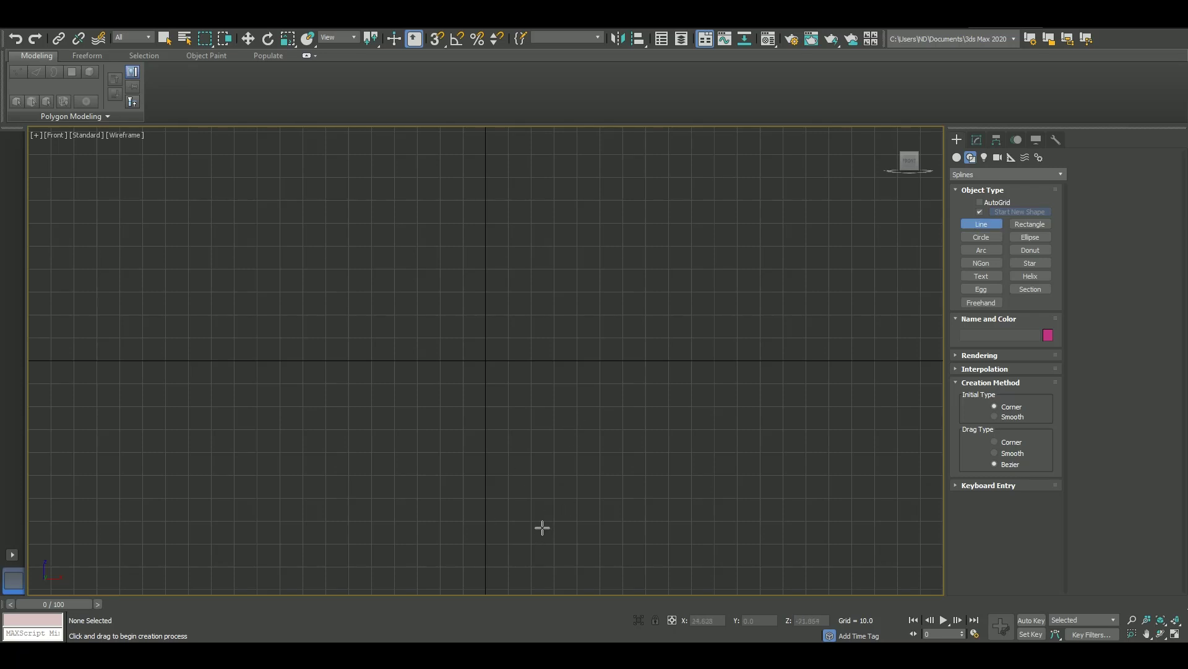
Draw a bent handle Line in Front view, rendered in the viewport as a tube about 4.78 thick.
click(501, 544)
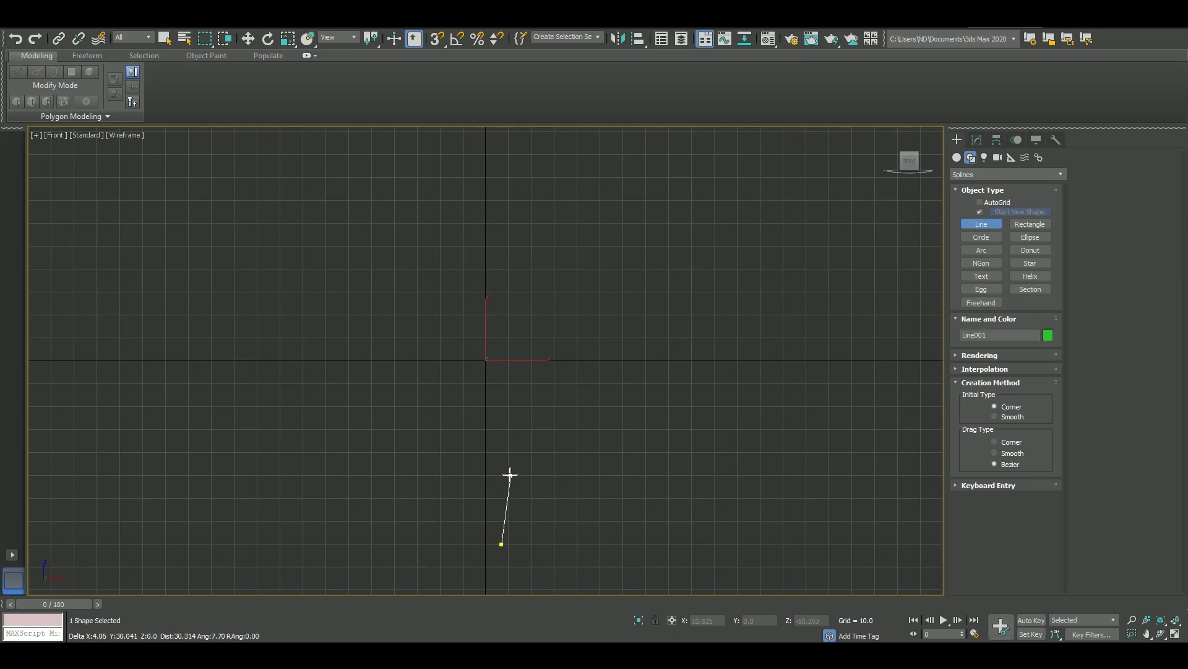
middle_drag(482, 286, 483, 326)
click(483, 324)
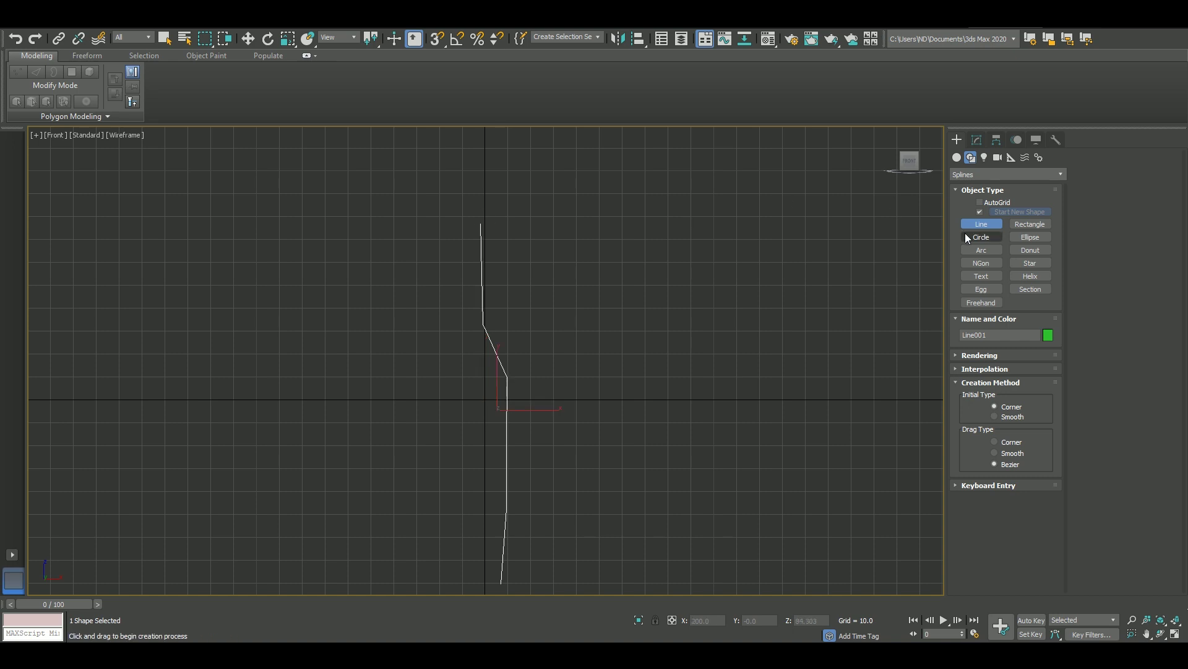
click(968, 355)
drag(1159, 247, 1160, 224)
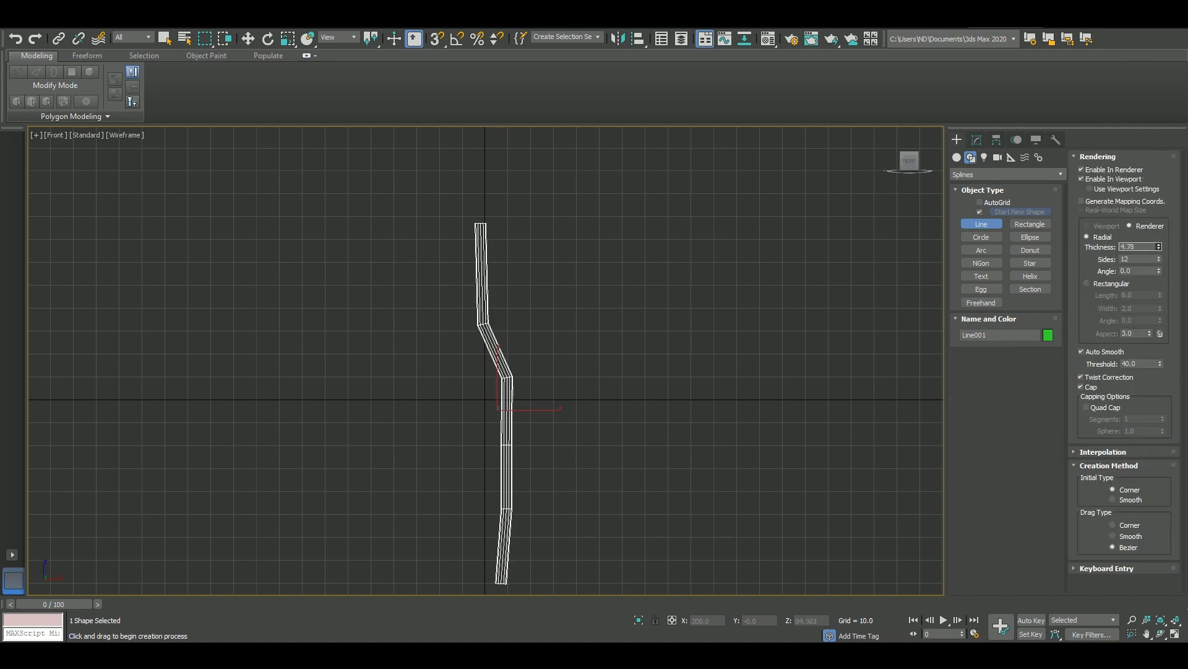
right_click(658, 404)
key(1)
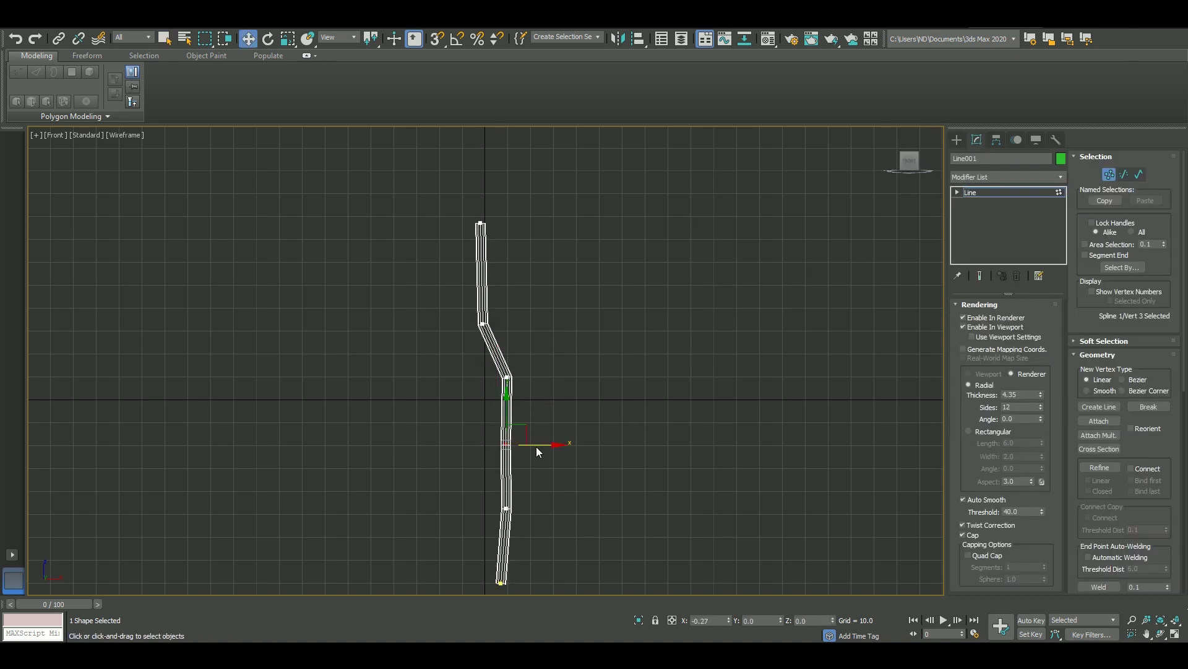
Adjust the bottom end vertex of the handle line.
middle_drag(536, 447, 557, 404)
click(519, 545)
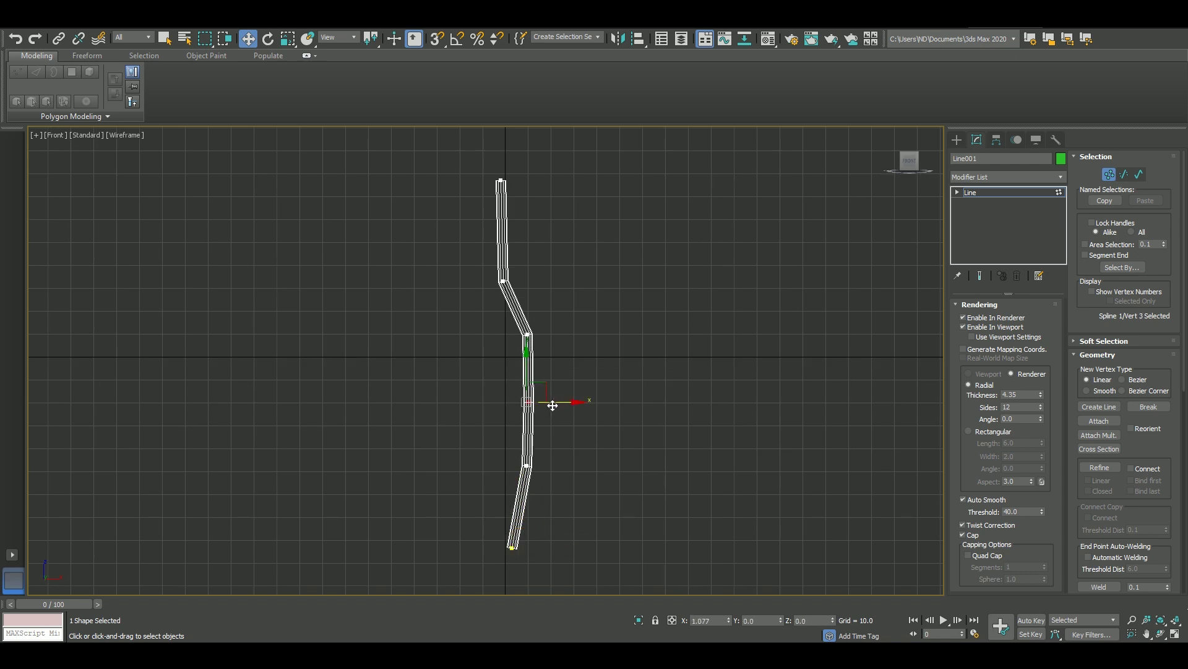
middle_drag(550, 457, 603, 538)
click(970, 192)
Create a Plane above the handle and convert it to Editable Poly.
click(957, 139)
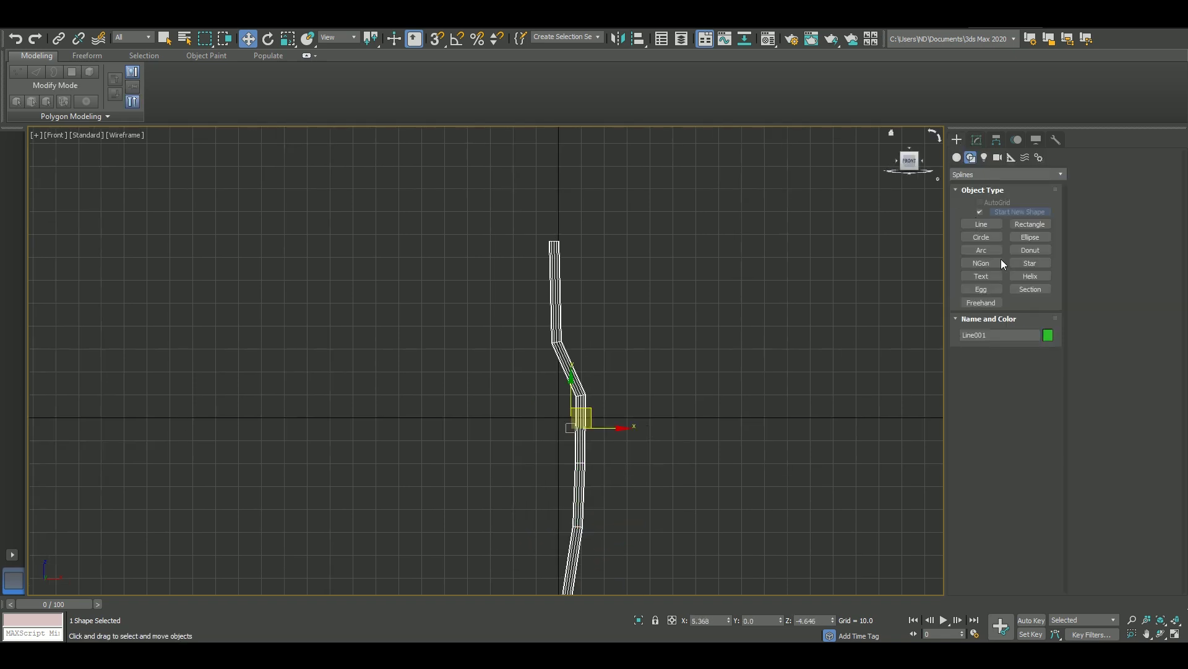
click(957, 157)
click(1029, 265)
middle_drag(595, 239, 570, 332)
mouse_move(558, 228)
mouse_down()
mouse_move(585, 335)
mouse_move(668, 486)
mouse_up()
click(976, 140)
right_click(972, 192)
click(1008, 256)
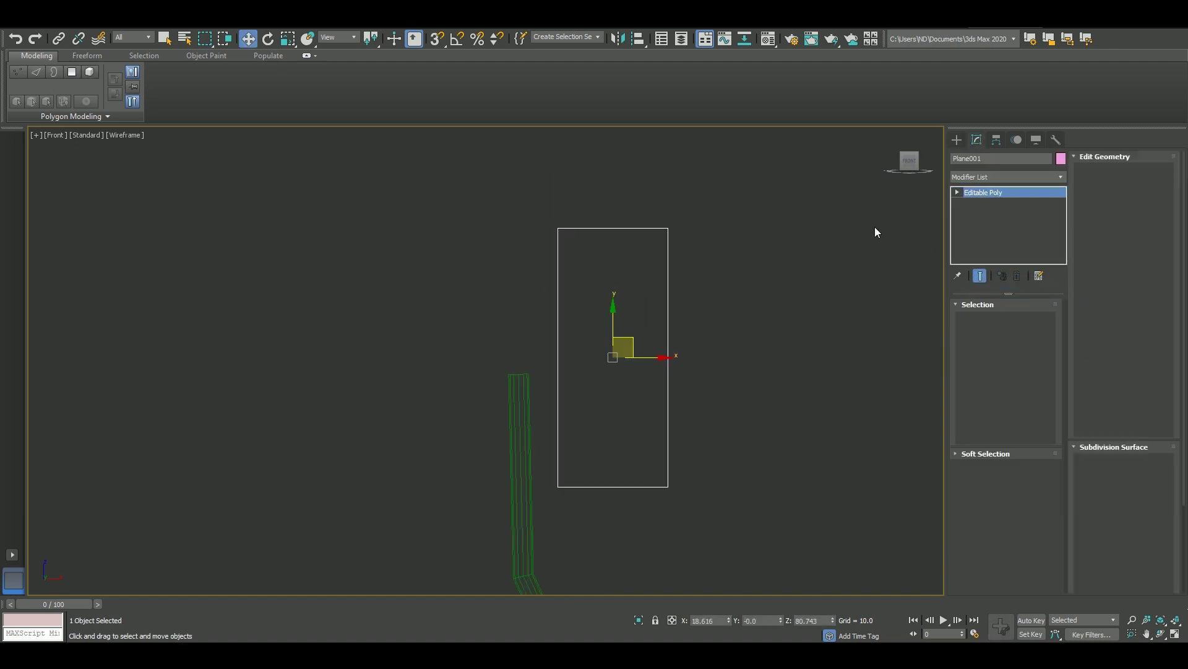
Extend the plane by Shift-dragging its bottom edge into new faces.
middle_drag(875, 226, 920, 200)
scroll(690, 354, down, 2)
middle_drag(691, 359, 736, 301)
key(2)
click(711, 374)
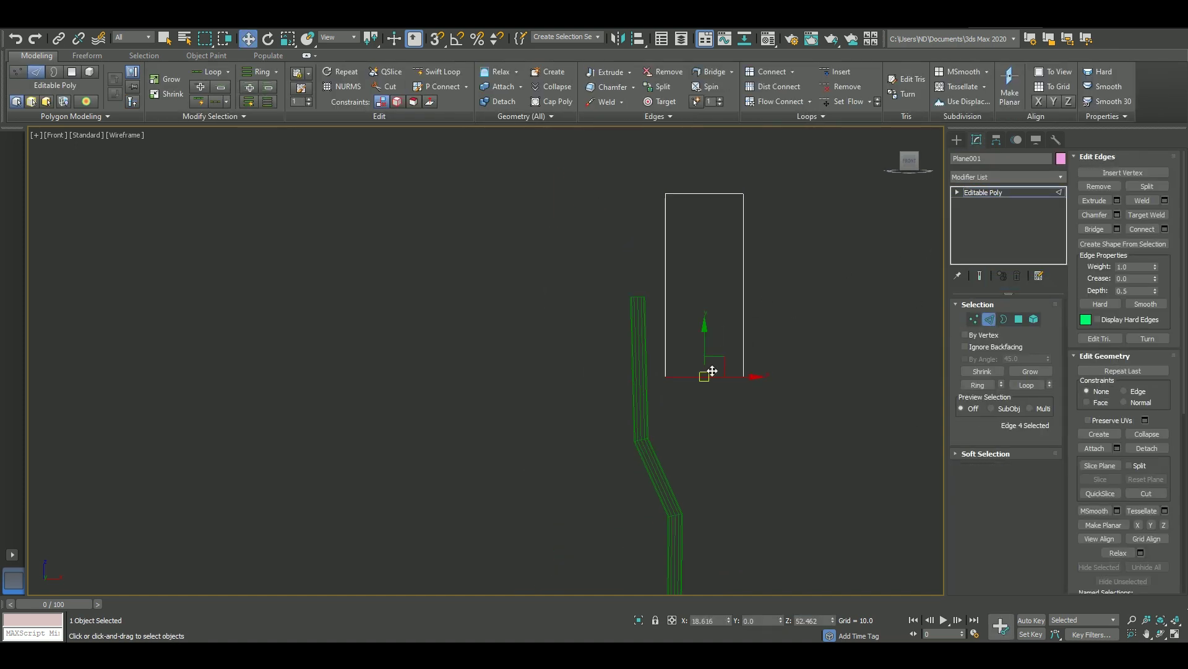
middle_drag(612, 490, 684, 408)
key(1)
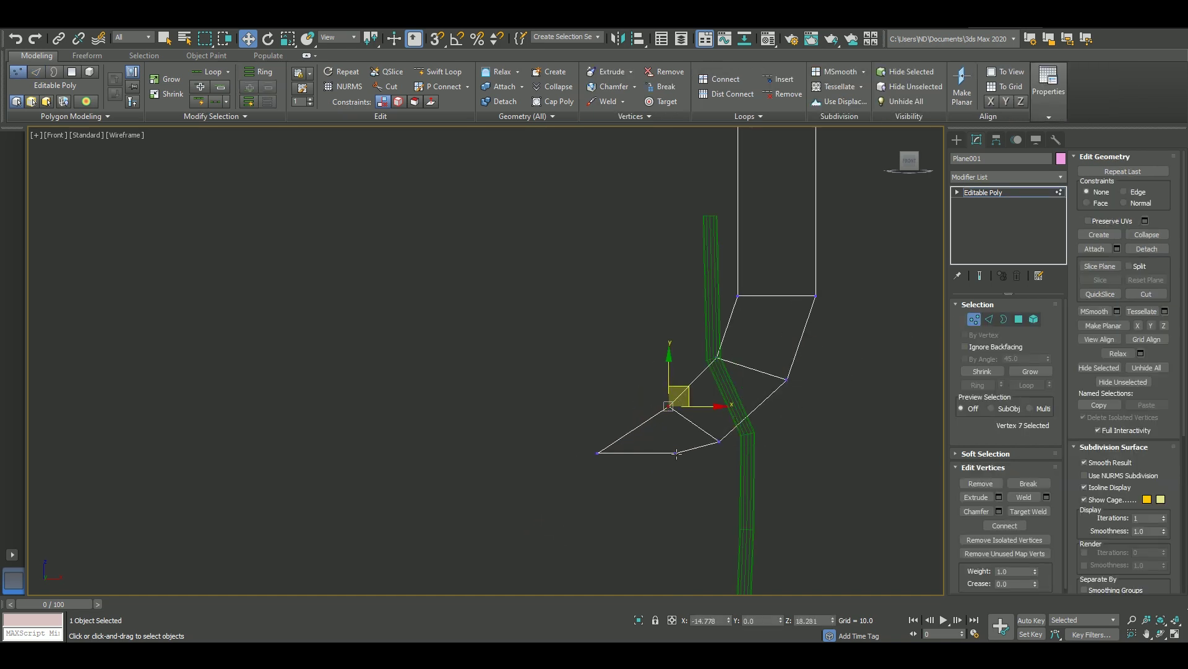
Add Swift Loop edge loops across the blade's upper bend.
middle_drag(737, 326, 739, 358)
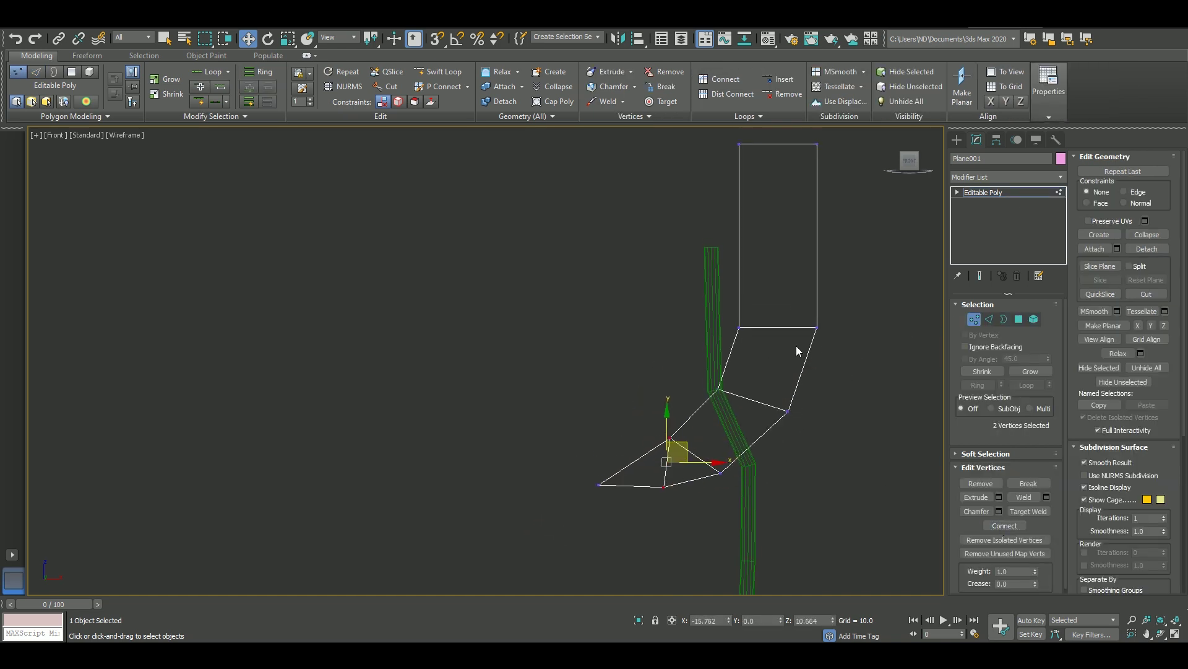
click(457, 73)
click(768, 366)
key(w)
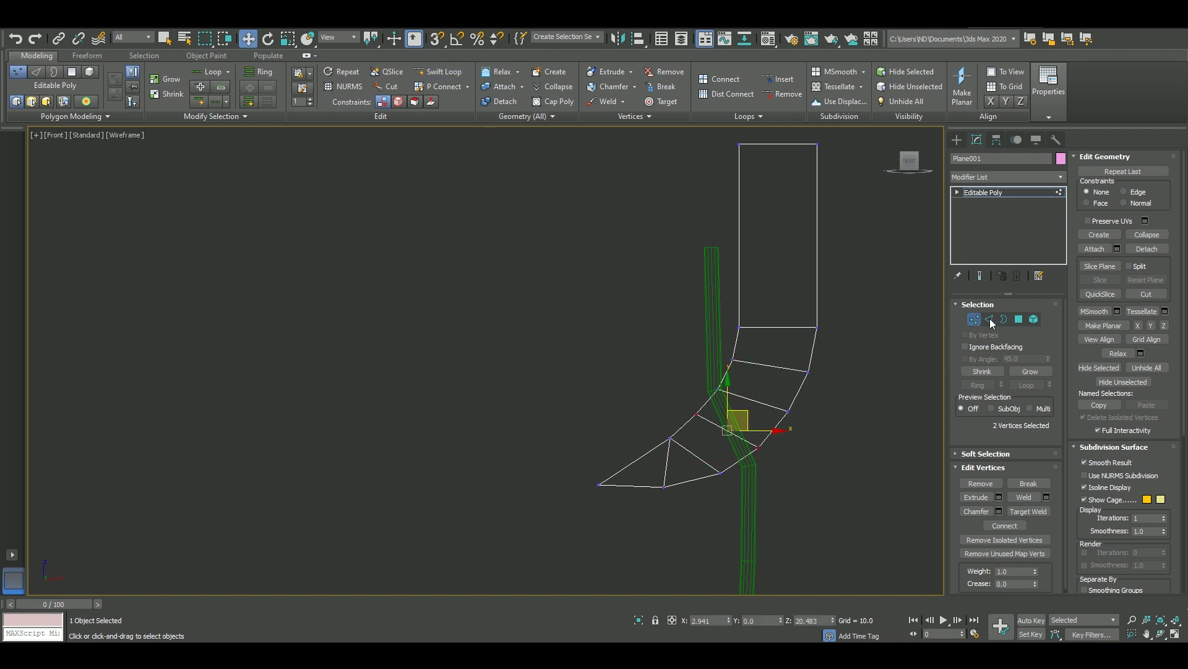
key(2)
mouse_move(786, 131)
middle_down()
mouse_move(777, 185)
mouse_move(766, 134)
middle_up()
key(shift+alt+w)
key(w)
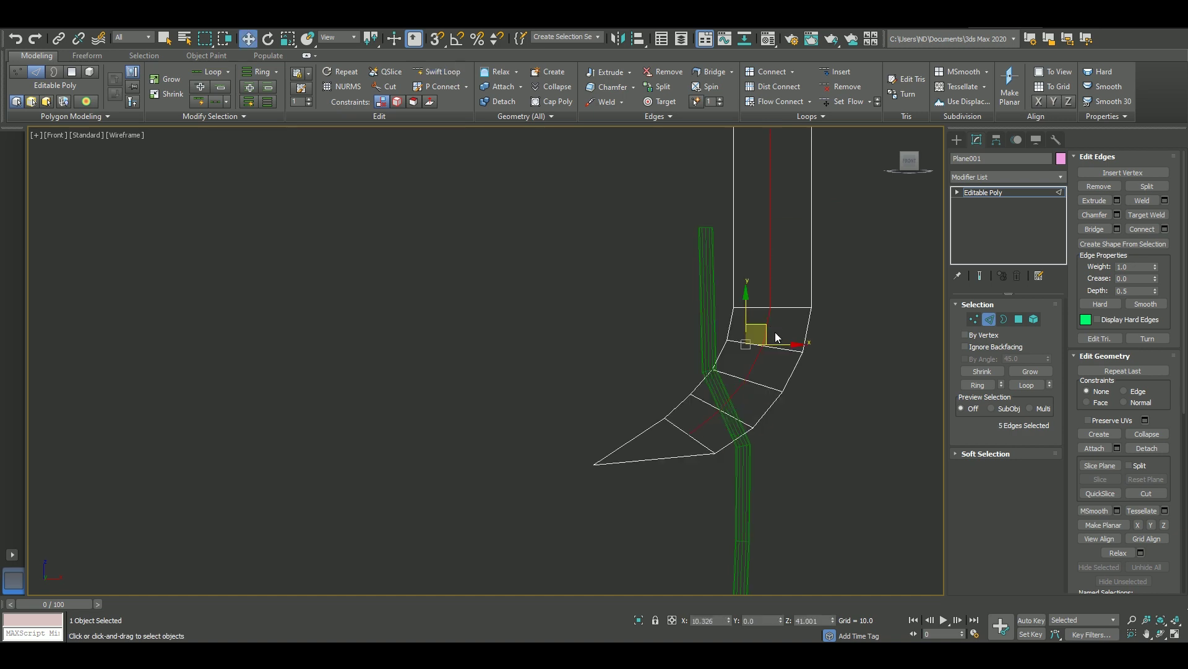
key(1)
Reposition the tip vertices to curve and point the blade.
click(593, 464)
ctrl+click(691, 435)
scroll(653, 451, up, 4)
click(777, 455)
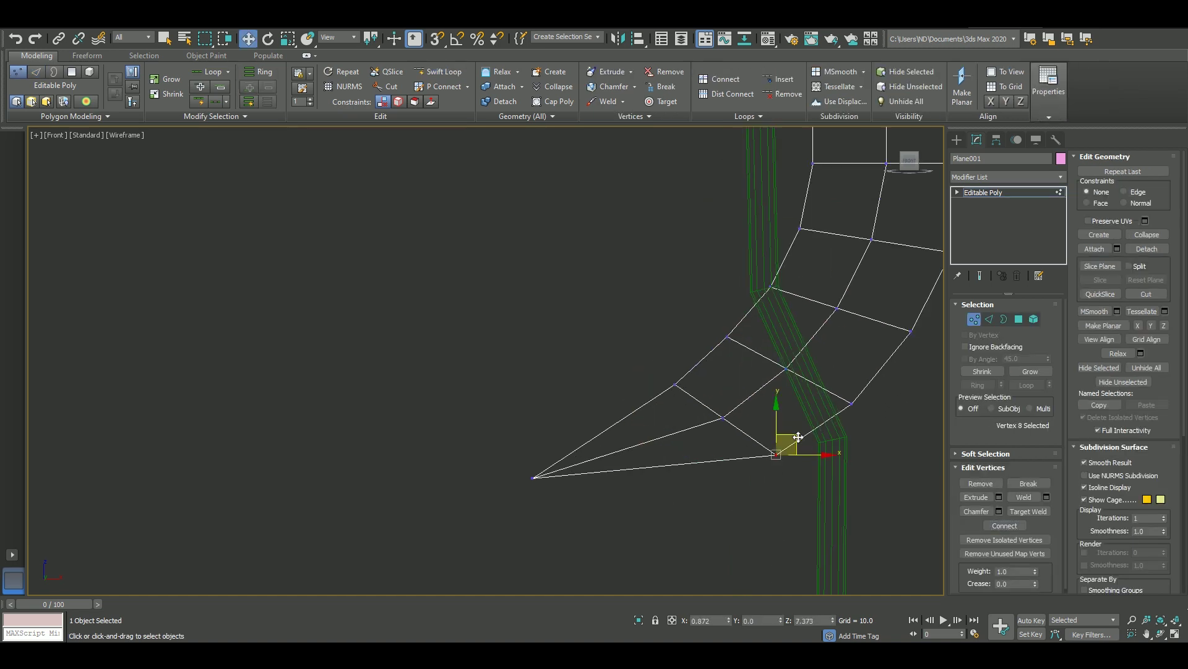
click(725, 416)
scroll(733, 487, down, 2)
scroll(733, 488, down, 2)
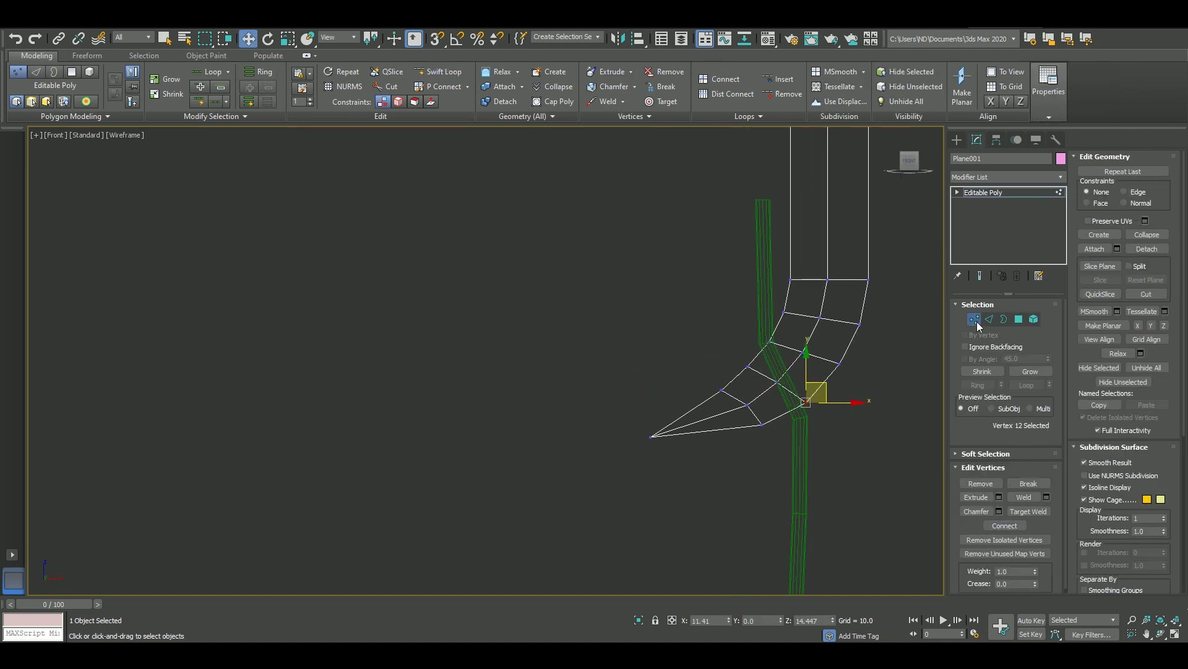
click(985, 320)
Try rotating the blade with angle snap, undo it, and select the handle line.
key(2)
key(e)
drag(808, 327, 878, 194)
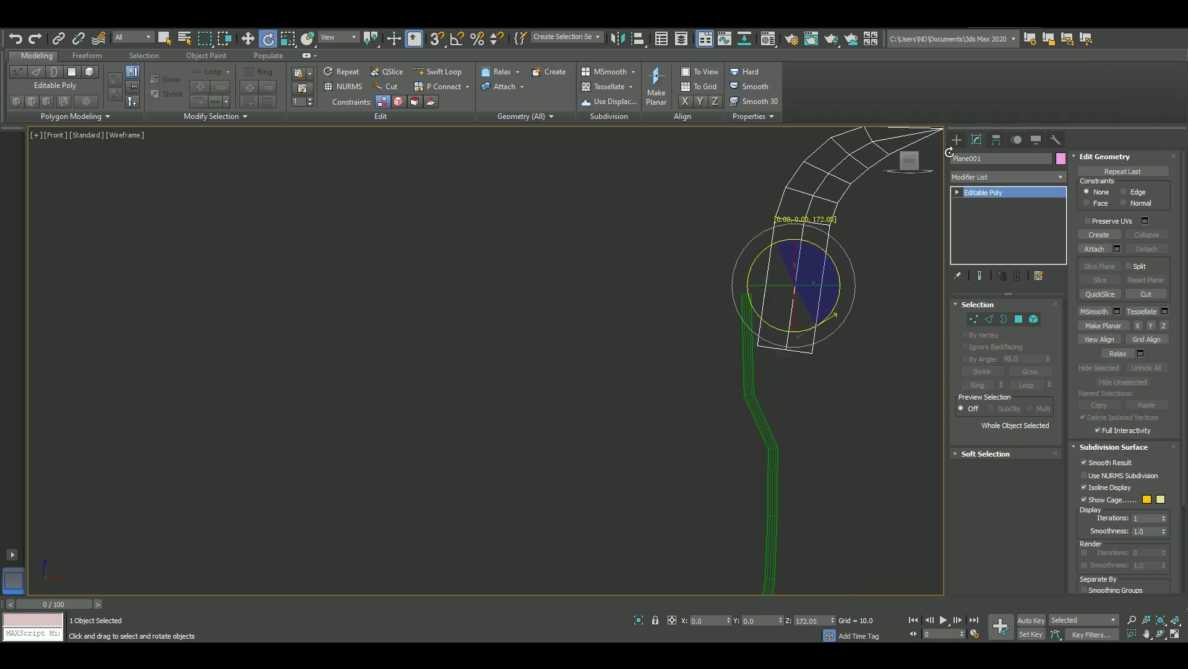
key(a)
key(ctrl+z)
key(w)
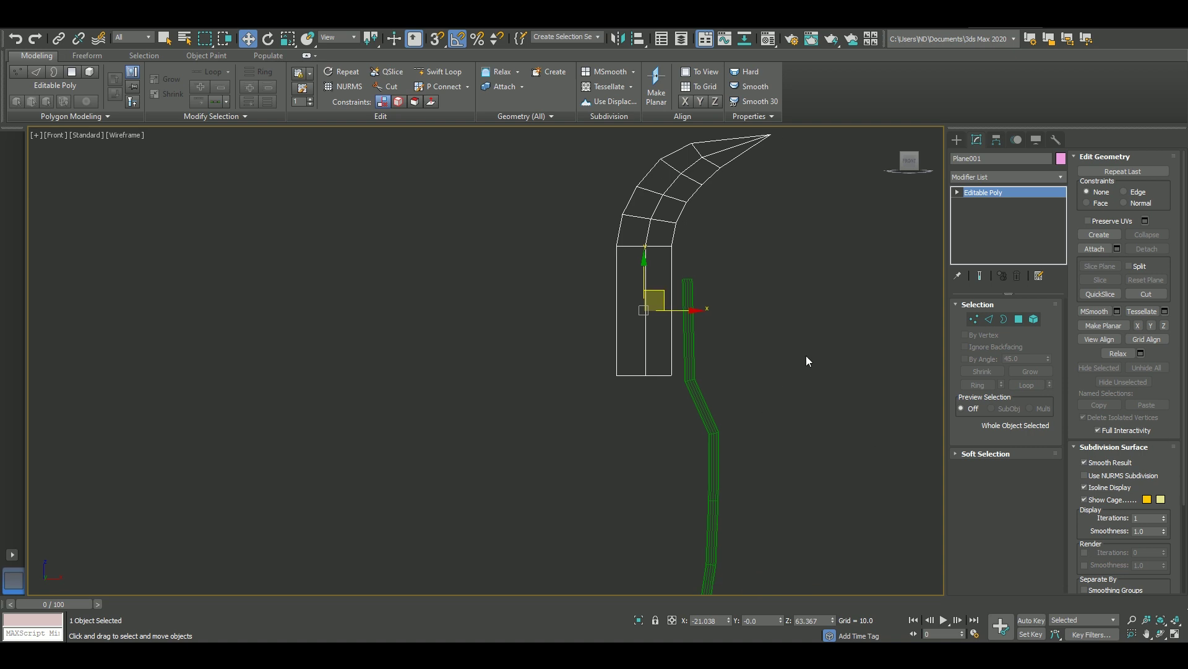
scroll(712, 433, down, 1)
click(713, 483)
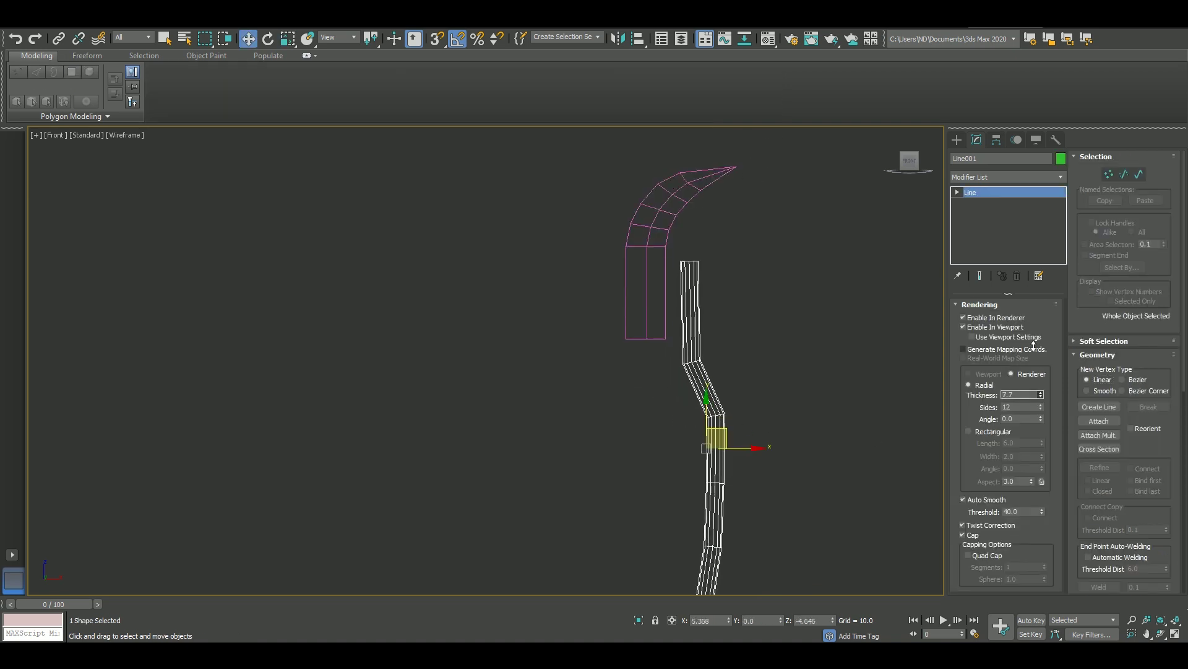
Scale Plane001 up and recenter it in the view.
click(665, 316)
key(r)
drag(679, 318, 687, 297)
middle_drag(724, 309, 743, 280)
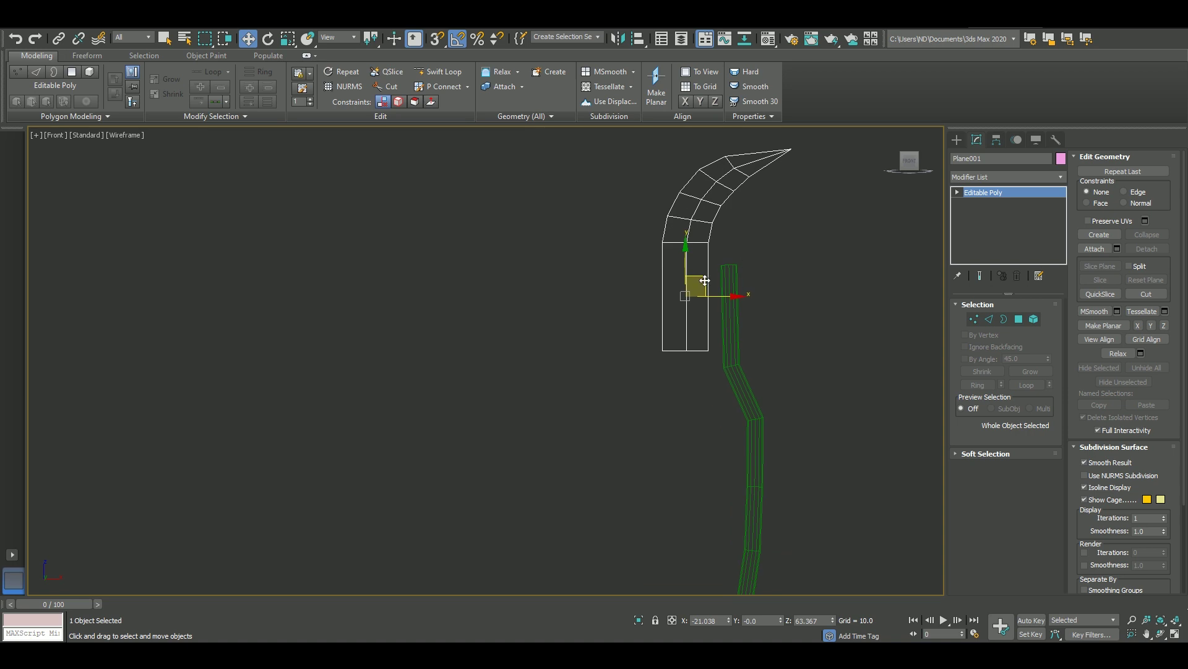
key(1)
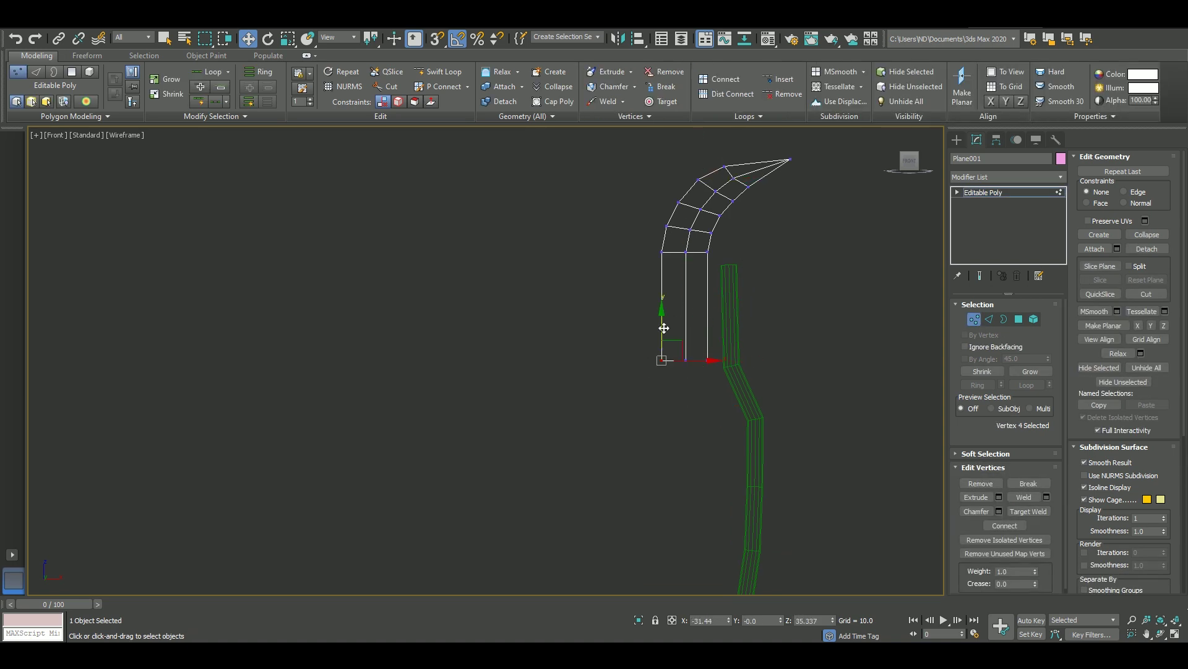
Target Weld the three bottom vertices of the blade together.
key(alt+shift+w)
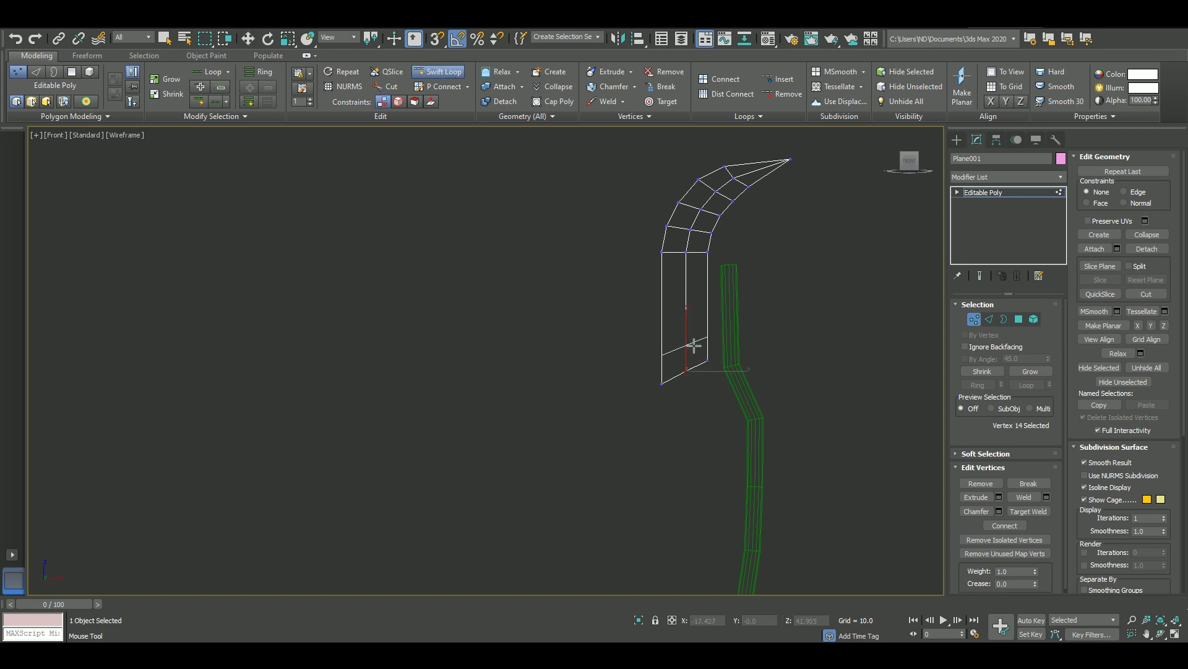
key(ctrl+z)
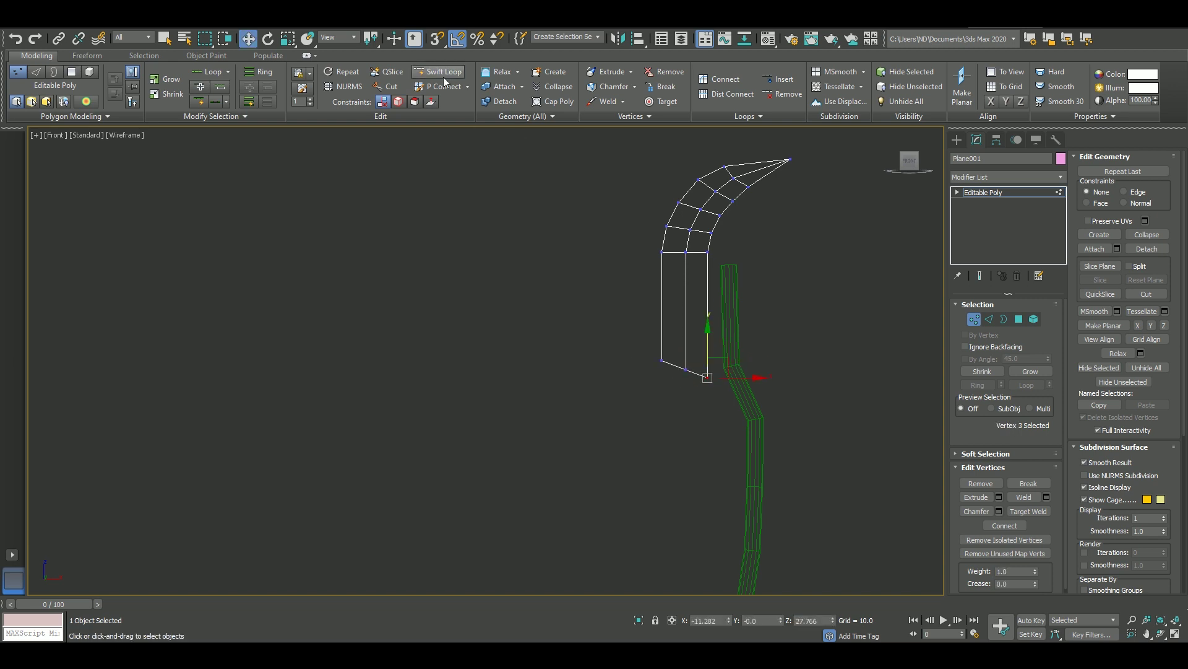
drag(650, 335, 718, 384)
key(ctrl+shift+w)
right_click(661, 359)
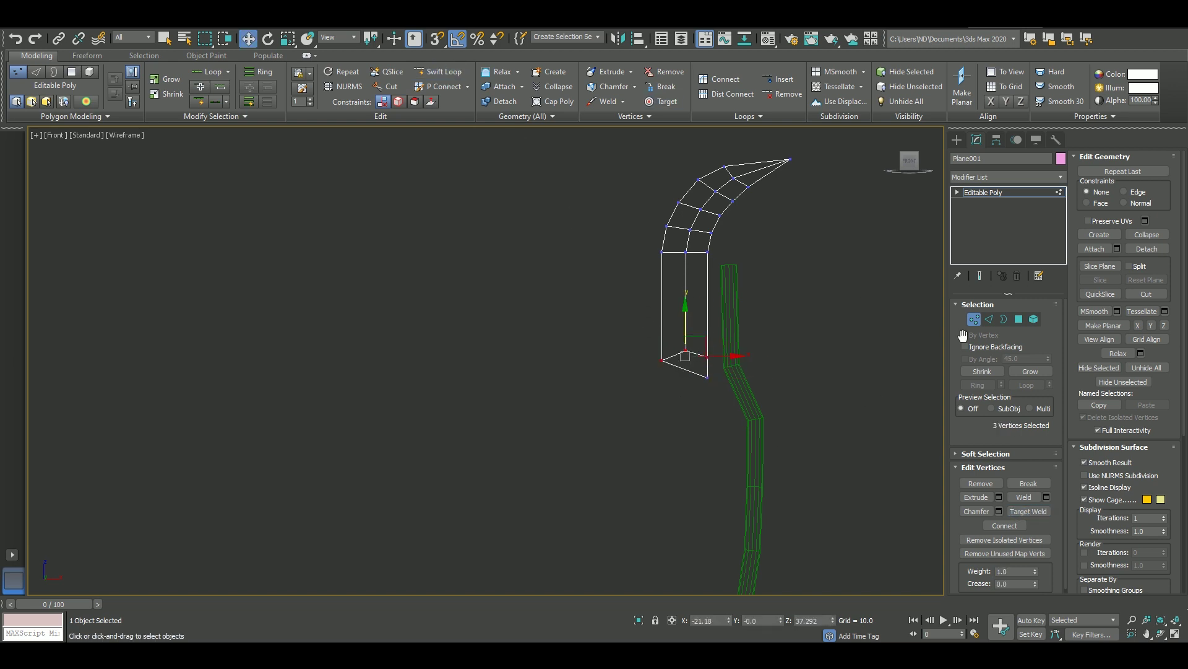
Select blade polygons, narrowing down to the single bottom polygon.
key(4)
scroll(1121, 527, down, 5)
click(698, 297)
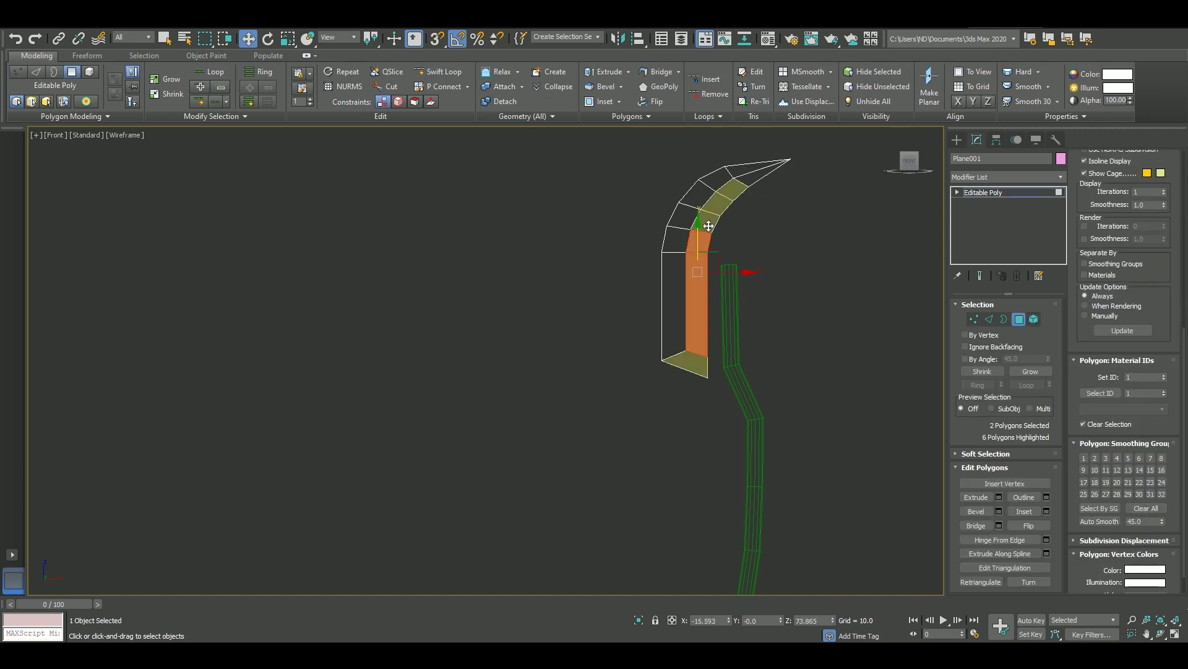
shift+click(743, 188)
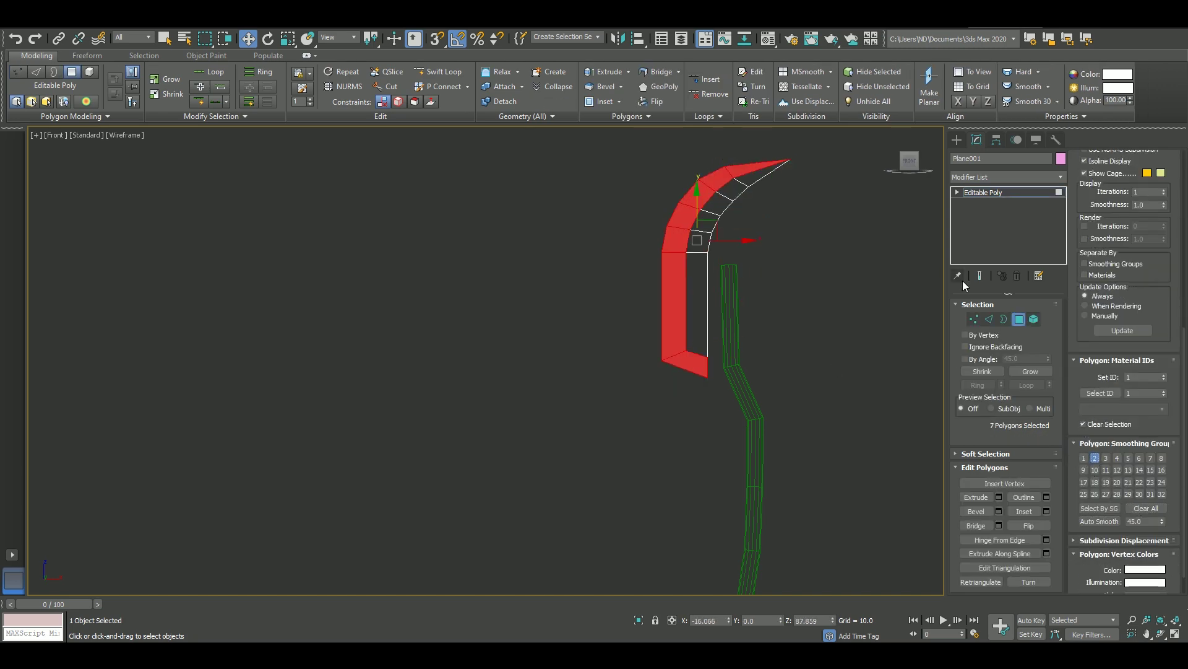
click(693, 364)
Select the inner strip of blade faces plus the tip face, then orbit.
key(1)
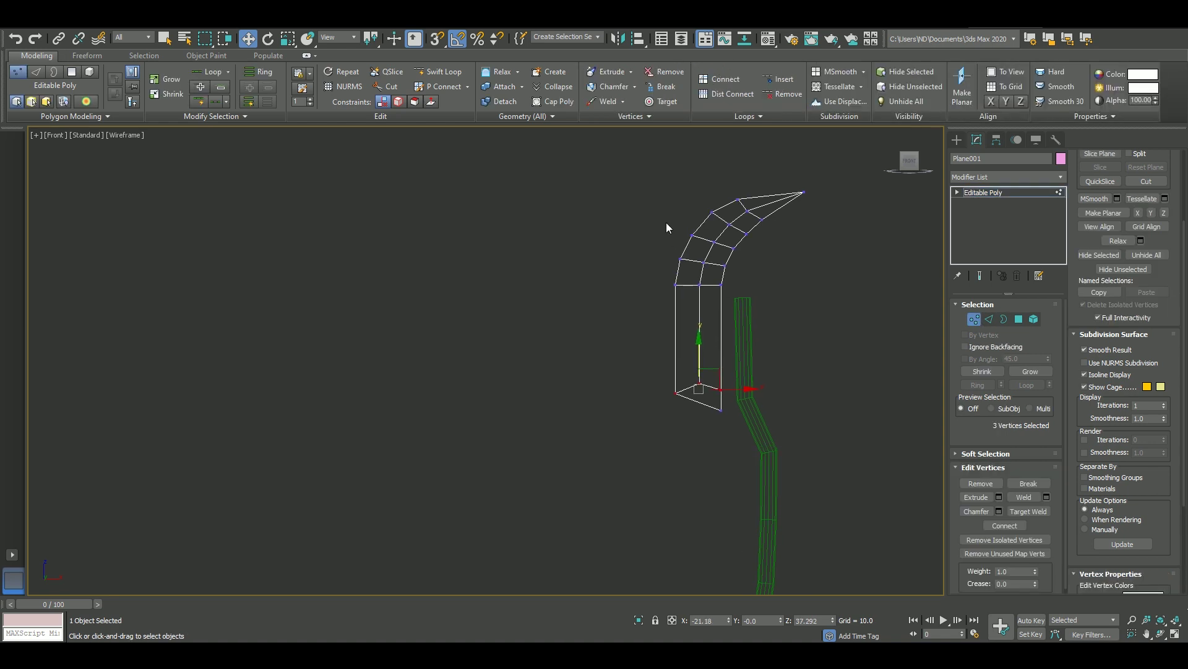
click(1019, 320)
shift+click(762, 215)
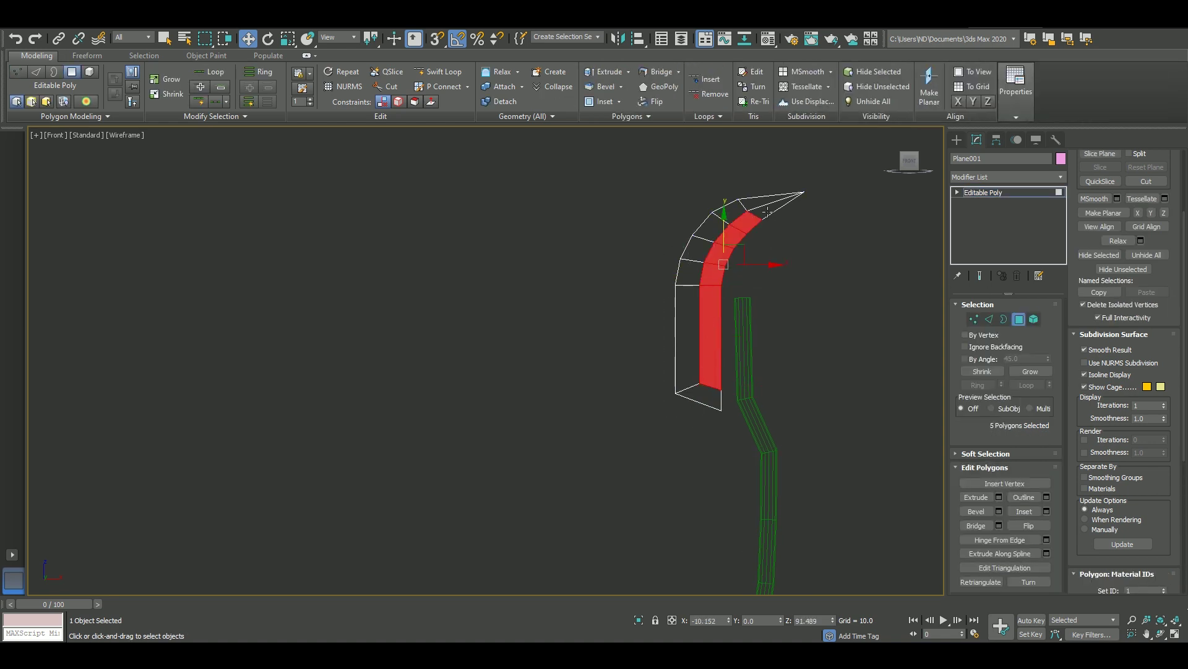
ctrl+click(768, 212)
alt+middle_drag(768, 212, 740, 258)
Reposition vertices near the blade tip while orbiting around it.
key(1)
alt+middle_drag(819, 267, 749, 223)
click(744, 214)
key(s)
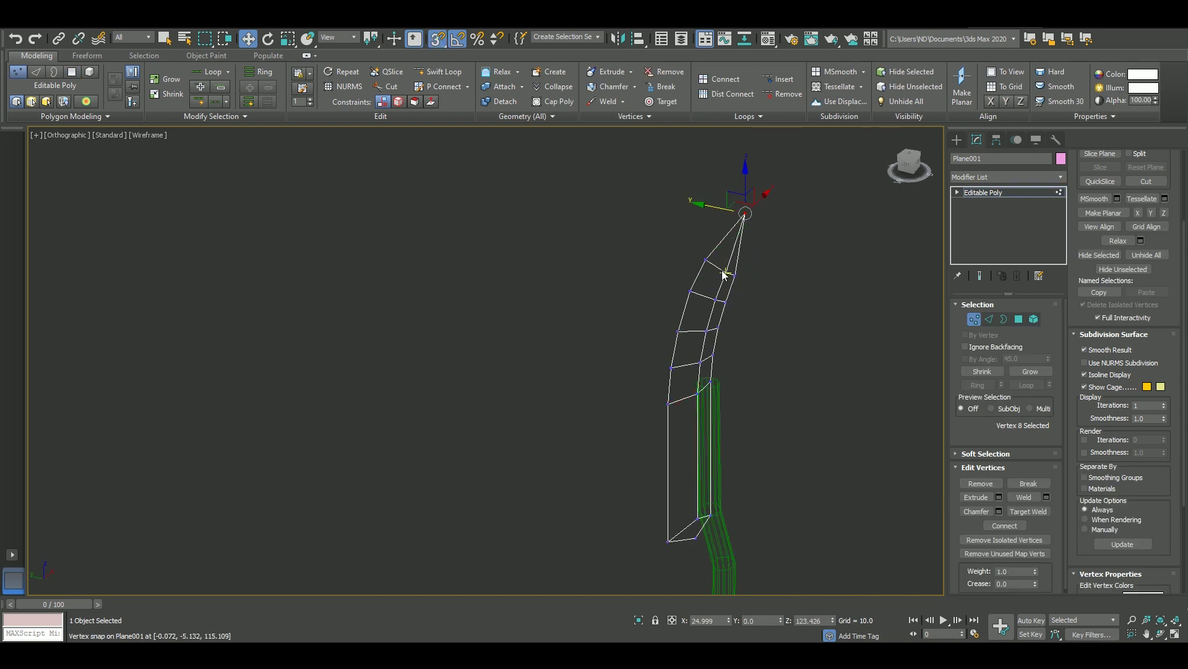
mouse_move(724, 274)
alt+middle_down()
mouse_move(779, 281)
mouse_move(697, 286)
mouse_move(690, 312)
alt+middle_up()
key(s)
click(684, 351)
click(708, 332)
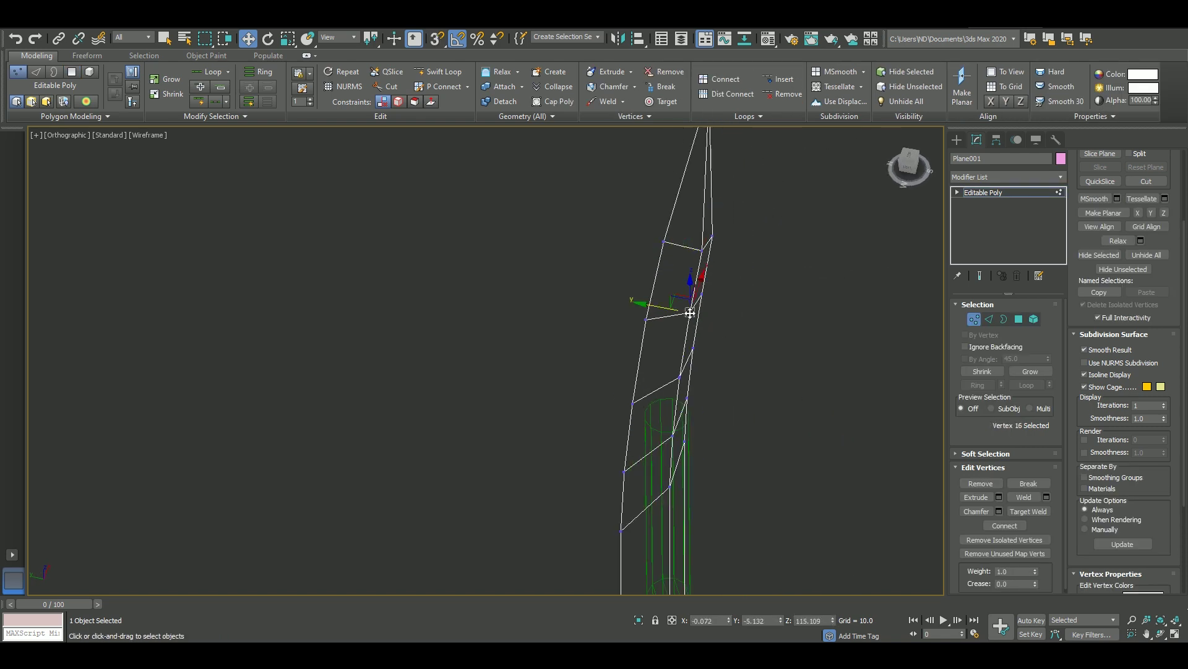
mouse_move(699, 252)
alt+middle_down()
mouse_move(796, 317)
mouse_move(737, 353)
mouse_move(706, 319)
alt+middle_up()
click(705, 257)
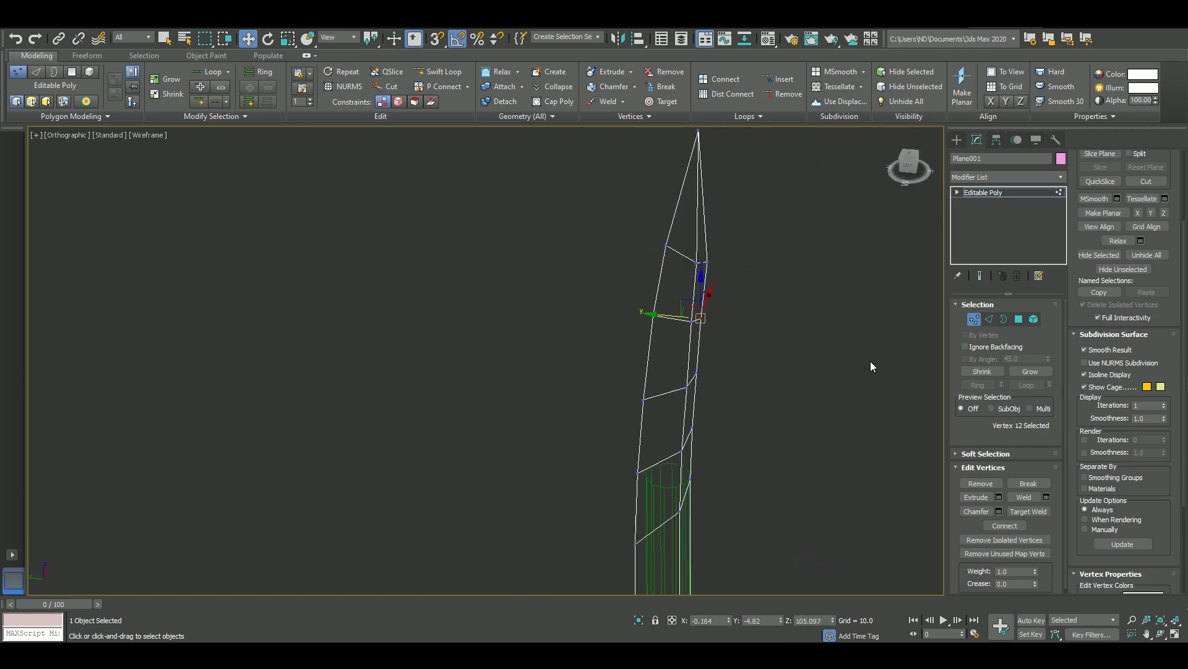
In Top view, select the edges across the blade and apply Make Planar.
key(2)
mouse_move(871, 362)
alt+middle_down()
mouse_move(747, 316)
mouse_move(626, 310)
alt+middle_up()
key(t)
mouse_move(790, 397)
middle_down()
mouse_move(794, 344)
mouse_move(743, 334)
mouse_move(700, 366)
middle_up()
drag(575, 232, 640, 459)
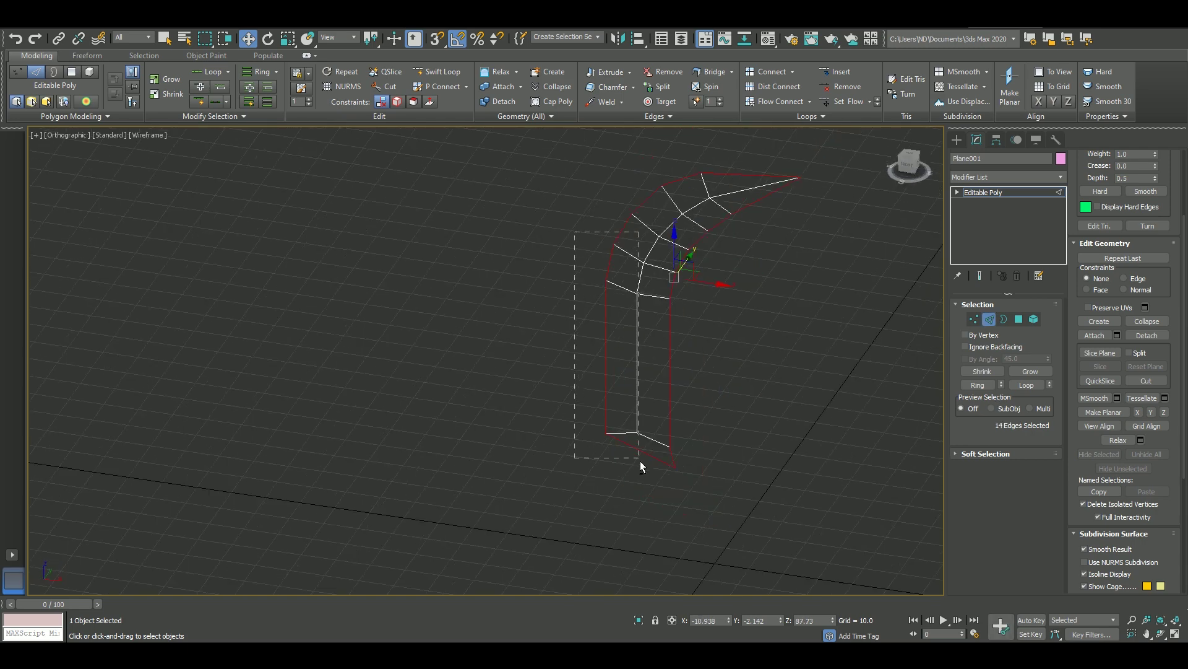
mouse_move(675, 208)
alt+middle_down()
mouse_move(1048, 248)
mouse_move(976, 376)
alt+middle_up()
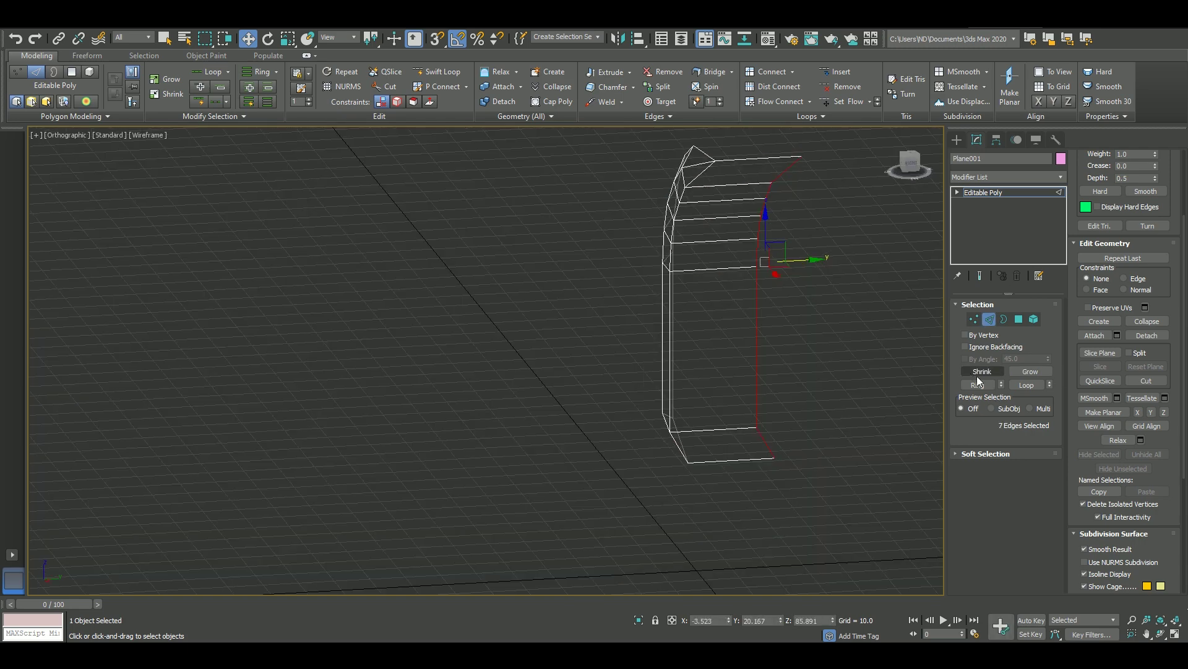
click(1126, 412)
key(s)
Inspect the flattened blade from several angles and exit sub-object mode.
key(1)
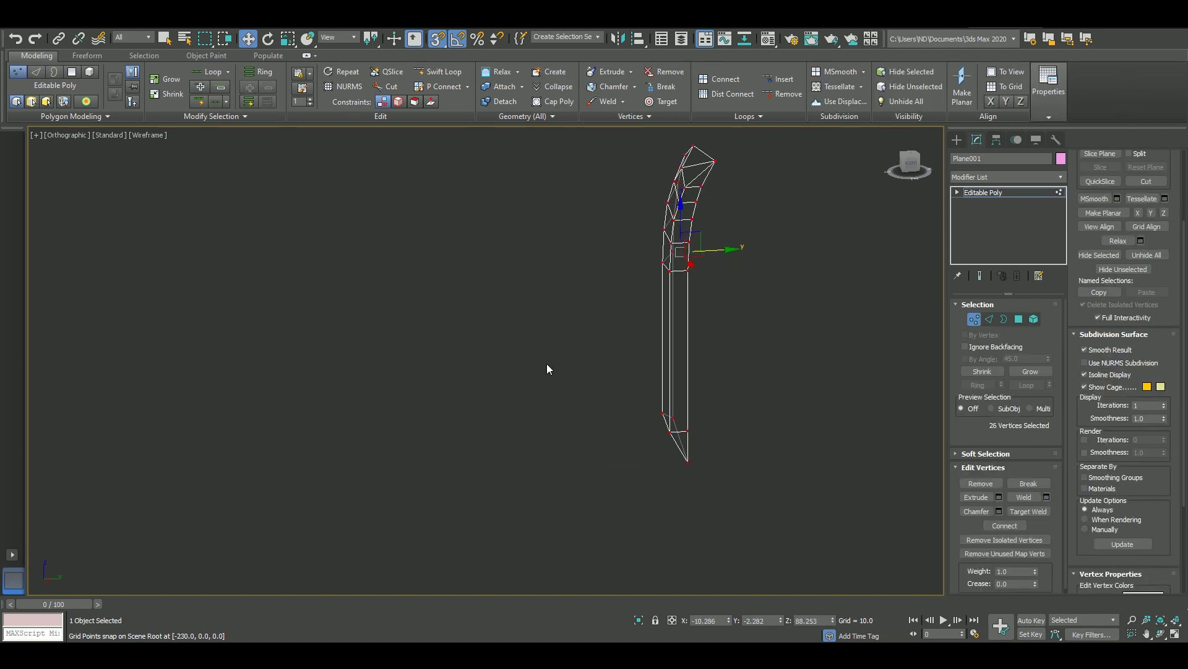
alt+middle_drag(548, 369, 680, 309)
key(4)
key(s)
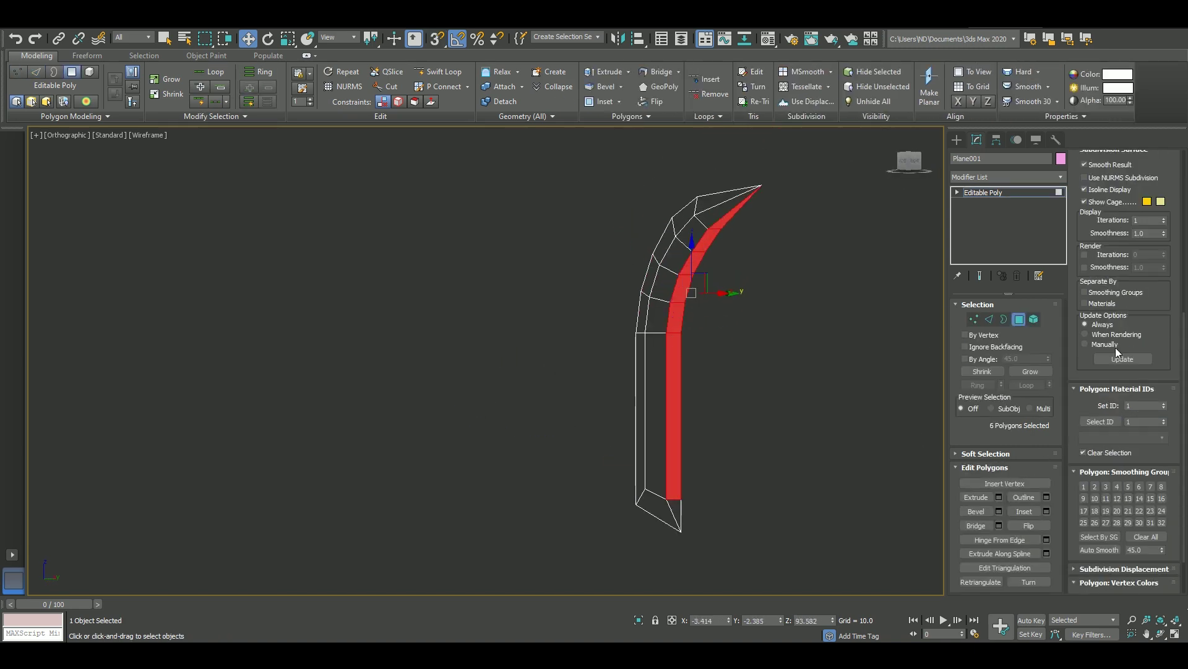
scroll(1117, 351, down, 2)
mouse_move(854, 344)
alt+middle_down()
mouse_move(799, 340)
mouse_move(785, 321)
alt+middle_up()
key(4)
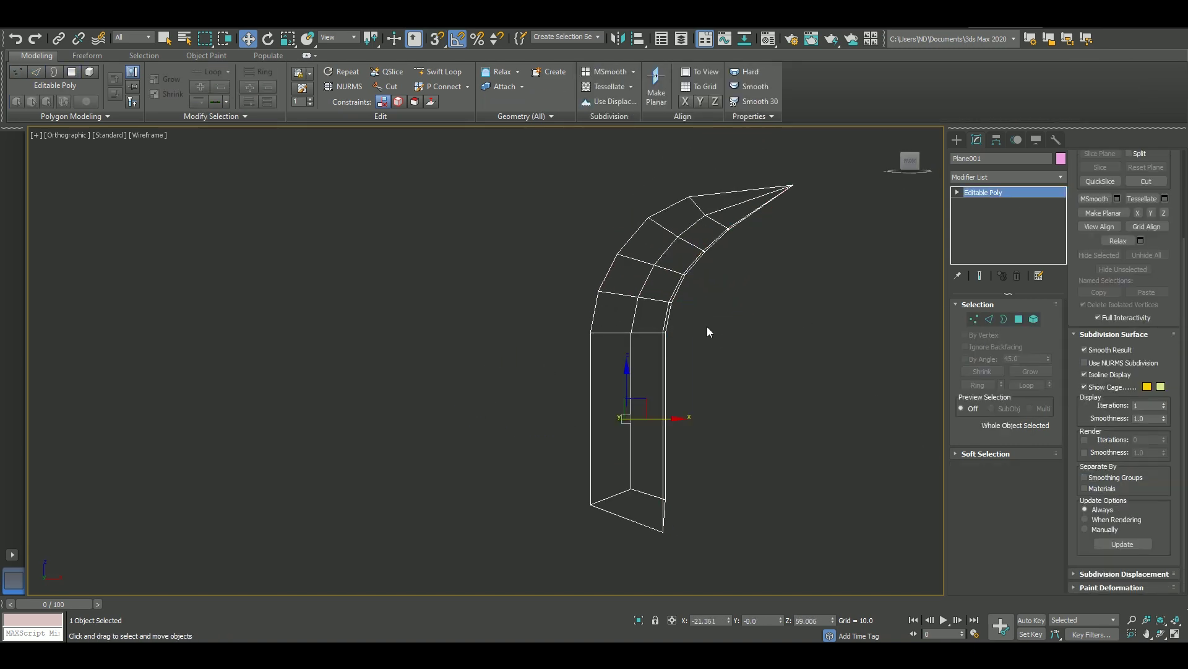
mouse_move(707, 325)
alt+middle_down()
mouse_move(681, 358)
mouse_move(697, 354)
alt+middle_up()
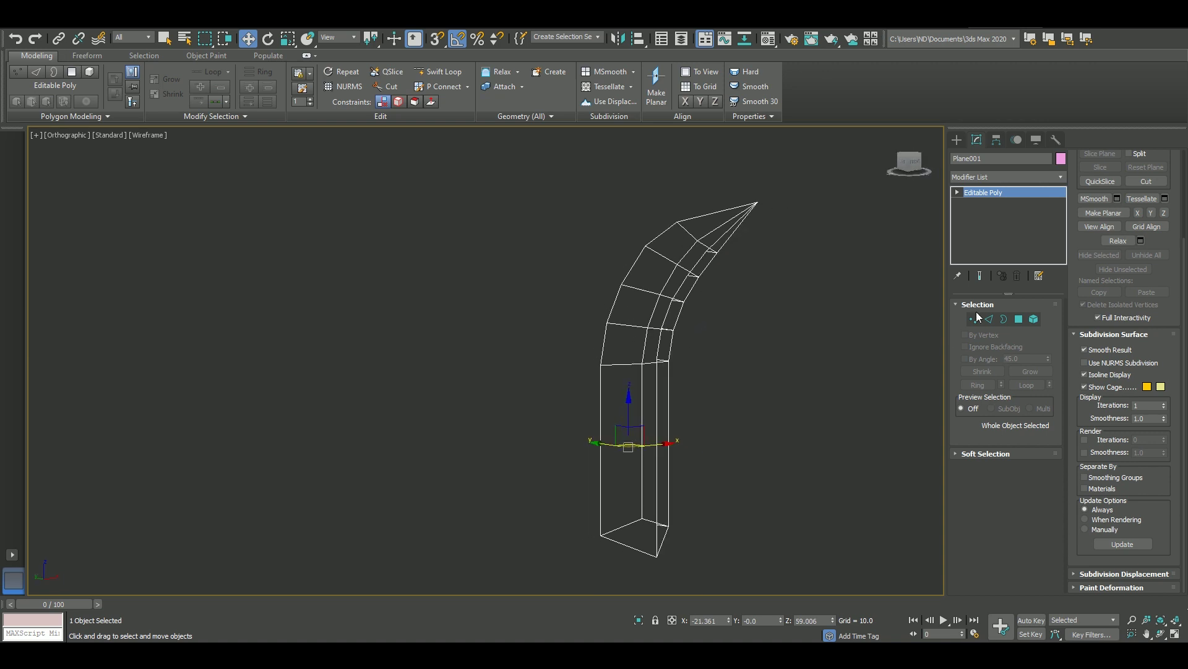
Switch the viewport to Clay shading and bring up the unhide commands.
key(F3)
click(137, 135)
click(164, 214)
right_click(498, 248)
Unhide the handle and add a Z-axis Symmetry modifier to Plane001.
click(523, 199)
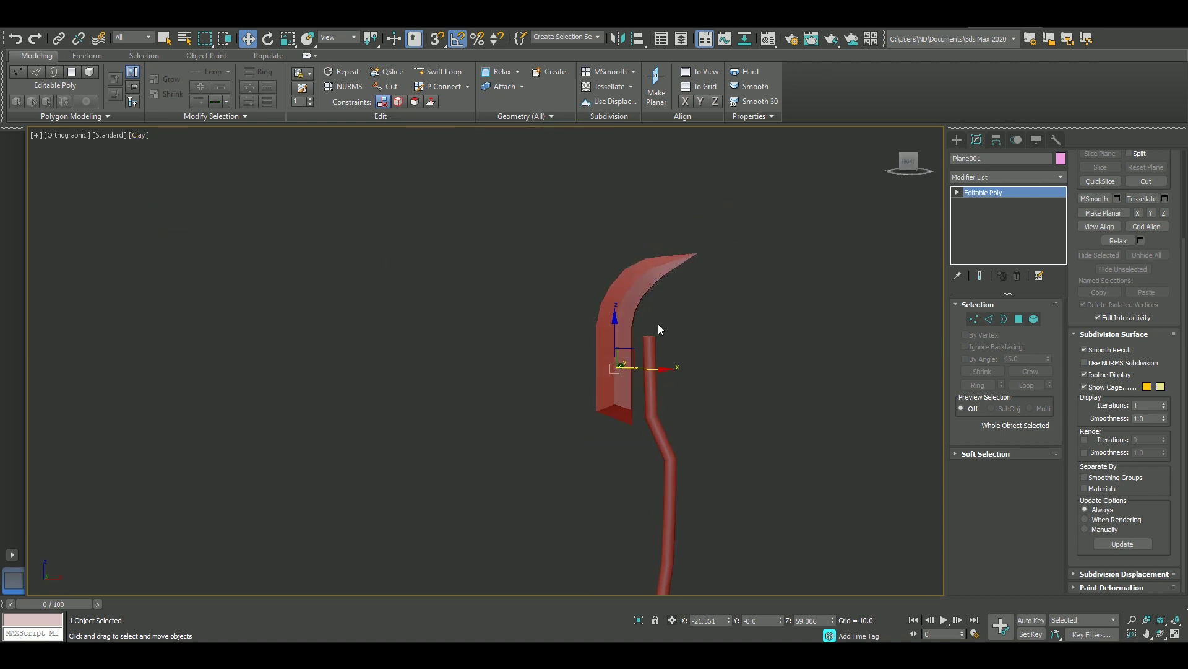
key(t)
click(986, 178)
scroll(983, 437, down, 10)
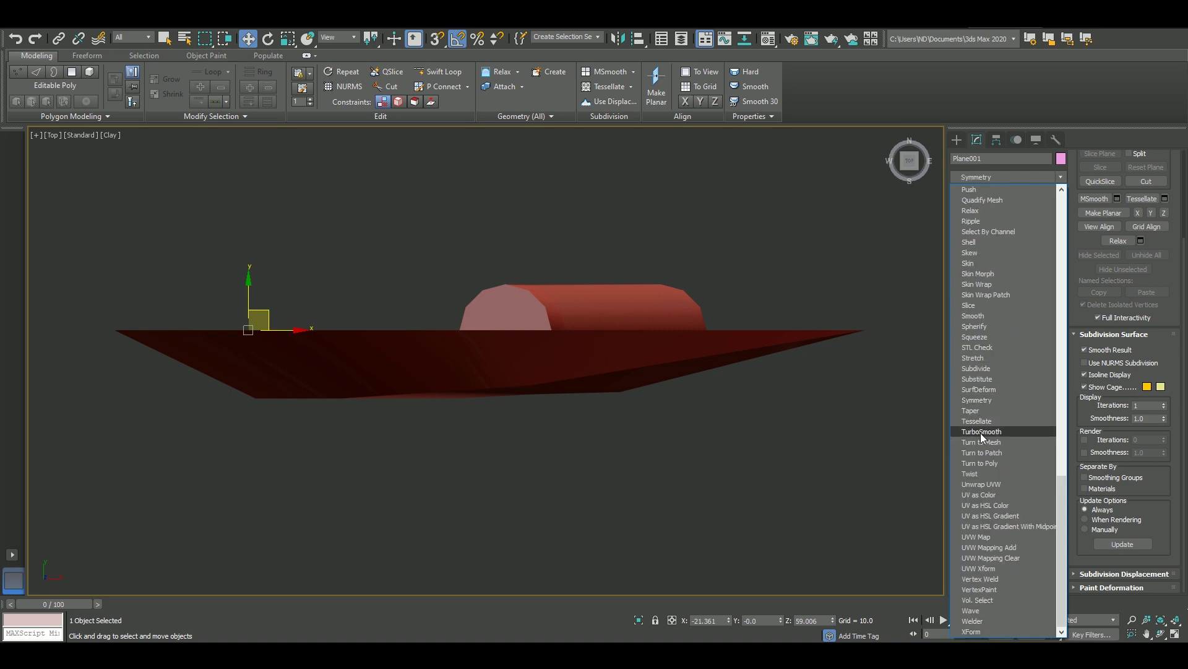
click(977, 400)
click(1023, 329)
mouse_move(669, 347)
alt+middle_down()
mouse_move(696, 369)
mouse_move(664, 332)
mouse_move(674, 239)
alt+middle_up()
key(z)
key(f)
Rotate the blade 180° and move it beside the top of Line001.
click(665, 406)
key(1)
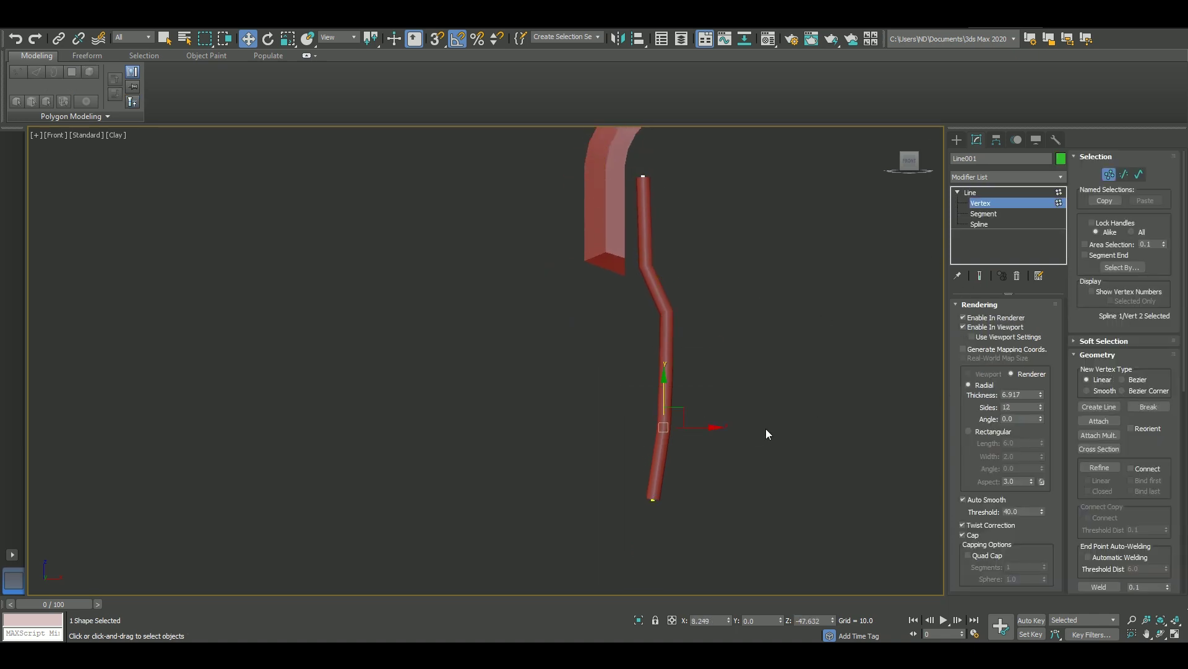
middle_drag(766, 433, 771, 356)
middle_drag(799, 268, 848, 376)
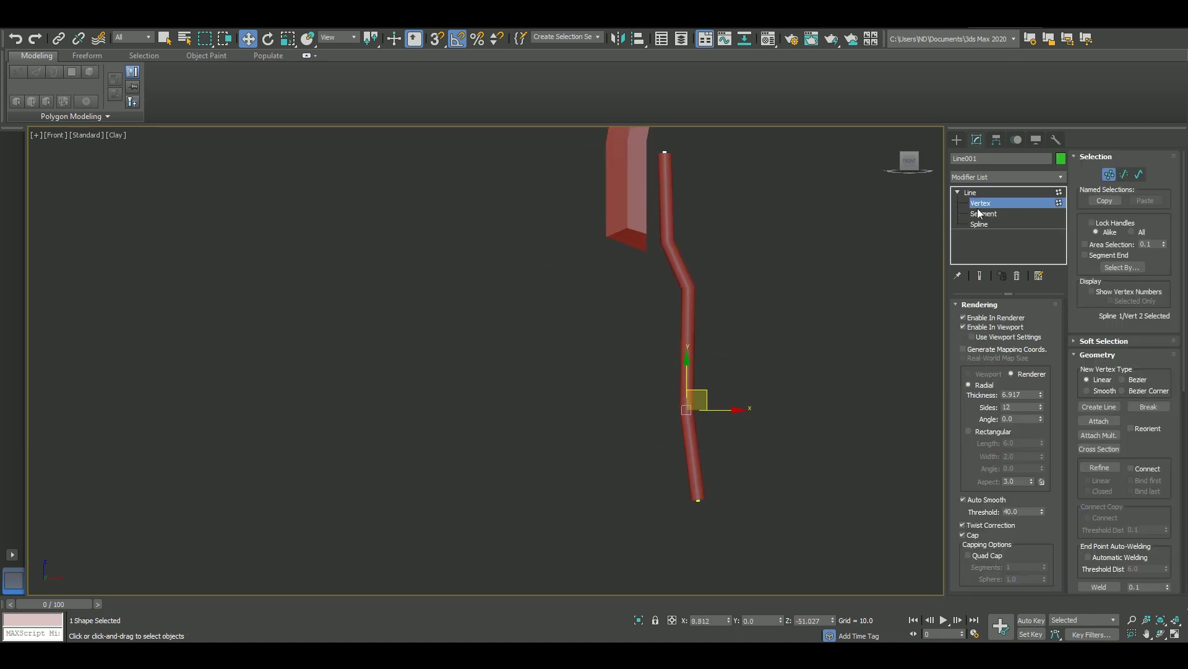
click(650, 270)
key(e)
drag(722, 246, 796, 258)
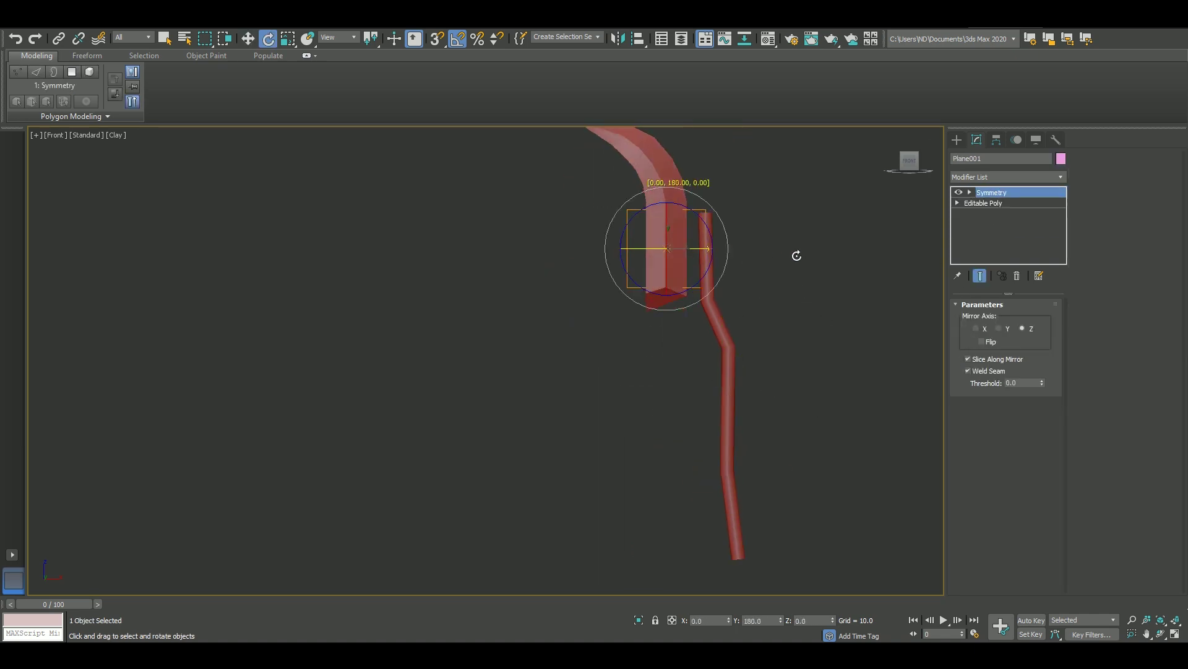
key(w)
drag(711, 247, 794, 249)
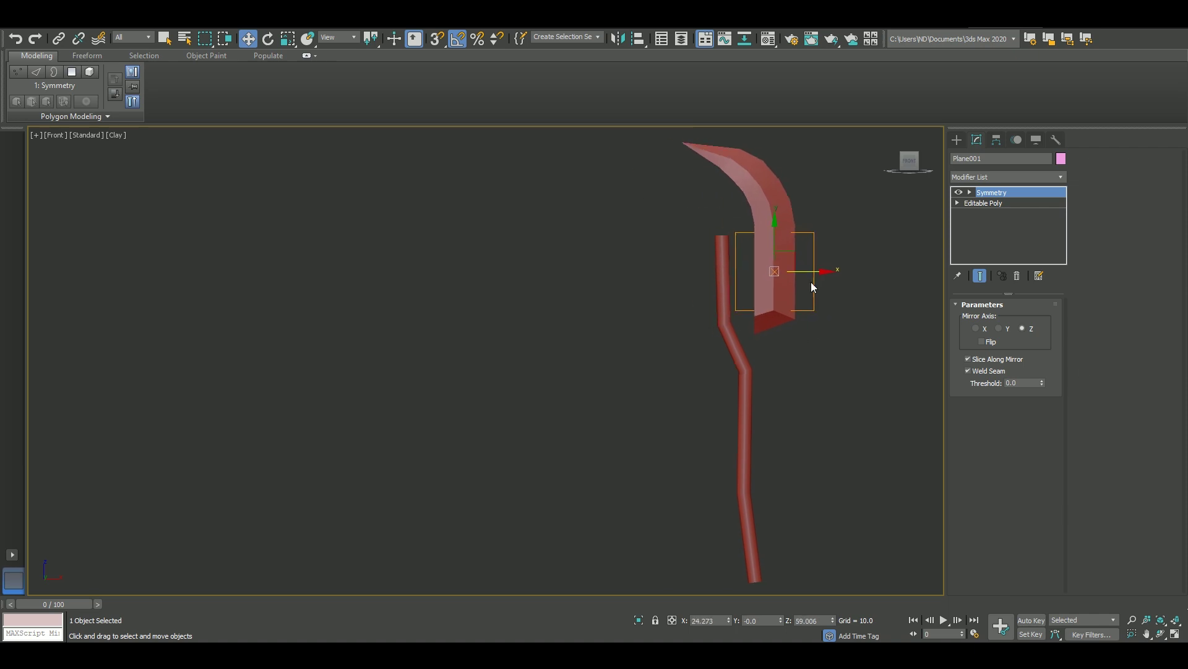
Shift the handle's lower vertices down and right to reshape its bends.
drag(696, 332, 789, 362)
drag(722, 301, 815, 564)
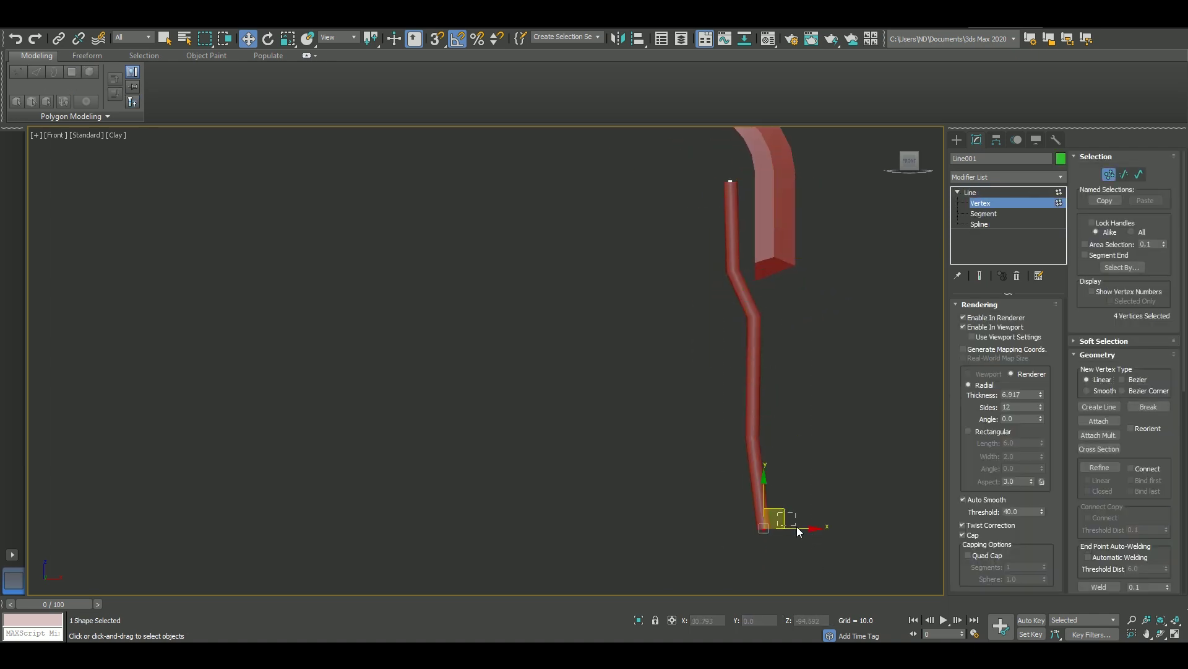
drag(771, 517, 783, 532)
Move the handle's top end vertex down to 0,0,50.
click(732, 269)
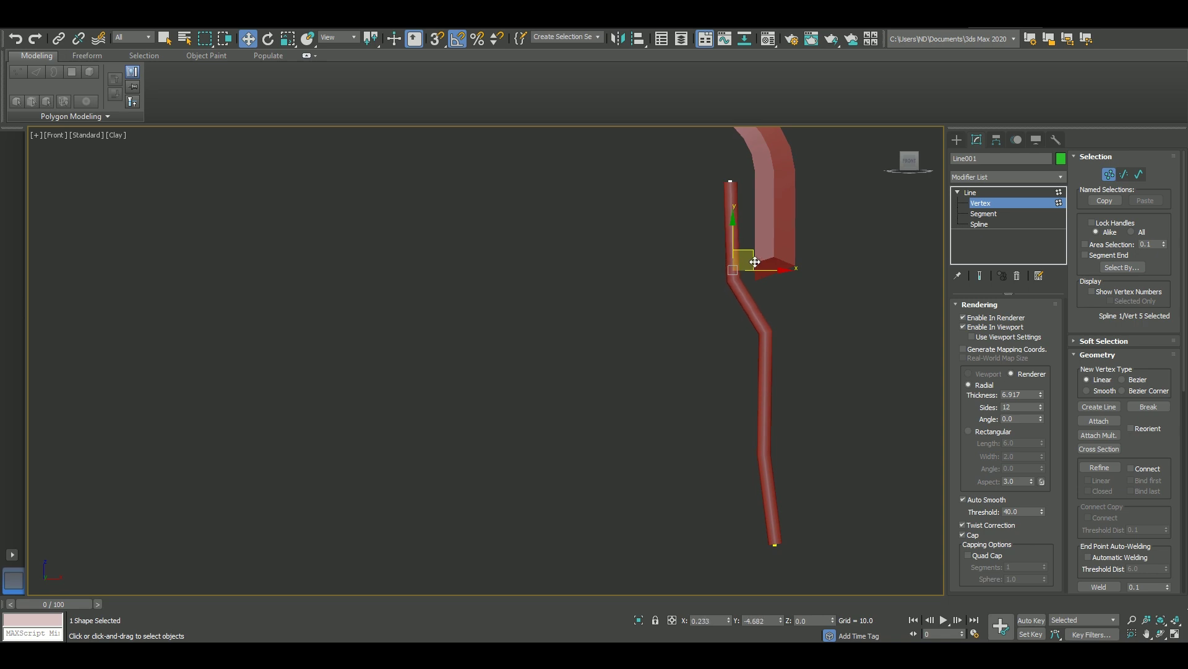
click(730, 181)
scroll(758, 241, up, 3)
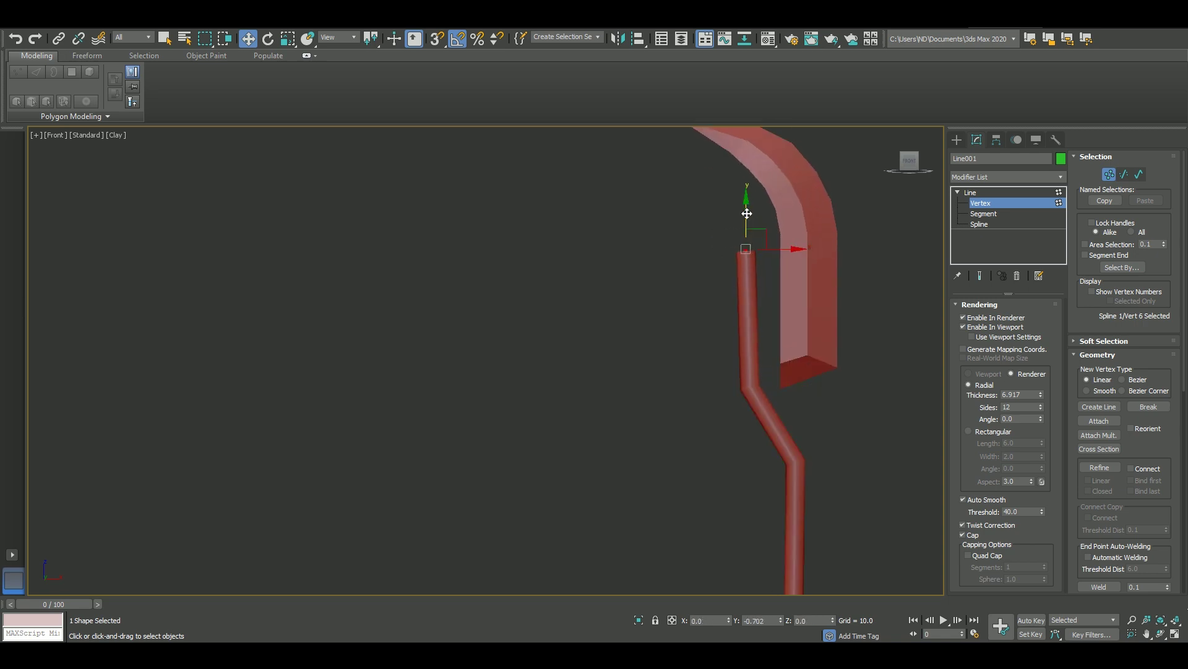
drag(747, 214, 773, 291)
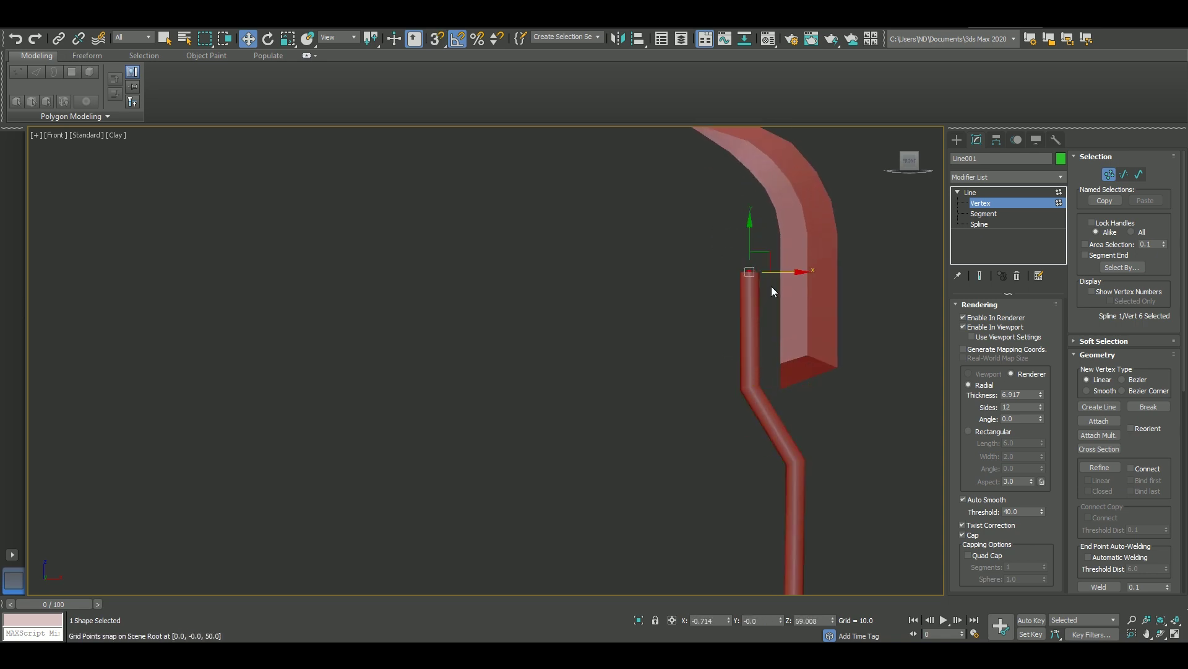
alt+middle_drag(822, 207, 796, 324)
Convert Line001 to Editable Poly and scale the vertex ring at the handle's bottom end.
right_click(796, 324)
click(848, 349)
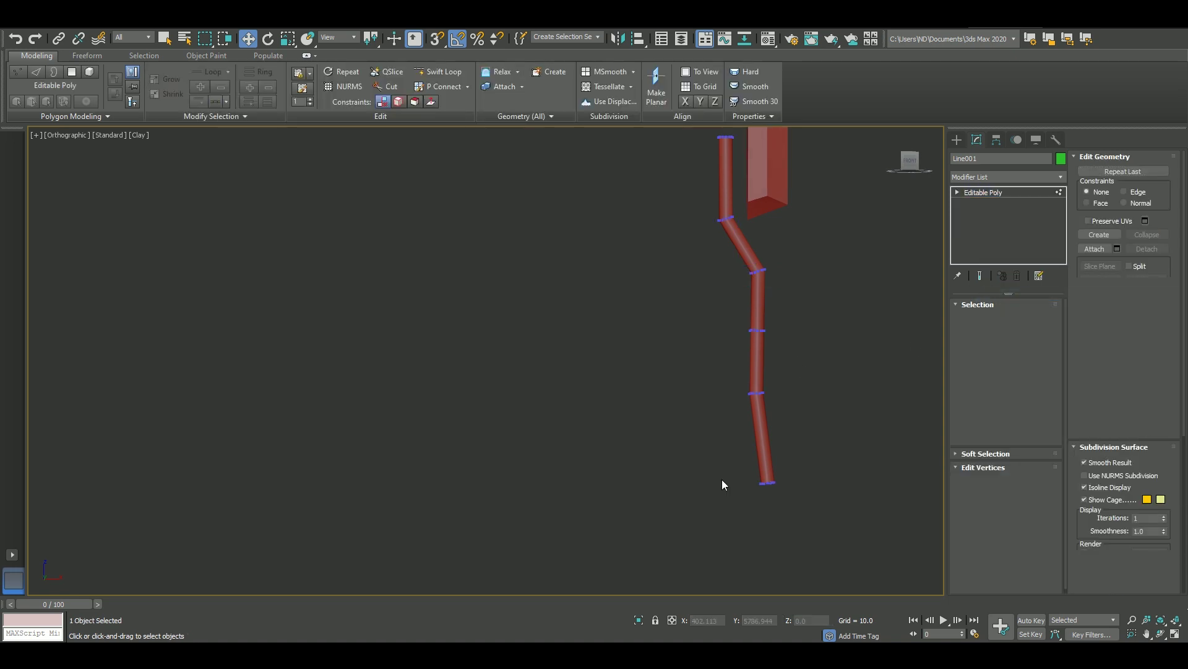
key(1)
drag(722, 479, 790, 495)
key(r)
scroll(722, 479, up, 2)
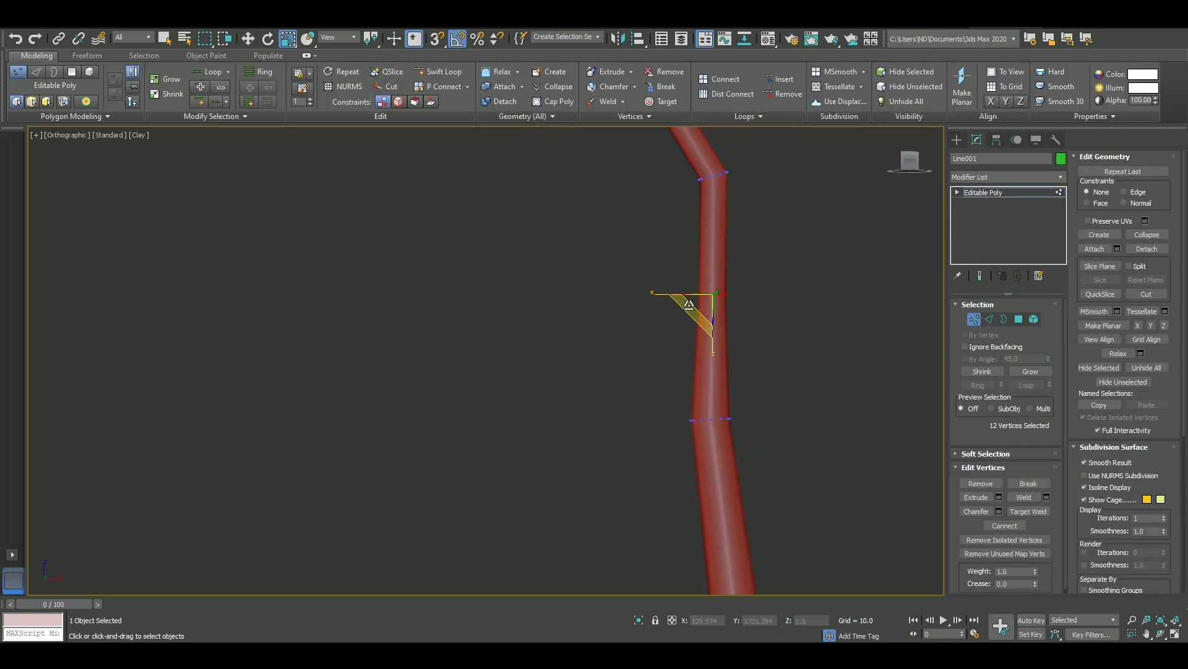
mouse_move(703, 395)
middle_down()
mouse_move(734, 183)
mouse_move(671, 167)
mouse_move(682, 286)
mouse_move(756, 359)
mouse_move(746, 371)
middle_up()
Select the vertex rings at the handle's bend and top, undoing the top change.
key(1)
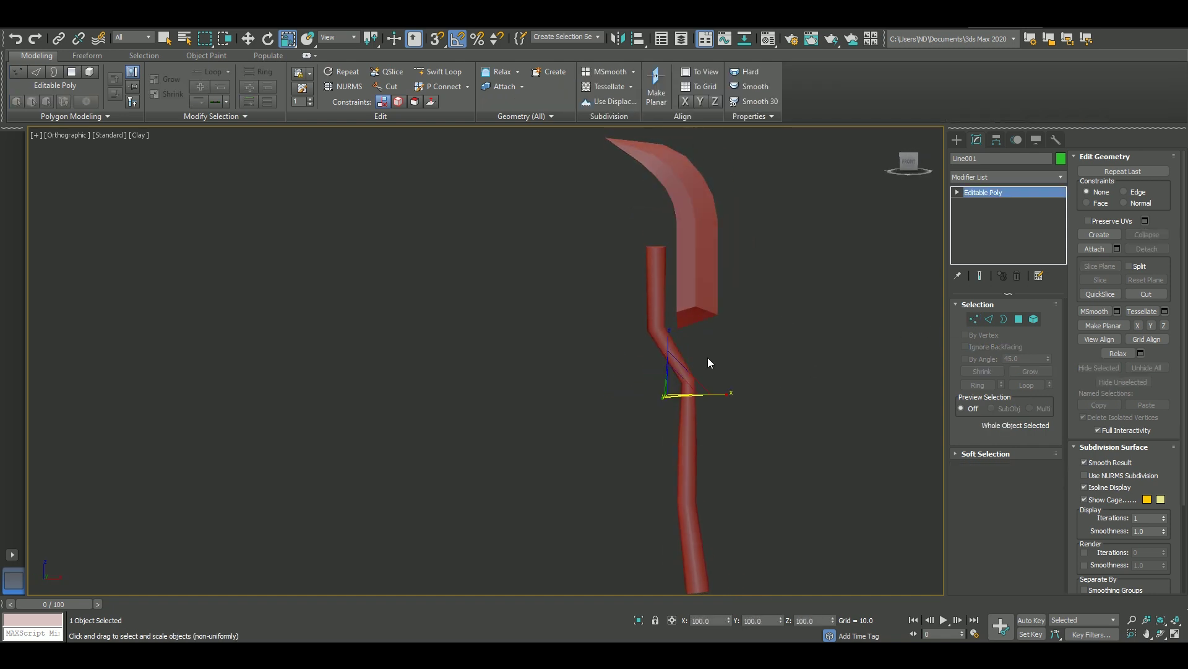
scroll(707, 358, up, 3)
key(1)
drag(609, 297, 678, 331)
drag(610, 180, 678, 208)
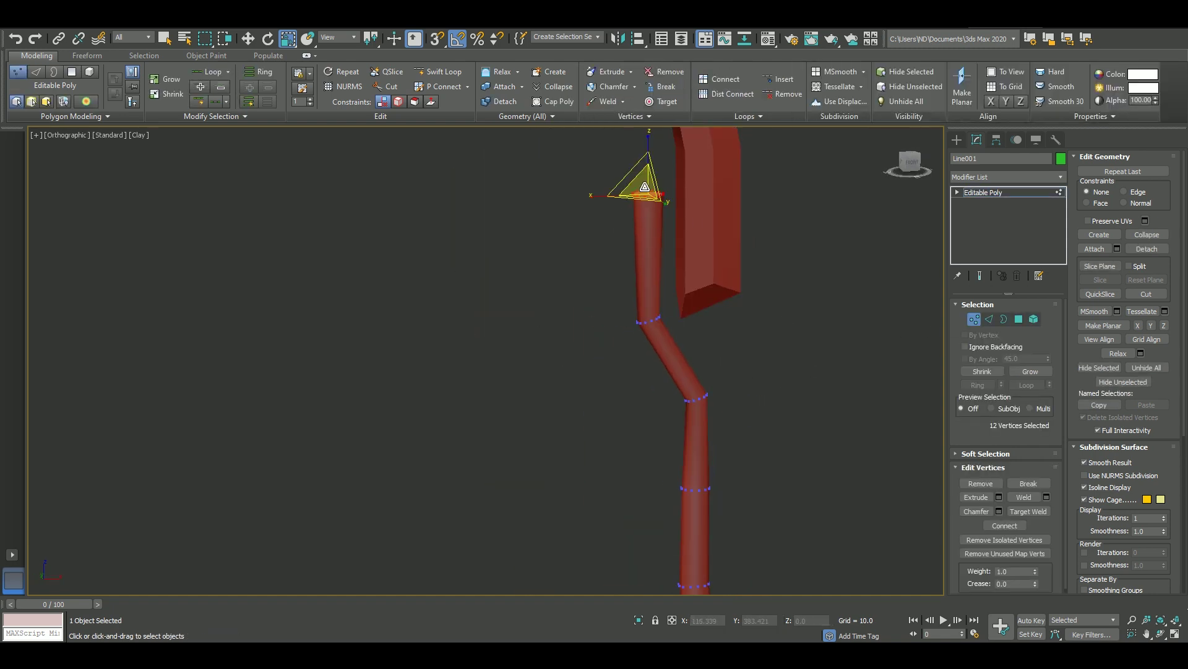
key(ctrl+z)
Exit vertex editing and frame the whole scythe in the front view.
click(974, 319)
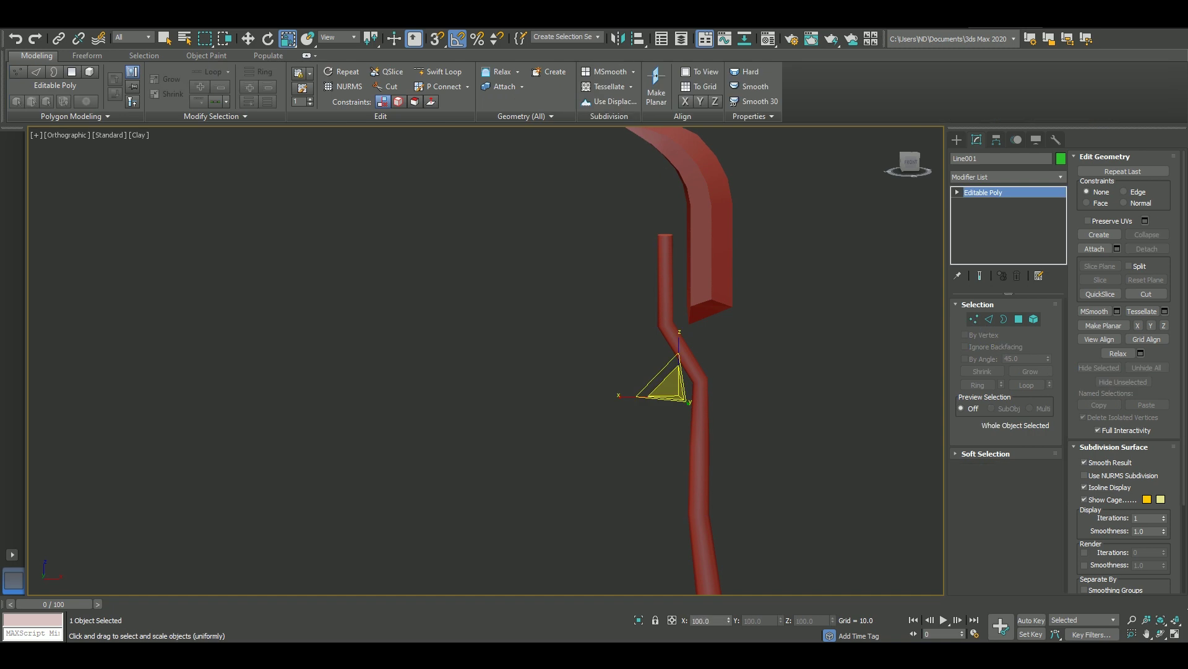
key(l)
key(f)
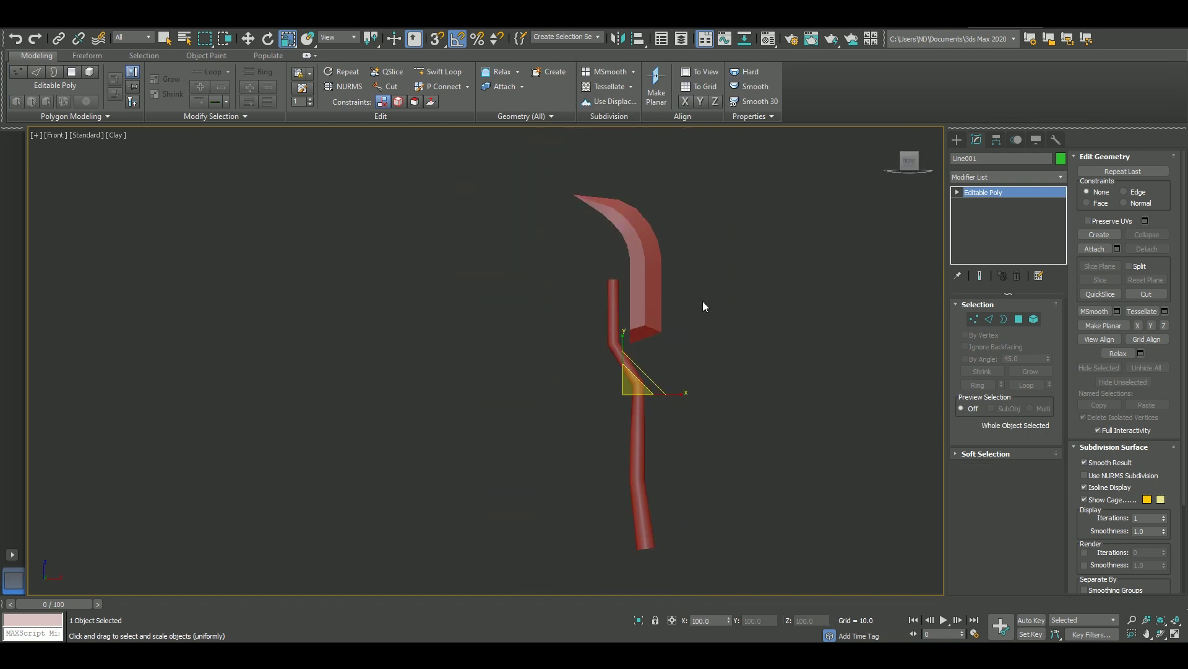
key(q)
scroll(726, 380, up, 3)
scroll(726, 380, up, 2)
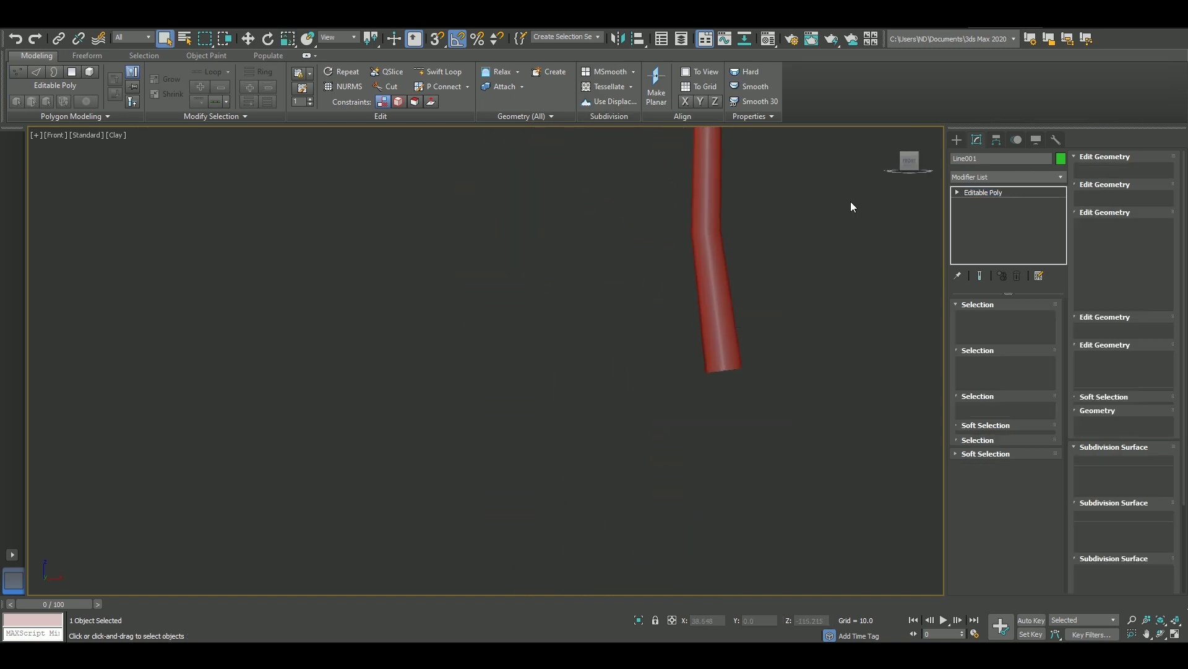
click(957, 139)
Draw a rectangular plane below the handle and convert it to Editable Poly.
click(1025, 268)
drag(658, 314, 774, 469)
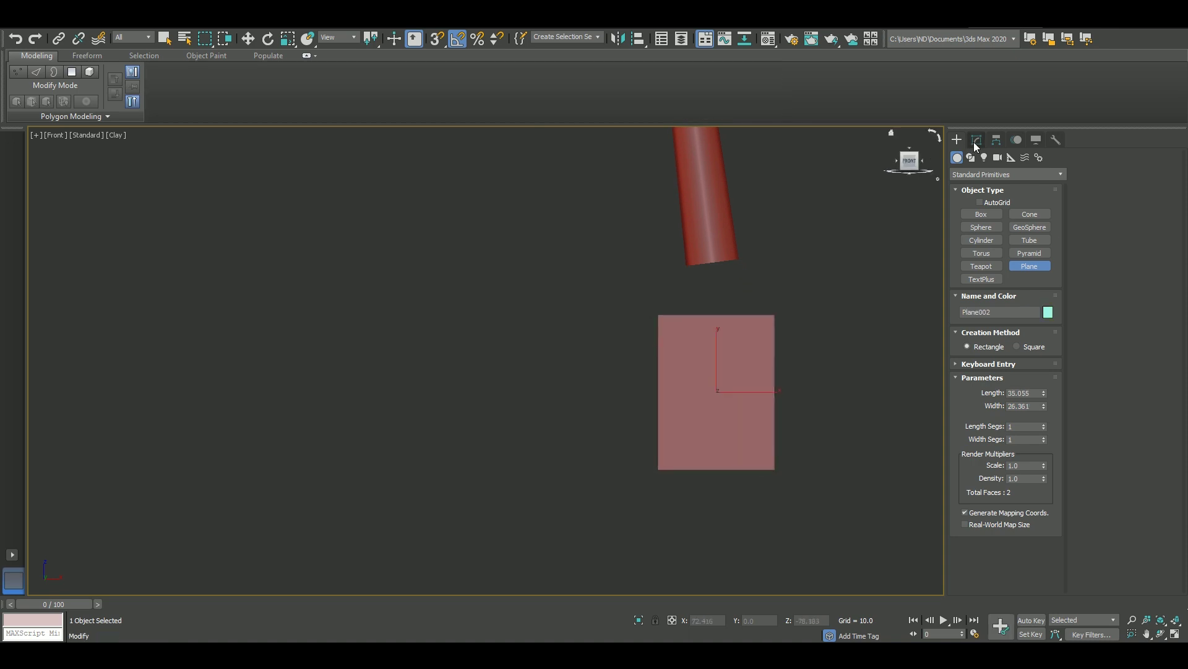
click(977, 140)
right_click(978, 193)
click(1009, 268)
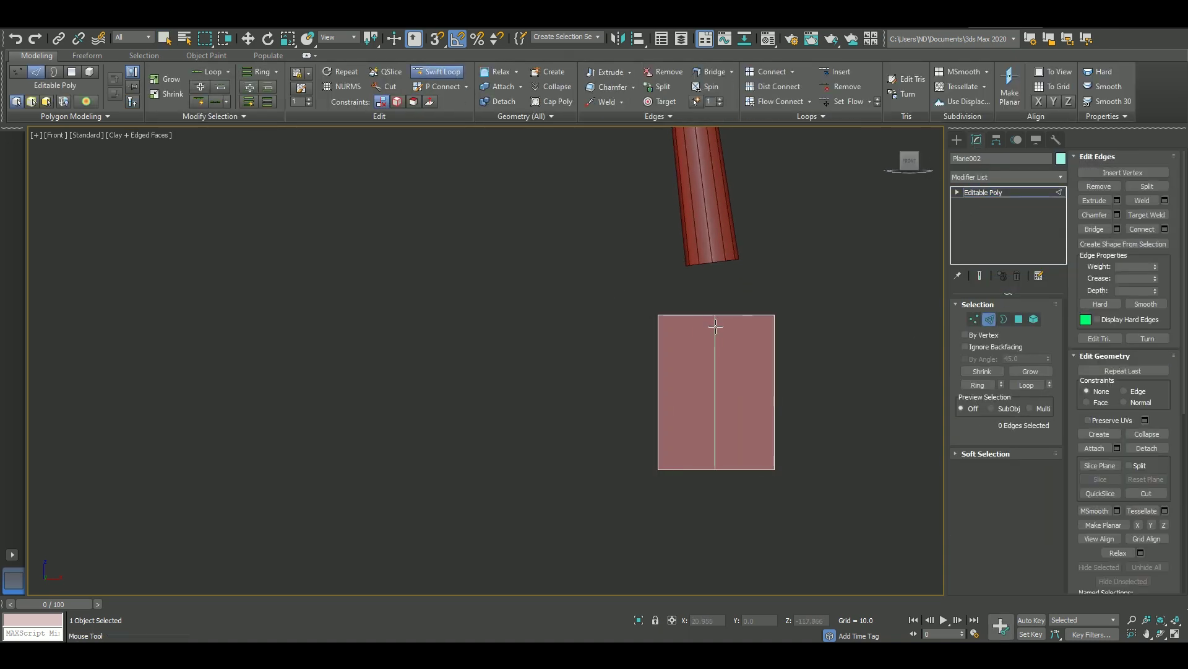
Swift Loop an edge down the plane's middle and pull the top corners into a peak.
click(715, 325)
key(w)
click(974, 319)
click(774, 314)
ctrl+click(658, 314)
drag(717, 280, 721, 332)
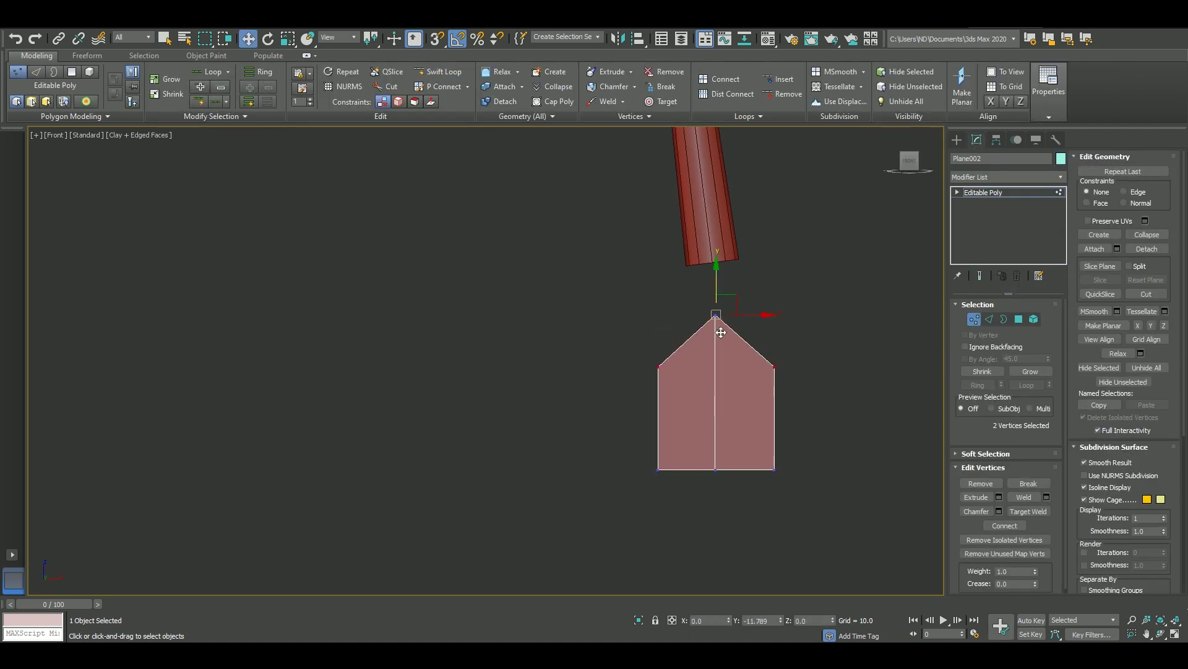
Target Weld both bottom corners into the middle vertex to form a kite.
click(1044, 518)
drag(658, 469, 715, 469)
drag(774, 469, 716, 470)
mouse_move(715, 469)
alt+middle_down()
mouse_move(750, 362)
mouse_move(724, 445)
mouse_move(685, 404)
alt+middle_up()
ctrl+click(730, 359)
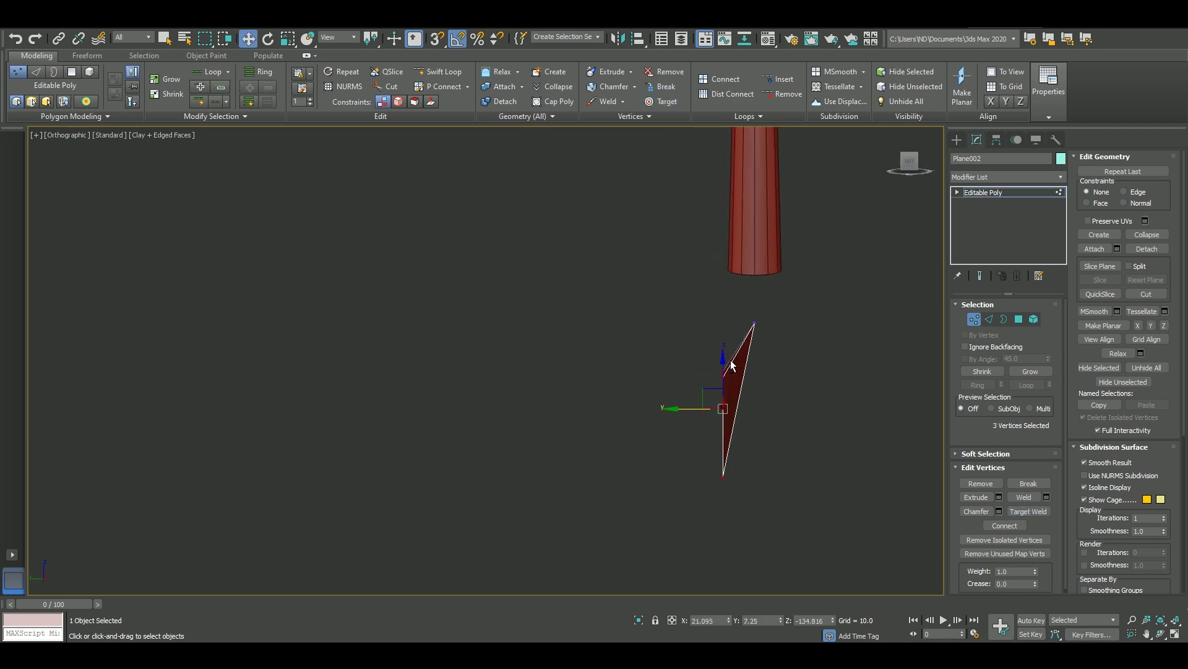
click(1020, 319)
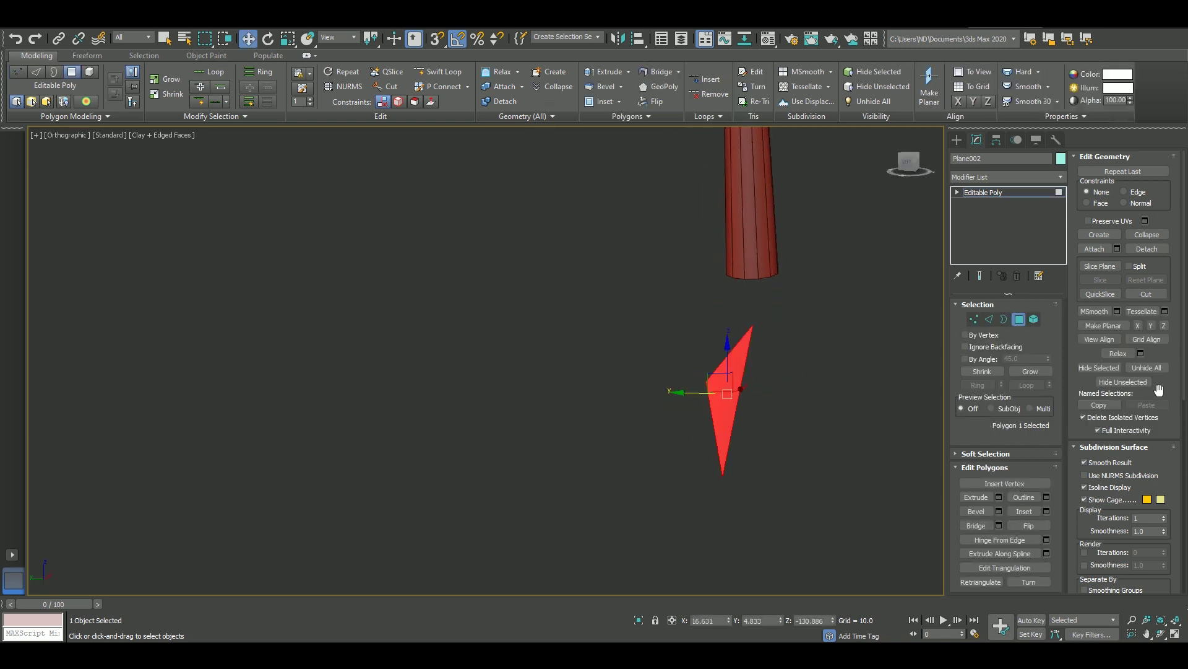
Snap the kite's pivot onto its inner vertex.
click(1019, 320)
alt+middle_drag(805, 347, 889, 258)
click(996, 139)
click(1006, 224)
key(s)
drag(758, 396, 733, 393)
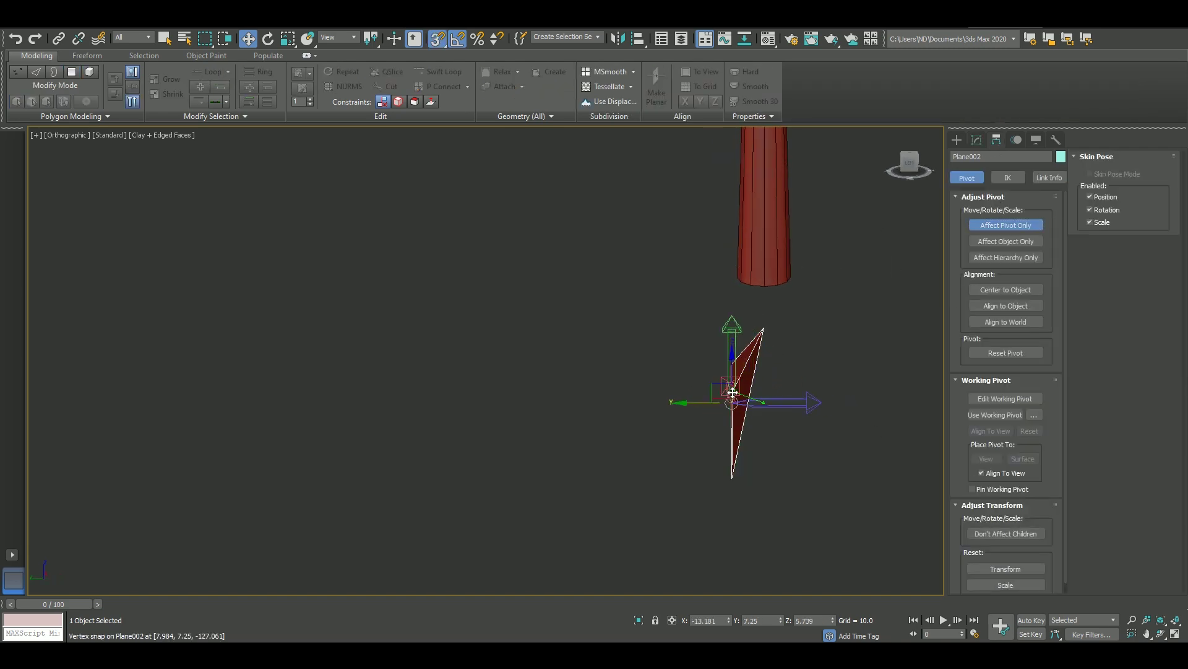
click(1005, 225)
click(977, 139)
Add a Symmetry modifier mirroring the kite across the Z axis.
click(975, 178)
click(975, 385)
click(998, 328)
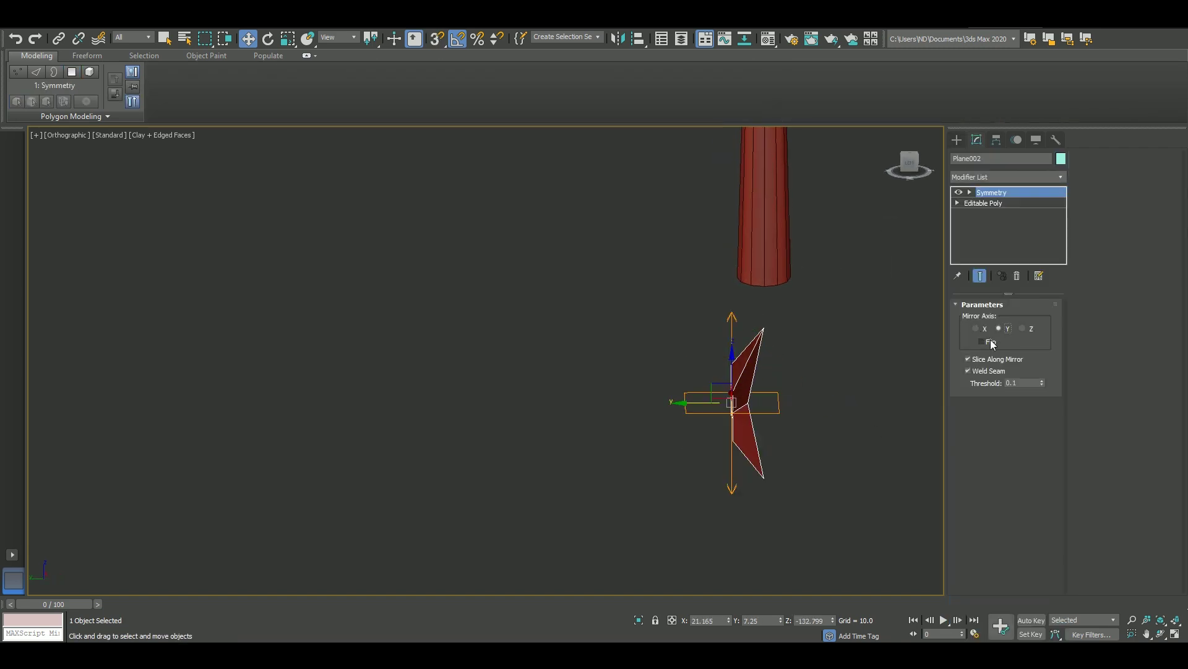
key(Right)
alt+middle_drag(773, 346, 809, 297)
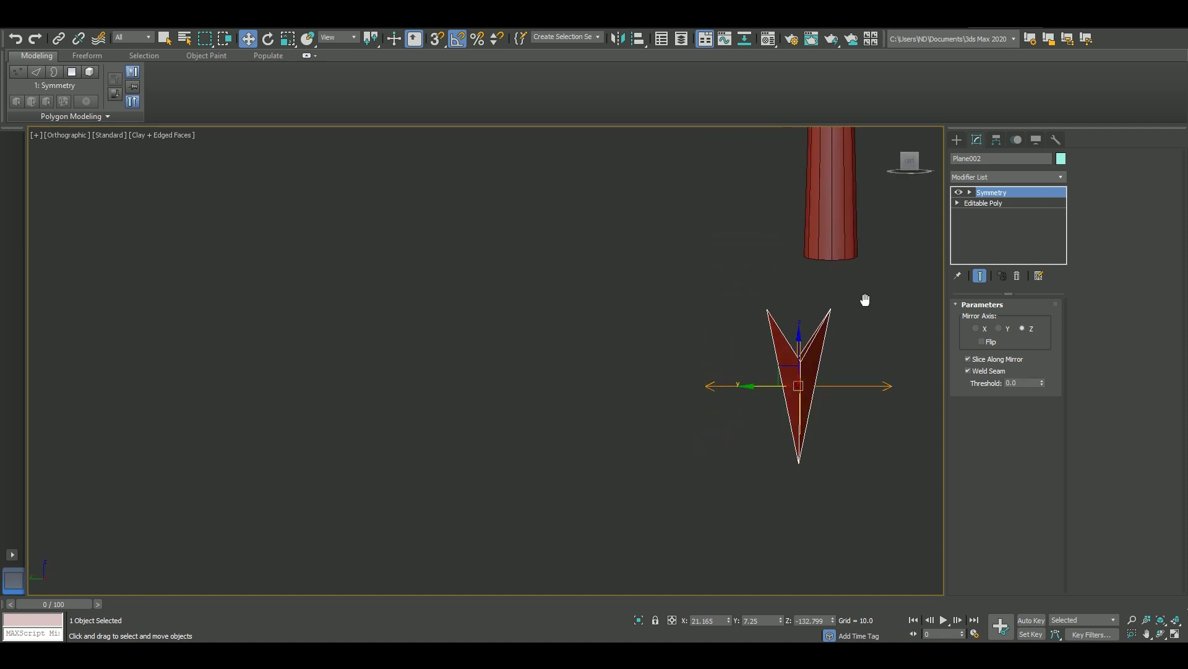
key(f)
Collapse the Symmetry into the poly and pull the spike's bottom vertex down into a point.
right_click(991, 193)
click(1019, 308)
middle_drag(693, 303, 699, 341)
key(1)
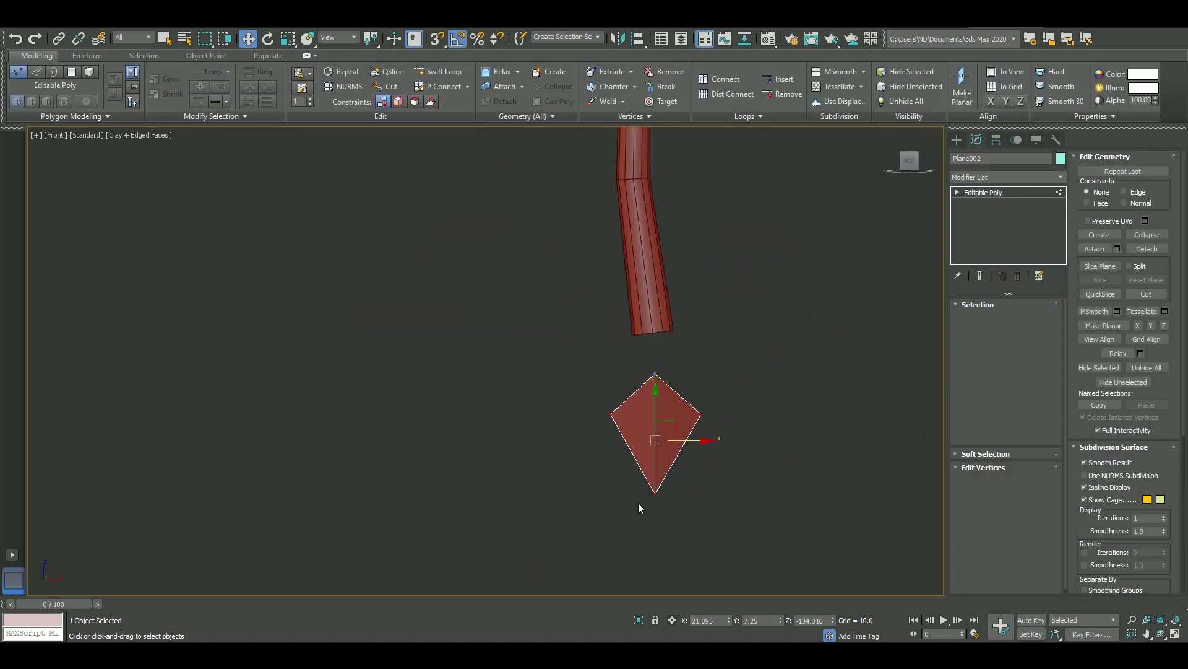
drag(638, 503, 674, 542)
middle_drag(699, 452, 674, 335)
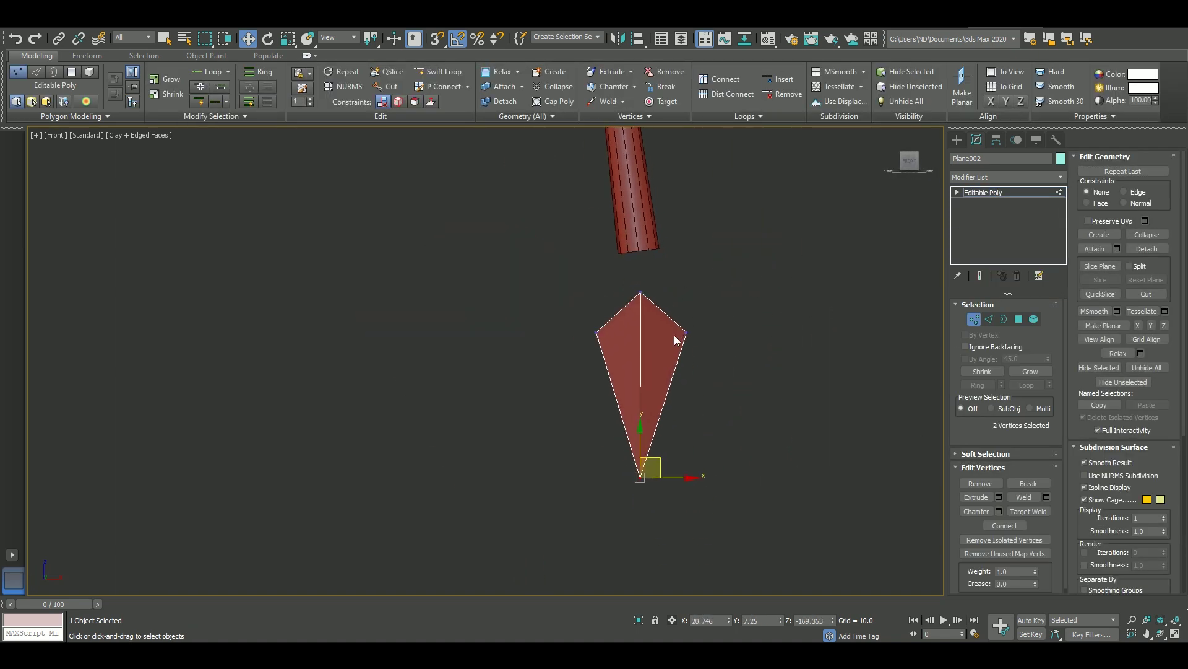
scroll(693, 378, down, 5)
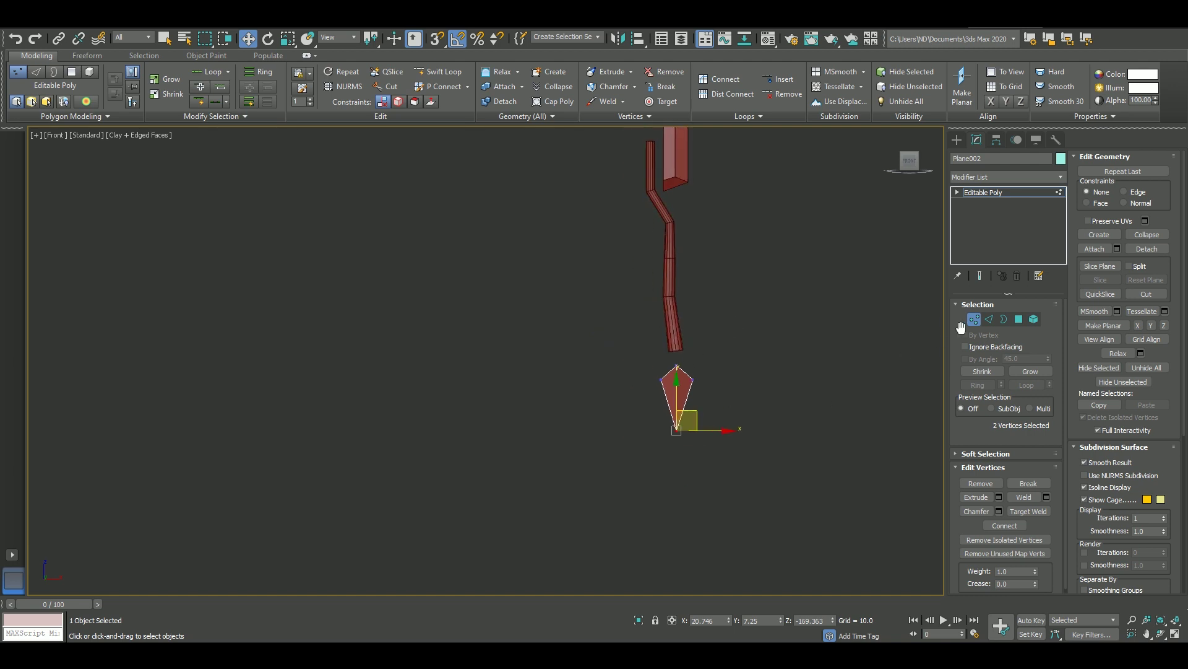
Rotate the kite piece 95 degrees and scale it down.
key(1)
key(e)
scroll(724, 279, up, 5)
drag(768, 347, 806, 317)
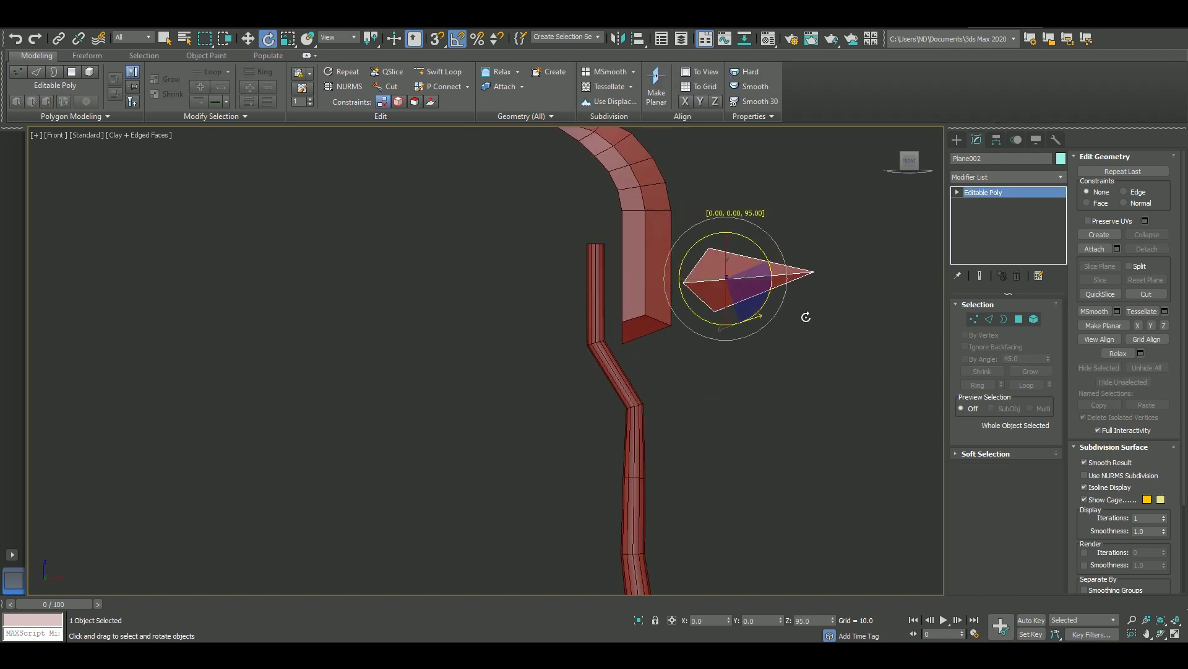
scroll(724, 285, up, 3)
key(F3)
key(r)
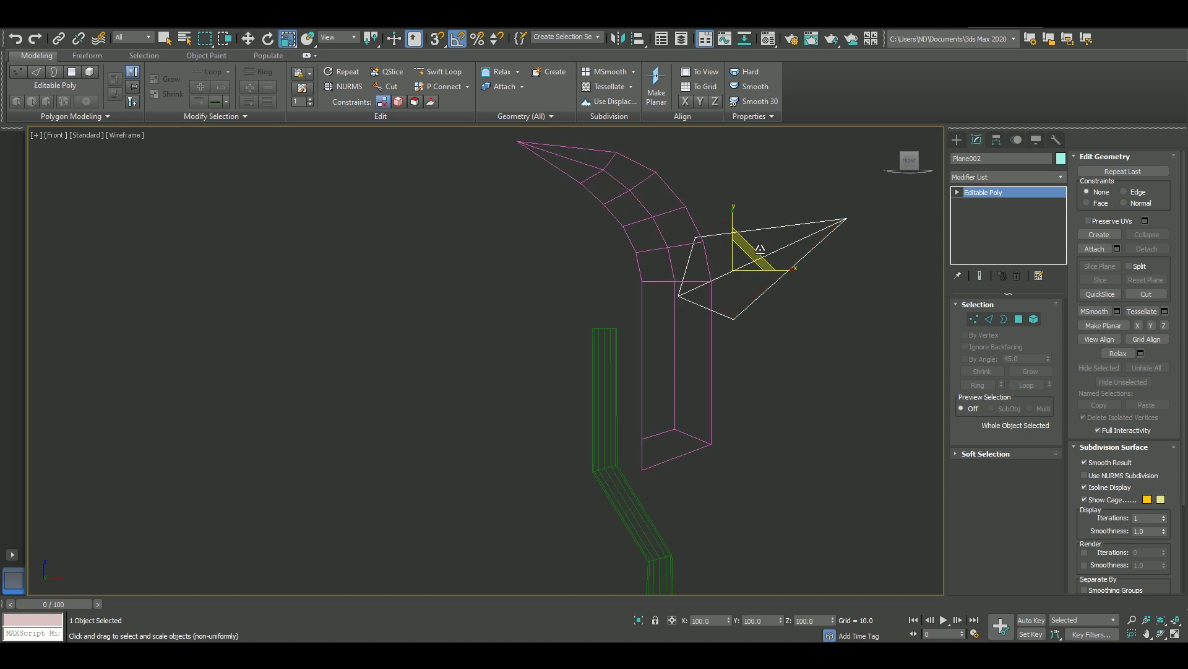
mouse_move(760, 249)
mouse_down()
mouse_move(748, 265)
mouse_move(737, 258)
mouse_up()
Adjust the kite's top and bottom vertices with snapping enabled.
key(e)
key(w)
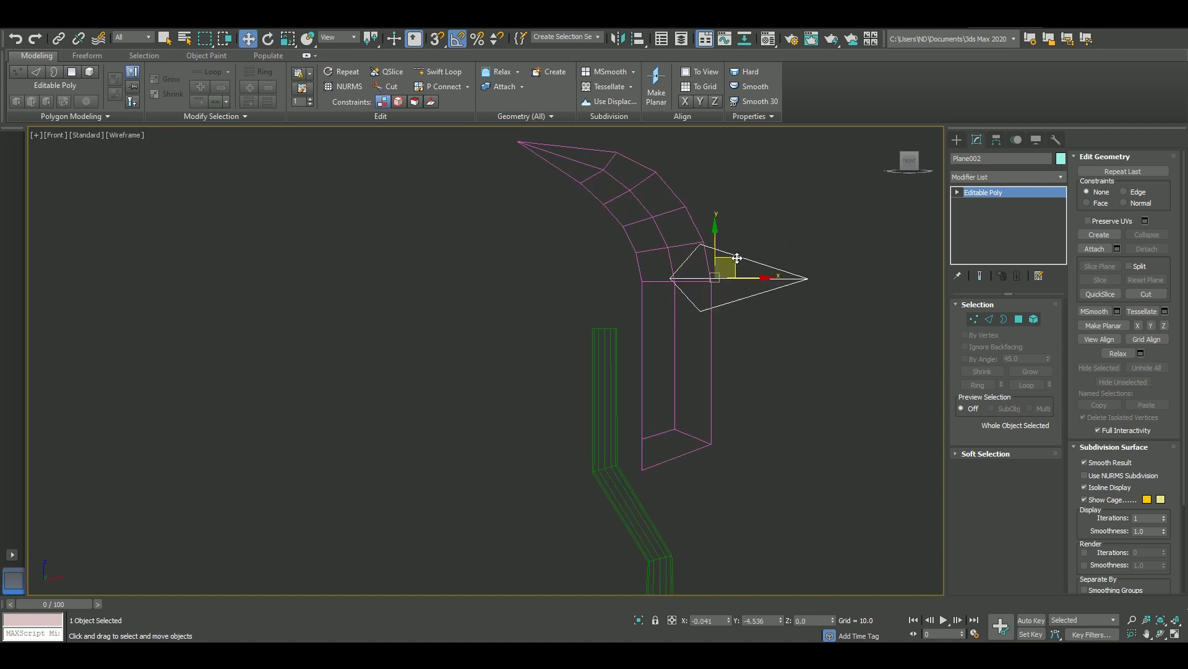
scroll(671, 280, up, 3)
key(1)
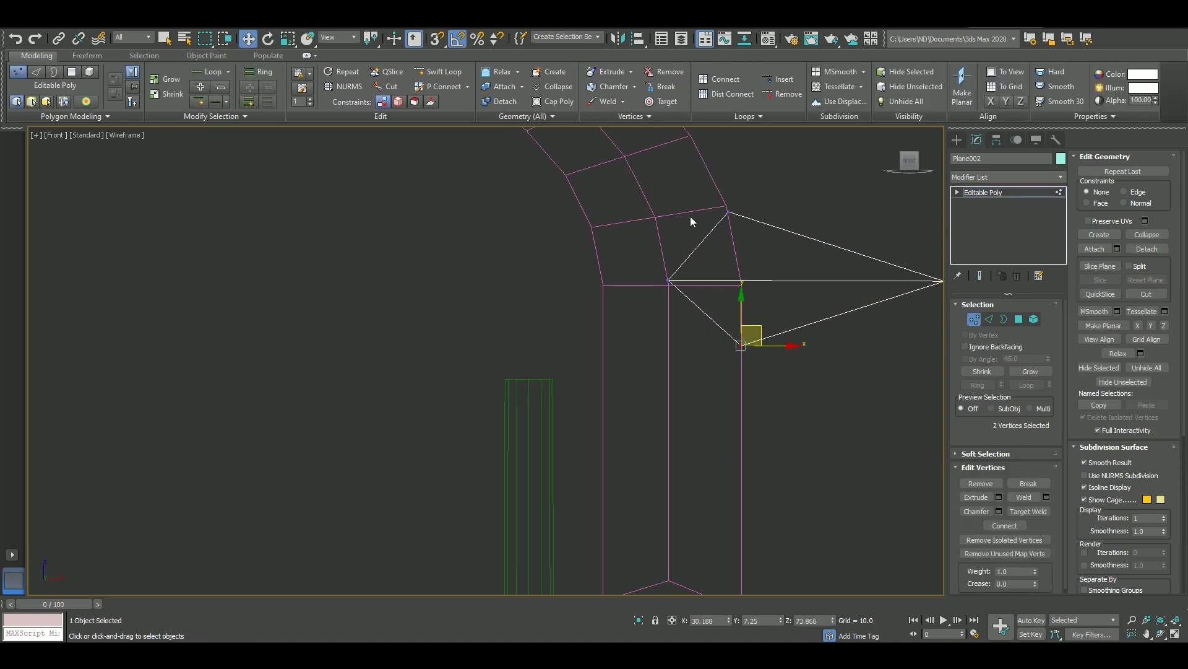
key(s)
drag(746, 193, 743, 188)
middle_drag(725, 338, 681, 350)
drag(738, 361, 703, 301)
Snap the selected kite vertices onto Plane001's lower corner vertex.
key(s)
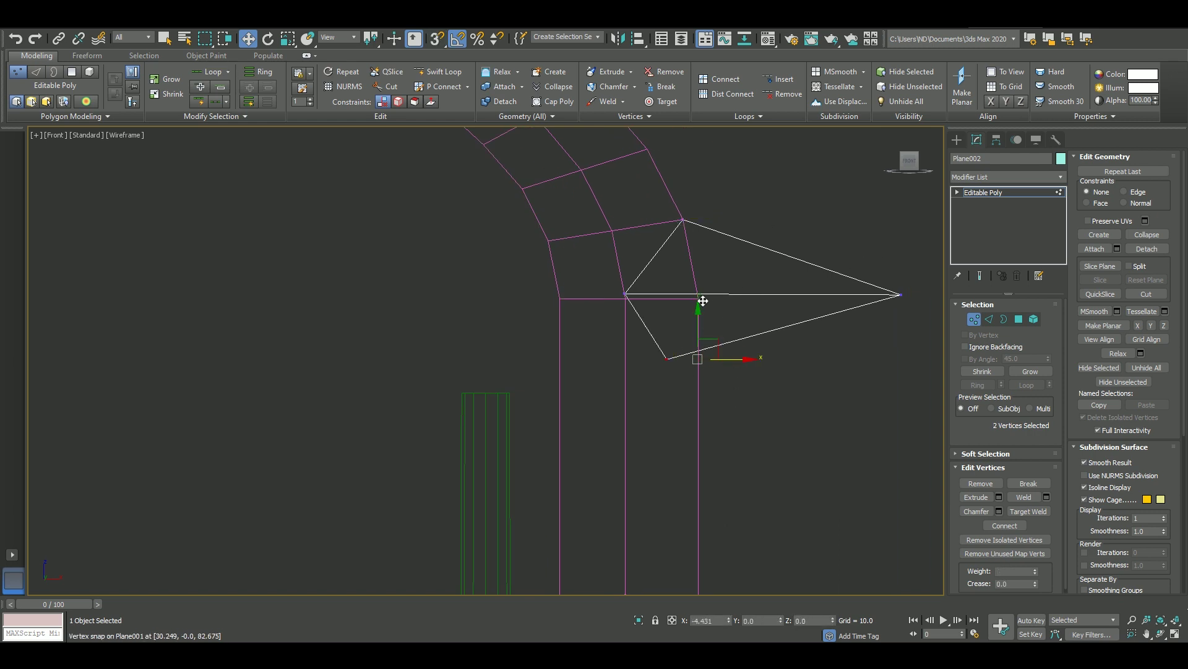
key(s)
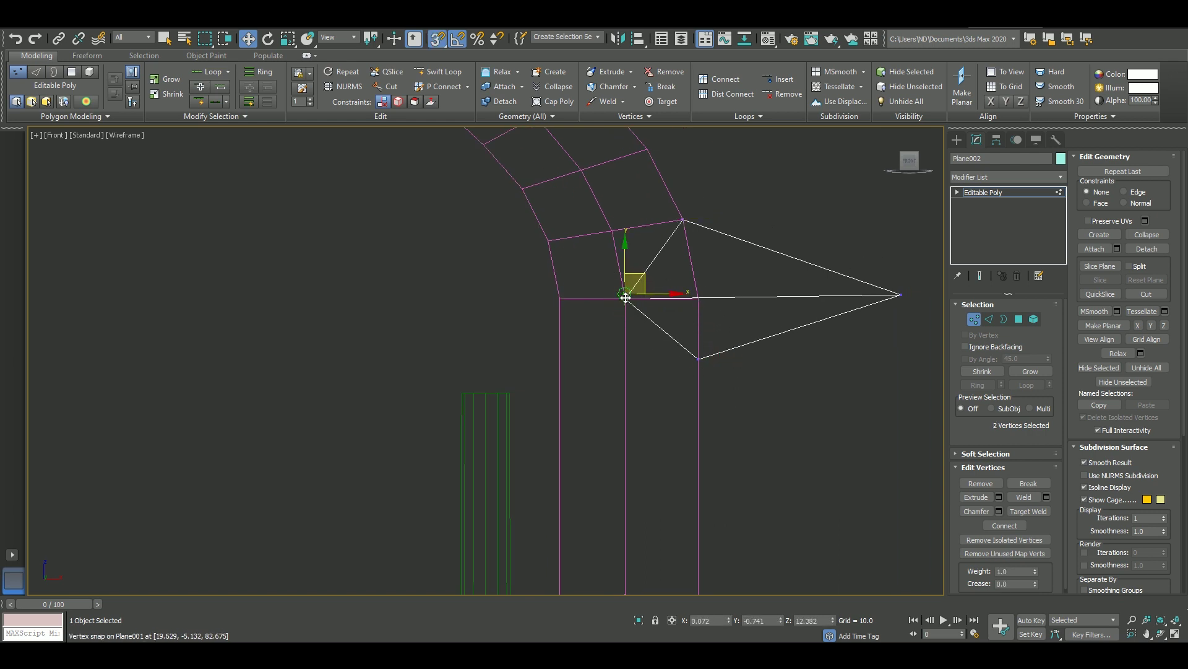
drag(626, 297, 900, 294)
key(s)
mouse_move(937, 245)
middle_down()
mouse_move(905, 276)
mouse_move(720, 320)
middle_up()
Return to solid shading and check the spike in Top and Front views, hiding edges and grid.
key(F3)
scroll(854, 297, down, 4)
scroll(854, 297, down, 3)
click(854, 297)
key(t)
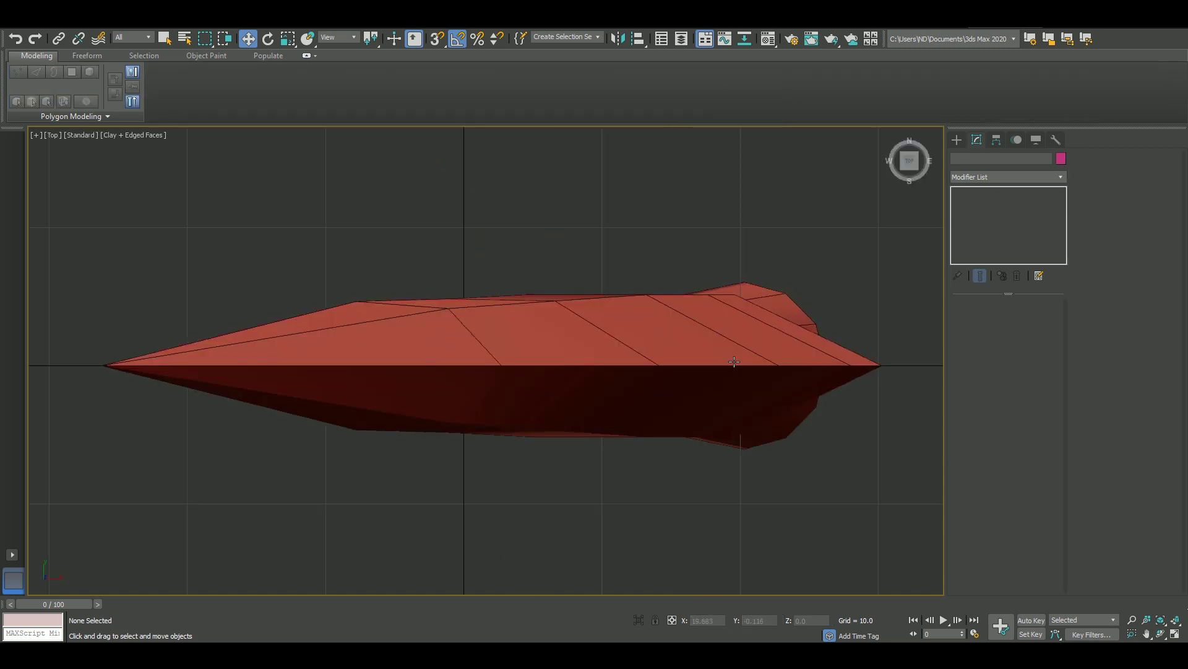
scroll(613, 371, down, 5)
scroll(627, 382, up, 4)
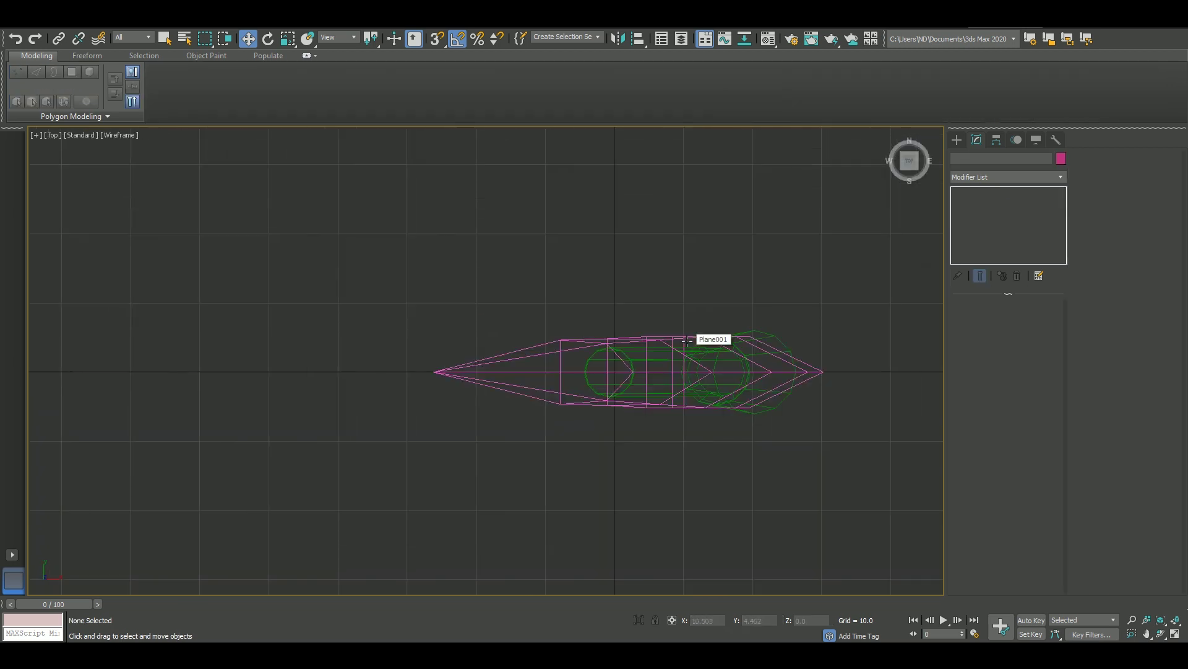
key(F4)
key(f)
key(g)
middle_drag(565, 272, 647, 320)
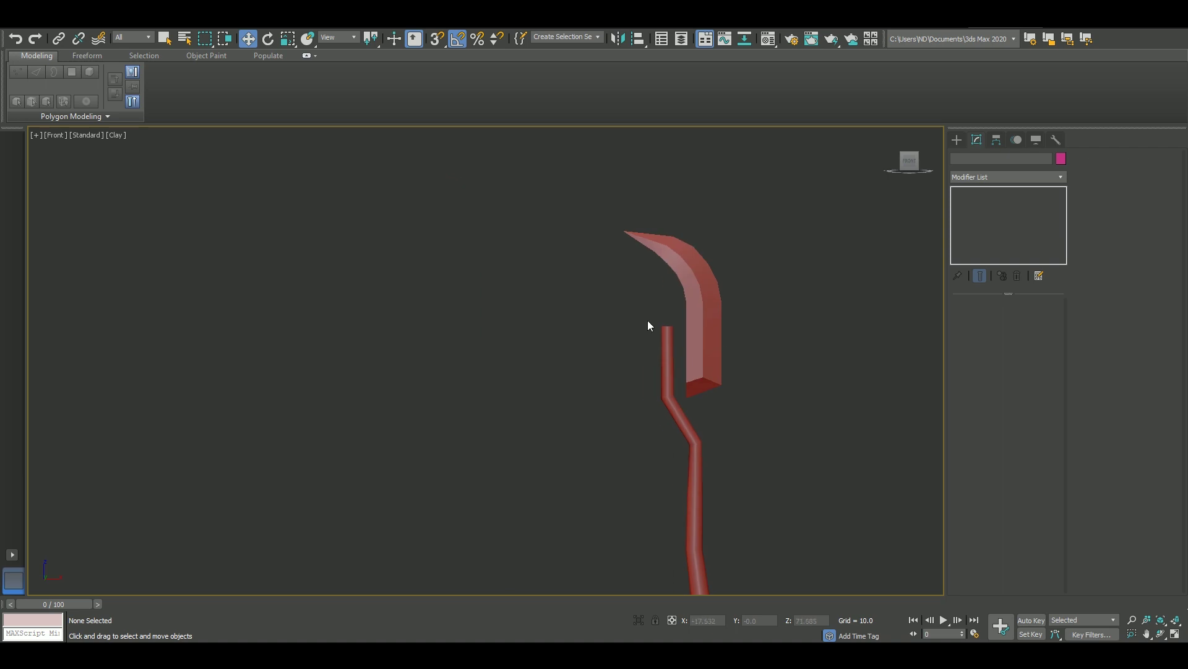
Zoom in on the top of the handle.
scroll(647, 321, up, 4)
Draw a box across the top of the handle and convert it to Editable Poly.
click(751, 295)
click(957, 139)
click(981, 213)
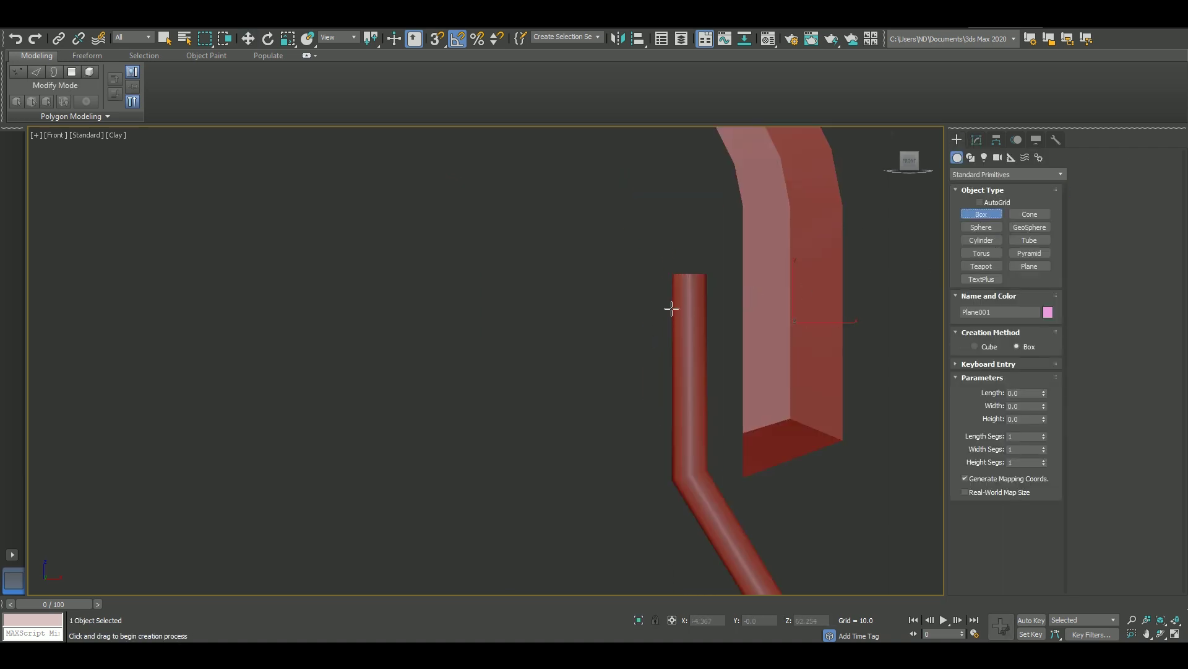
drag(594, 279, 743, 364)
click(977, 139)
right_click(972, 192)
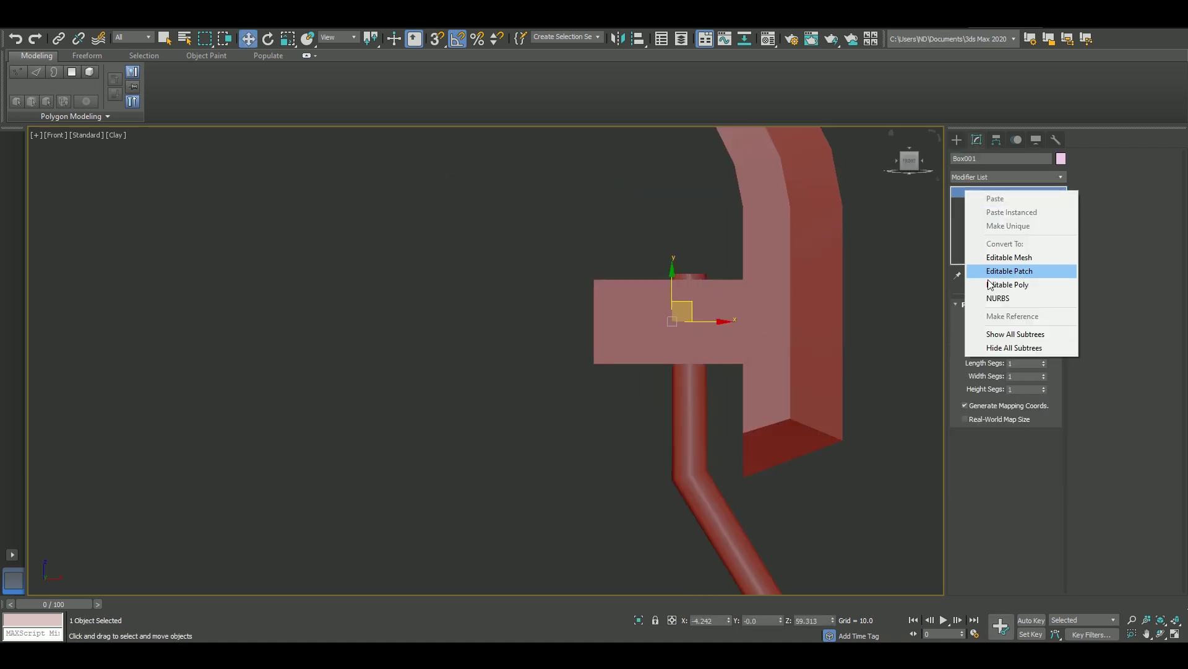
click(990, 268)
Move the box's left vertices right to narrow it and center its pivot on the object.
click(974, 319)
drag(570, 254, 624, 378)
drag(624, 330, 694, 329)
click(997, 140)
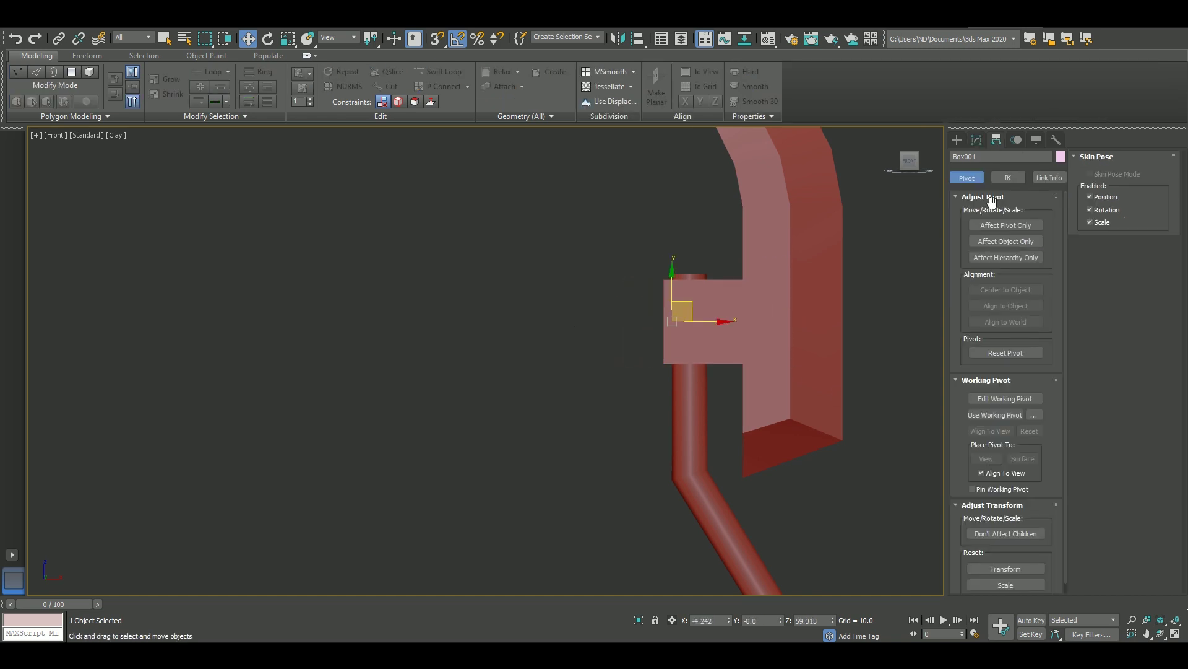
click(991, 292)
alt+middle_drag(731, 310, 774, 313)
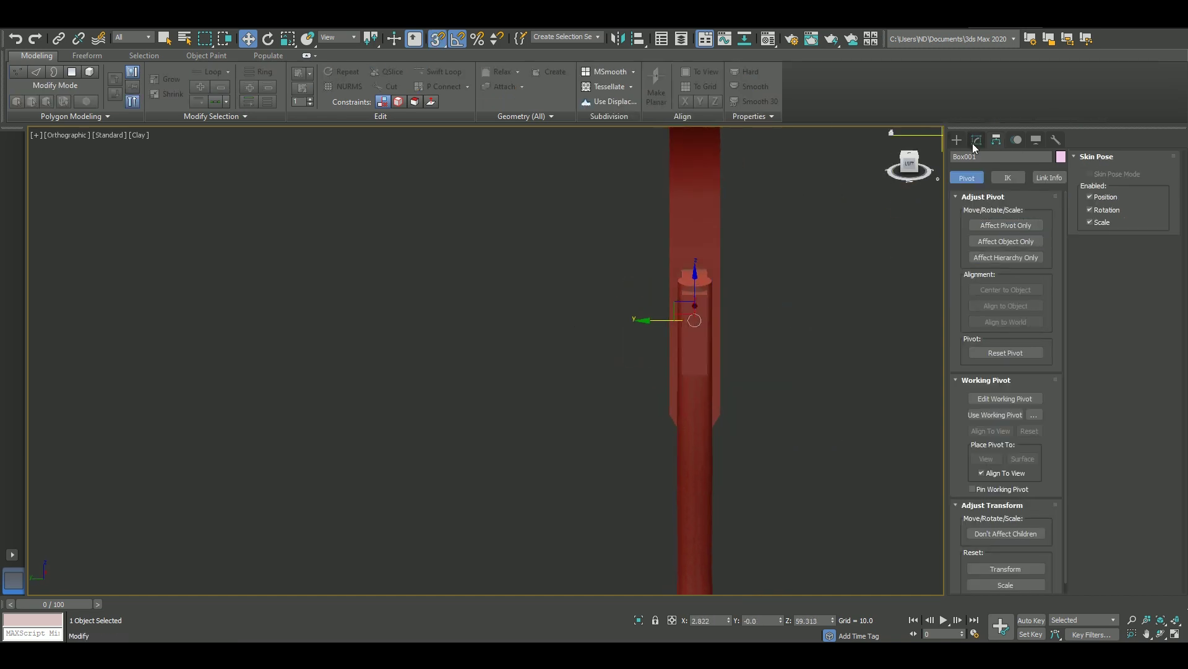
click(977, 140)
Scale the collar box to fit around the handle.
key(r)
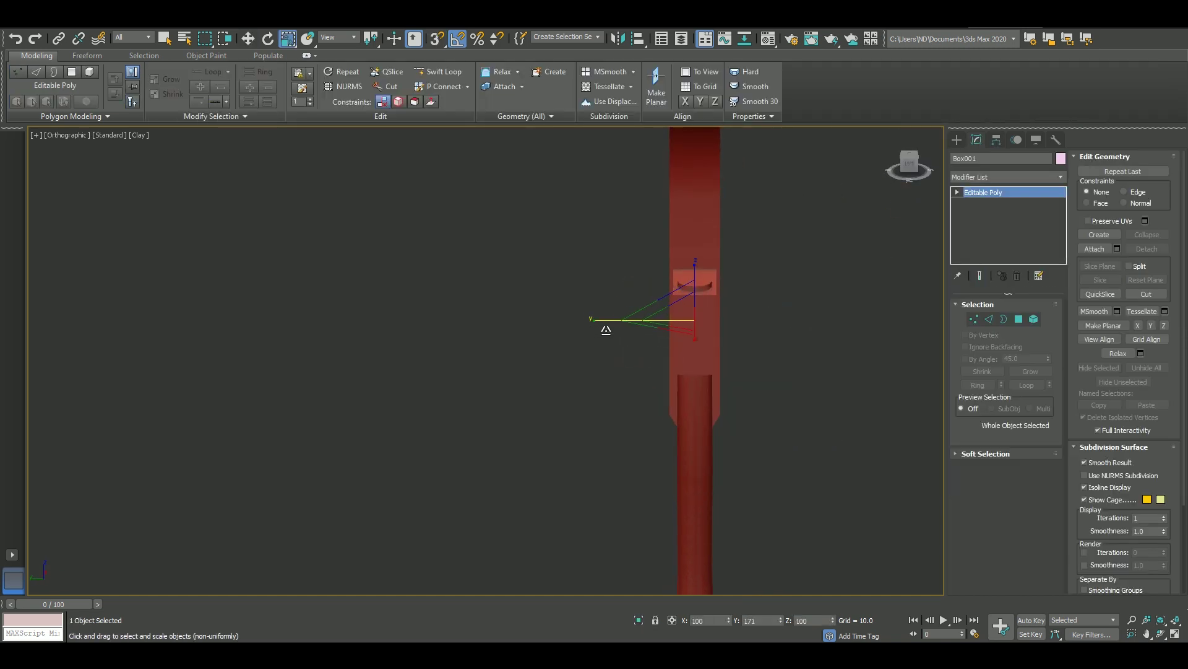
key(ctrl+z)
key(ctrl+z)
alt+middle_drag(619, 291, 541, 291)
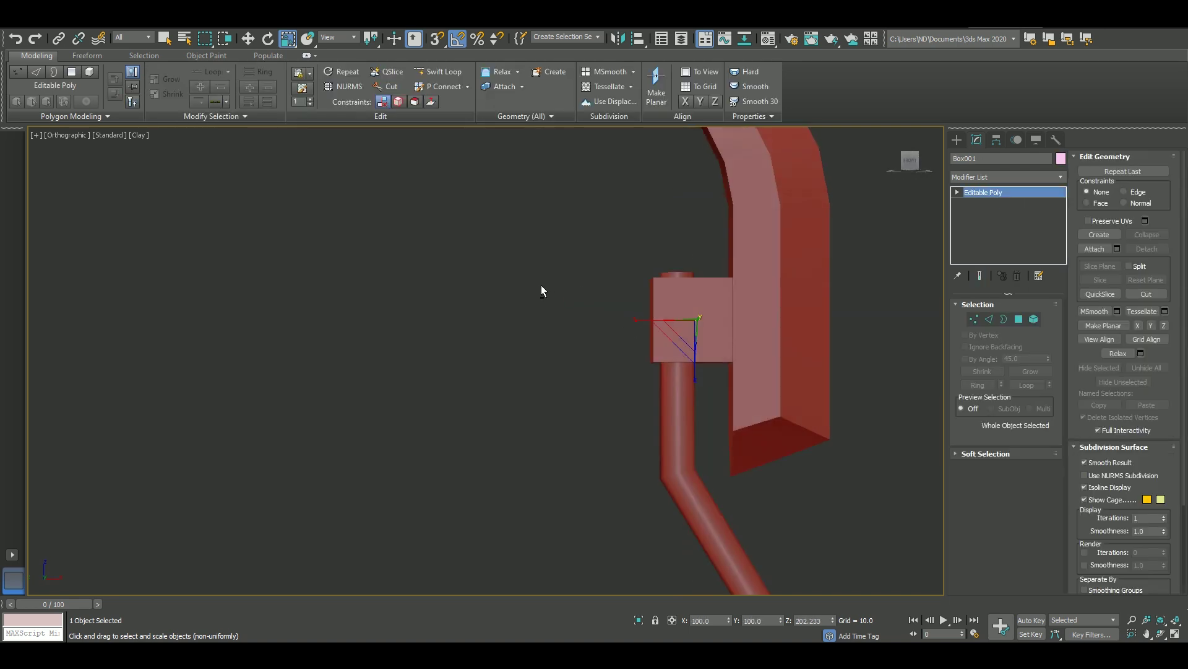
key(f)
scroll(521, 322, up, 5)
click(444, 71)
Swift Loop a vertical edge and flare the two right-side vertices out toward the blade.
key(F3)
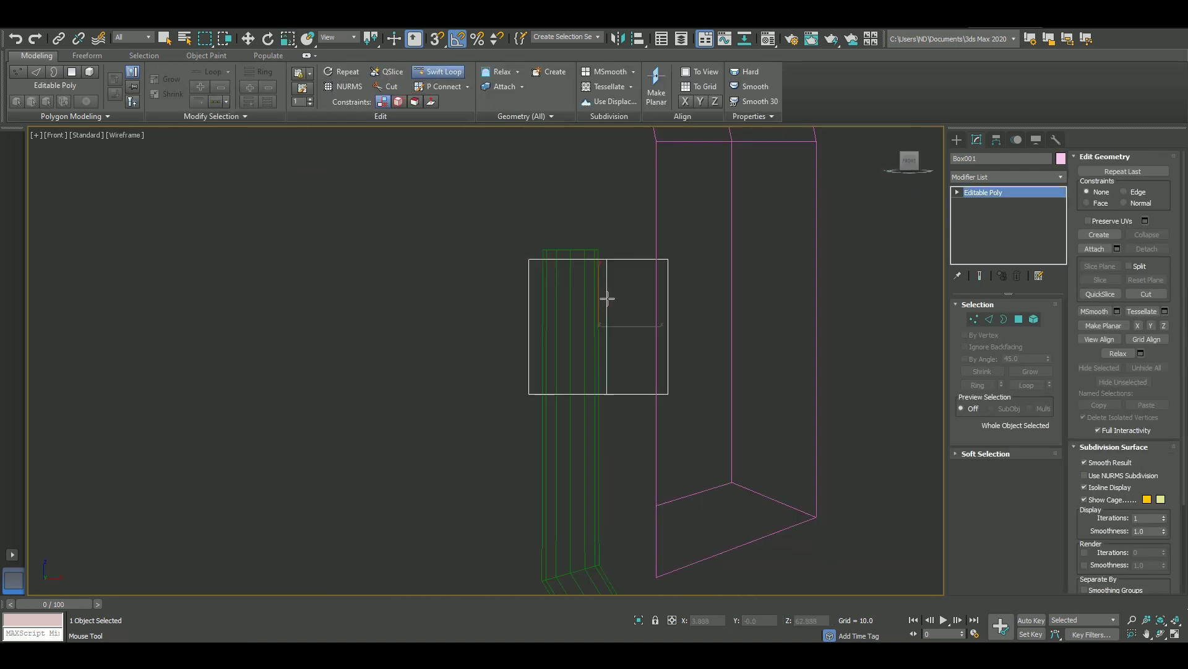
click(636, 296)
key(1)
key(w)
drag(678, 272, 665, 228)
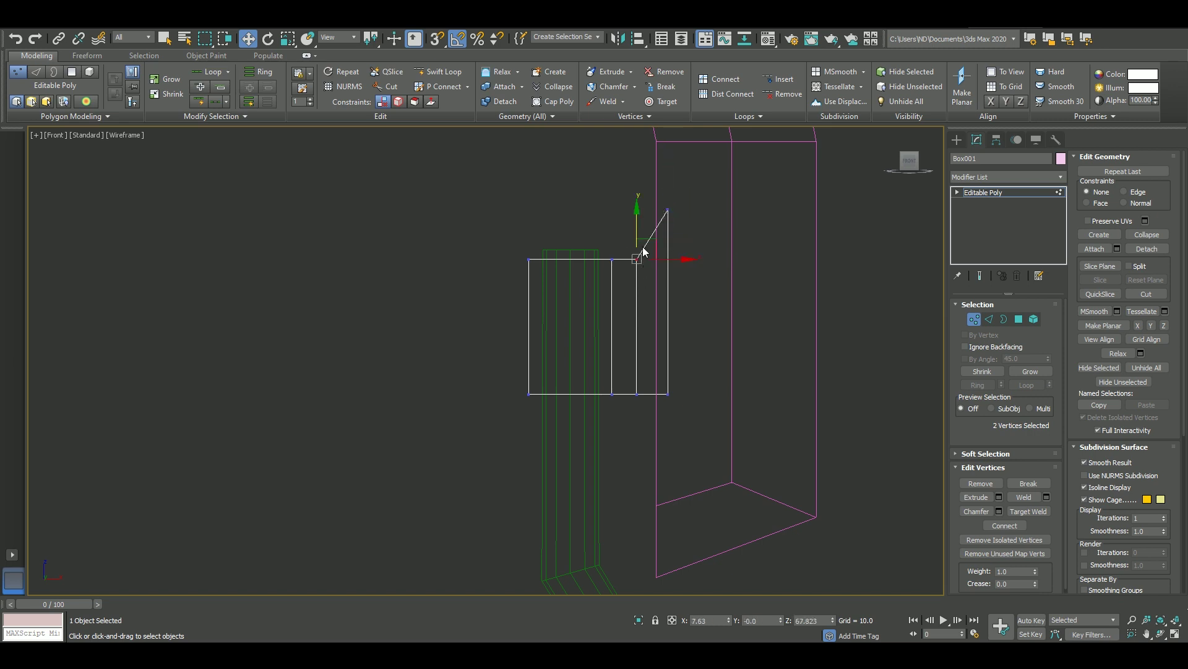
drag(639, 407, 657, 441)
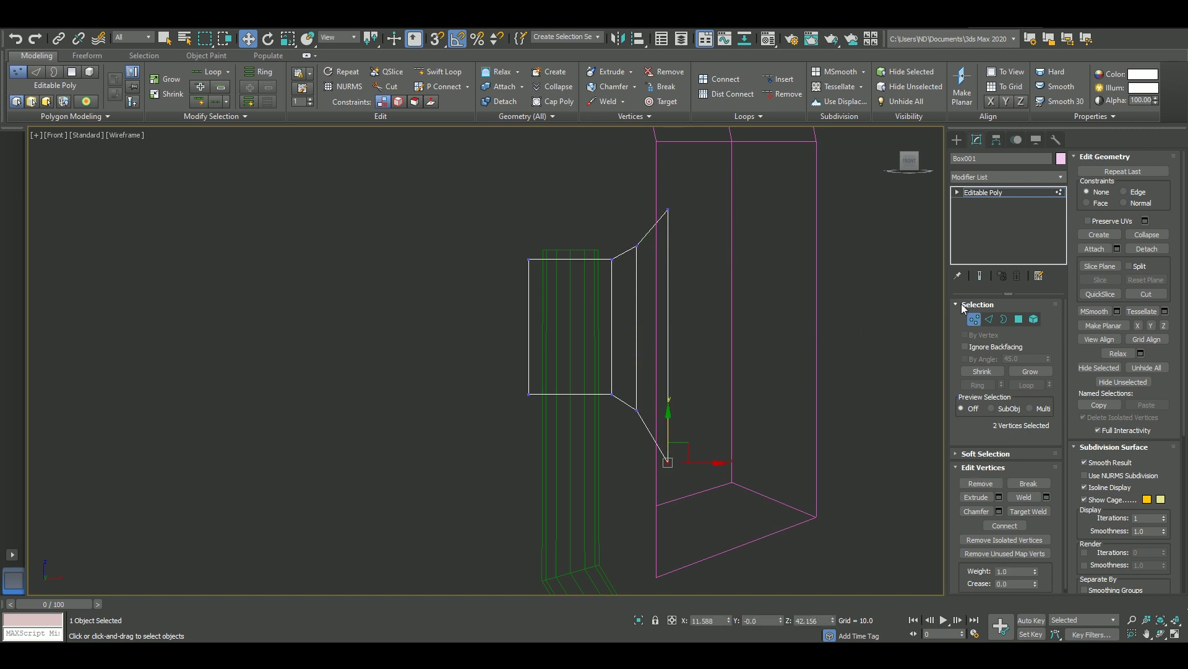
key(1)
key(F3)
Orbit around the finished collar, then return to the front view.
click(101, 138)
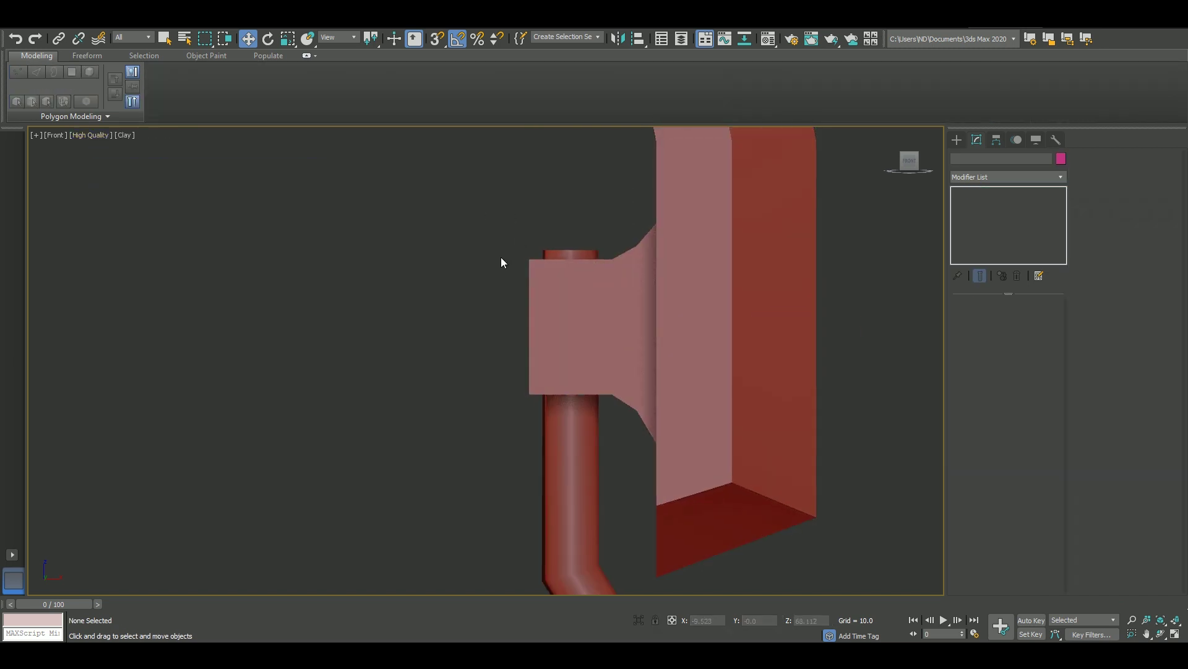
alt+middle_drag(500, 257, 644, 354)
click(811, 297)
key(f)
scroll(746, 347, up, 3)
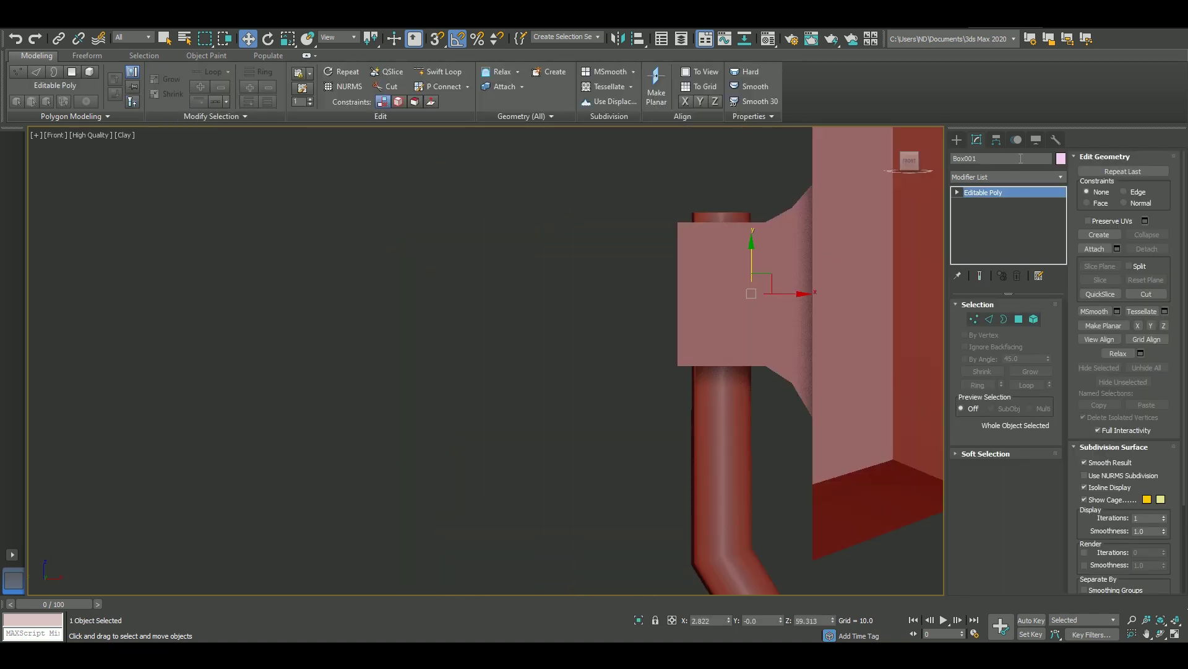
click(957, 139)
click(981, 214)
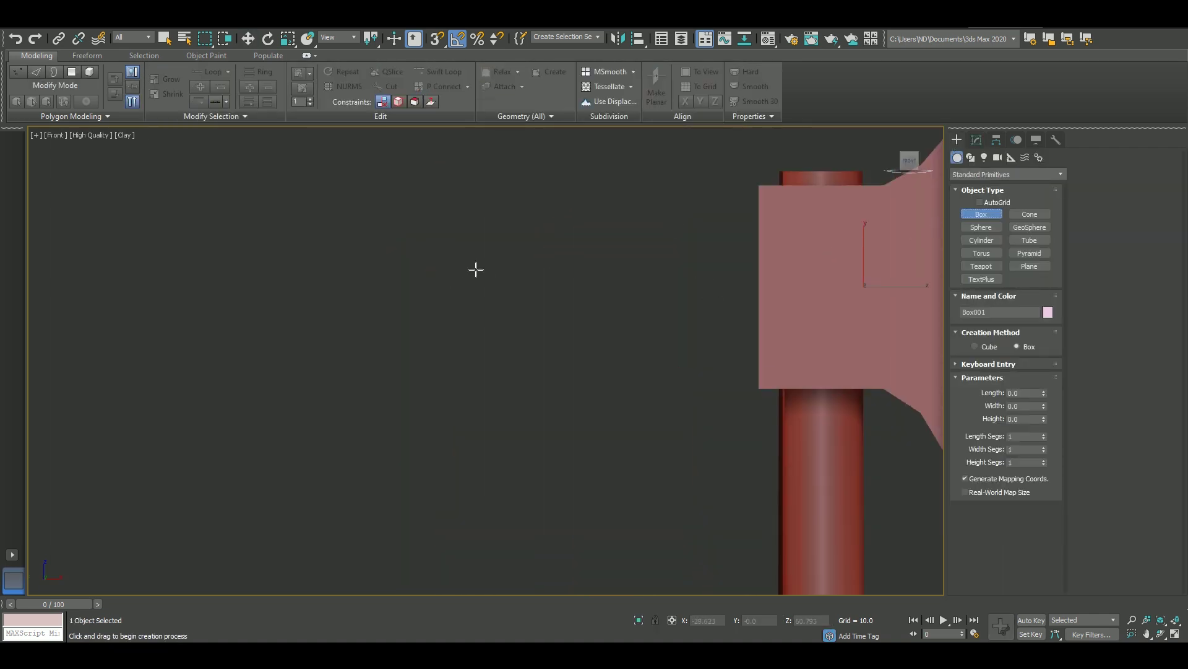
Add a second box beside the collar, rotated and scaled narrower to flare toward the back.
drag(434, 259, 690, 416)
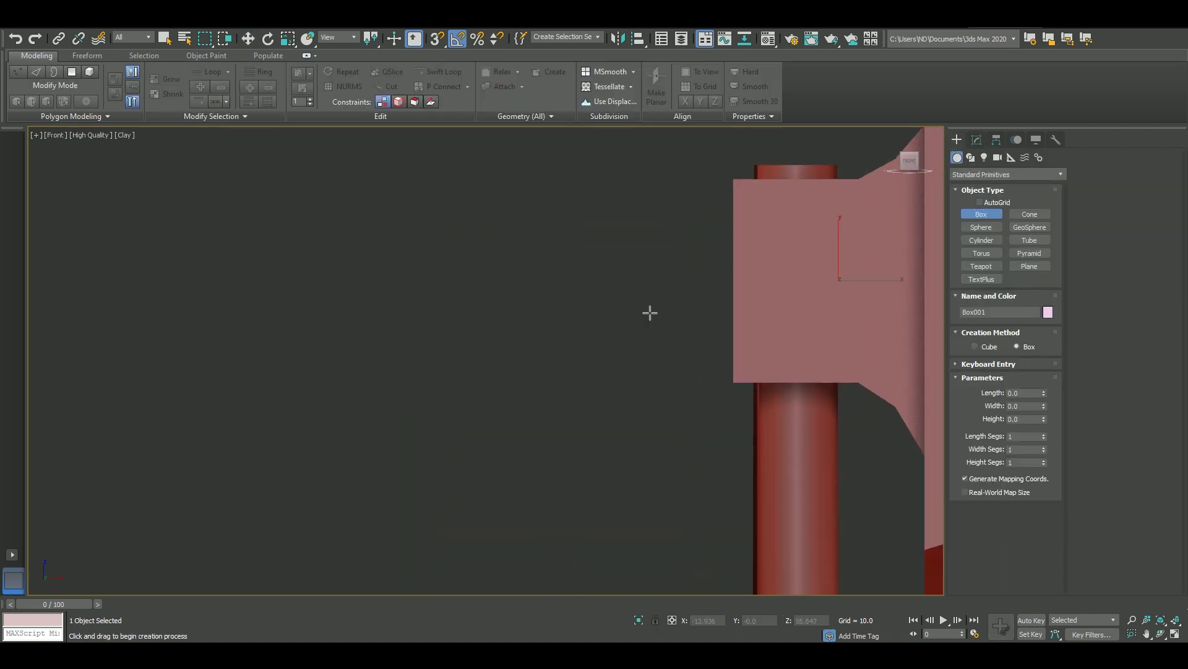
shift+drag(872, 281, 560, 281)
click(600, 370)
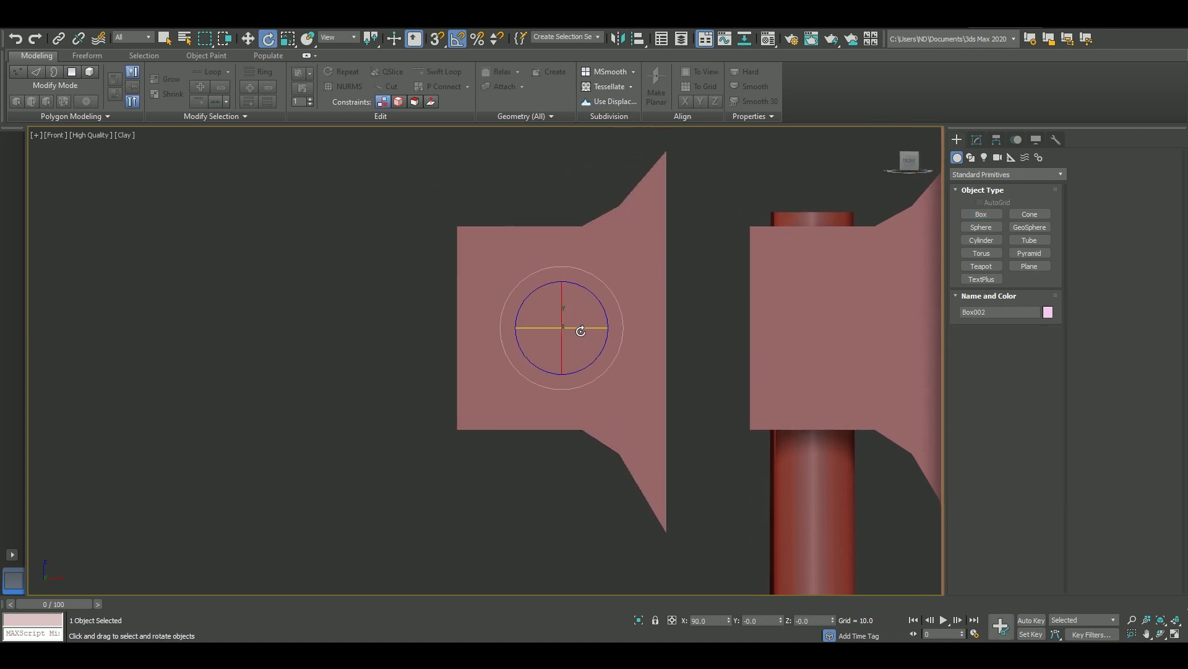
drag(581, 328, 711, 326)
key(r)
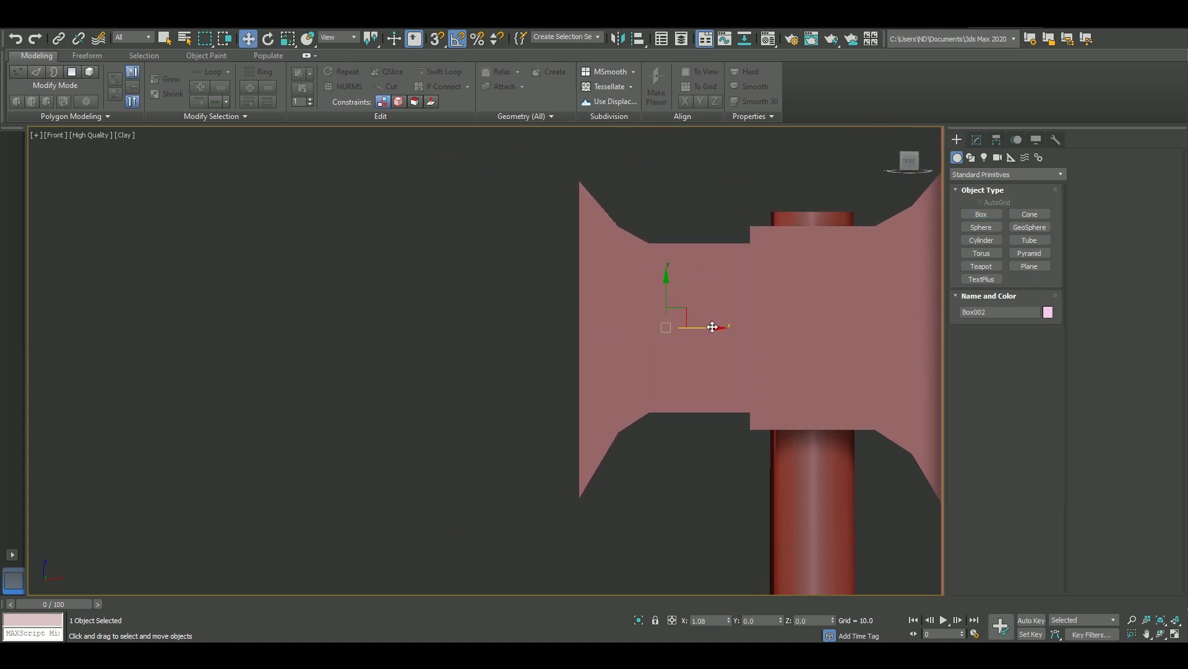
alt+middle_drag(710, 326, 681, 346)
key(f)
key(w)
Extrude the box's left end face outward.
key(4)
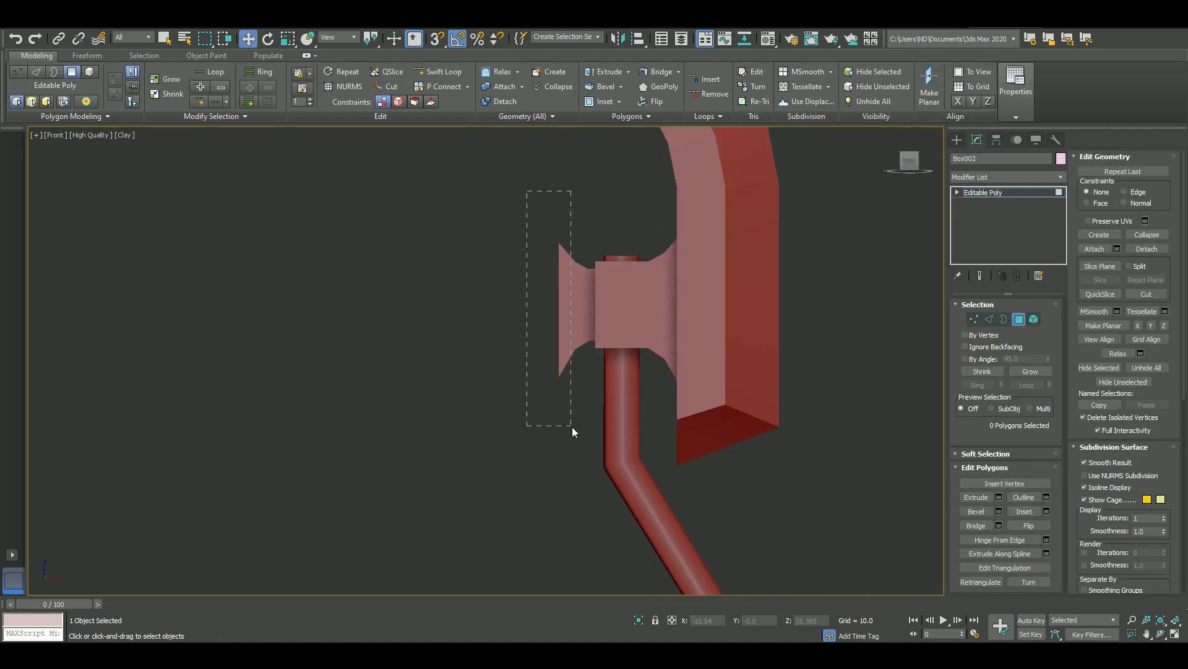
drag(526, 192, 571, 424)
key(shift+e)
key(Return)
scroll(467, 295, down, 5)
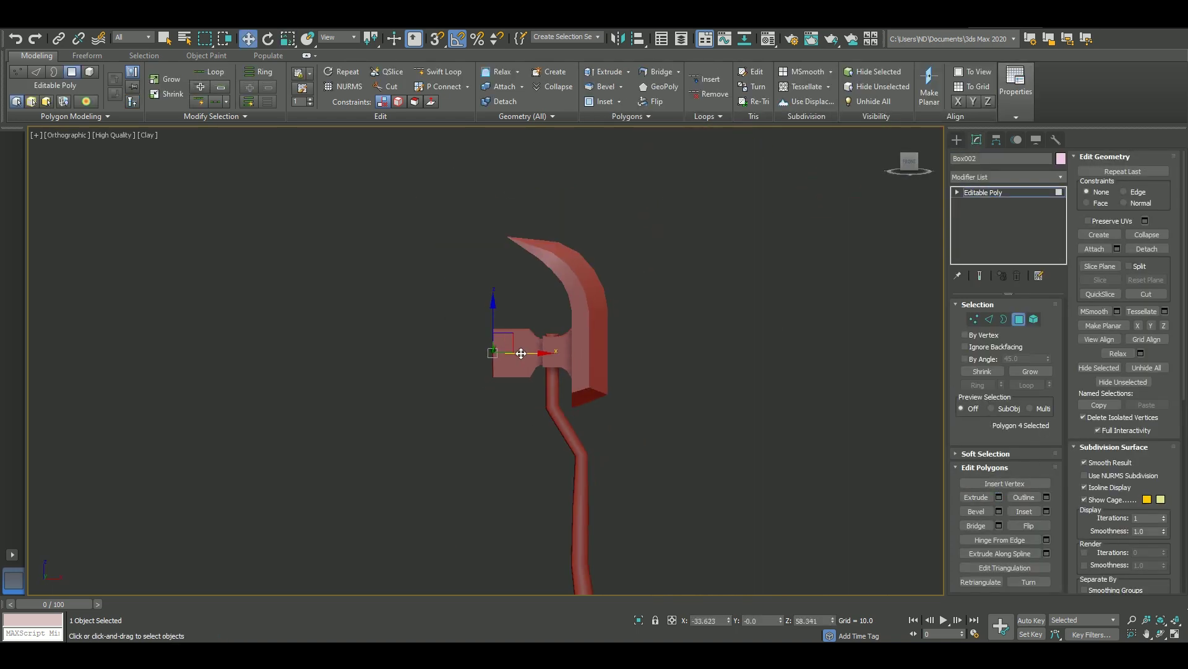
scroll(495, 309, up, 8)
scroll(495, 309, down, 3)
mouse_move(619, 340)
alt+middle_down()
mouse_move(651, 355)
mouse_move(650, 264)
alt+middle_up()
Trial-collapse the eight back-end vertices into one point, then undo the collapse.
key(1)
drag(463, 176, 671, 444)
mouse_move(670, 445)
alt+middle_down()
mouse_move(815, 331)
mouse_move(541, 336)
mouse_move(562, 318)
mouse_move(459, 344)
alt+middle_up()
key(r)
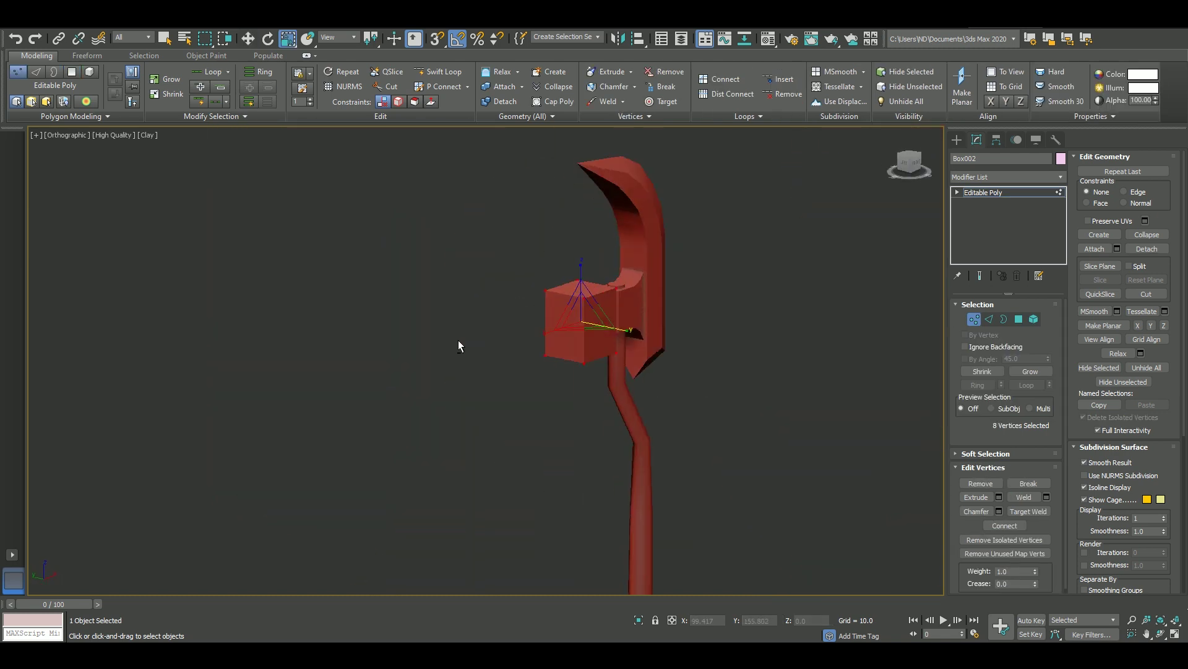
key(f)
scroll(575, 295, down, 3)
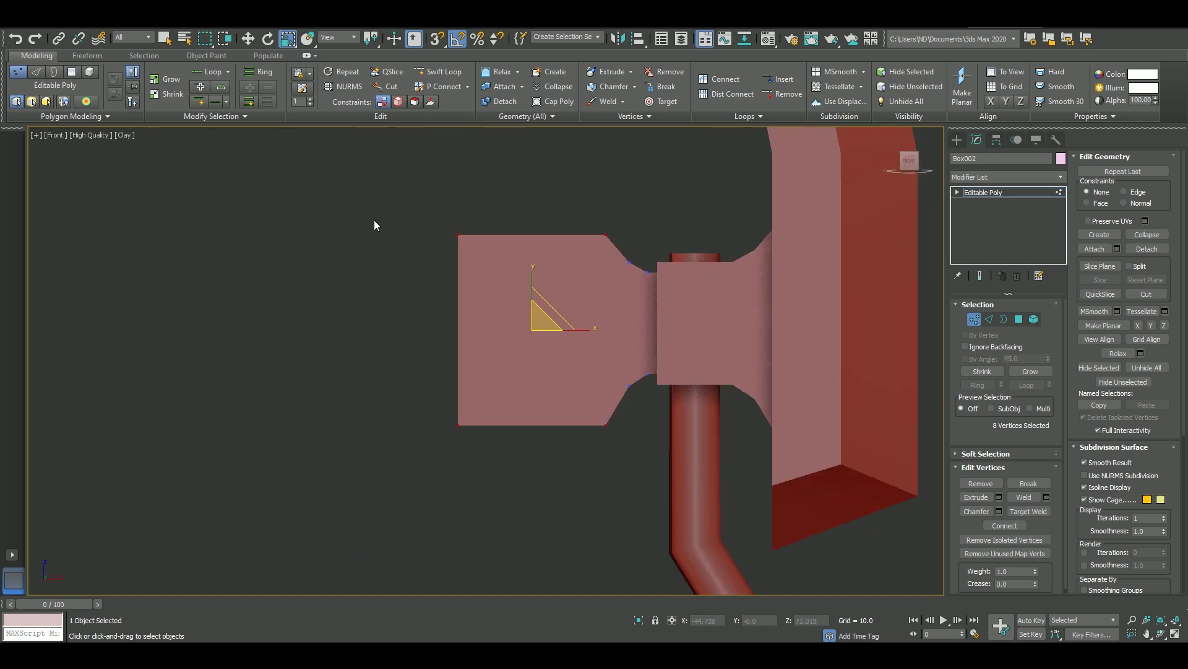
click(1139, 238)
key(ctrl+z)
key(ctrl+y)
mouse_move(682, 308)
alt+middle_down()
mouse_move(709, 324)
mouse_move(629, 351)
mouse_move(656, 343)
alt+middle_up()
key(ctrl+z)
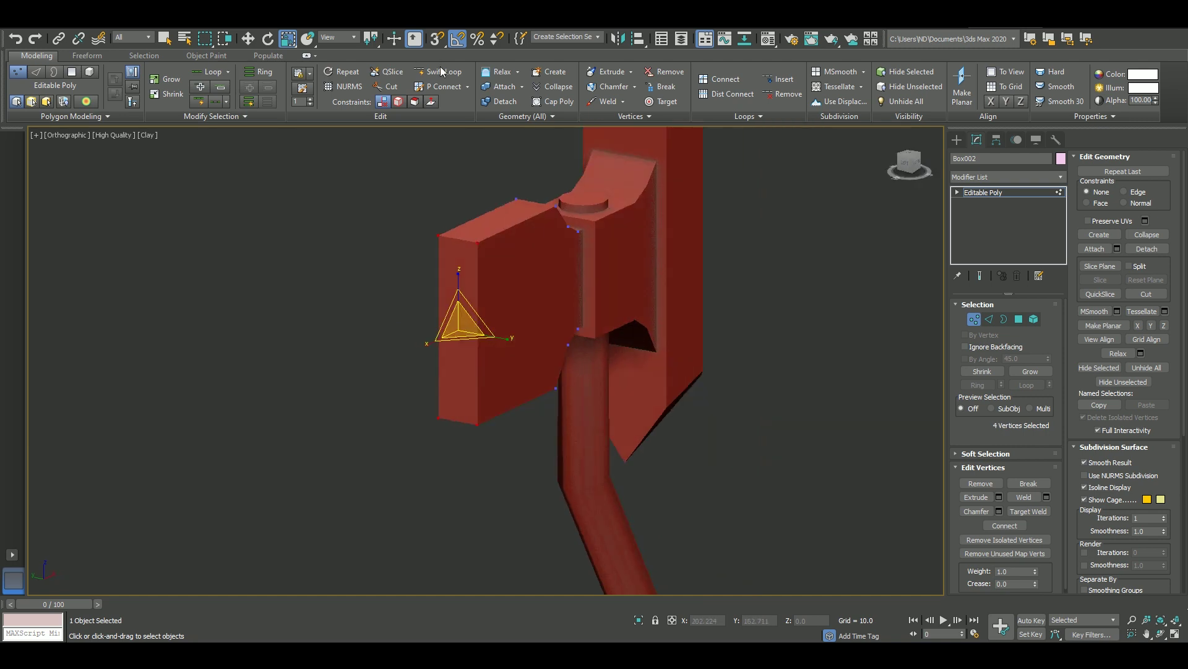
Connect the box's edge ring with a new edge loop.
key(2)
click(462, 244)
click(978, 384)
key(ctrl+shift+e)
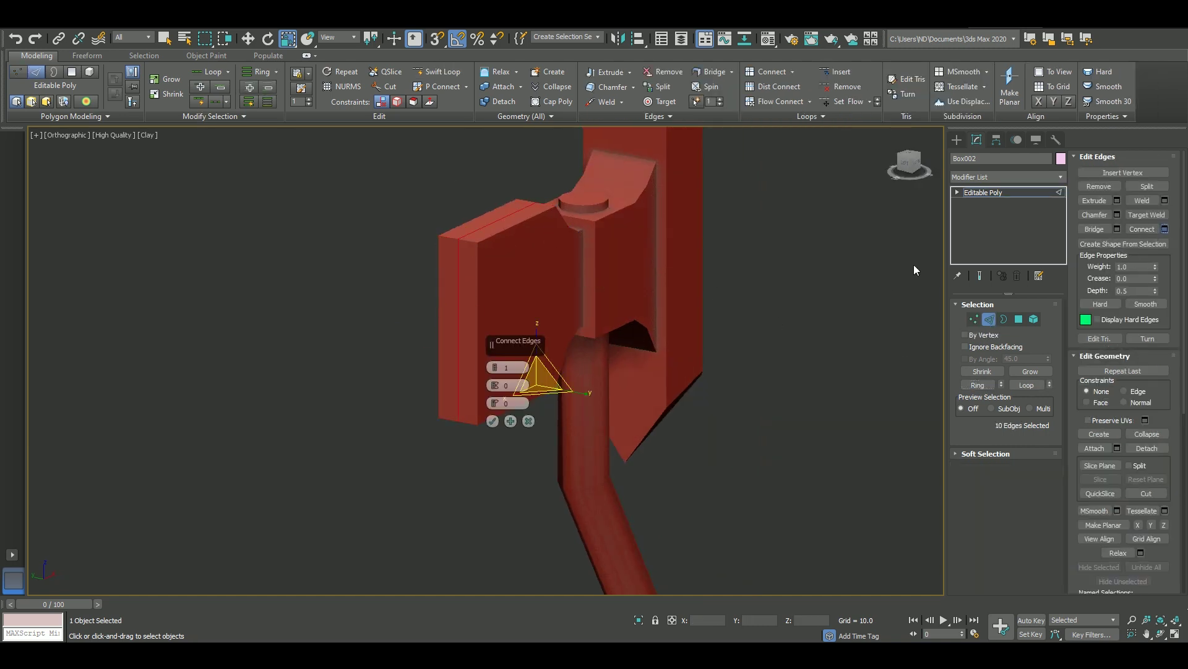
click(493, 422)
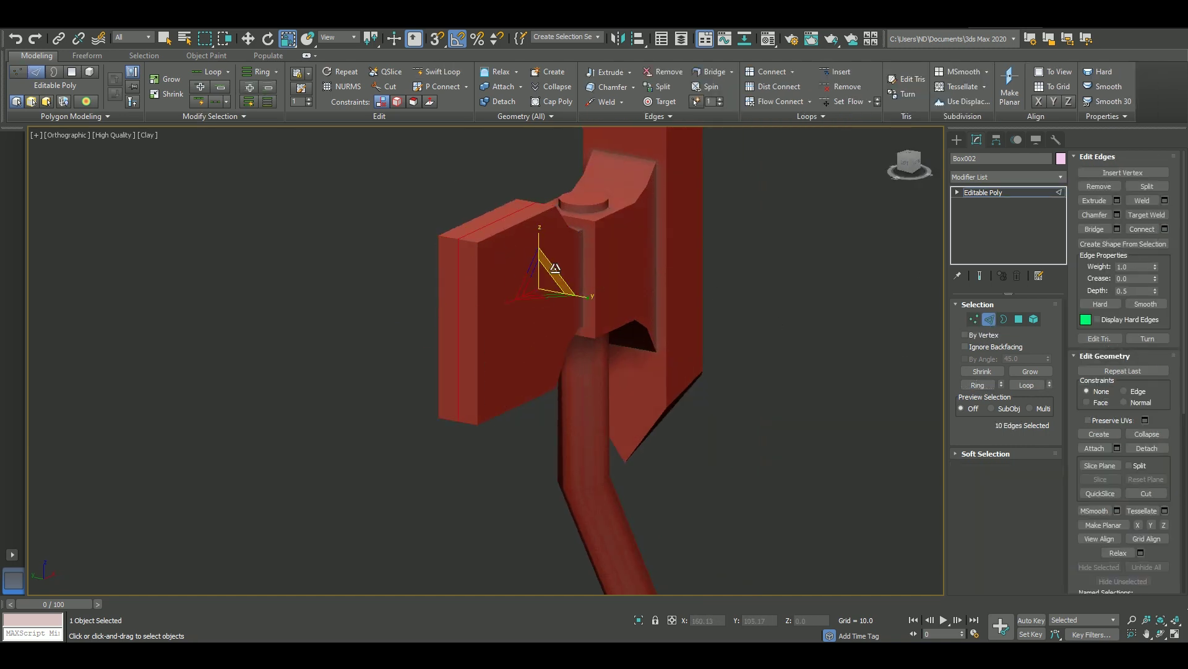
Bevel the back faces outward to a taper and weld the stray vertices.
click(1019, 320)
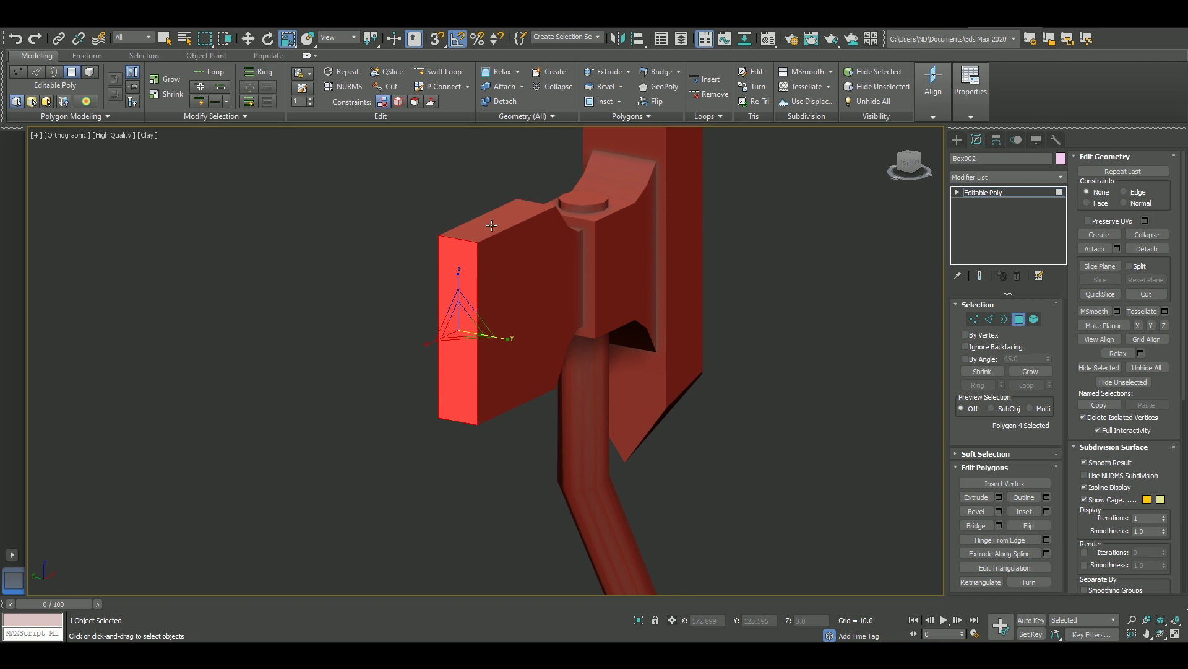
click(1000, 511)
drag(495, 385, 491, 440)
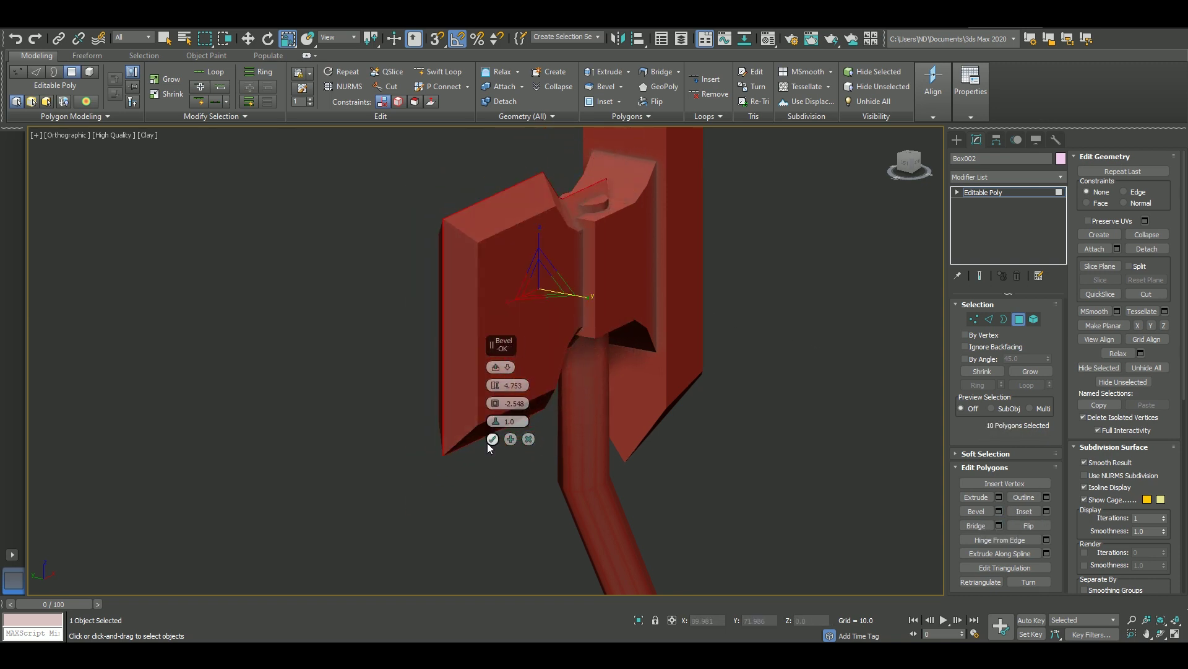
click(969, 320)
click(492, 411)
key(f)
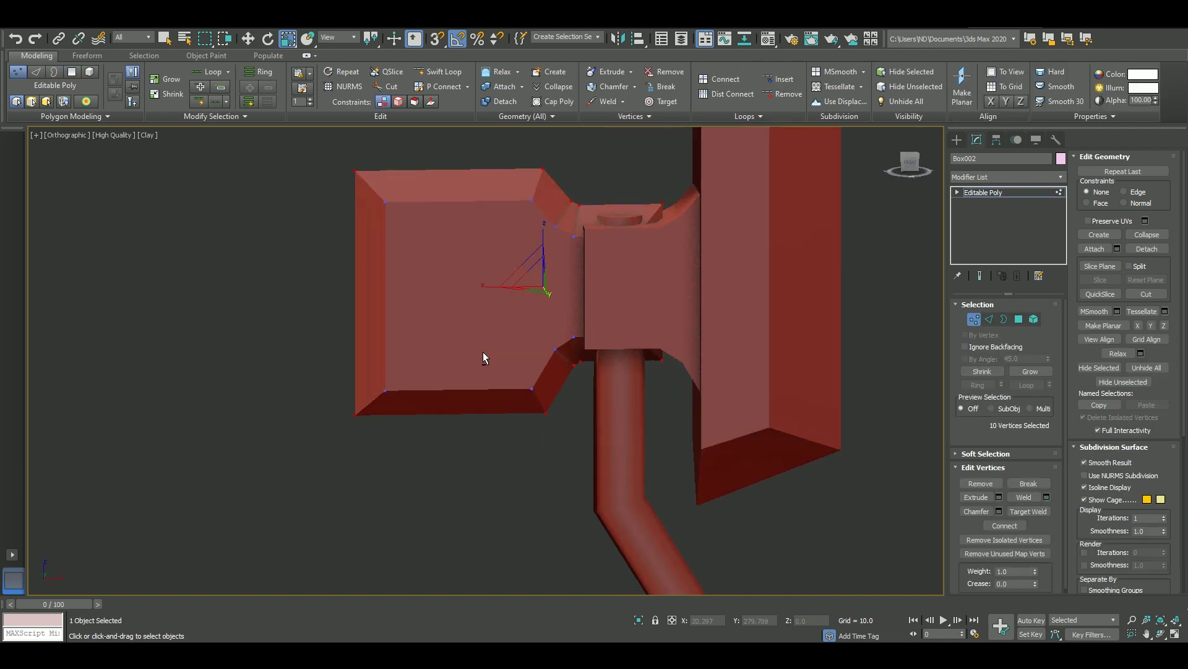
scroll(448, 347, up, 3)
scroll(448, 348, down, 3)
Collapse the end edges into a point, then flatten and shift the arrowhead right.
key(2)
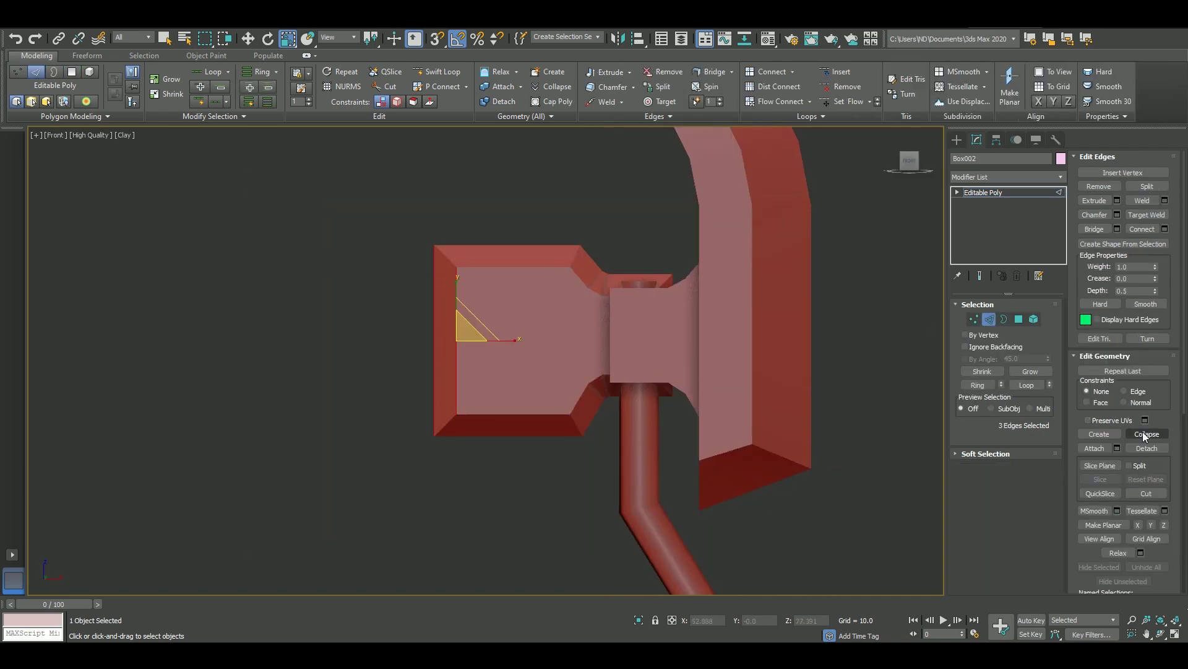
click(1146, 434)
scroll(619, 322, up, 2)
key(2)
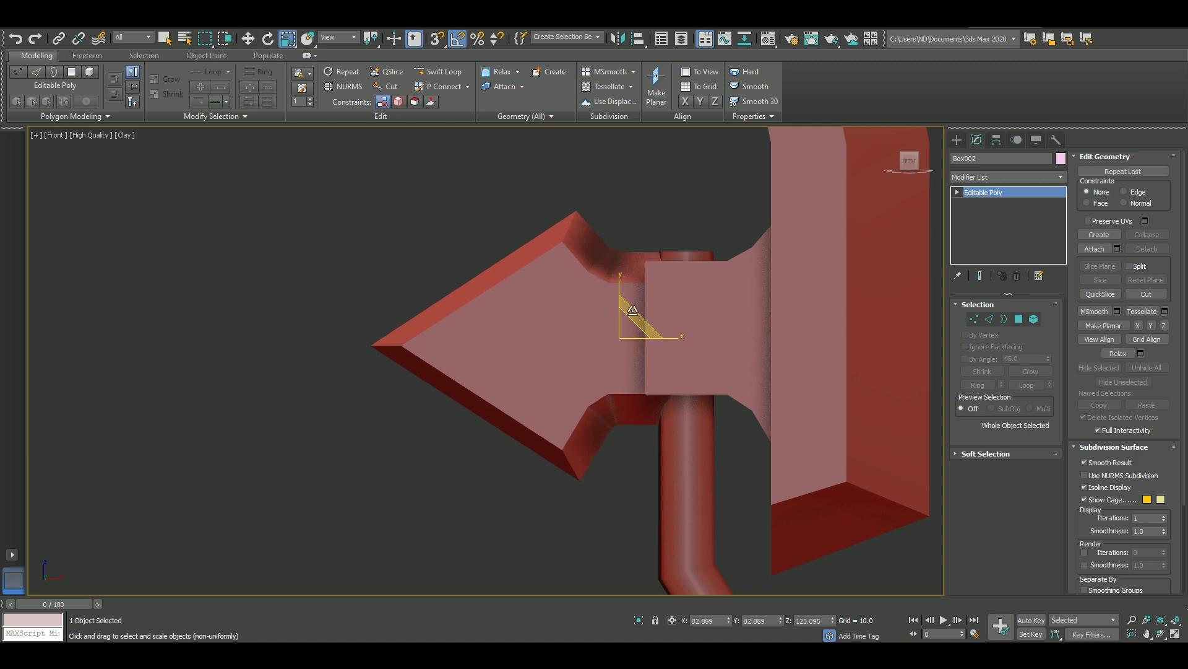
drag(632, 311, 621, 285)
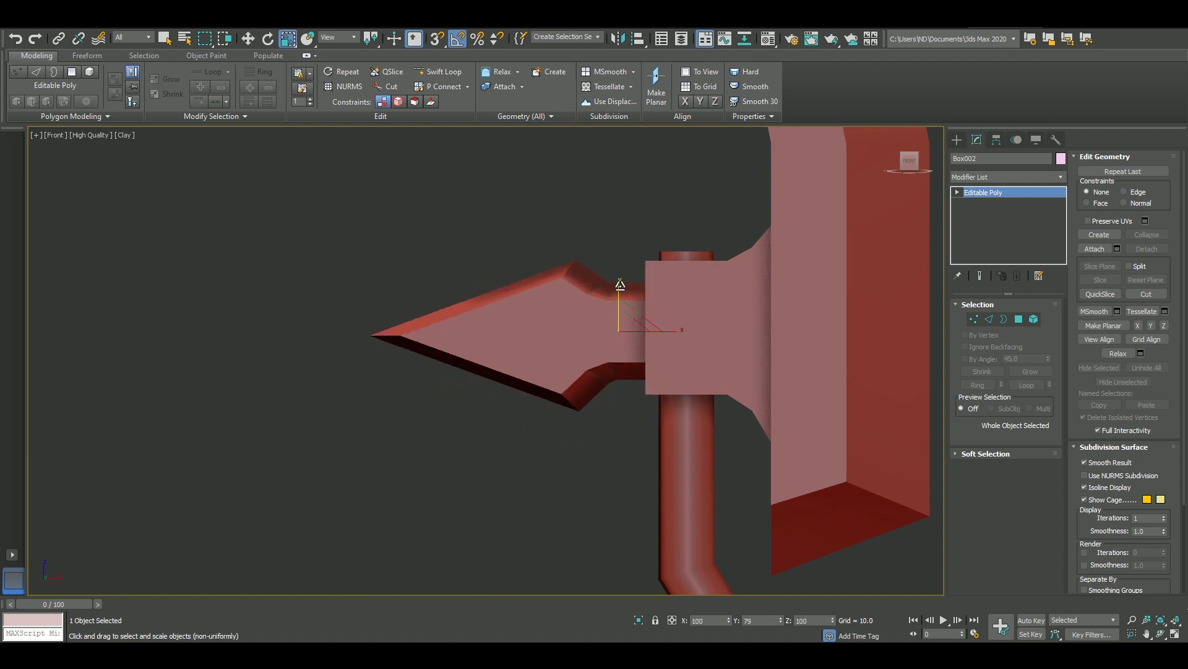
key(w)
drag(655, 332, 675, 332)
Shape the spike's neck, barb points and tip vertices, with snapping on.
click(973, 319)
mouse_move(551, 236)
mouse_down()
mouse_move(594, 294)
mouse_move(581, 269)
mouse_up()
key(r)
key(w)
drag(384, 336, 378, 335)
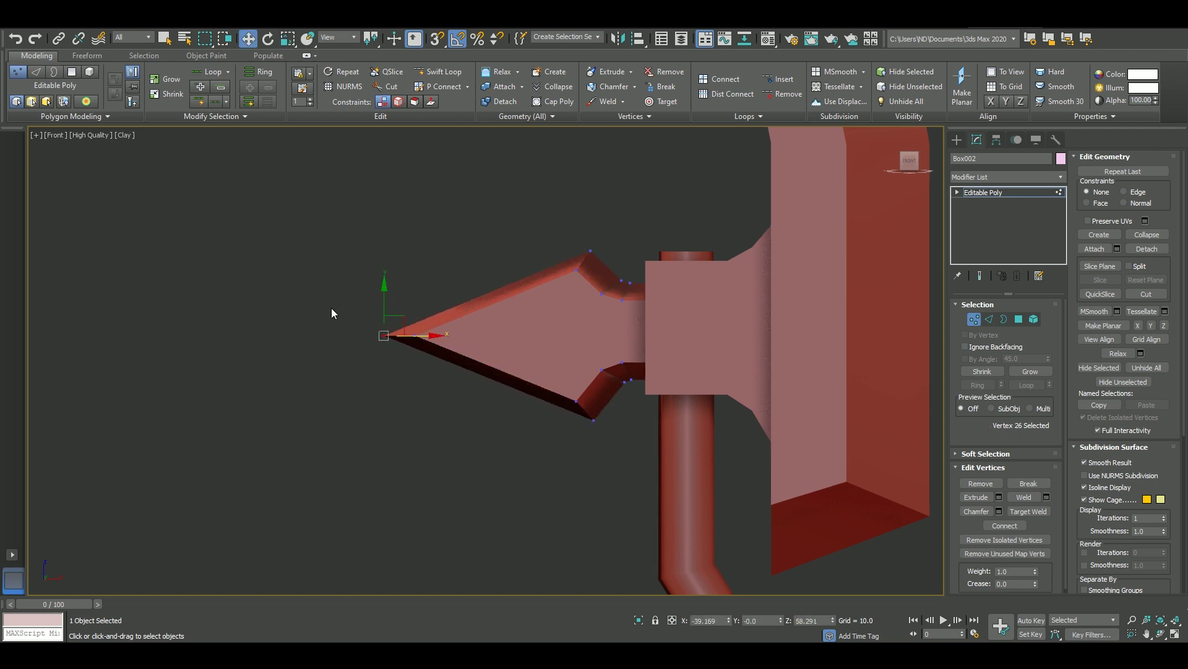
drag(593, 420, 586, 427)
drag(590, 250, 584, 237)
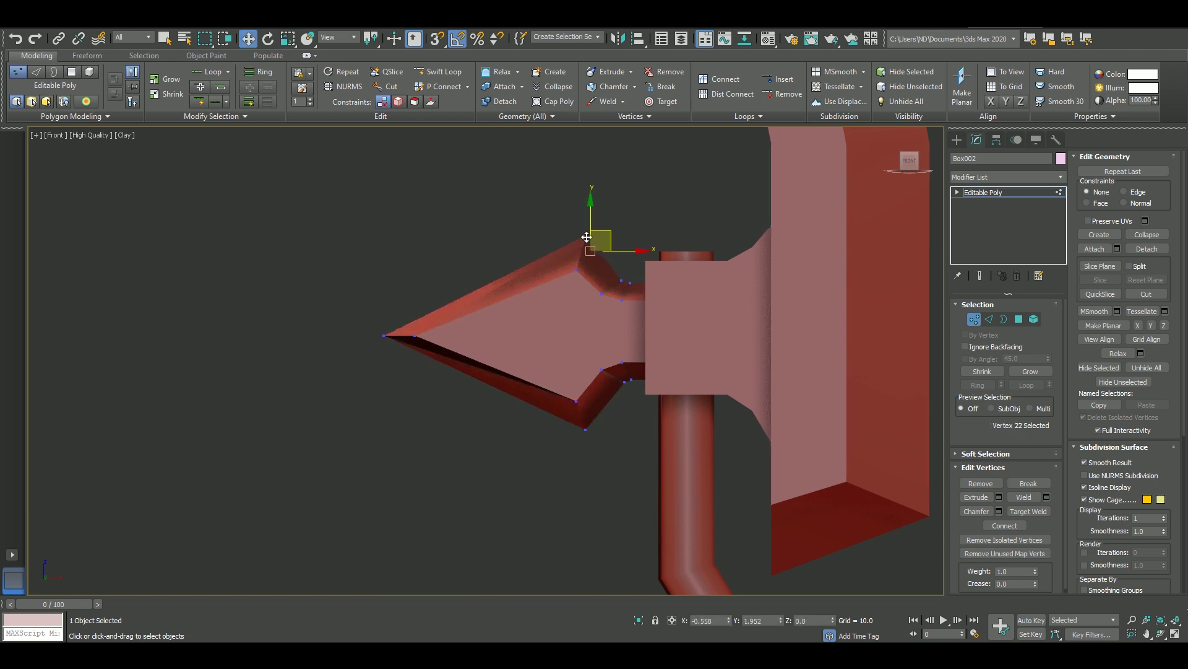
click(586, 427)
key(s)
drag(580, 431, 576, 431)
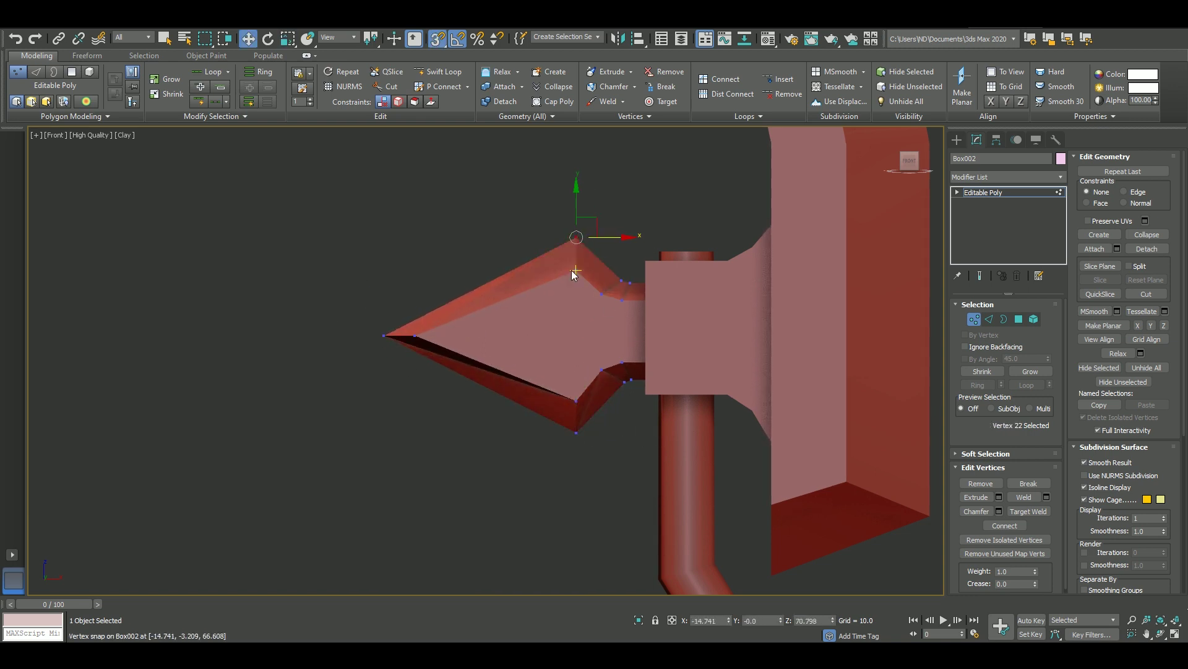
drag(415, 335, 367, 335)
Connect new edges through the spike's middle and select the ridge vertices near the tip.
key(2)
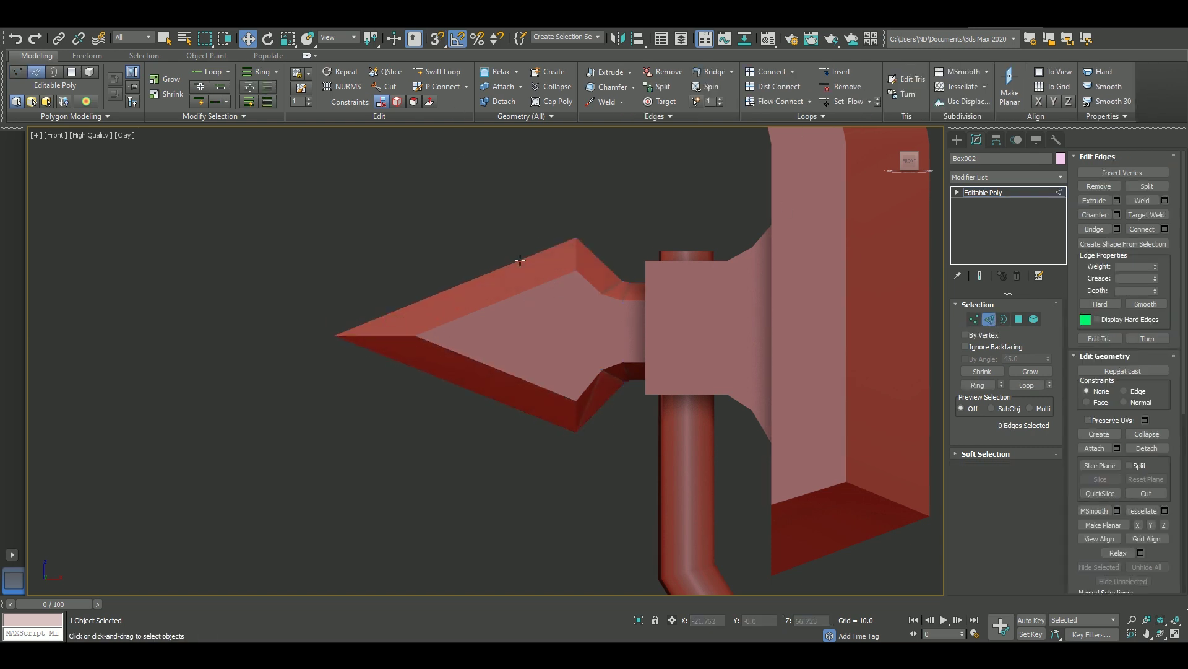
click(1166, 231)
click(496, 420)
click(973, 319)
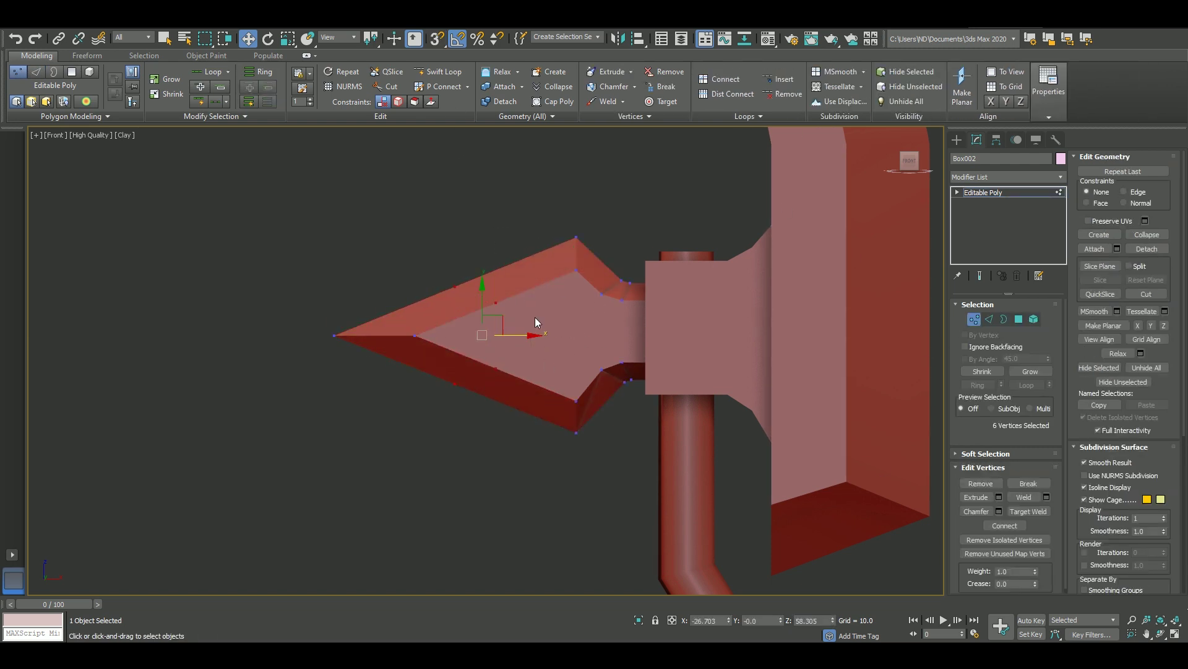
key(q)
scroll(604, 358, up, 4)
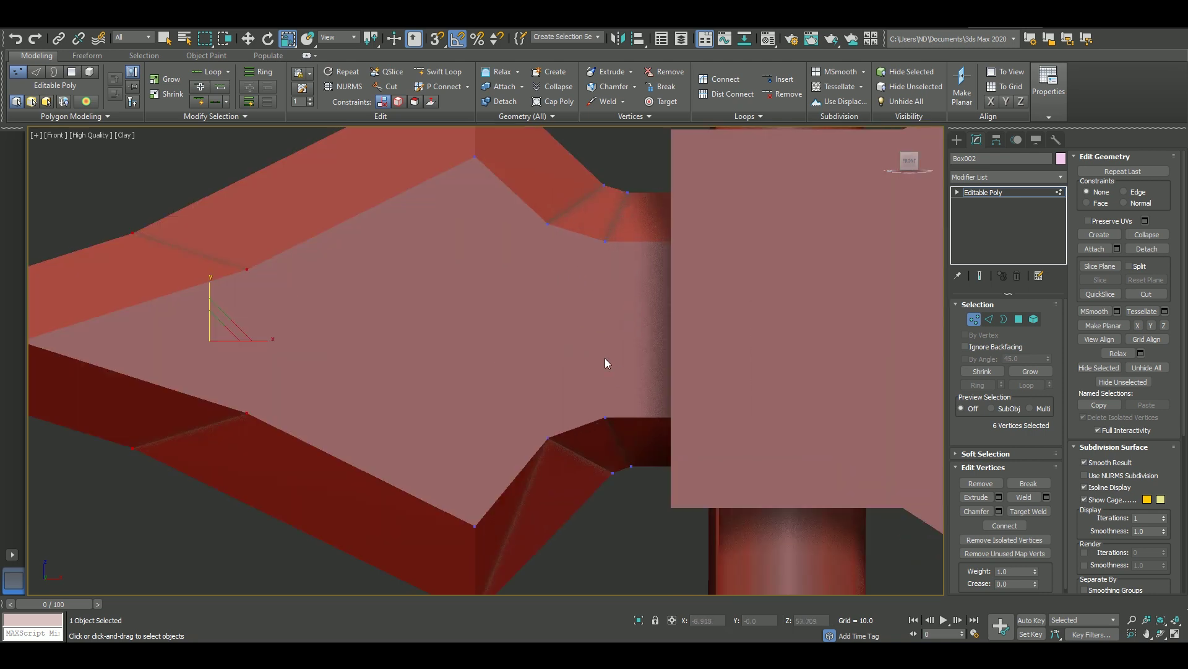
scroll(638, 359, down, 3)
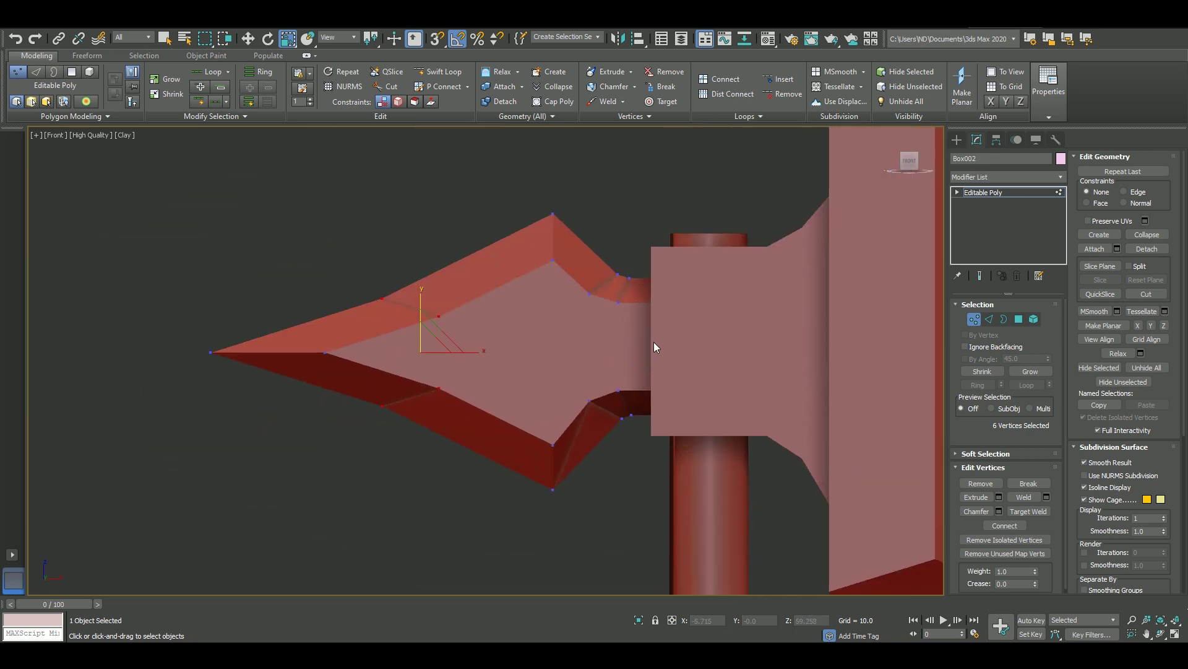
mouse_move(654, 341)
alt+middle_down()
mouse_move(767, 373)
mouse_move(779, 459)
mouse_move(567, 411)
alt+middle_up()
scroll(617, 370, up, 3)
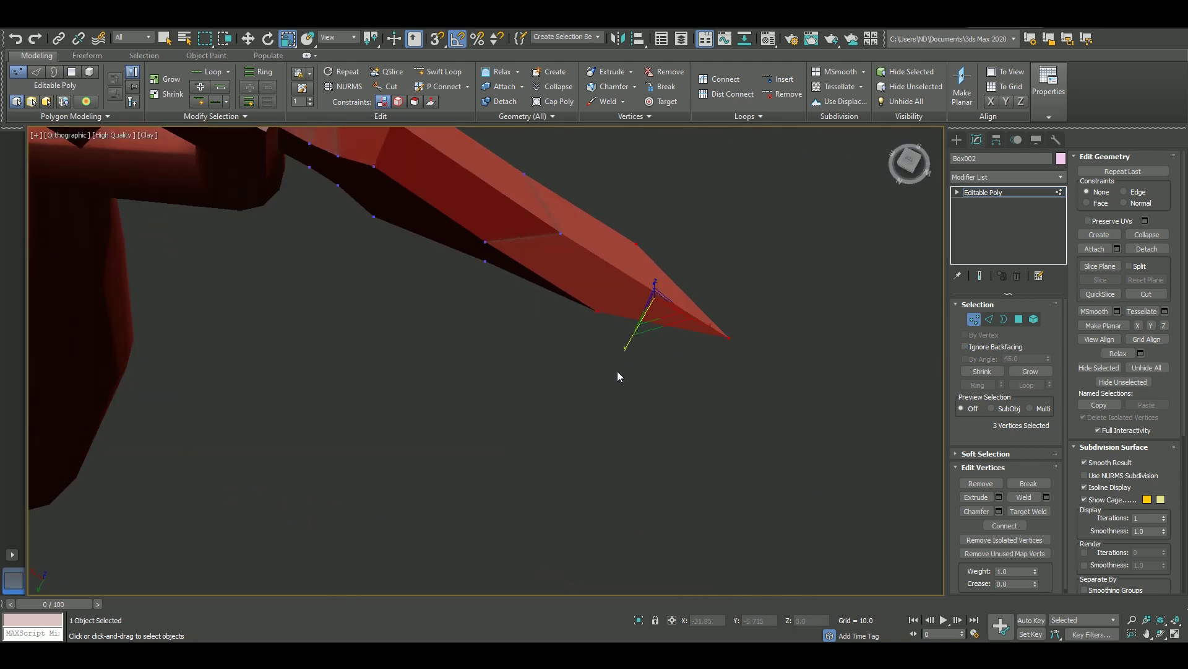
drag(618, 370, 644, 322)
mouse_move(644, 322)
alt+middle_down()
mouse_move(573, 261)
mouse_move(514, 318)
mouse_move(568, 340)
mouse_move(541, 292)
mouse_move(654, 303)
alt+middle_up()
scroll(545, 295, down, 3)
Zoom out to the front view and pan along the whole scythe.
key(1)
alt+middle_drag(545, 296, 619, 322)
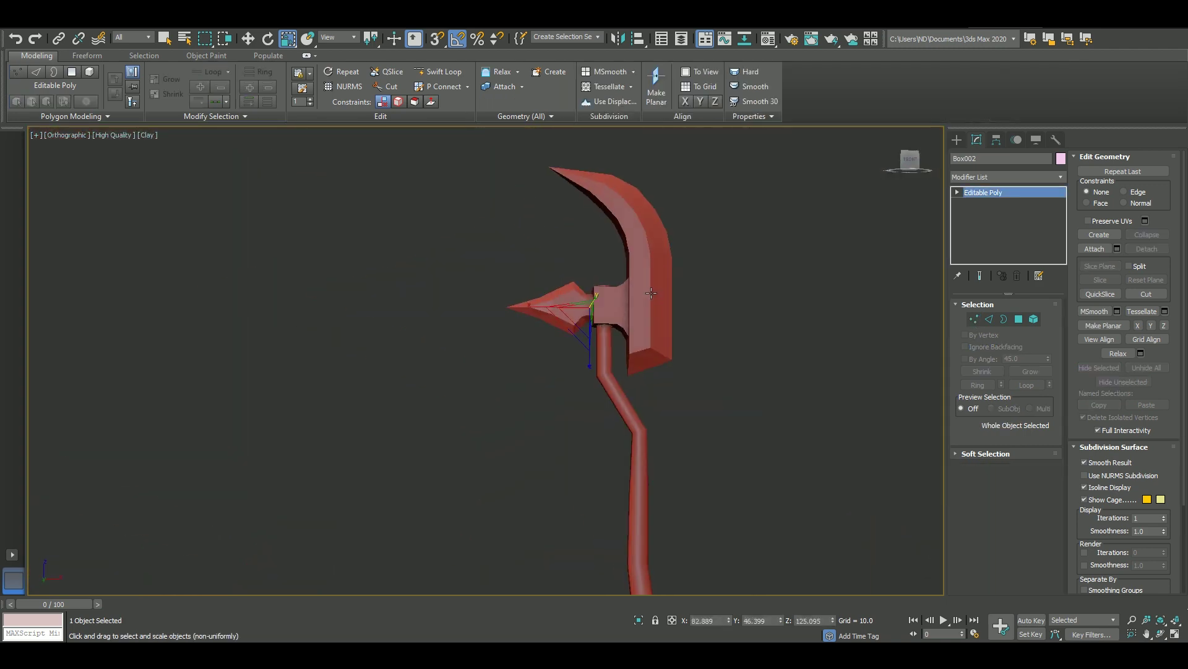
scroll(688, 343, down, 2)
scroll(708, 374, up, 3)
key(f)
scroll(716, 359, up, 3)
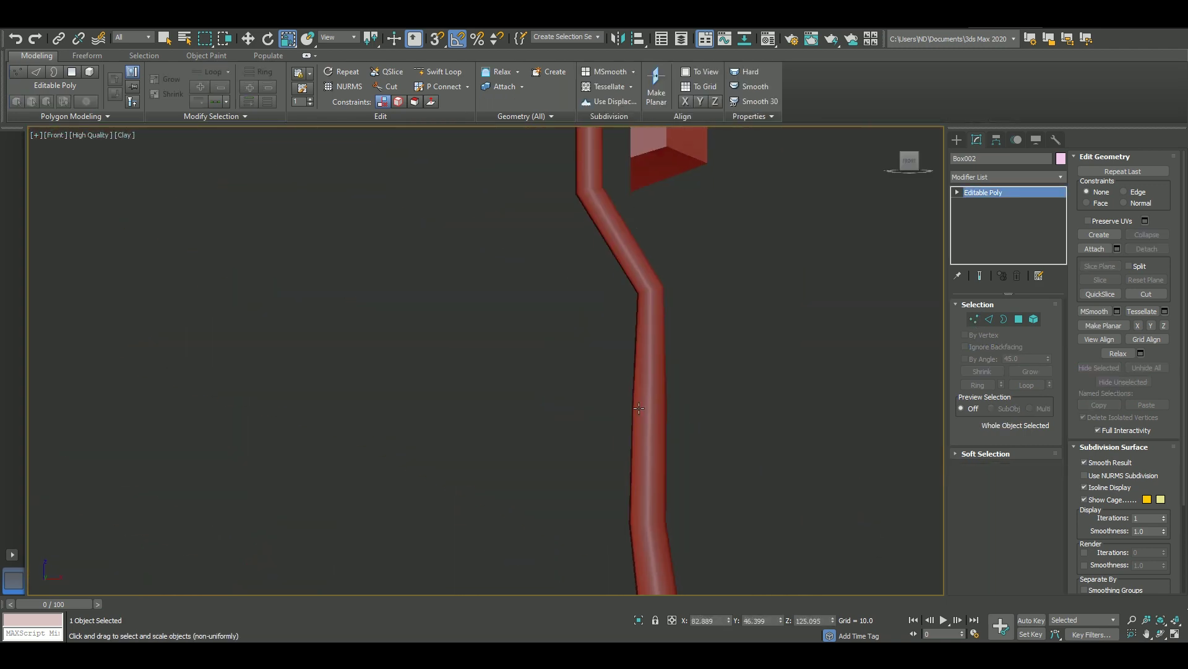
mouse_move(717, 359)
middle_down()
mouse_move(704, 207)
mouse_move(584, 344)
middle_up()
scroll(584, 345, up, 3)
Assign the spike's angled rim faces to smoothing group 4, check in wireframe, and deselect.
click(1019, 319)
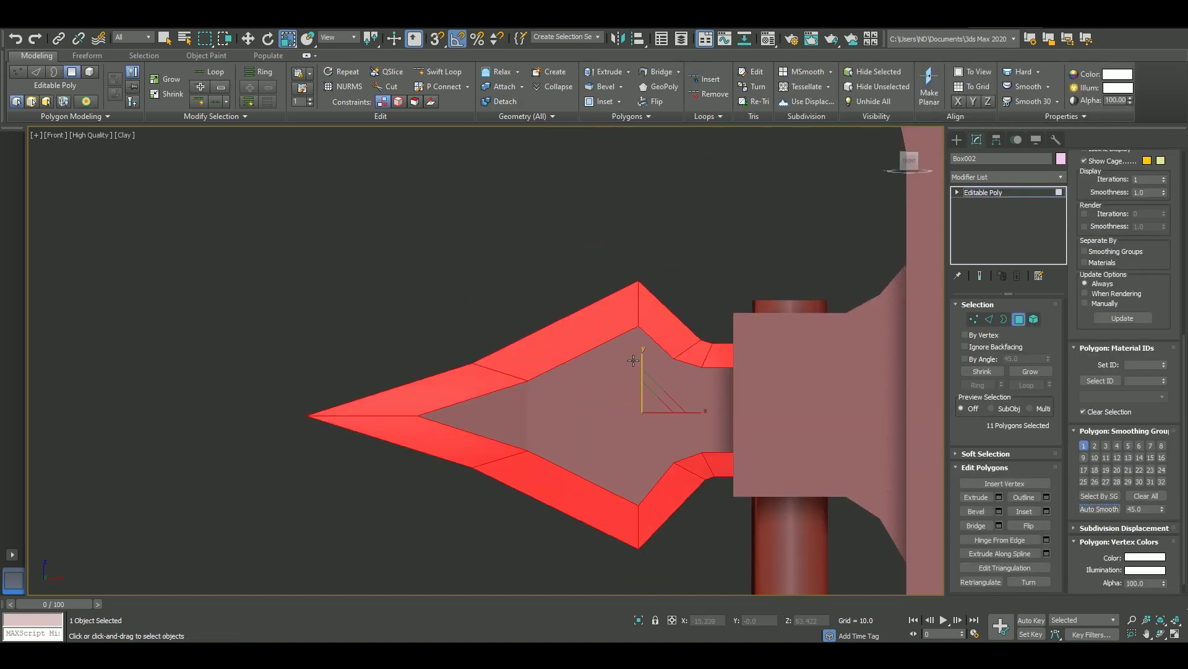
middle_drag(633, 360, 636, 321)
alt+click(569, 294)
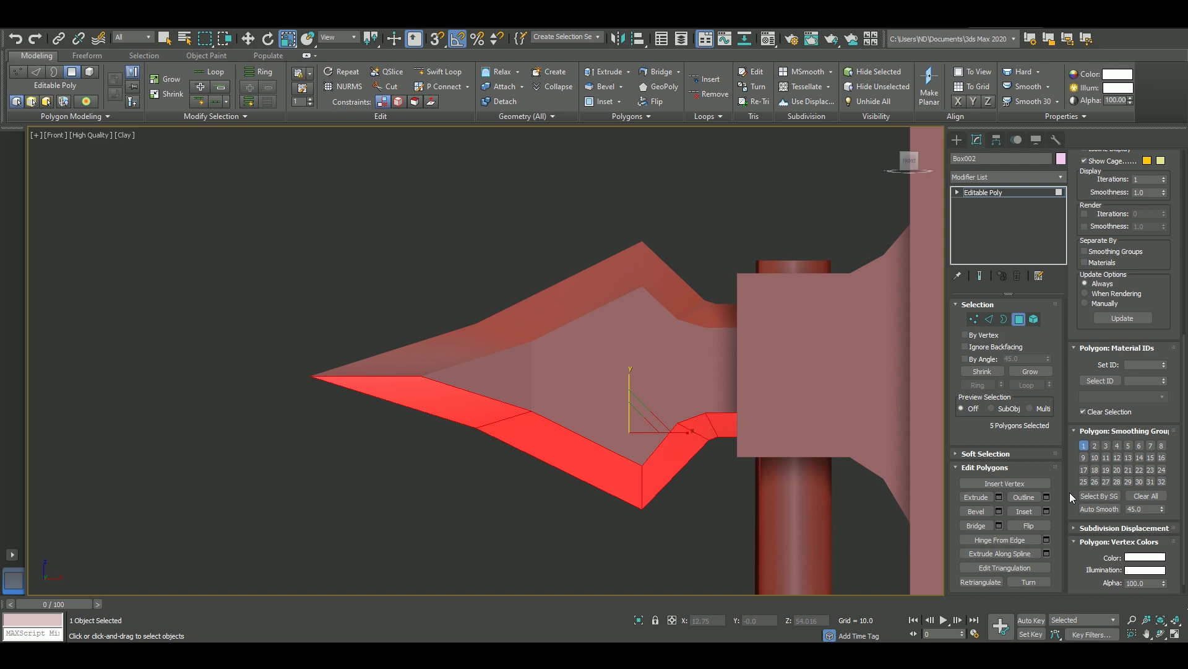
ctrl+click(666, 296)
click(1099, 508)
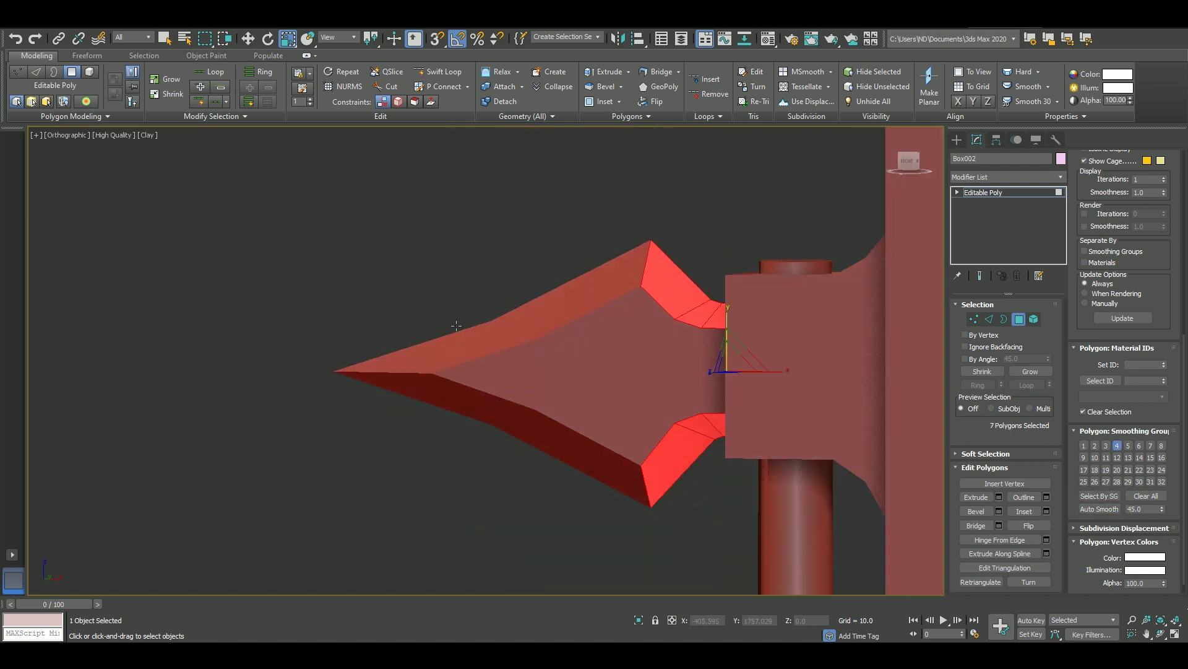
scroll(480, 335, down, 5)
scroll(480, 335, up, 5)
key(F3)
scroll(663, 296, down, 1)
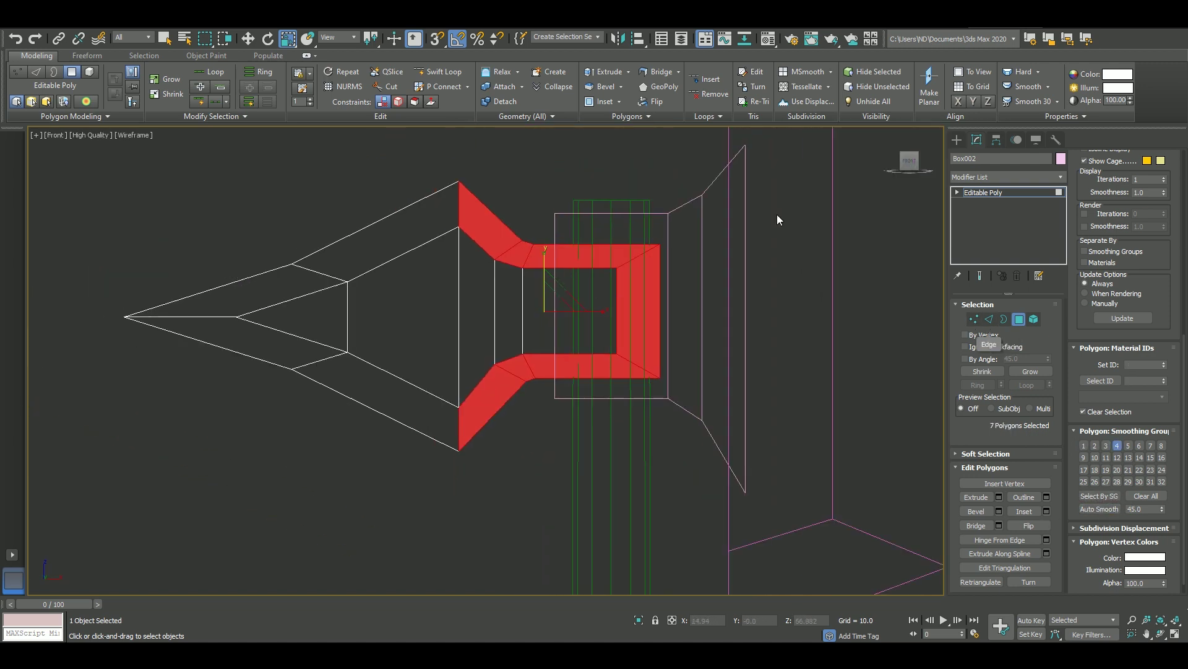
key(1)
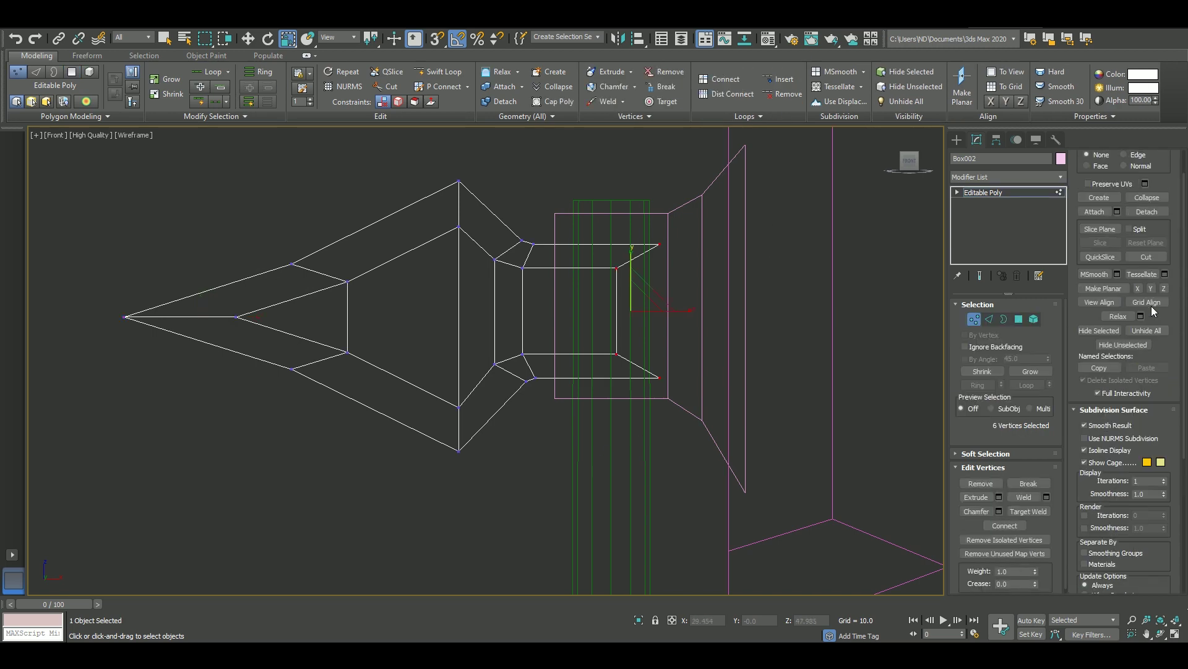
scroll(673, 451, down, 5)
click(673, 450)
Select the handle with edged faces shown and return to its mesh editing.
key(F3)
scroll(598, 399, down, 3)
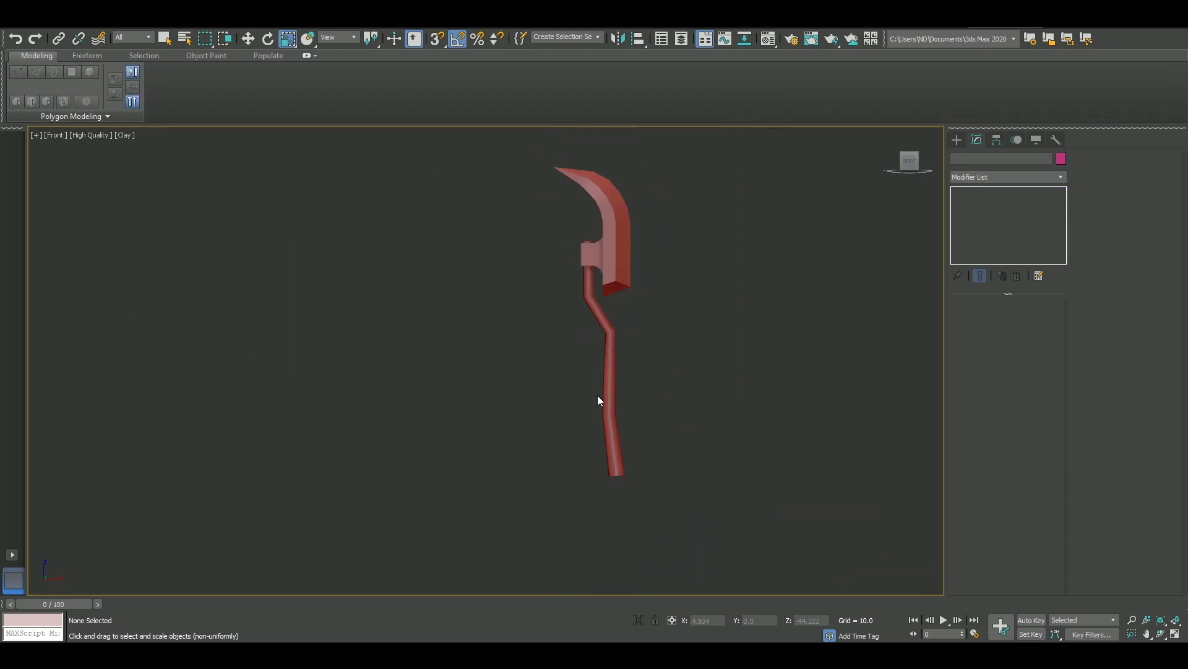
click(609, 472)
scroll(616, 452, up, 8)
key(F4)
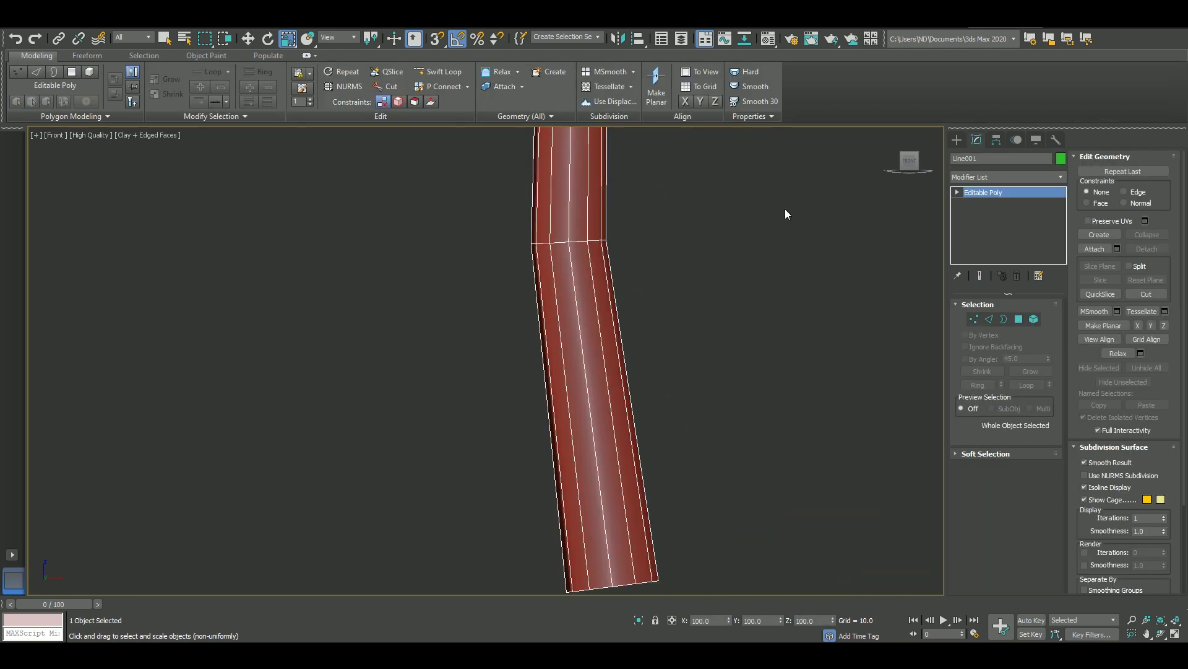
click(957, 139)
mouse_move(576, 262)
middle_down()
mouse_move(650, 300)
mouse_move(650, 417)
middle_up()
click(977, 139)
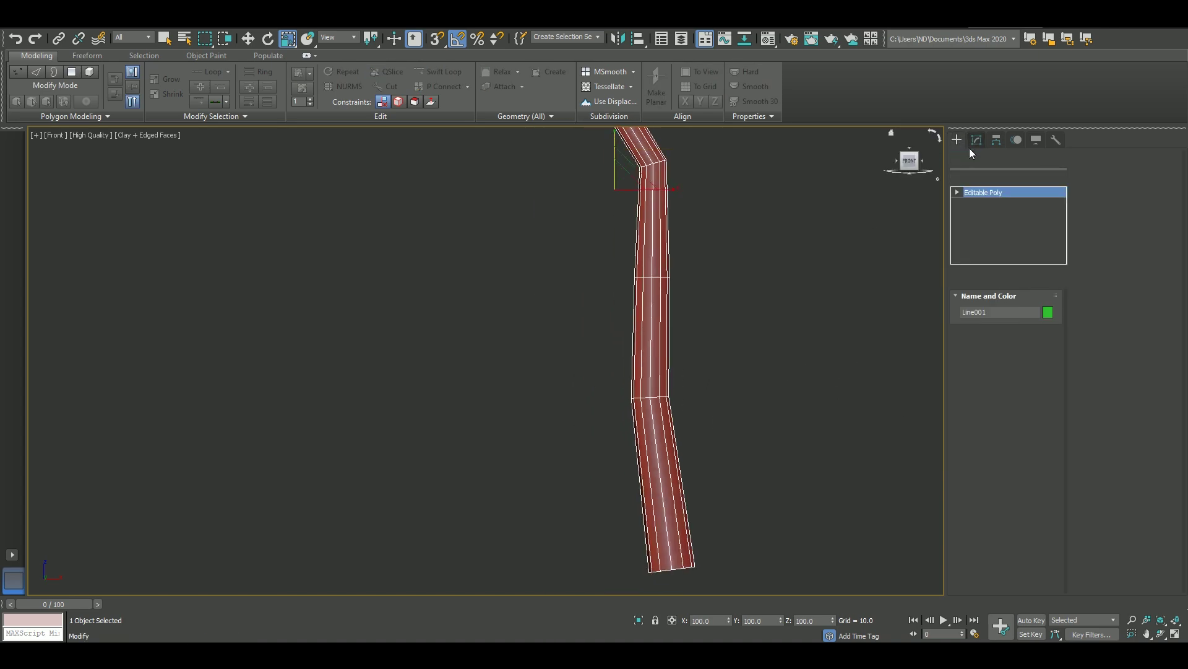
key(1)
Cancel the vertex chamfer and chamfer the selected handle edges instead.
mouse_move(1126, 370)
mouse_down()
mouse_move(1121, 269)
mouse_move(1116, 430)
mouse_up()
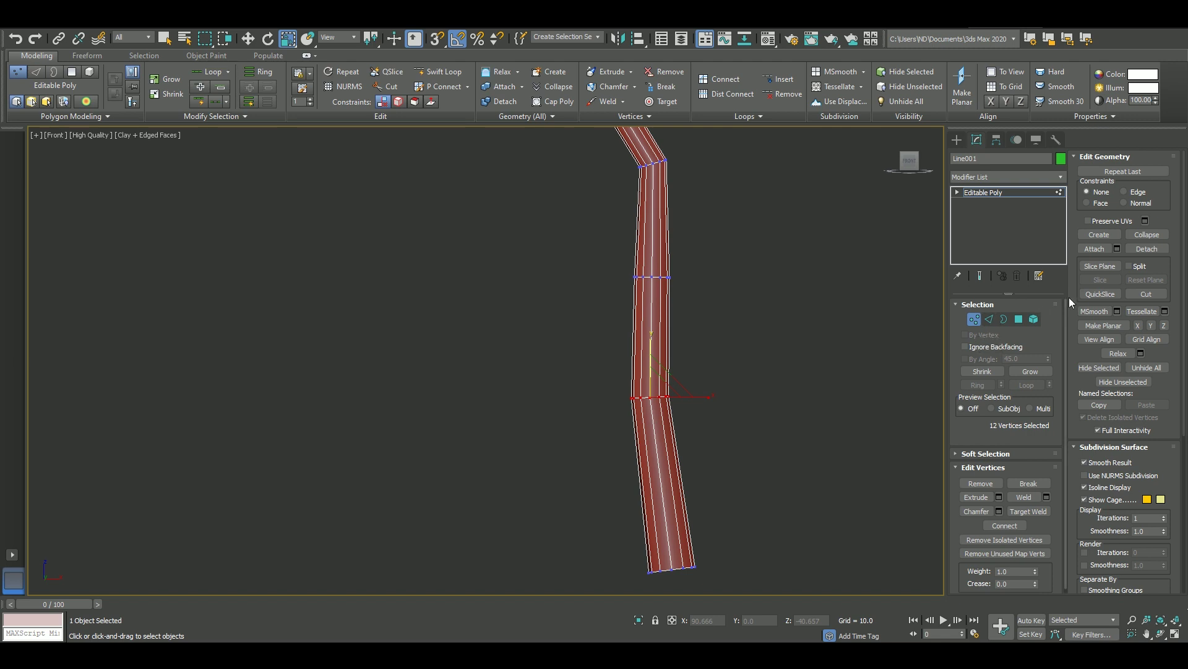
click(528, 403)
key(2)
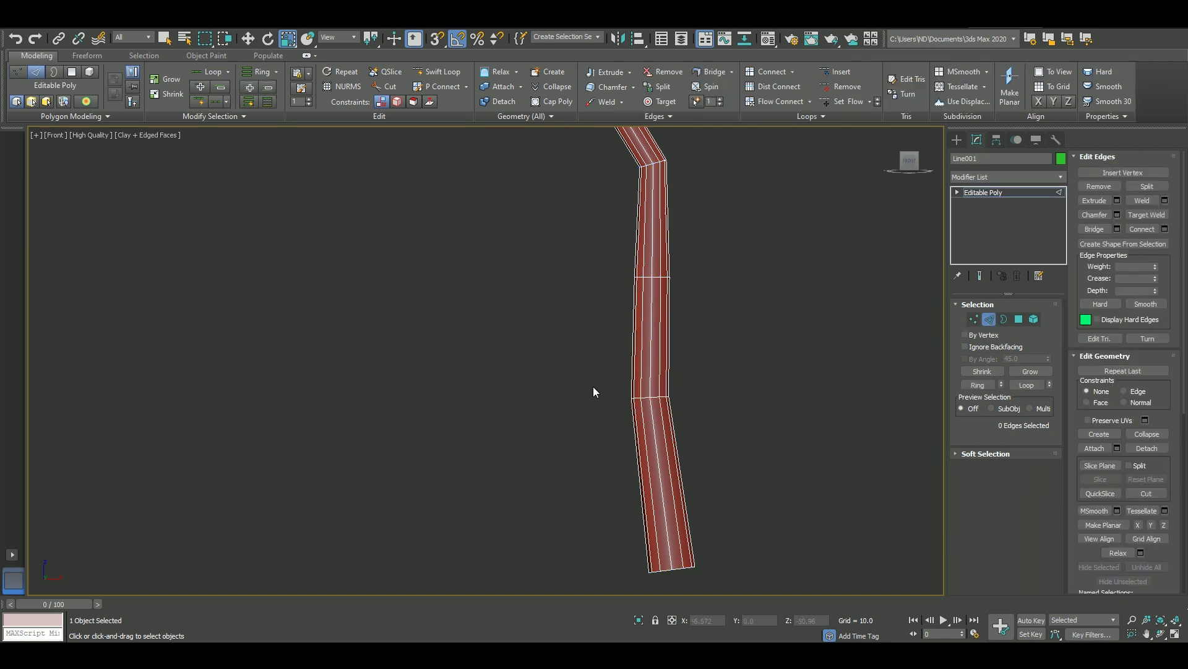
click(1118, 214)
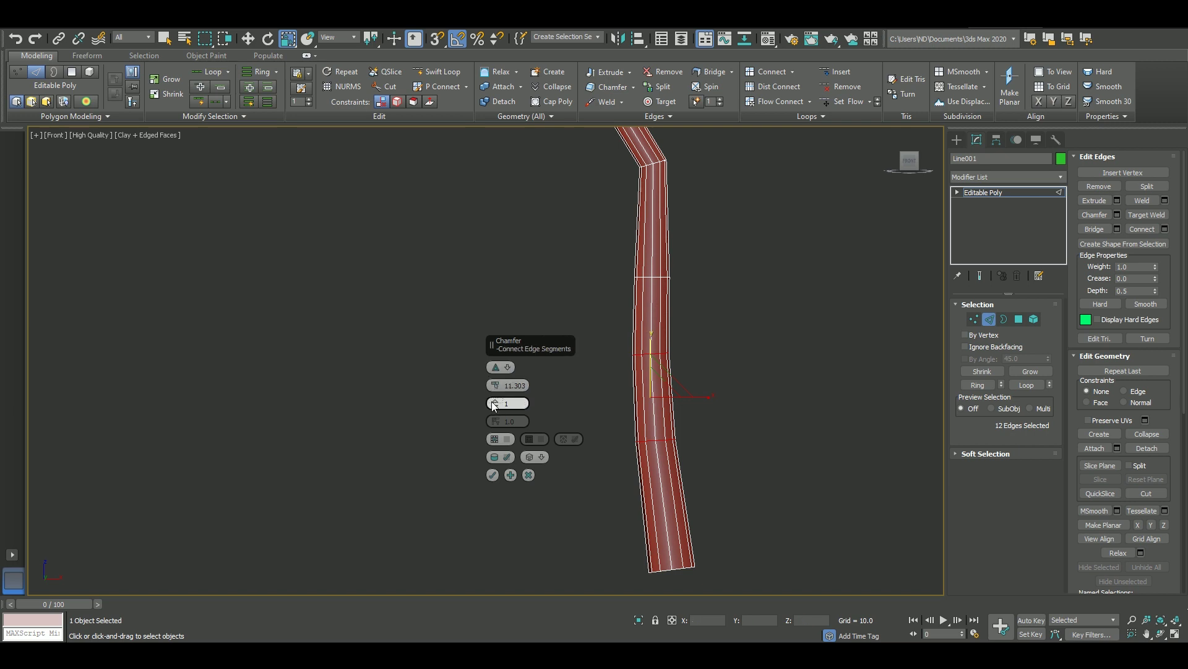
key(Return)
Chamfer the edge loops at the handle's upper bend.
middle_drag(776, 146, 763, 304)
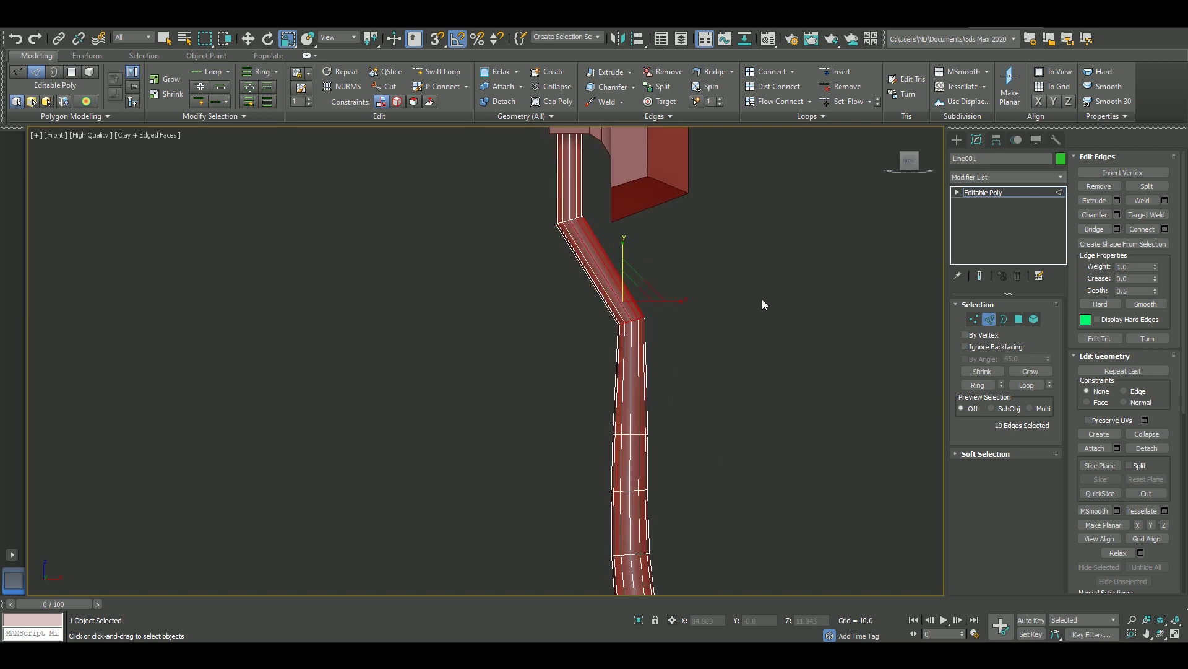
click(1119, 214)
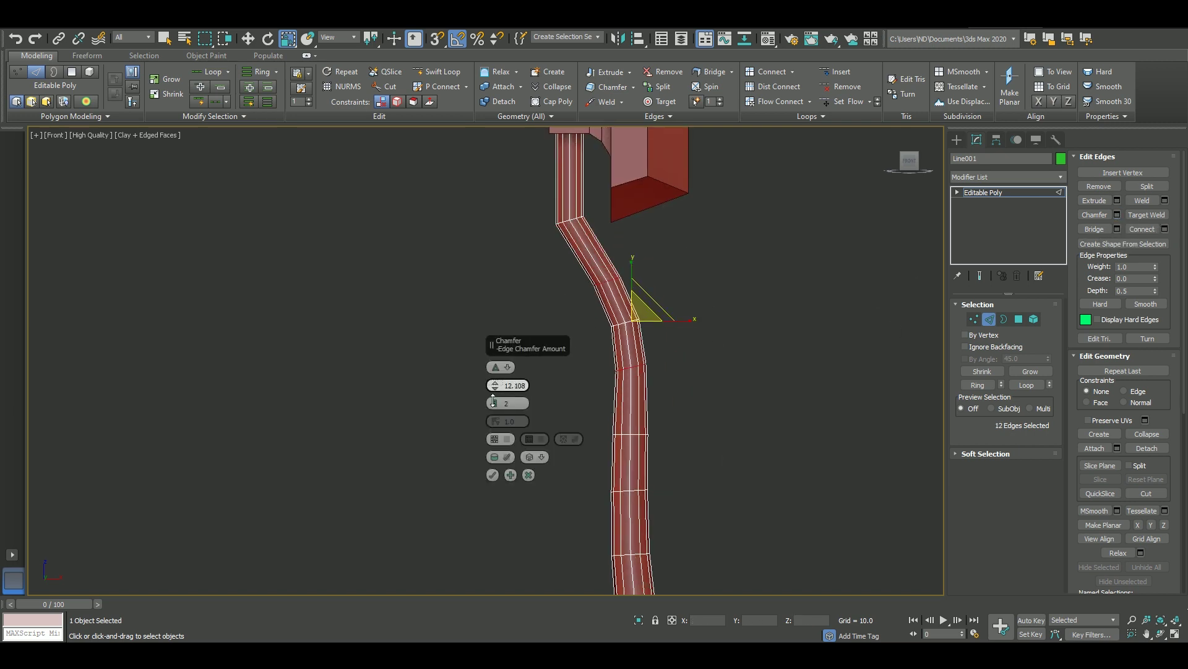
key(Return)
scroll(477, 318, down, 5)
scroll(561, 366, up, 10)
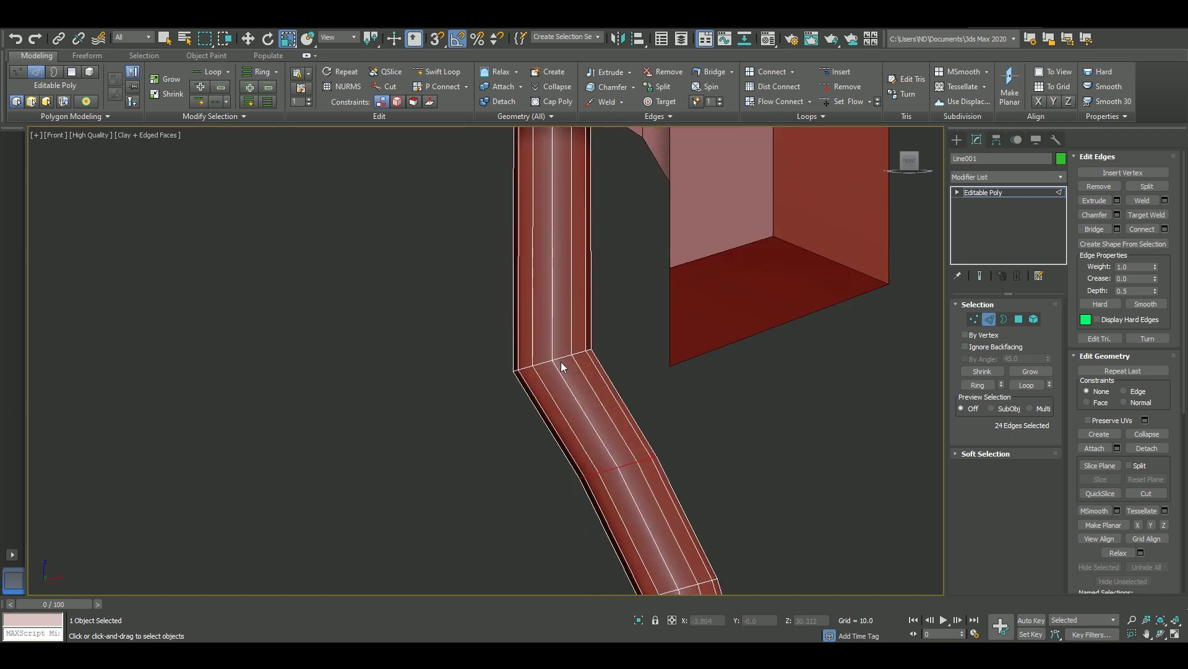
key(ctrl+shift+c)
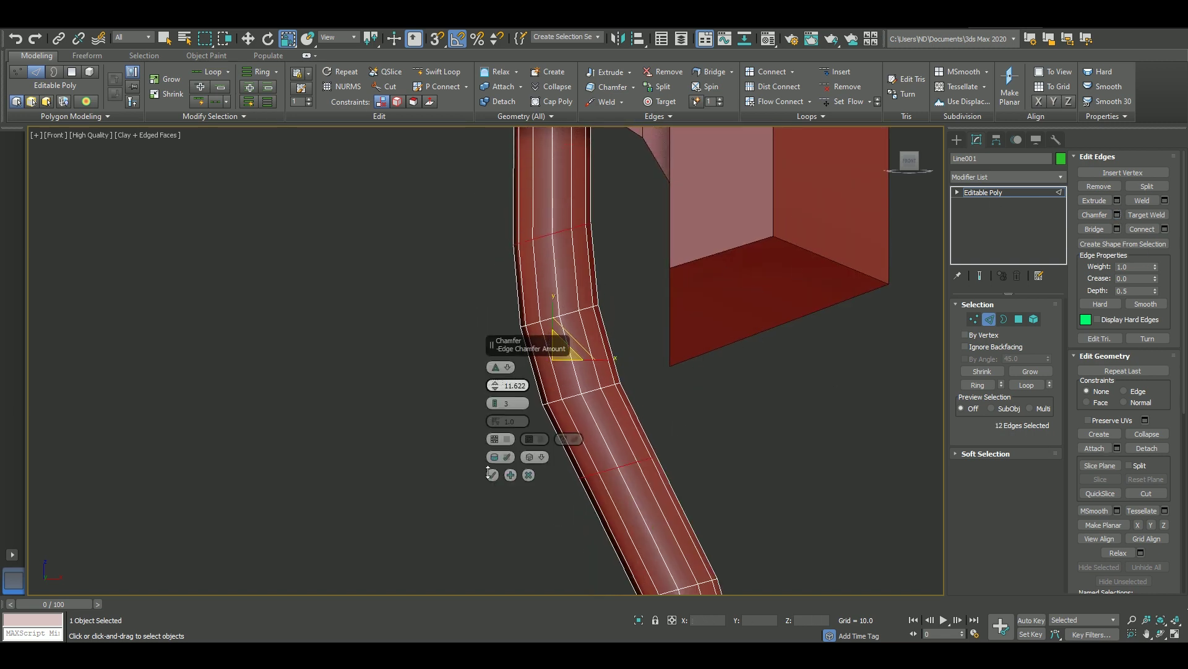
key(Return)
Hide the edge outlines and inspect the chamfered handle bends.
scroll(505, 371, down, 5)
key(r)
key(2)
key(F4)
scroll(681, 353, down, 3)
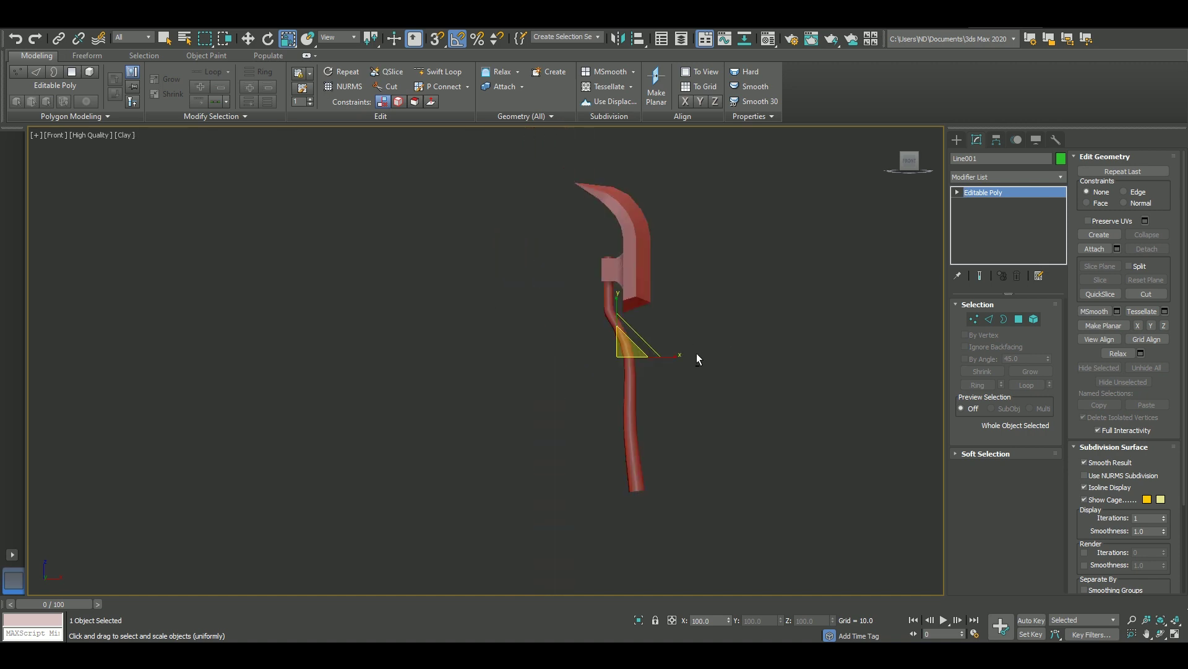
scroll(655, 445, up, 6)
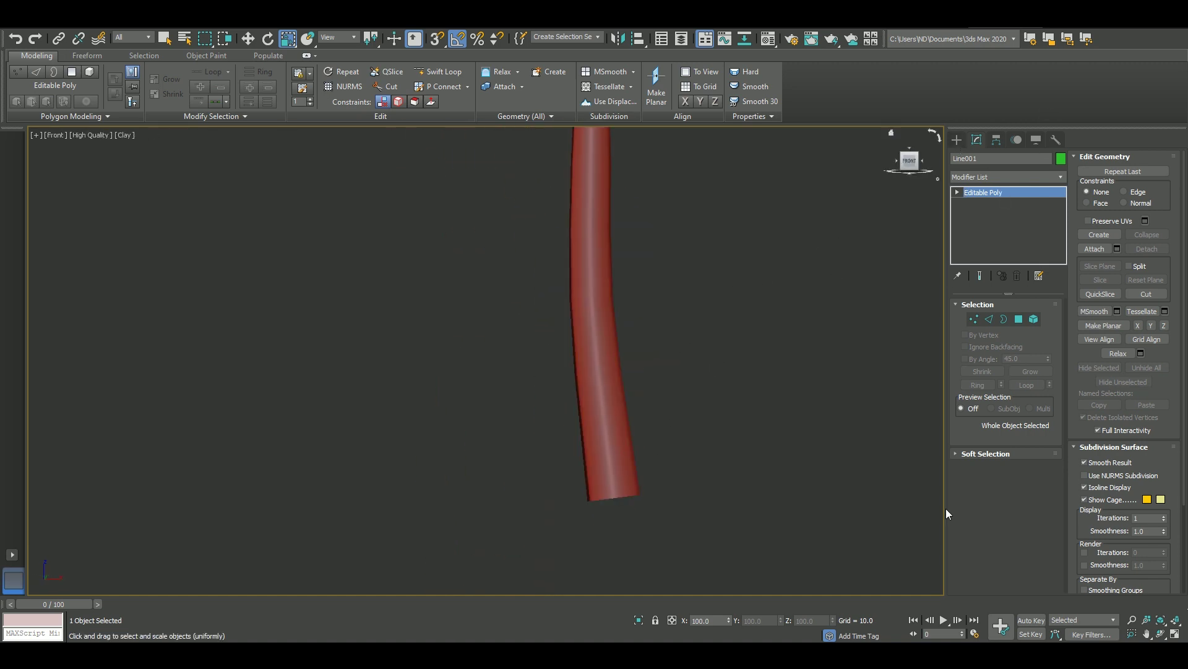
scroll(899, 305, down, 3)
scroll(834, 336, up, 2)
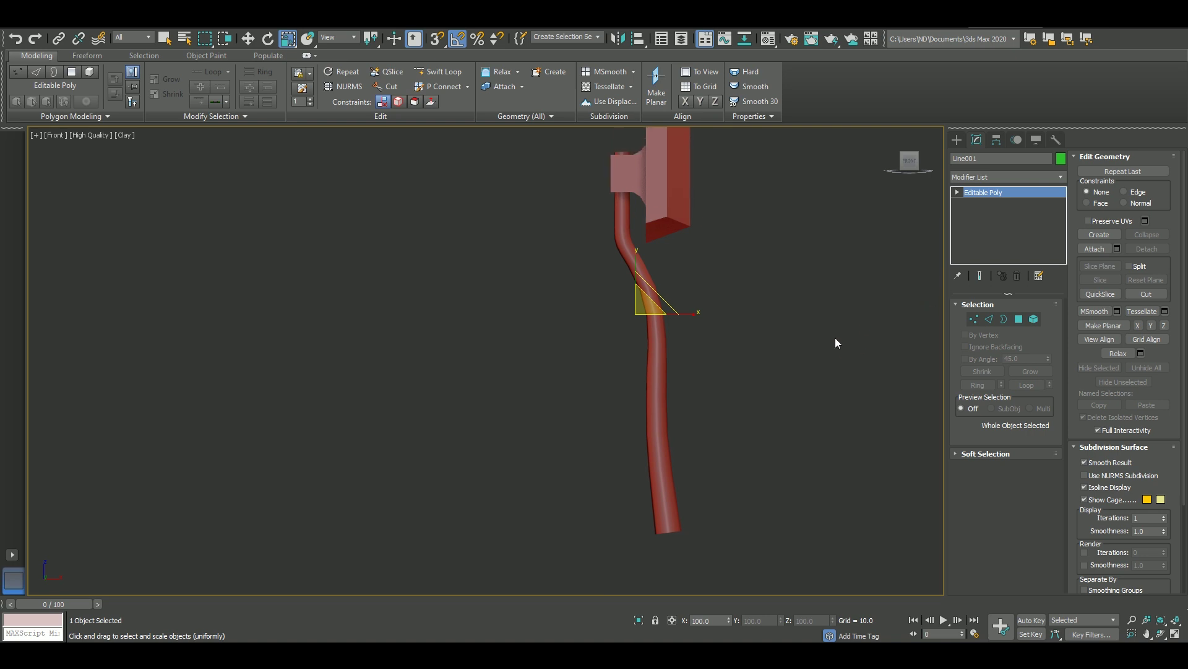
Redo the bend chamfers with a narrower amount and 3 segments.
key(F4)
scroll(826, 340, up, 2)
key(2)
scroll(695, 319, down, 2)
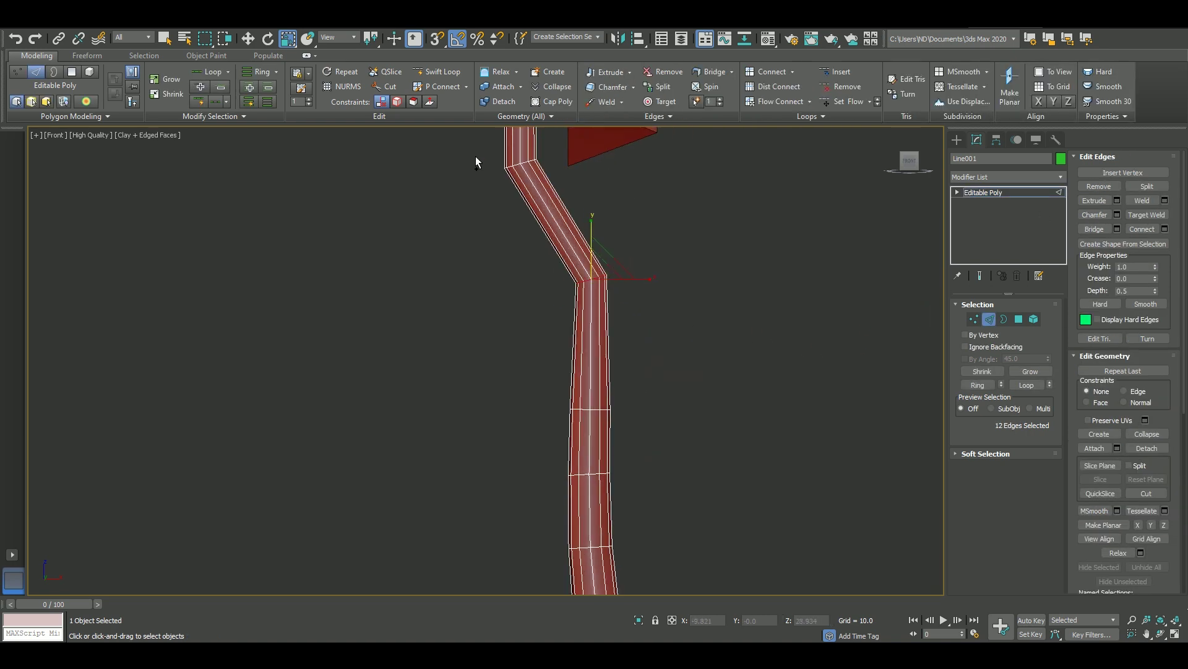
scroll(619, 322, up, 2)
key(ctrl+shift+c)
drag(495, 385, 492, 432)
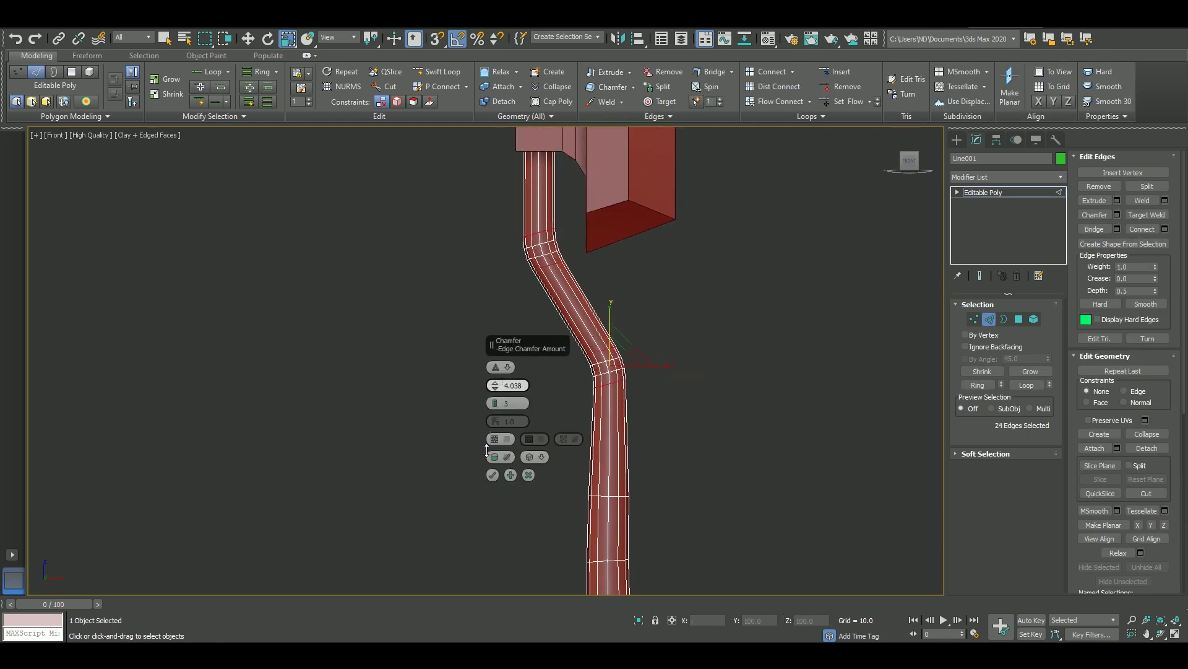
click(492, 474)
Leave vertex editing and pan over the blade and upper handle.
key(1)
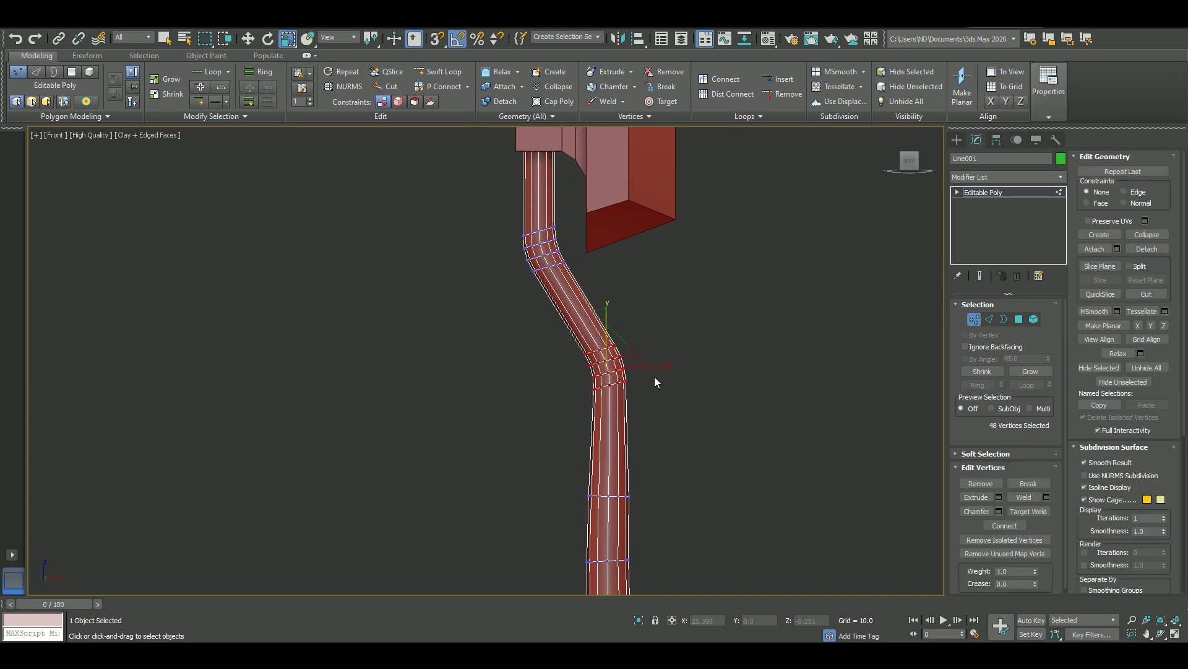
alt+middle_drag(662, 369, 740, 440)
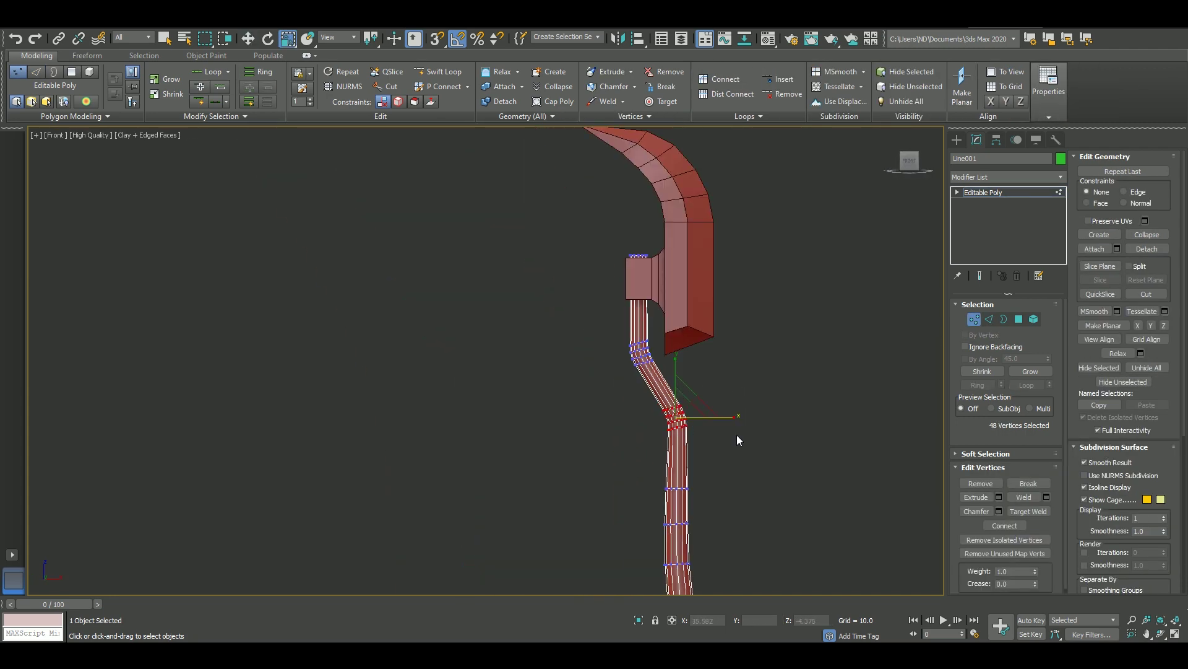
key(1)
mouse_move(708, 377)
middle_down()
mouse_move(725, 300)
mouse_move(698, 297)
mouse_move(708, 336)
middle_up()
Edit Plane001's vertices to pull the lower blade end into a longer downward point.
click(665, 266)
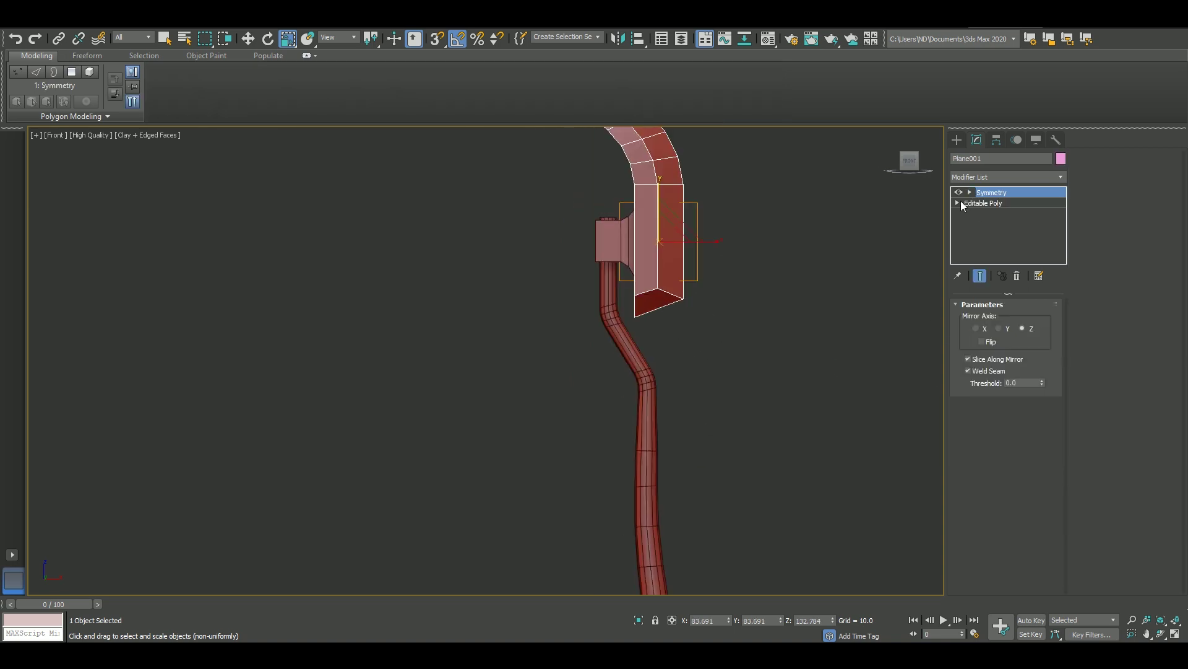
click(960, 204)
scroll(629, 287, up, 4)
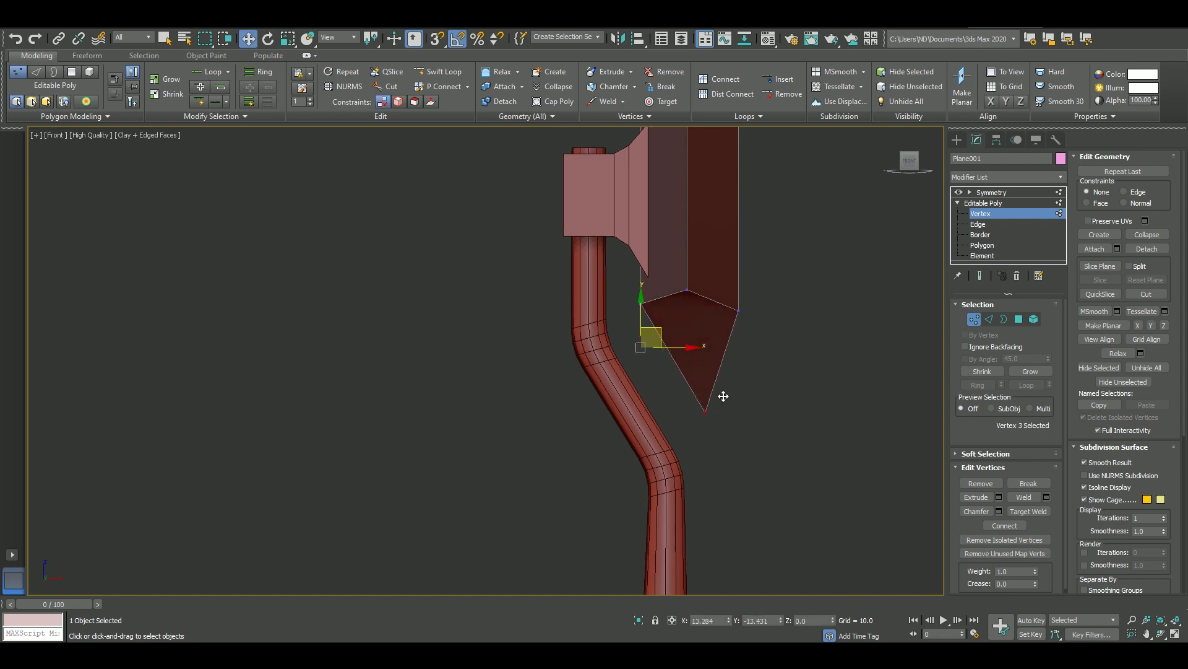
scroll(724, 396, down, 2)
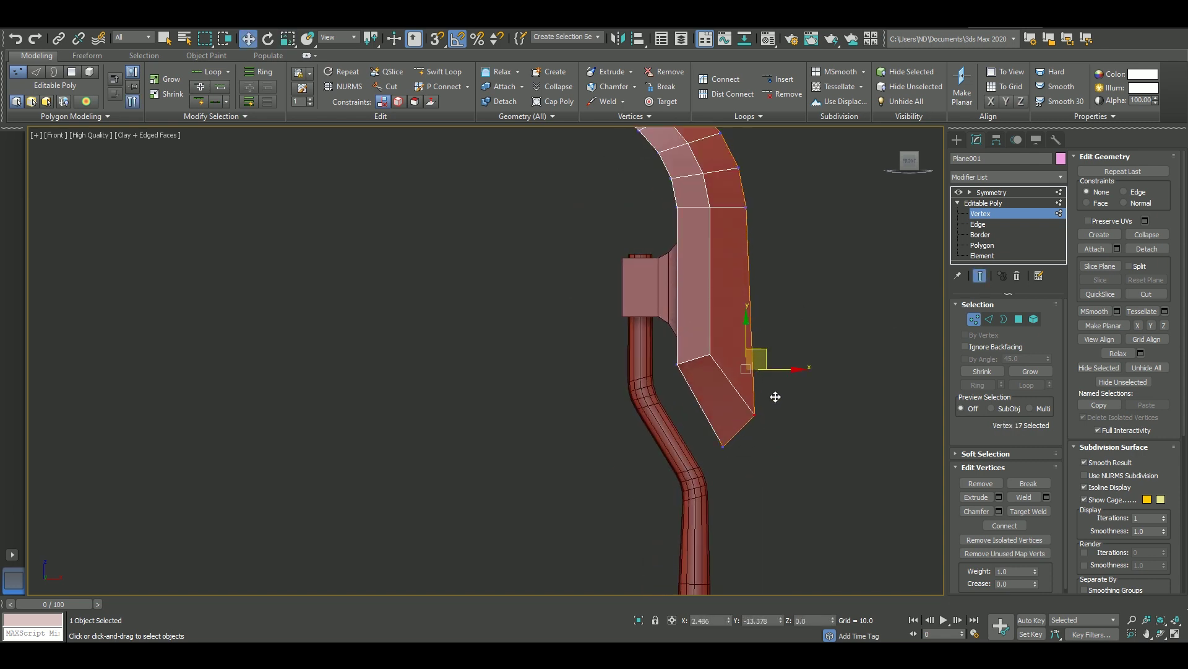
scroll(775, 396, down, 2)
scroll(780, 346, up, 2)
Exit vertex editing and review the pointed blade tip from an orbit and the front view.
key(1)
mouse_move(780, 346)
alt+middle_down()
mouse_move(801, 324)
mouse_move(714, 324)
alt+middle_up()
key(f)
key(F4)
scroll(615, 287, up, 2)
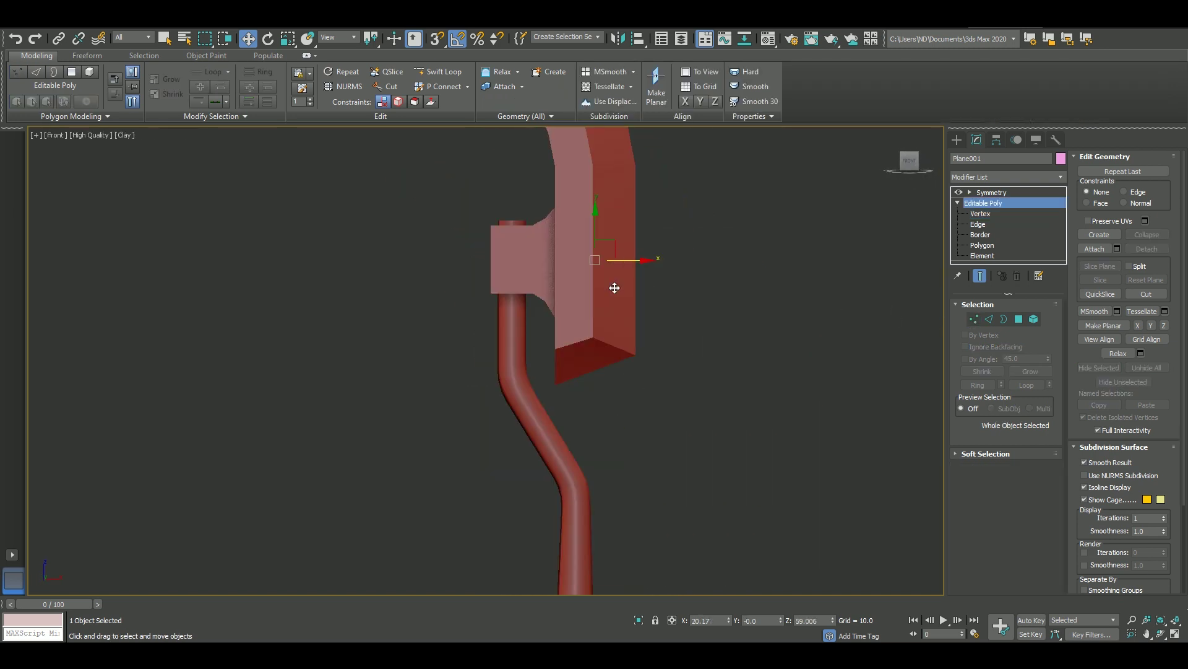
key(F12)
scroll(710, 340, down, 3)
Clone the handle as a copy and select its middle ring of polygons.
scroll(622, 365, up, 4)
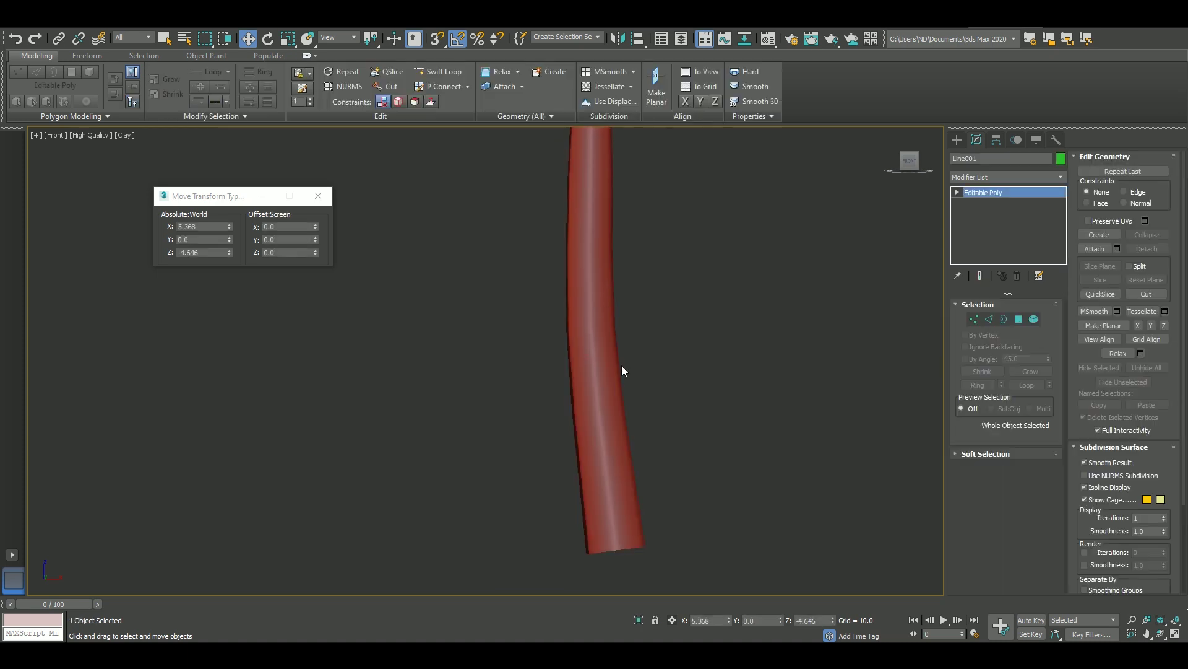
key(F4)
right_click(640, 266)
click(650, 290)
click(560, 372)
key(4)
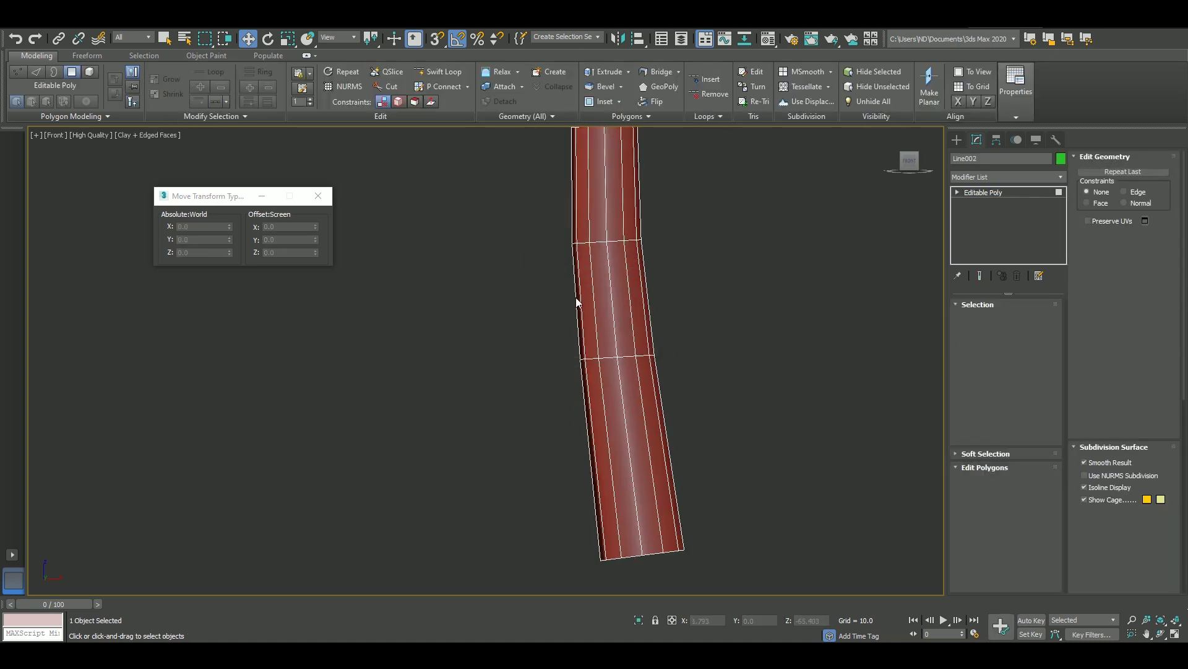
click(575, 301)
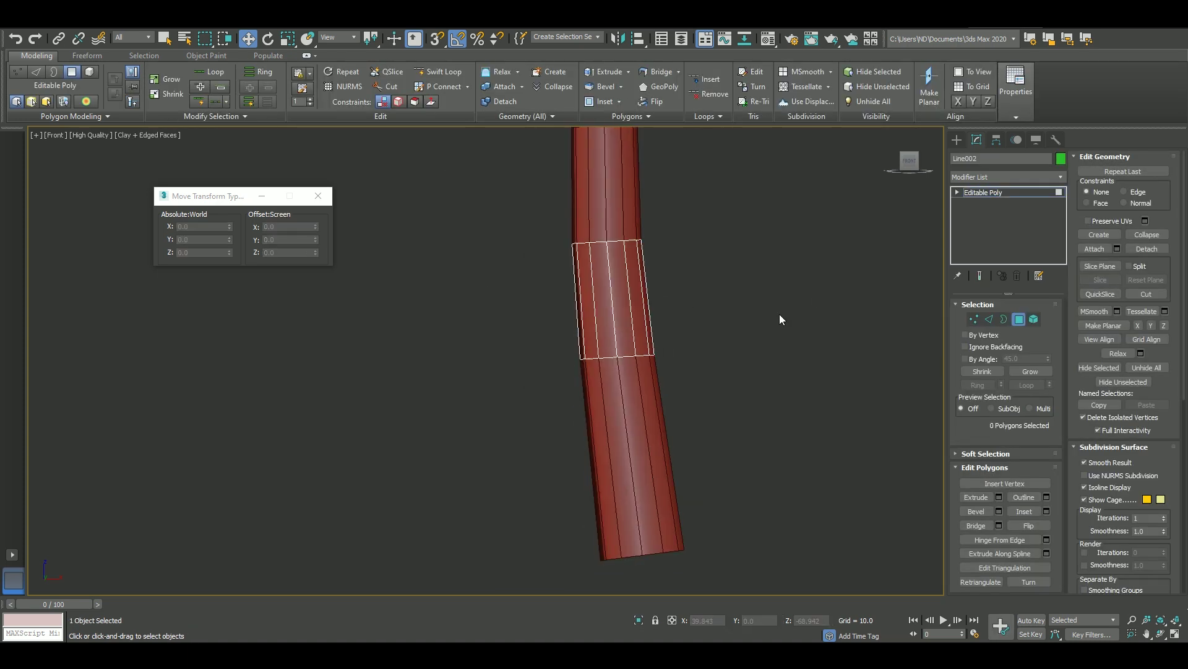
Check the ring's open borders and adjust the copy's pivot settings.
click(1004, 324)
mouse_move(662, 291)
alt+middle_down()
mouse_move(601, 353)
mouse_move(617, 359)
alt+middle_up()
key(r)
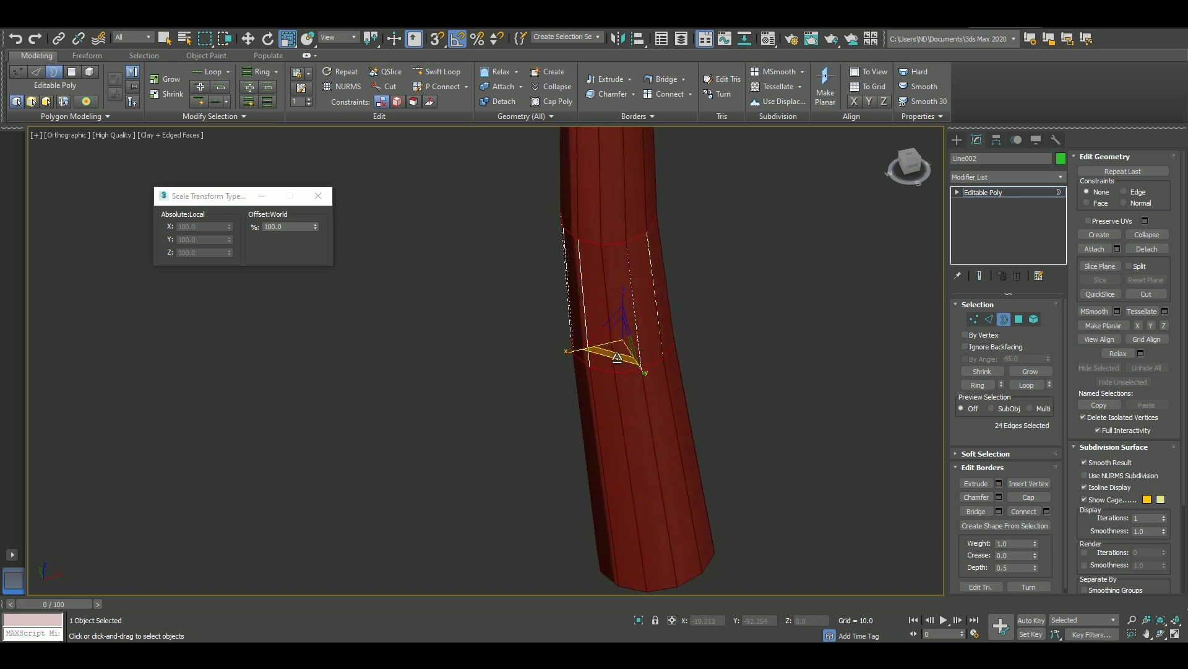
key(4)
key(f)
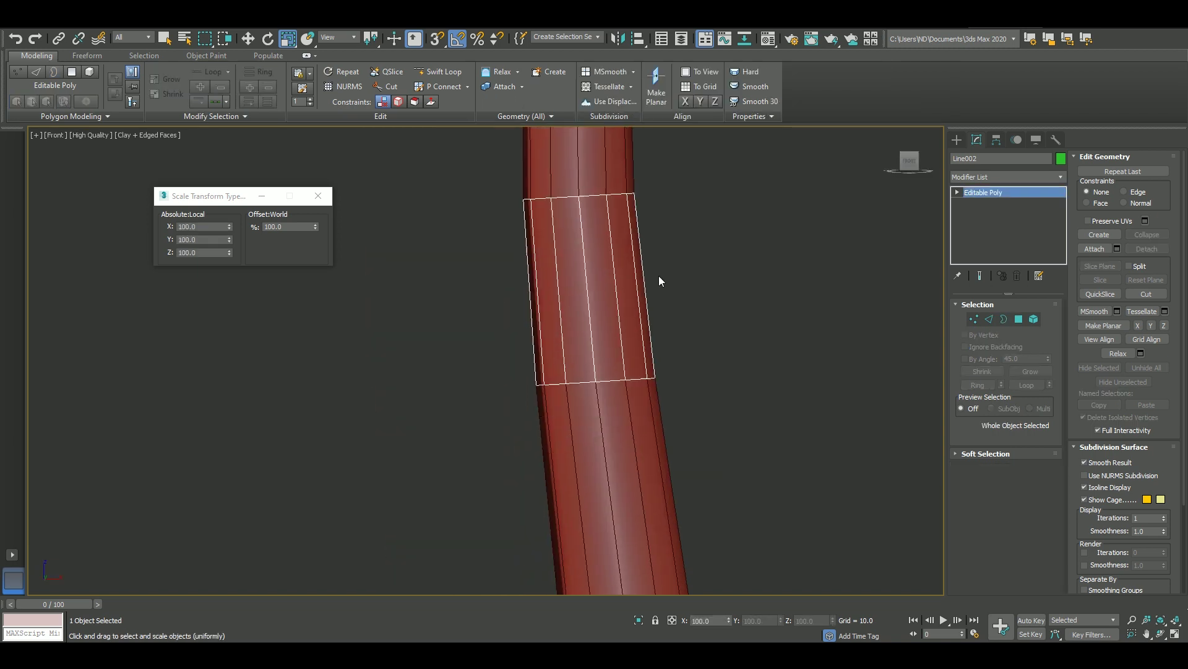
key(w)
scroll(661, 279, down, 3)
click(996, 140)
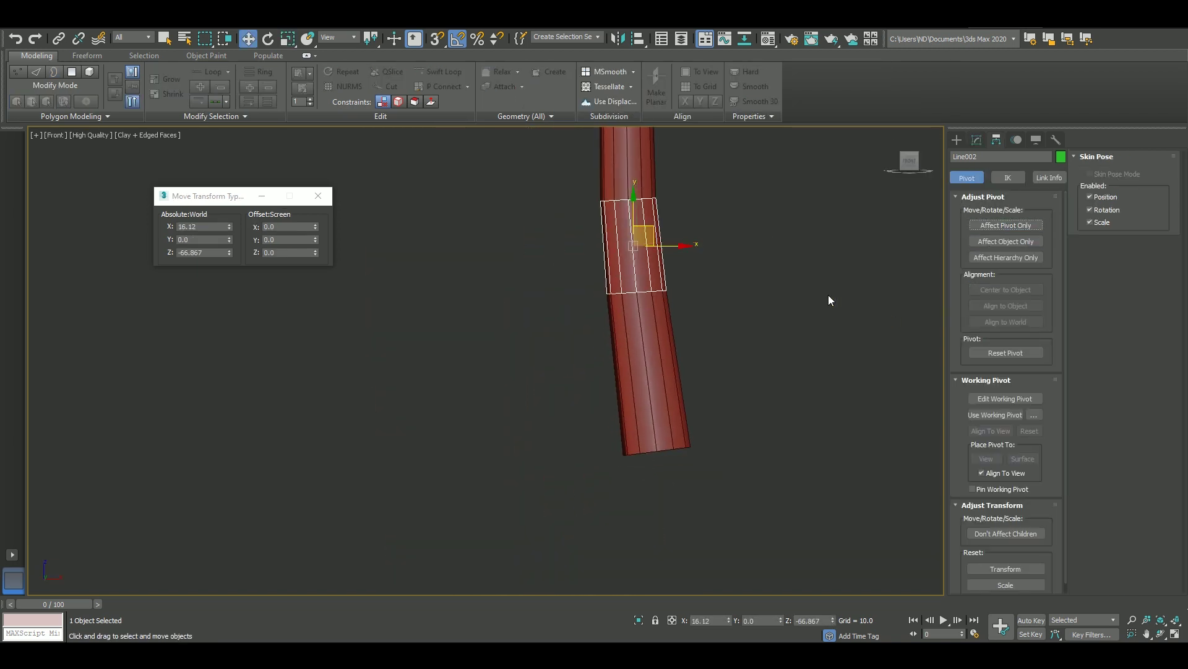
middle_drag(656, 233, 662, 257)
Copy the band piece and scale its vertices slightly outward around the handle.
shift+drag(680, 350, 607, 382)
click(607, 381)
key(r)
scroll(479, 220, up, 3)
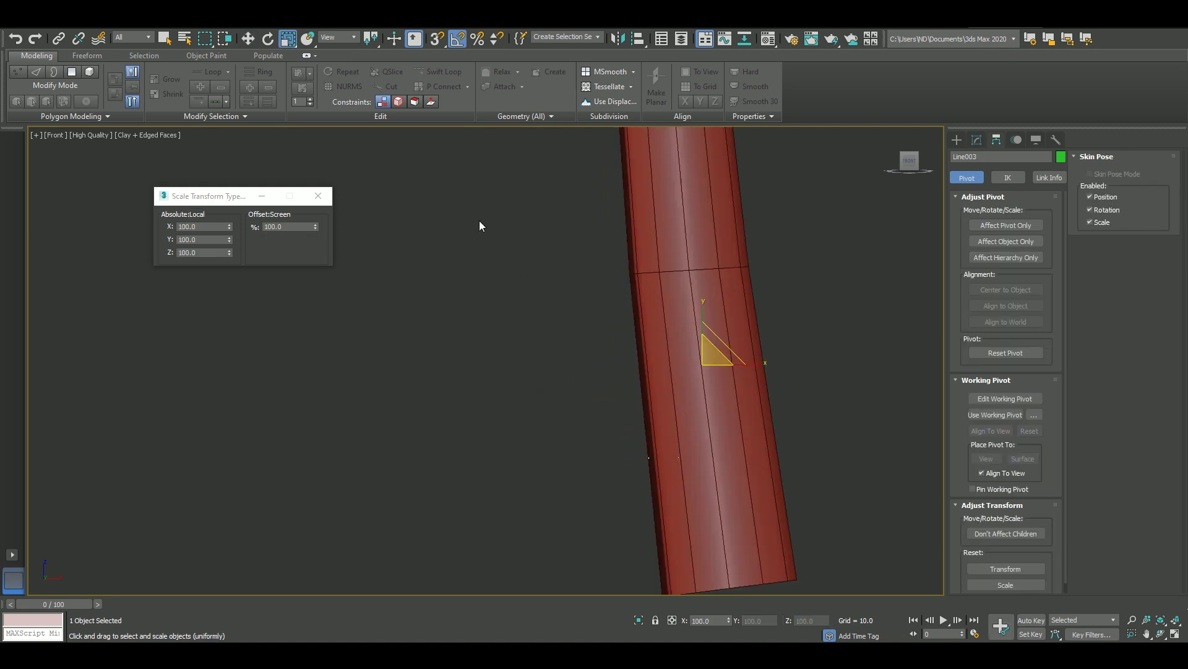
click(977, 140)
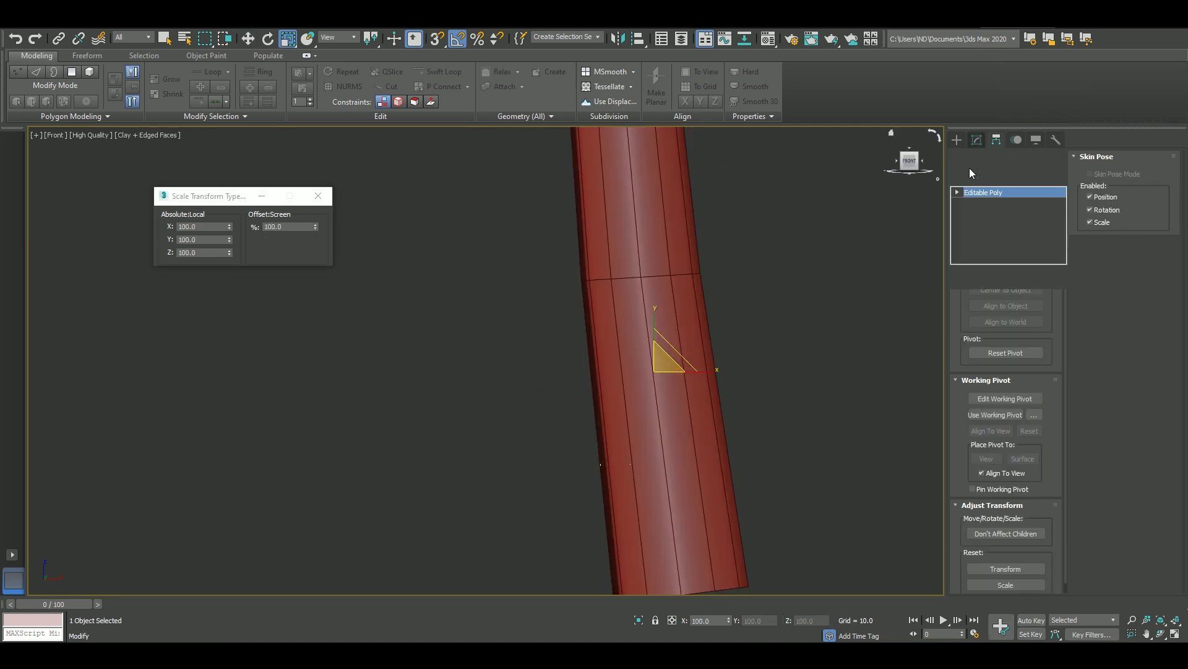
key(1)
key(w)
key(F3)
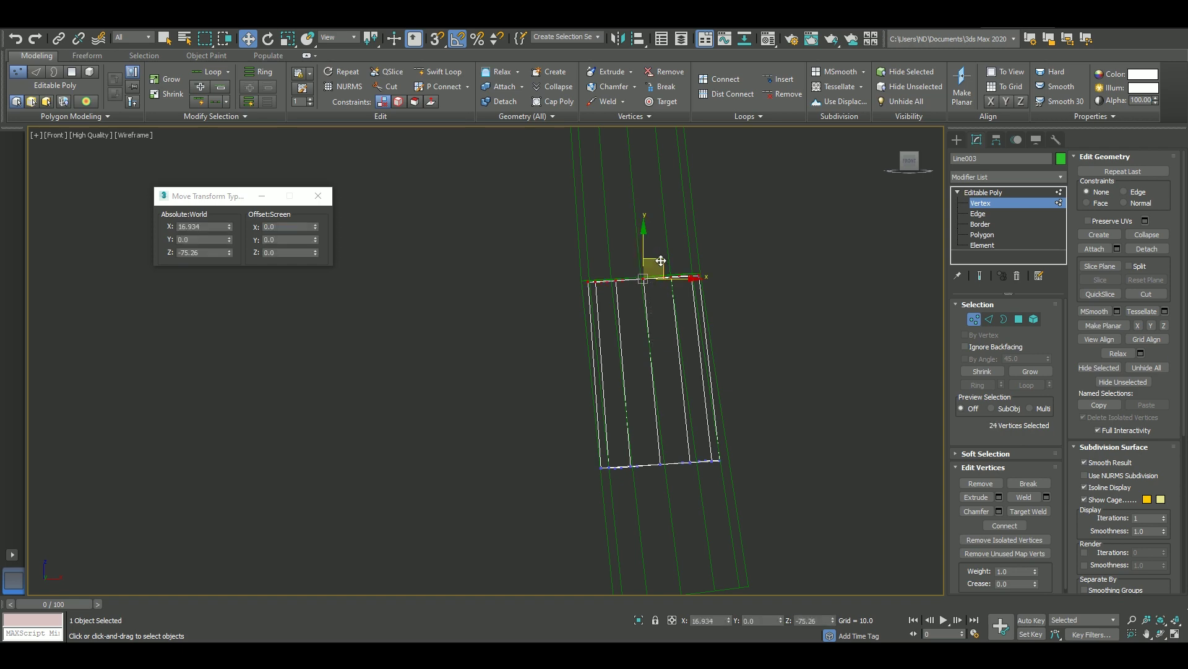
key(r)
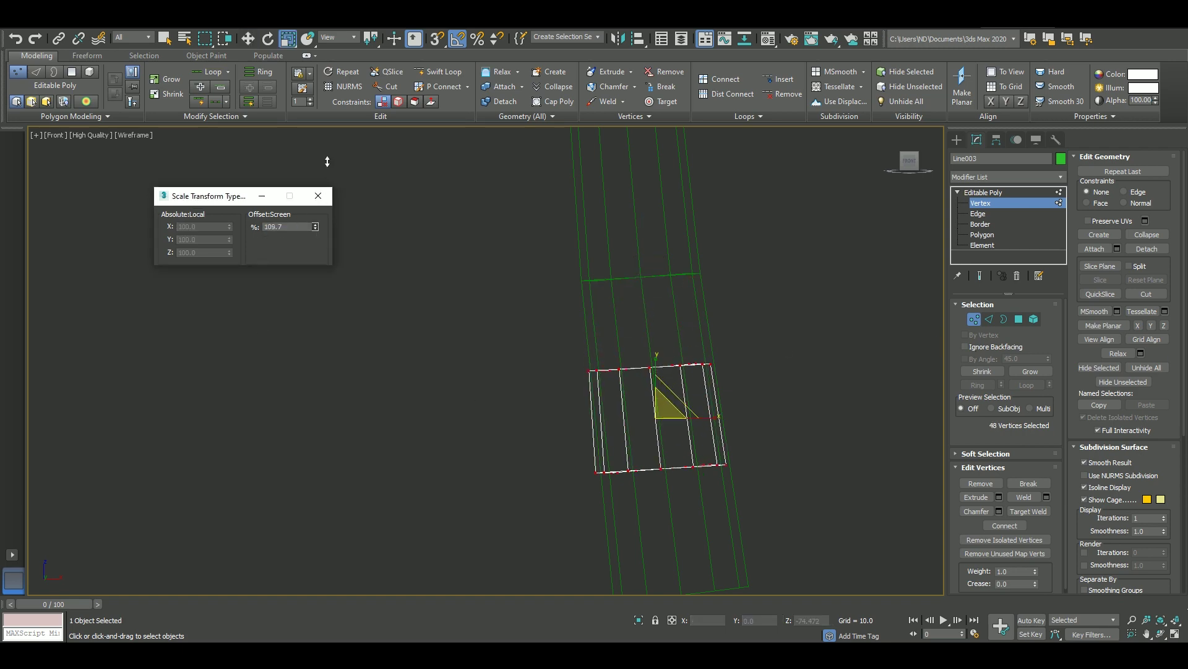
alt+middle_drag(570, 441, 740, 384)
key(F3)
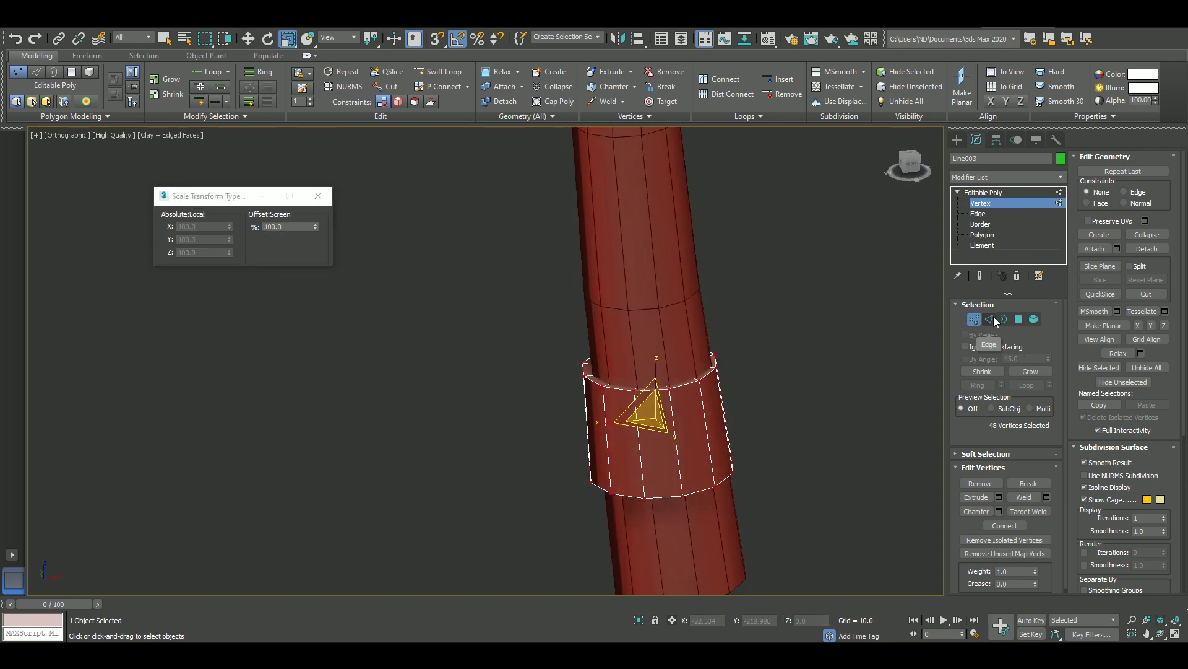
Insert edge loops on the band.
key(shift+alt+w)
scroll(677, 379, up, 3)
scroll(619, 397, up, 3)
scroll(570, 409, up, 4)
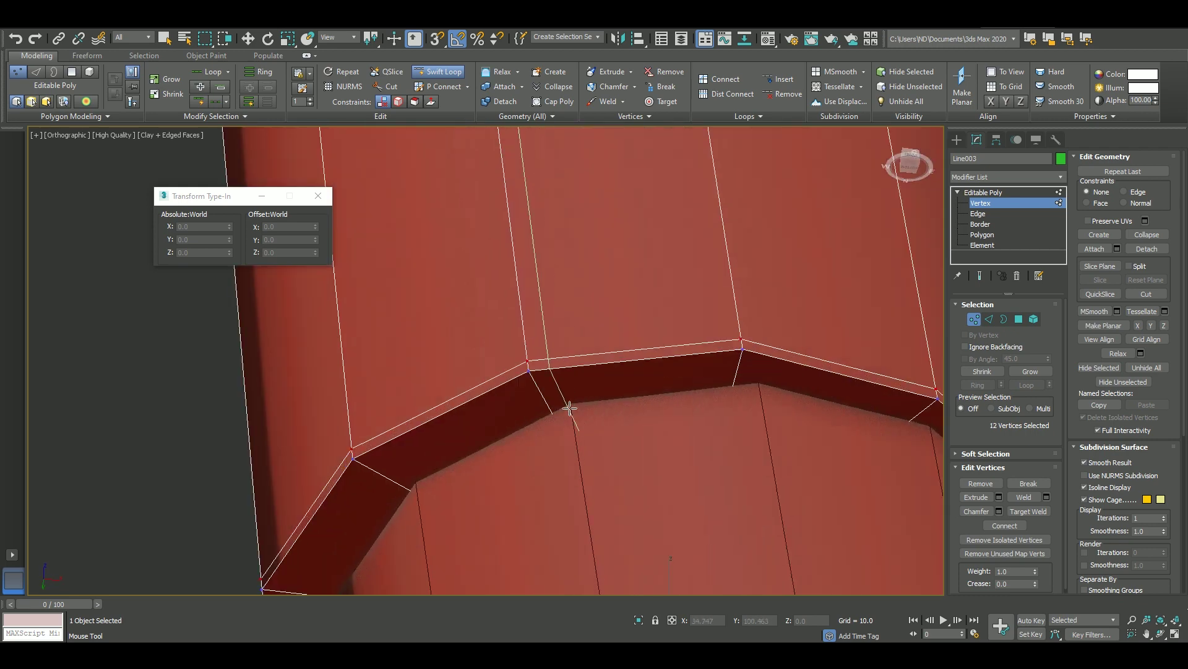
scroll(640, 429, down, 5)
key(w)
Add a TurboSmooth modifier to the band.
click(984, 193)
click(1008, 177)
click(991, 427)
scroll(761, 357, down, 3)
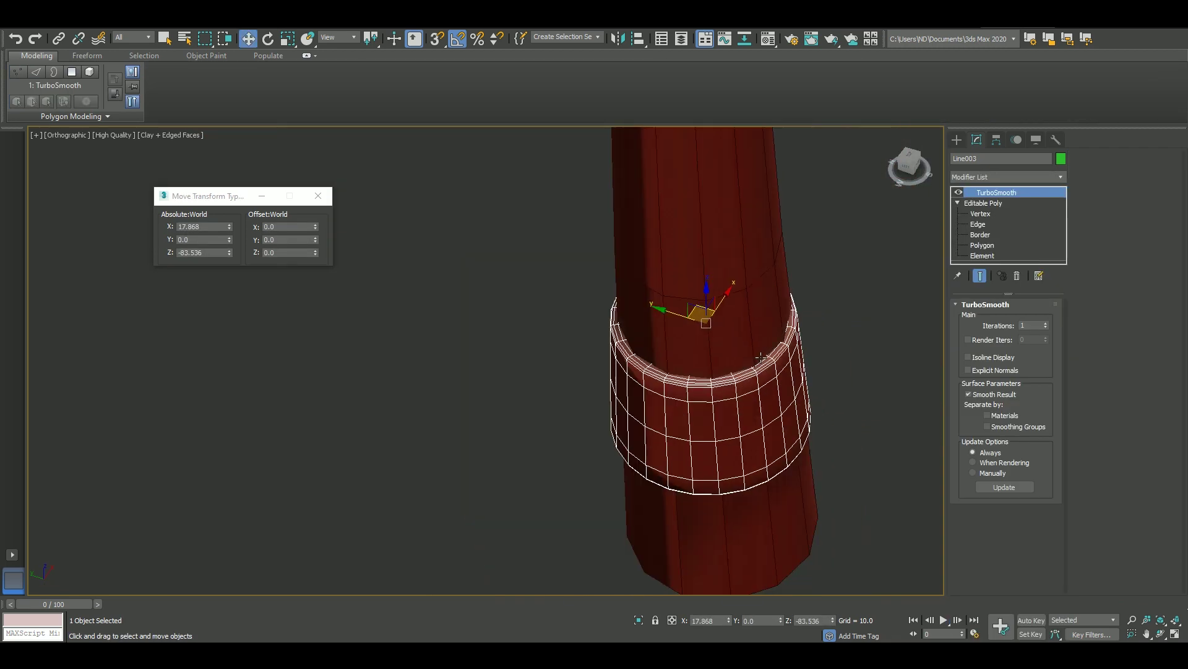
key(f)
Shrink the band's vertices to about 97.7 percent and add an FFD 2x2x2 lattice.
click(977, 214)
scroll(603, 275, down, 3)
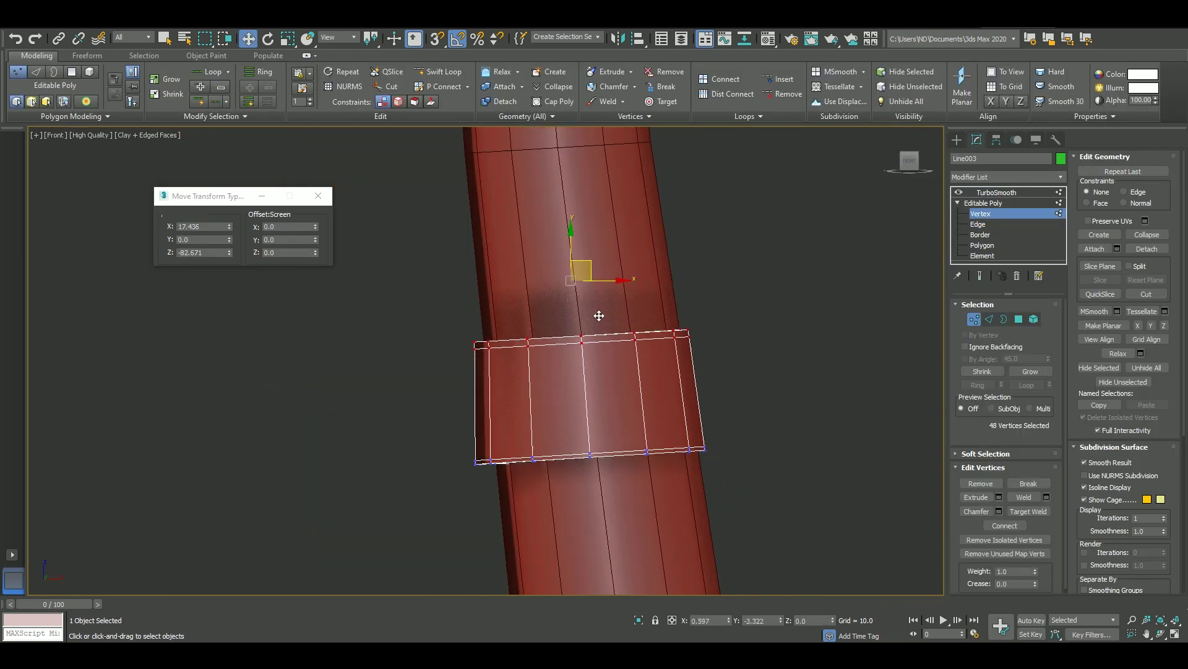
key(ctrl+a)
key(r)
drag(315, 226, 318, 242)
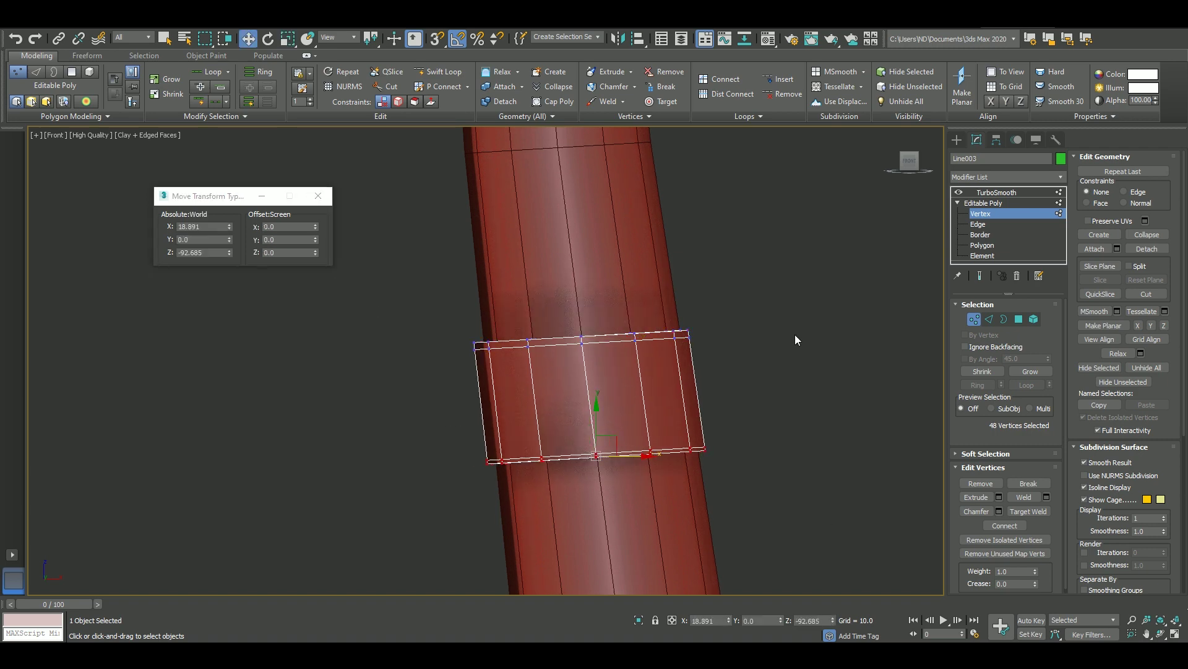
click(993, 192)
key(w)
click(987, 210)
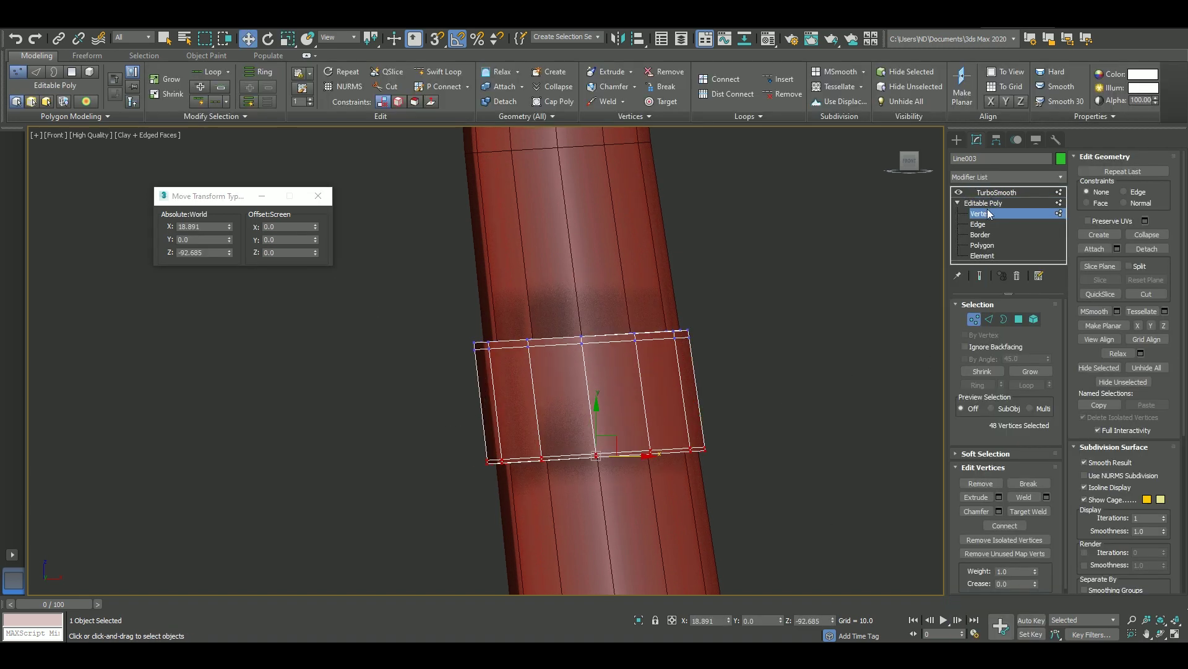
click(993, 180)
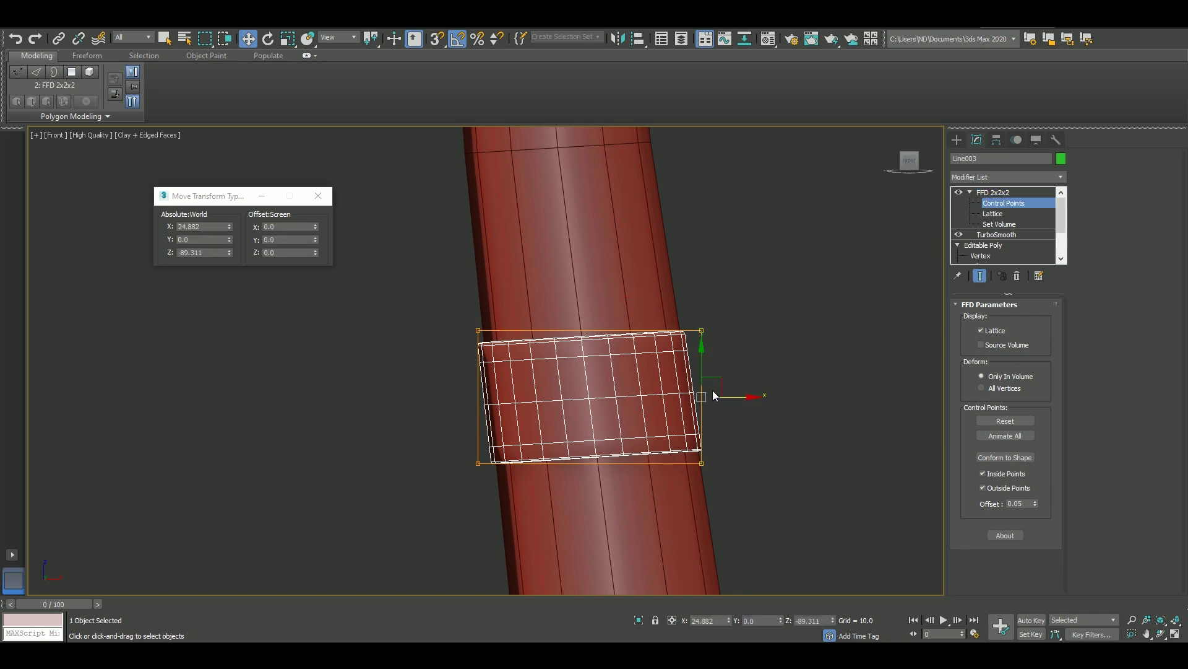
Shear the first band diagonally via its lattice, copy it above, and slant the copy.
drag(713, 395, 706, 231)
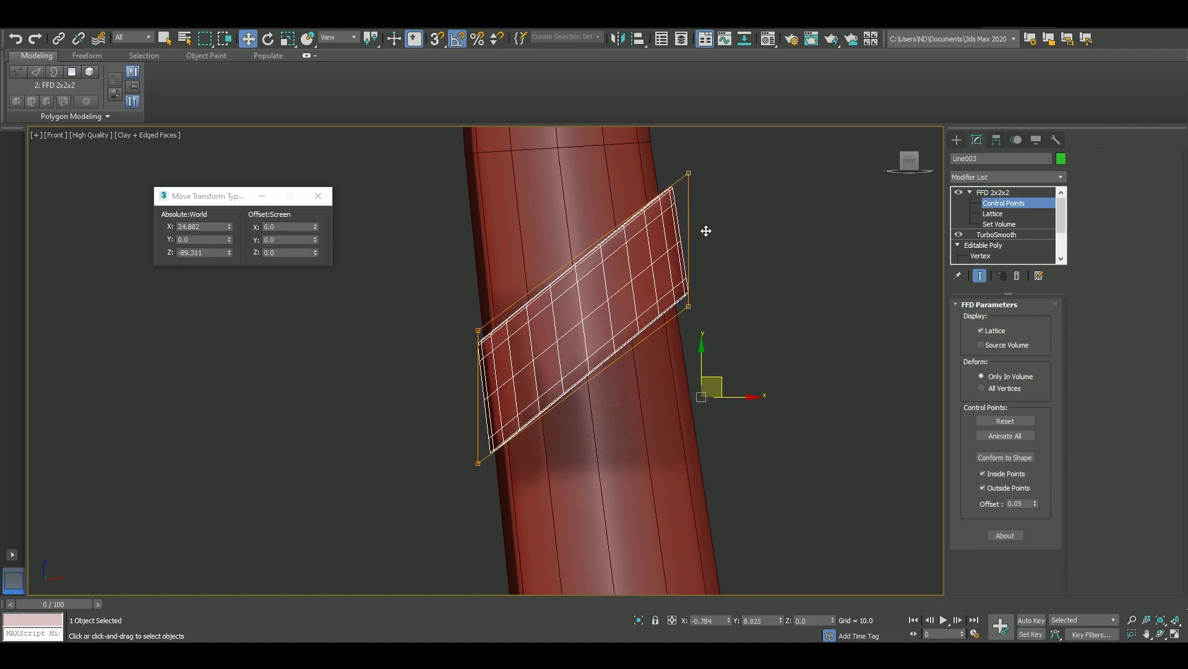
click(993, 192)
mouse_move(687, 396)
shift+mouse_down()
mouse_move(575, 313)
mouse_move(586, 224)
shift+mouse_up()
key(Return)
drag(578, 457, 562, 347)
drag(798, 394, 804, 461)
click(788, 205)
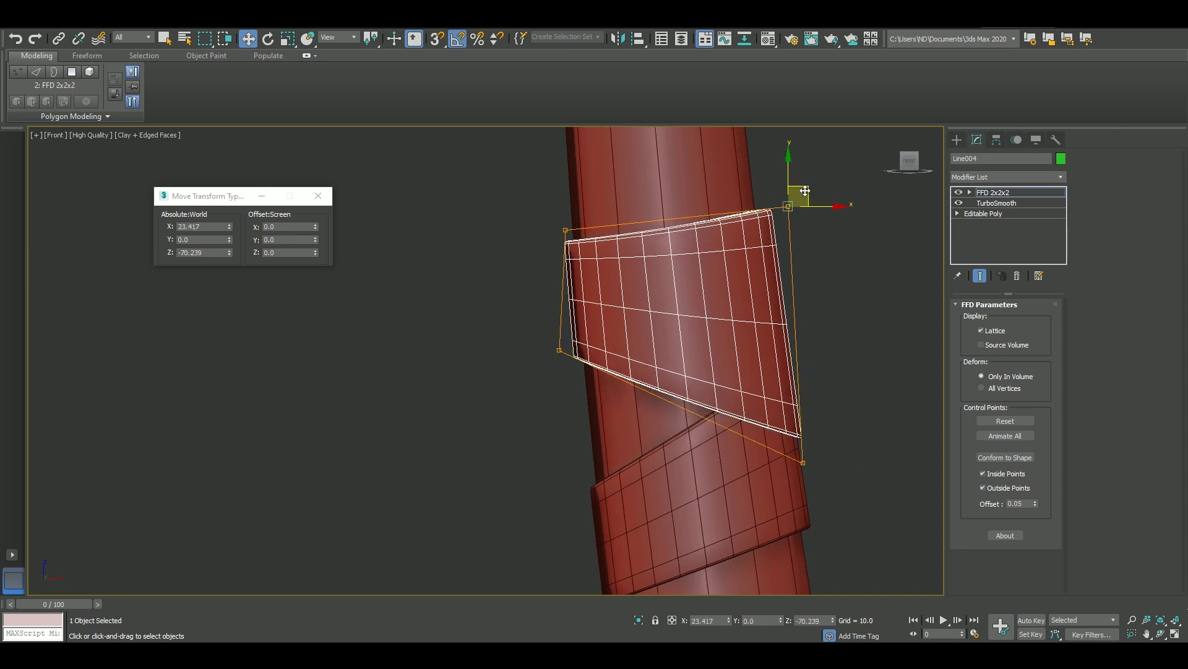
drag(805, 190, 805, 285)
click(997, 203)
click(771, 372)
Raise a lattice corner on another wrap piece to slant it.
key(F4)
scroll(771, 372, down, 5)
scroll(770, 372, up, 3)
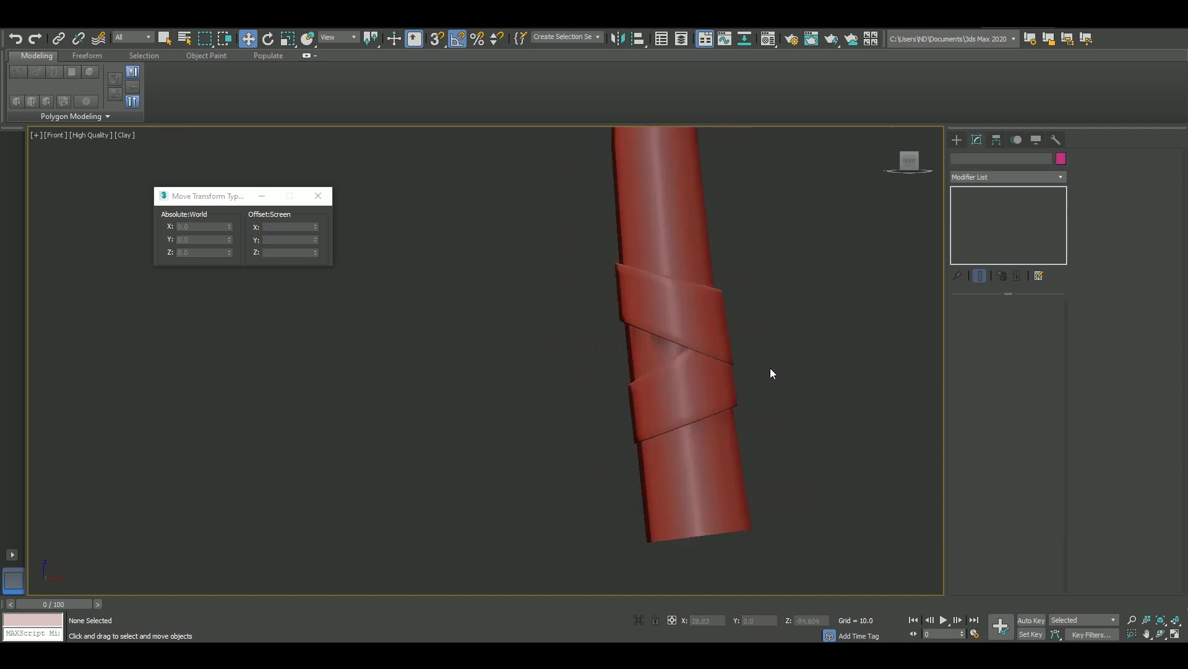
click(702, 409)
scroll(669, 328, up, 2)
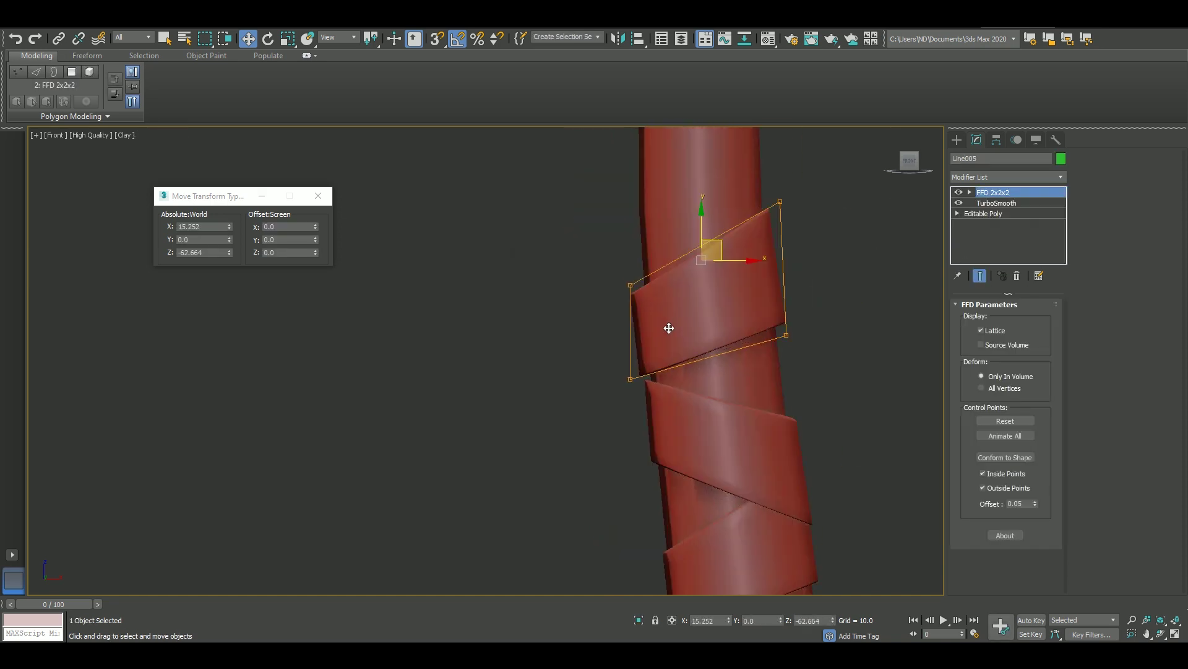
key(1)
scroll(743, 334, up, 3)
drag(601, 387, 596, 273)
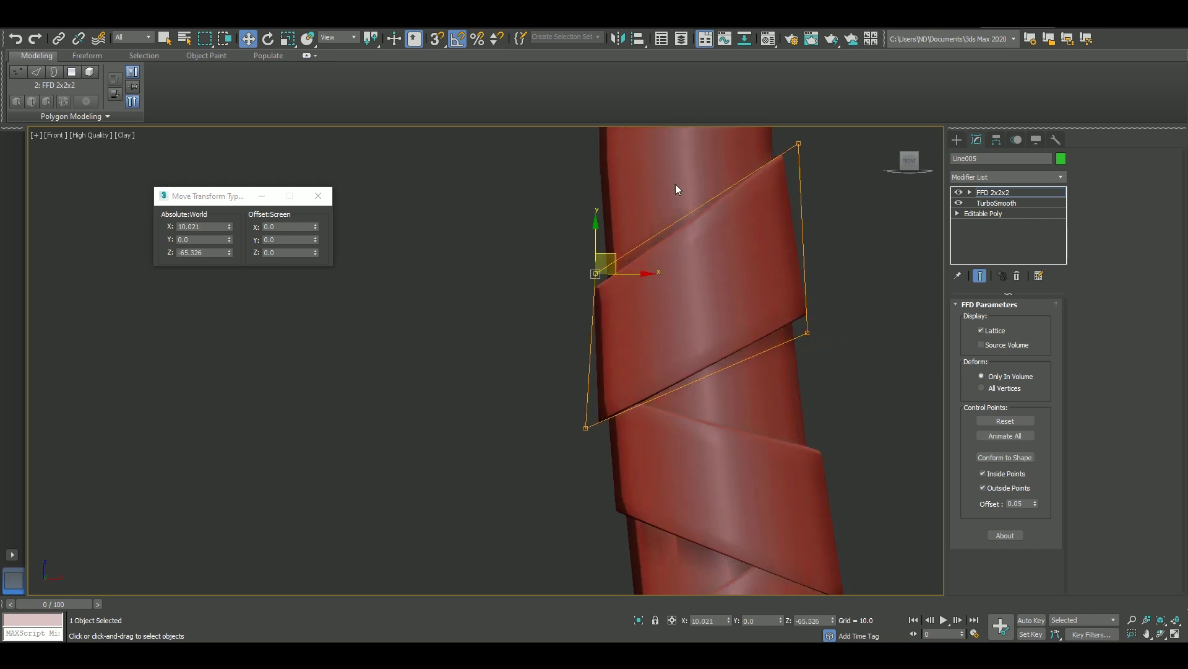
Select more lattice corners on that piece and check the wrap from an angle.
click(809, 366)
click(805, 180)
scroll(774, 340, down, 4)
alt+middle_drag(764, 344, 761, 386)
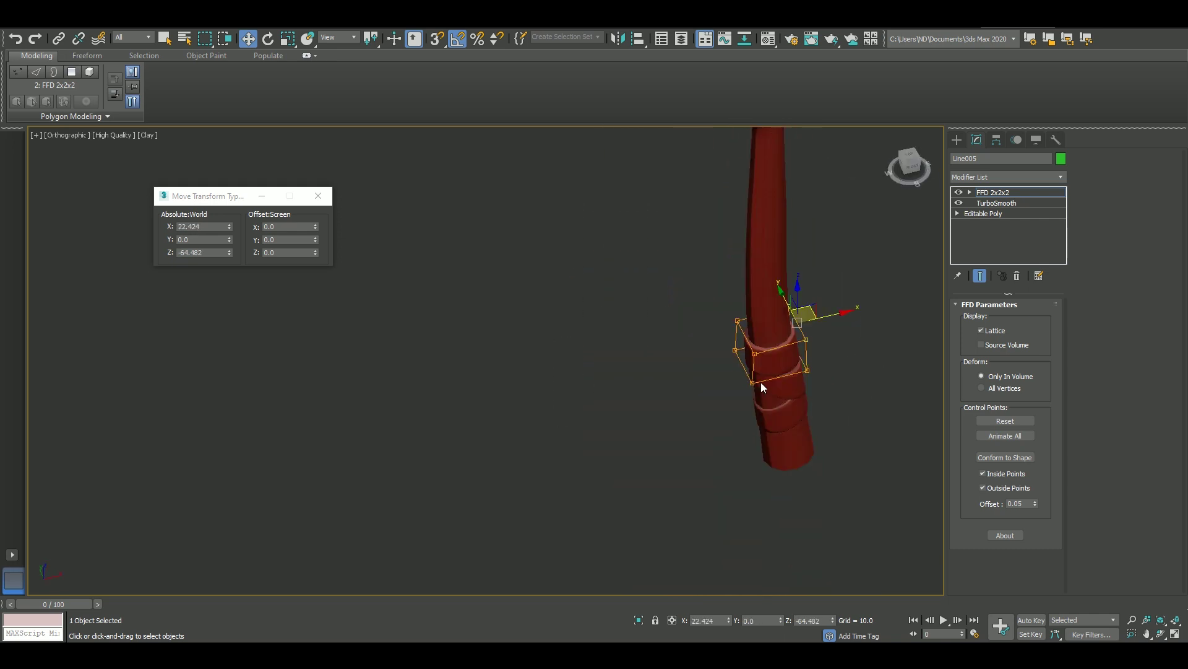
key(f)
scroll(776, 271, up, 3)
scroll(776, 271, down, 2)
Tilt the next ring by raising its left side, then inspect it from an orbit.
click(751, 239)
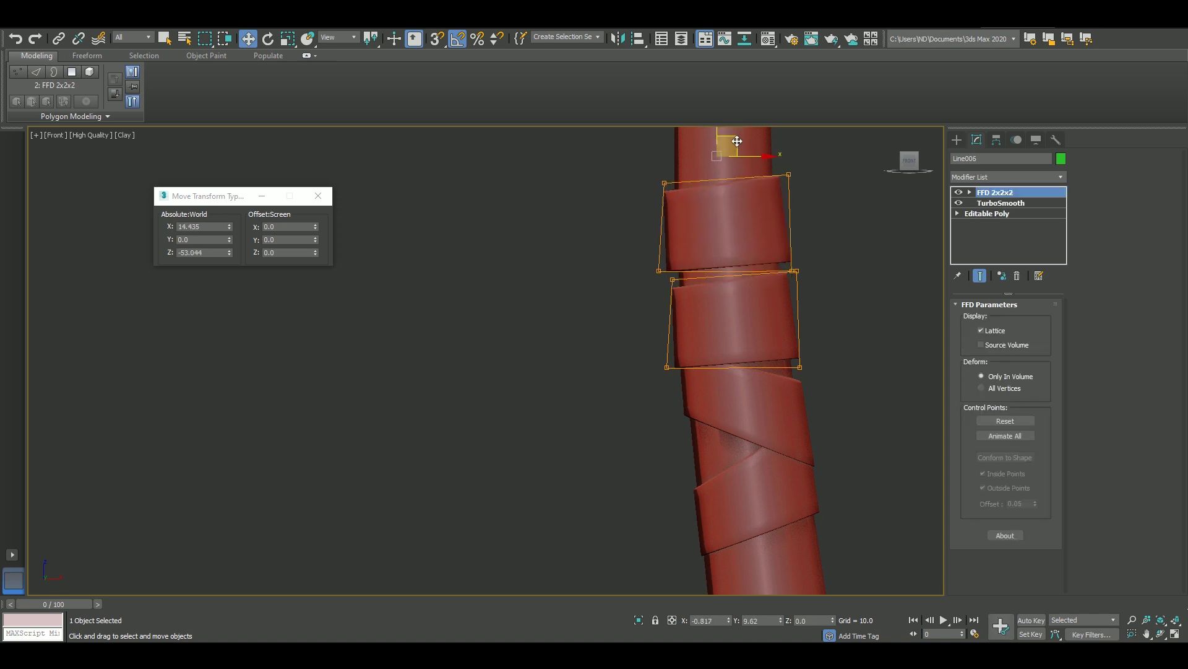
middle_drag(737, 142, 716, 229)
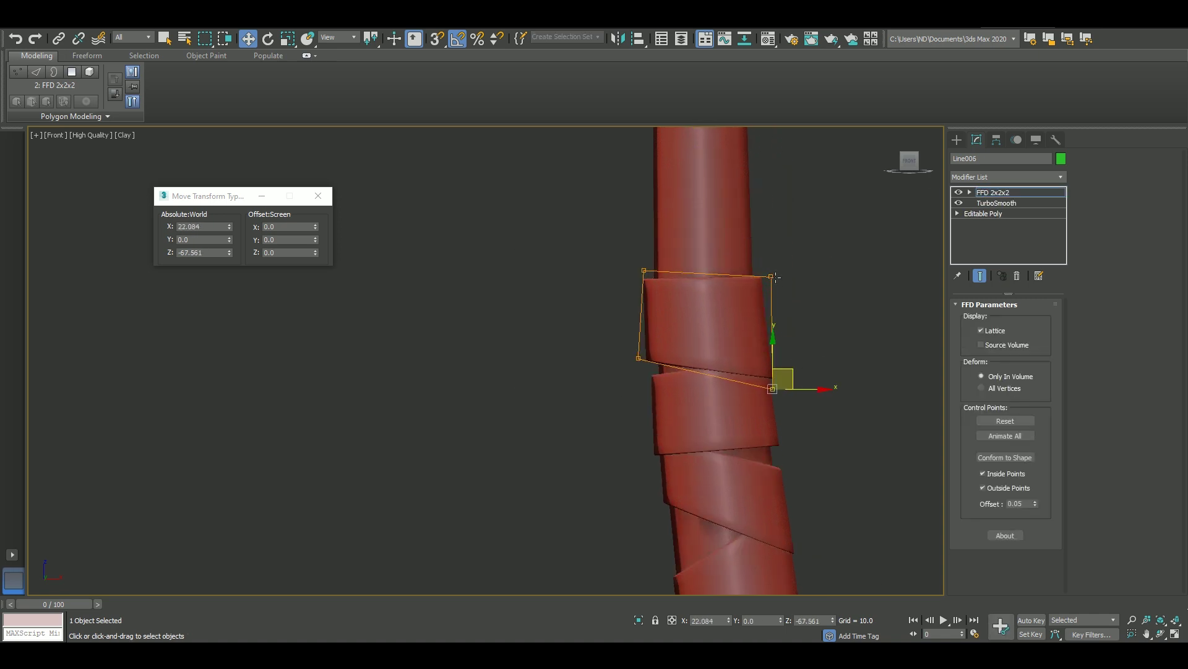
drag(663, 312, 660, 248)
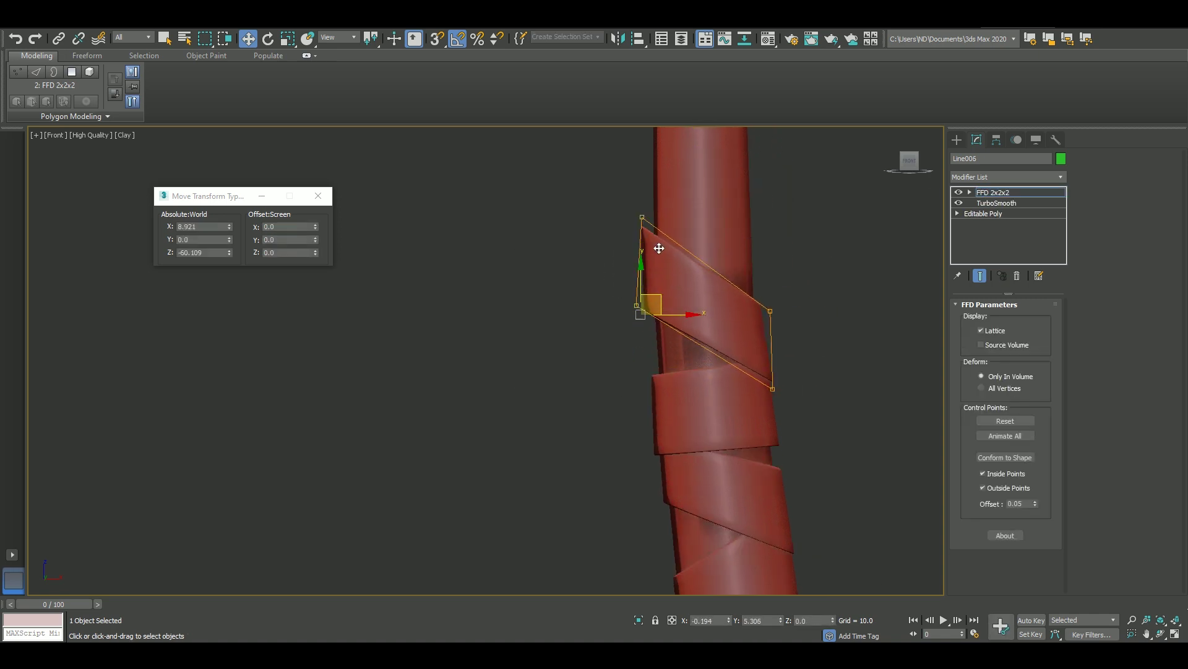
click(998, 193)
scroll(833, 321, down, 3)
alt+middle_drag(834, 321, 866, 380)
scroll(597, 273, up, 4)
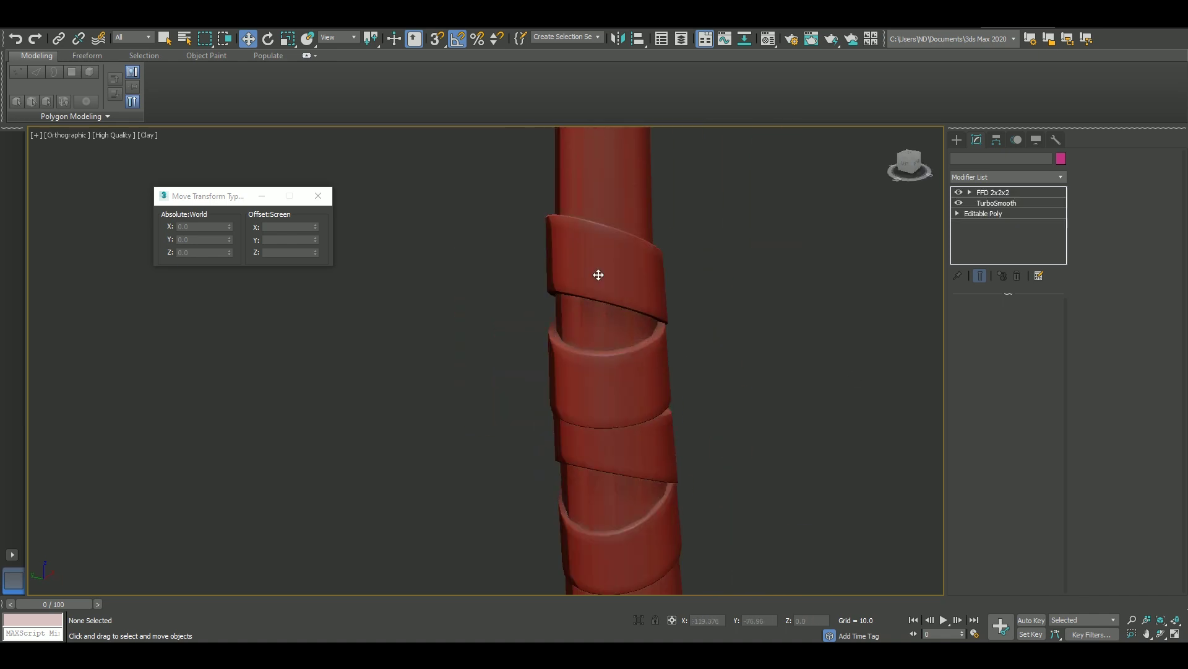
scroll(648, 213, up, 2)
scroll(621, 247, down, 2)
alt+middle_drag(621, 246, 637, 287)
Scale the top of another wrap ring inward to taper it around the handle.
click(637, 286)
scroll(637, 286, up, 3)
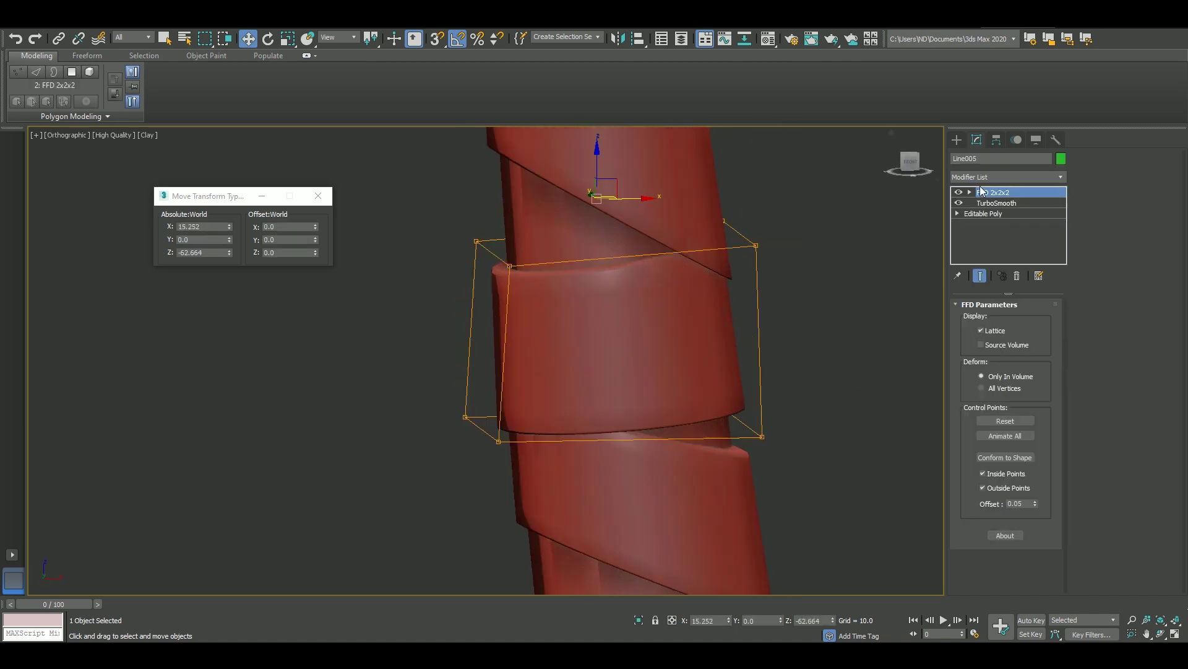
key(r)
click(650, 276)
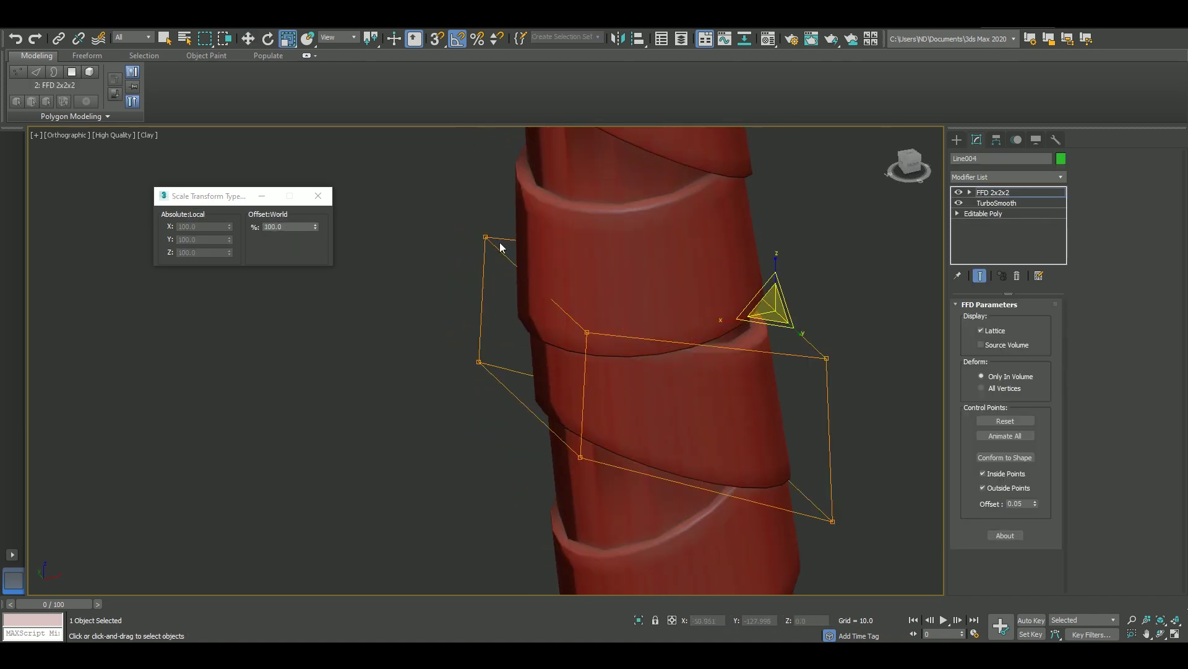
mouse_move(798, 322)
alt+middle_down()
mouse_move(824, 337)
mouse_move(636, 263)
alt+middle_up()
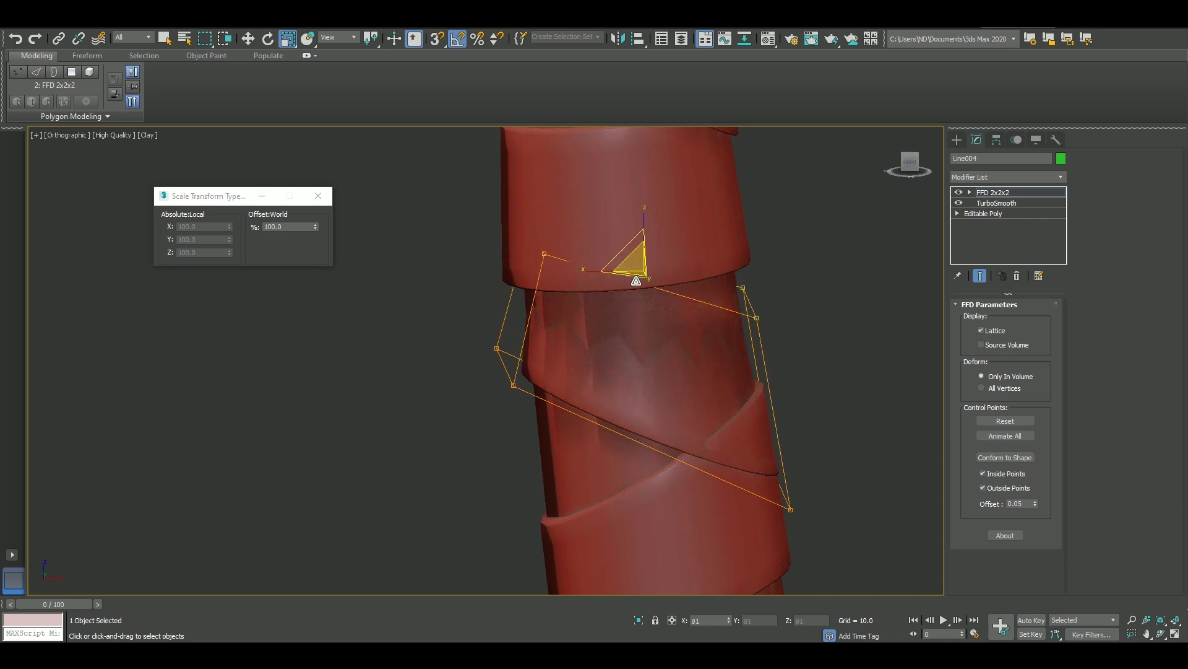
drag(636, 264, 633, 273)
mouse_move(633, 269)
alt+middle_down()
mouse_move(771, 254)
mouse_move(723, 384)
alt+middle_up()
Review the lower ring, then select all wrap bands in the front view.
click(711, 376)
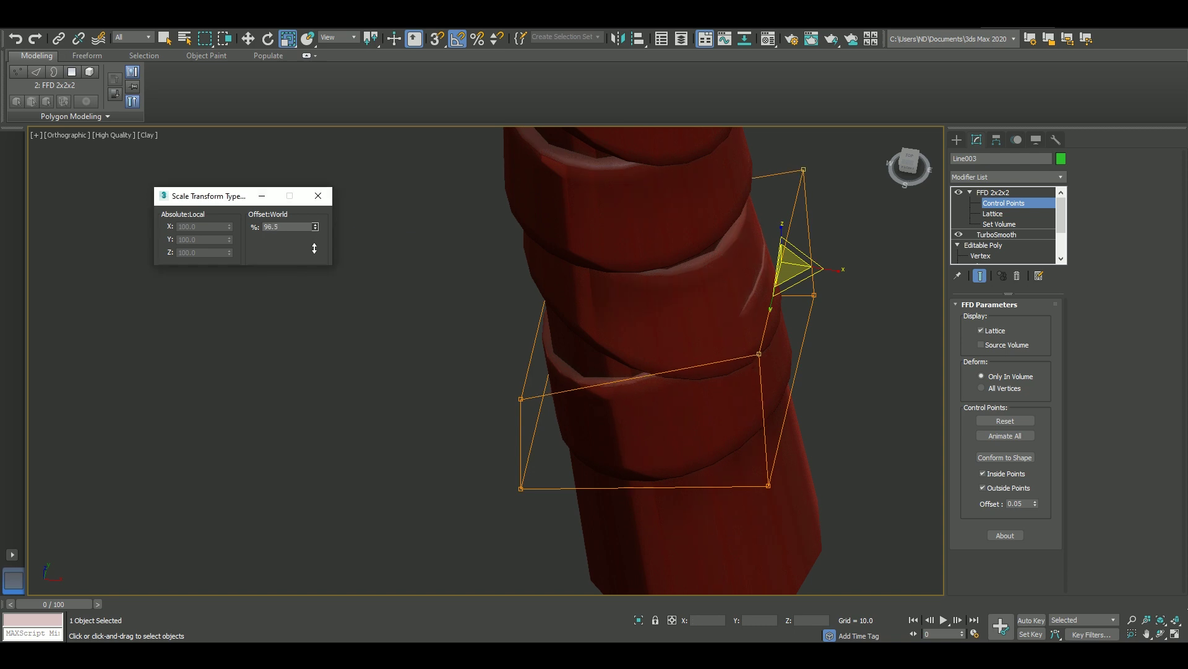
scroll(606, 310, down, 3)
scroll(607, 310, down, 3)
scroll(607, 309, down, 3)
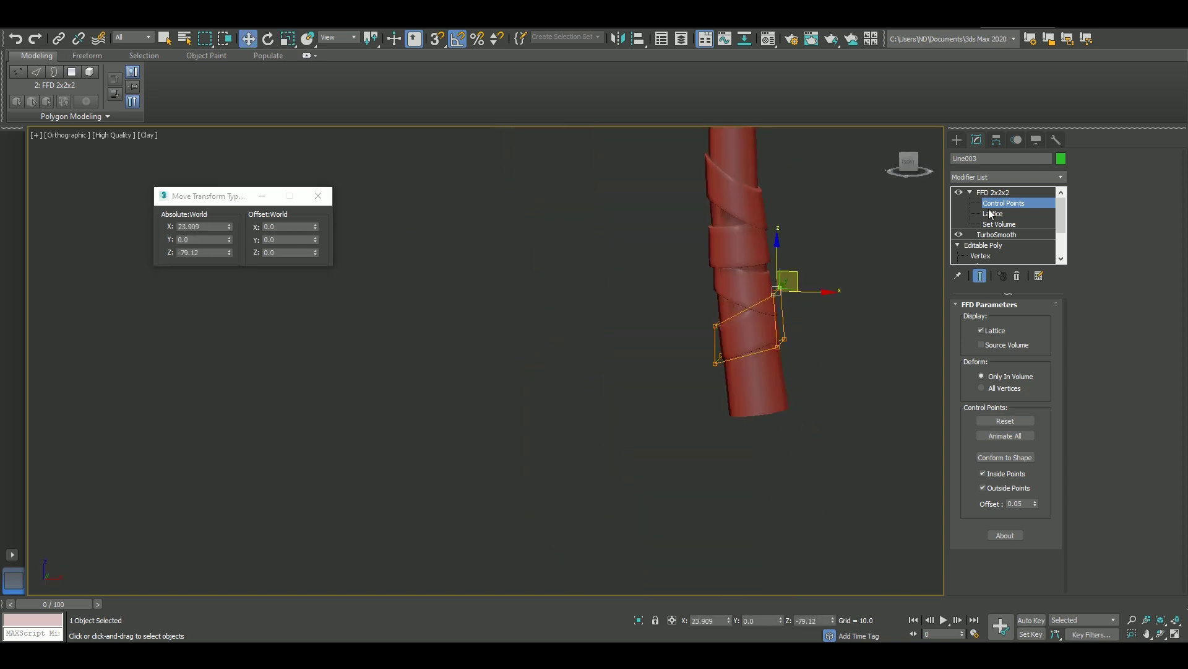
key(w)
click(675, 351)
key(f)
key(ctrl+a)
scroll(692, 310, up, 3)
Clone a wrap band higher up the handle and pull its lower-left lattice corner down to slant it.
scroll(685, 313, down, 2)
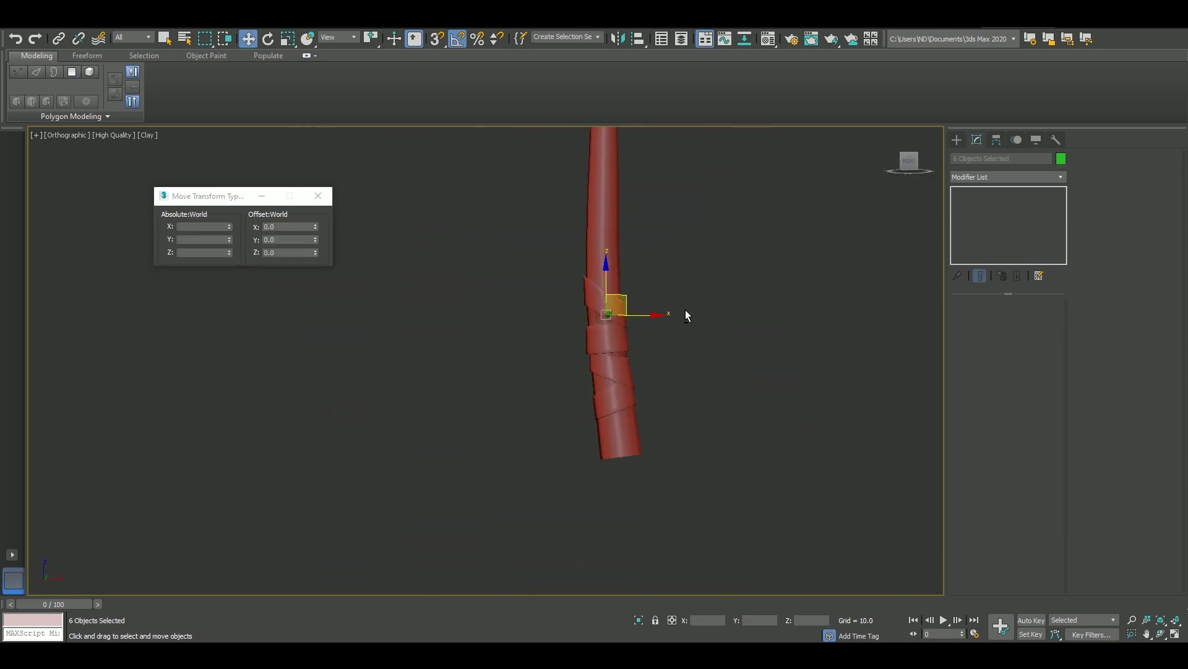
scroll(690, 319, down, 1)
scroll(573, 281, up, 4)
shift+drag(618, 180, 583, 197)
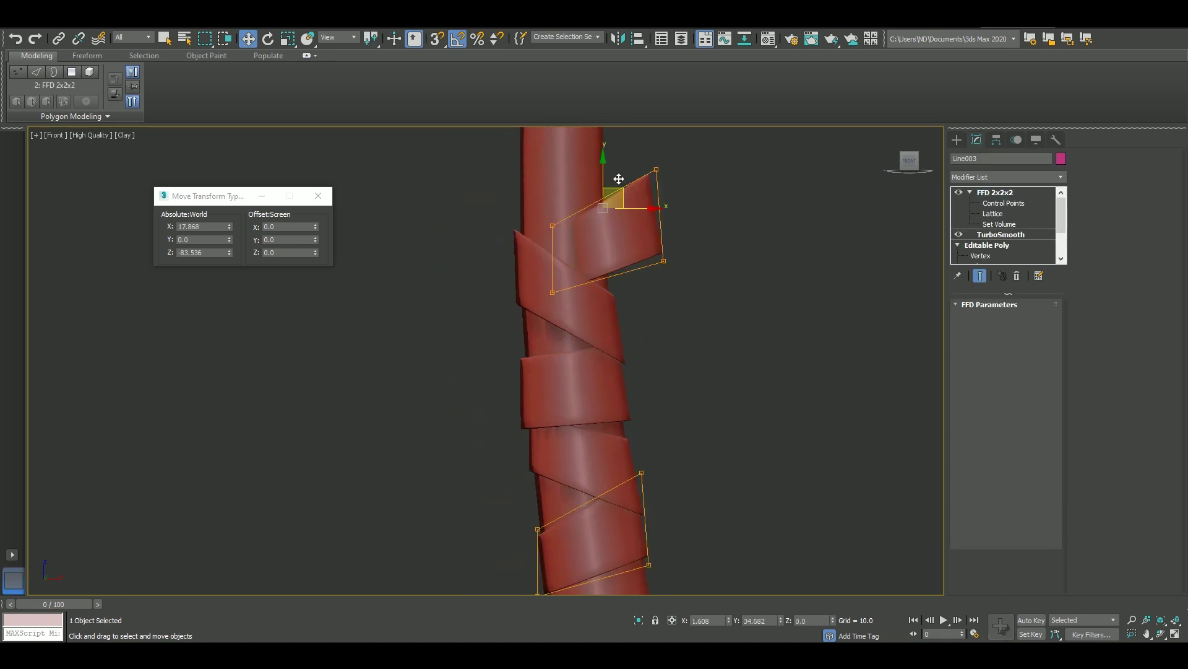
key(Return)
scroll(656, 290, up, 3)
drag(705, 335, 733, 205)
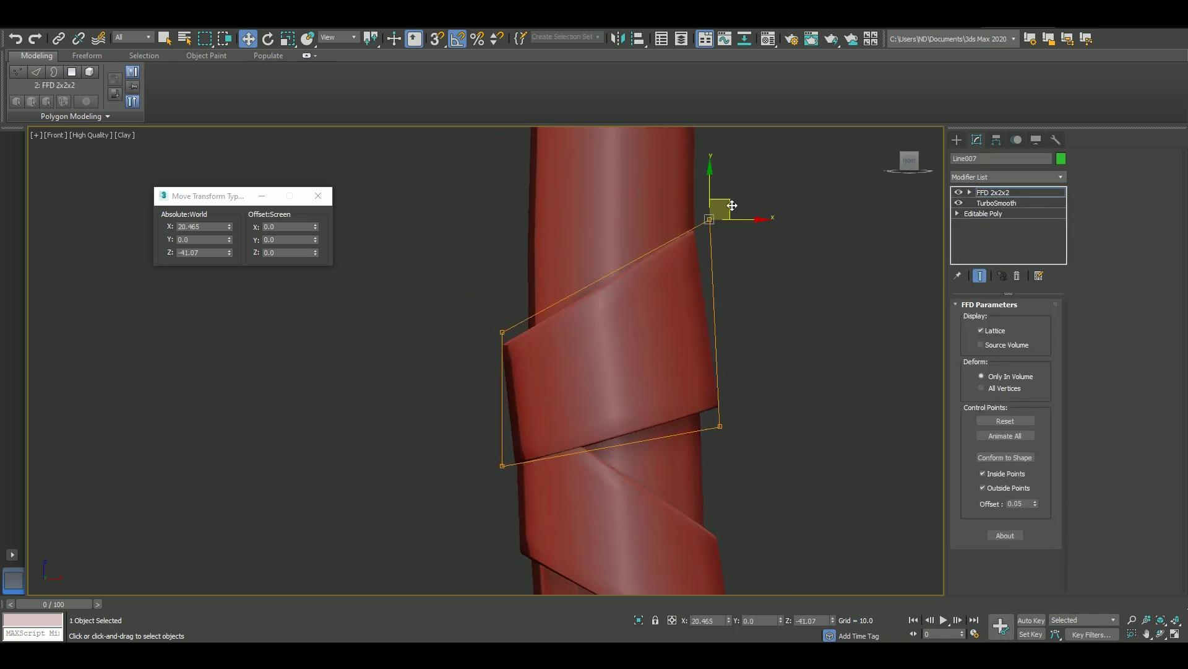
click(502, 466)
drag(518, 450, 514, 502)
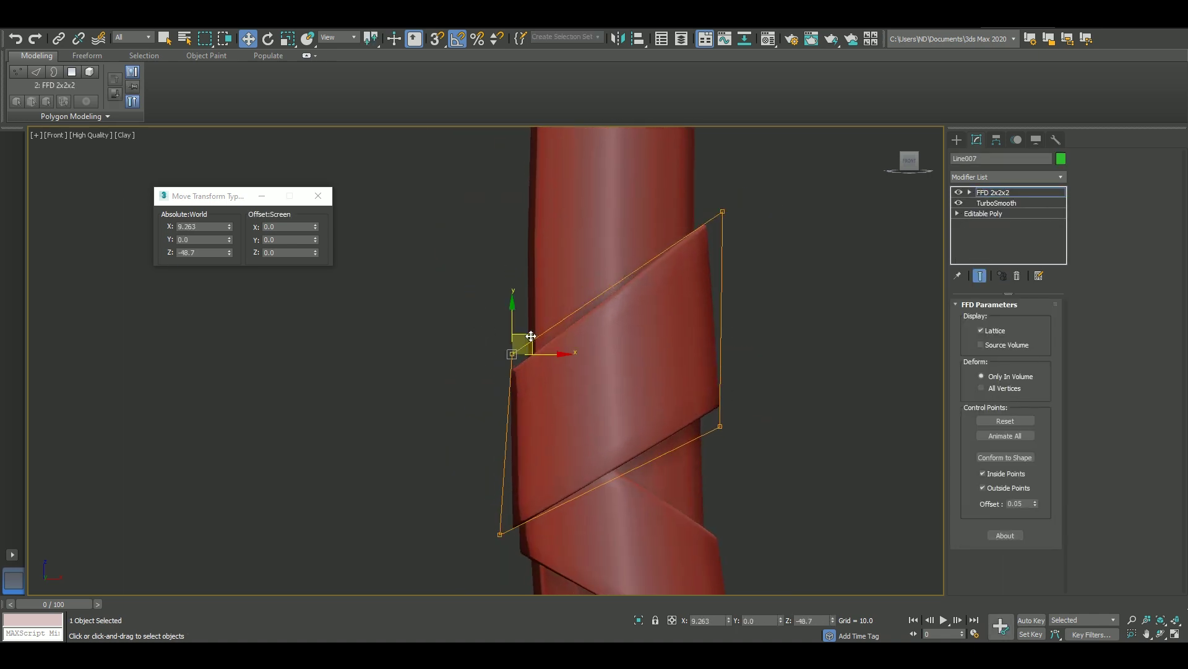
Orbit around the handle to review the spiral wrap bands, then select them all from the front view.
alt+middle_drag(529, 319, 599, 315)
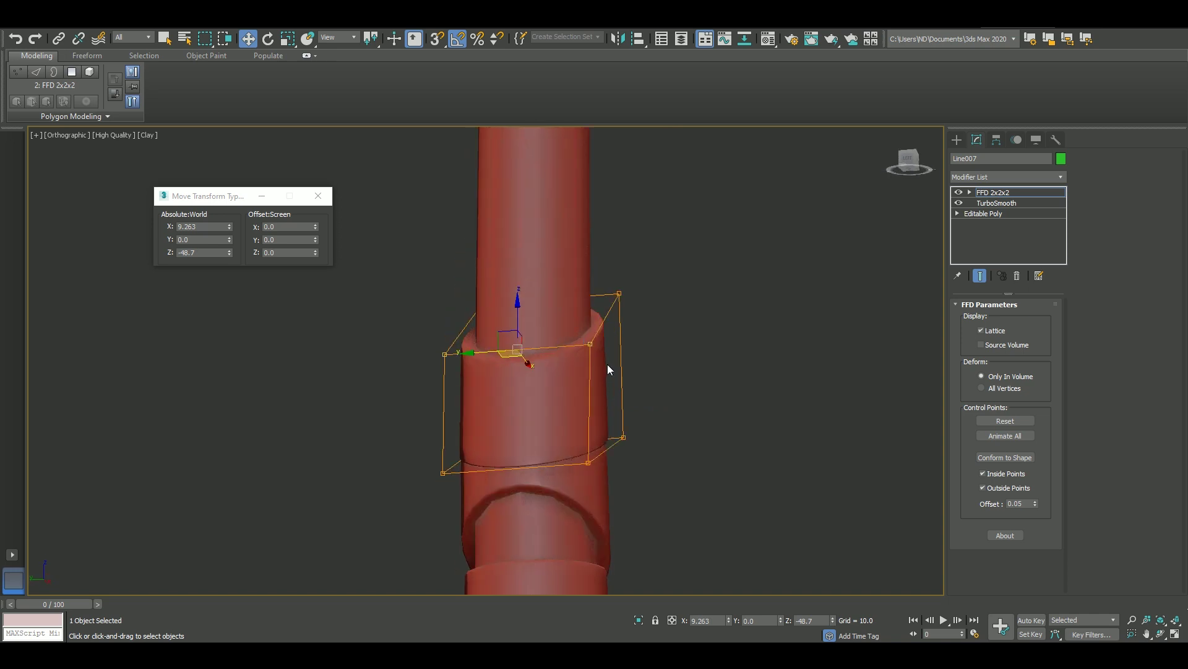
mouse_move(641, 385)
alt+middle_down()
mouse_move(627, 359)
mouse_move(618, 522)
alt+middle_up()
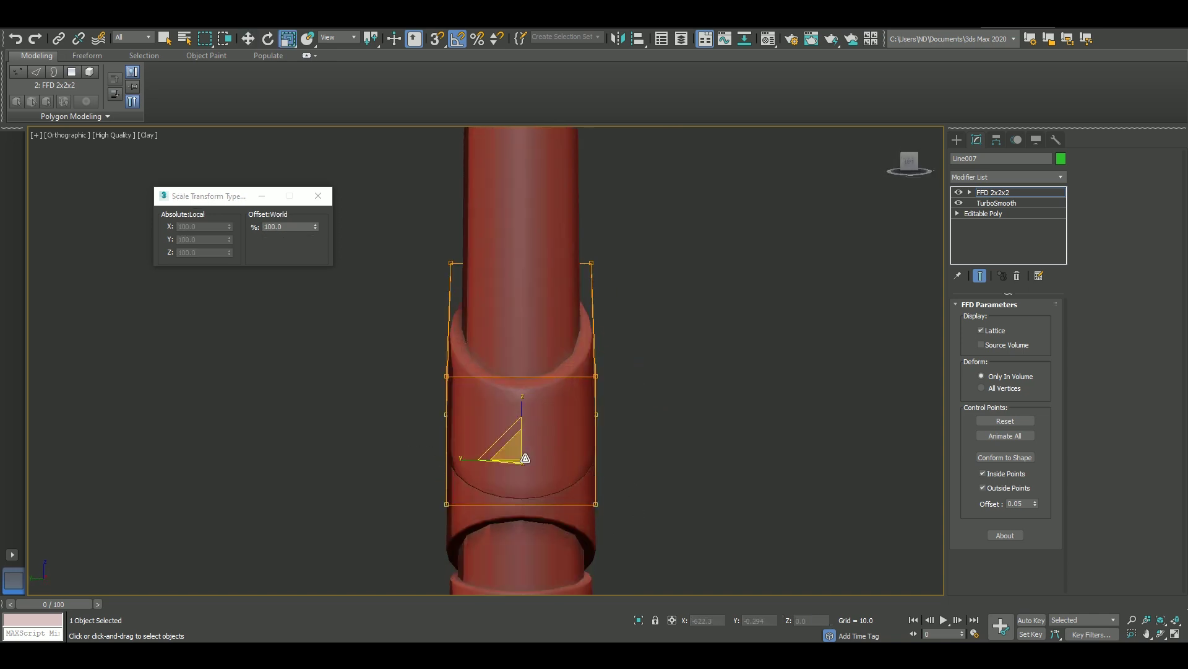
mouse_move(460, 459)
alt+middle_down()
mouse_move(444, 318)
mouse_move(451, 376)
mouse_move(663, 399)
alt+middle_up()
click(463, 328)
mouse_move(463, 328)
alt+middle_down()
mouse_move(551, 382)
mouse_move(531, 440)
mouse_move(638, 352)
mouse_move(491, 387)
mouse_move(472, 340)
mouse_move(587, 383)
mouse_move(637, 354)
mouse_move(636, 336)
mouse_move(596, 328)
alt+middle_up()
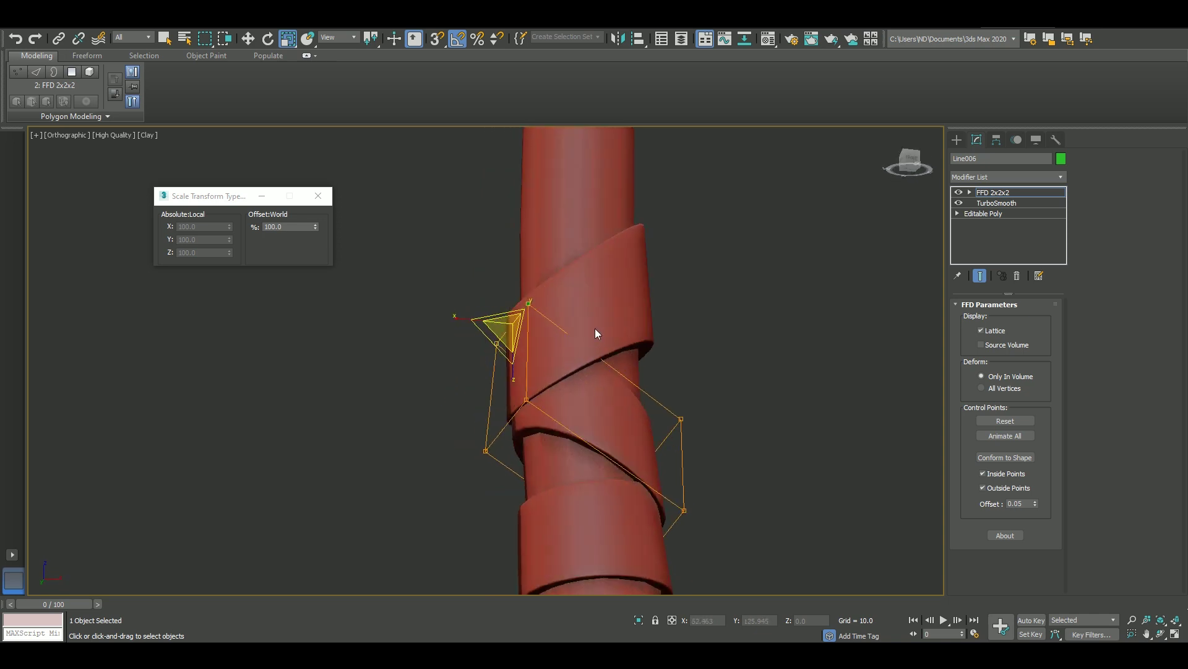
scroll(661, 379, down, 3)
key(ctrl+a)
alt+middle_drag(661, 379, 794, 446)
key(f)
scroll(665, 456, up, 5)
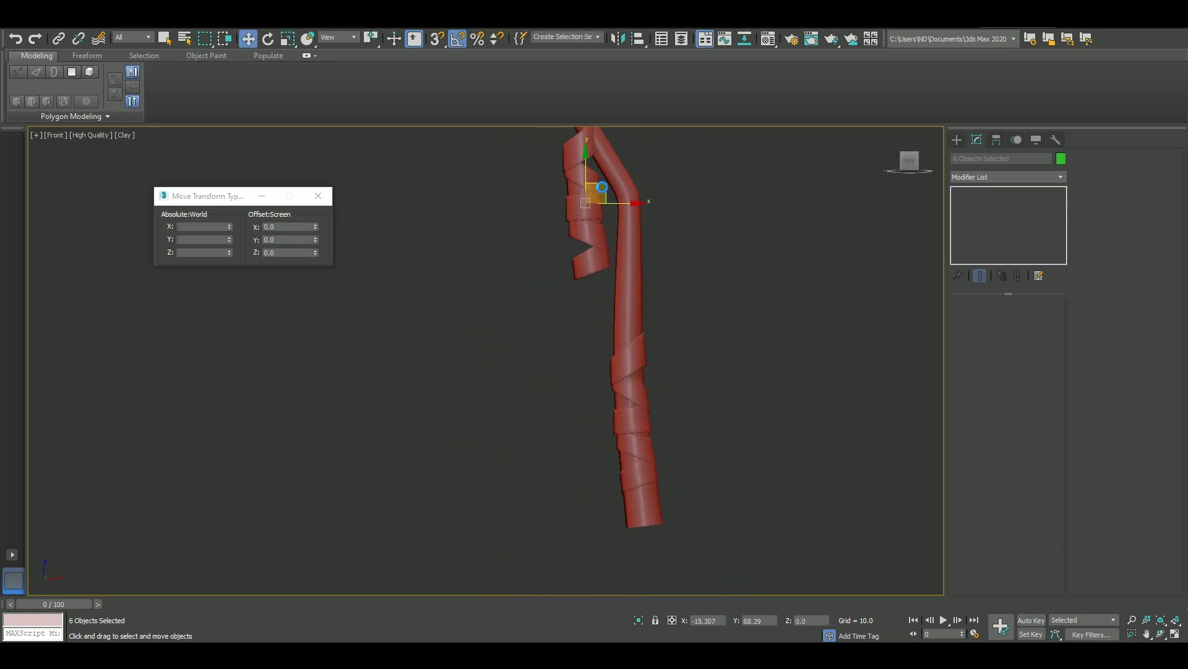
Rotate the wrap band group 195° in Z and move it onto the bent tube.
mouse_move(602, 186)
alt+middle_down()
mouse_move(607, 310)
mouse_move(710, 353)
alt+middle_up()
scroll(607, 309, up, 3)
key(r)
key(f)
scroll(627, 286, up, 5)
key(e)
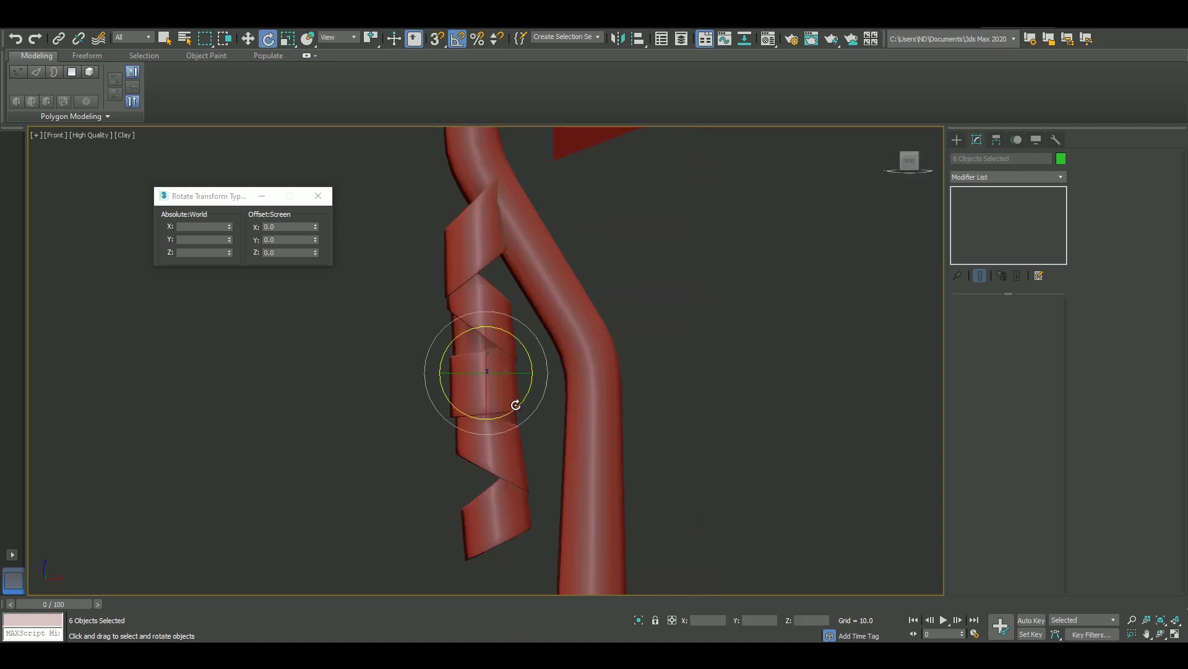
mouse_move(518, 404)
mouse_down()
mouse_move(563, 287)
mouse_move(536, 257)
mouse_up()
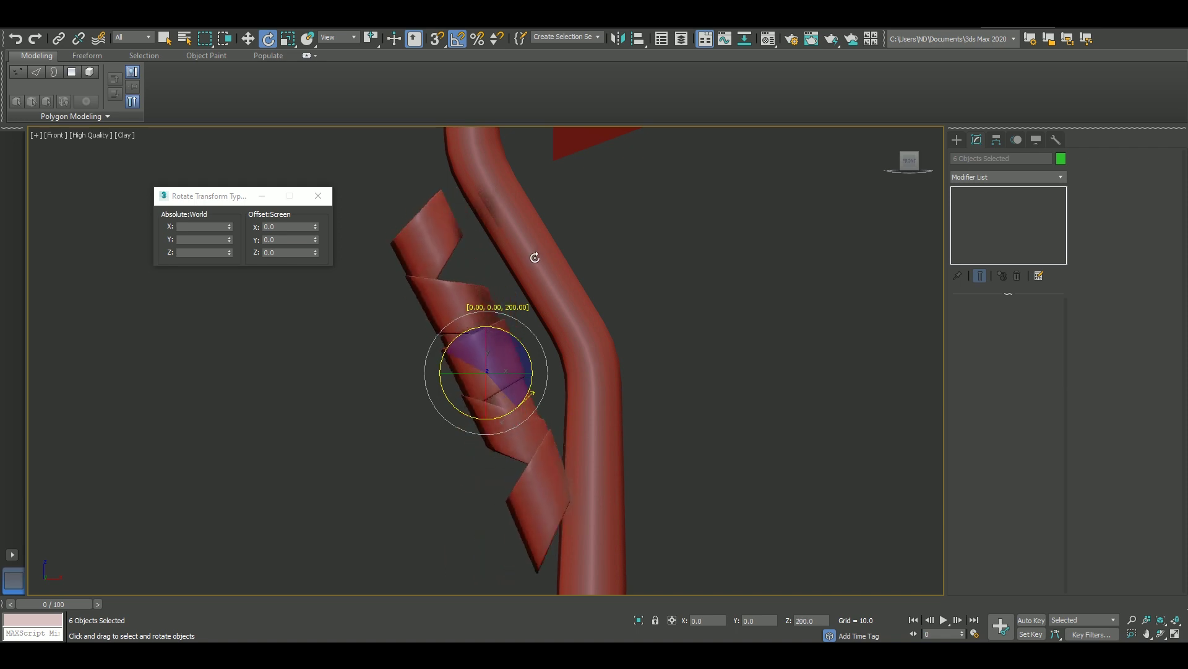
key(w)
drag(507, 357, 568, 303)
Select the top band on the bend and raise its lower lattice edge.
middle_drag(500, 304, 502, 366)
click(545, 291)
scroll(544, 291, up, 3)
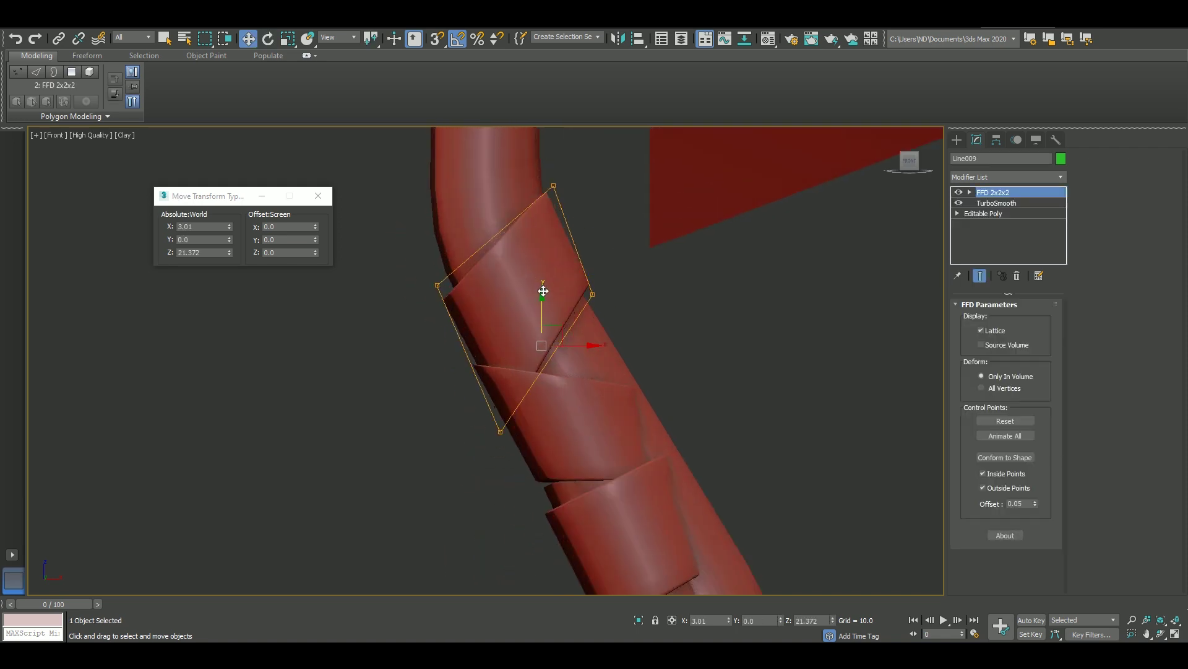
middle_drag(547, 507, 509, 418)
mouse_move(510, 418)
mouse_down()
mouse_move(569, 489)
mouse_move(504, 344)
mouse_up()
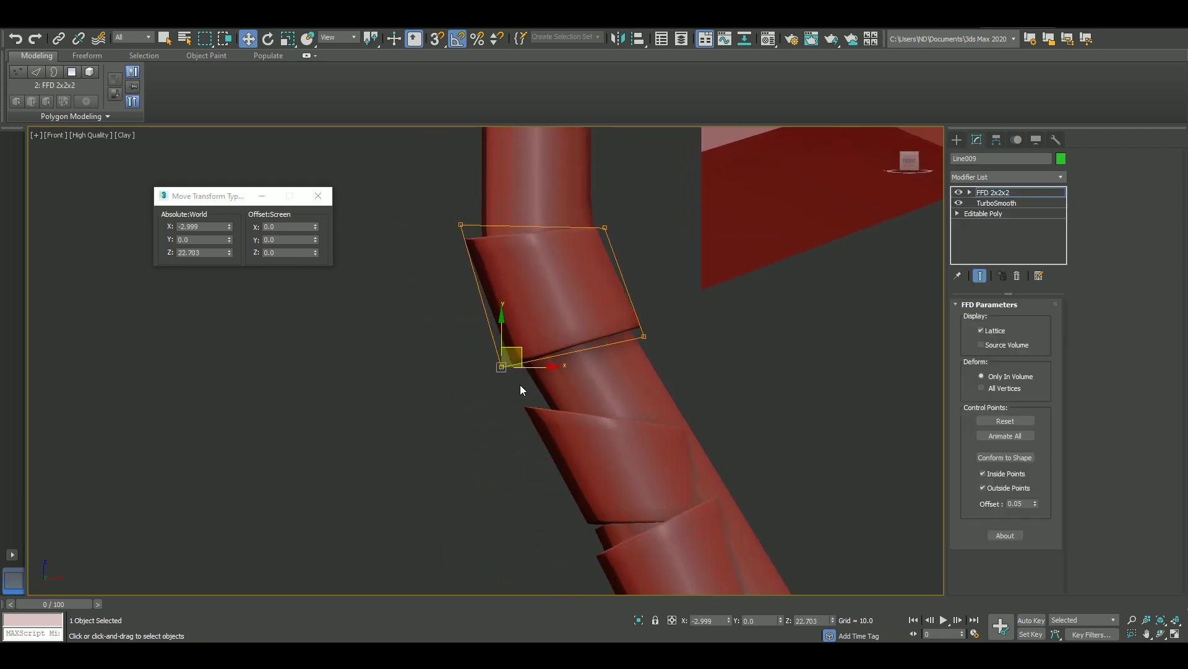
middle_drag(520, 387, 520, 334)
Replace Line009's FFD 2x2x2 with an FFD 3x3x3 and bend its points along the curve.
right_click(991, 192)
click(998, 209)
click(983, 177)
click(972, 200)
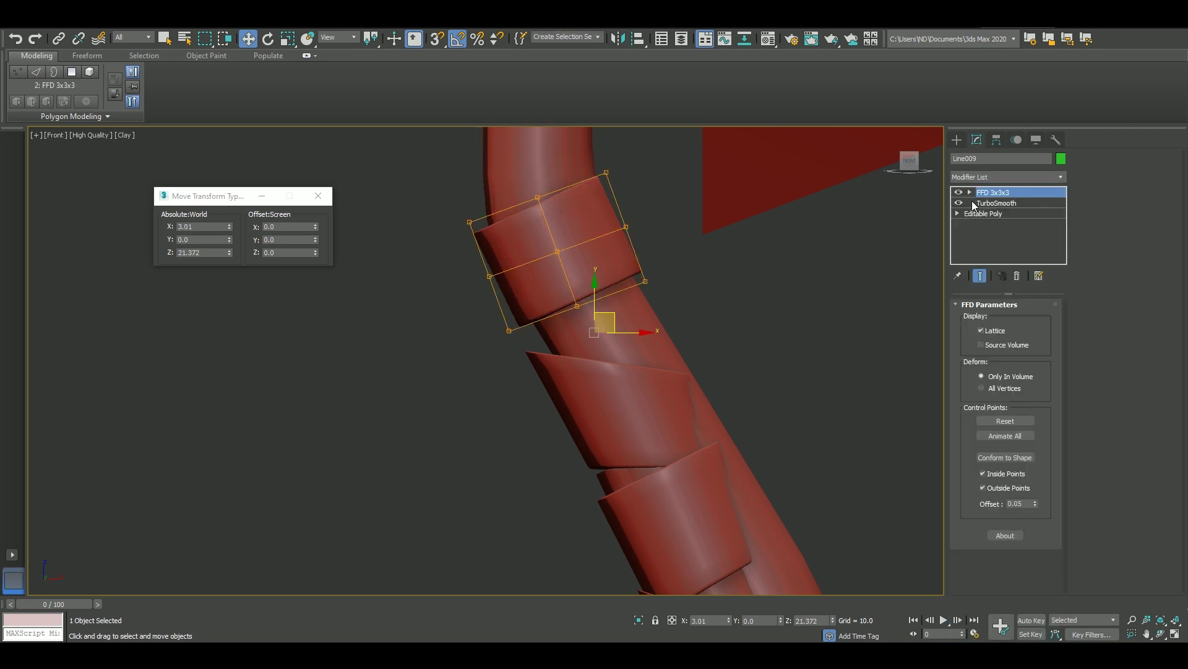
key(1)
middle_drag(500, 228, 543, 268)
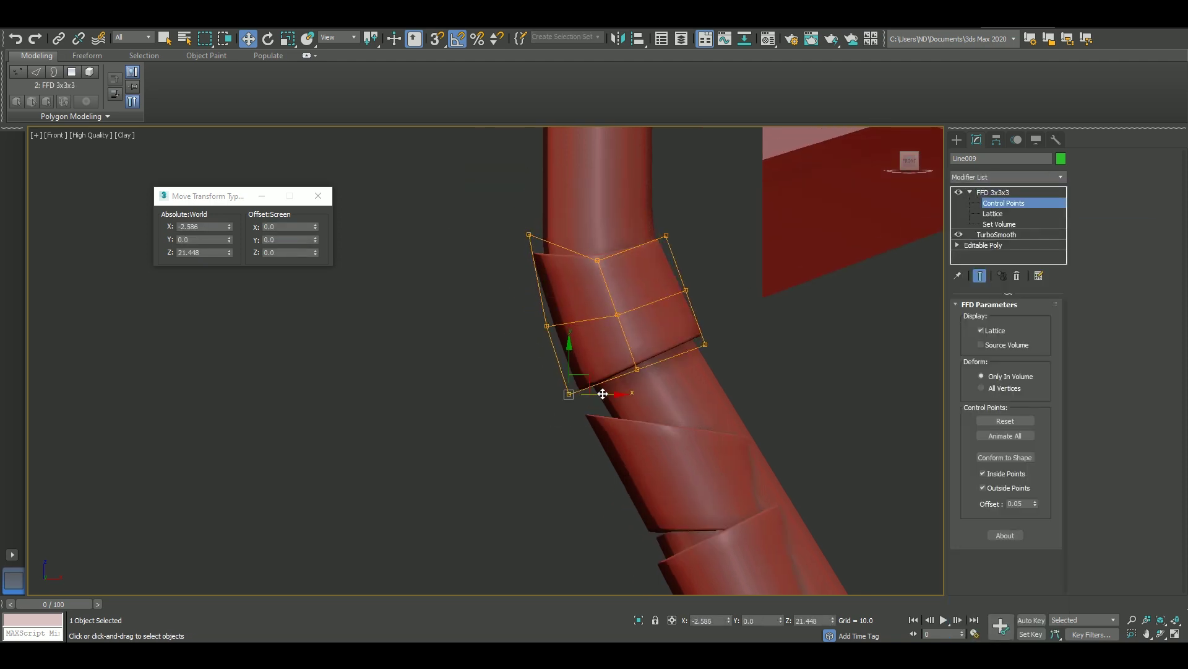
Move the next band up the tube and raise its lower-left and lower-right corners.
middle_drag(689, 218, 675, 346)
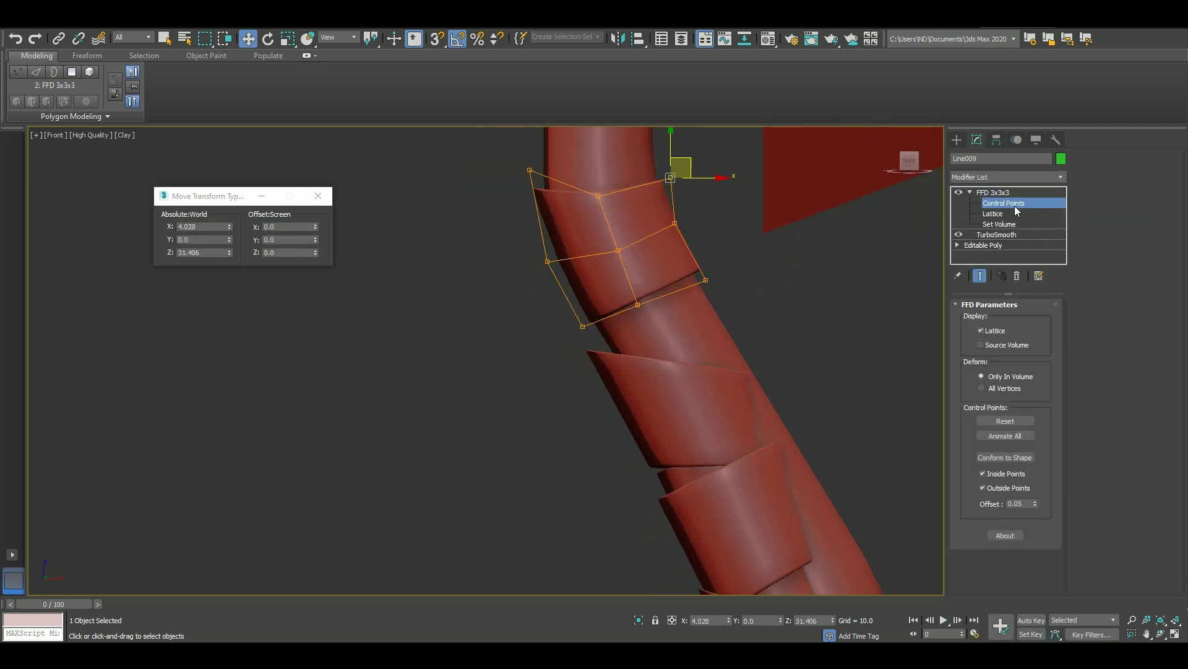
click(674, 353)
drag(674, 353, 689, 331)
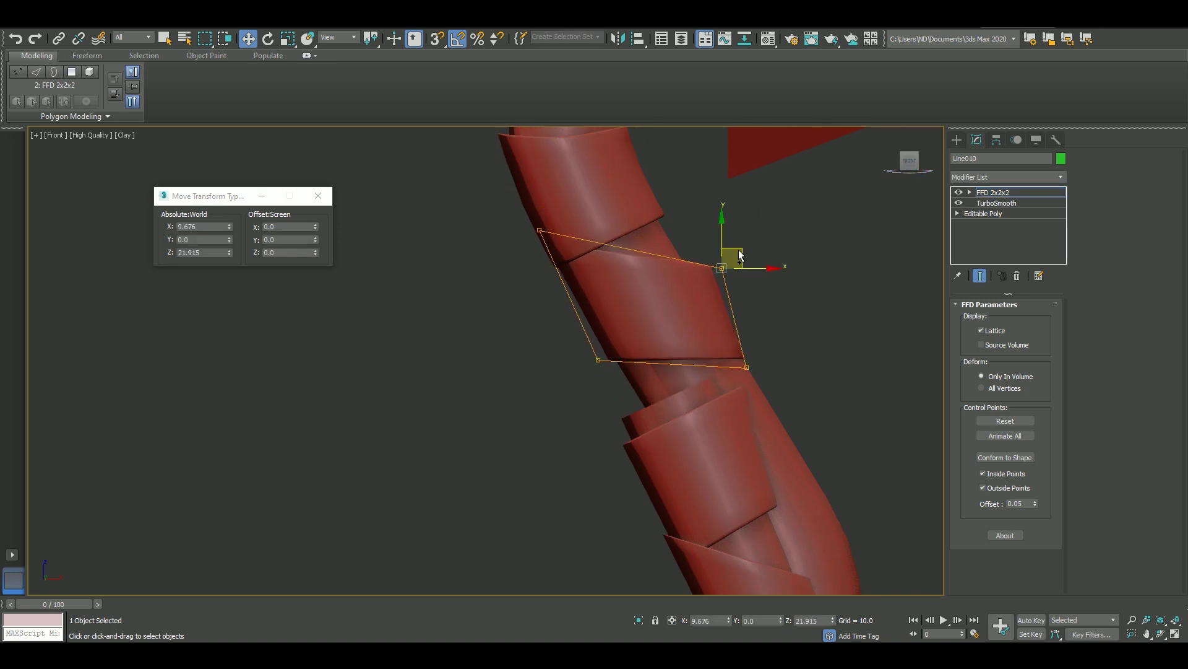
drag(761, 359, 739, 302)
drag(615, 342, 597, 305)
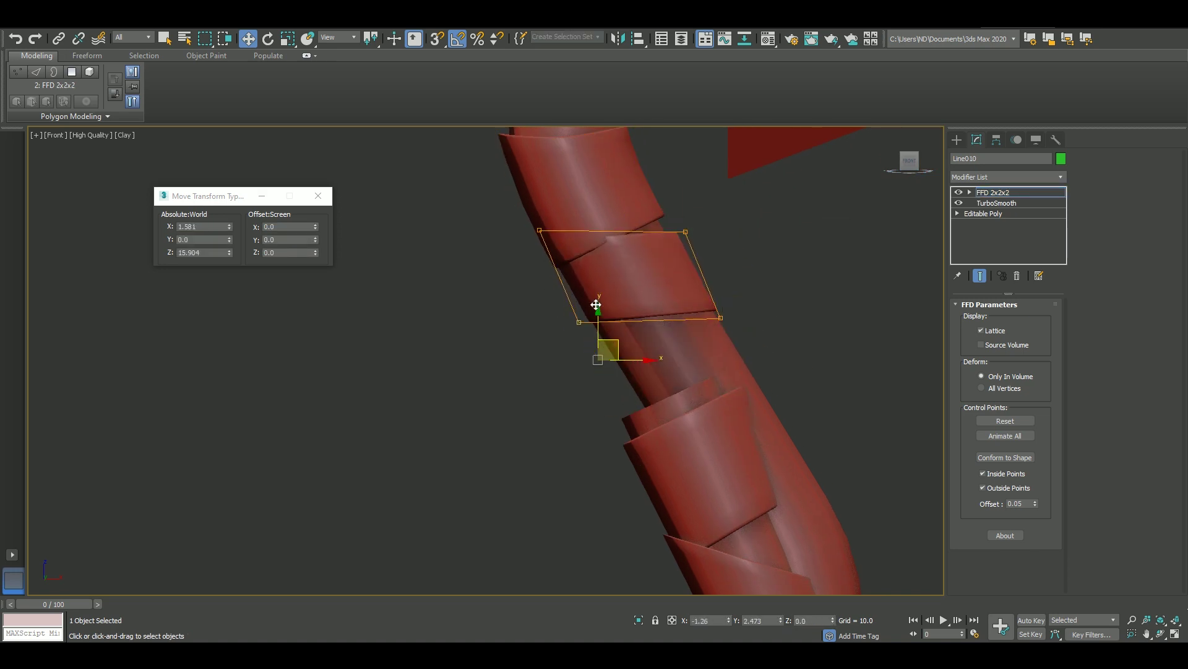
middle_drag(701, 440, 687, 364)
Move two more bands up onto the bend and reshape their FFD 2x2x2 lattices.
key(F4)
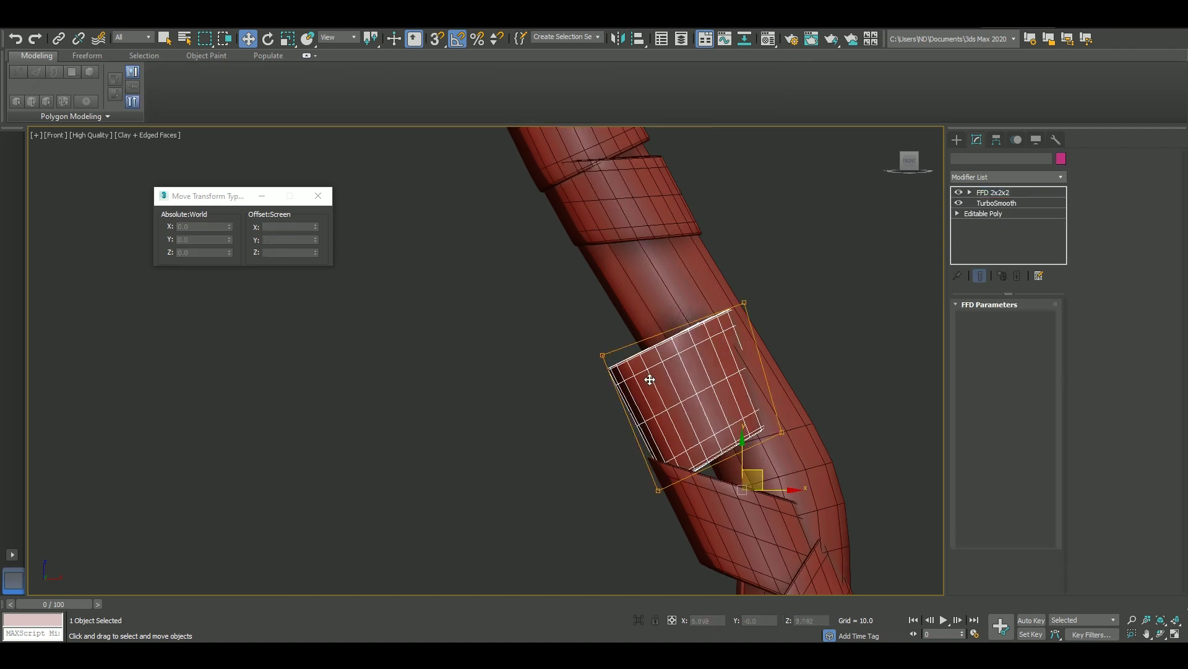
drag(684, 502, 673, 429)
drag(734, 231, 699, 217)
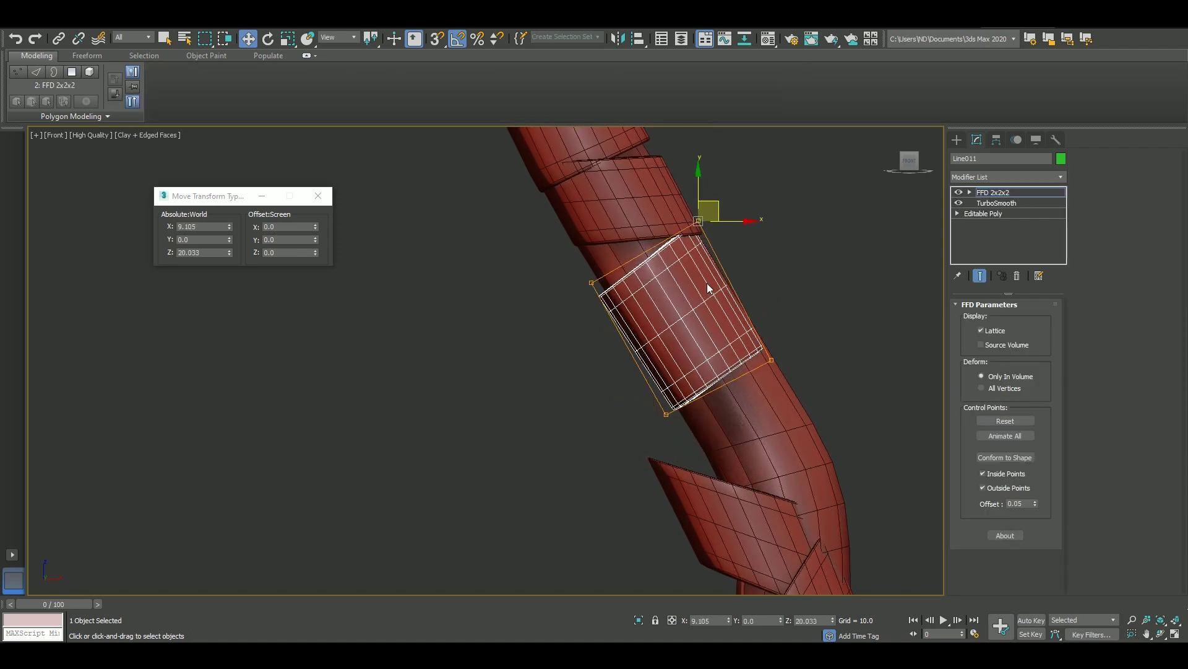
drag(772, 361, 742, 304)
click(592, 281)
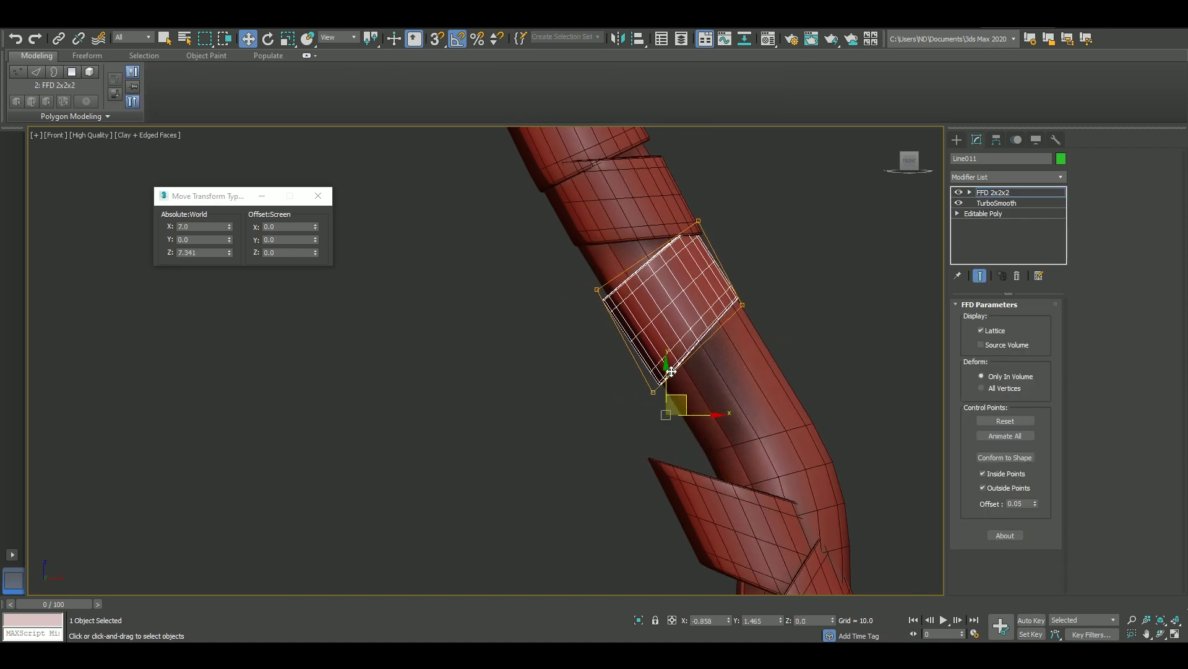
click(743, 411)
middle_drag(824, 591, 796, 525)
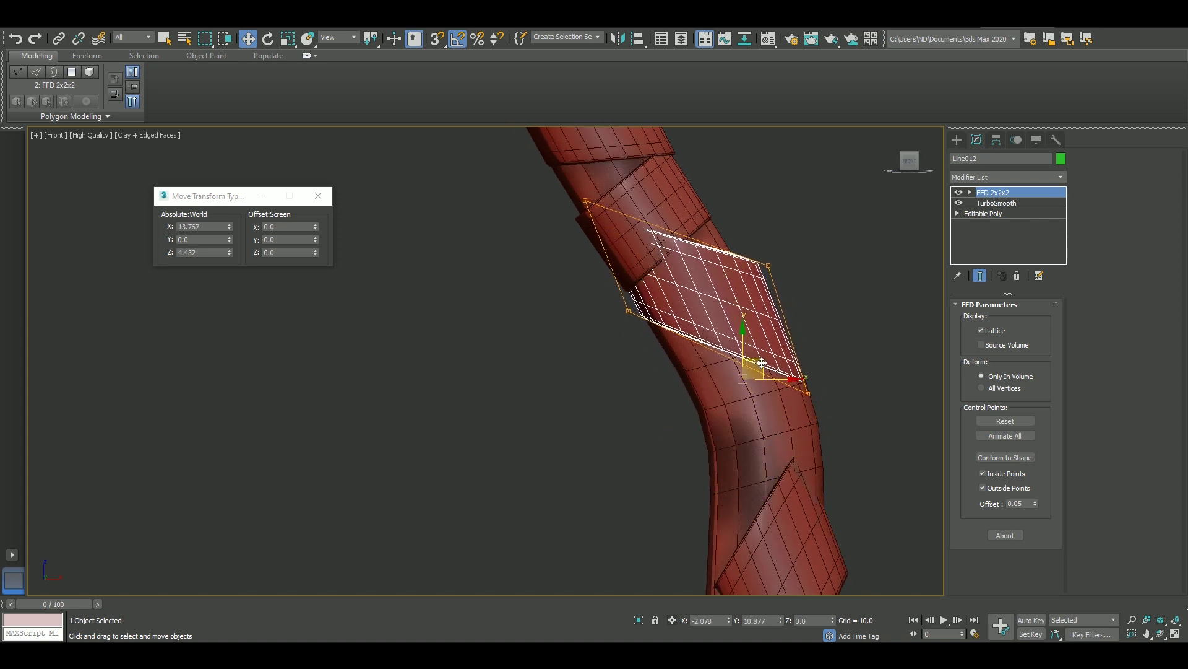
drag(796, 525, 826, 362)
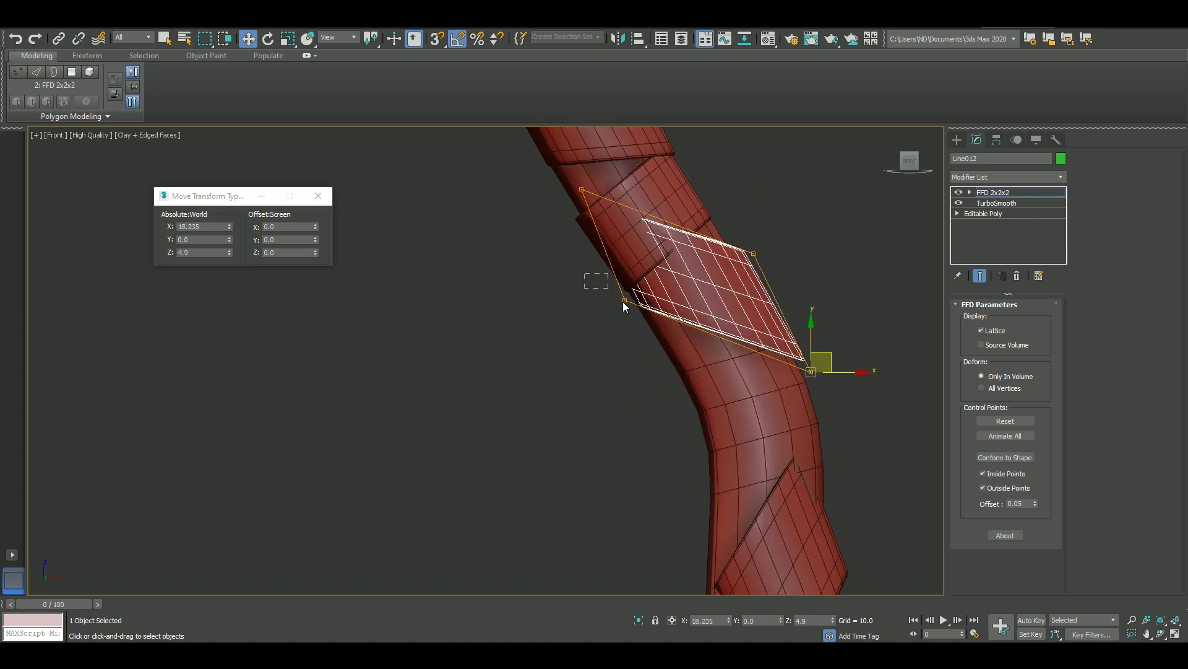
Shift the next band's lattice to fit the bend, cancelling an accidental copy.
middle_drag(594, 187, 737, 347)
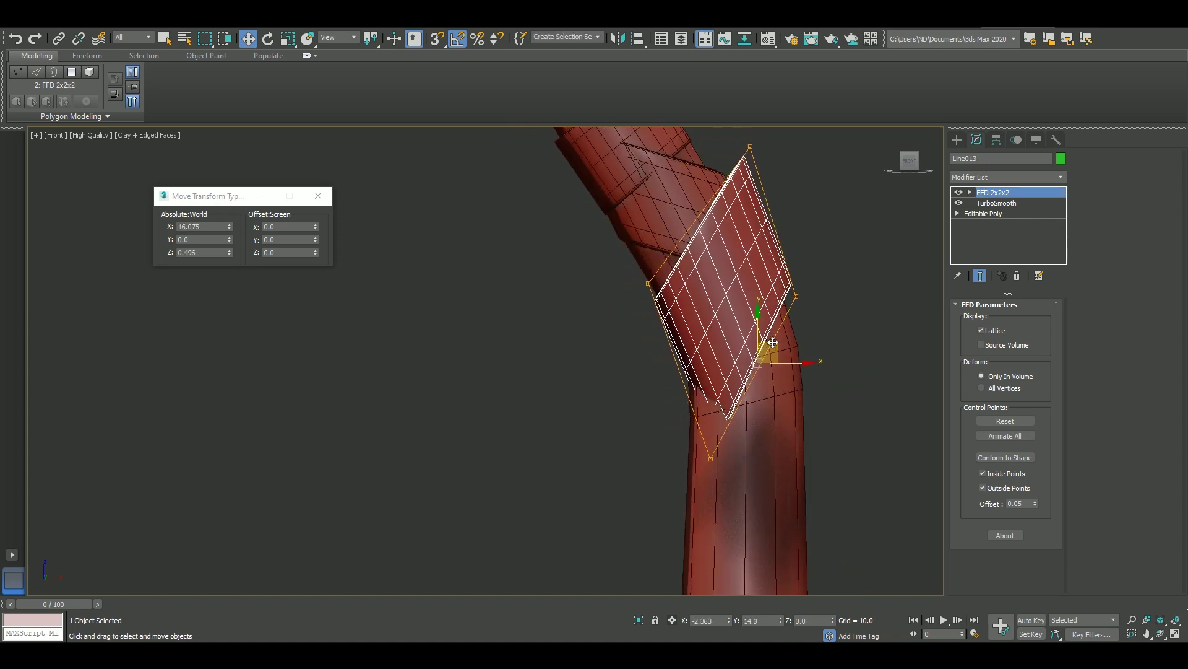
click(734, 363)
scroll(734, 363, up, 3)
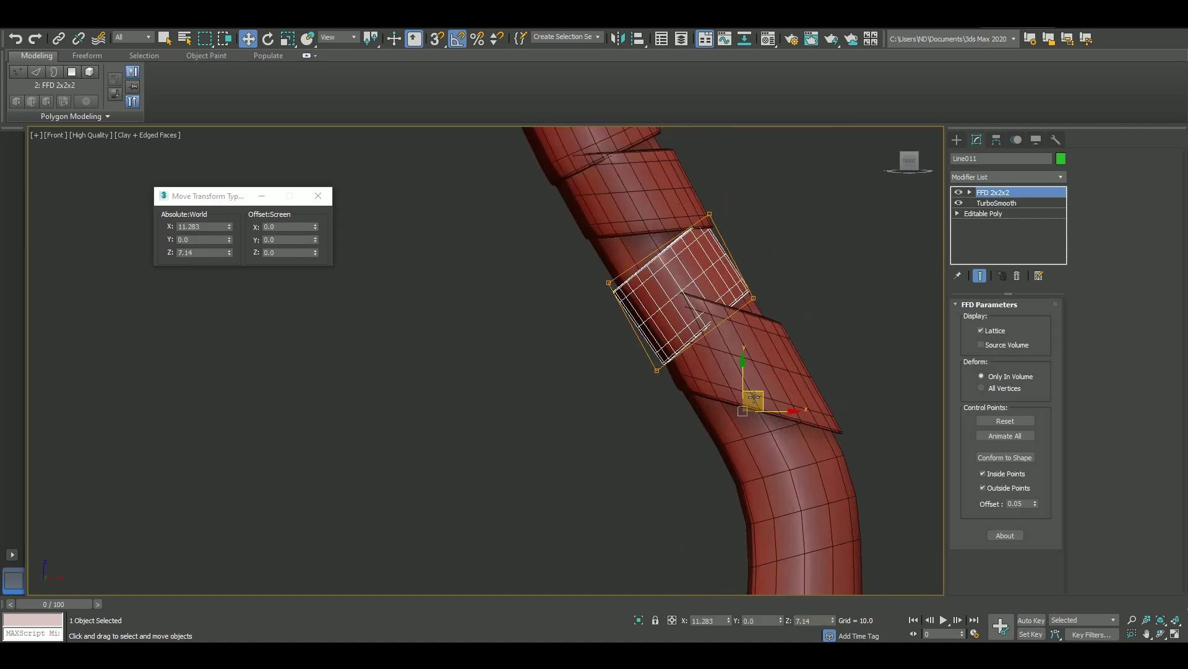
shift+drag(752, 396, 773, 463)
key(Escape)
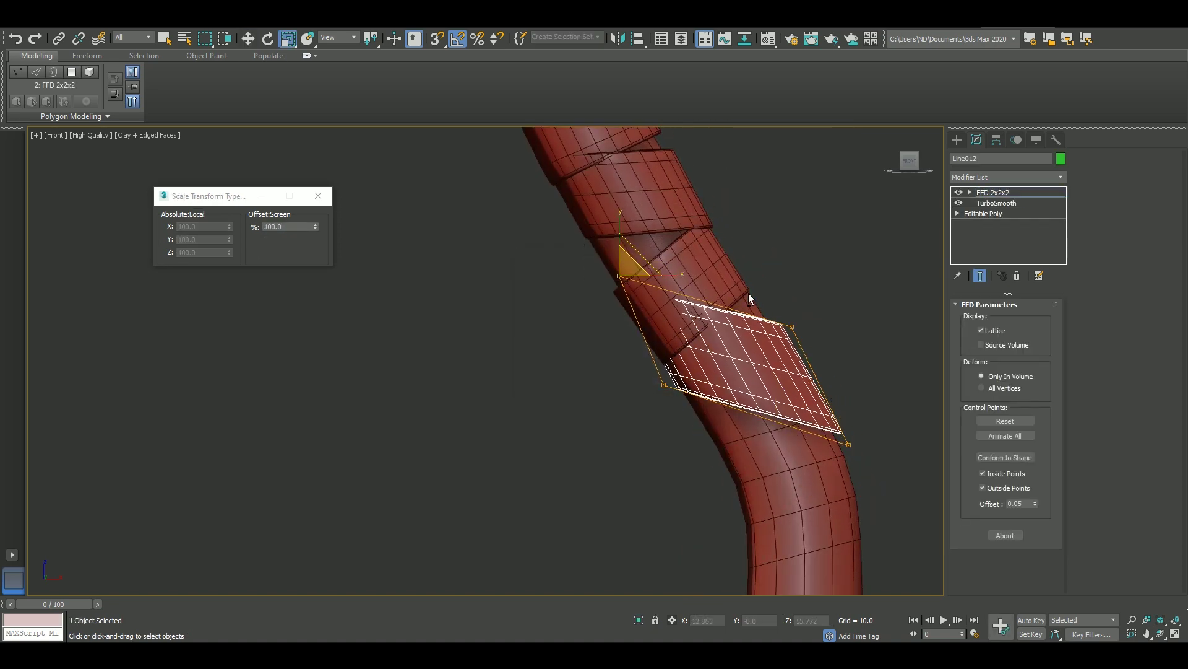
alt+middle_drag(749, 292, 564, 279)
mouse_move(561, 387)
alt+middle_down()
mouse_move(797, 335)
mouse_move(712, 334)
alt+middle_up()
click(665, 343)
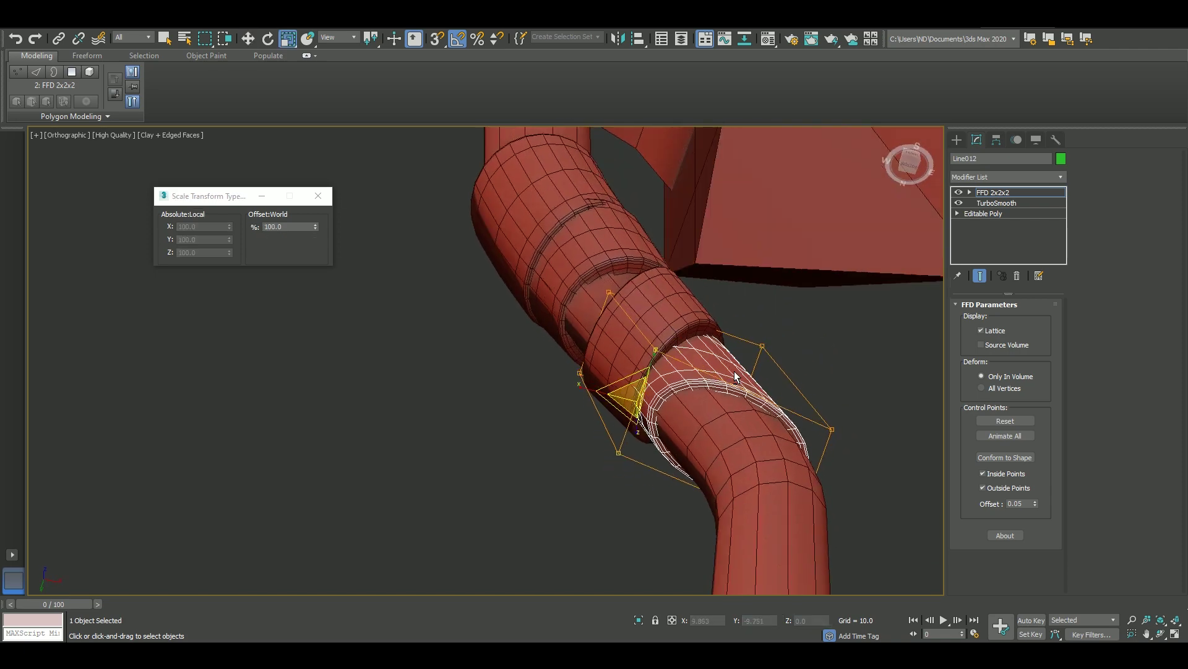
Check the wrap bands one by one, then view the whole scythe from the front.
mouse_move(658, 353)
alt+middle_down()
mouse_move(716, 304)
mouse_move(693, 322)
mouse_move(715, 318)
mouse_move(742, 235)
alt+middle_up()
click(715, 305)
click(715, 317)
click(712, 309)
click(732, 269)
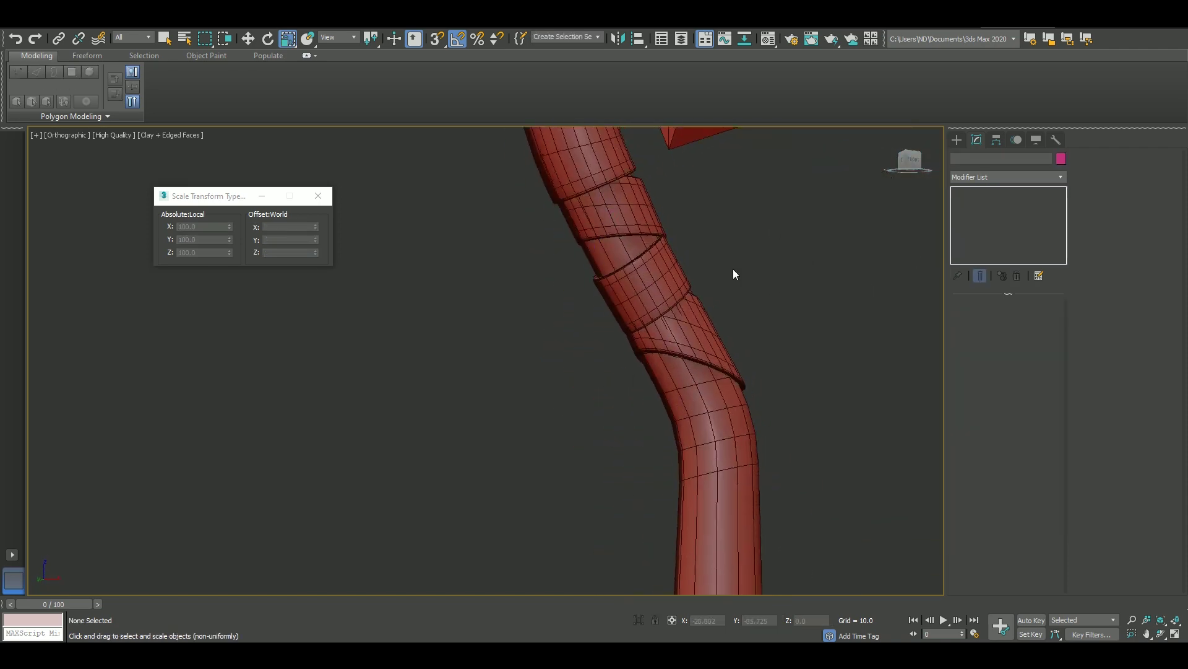
scroll(722, 329, down, 5)
key(f)
scroll(676, 317, down, 4)
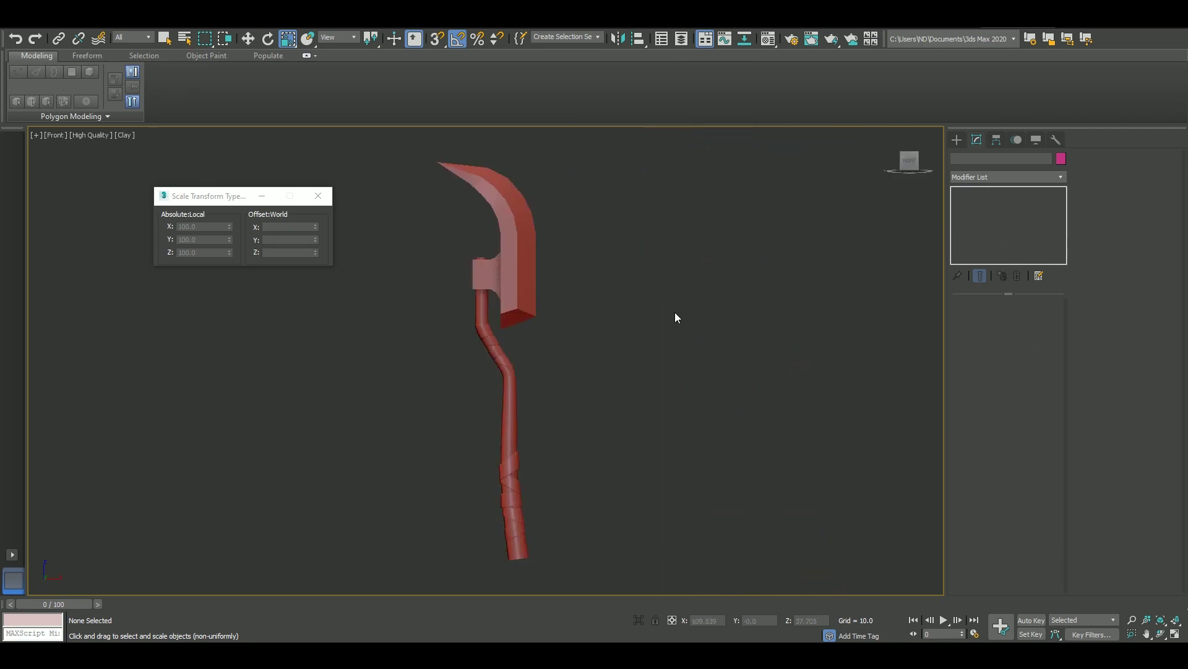
scroll(634, 334, up, 5)
Shift+Move a band up the handle to clone one more wrap band.
click(634, 340)
scroll(633, 339, up, 2)
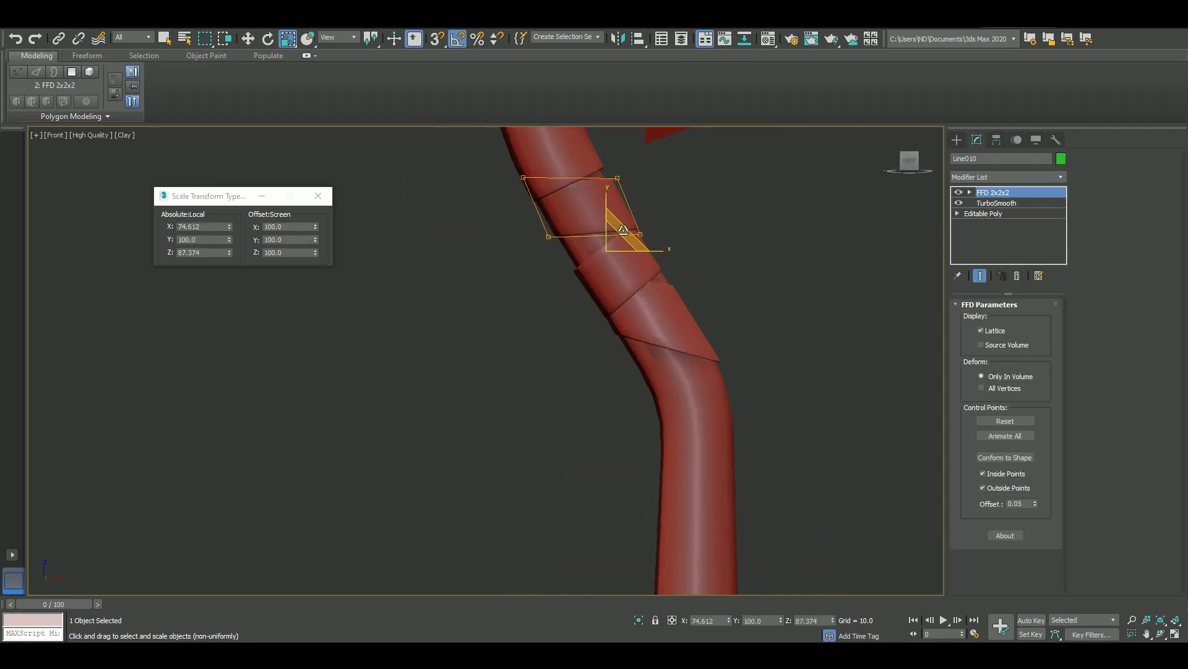
key(w)
click(625, 290)
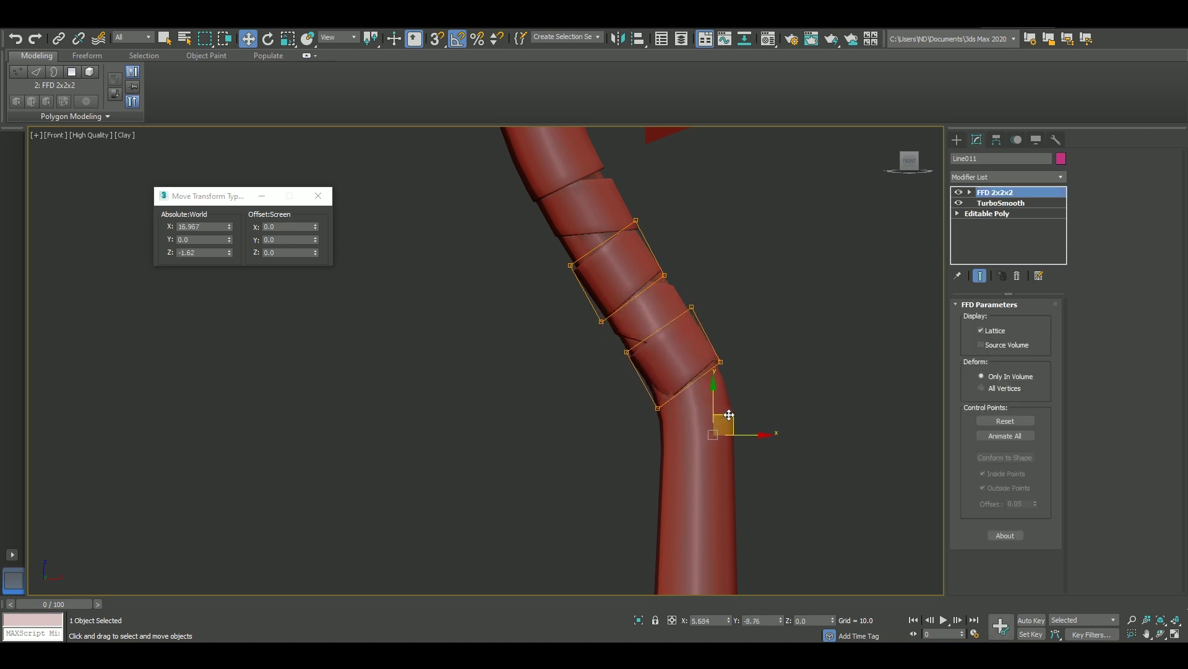
shift+drag(730, 415, 730, 383)
click(605, 381)
scroll(761, 312, up, 2)
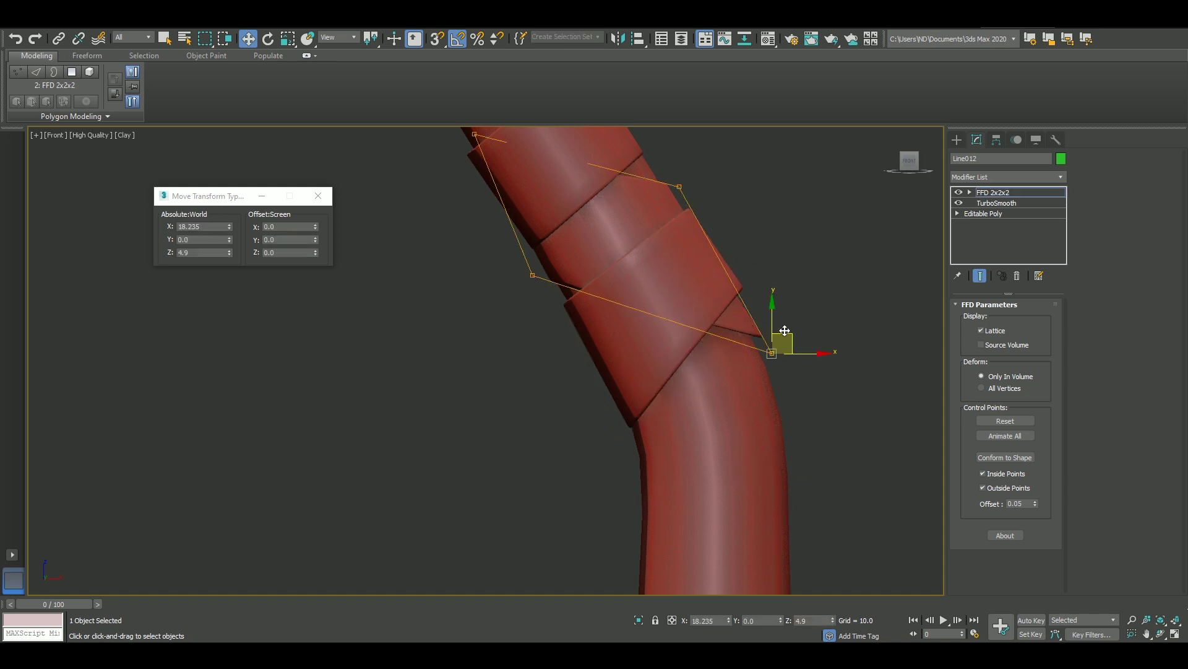
Deselect the band and select every object in the scene.
scroll(747, 285, down, 3)
scroll(748, 286, down, 3)
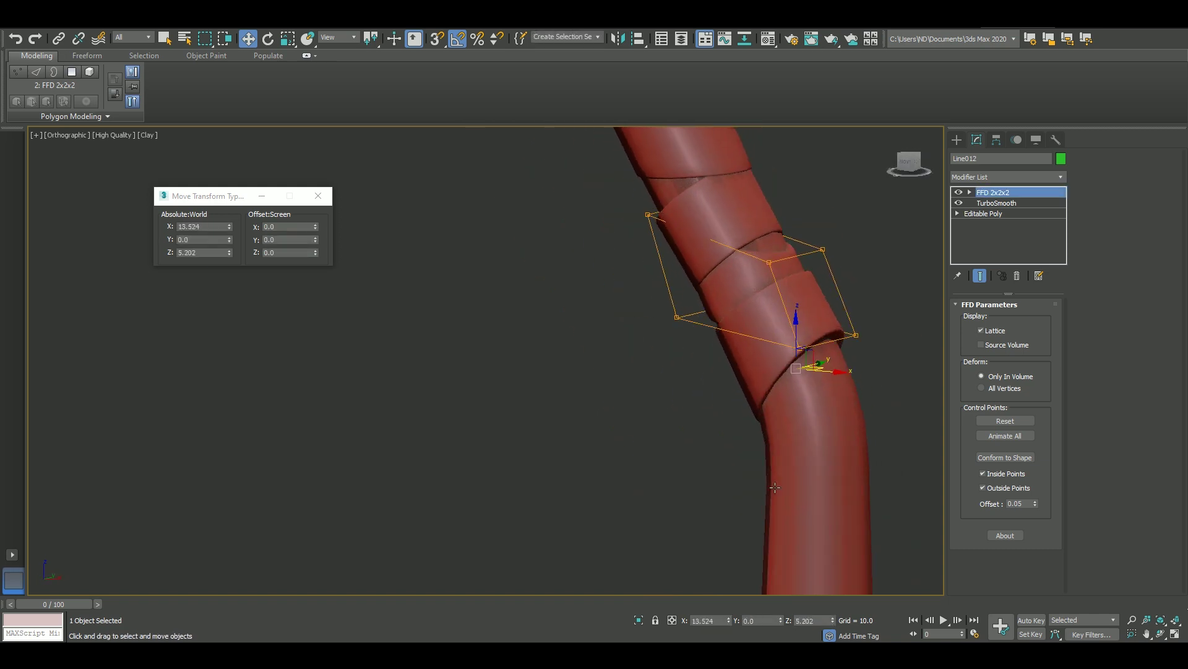
click(582, 355)
scroll(619, 420, down, 3)
key(ctrl+a)
Select the scythe blade and add a TurboSmooth modifier.
key(f)
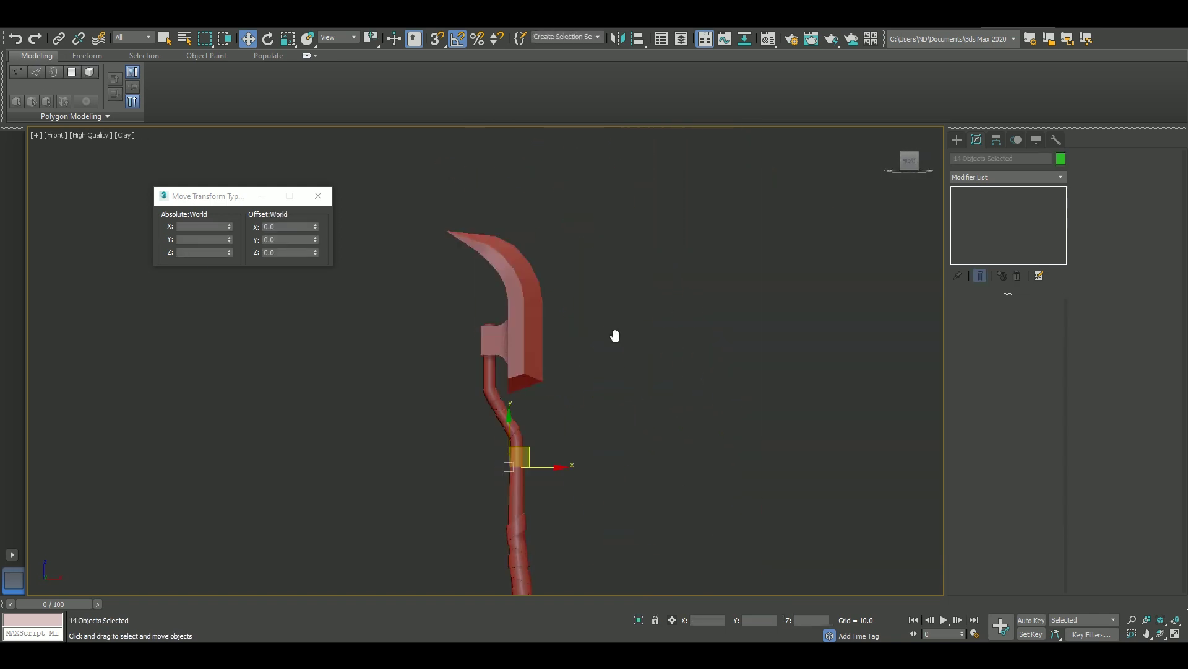
scroll(615, 334, up, 4)
click(594, 300)
click(978, 177)
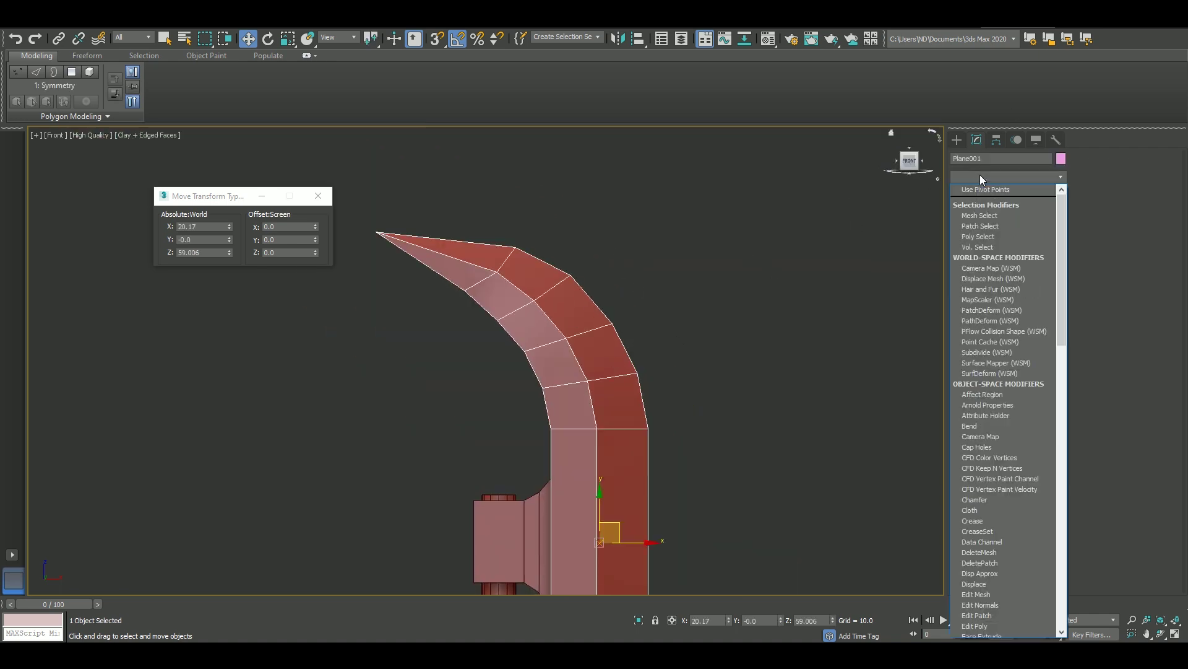
scroll(983, 432, down, 5)
click(983, 427)
At Editable Poly Vertex level, select the vertices along the blade edge.
mouse_move(898, 266)
alt+middle_down()
mouse_move(801, 252)
mouse_move(705, 278)
mouse_move(809, 257)
alt+middle_up()
key(F4)
click(973, 224)
scroll(547, 253, up, 3)
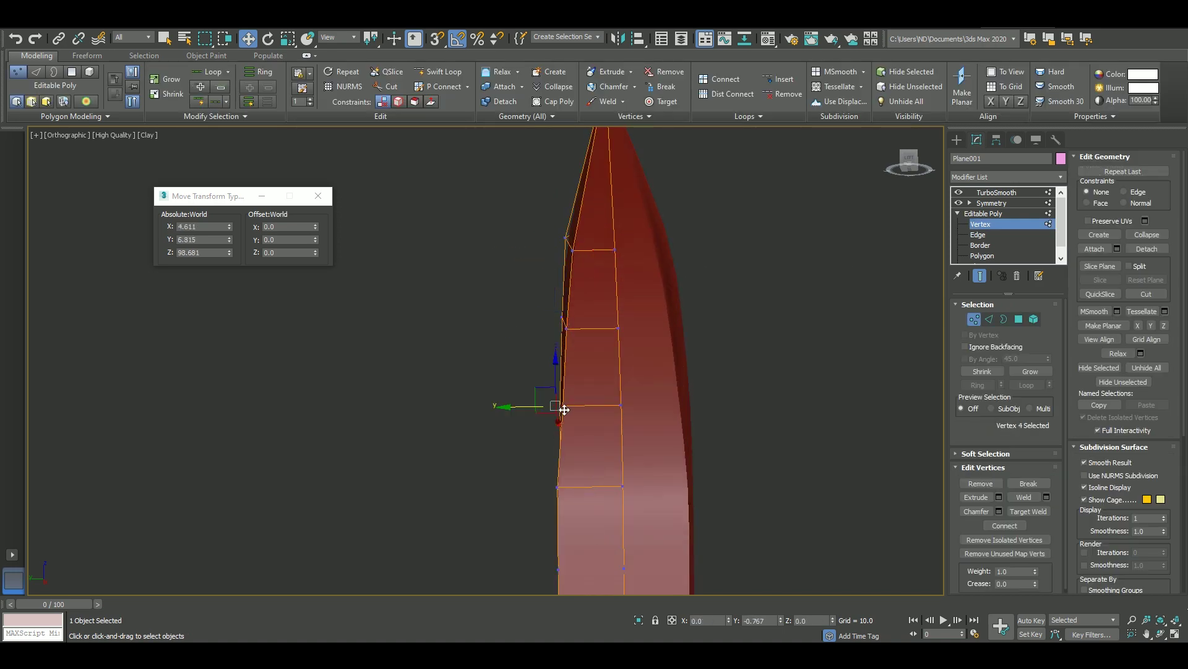
alt+middle_drag(564, 410, 557, 372)
drag(520, 235, 595, 346)
mouse_move(557, 372)
alt+middle_down()
mouse_move(553, 333)
mouse_move(547, 388)
mouse_move(595, 329)
mouse_move(557, 358)
mouse_move(547, 440)
mouse_move(605, 457)
mouse_move(648, 438)
mouse_move(630, 333)
alt+middle_up()
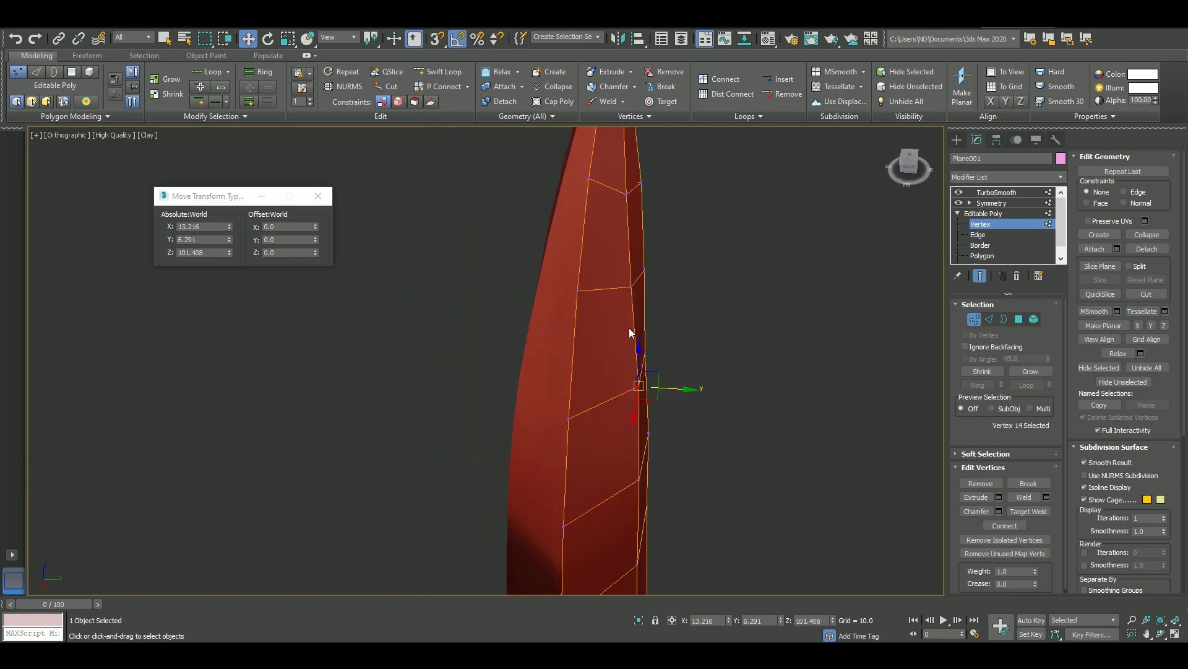
ctrl+click(632, 286)
In Left view, pull the blade-tip vertices inward to thin the tip.
mouse_move(636, 239)
alt+middle_down()
mouse_move(545, 318)
mouse_move(592, 357)
alt+middle_up()
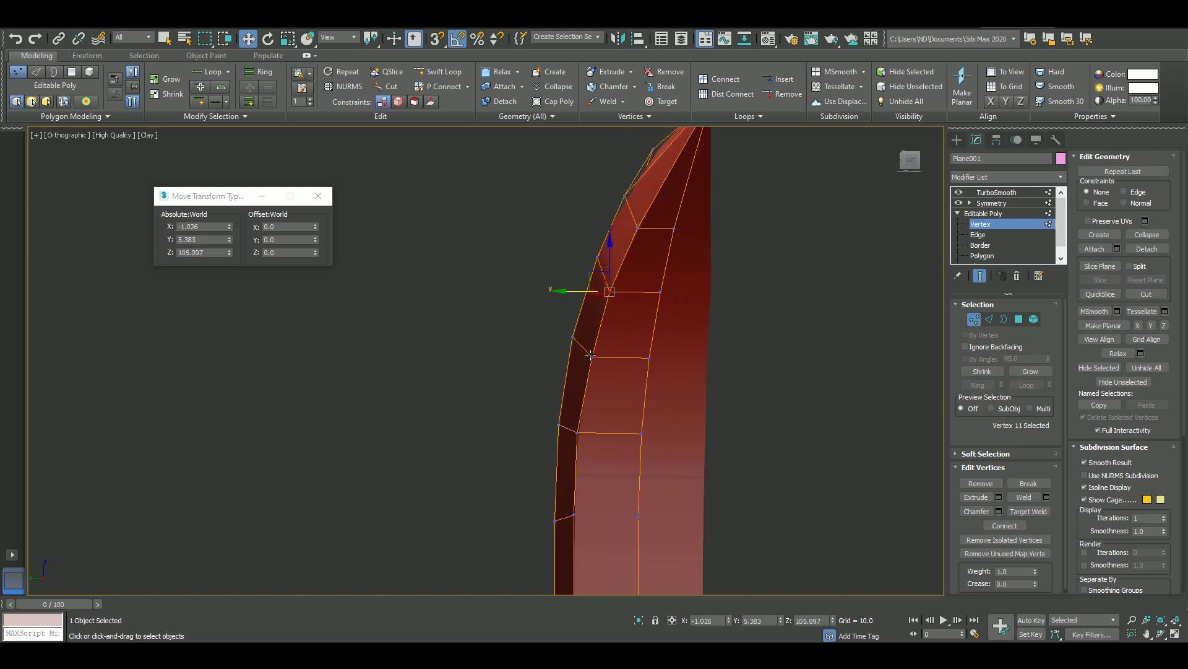
key(l)
scroll(578, 396, up, 8)
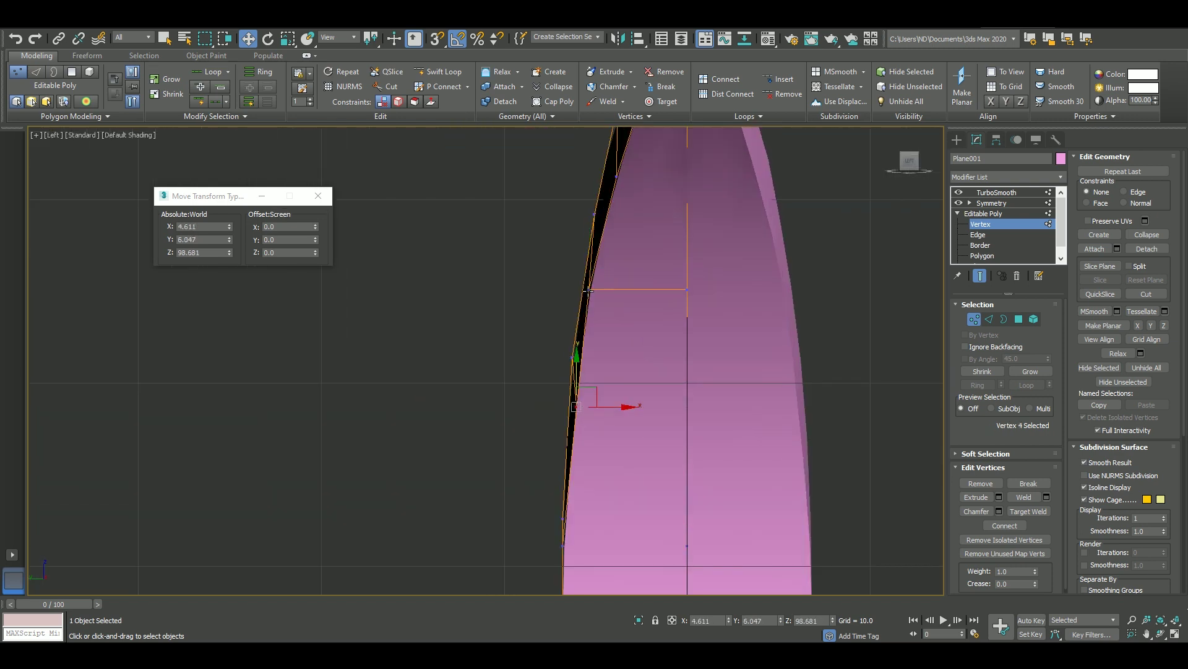
ctrl+click(606, 319)
middle_drag(615, 289, 633, 248)
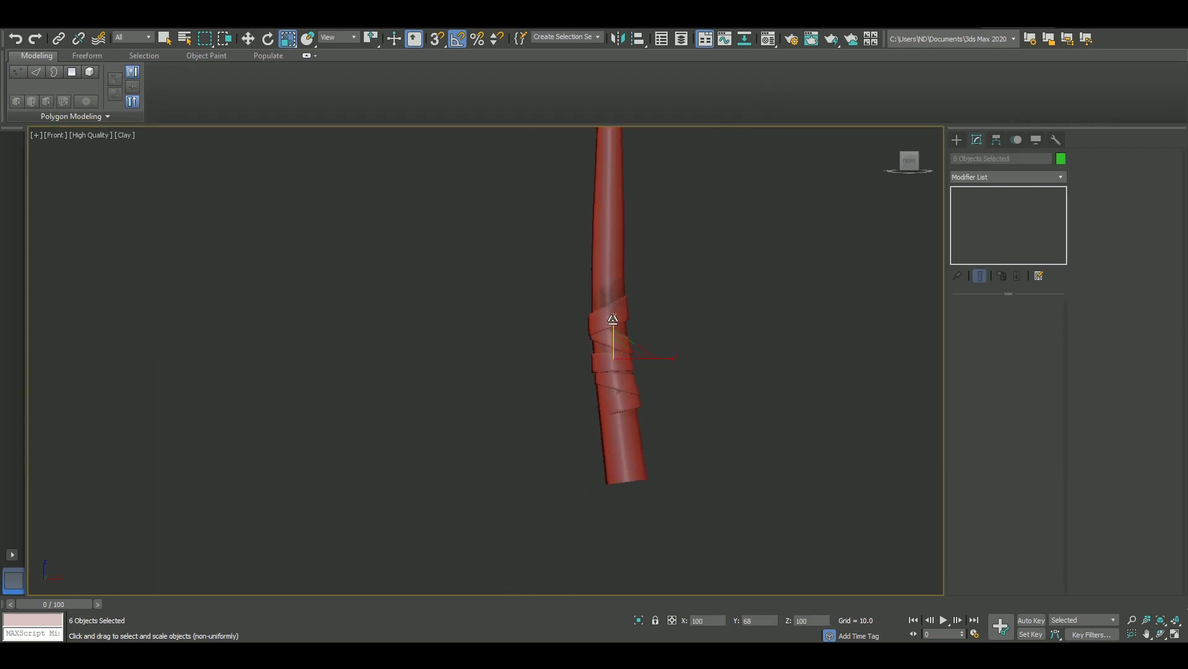
Add an FFD 2x2x2 to the ribbon bands and stretch and compress its lattice points.
scroll(609, 357, up, 5)
click(1060, 177)
click(990, 434)
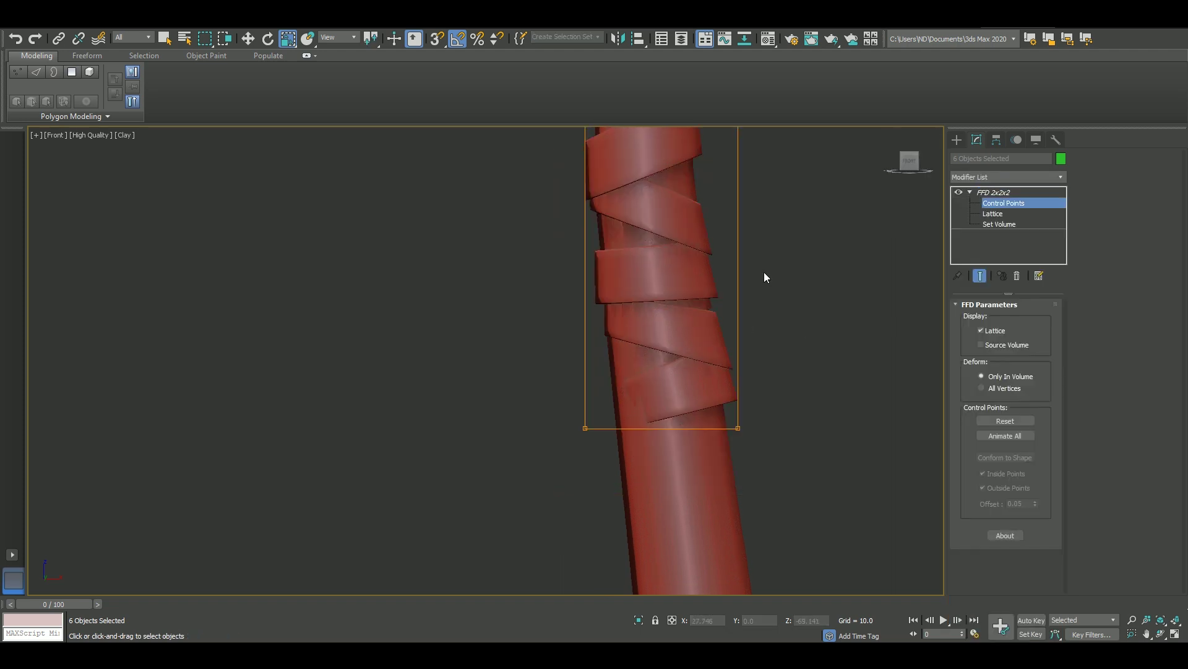
drag(682, 418, 756, 363)
click(994, 192)
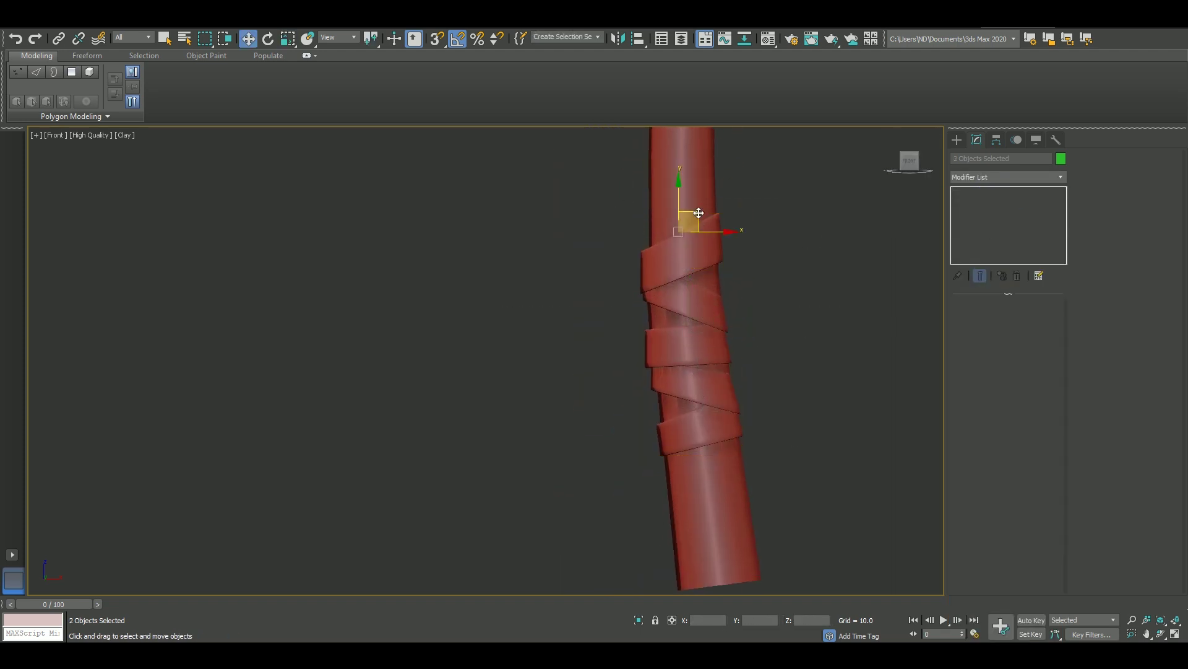
drag(613, 405, 767, 474)
drag(699, 439, 713, 544)
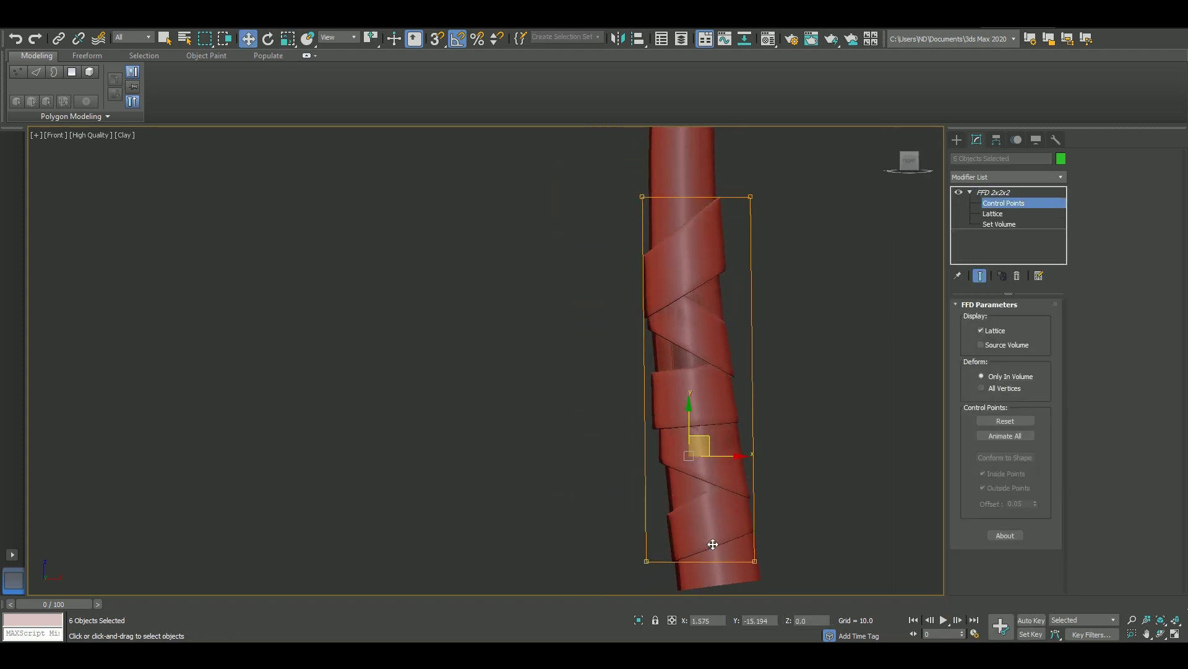
drag(752, 197, 723, 262)
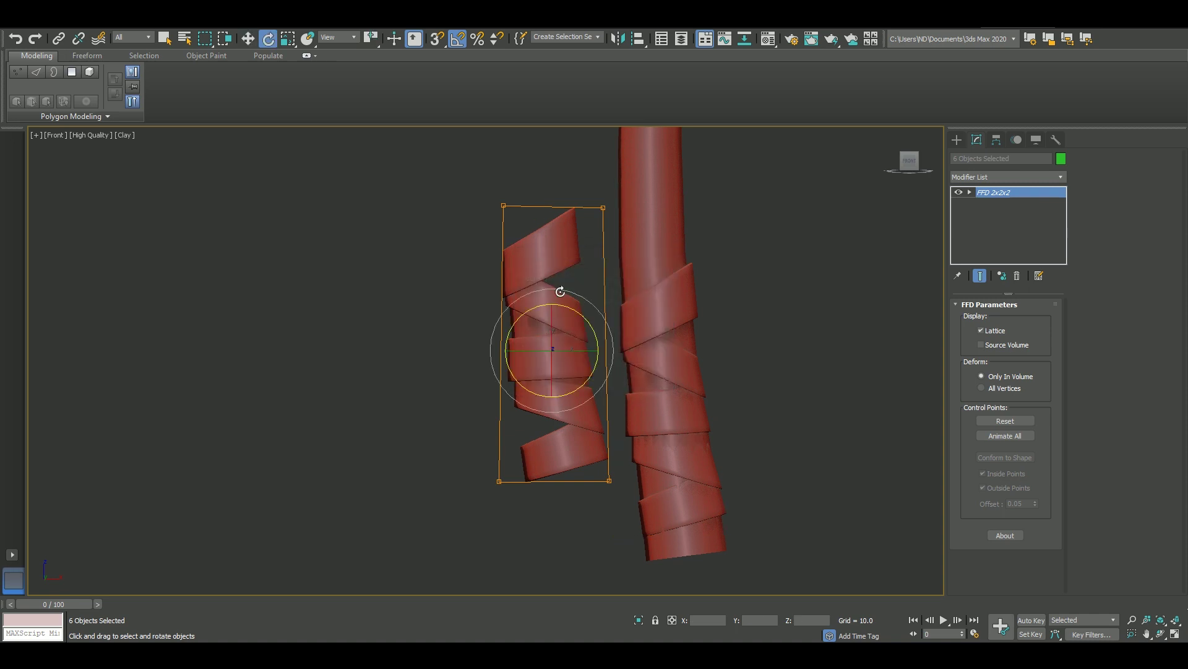
Flip the ribbon bands 180° and slide them onto the handle.
drag(602, 354, 689, 334)
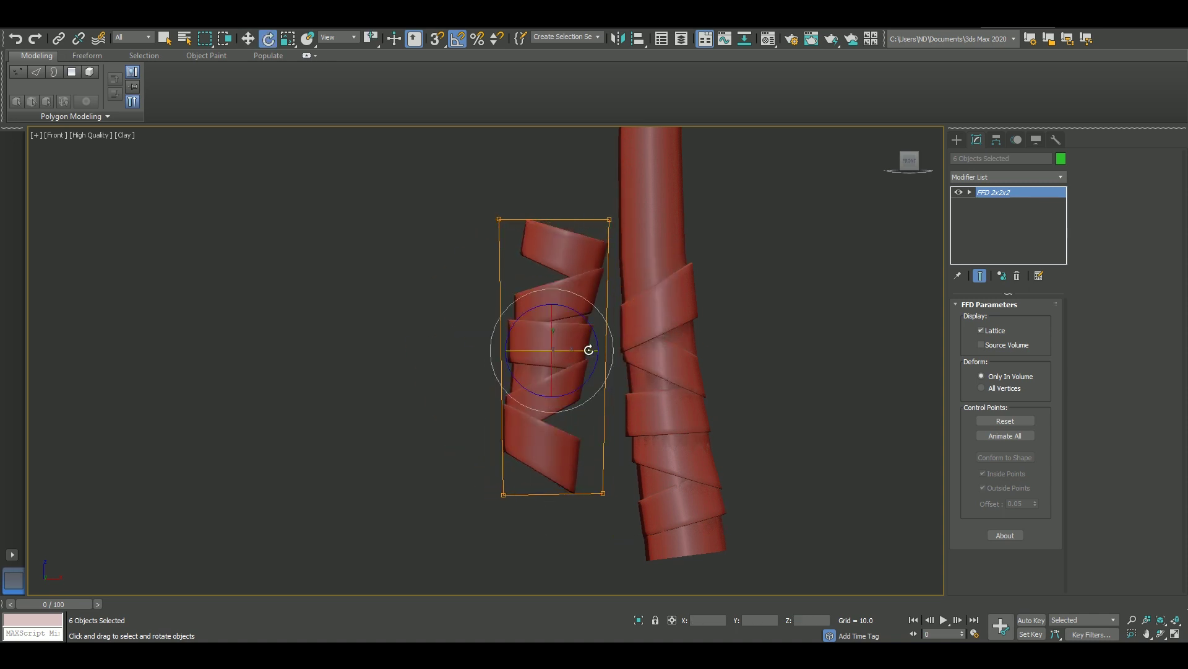
key(w)
mouse_move(563, 375)
mouse_down()
mouse_move(651, 231)
mouse_move(797, 273)
mouse_up()
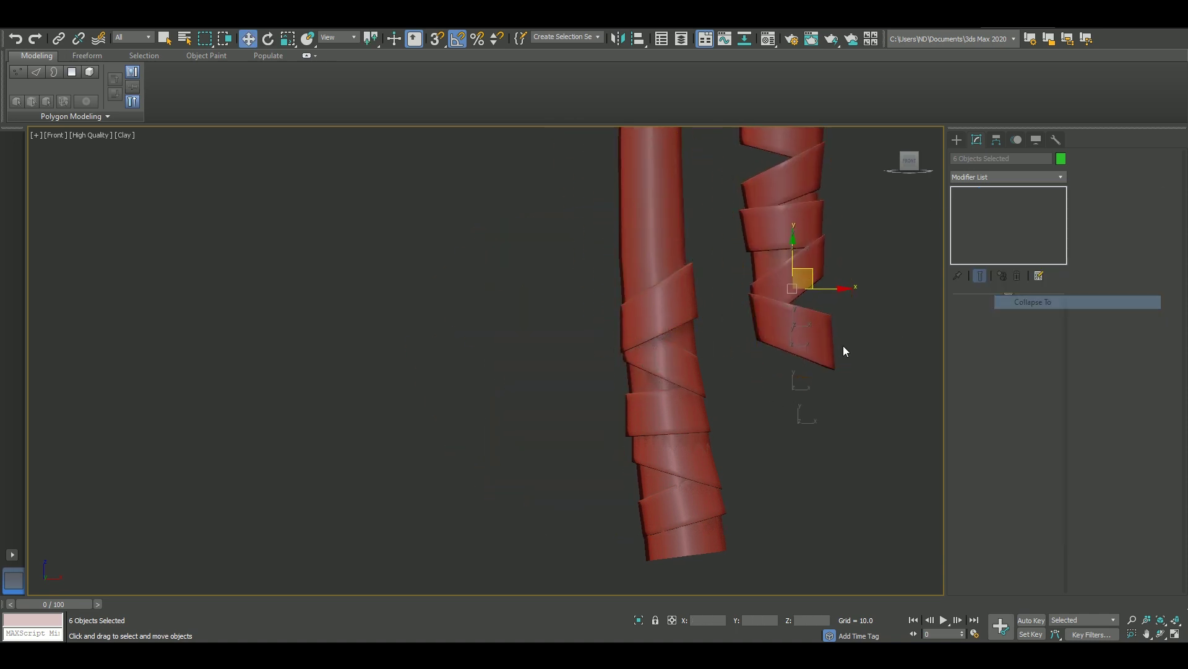
click(810, 350)
mouse_move(801, 340)
mouse_down()
mouse_move(658, 344)
mouse_move(656, 280)
mouse_up()
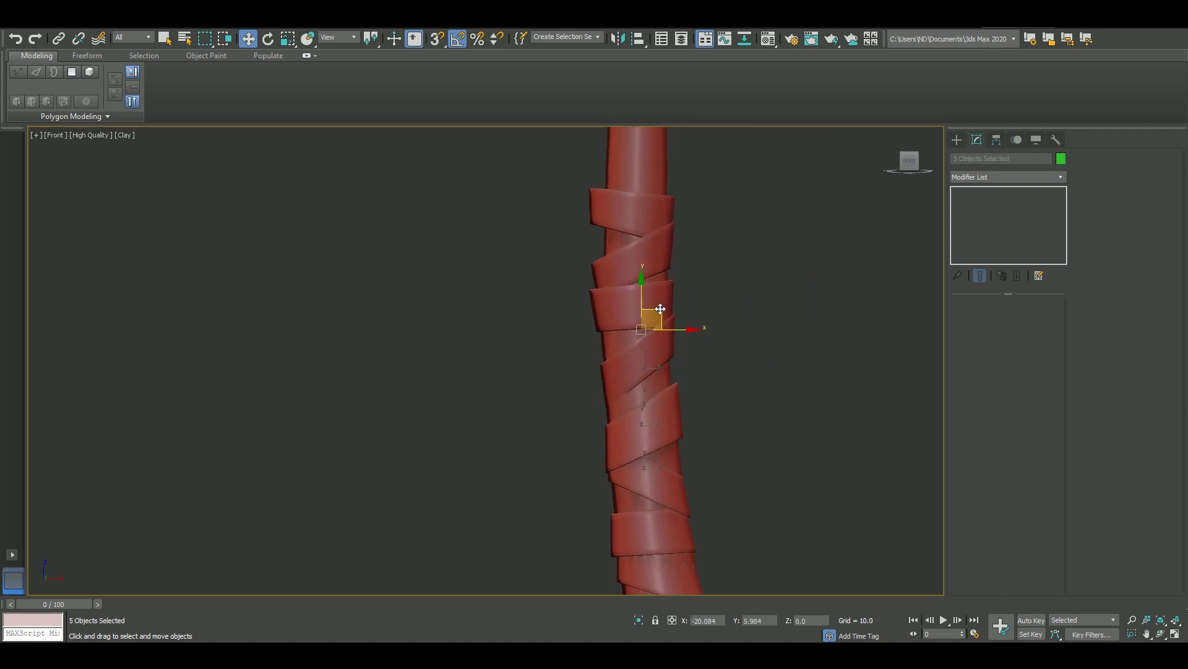
click(655, 280)
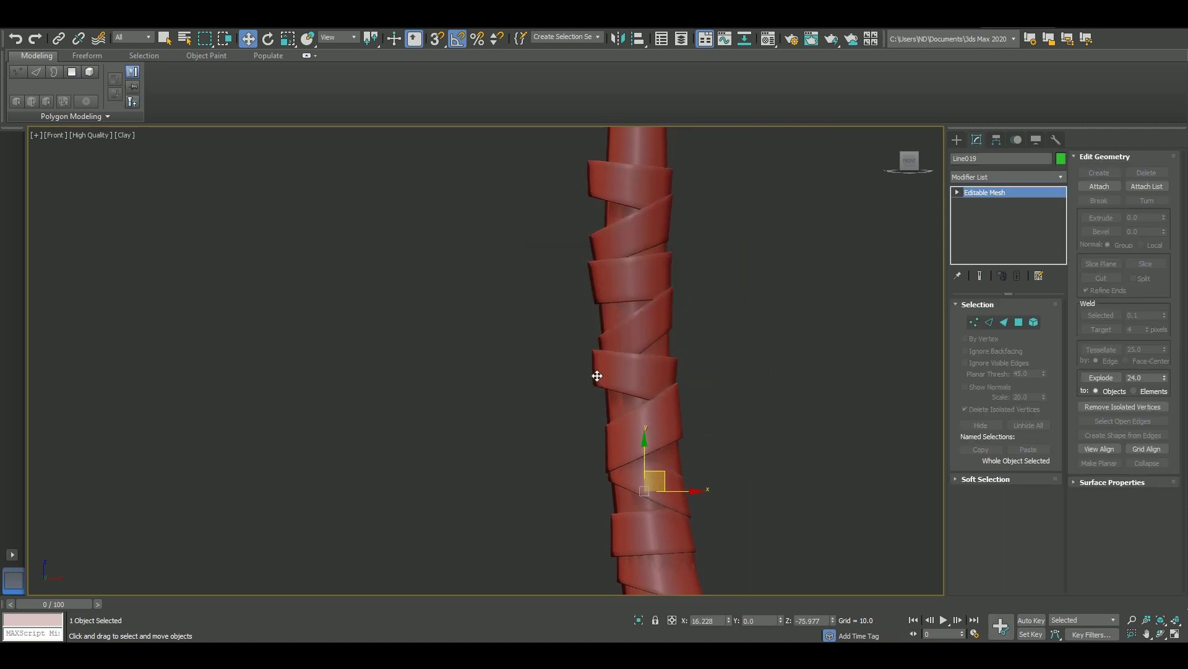
alt+middle_drag(663, 472, 626, 390)
Inspect the wrapping with edges shown, temporarily hiding and unhiding the handle's inner core.
key(r)
alt+middle_drag(602, 329, 655, 280)
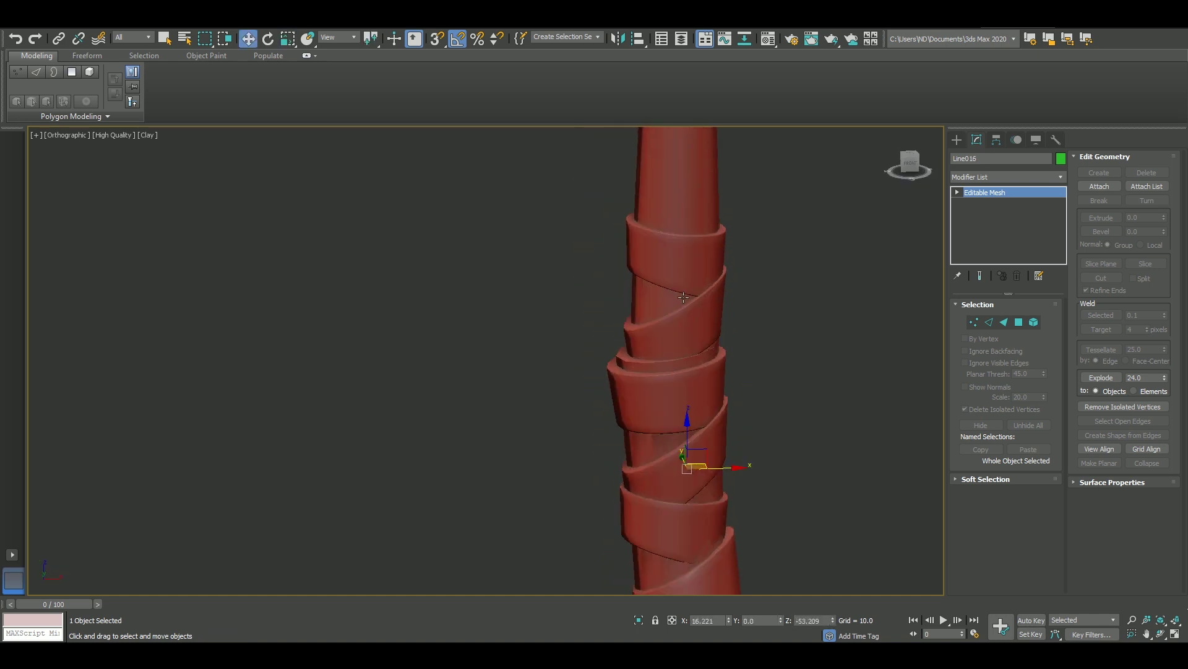
key(F4)
click(667, 409)
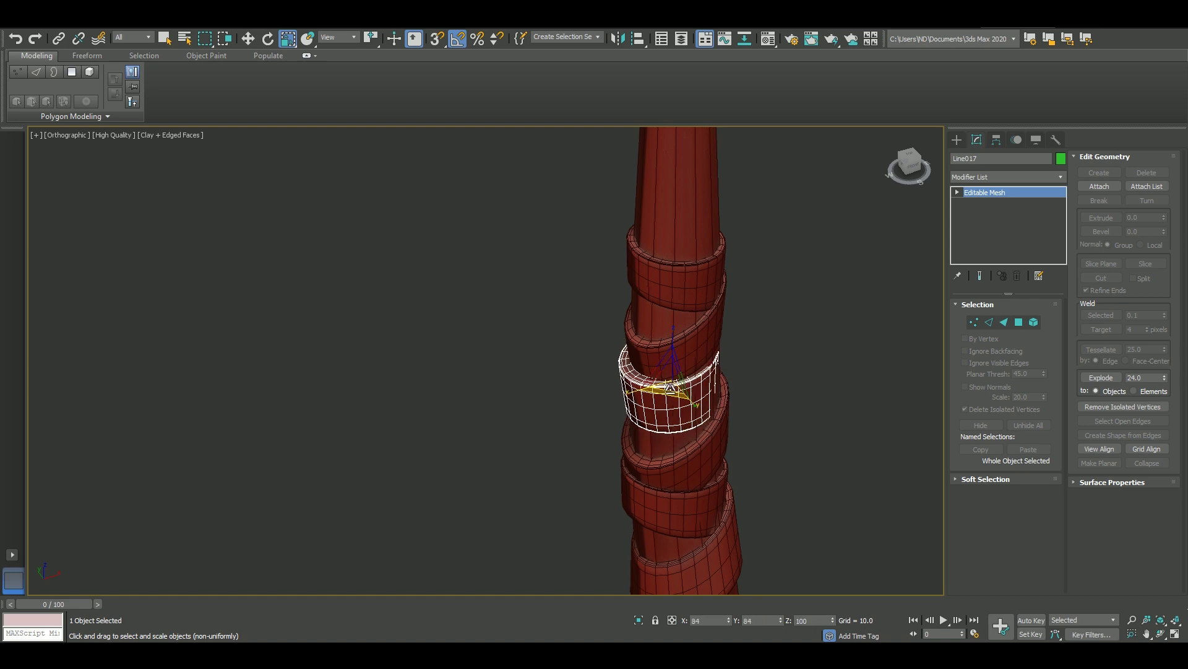
scroll(622, 412, down, 3)
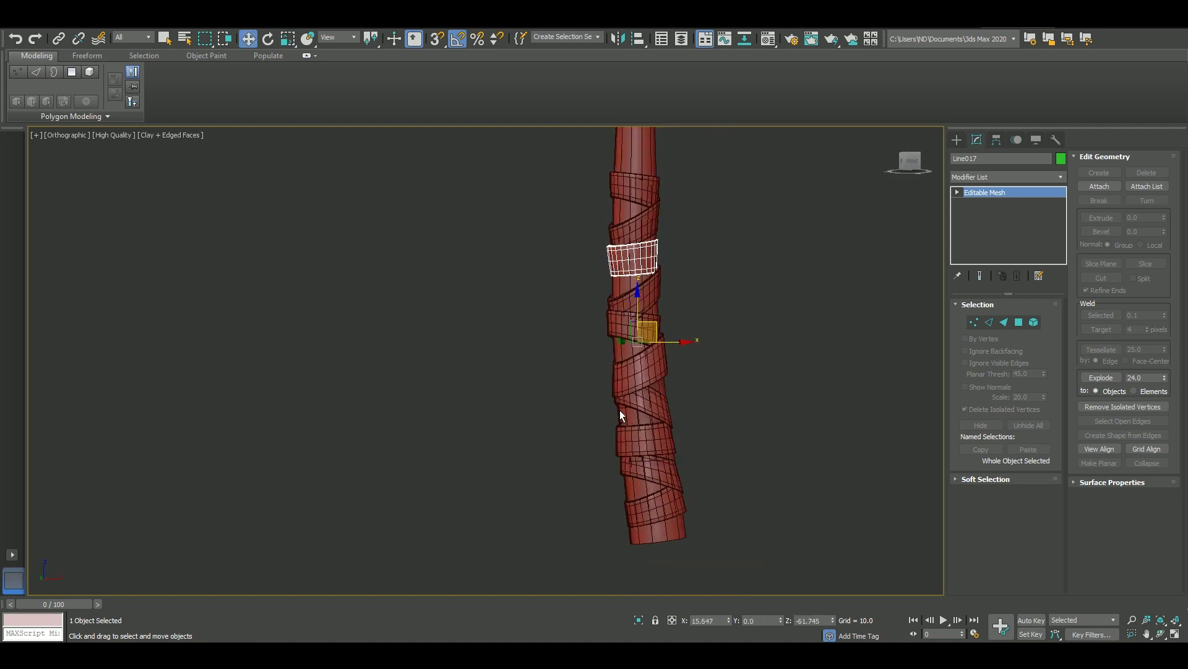
click(637, 493)
right_click(637, 489)
click(661, 456)
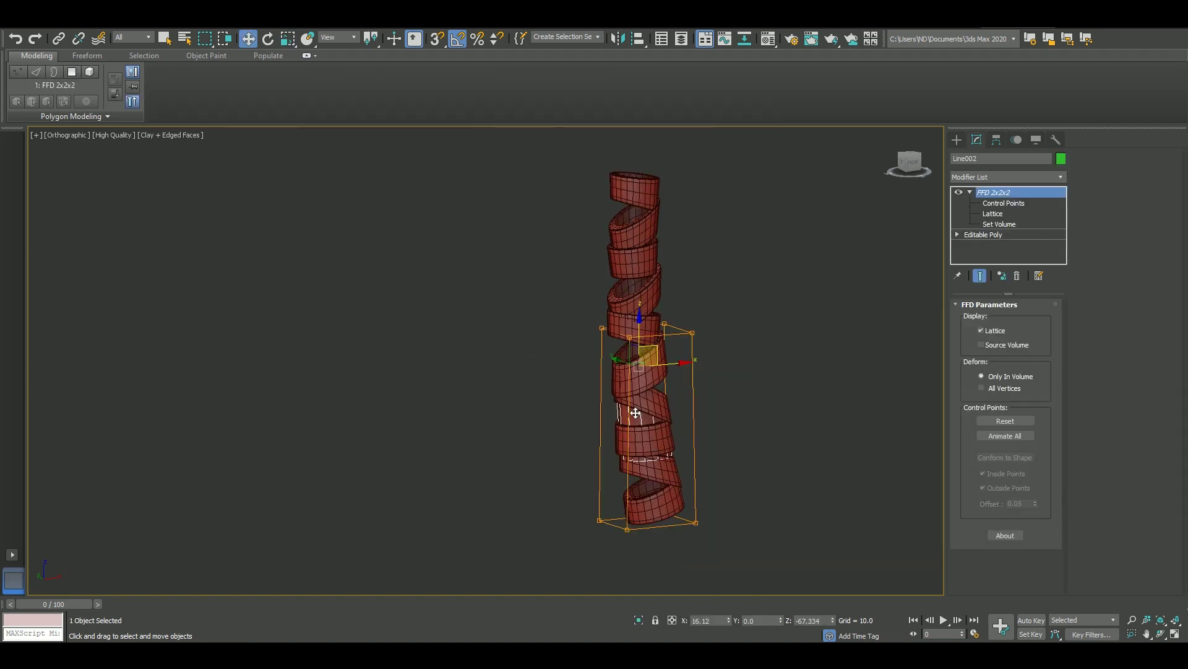
right_click(633, 409)
click(650, 357)
key(F4)
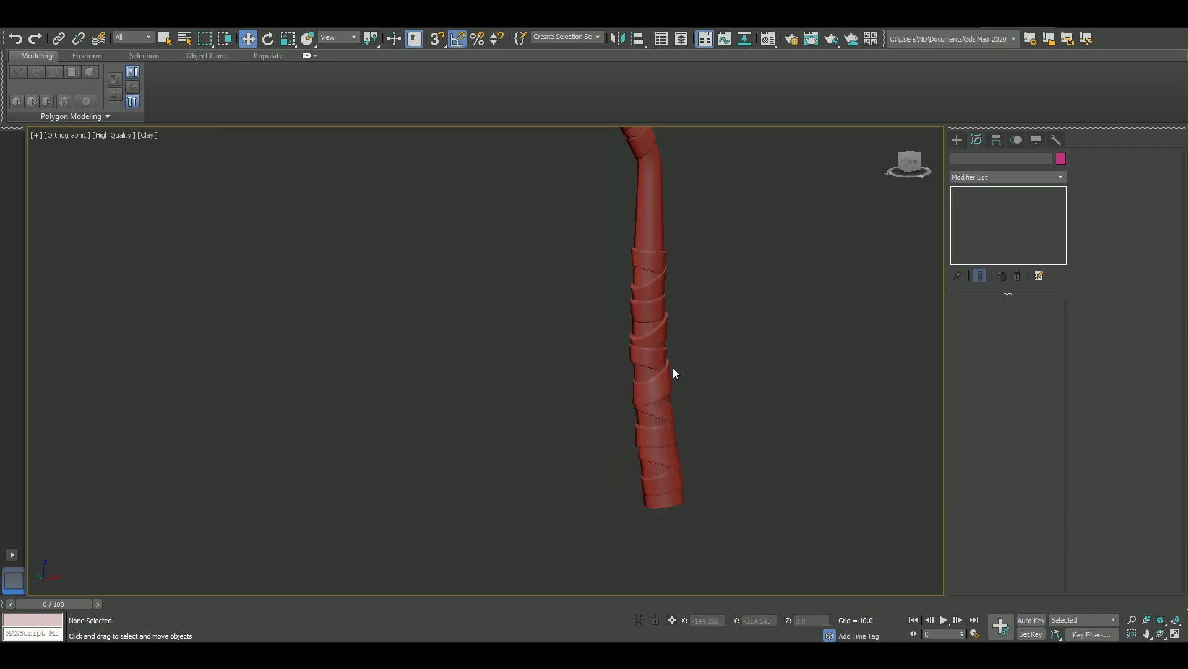
Collapse a wrap band's modifiers into an Editable Mesh and select neighbouring bands.
key(z)
scroll(563, 434, up, 10)
click(569, 421)
right_click(992, 193)
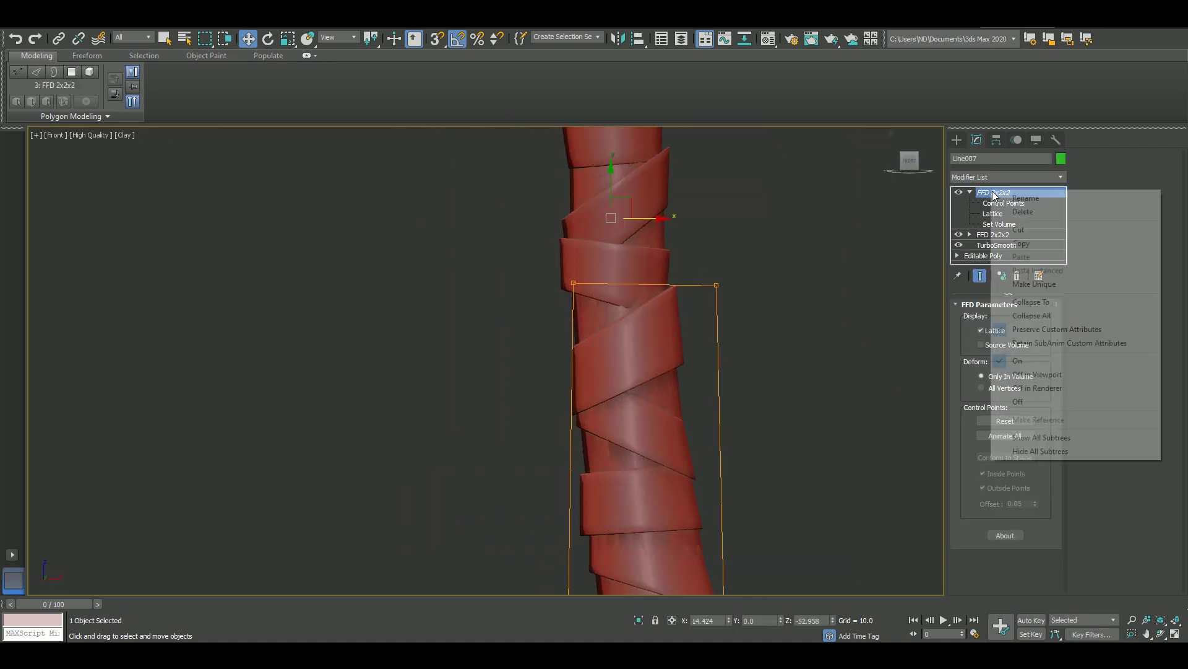
click(1022, 302)
middle_drag(663, 434, 673, 320)
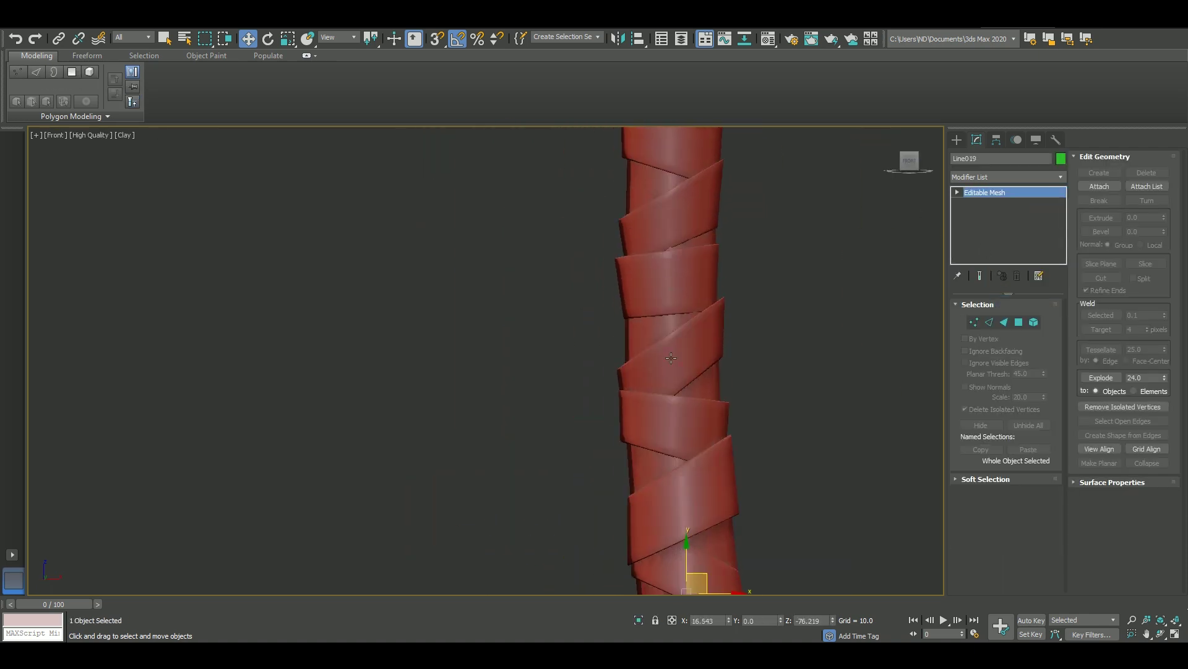
click(674, 320)
click(690, 276)
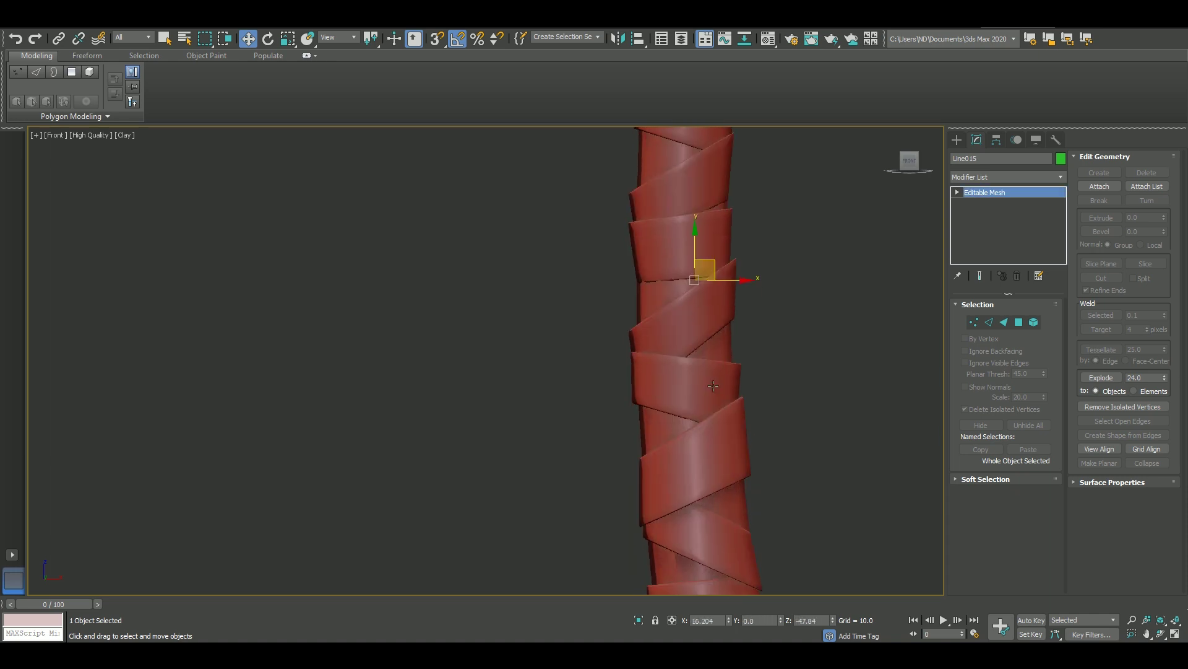
scroll(656, 403, down, 5)
scroll(780, 359, down, 3)
click(764, 325)
Select the handle tube and wrap bands, then clear the selection and view the whole scythe.
mouse_move(733, 302)
middle_down()
mouse_move(764, 325)
mouse_move(787, 306)
mouse_move(808, 309)
middle_up()
scroll(796, 364, up, 3)
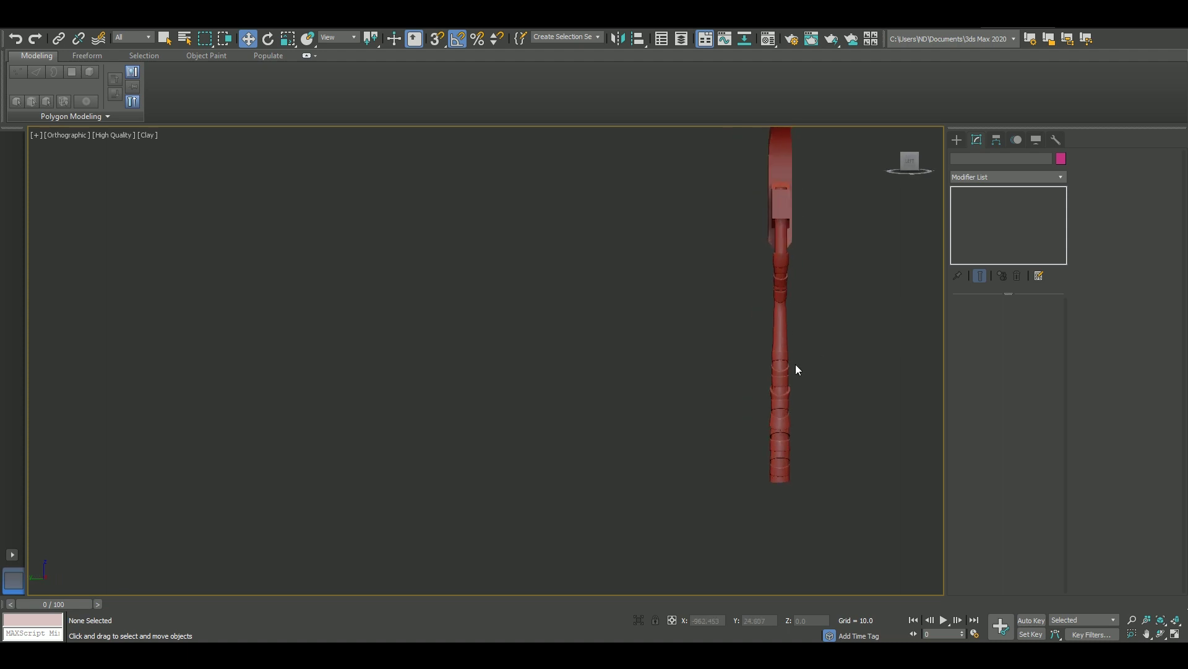
scroll(796, 364, up, 3)
click(768, 488)
key(r)
mouse_move(668, 492)
alt+middle_down()
mouse_move(700, 324)
mouse_move(735, 265)
mouse_move(780, 337)
mouse_move(807, 344)
mouse_move(843, 522)
alt+middle_up()
click(843, 522)
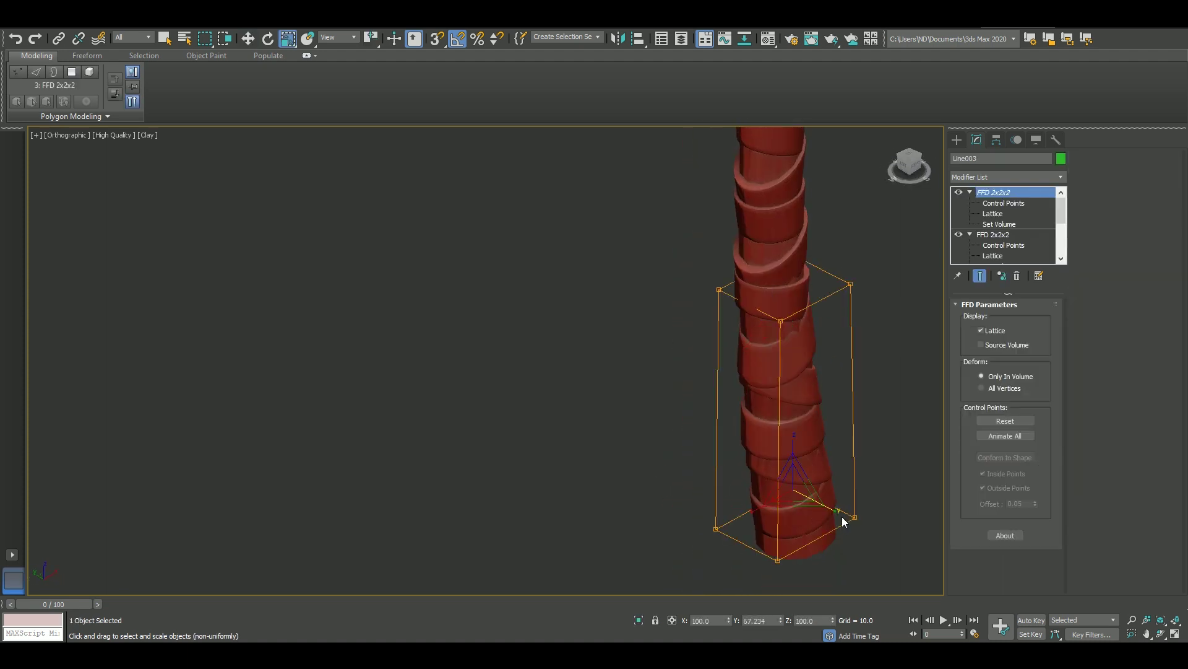
click(837, 513)
mouse_move(822, 358)
alt+middle_down()
mouse_move(743, 220)
mouse_move(630, 334)
alt+middle_up()
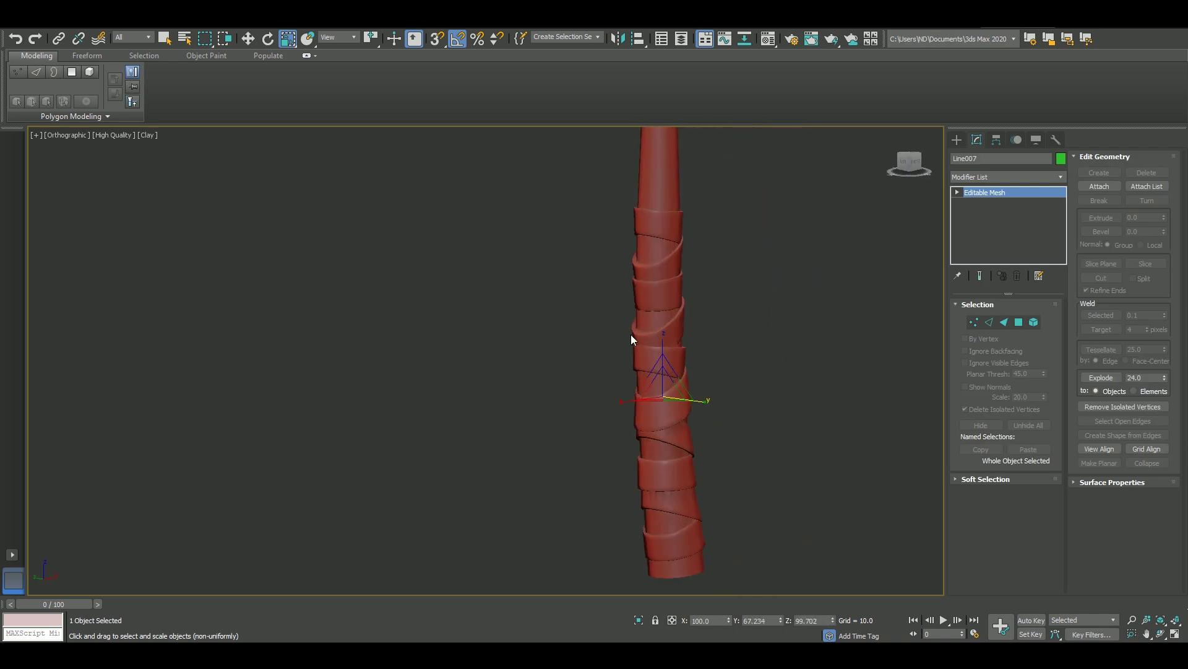
scroll(757, 329, up, 5)
click(618, 281)
scroll(618, 281, down, 5)
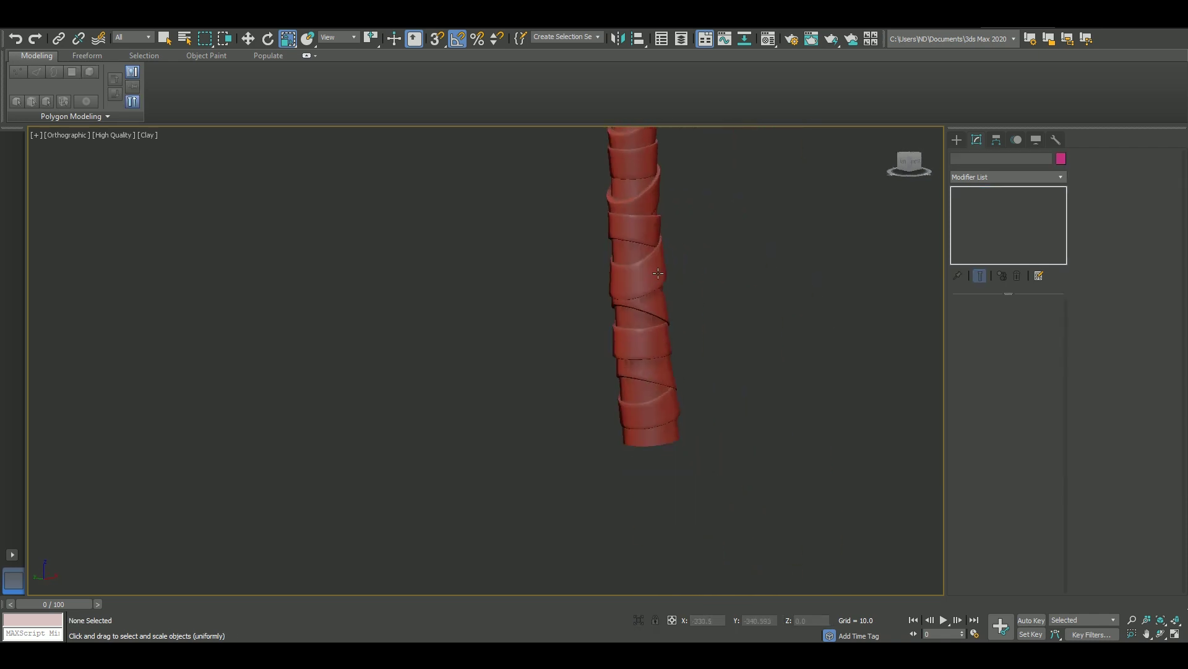
alt+middle_drag(630, 291, 612, 340)
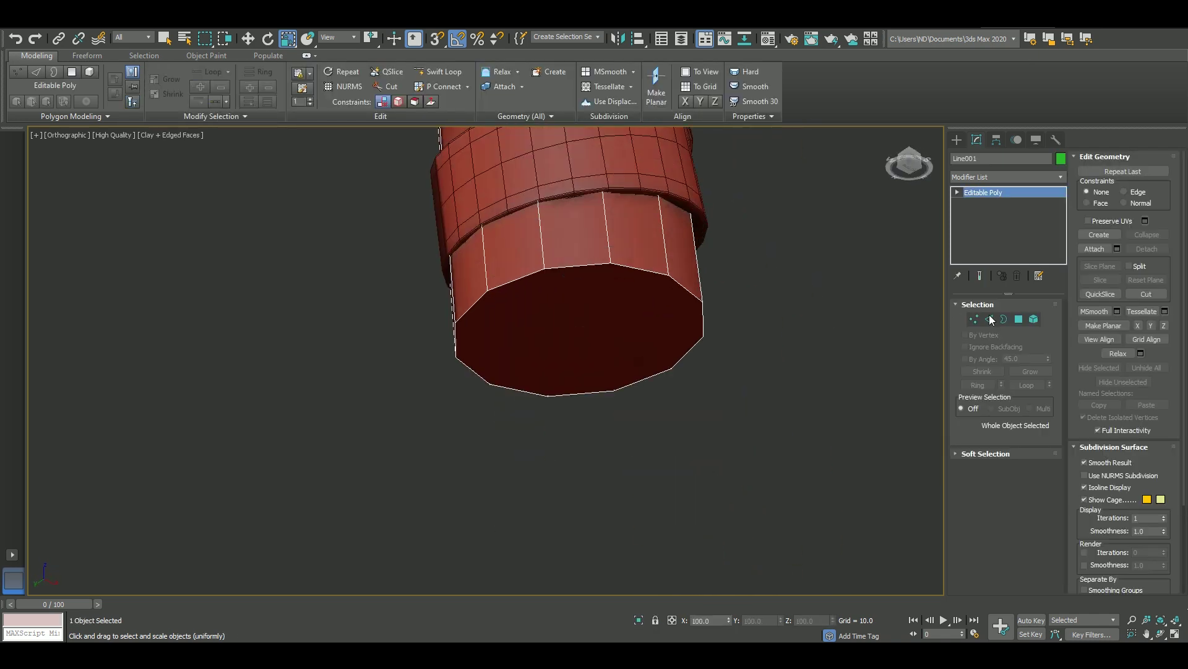
Inset the handle's bottom cap twice and weld the 12 centre vertices into one point.
click(493, 403)
key(w)
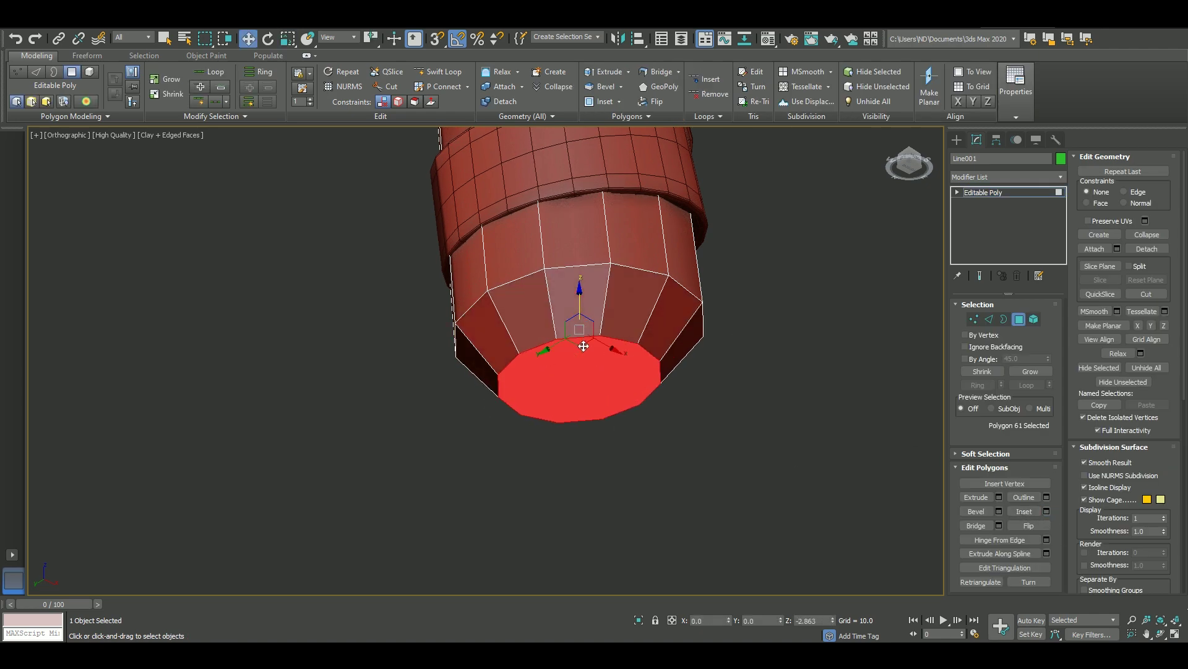
mouse_move(578, 347)
alt+middle_down()
mouse_move(700, 308)
mouse_move(493, 403)
mouse_move(558, 415)
alt+middle_up()
click(493, 403)
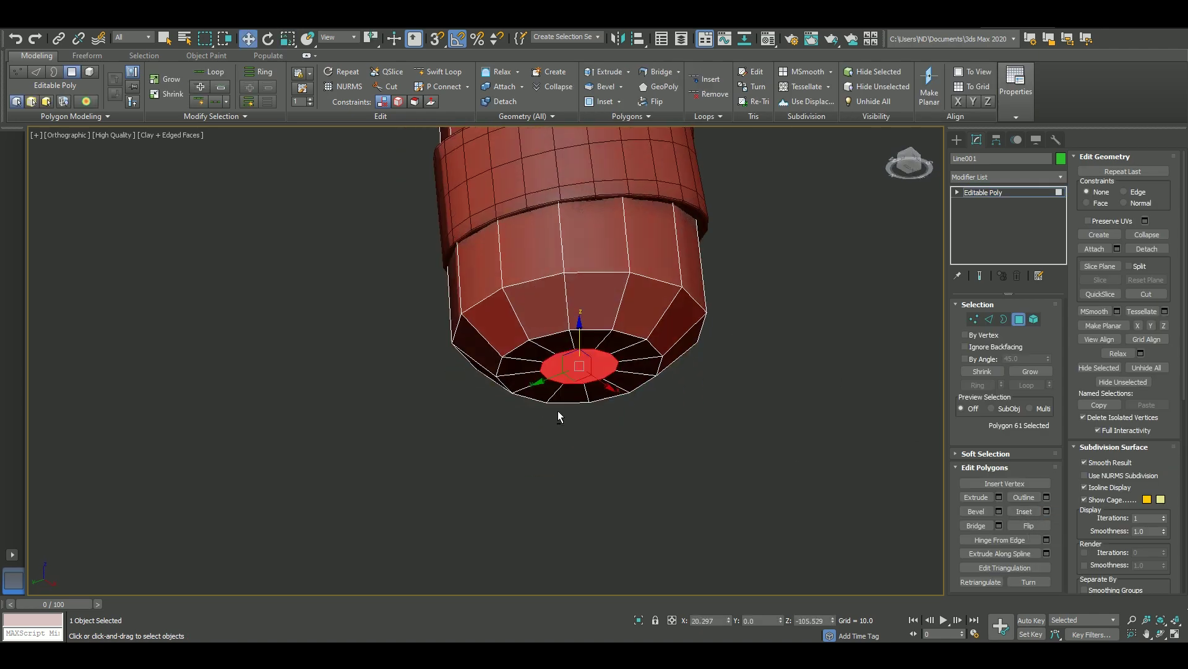
key(1)
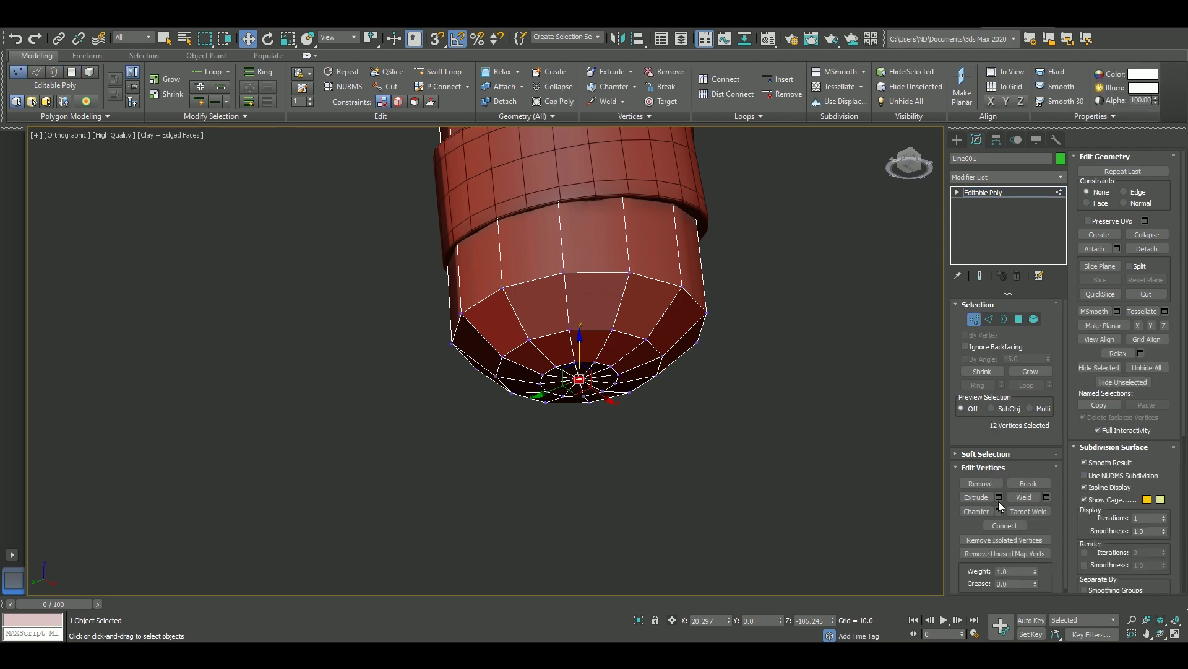
click(493, 410)
key(5)
Turn off edged faces and view the whole handle from the front.
scroll(1106, 469, down, 5)
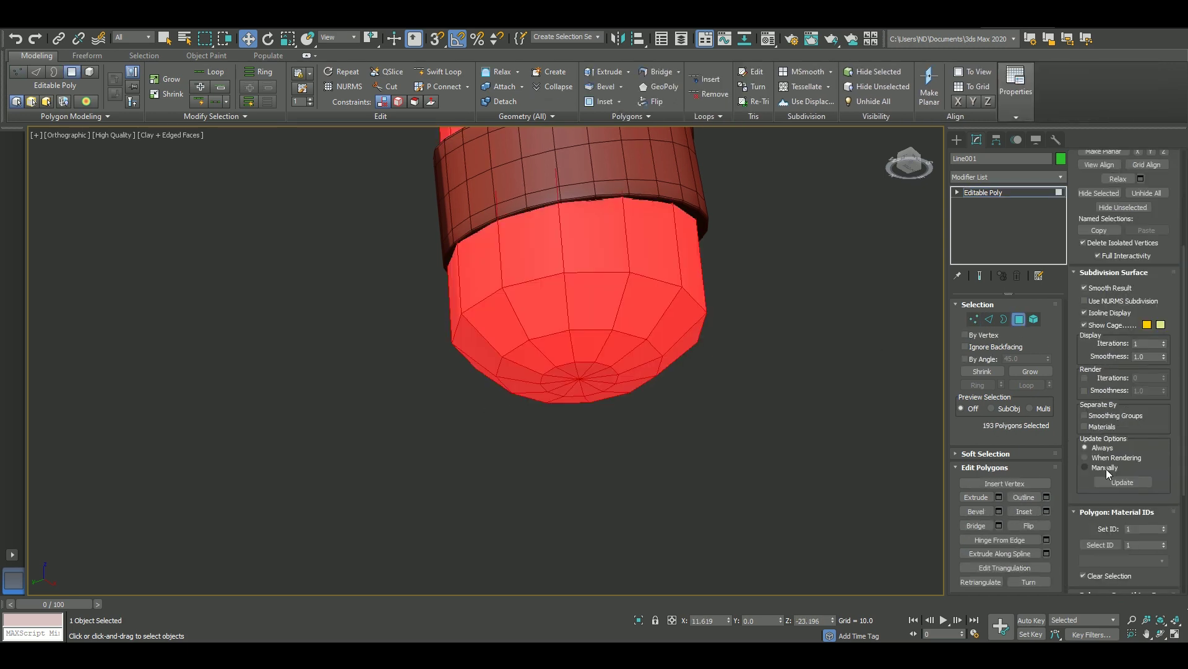
key(6)
key(F4)
alt+middle_drag(838, 328, 775, 370)
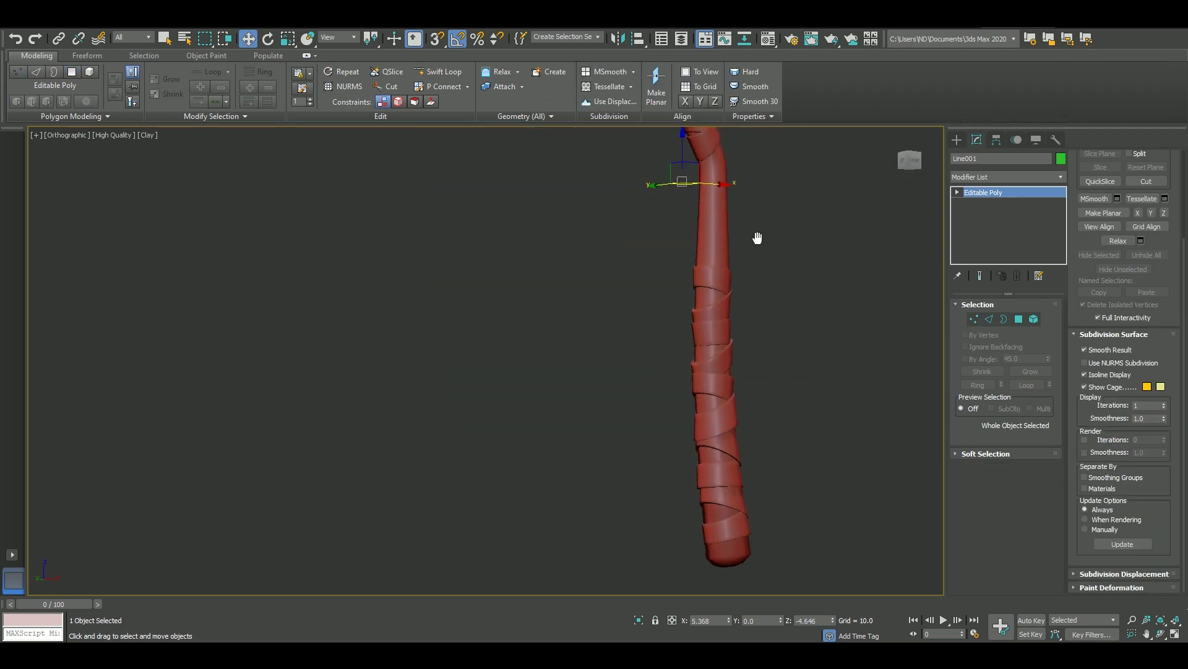
middle_drag(758, 238, 813, 297)
key(f)
scroll(578, 241, up, 6)
scroll(585, 258, up, 3)
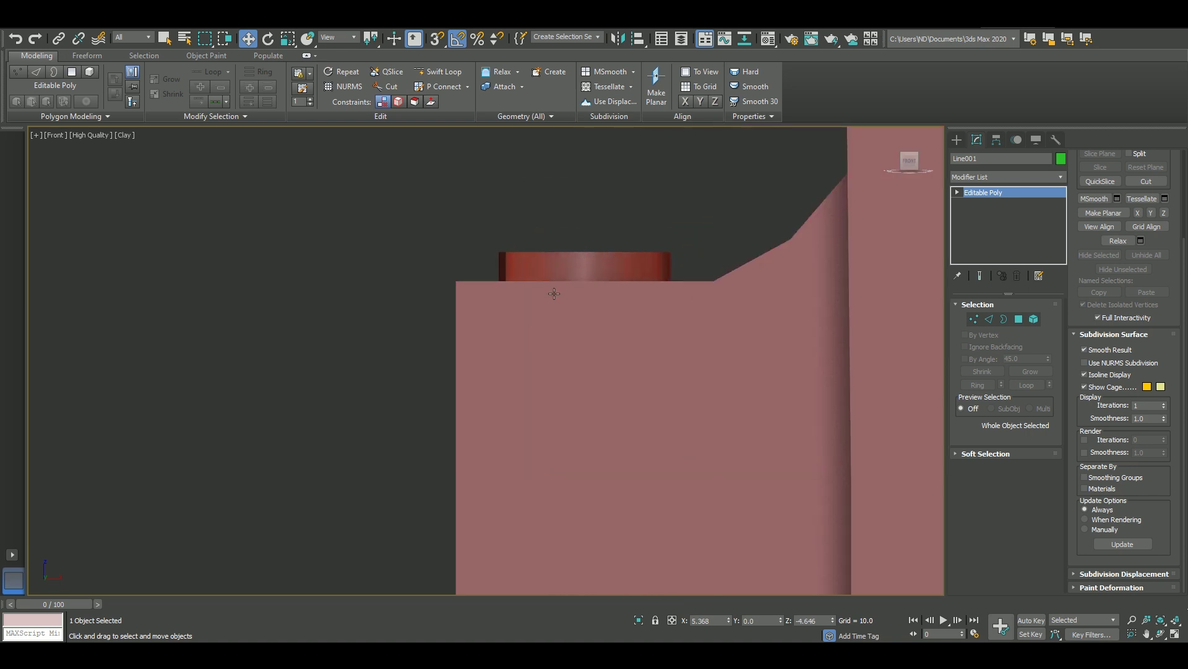
scroll(663, 417, down, 5)
scroll(663, 403, down, 2)
scroll(663, 332, up, 5)
Chamfer the collar block's front corner edges by 1.852.
scroll(645, 338, down, 4)
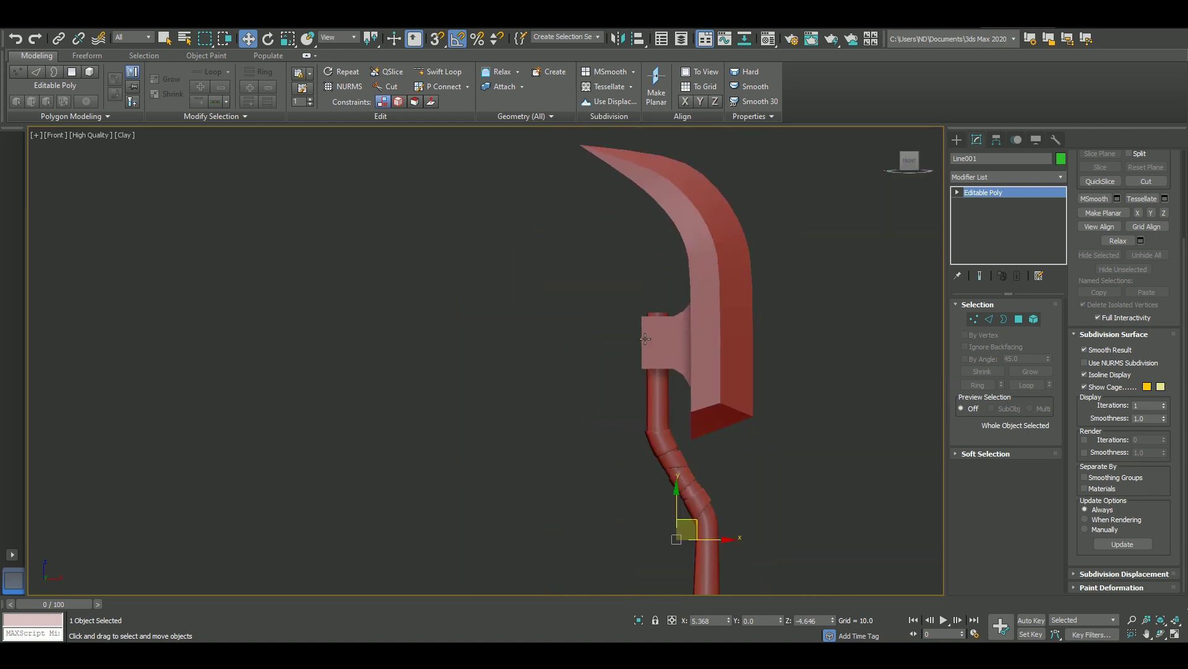
alt+middle_drag(645, 339, 822, 339)
click(605, 379)
key(2)
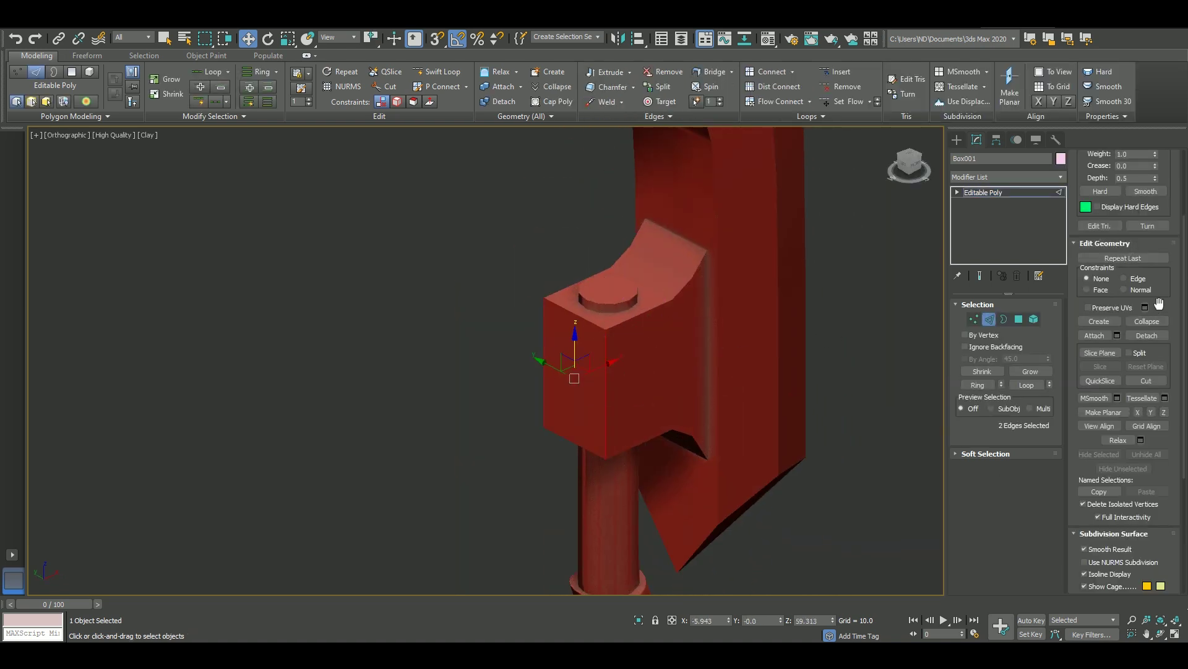
drag(1176, 215, 1176, 326)
click(1118, 215)
drag(495, 385, 493, 377)
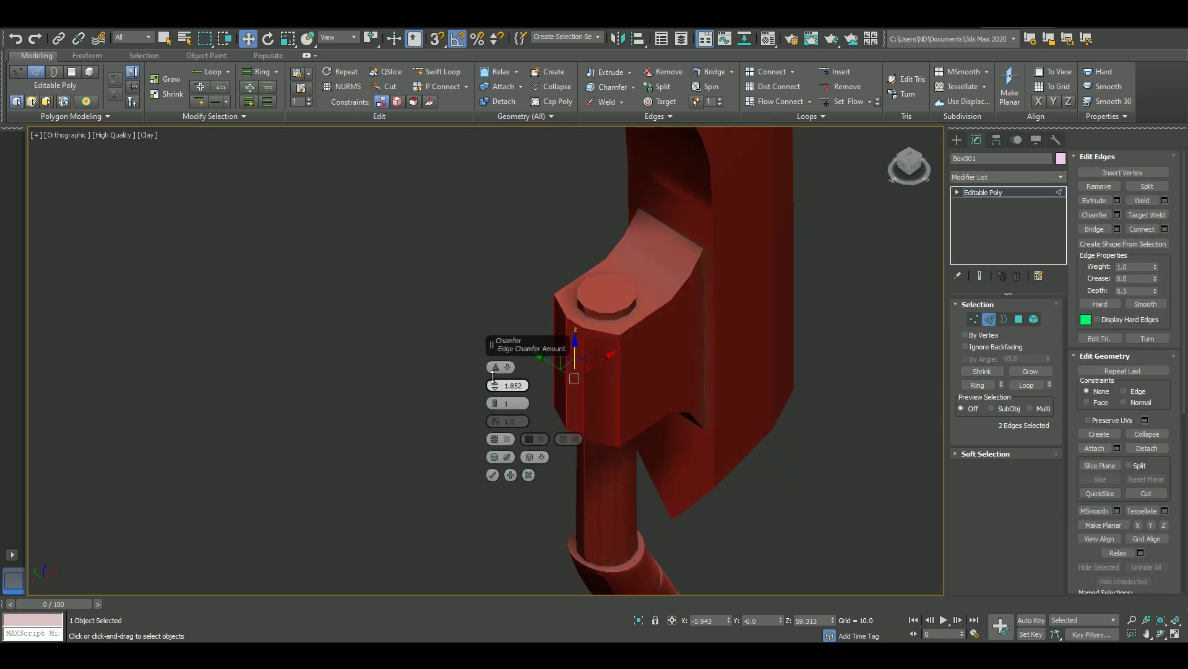
click(492, 475)
Scale the collar's lower vertices to taper its bottom.
key(1)
key(r)
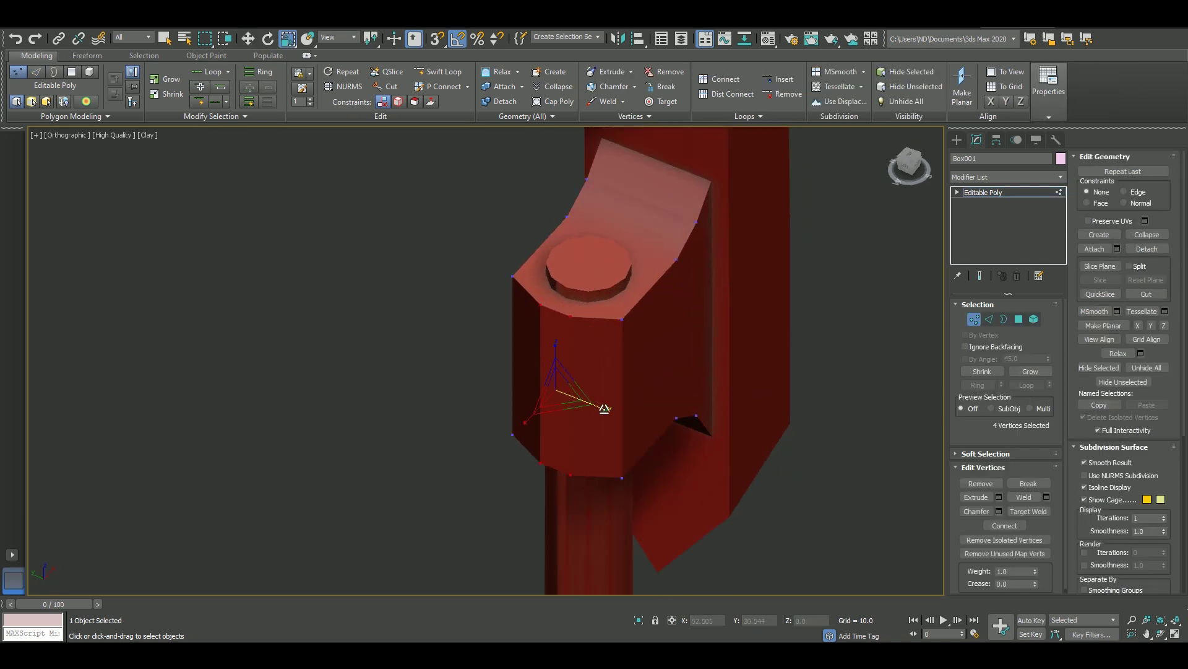
click(974, 319)
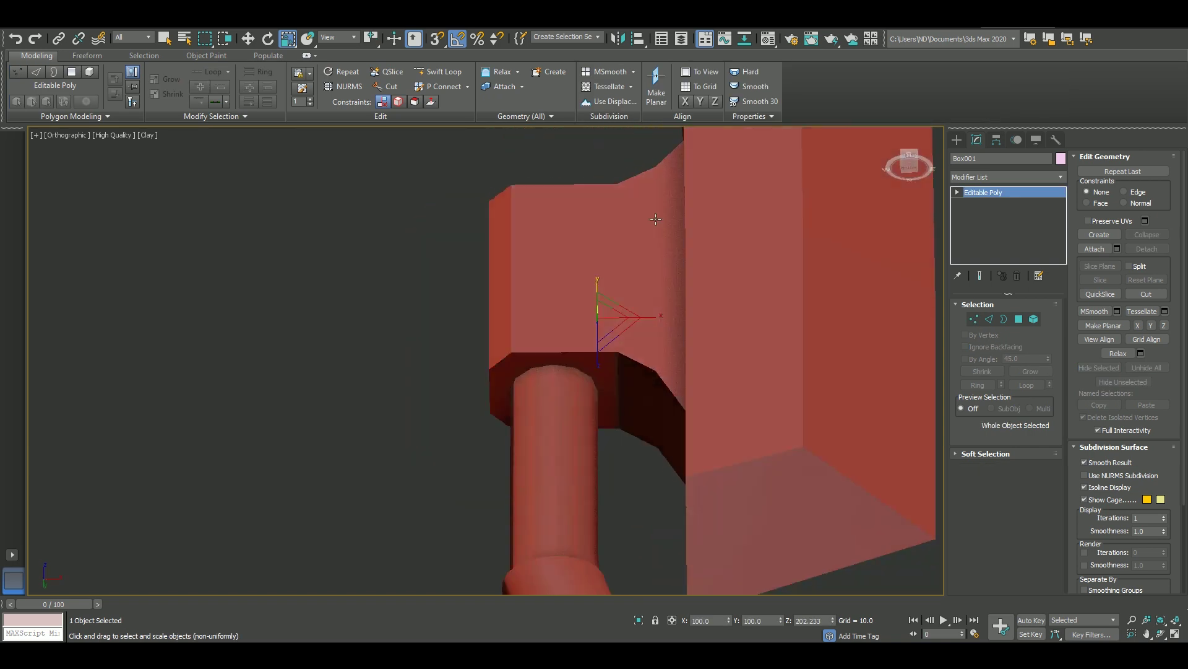
alt+middle_drag(557, 309, 681, 297)
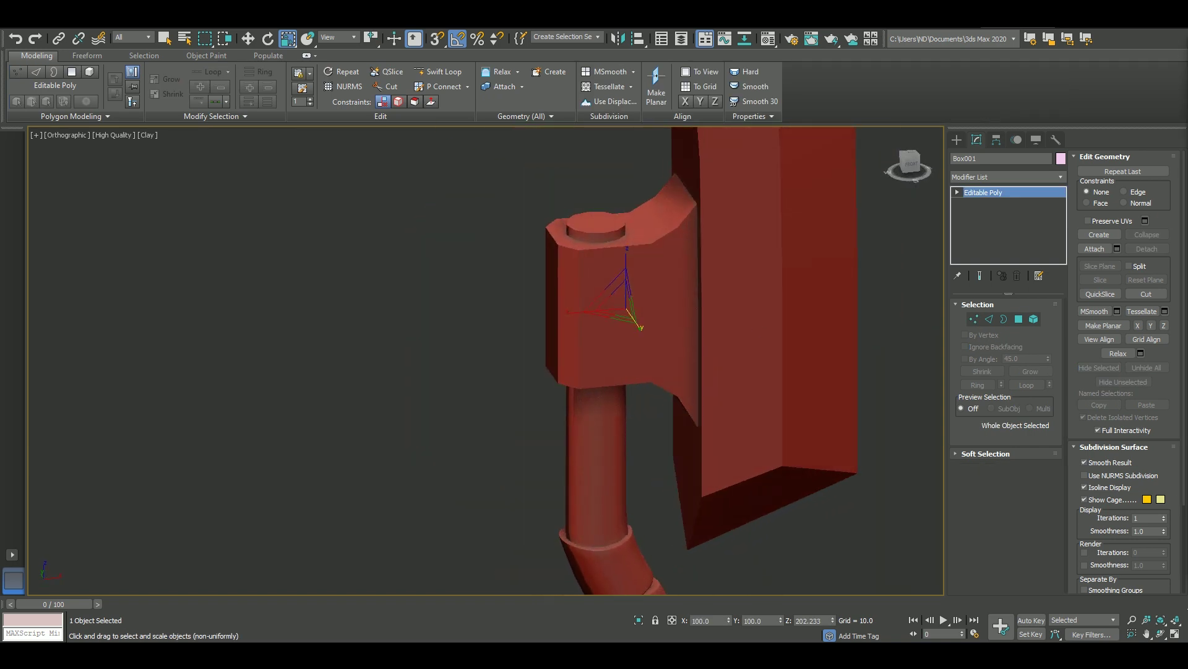
In Front view, adjust the blade's outer-edge vertices to smooth the sweep toward the tip.
scroll(718, 288, down, 5)
alt+middle_drag(717, 289, 723, 337)
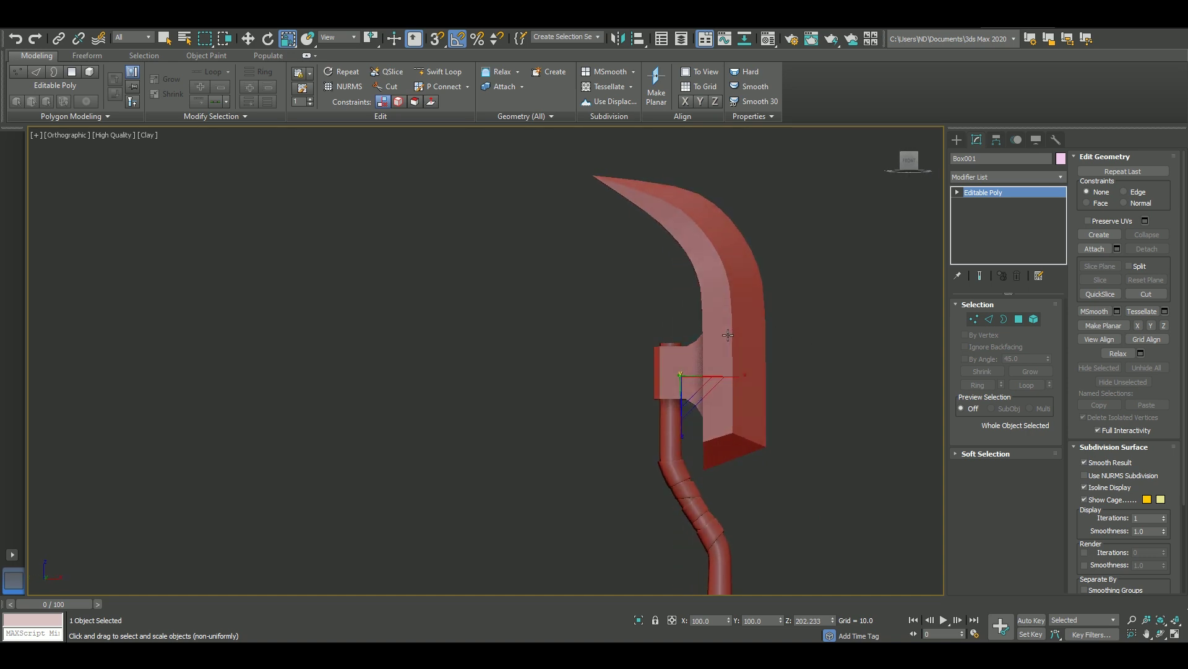
key(f)
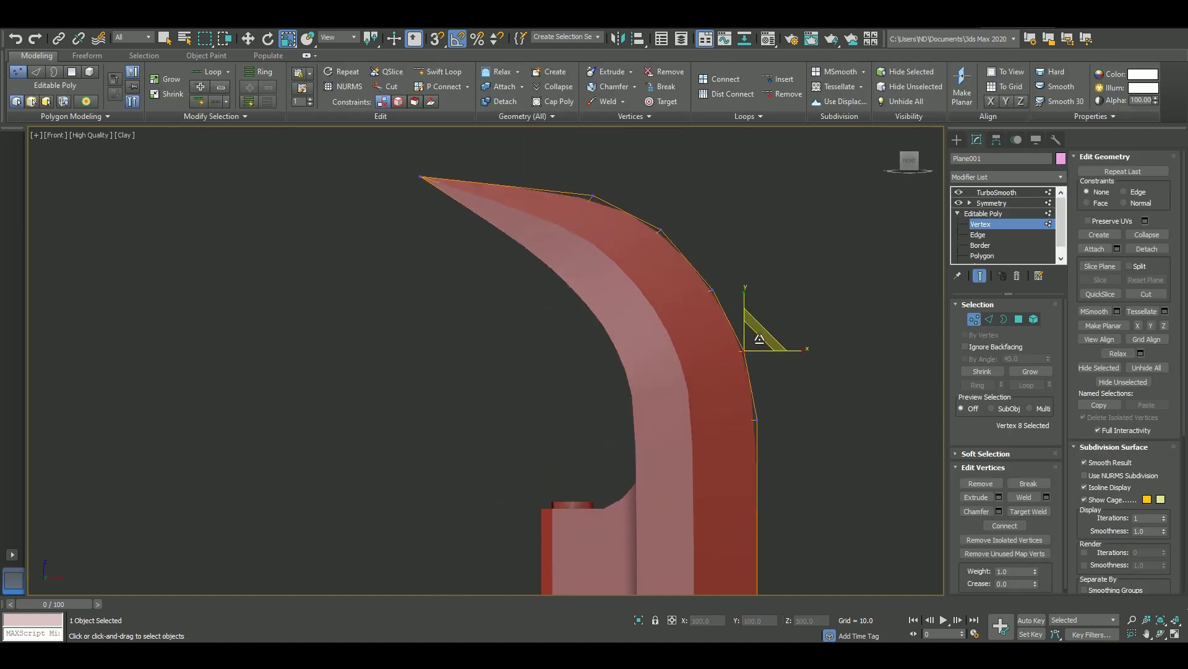
click(718, 271)
click(662, 224)
scroll(858, 366, down, 4)
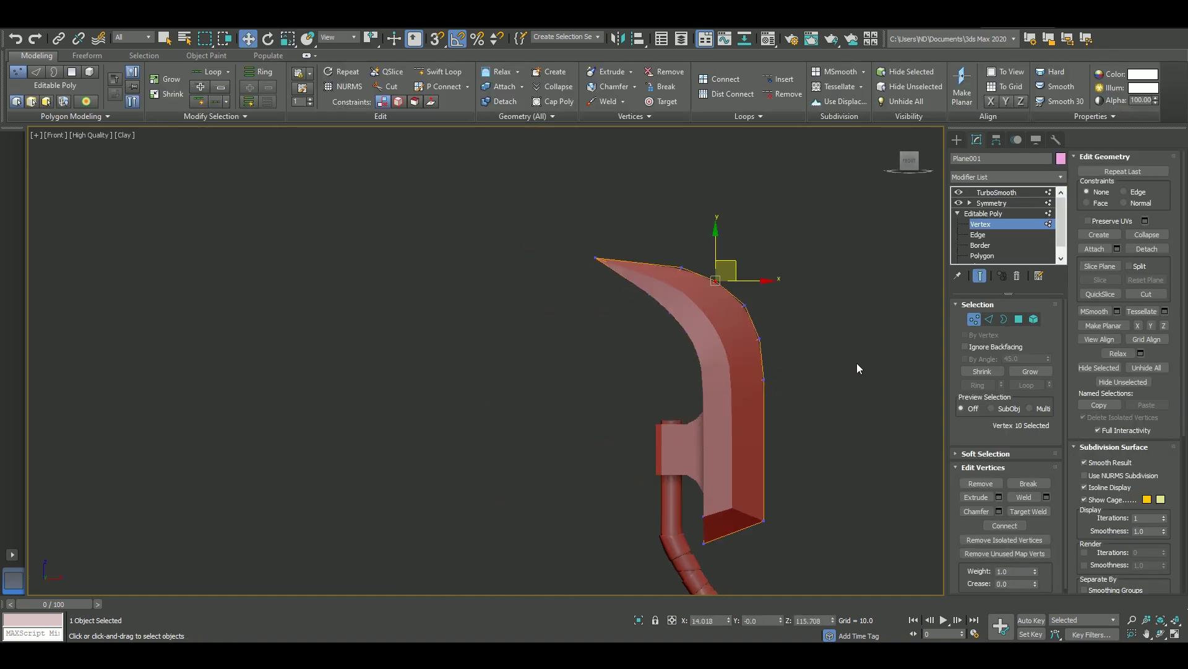
click(864, 318)
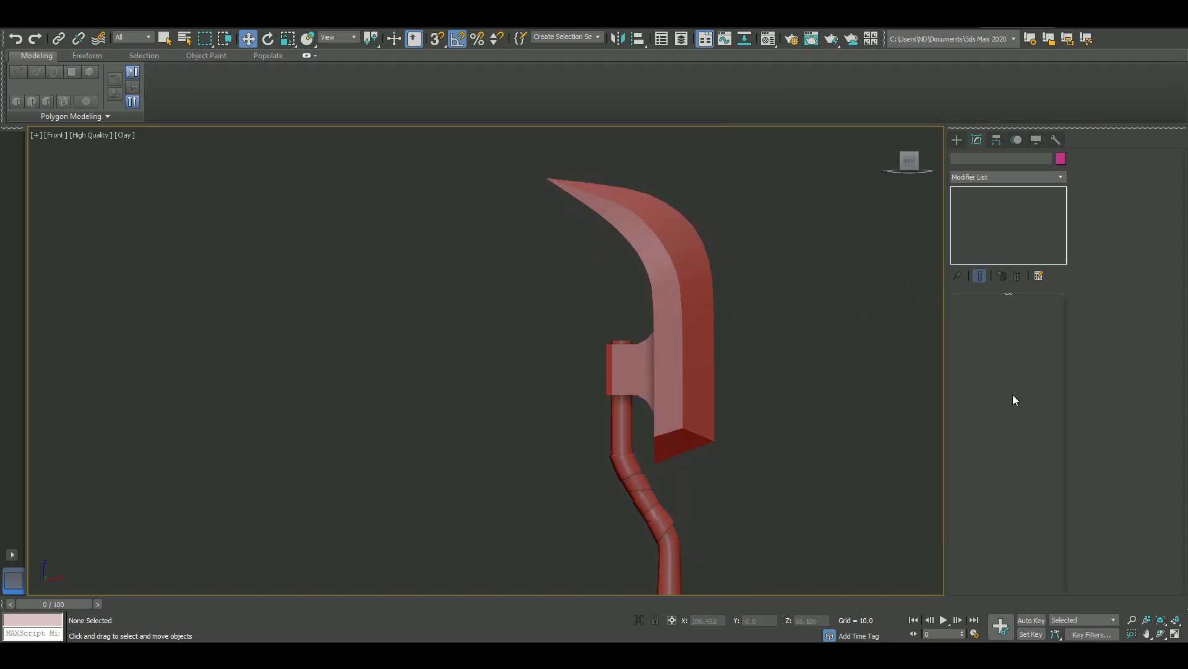
Draw a plane left of the collar and convert it to Editable Poly.
click(629, 375)
scroll(629, 374, up, 2)
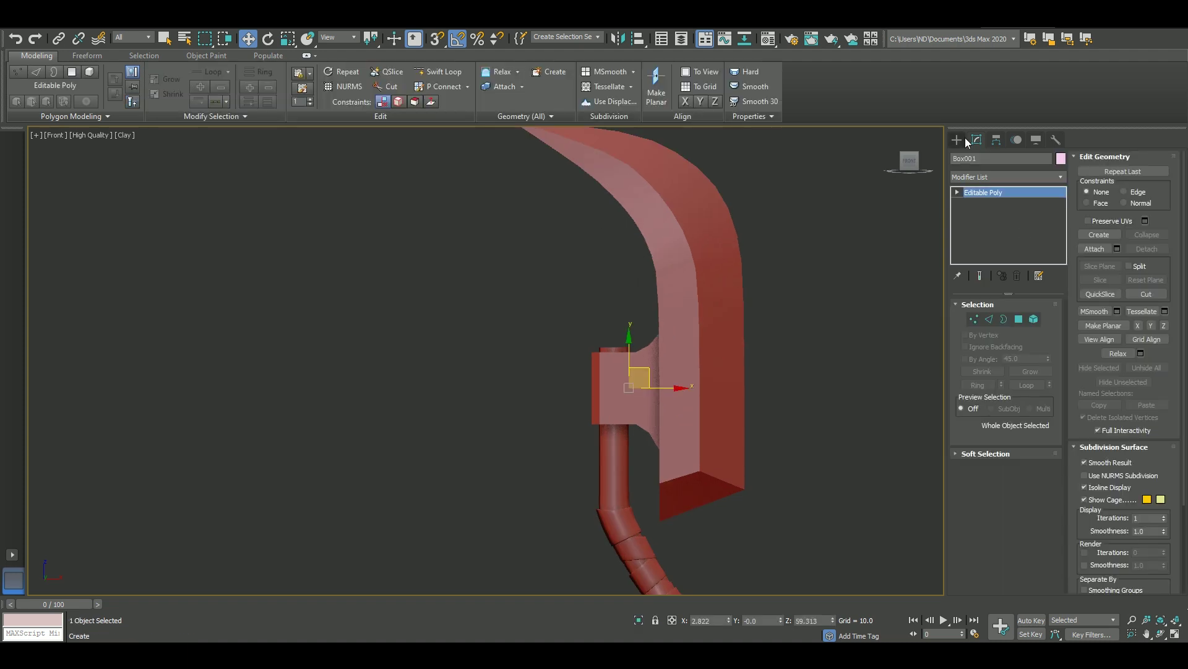
click(956, 139)
click(981, 214)
scroll(559, 292, up, 2)
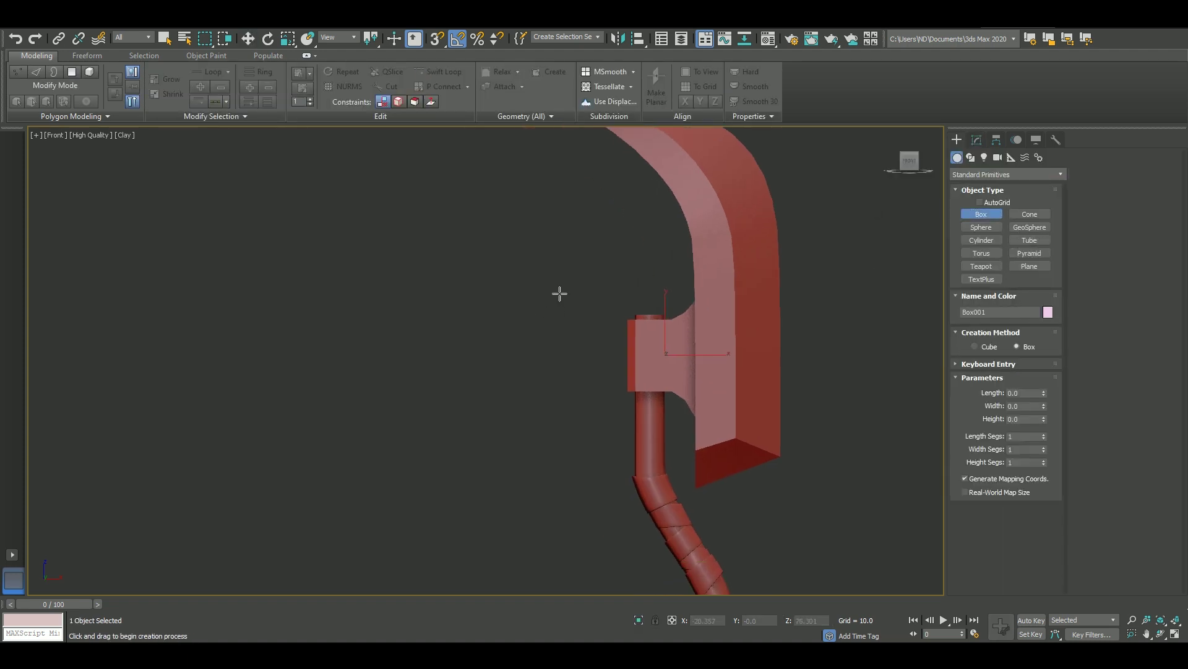
scroll(559, 292, up, 2)
click(1021, 271)
scroll(647, 316, up, 2)
drag(647, 311, 391, 420)
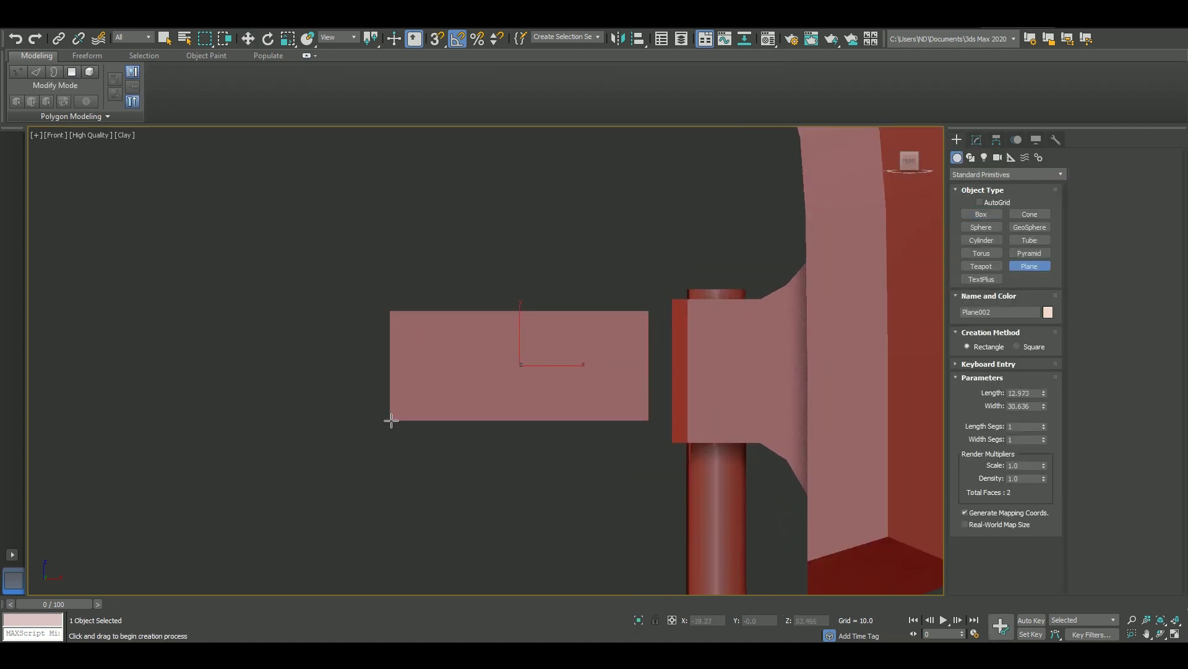
click(976, 139)
right_click(989, 197)
click(1030, 281)
Add a vertical edge loop and shape the plane into a diamond reaching into the handle.
click(437, 71)
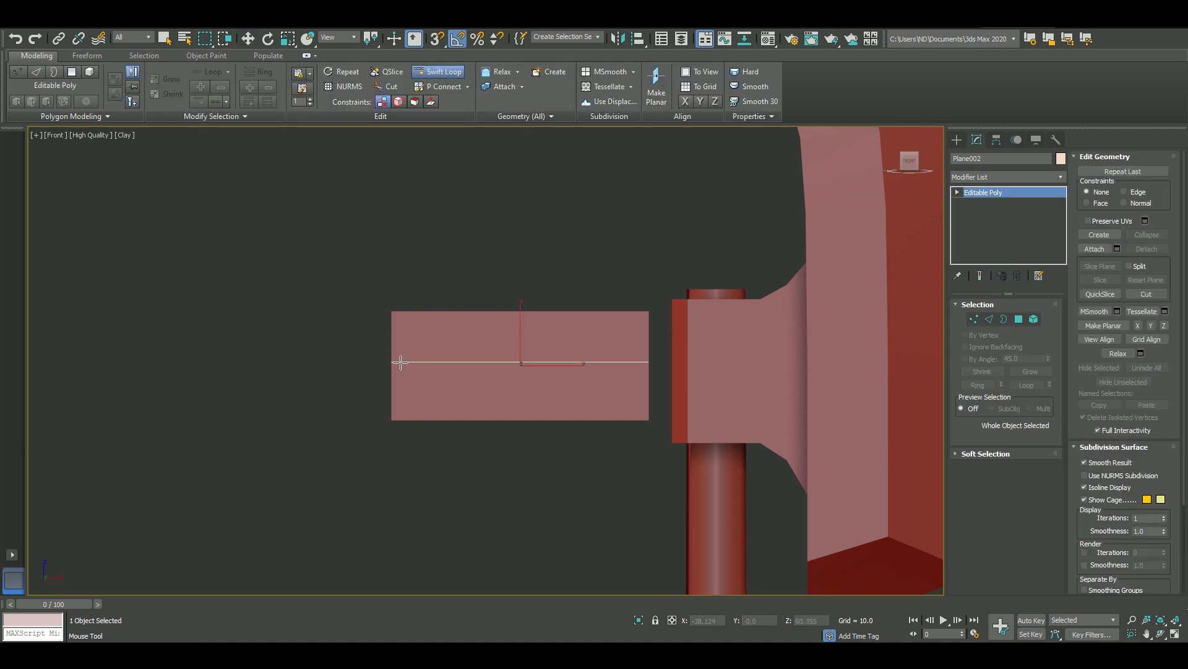
click(547, 337)
key(F4)
key(w)
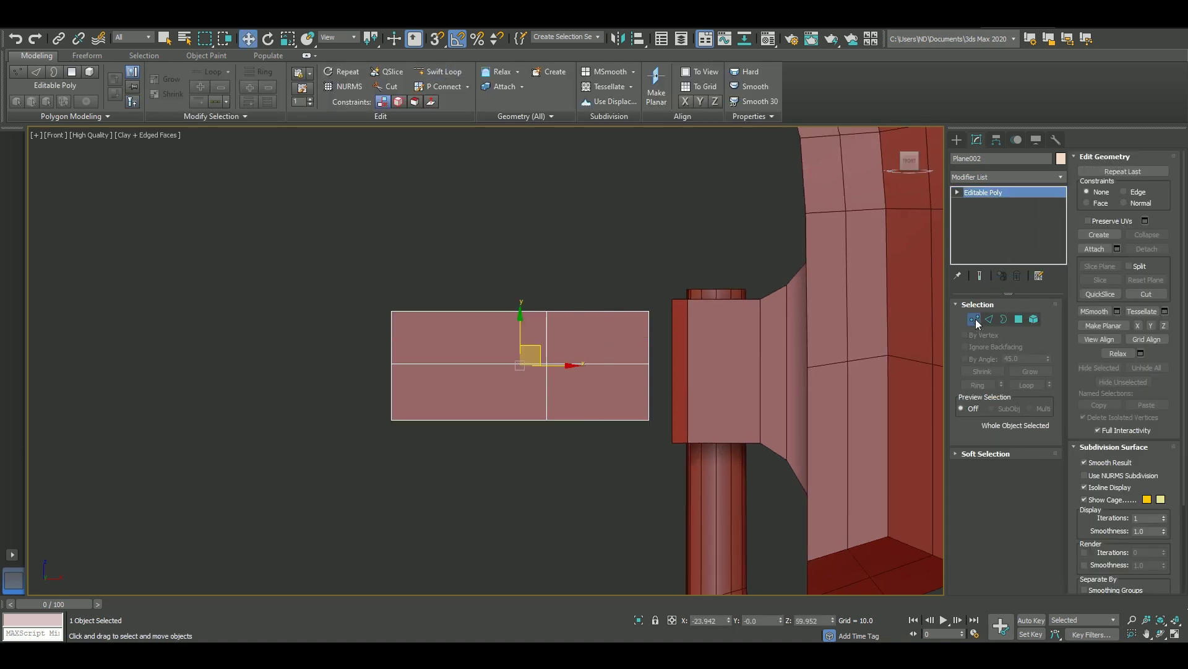
click(975, 318)
key(r)
drag(547, 346, 547, 297)
mouse_move(427, 440)
mouse_down()
mouse_move(435, 363)
mouse_move(306, 362)
mouse_up()
key(w)
drag(622, 272, 677, 457)
drag(675, 362, 698, 359)
Add a base edge loop near the handle, reposition the loops, and shorten the tip.
key(2)
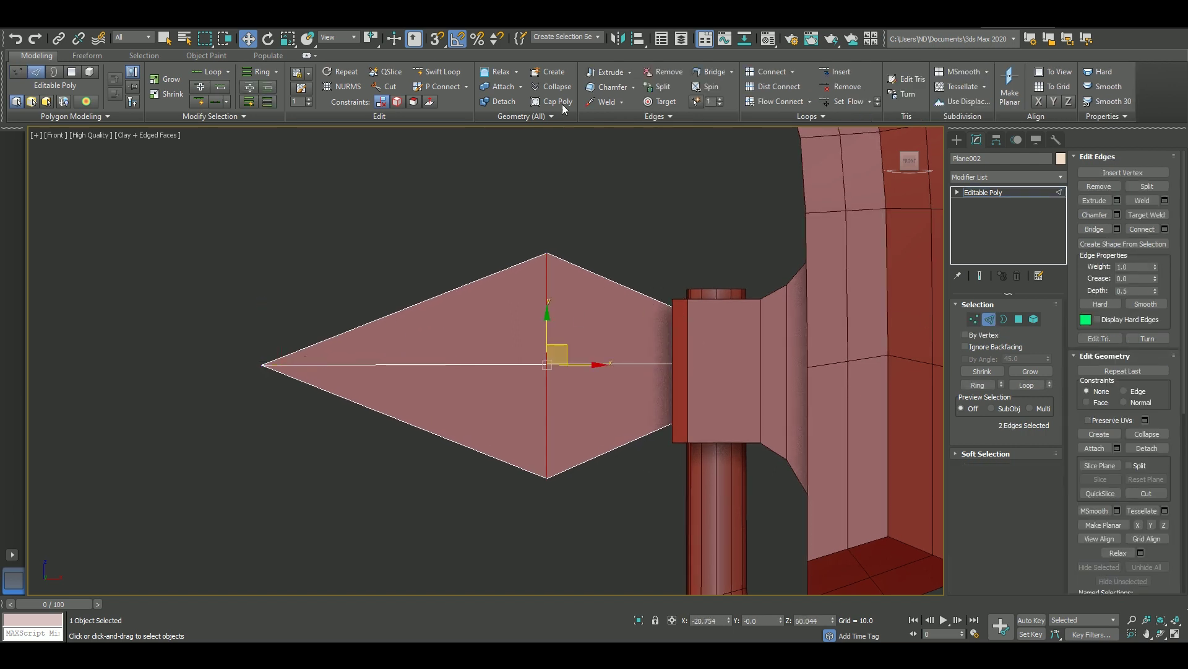
key(shift+alt+w)
click(615, 318)
key(q)
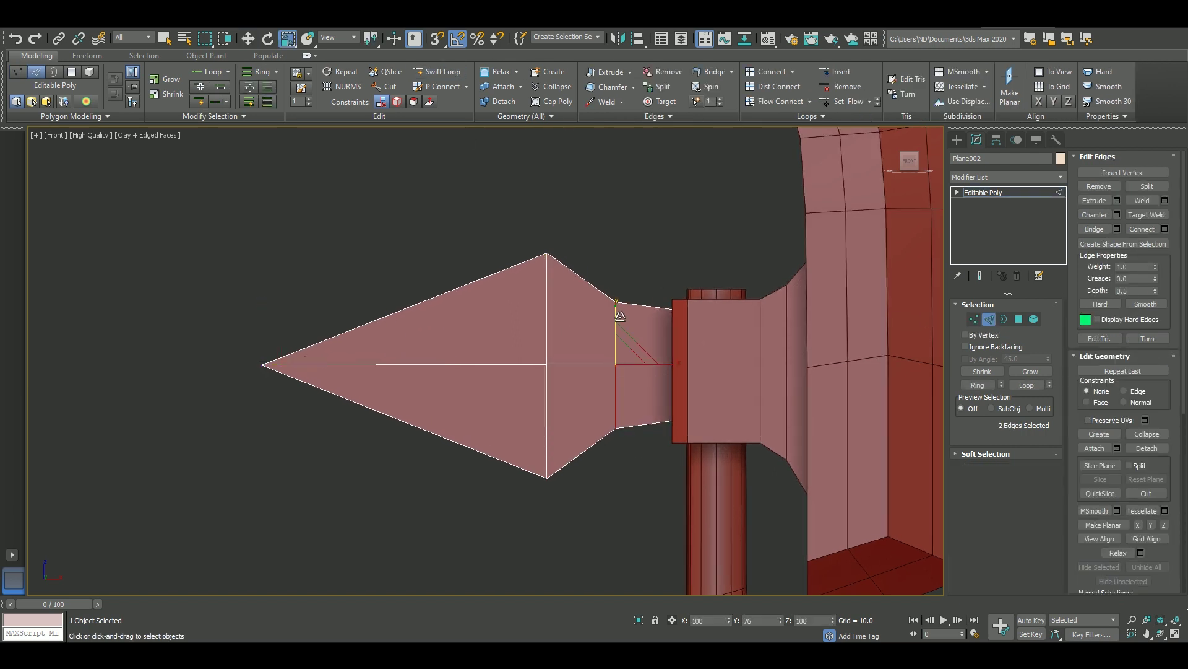
key(1)
drag(599, 297, 646, 443)
key(w)
drag(640, 364, 662, 364)
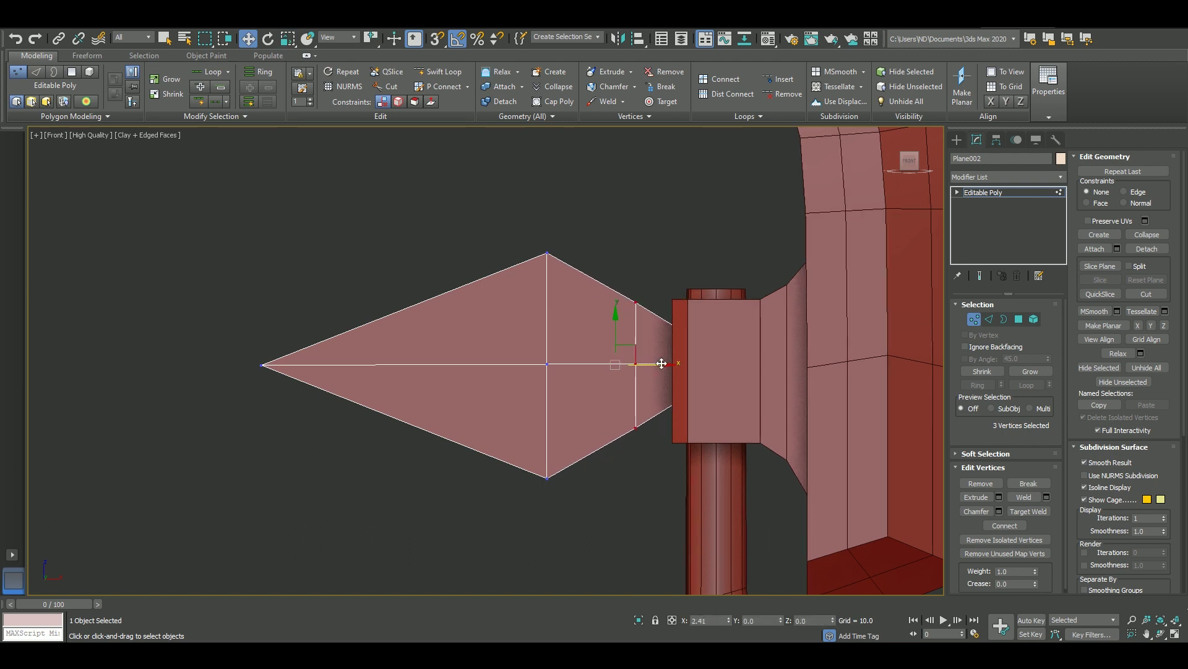
drag(526, 238, 573, 492)
drag(549, 362, 589, 362)
click(263, 365)
drag(295, 365, 395, 367)
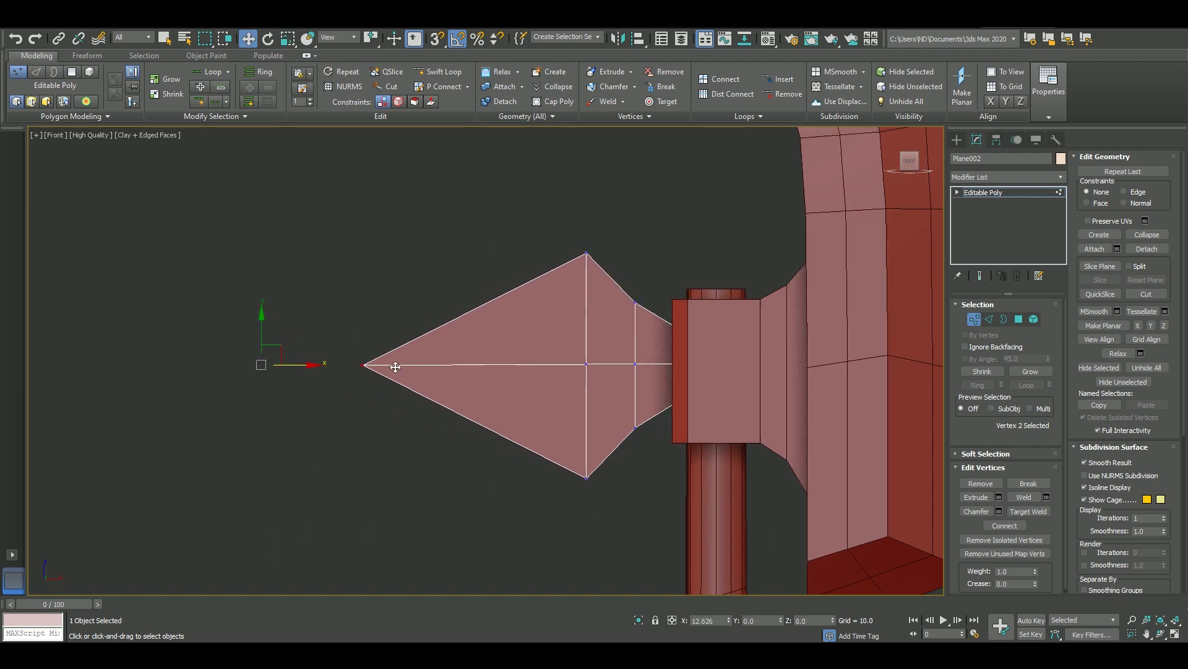
Scale the diamond spike down and pan to show the full handle.
key(1)
scroll(579, 445, down, 5)
scroll(574, 311, up, 5)
key(F4)
key(r)
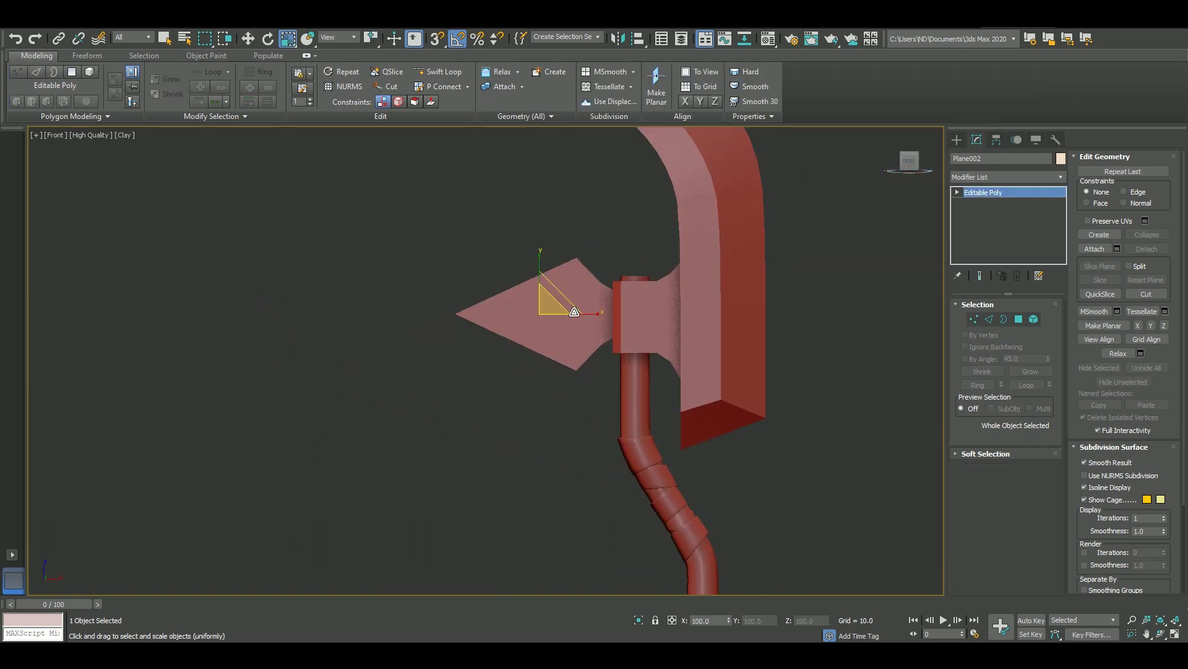
drag(575, 312, 597, 318)
click(553, 432)
key(w)
scroll(552, 431, down, 5)
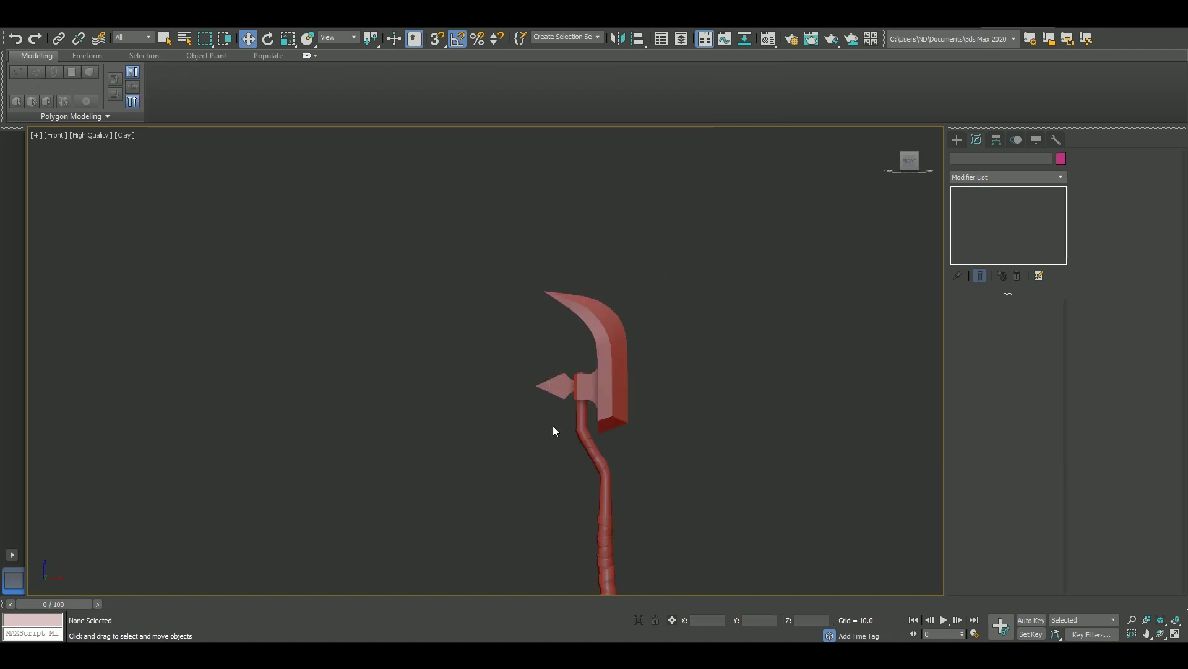
middle_drag(553, 432, 558, 364)
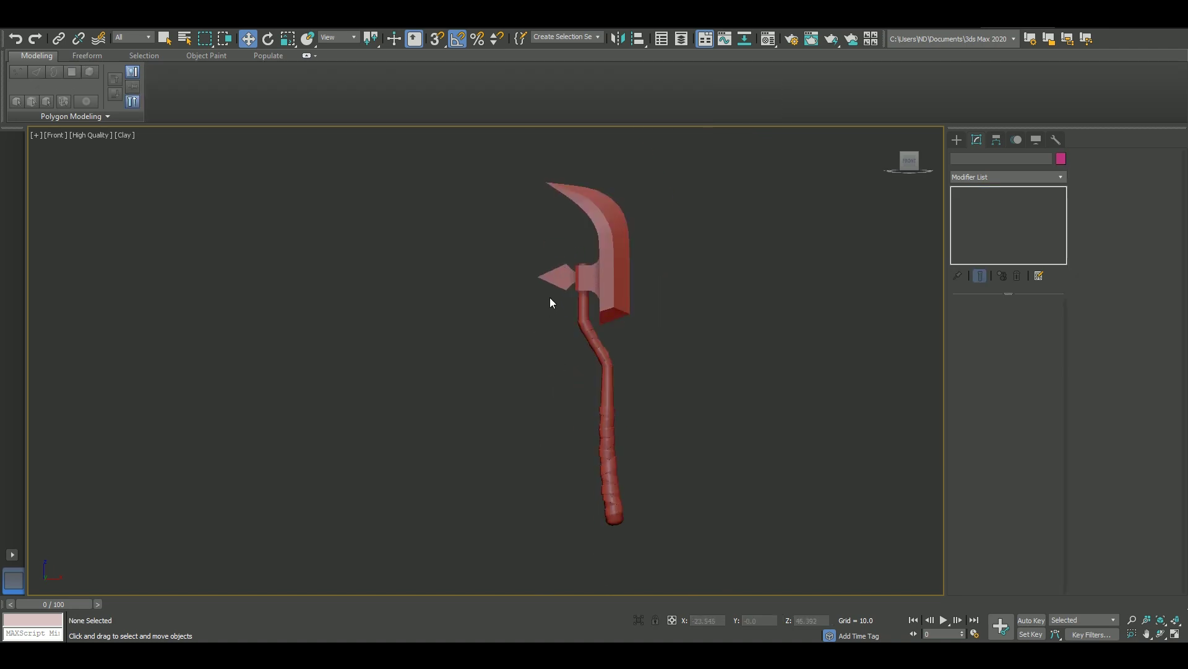
scroll(549, 298, up, 10)
Add a Shell of 1 to the spike, collapse it to Editable Poly, and scale it thicker.
click(557, 359)
key(F4)
alt+middle_drag(557, 359, 805, 347)
click(974, 177)
text(shell)
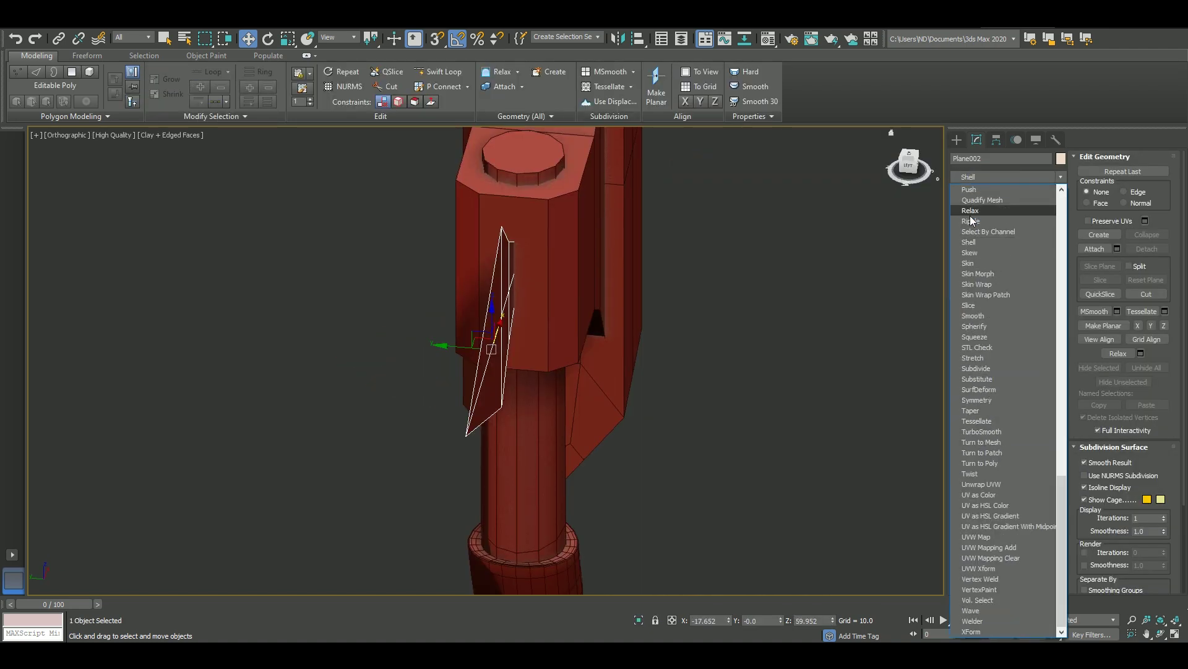
key(Return)
text(1)
key(Tab)
text(1)
right_click(1003, 192)
click(1027, 288)
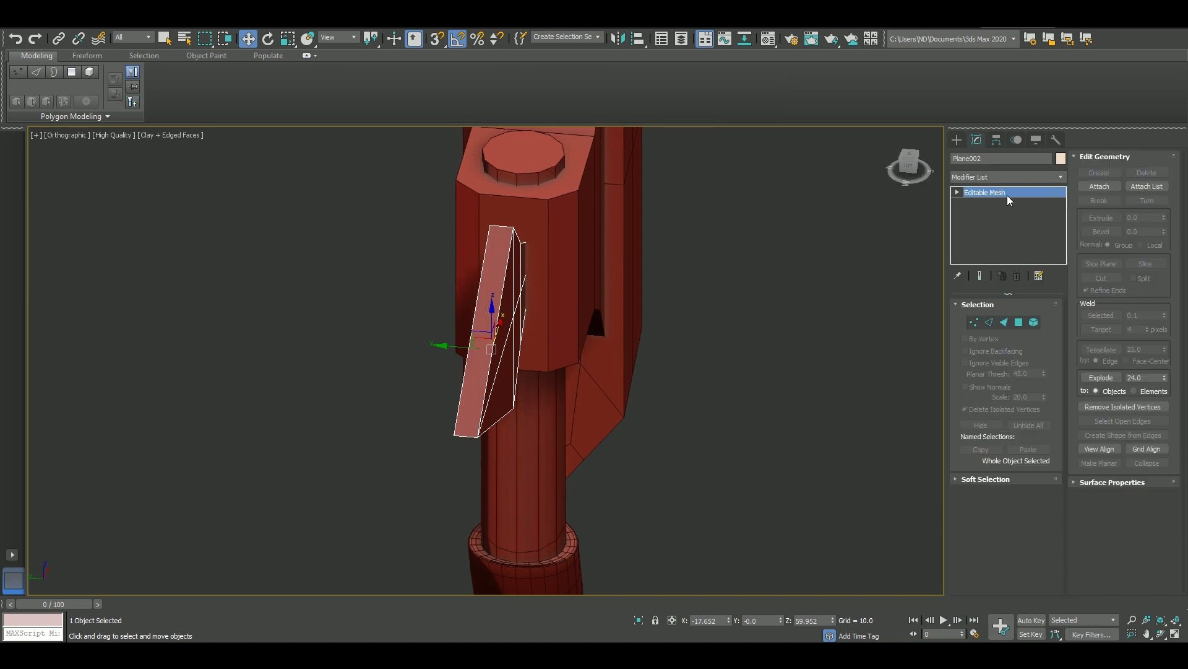
key(r)
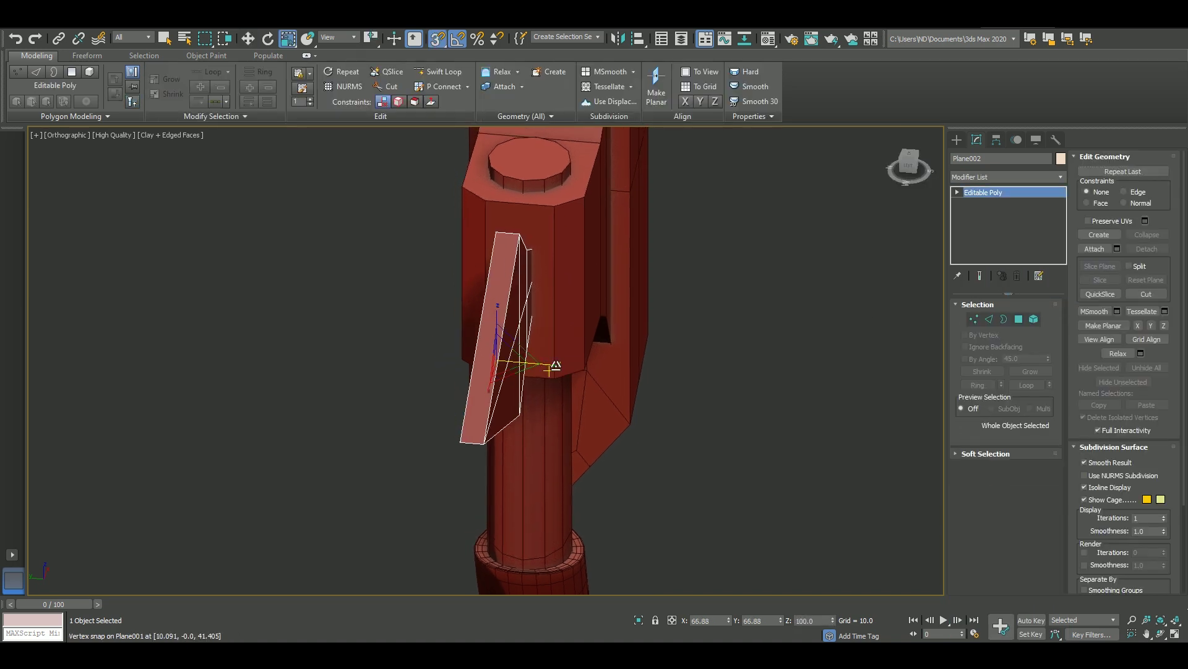
drag(552, 365, 602, 366)
Select the spike's edge ring and target-weld its tip vertices together.
key(2)
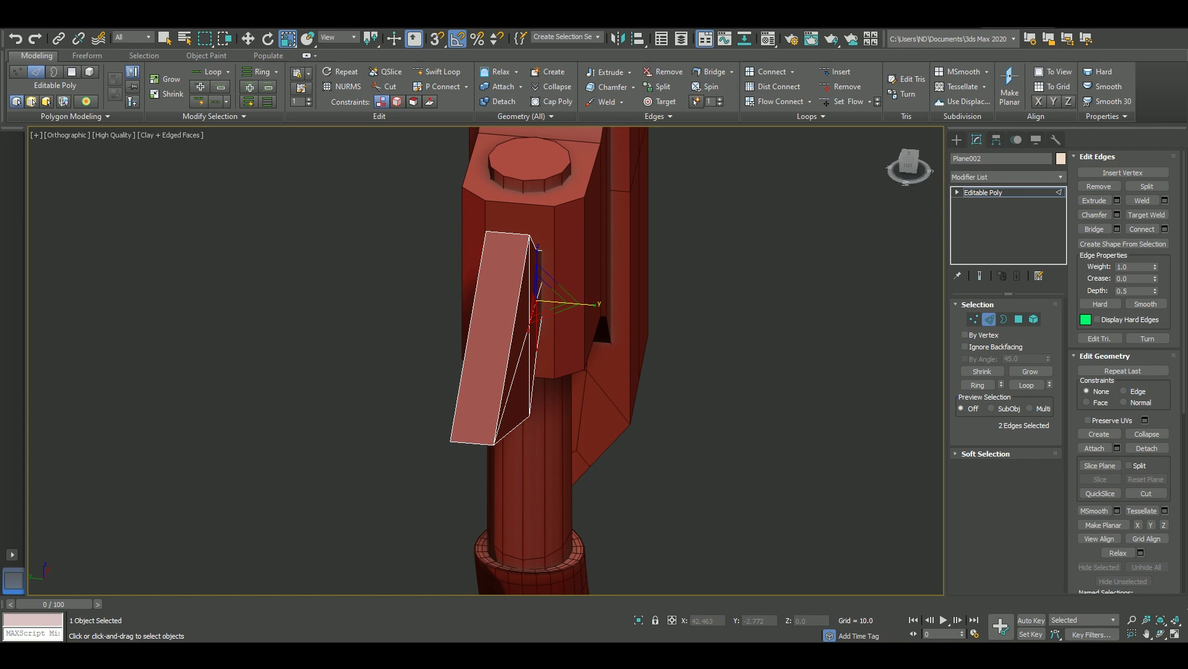
middle_drag(557, 347, 568, 377)
click(978, 385)
alt+middle_drag(483, 372, 522, 408)
key(1)
click(481, 376)
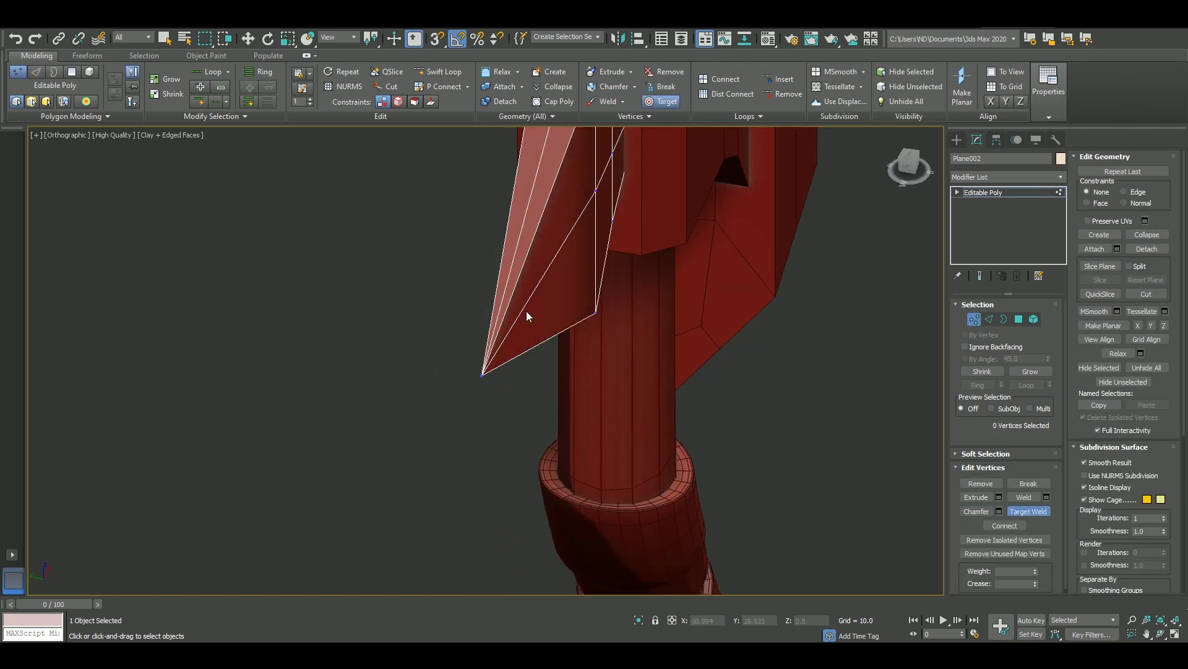
alt+middle_drag(528, 313, 515, 337)
right_click(515, 337)
Connect the selected spike edges with a new ridge edge.
click(440, 72)
key(2)
key(w)
alt+middle_drag(914, 307, 698, 412)
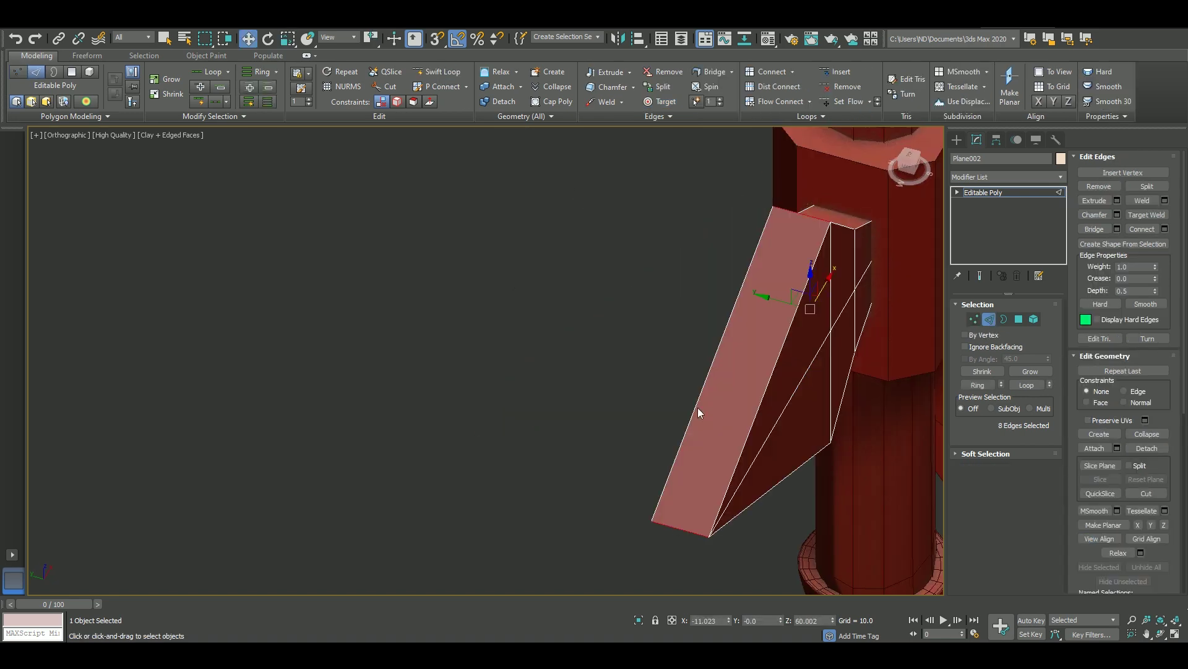
key(ctrl+shift+e)
click(492, 423)
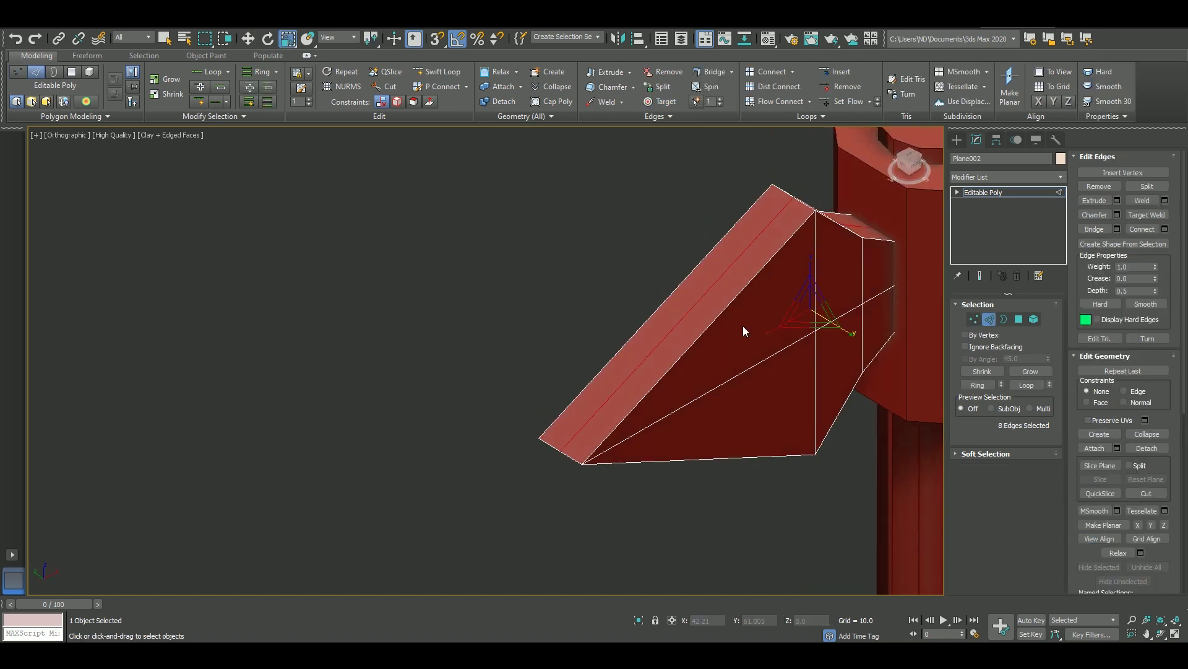
alt+middle_drag(742, 331, 791, 282)
key(r)
Delete the spike's base polygons where it meets the collar, working in wireframe Front view.
click(1018, 319)
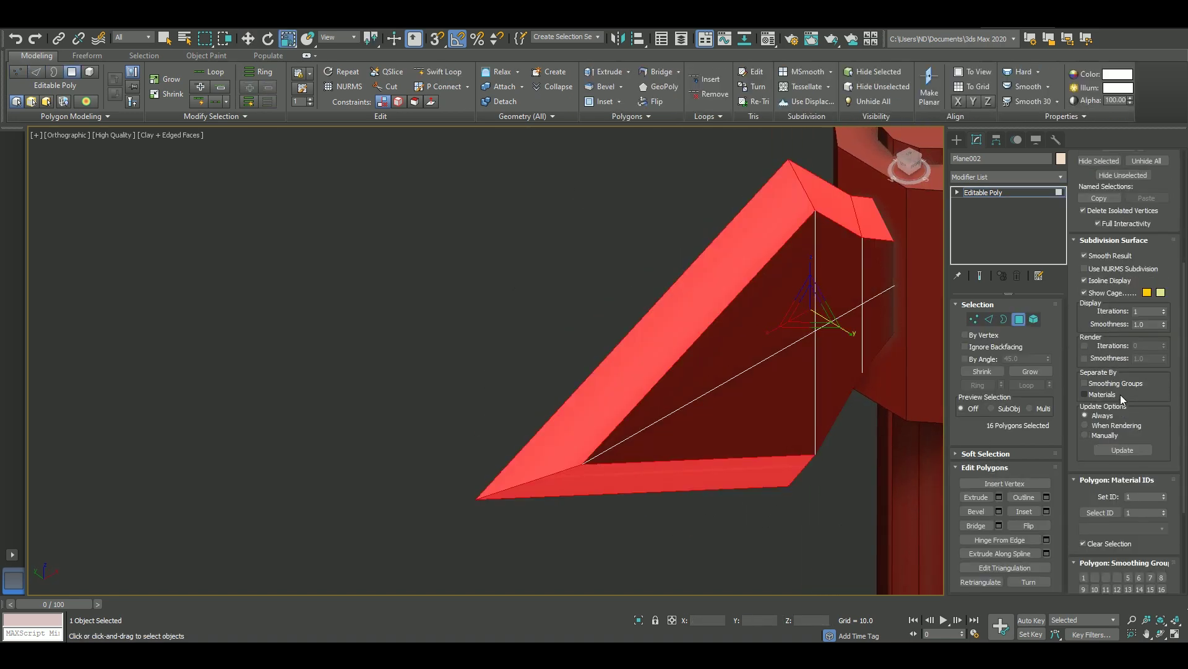
click(1096, 494)
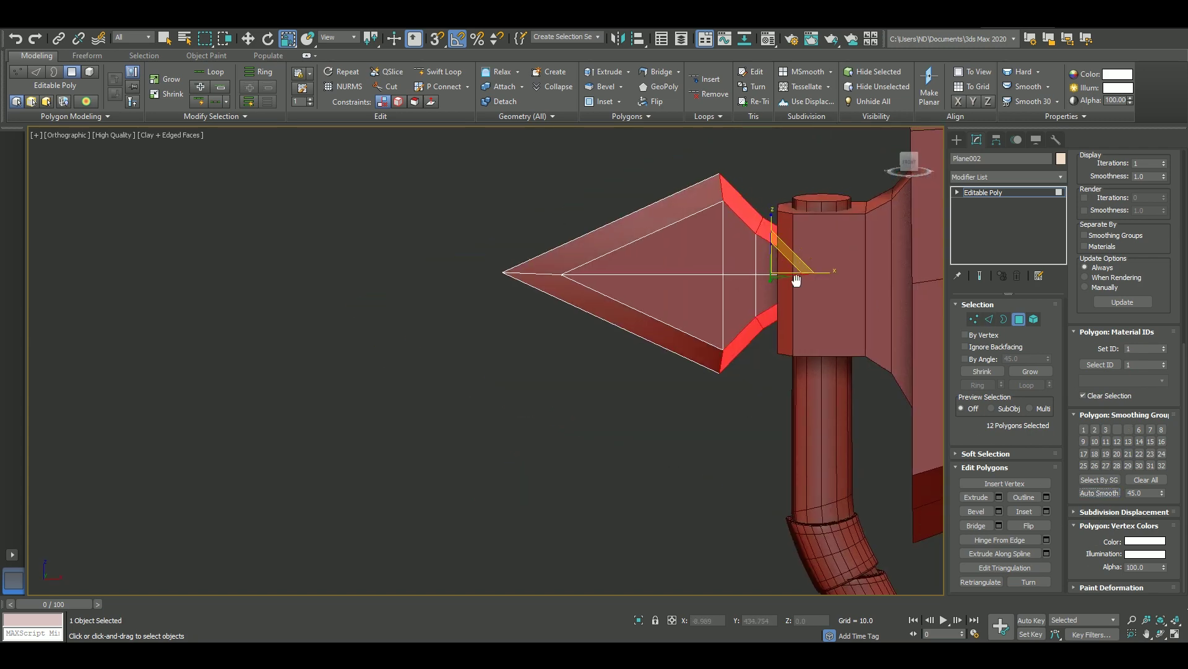
key(f)
key(F3)
drag(660, 234, 820, 475)
key(Delete)
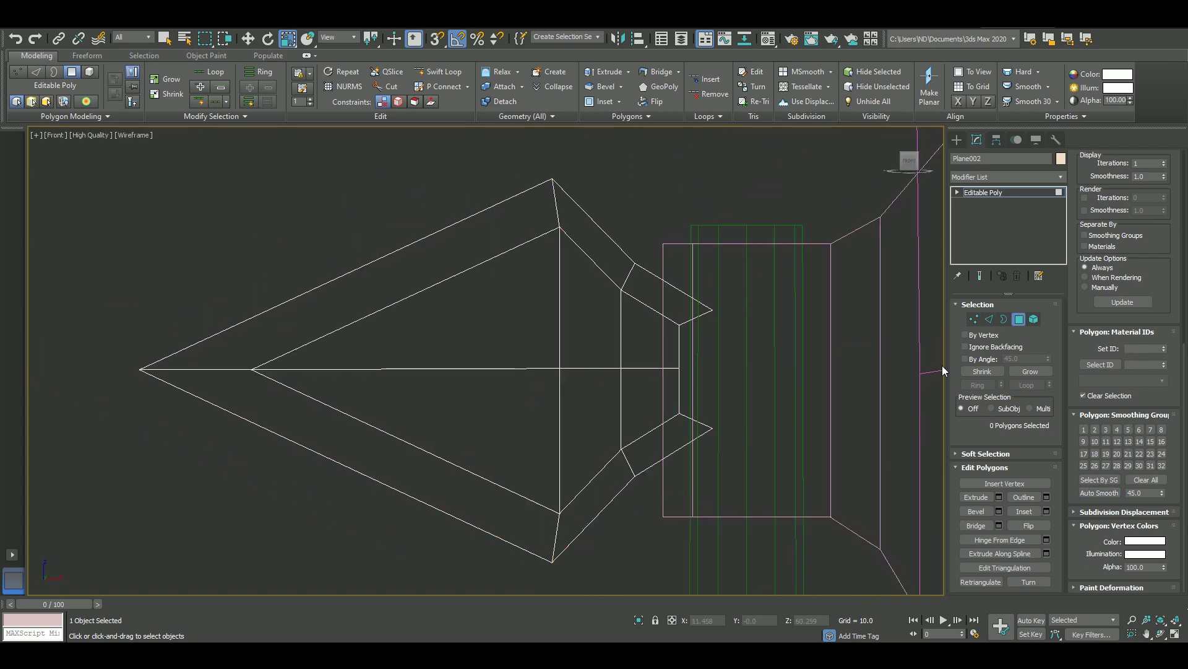
middle_drag(773, 420, 819, 385)
Snap the two base vertices into line and spread them apart vertically.
click(973, 319)
mouse_move(732, 266)
mouse_down()
mouse_move(766, 321)
mouse_move(703, 295)
mouse_up()
key(w)
key(s)
drag(735, 414, 764, 413)
drag(743, 369, 728, 353)
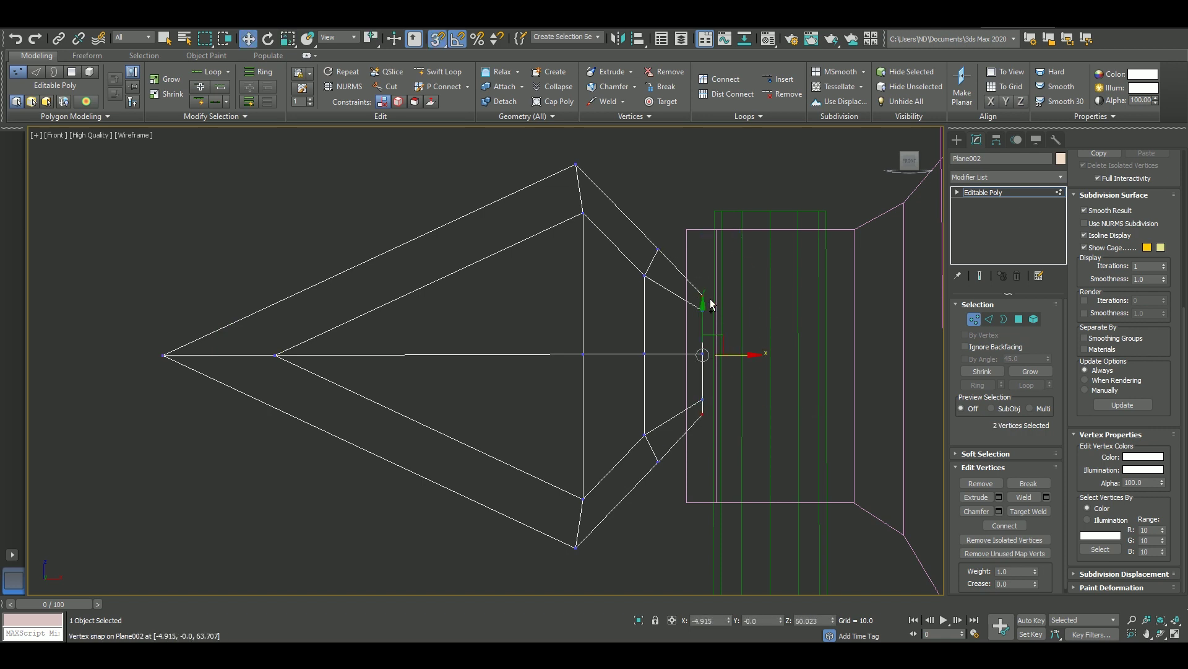
key(r)
drag(704, 303, 700, 292)
key(F3)
Select and inspect individual faces of the spike at Polygon level, then deselect.
middle_drag(700, 279, 713, 276)
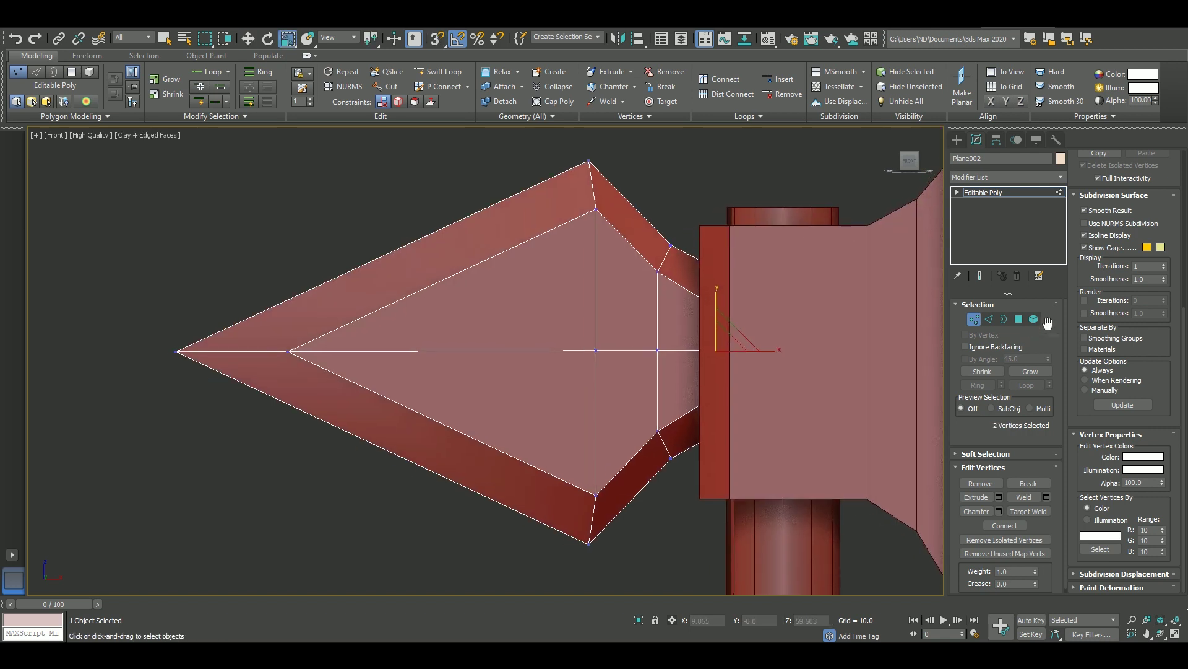
key(4)
drag(1071, 571, 1070, 519)
click(628, 489)
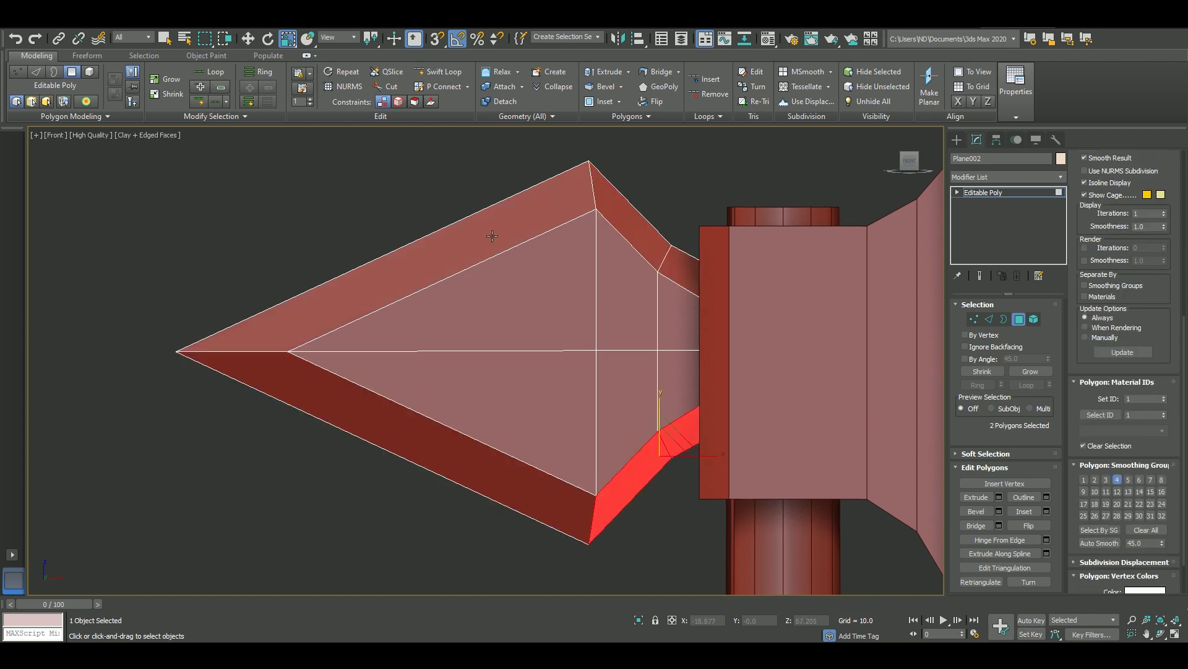
alt+middle_drag(628, 489, 442, 234)
click(874, 489)
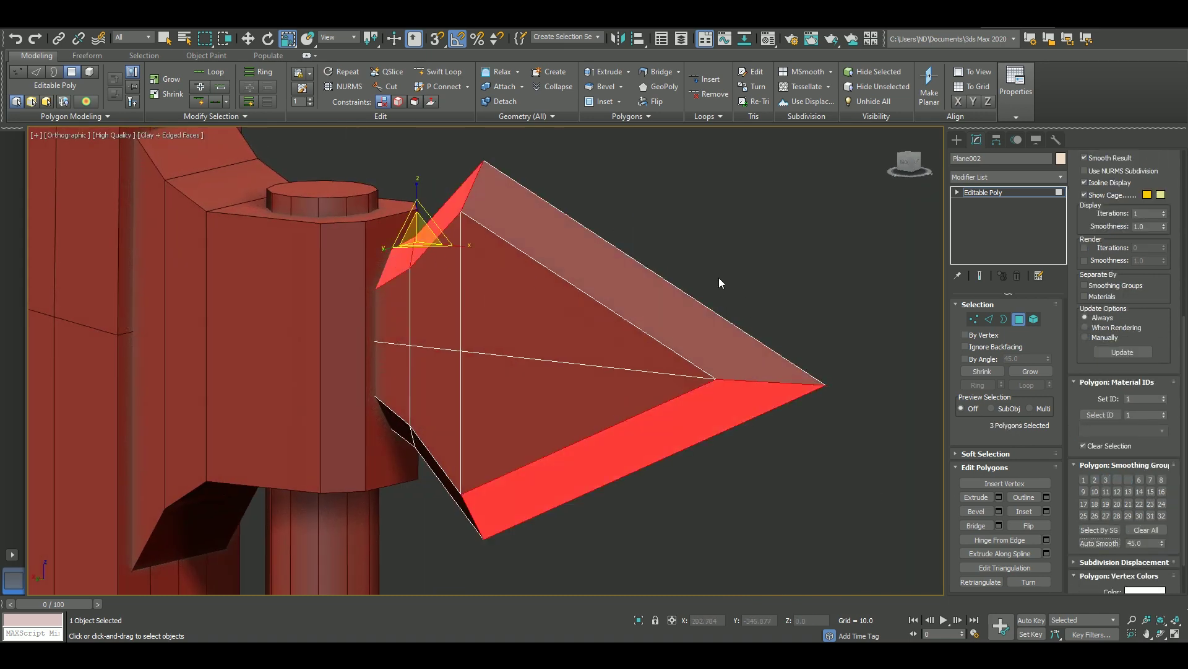
Select the vertex loop around the spike, check it from several angles, and select all vertices.
mouse_move(719, 277)
alt+middle_down()
mouse_move(661, 297)
mouse_move(850, 367)
mouse_move(589, 417)
mouse_move(496, 200)
alt+middle_up()
key(1)
drag(495, 200, 569, 436)
alt+middle_drag(569, 437, 592, 455)
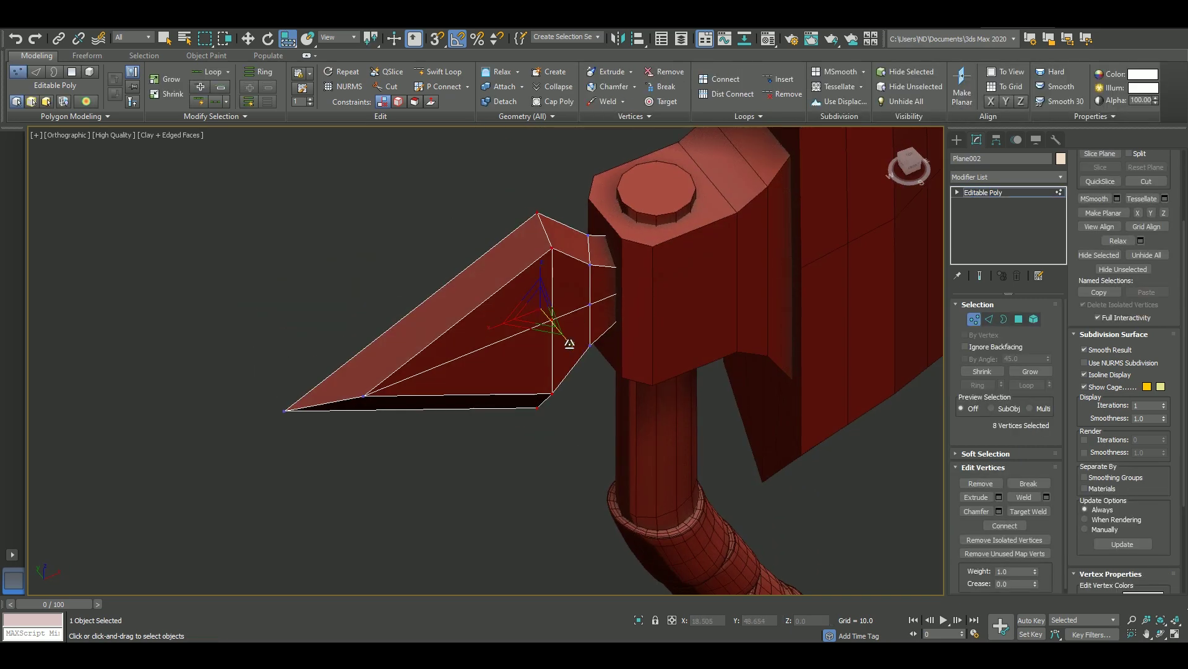
mouse_move(569, 343)
alt+middle_down()
mouse_move(567, 335)
mouse_move(595, 353)
mouse_move(616, 257)
mouse_move(648, 332)
mouse_move(693, 328)
alt+middle_up()
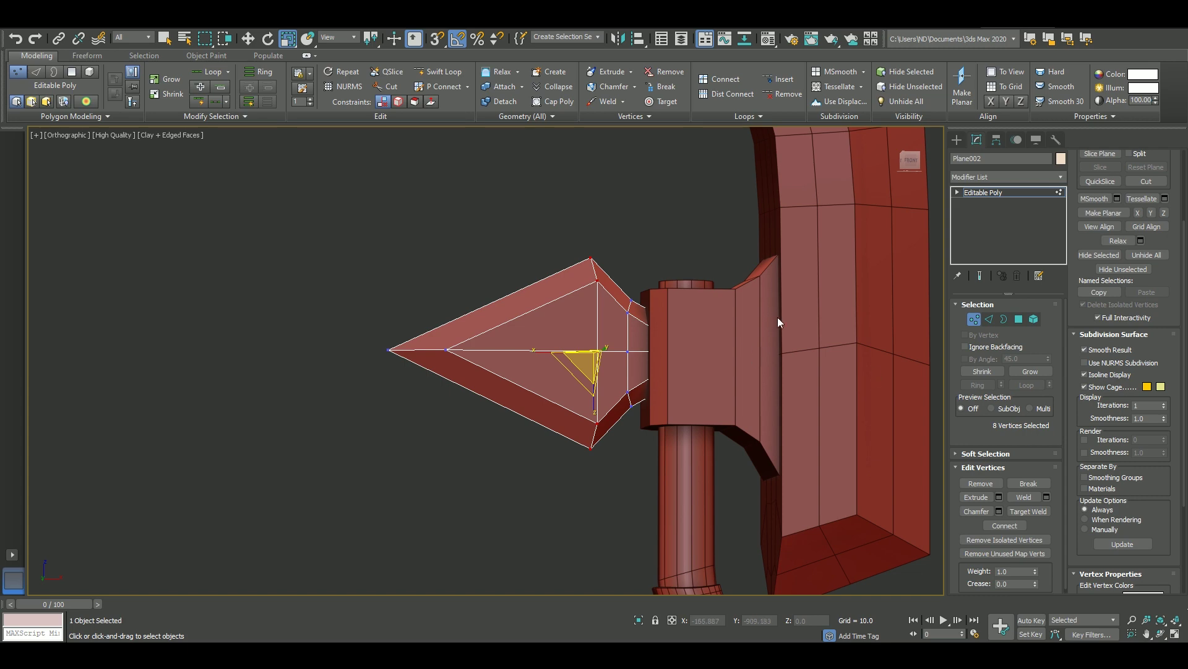
mouse_move(777, 317)
alt+middle_down()
mouse_move(826, 395)
mouse_move(918, 362)
mouse_move(755, 332)
mouse_move(780, 322)
alt+middle_up()
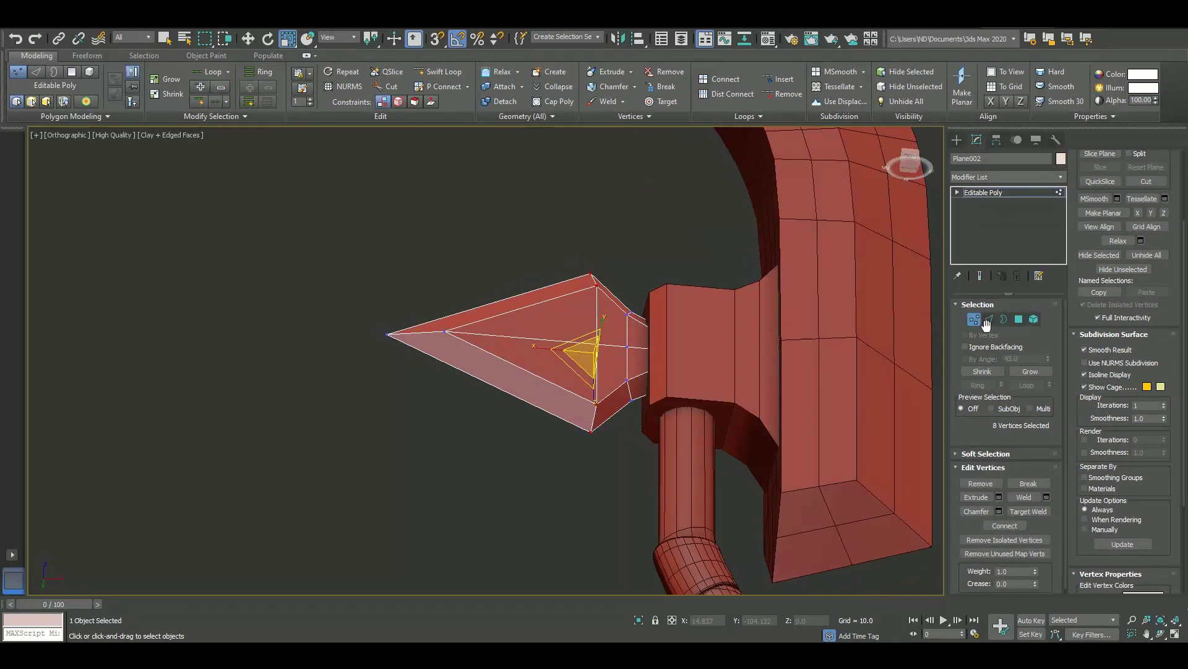
key(ctrl+a)
Frame the spike in front view and try an upright slice plane, exiting without cutting.
key(f)
key(z)
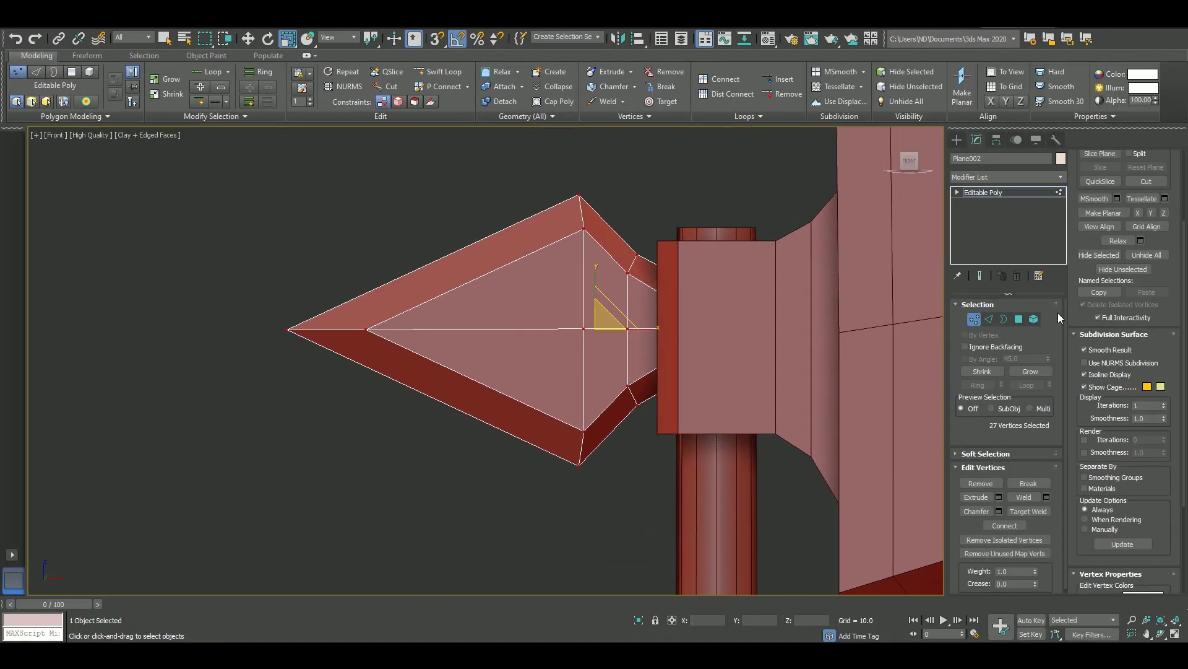
click(1100, 153)
key(e)
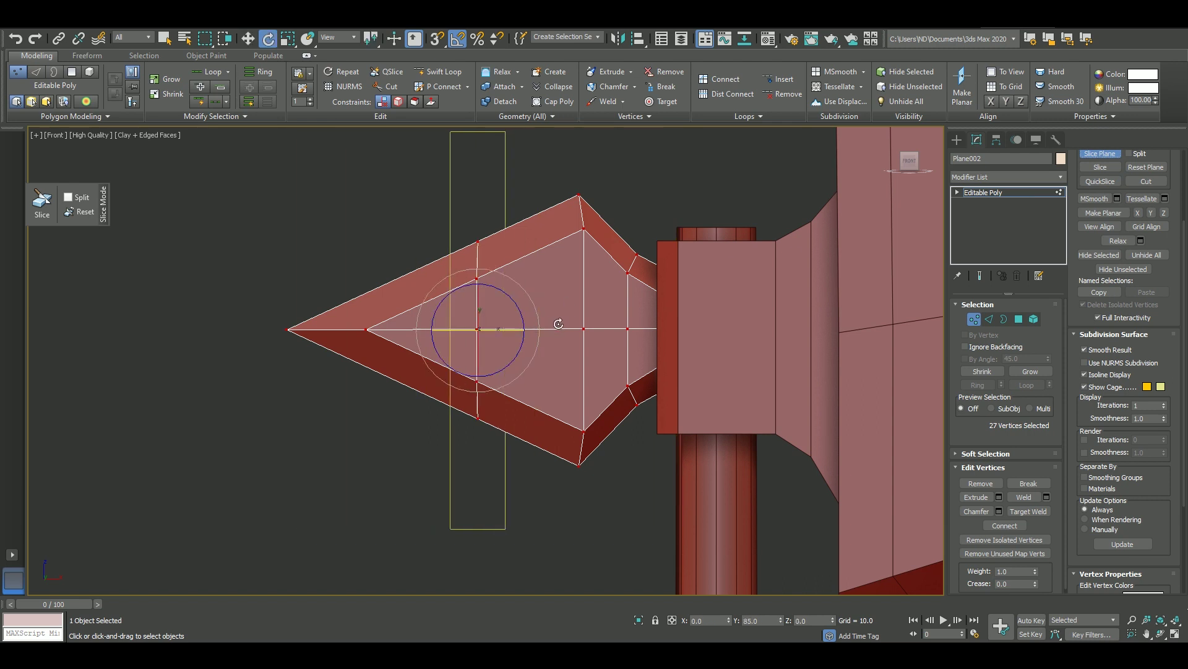
drag(559, 324, 563, 338)
click(989, 319)
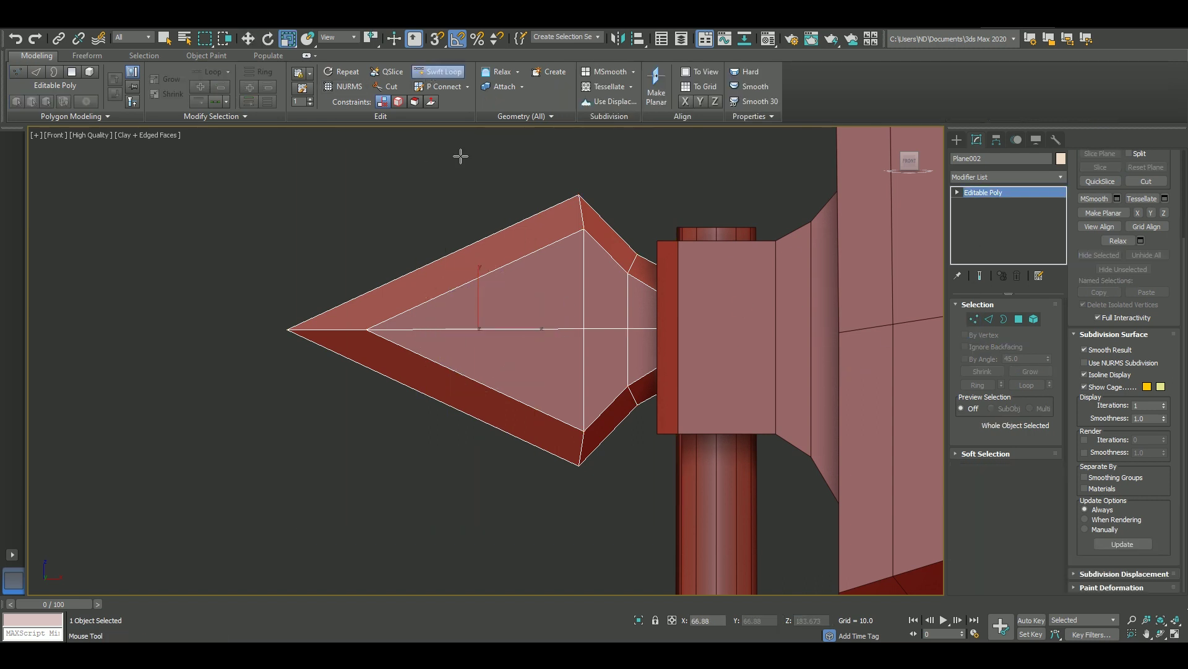
Connect two new edge loops across the spike and scale them inward to taper the tip.
key(w)
drag(1171, 249, 1171, 359)
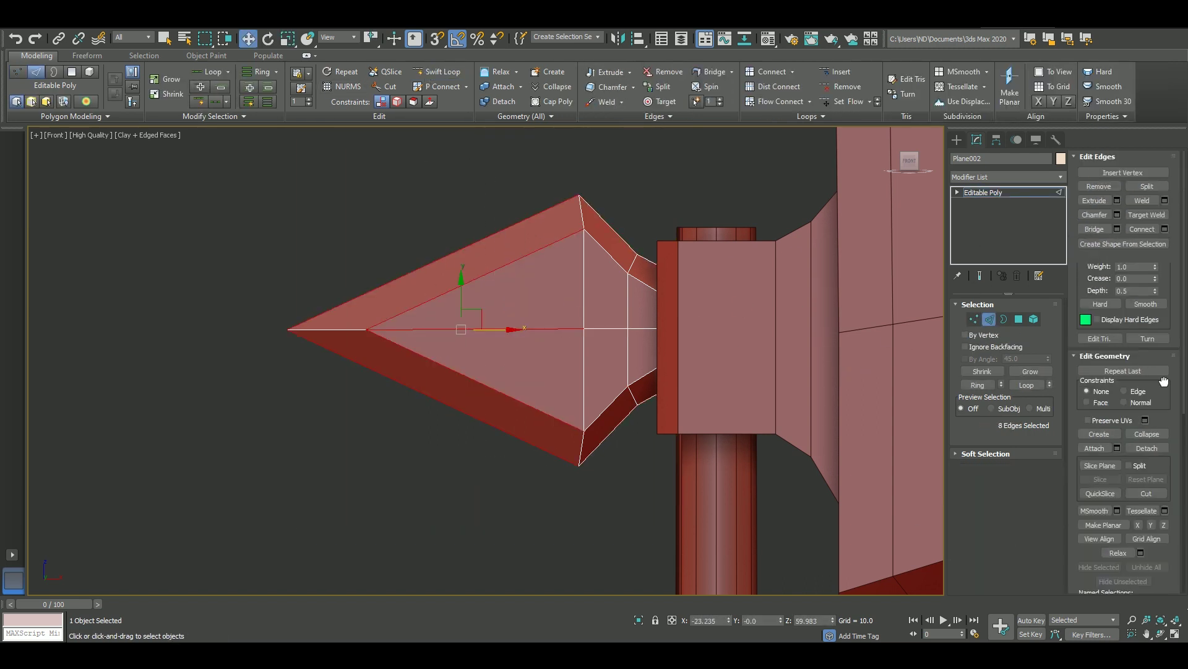
key(ctrl+shift+e)
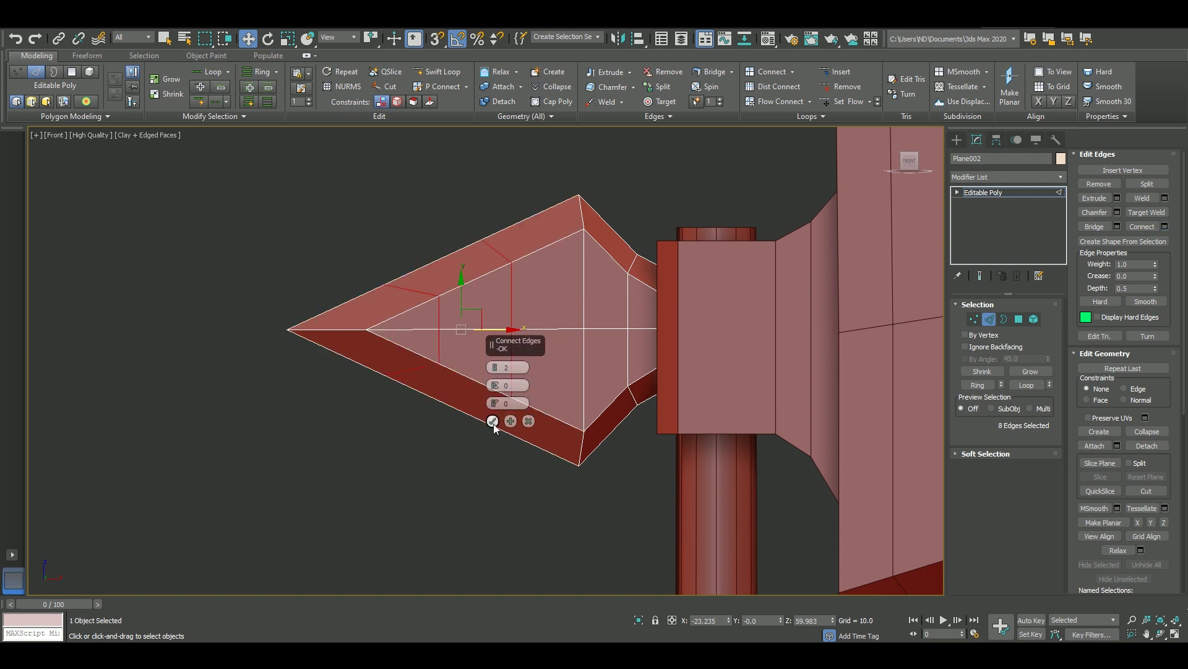
click(493, 422)
key(r)
drag(506, 244, 506, 275)
alt+double_click(506, 274)
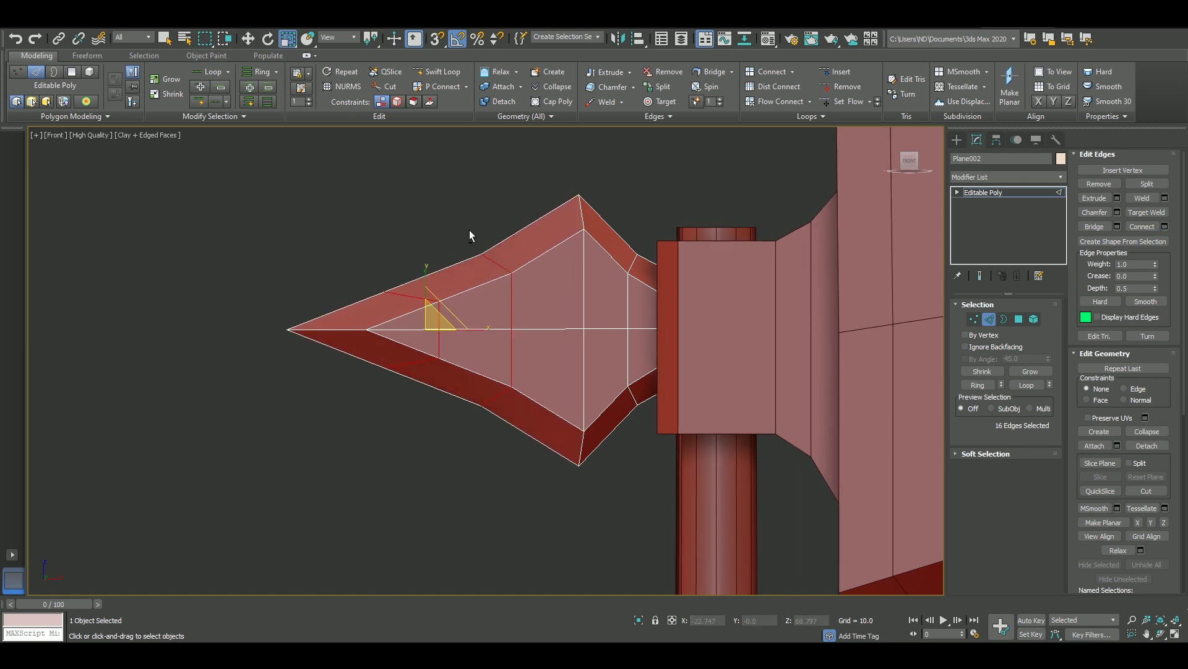
click(989, 320)
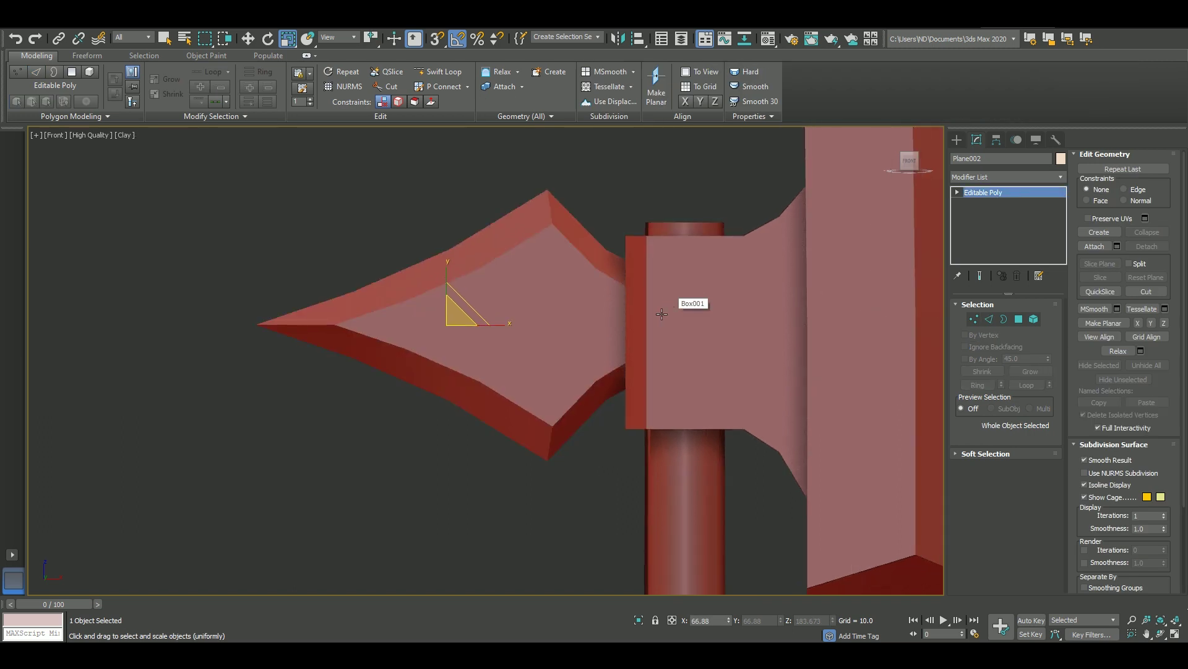
Apply an FFD 2x2x2 lattice to the lower handle wrap strips and enter Control Points.
mouse_move(685, 305)
alt+middle_down()
mouse_move(708, 388)
mouse_move(494, 435)
alt+middle_up()
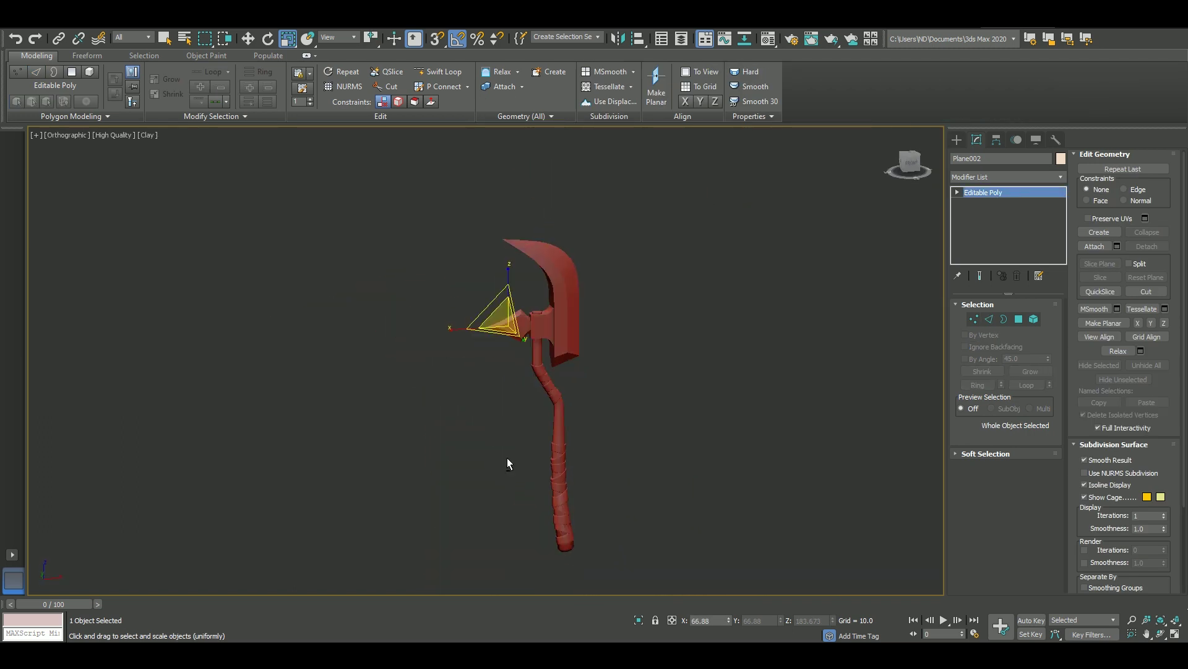
key(f)
scroll(536, 265, up, 5)
scroll(740, 265, down, 3)
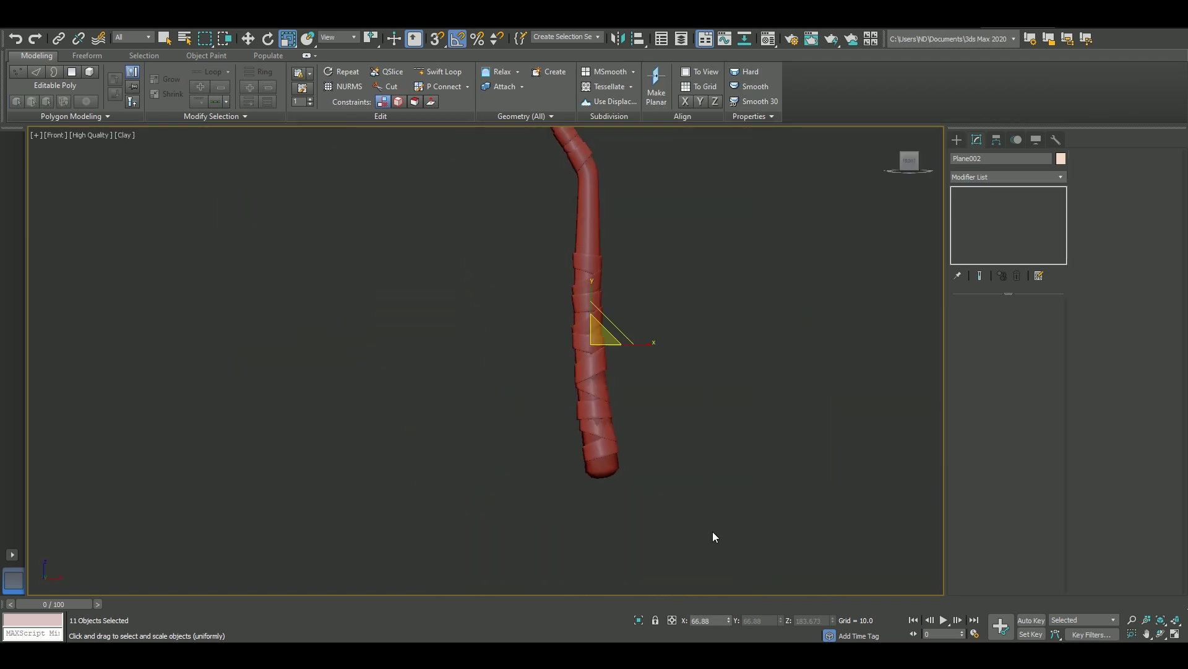
drag(712, 531, 605, 314)
key(w)
click(1003, 177)
click(970, 195)
key(1)
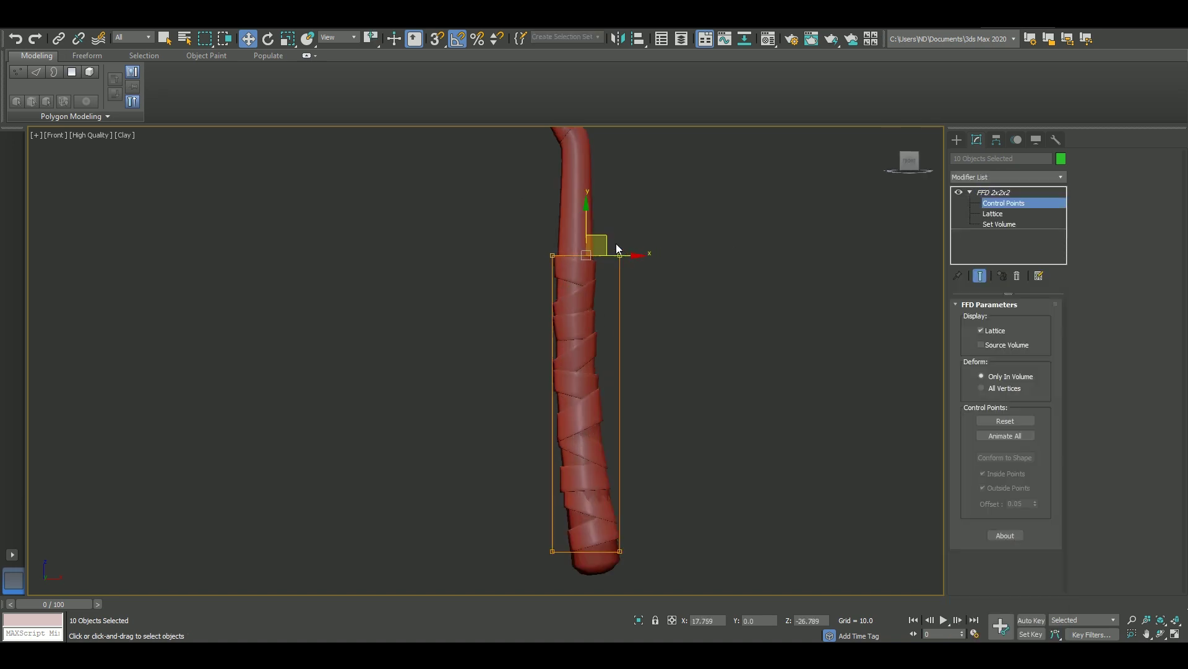
scroll(576, 212, up, 3)
scroll(595, 347, down, 2)
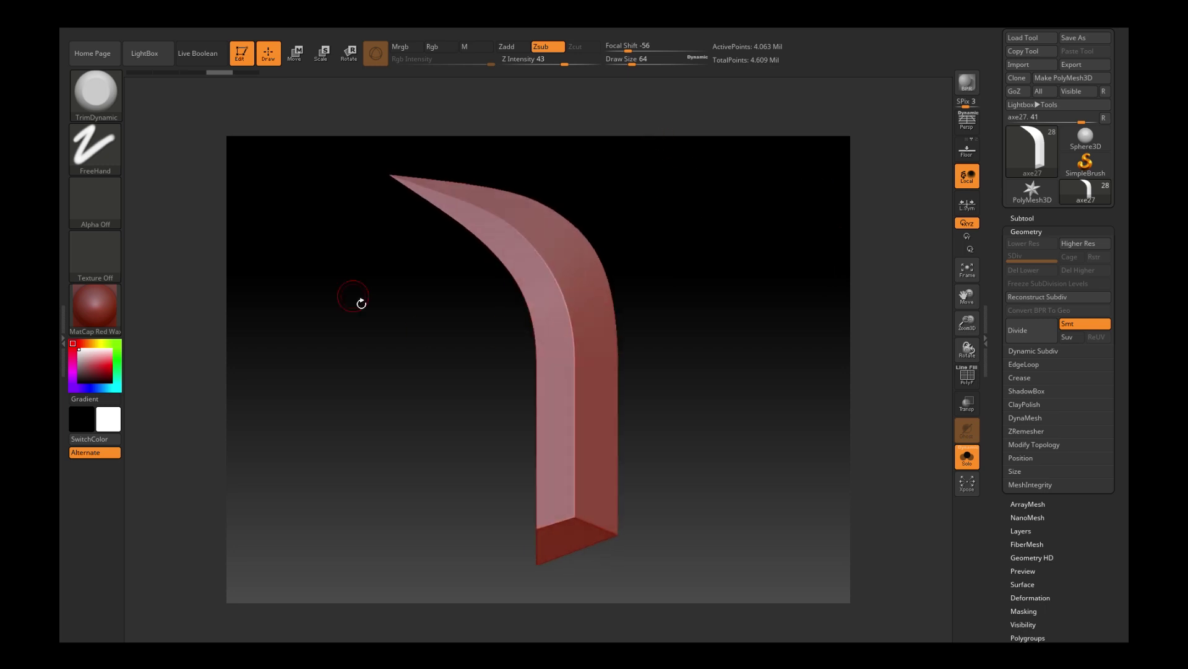
Lower Draw Size and Z Intensity, then turn off Solo so every scythe subtool shows.
click(627, 64)
click(553, 64)
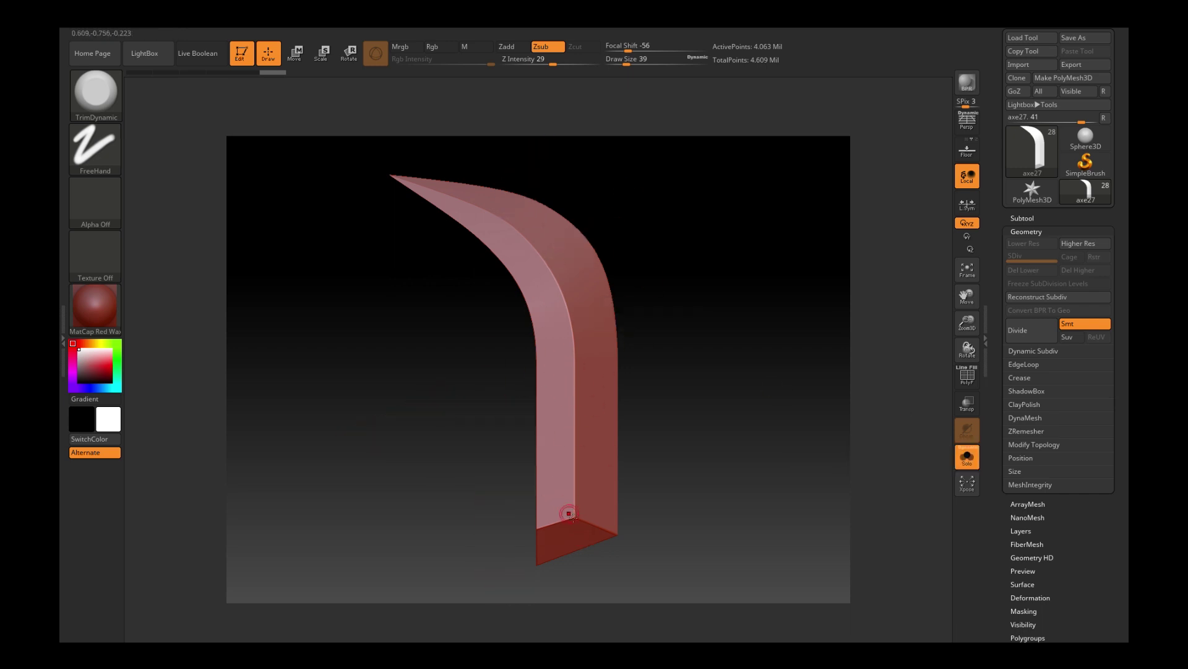
click(972, 449)
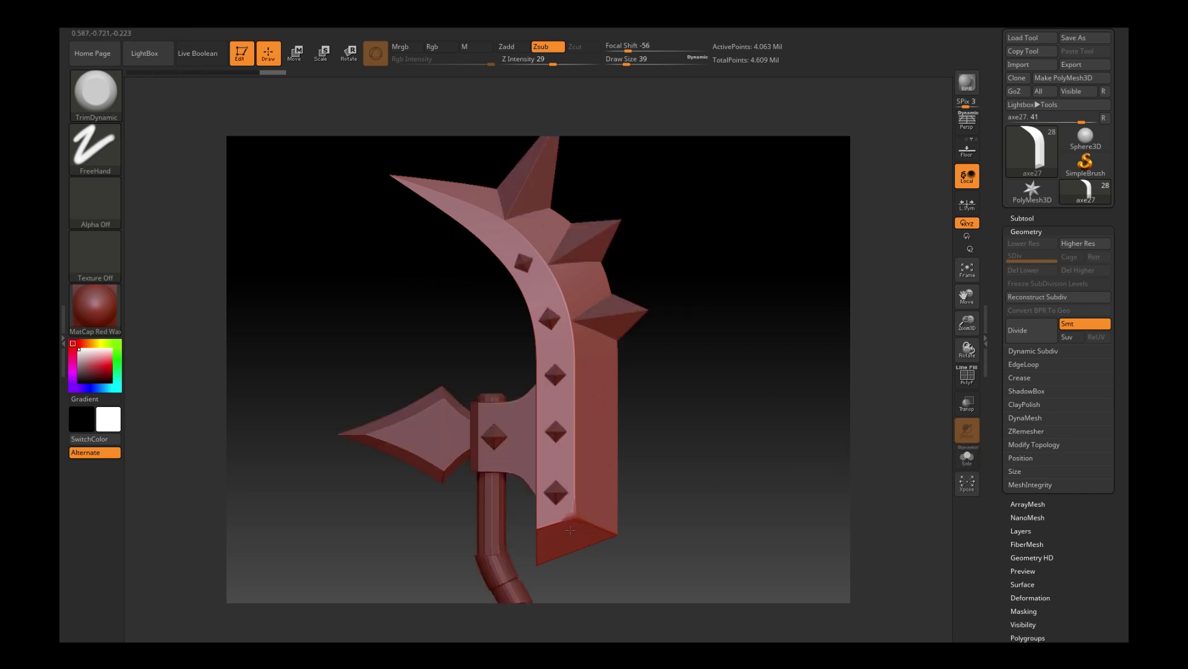
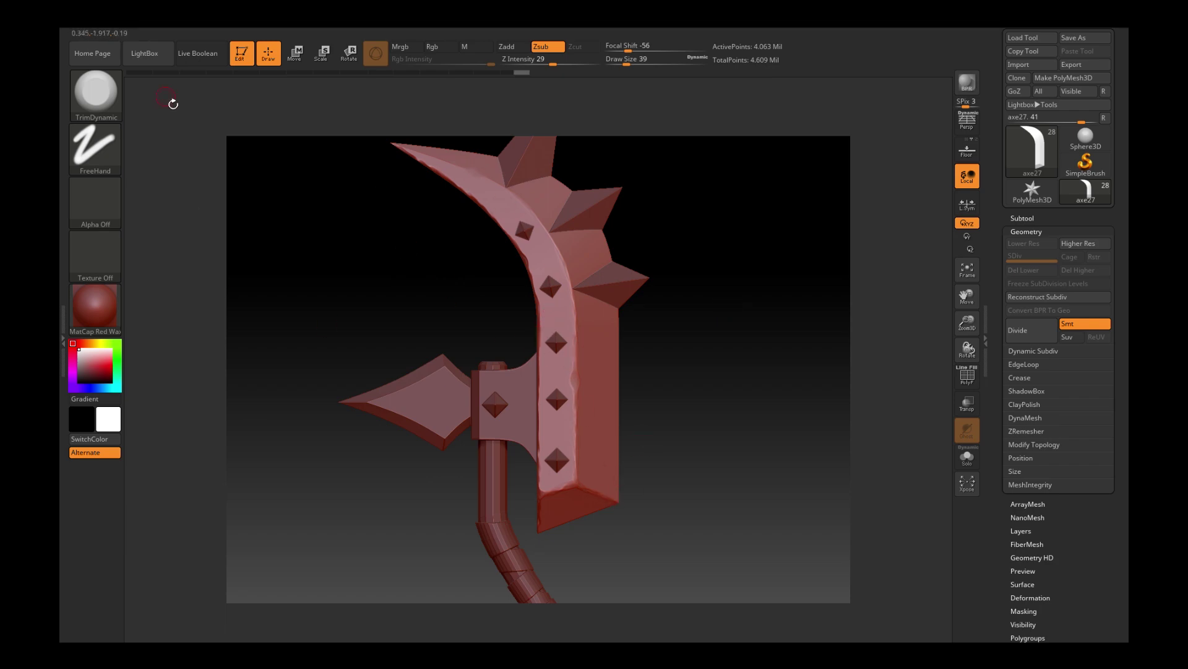
Load the Orb_Slash01 brush from LightBox and carve a slash into the blade's outer edge.
click(112, 103)
key(comma)
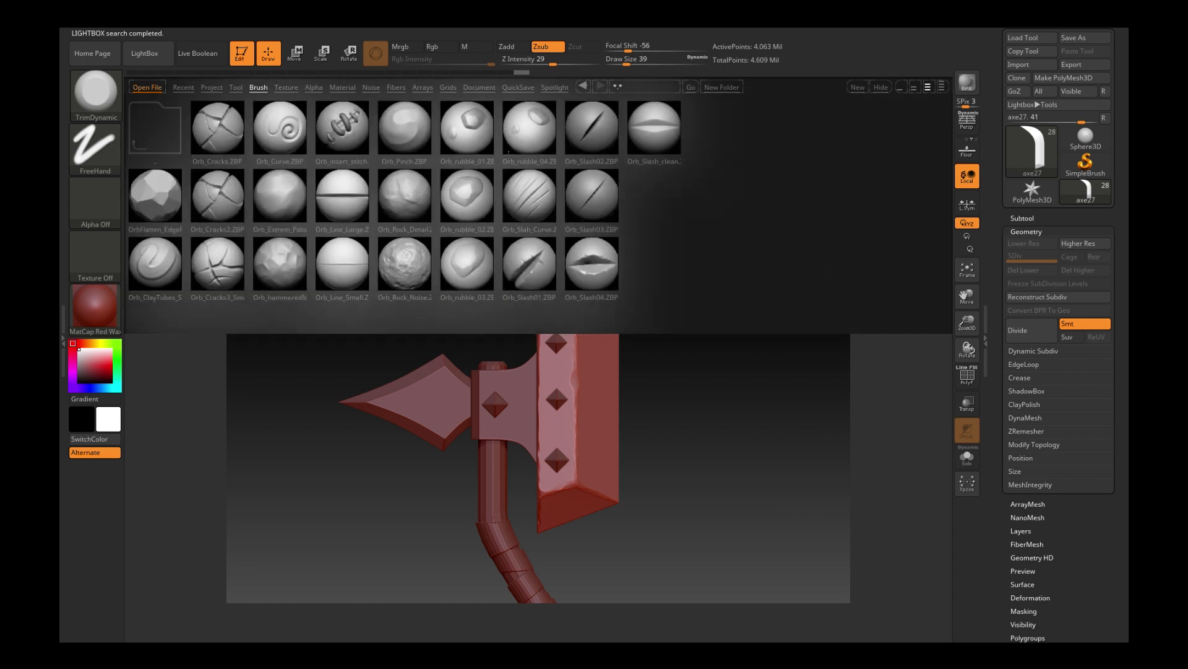
double_click(529, 264)
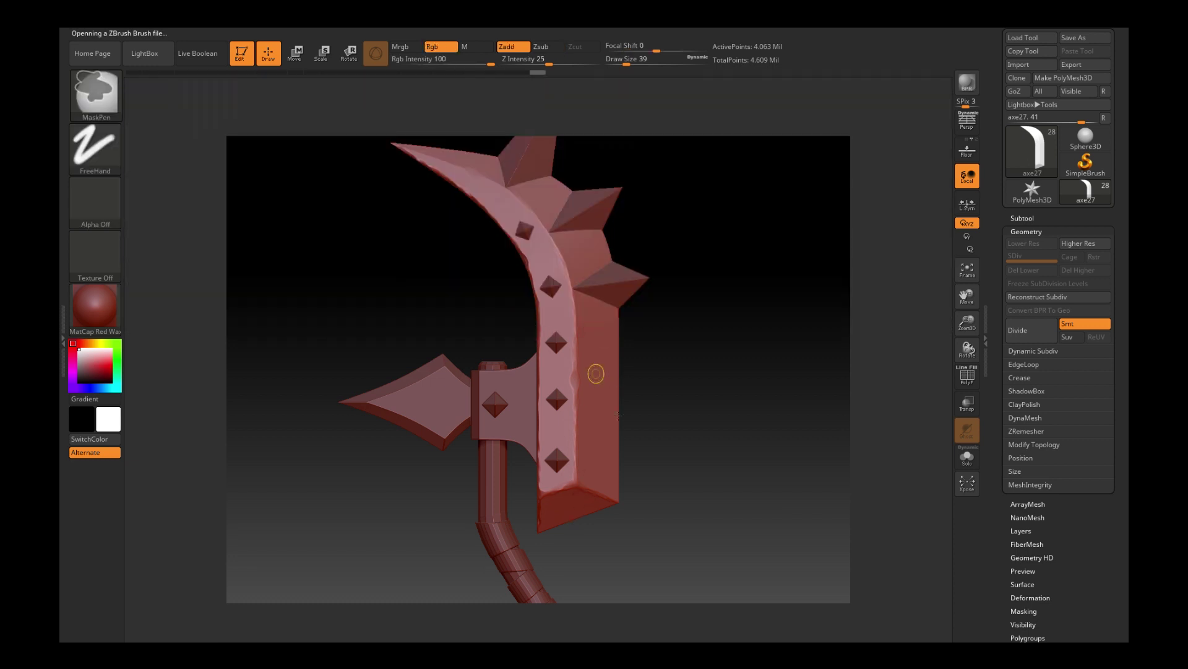
click(95, 94)
click(136, 383)
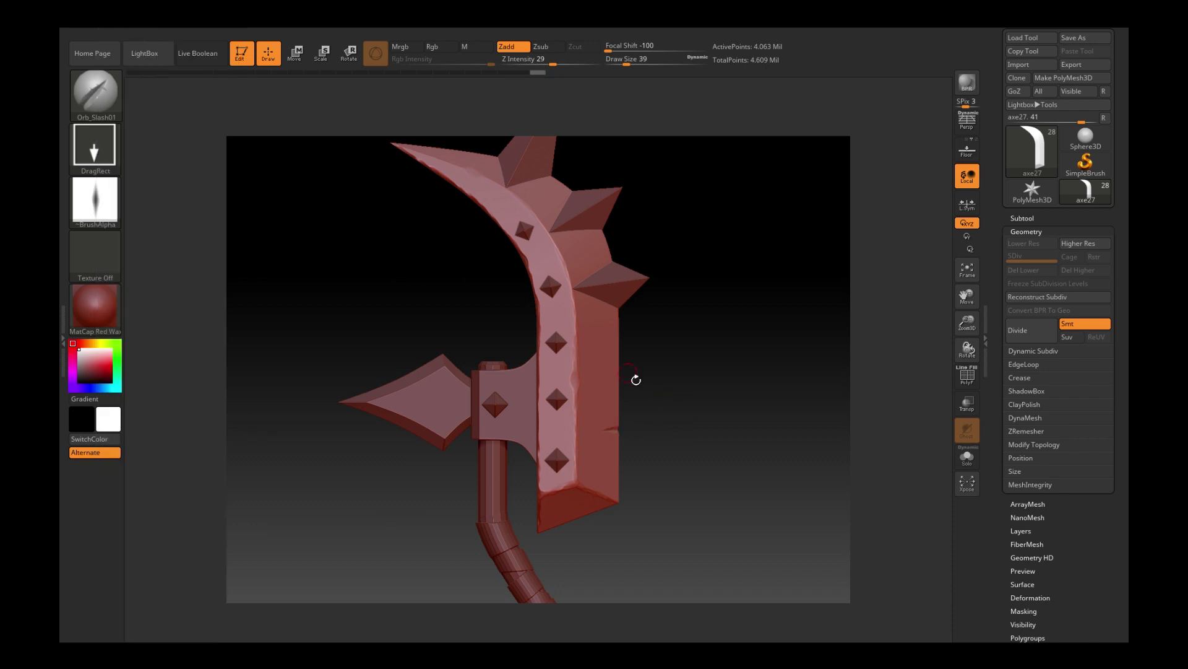
mouse_move(449, 255)
mouse_down()
mouse_move(538, 279)
mouse_move(520, 300)
mouse_up()
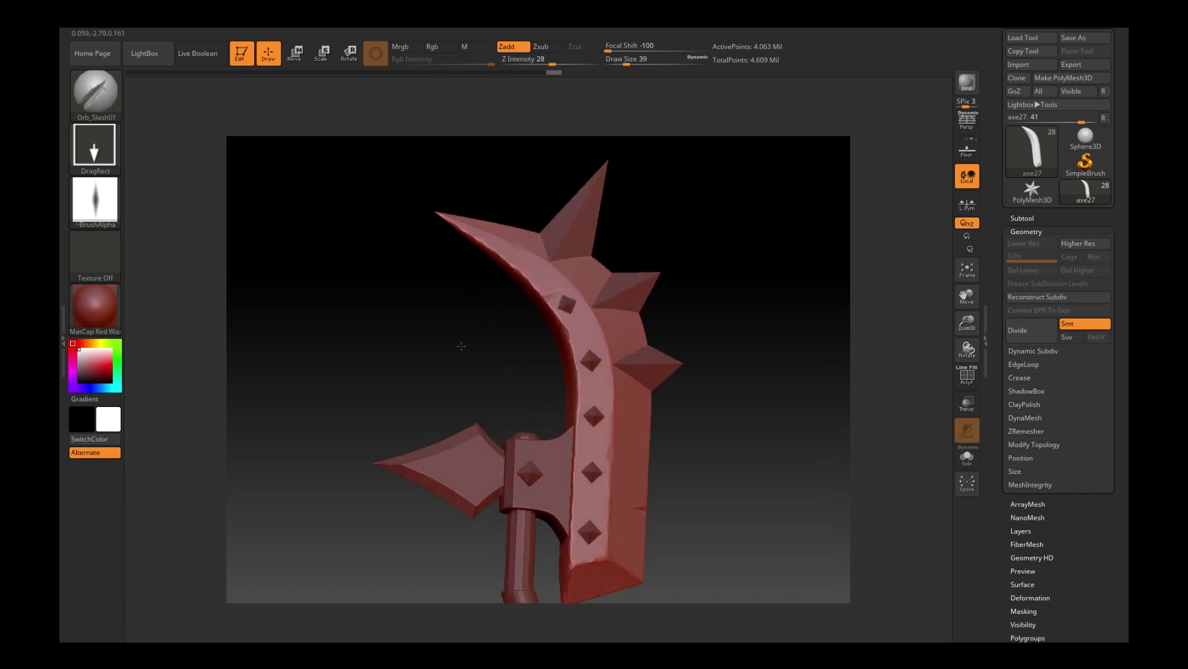
drag(493, 322, 711, 345)
drag(620, 453, 649, 450)
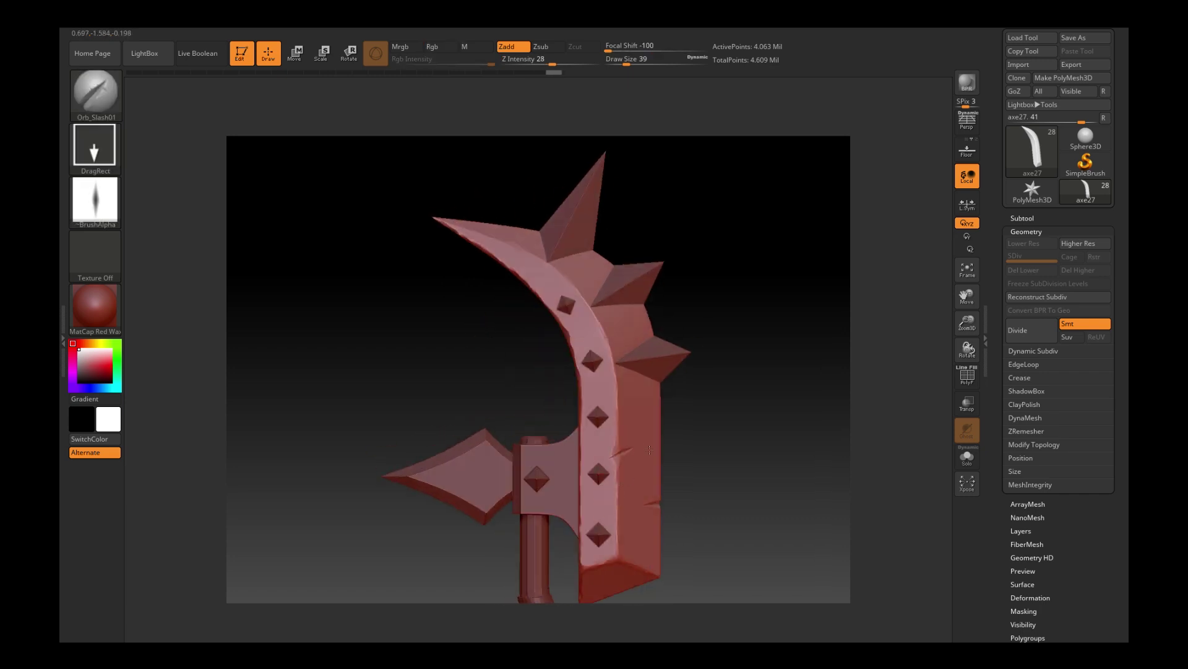
Load the Orb_Slash02 slash brush and make subtool axe25 active.
click(94, 92)
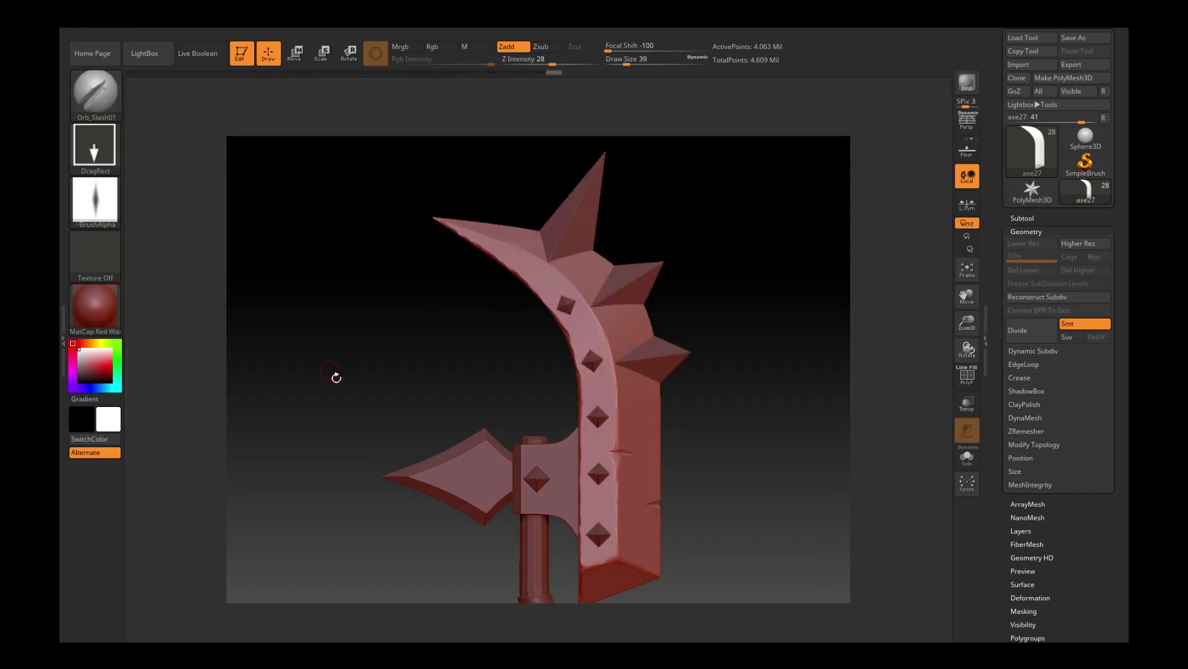
click(94, 92)
double_click(158, 124)
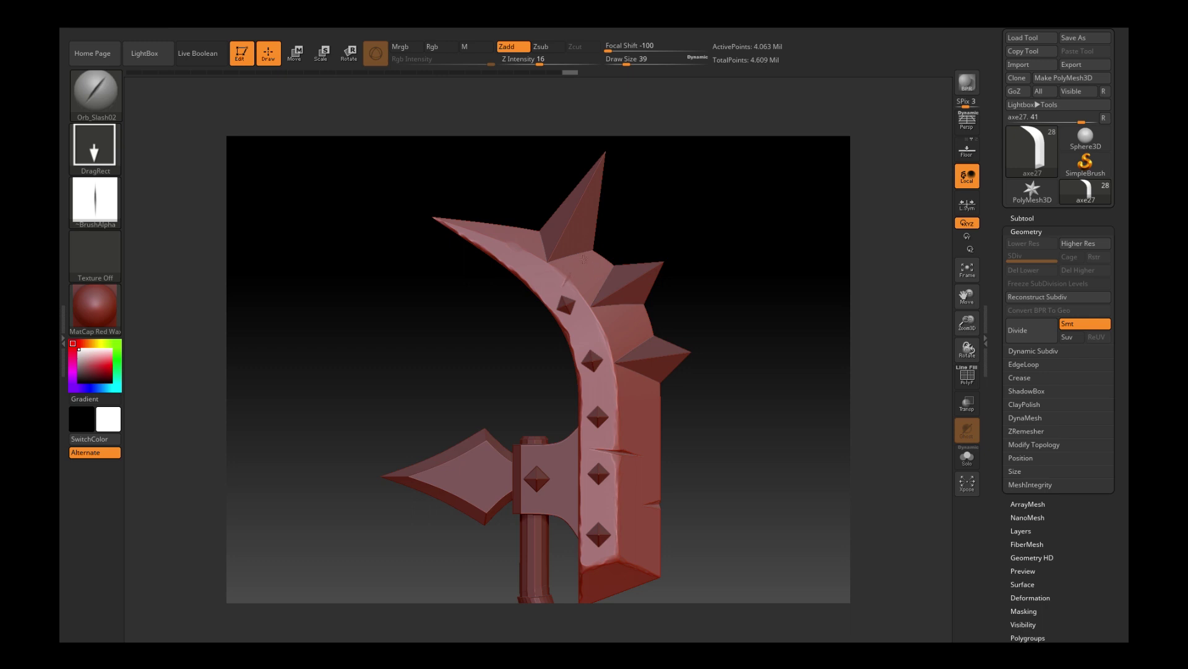
alt+click(766, 324)
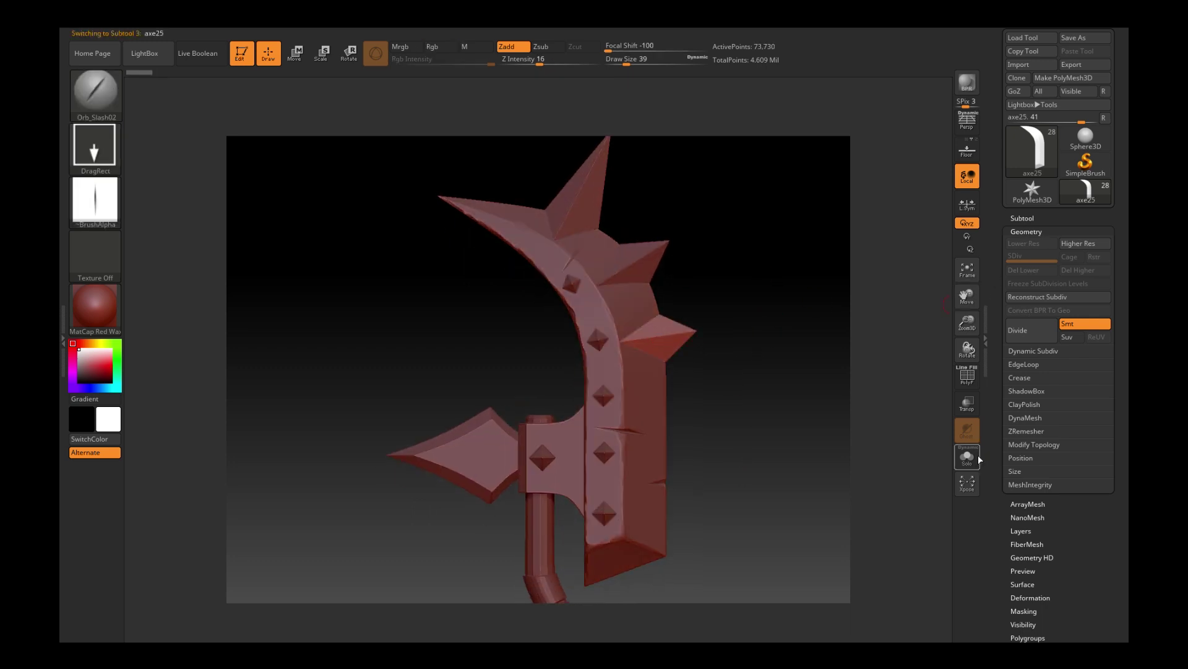
Merge the spike subtools down into axe26, solo it and subdivide it.
click(1022, 218)
alt+click(579, 185)
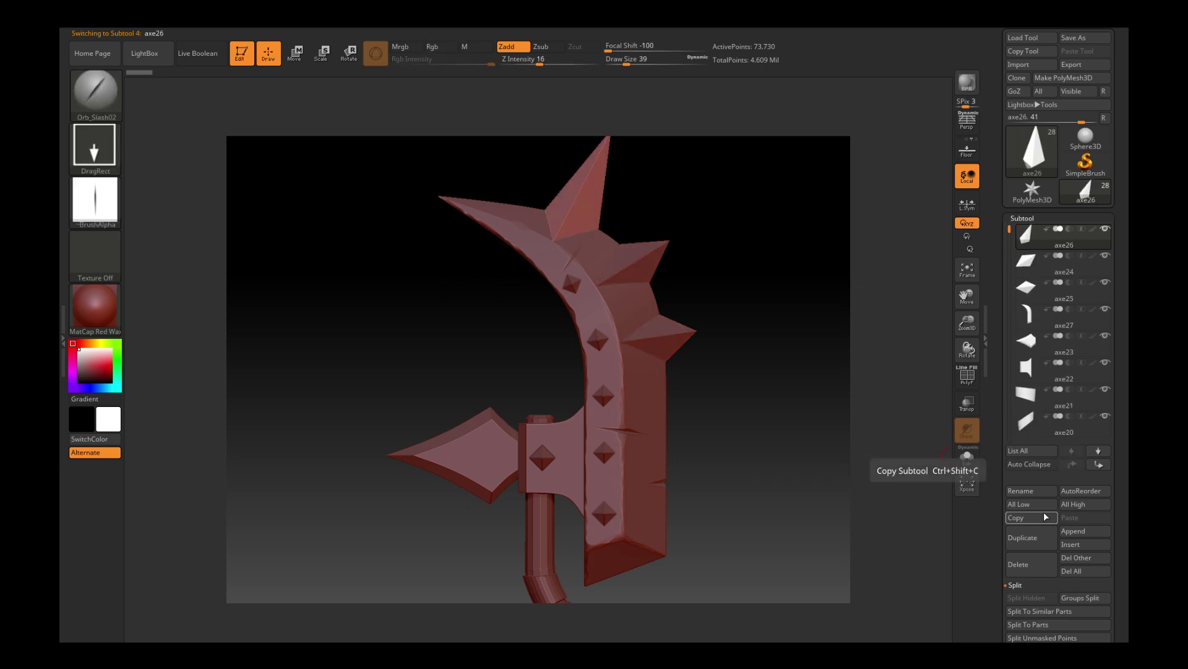
click(1015, 584)
click(1028, 611)
key(Return)
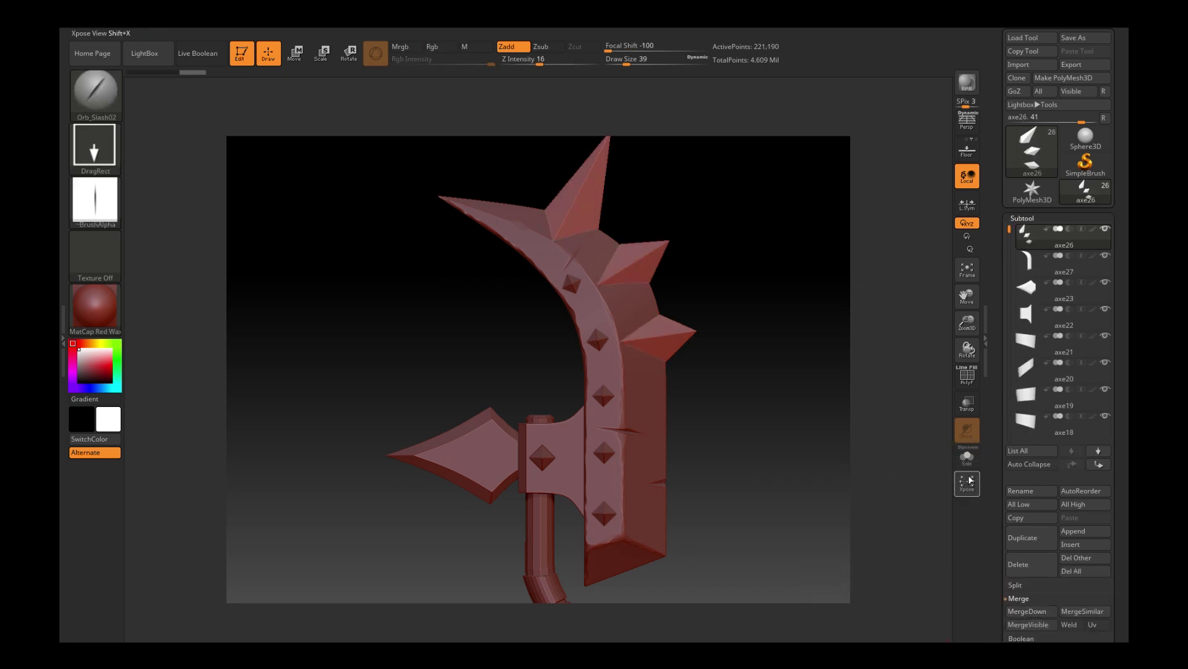
click(967, 457)
click(1022, 218)
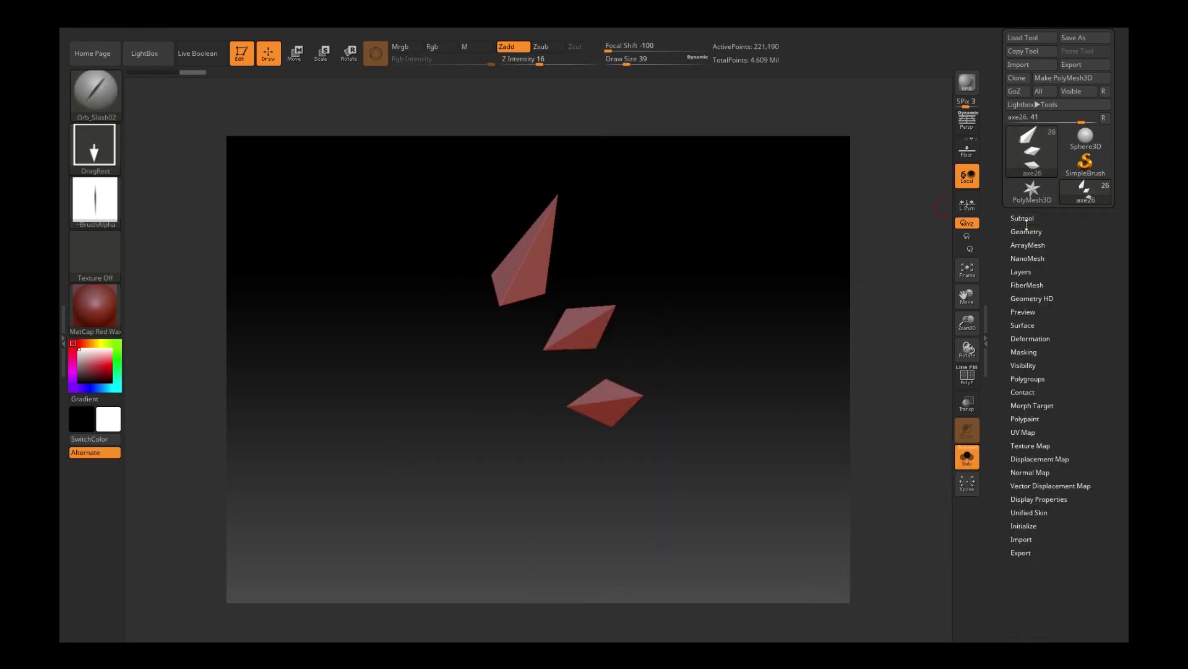
click(1028, 330)
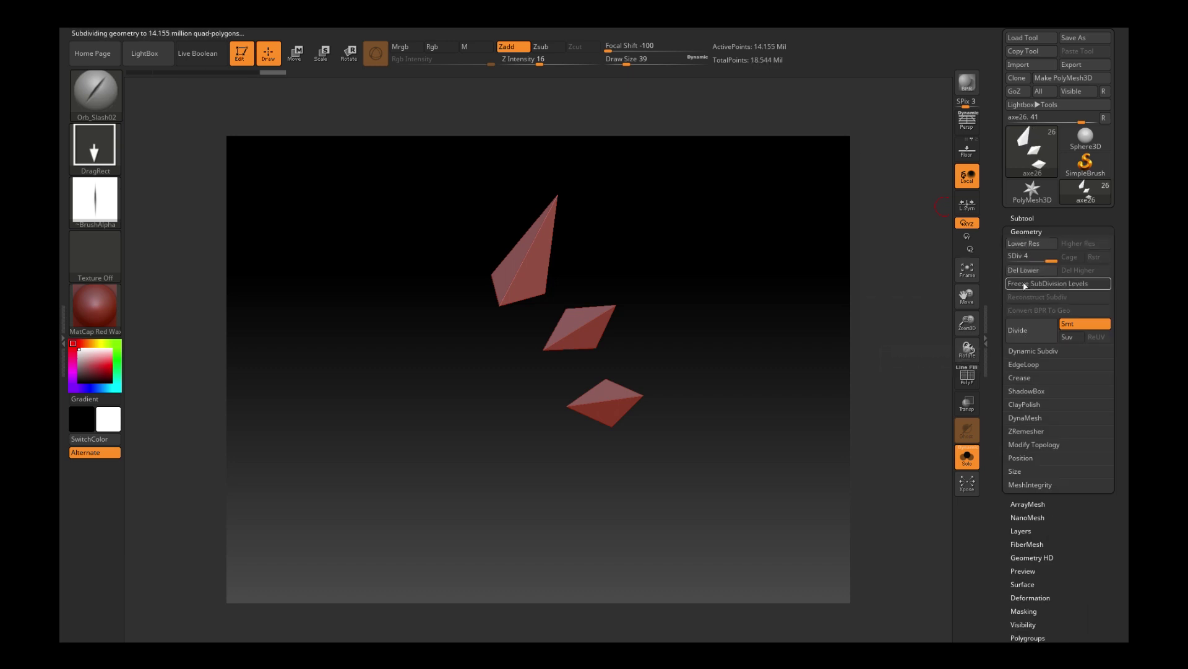
Chip the spike edges with the TrimDynamic brush, then show the whole axe again.
drag(674, 352, 683, 409)
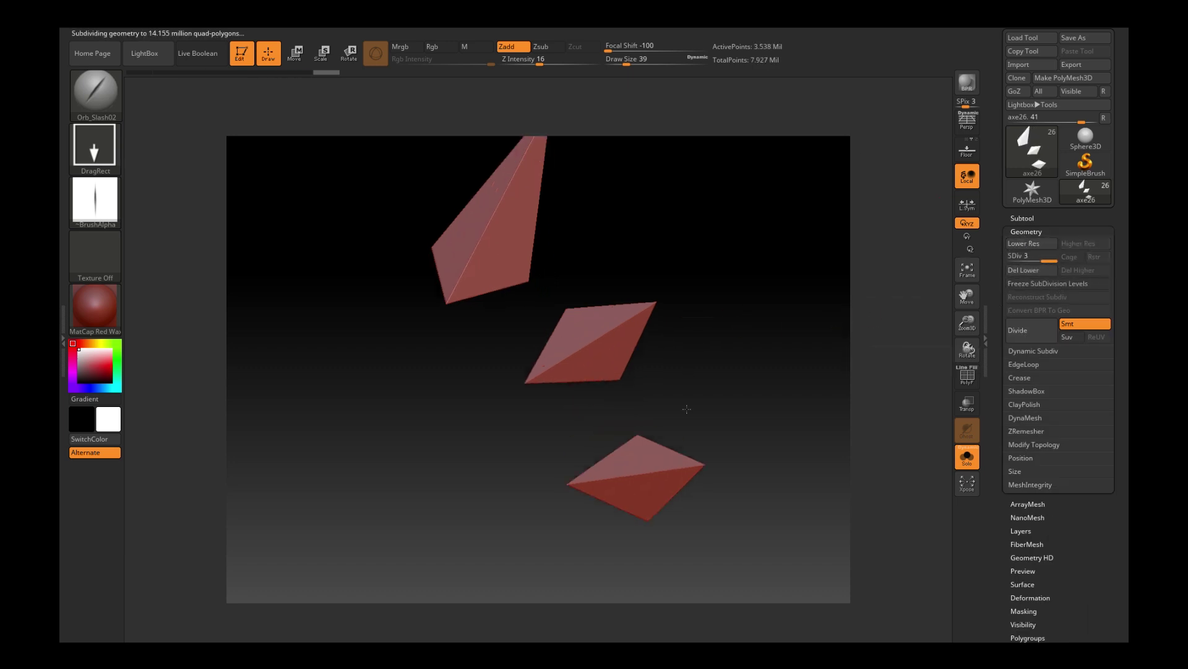
key(space)
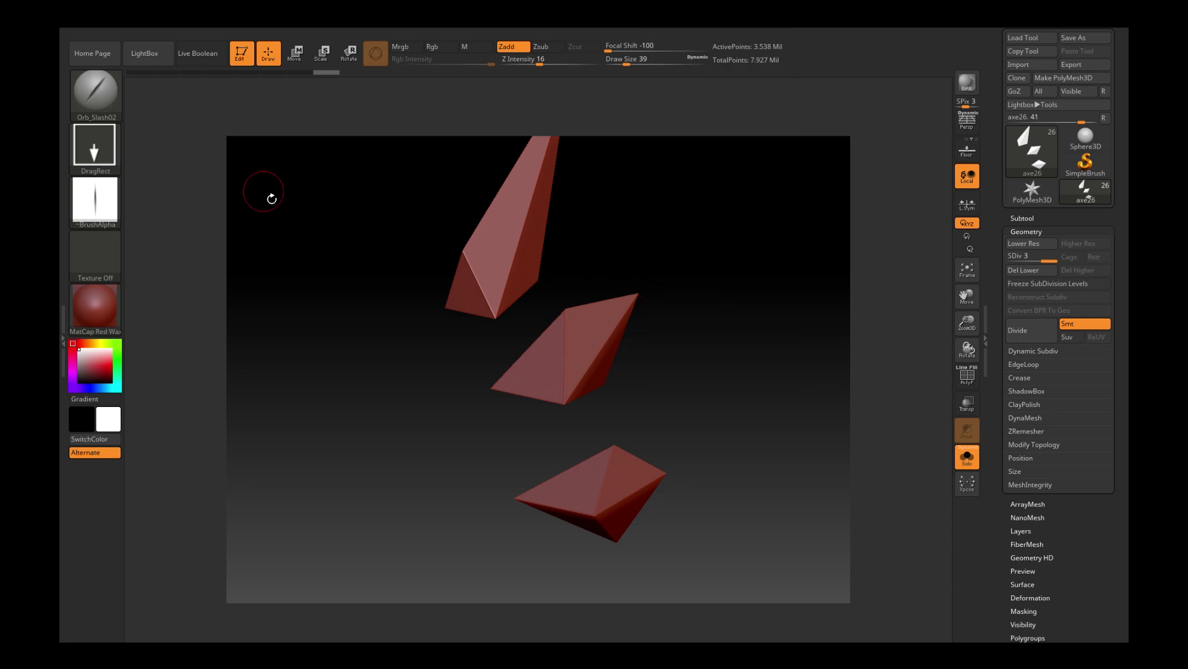
key(b)
key(t)
key(d)
mouse_move(297, 220)
mouse_down()
mouse_move(511, 125)
mouse_move(565, 300)
mouse_up()
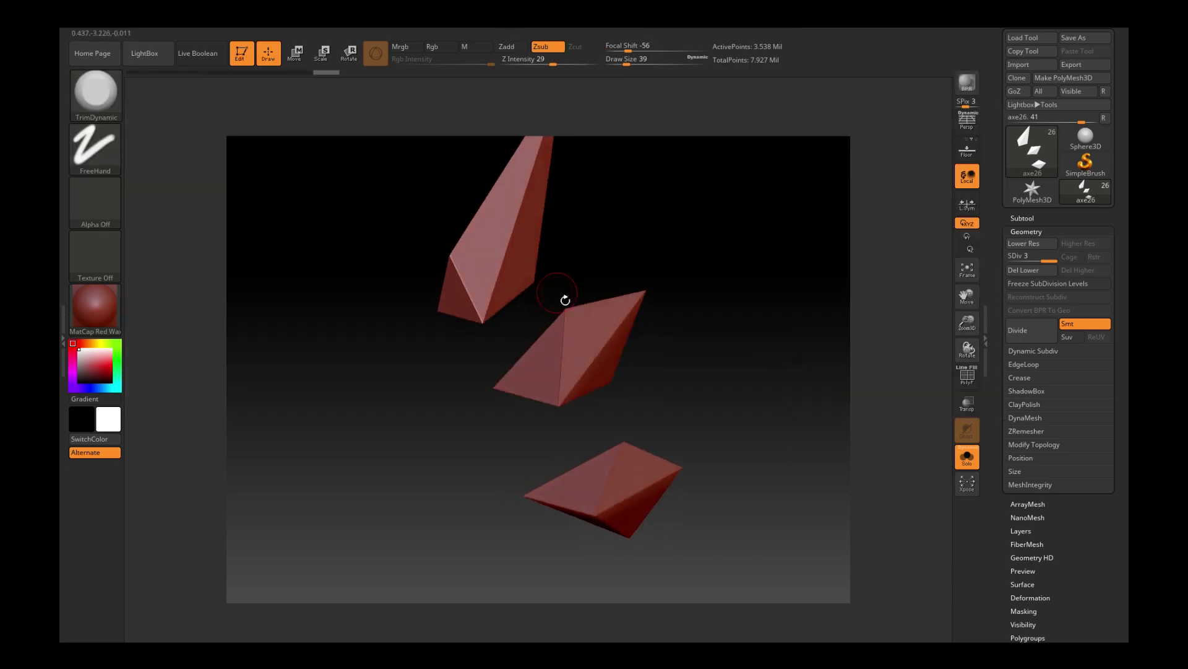
click(967, 456)
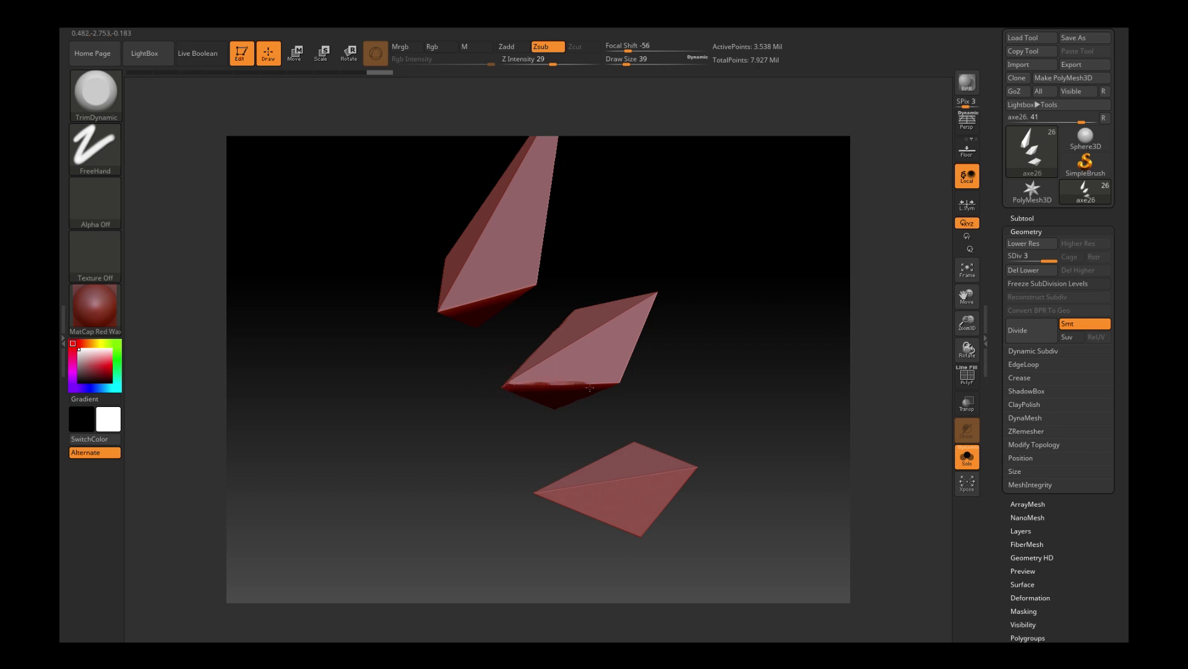
mouse_move(519, 340)
mouse_down()
mouse_move(512, 384)
mouse_move(546, 426)
mouse_up()
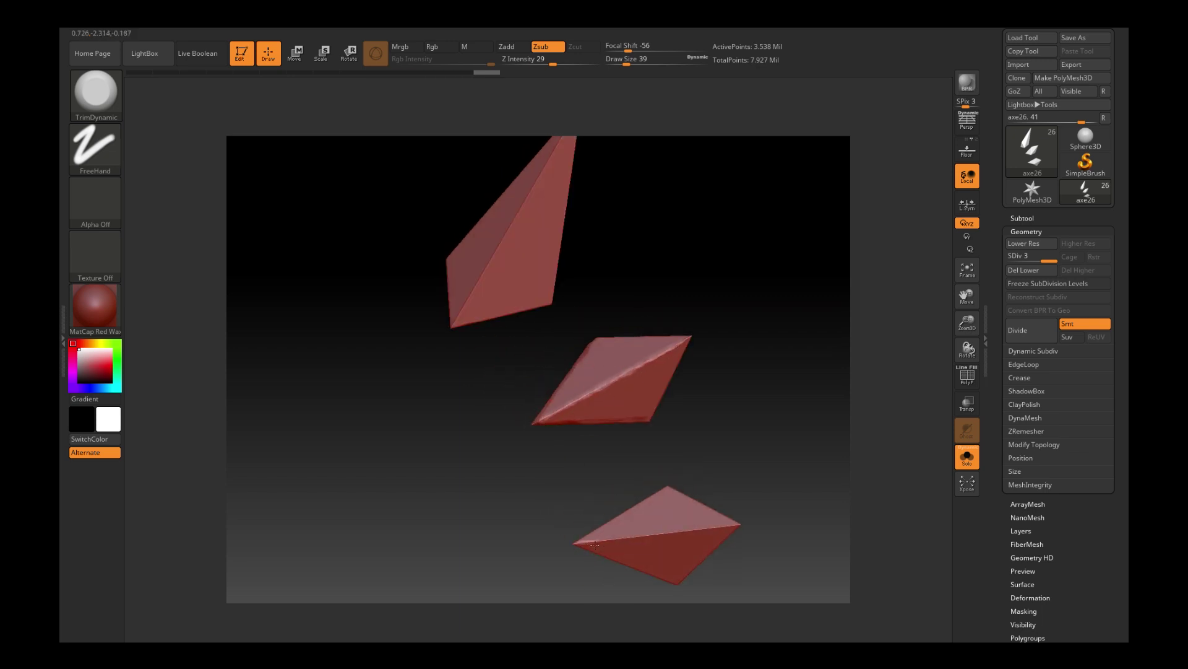
mouse_move(735, 484)
mouse_down()
mouse_move(584, 550)
mouse_move(631, 502)
mouse_up()
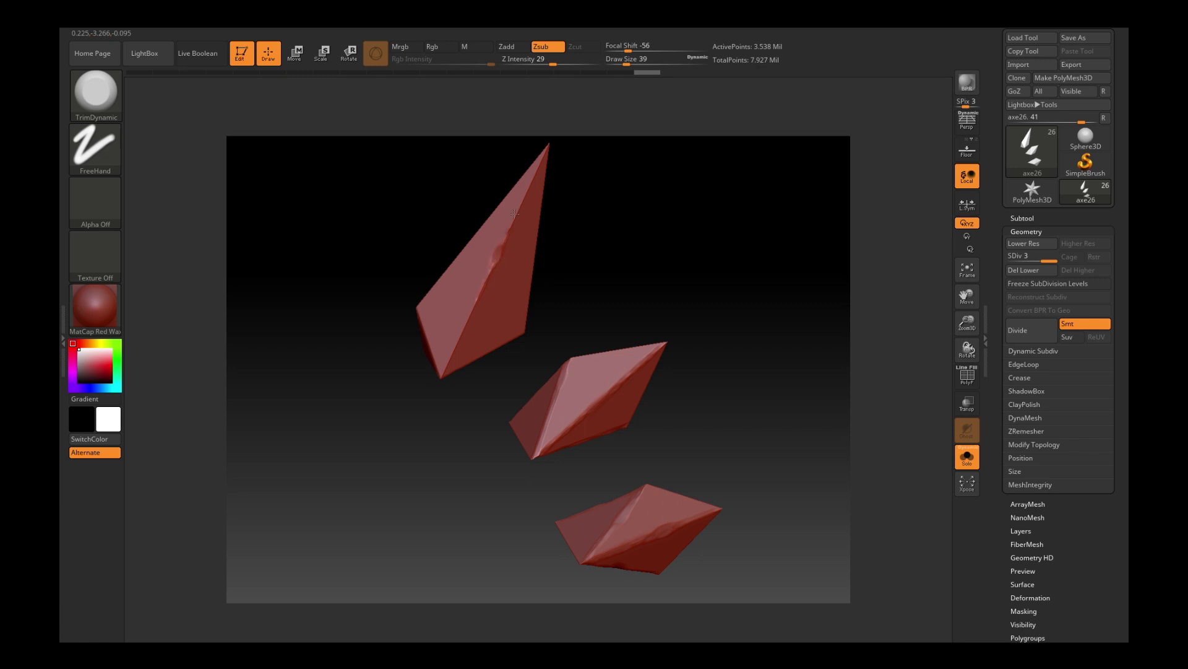
mouse_move(440, 382)
mouse_down()
mouse_move(452, 365)
mouse_move(533, 353)
mouse_up()
click(966, 457)
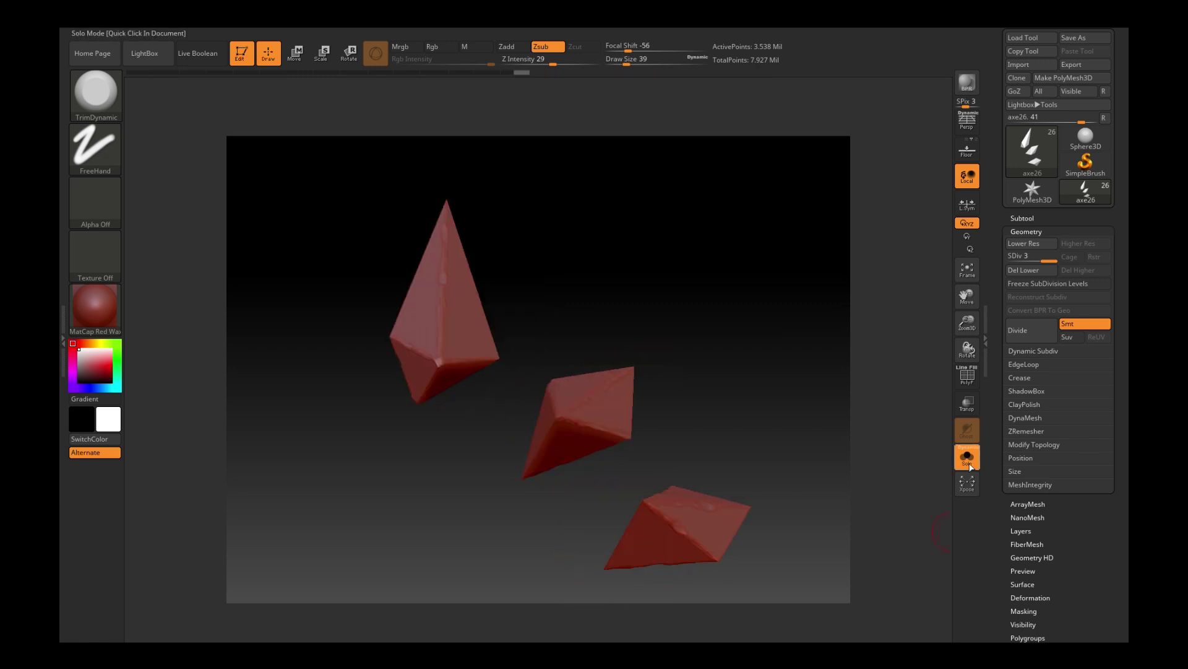
drag(743, 379, 586, 454)
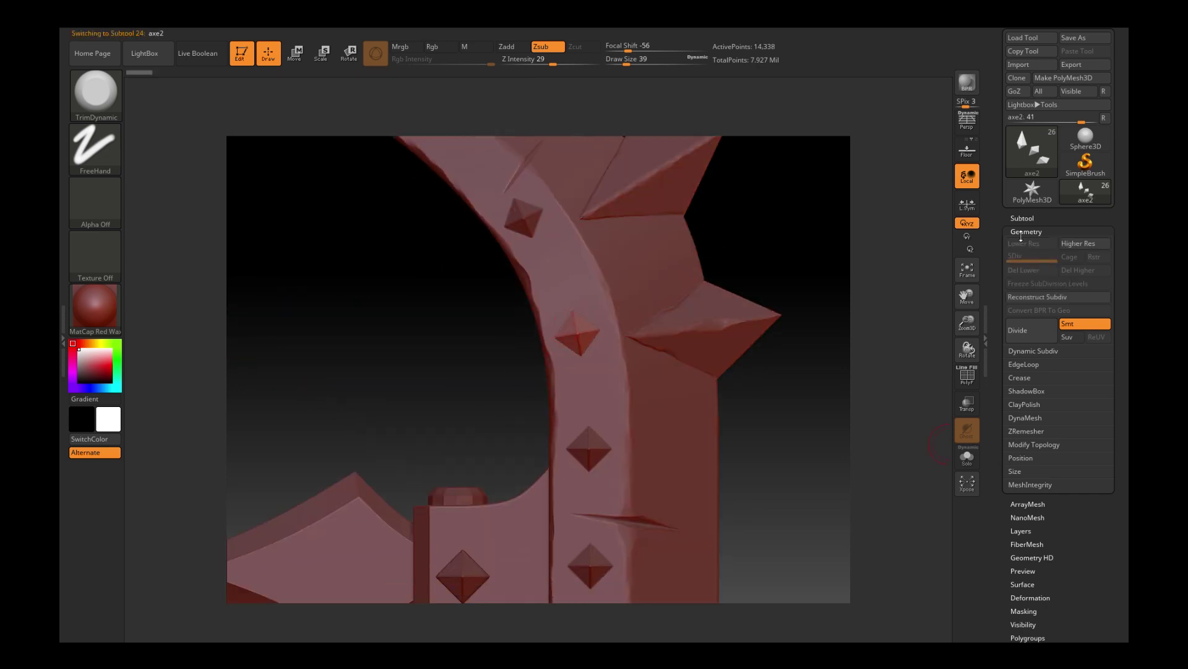
Merge the diamond stud subtools into one part, solo it and subdivide it.
alt+click(586, 454)
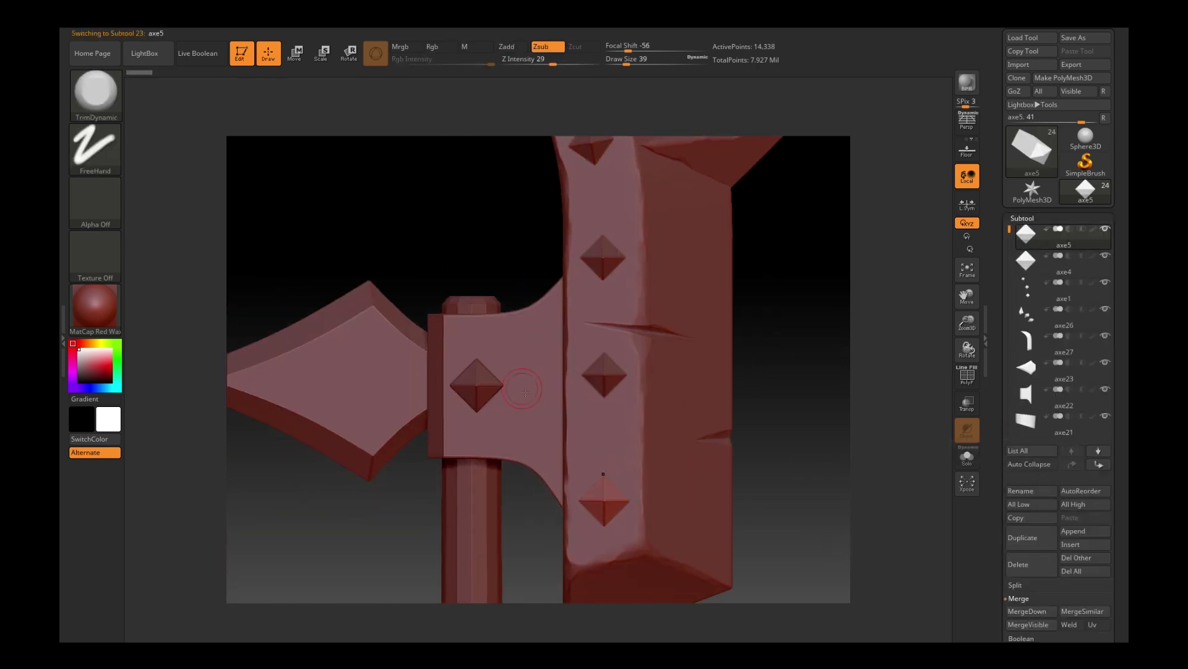
click(1043, 613)
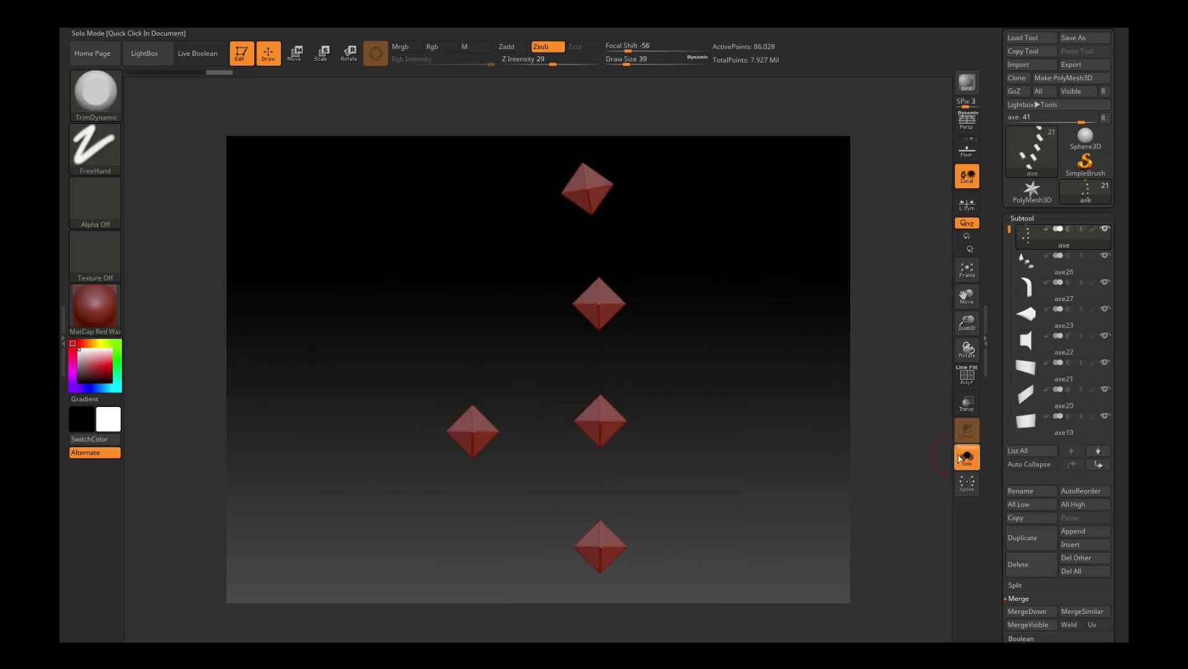
key(alt+shift+s)
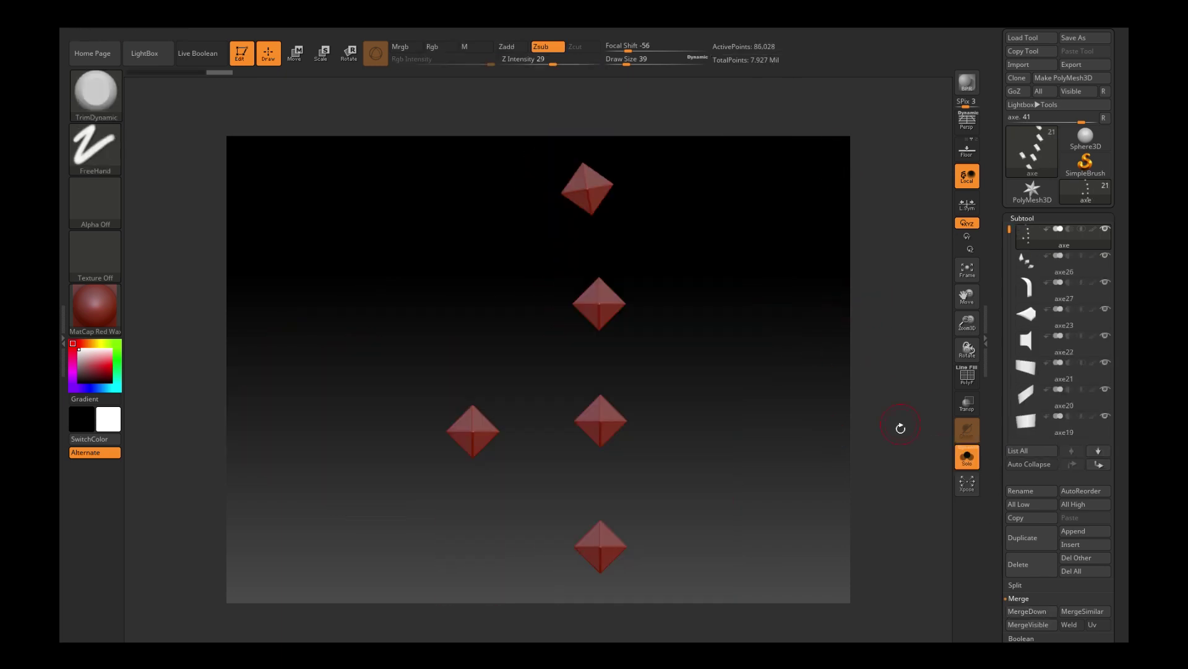
drag(899, 427, 1042, 198)
click(1026, 232)
Lower Draw Size to 25 and roughen the stud edges with TrimDynamic from several angles.
drag(756, 233, 469, 253)
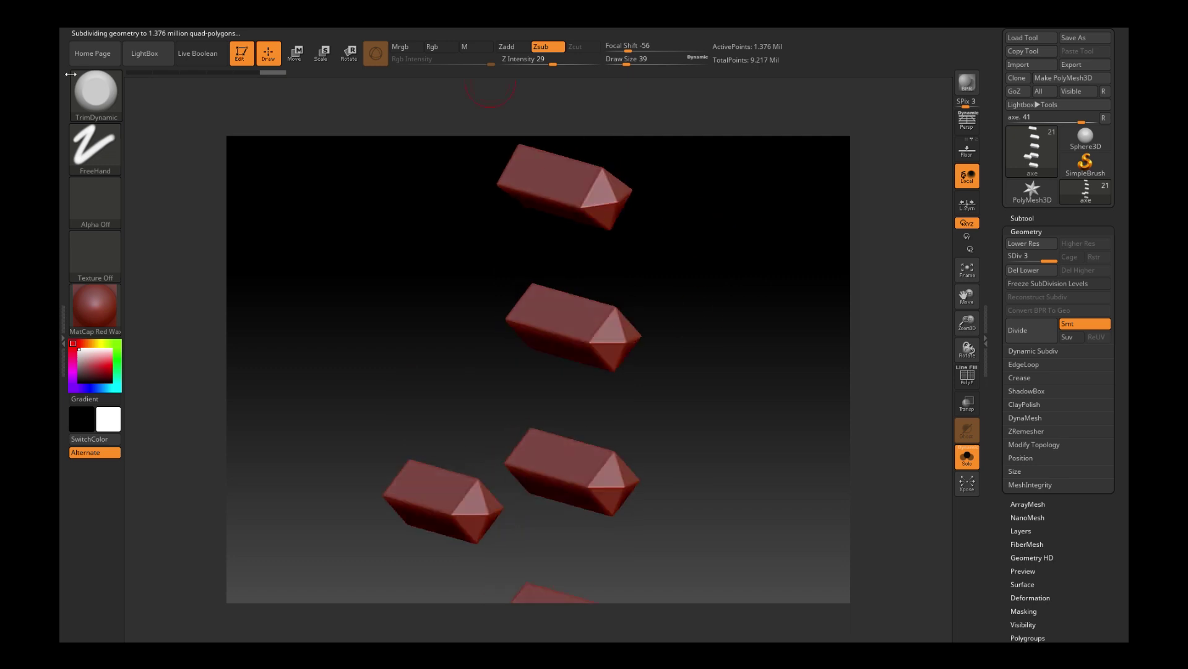
key(bracketleft)
key(space)
mouse_move(606, 345)
right_down()
mouse_move(642, 325)
mouse_move(654, 483)
mouse_move(657, 467)
mouse_move(627, 500)
right_up()
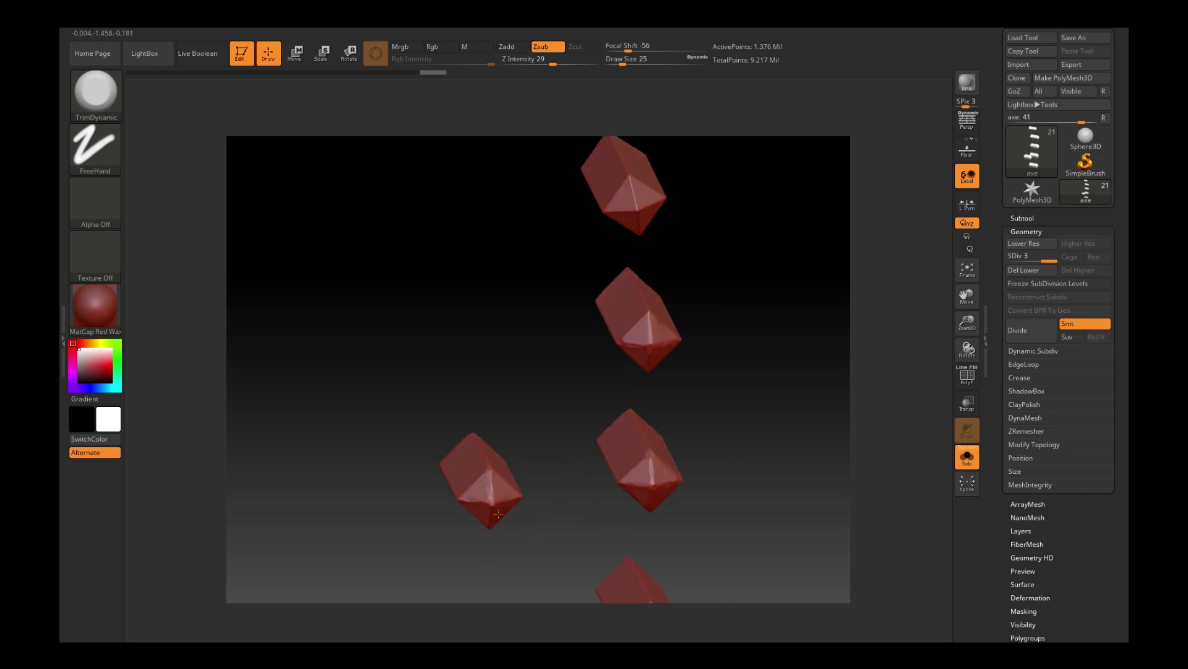
mouse_move(498, 514)
right_down()
mouse_move(730, 545)
mouse_move(583, 384)
right_up()
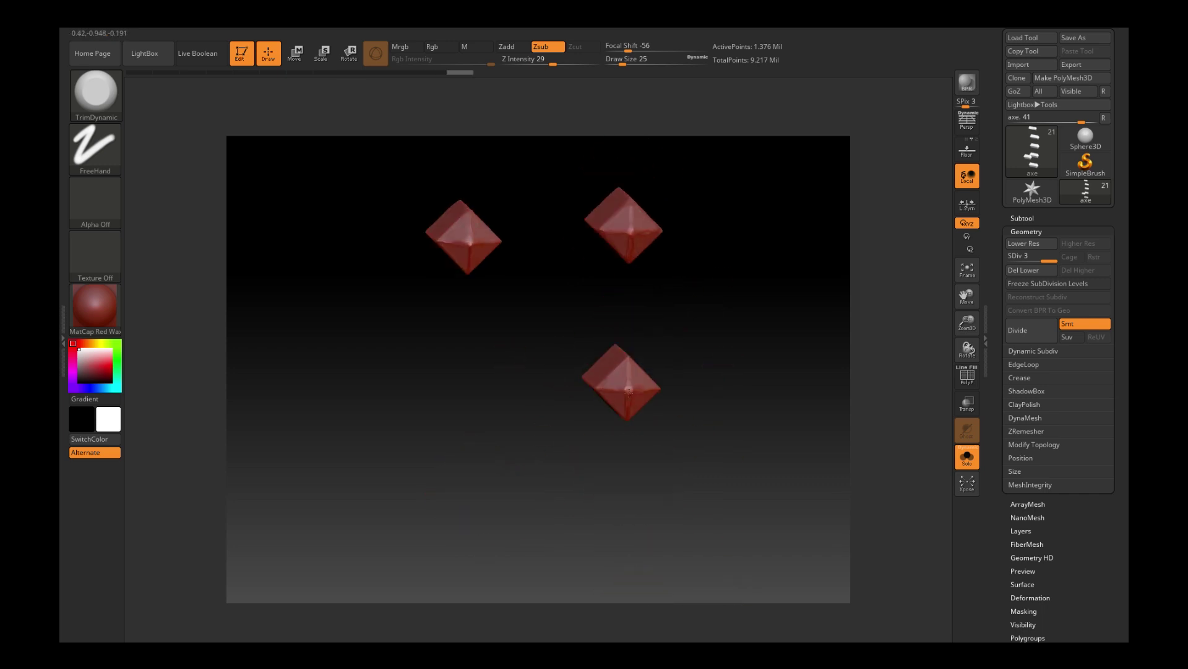
right_drag(650, 401, 745, 389)
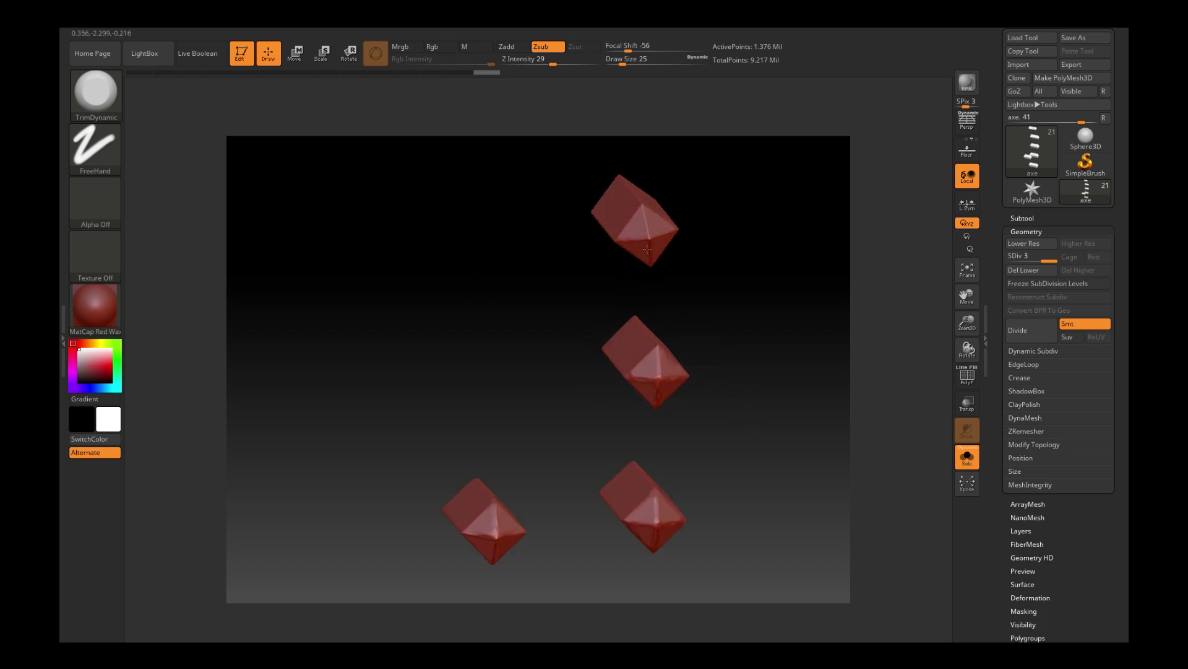
mouse_move(782, 287)
right_down()
mouse_move(546, 318)
mouse_move(706, 347)
mouse_move(650, 204)
mouse_move(873, 509)
right_up()
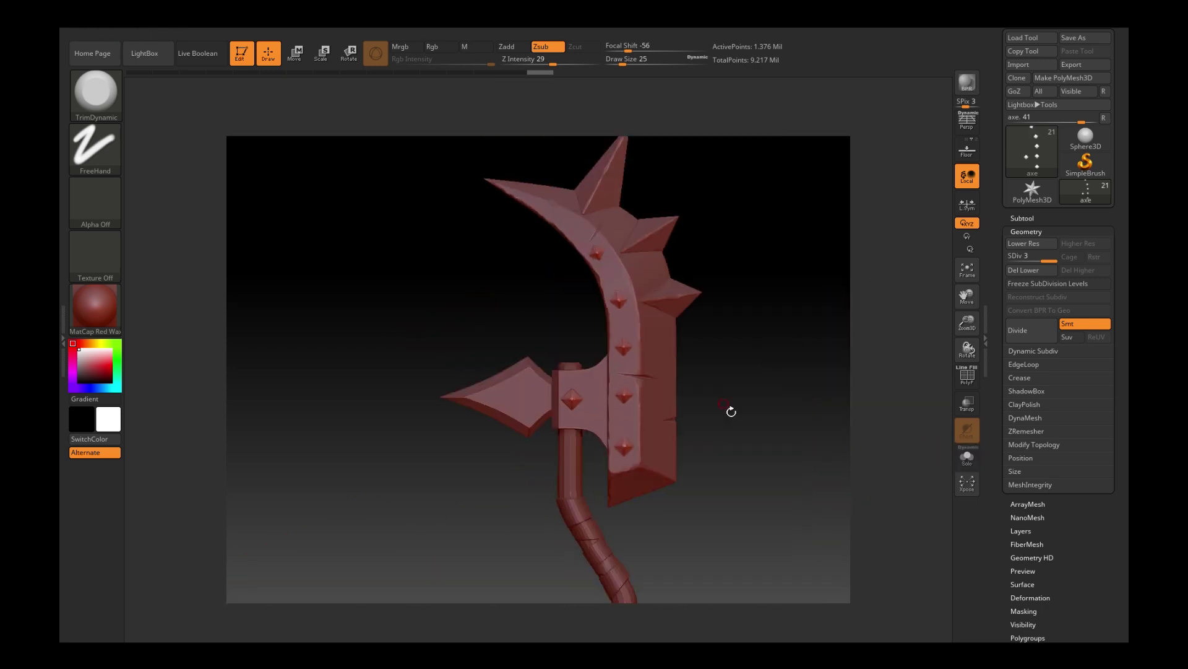
Solo, frame and subdivide axe22, then test a bevel trim at brush size 35 and undo it.
key(Down)
key(f)
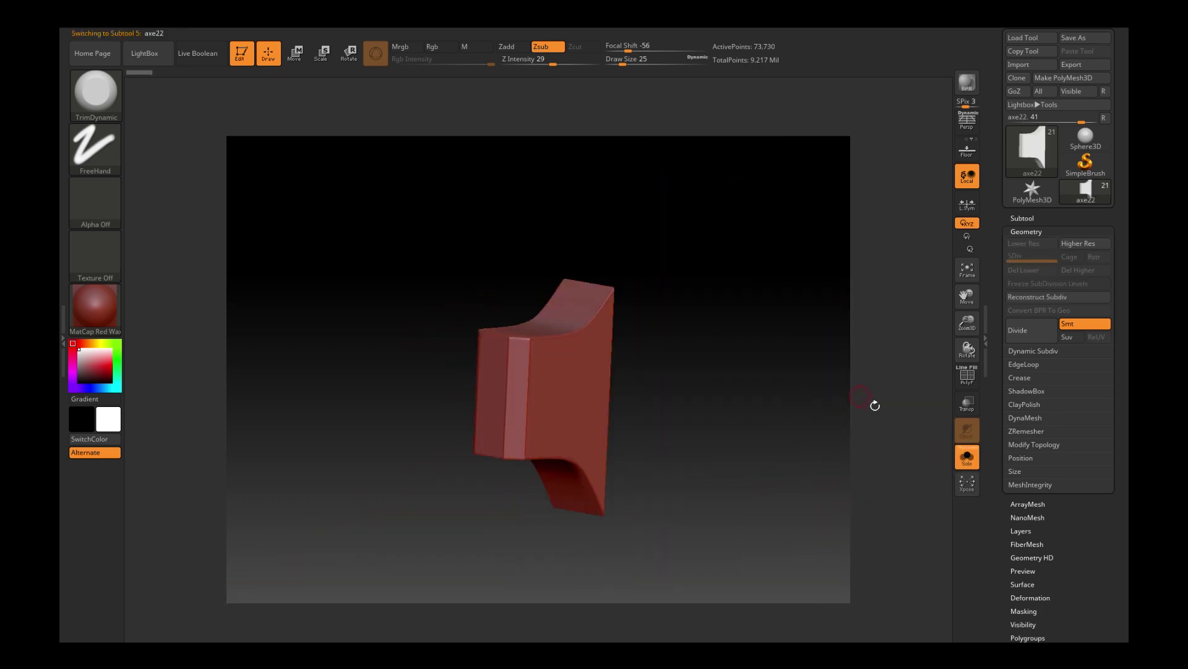
click(1031, 328)
drag(857, 305, 643, 285)
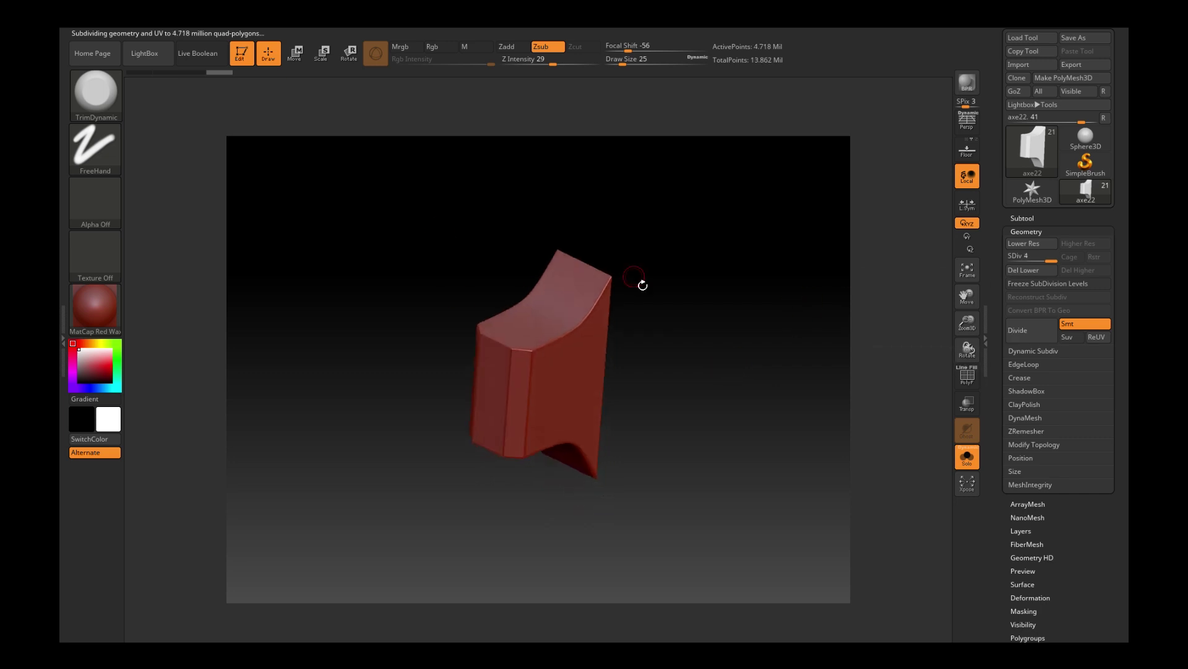
key(bracketright)
key(bracketright)
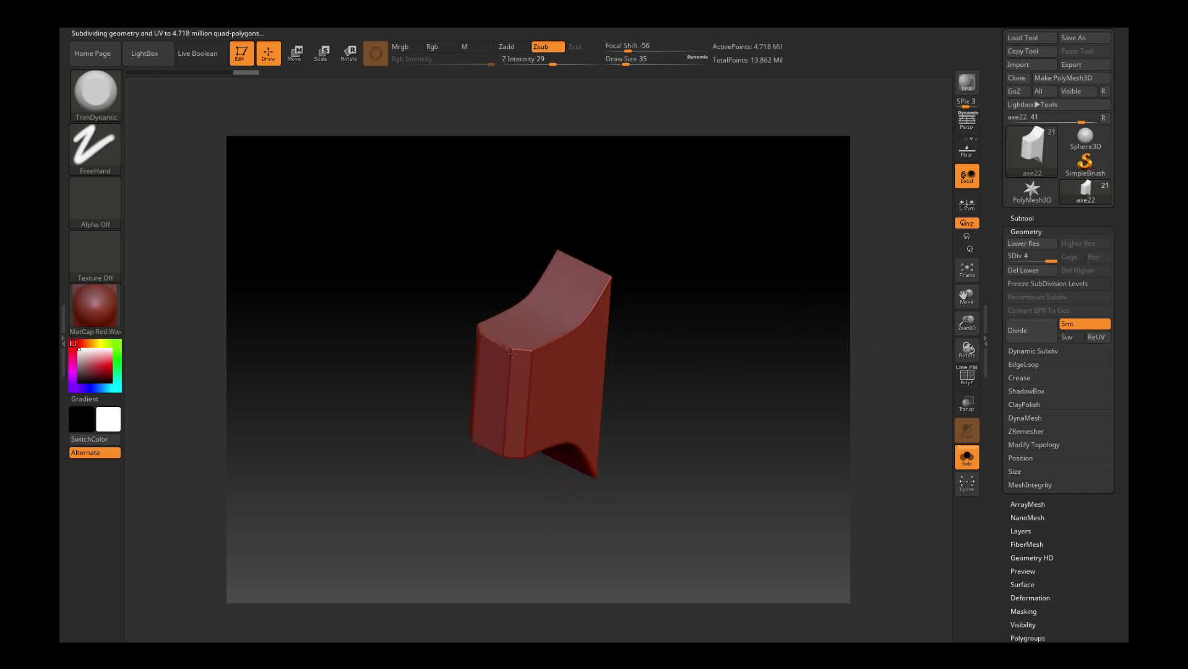
drag(512, 353, 536, 354)
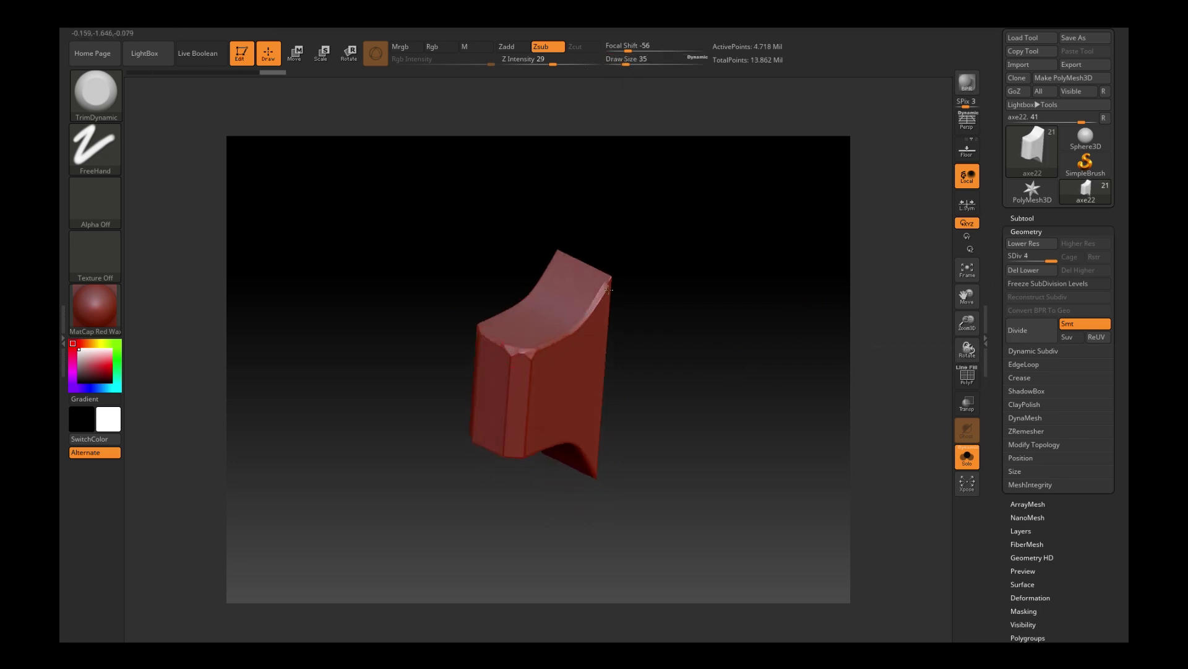
key(ctrl+z)
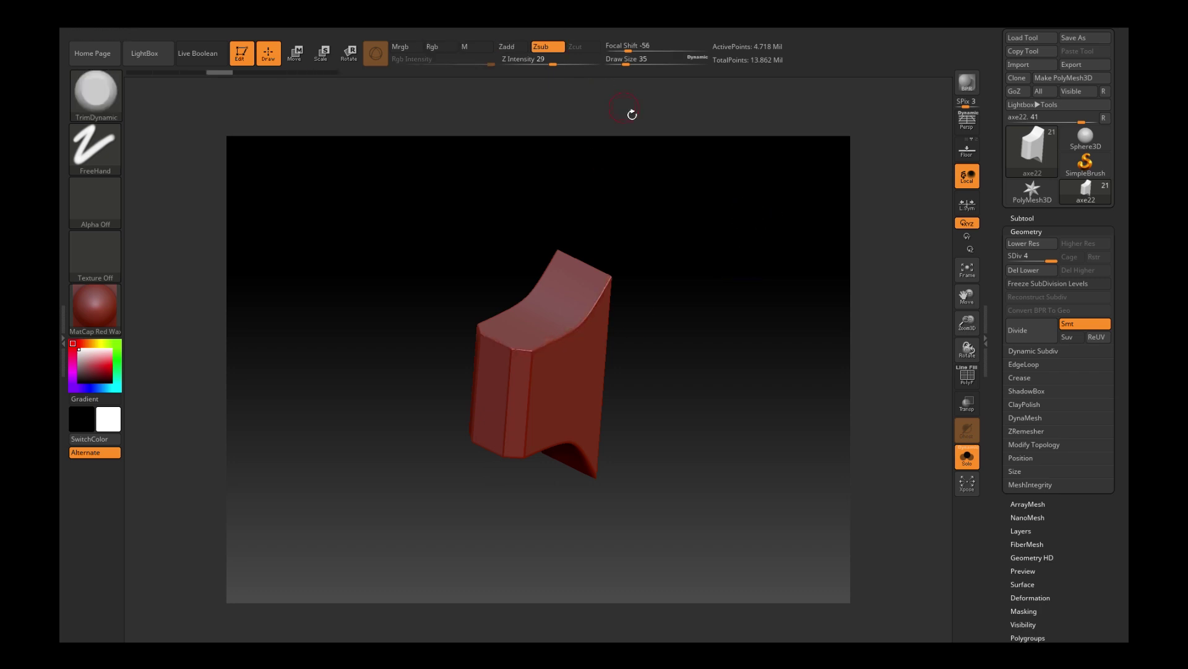
With symmetry on, chip small notches along axe22's top bevelled edge.
key(space)
click(709, 316)
mouse_move(561, 339)
mouse_down()
mouse_move(690, 358)
mouse_move(530, 342)
mouse_up()
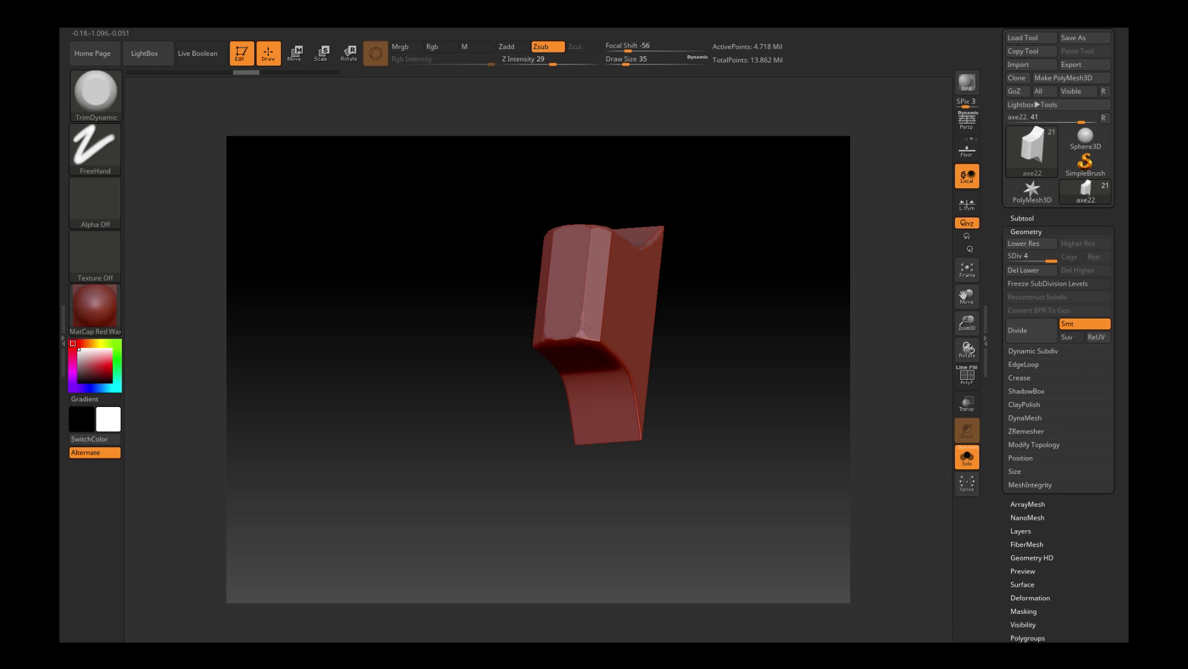
drag(605, 344, 574, 340)
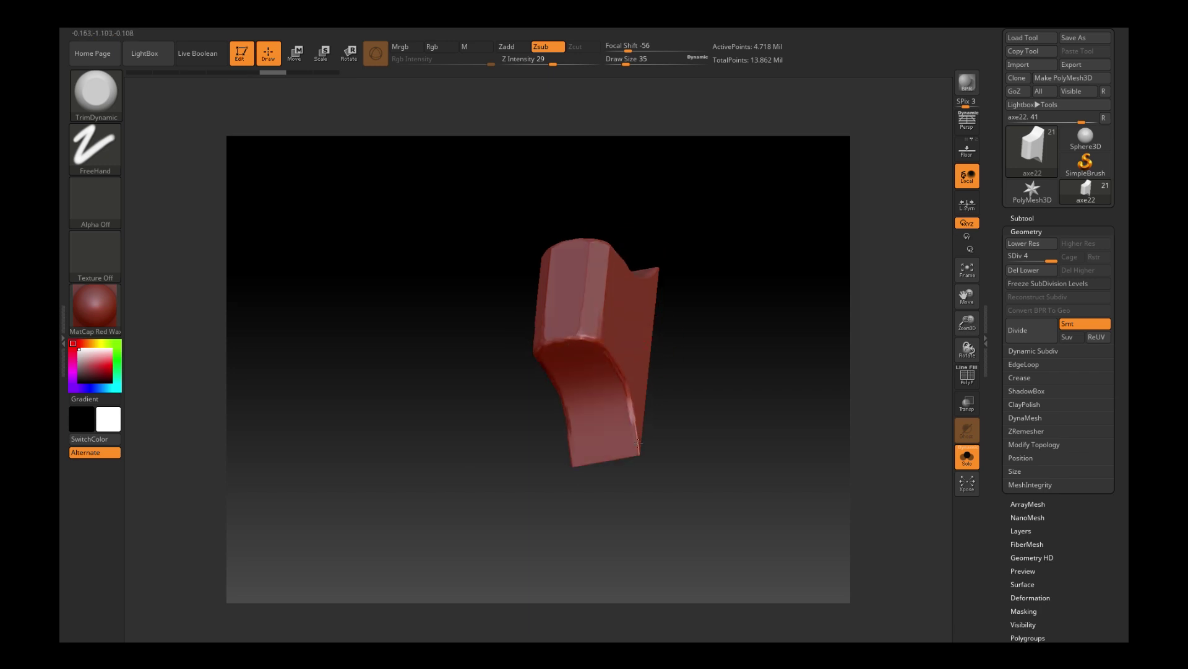
mouse_move(565, 234)
mouse_down()
mouse_move(608, 229)
mouse_move(608, 309)
mouse_up()
mouse_move(489, 235)
mouse_down()
mouse_move(514, 231)
mouse_move(477, 380)
mouse_up()
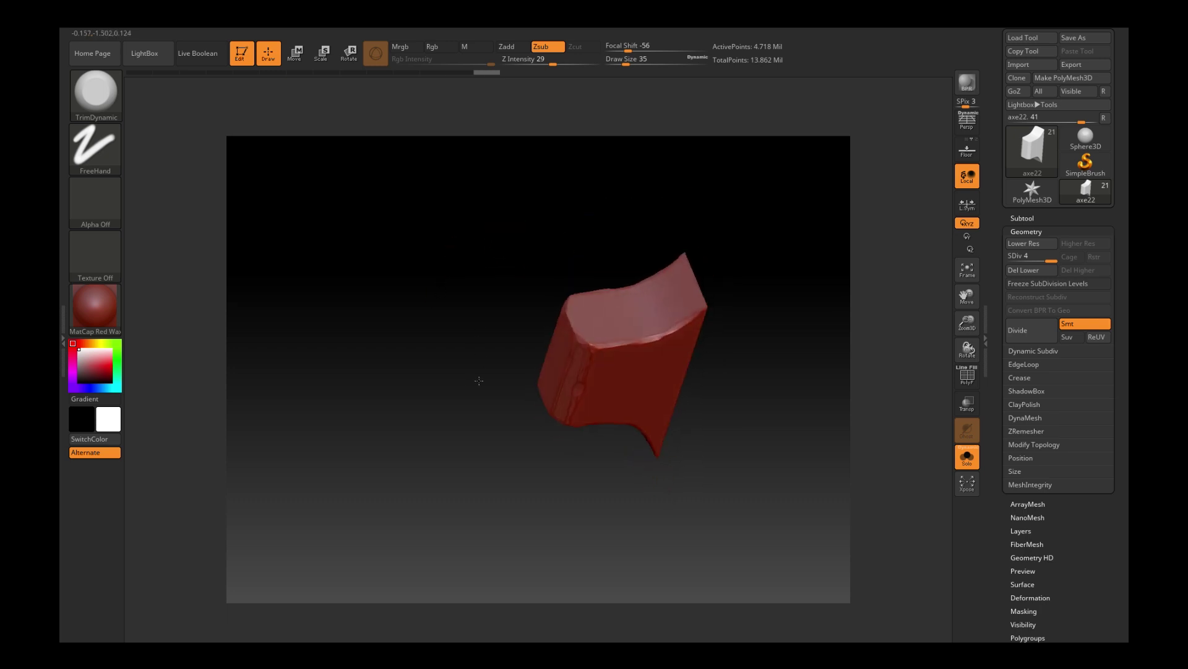
drag(627, 64, 620, 65)
drag(625, 349, 617, 349)
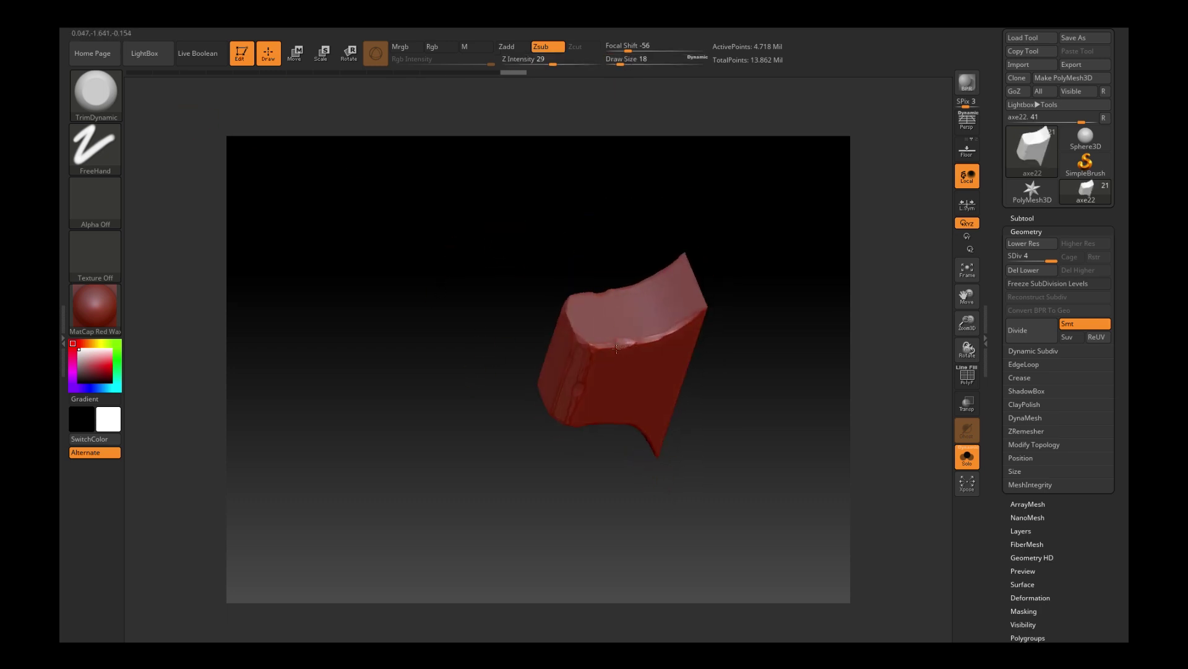
Show all axe parts again and select the pointed spike piece axe23.
click(967, 456)
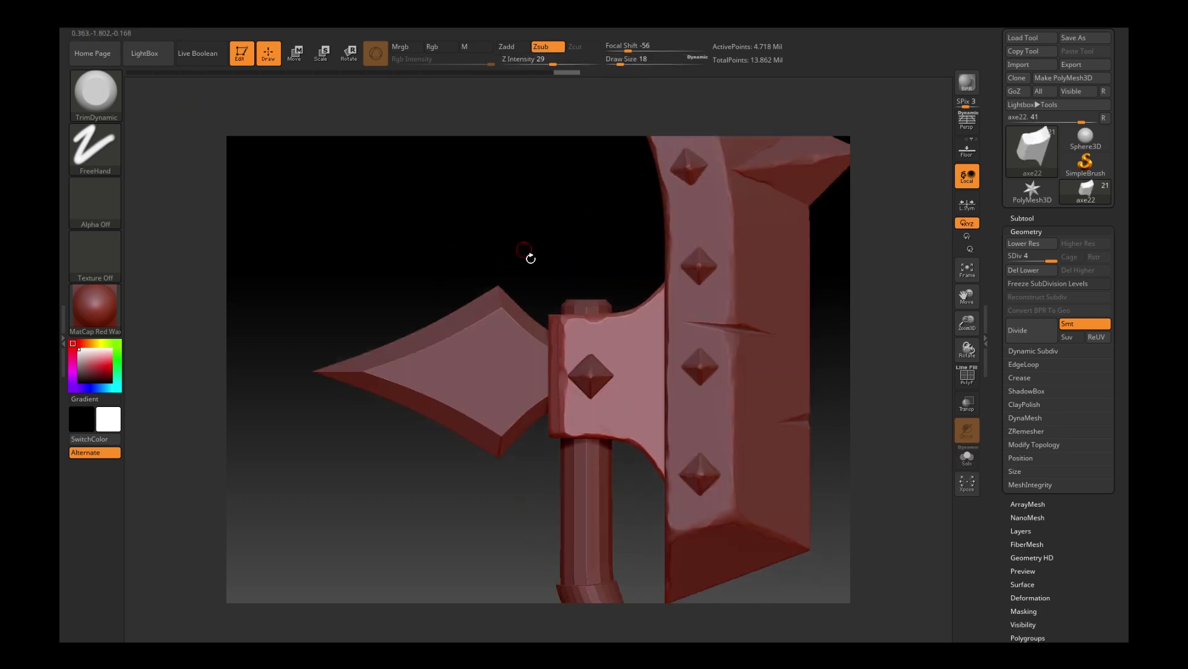
mouse_move(531, 258)
mouse_down()
mouse_move(466, 204)
mouse_move(508, 260)
mouse_up()
alt+click(533, 346)
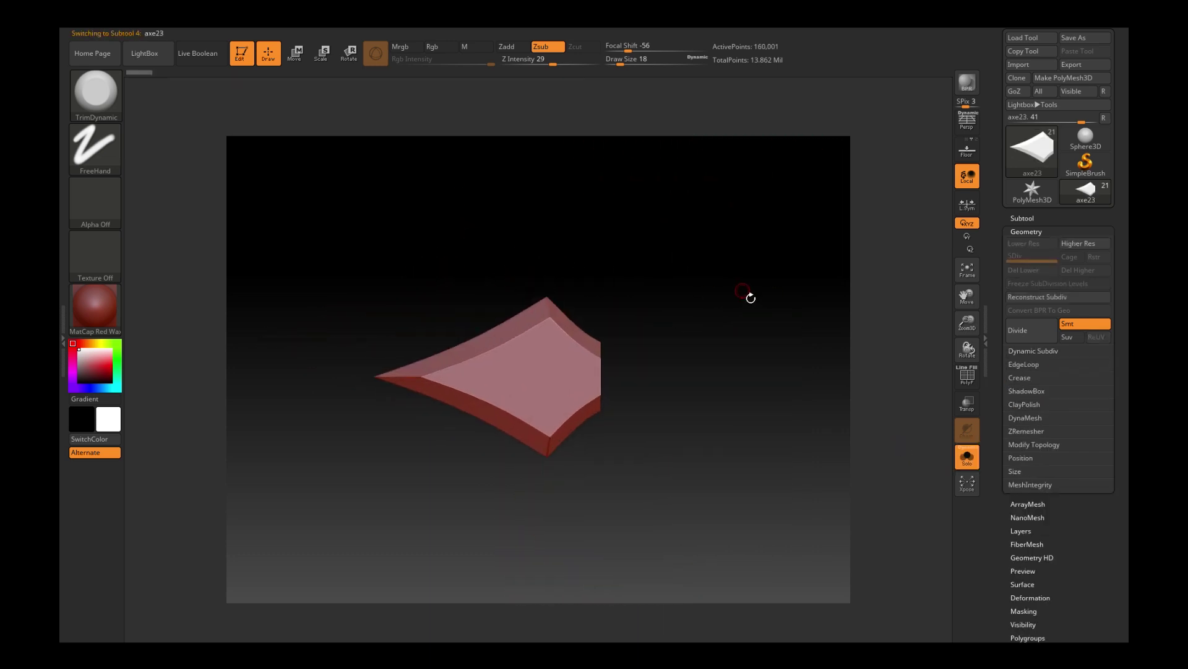
Subdivide spike axe23 to SDiv 3, nick its edges at brush size 25–31, then select handle axe6.
click(1031, 333)
key(space)
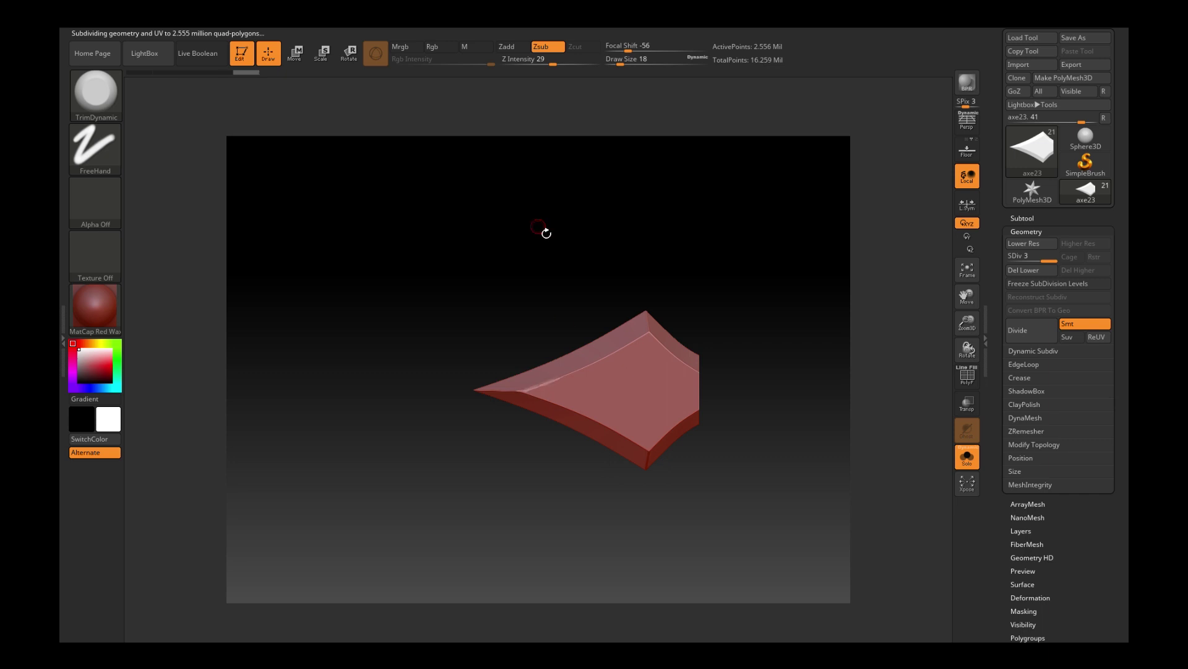
drag(620, 64, 622, 64)
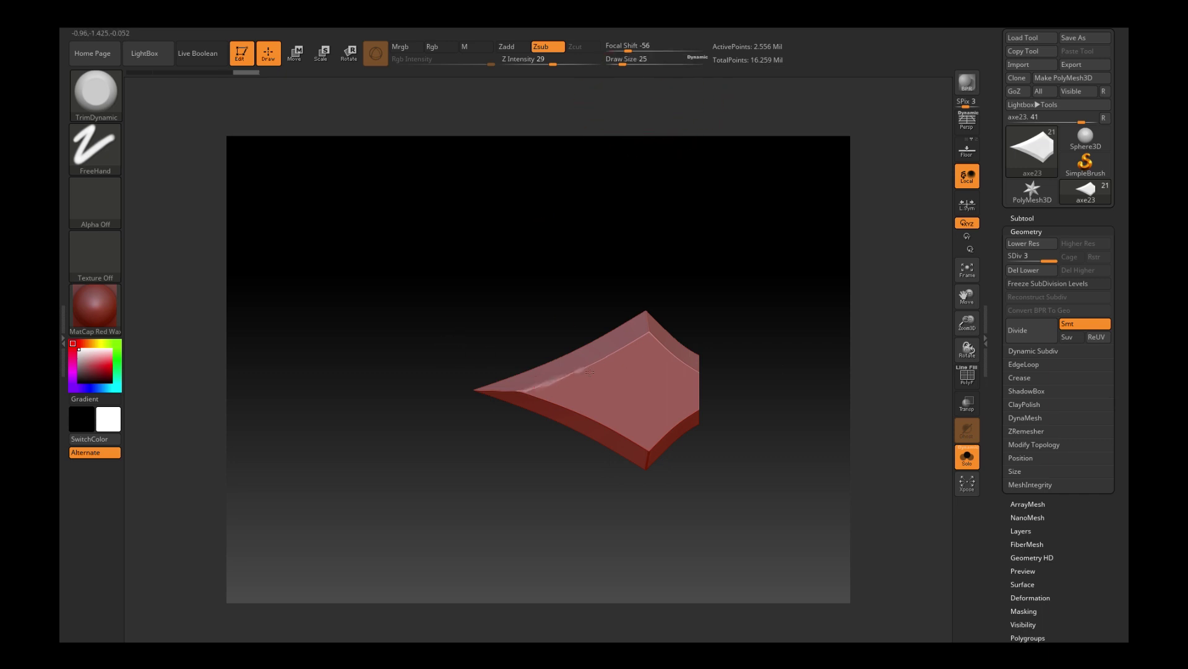
drag(589, 372, 679, 303)
drag(623, 65, 626, 65)
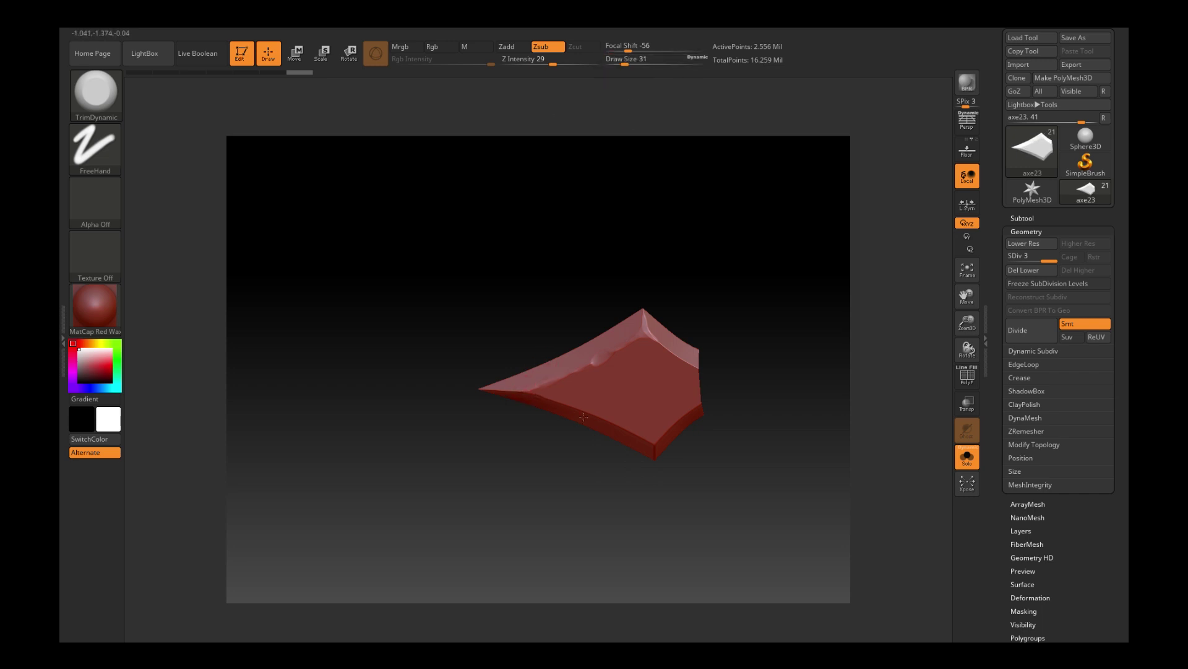
drag(696, 407, 520, 406)
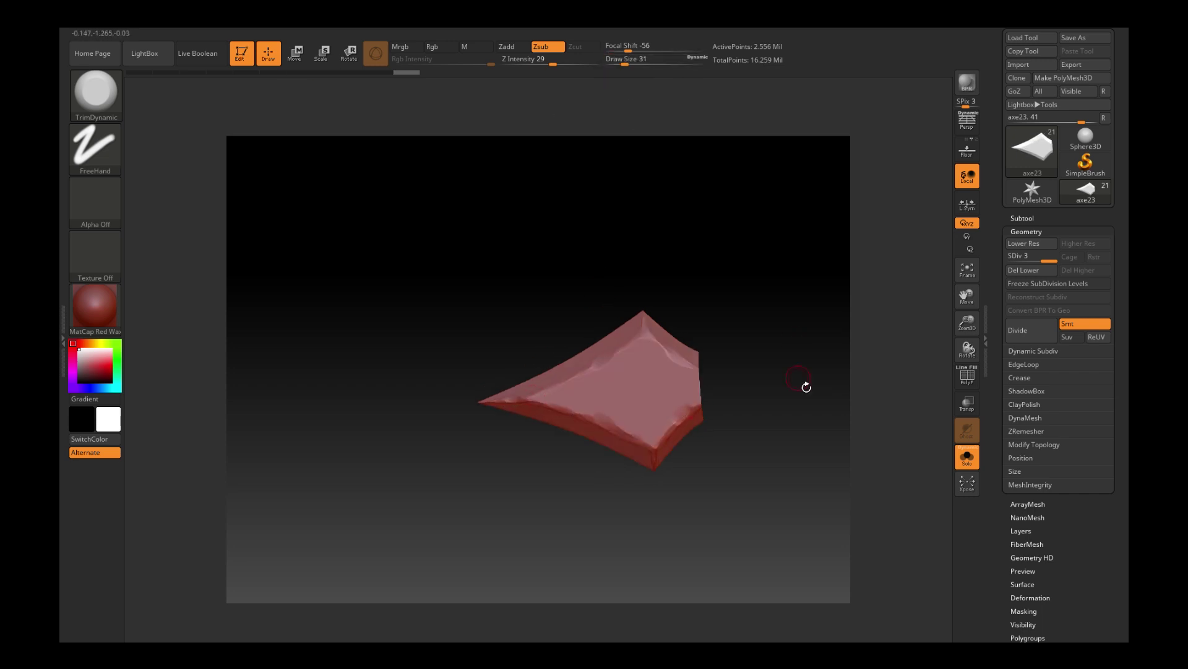
click(967, 456)
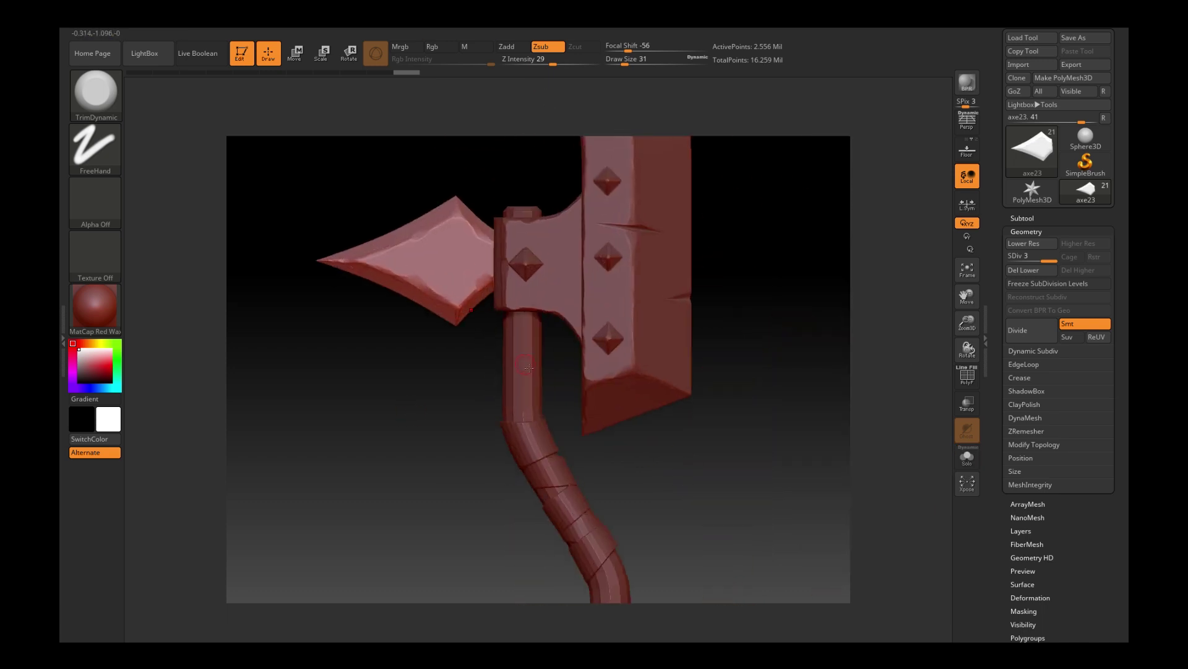
alt+click(523, 371)
Solo and subdivide handle axe6, then pick Wrinkle_Brush with size 37 and strength 31.
click(975, 452)
click(1024, 331)
click(1024, 331)
click(1024, 331)
click(1024, 330)
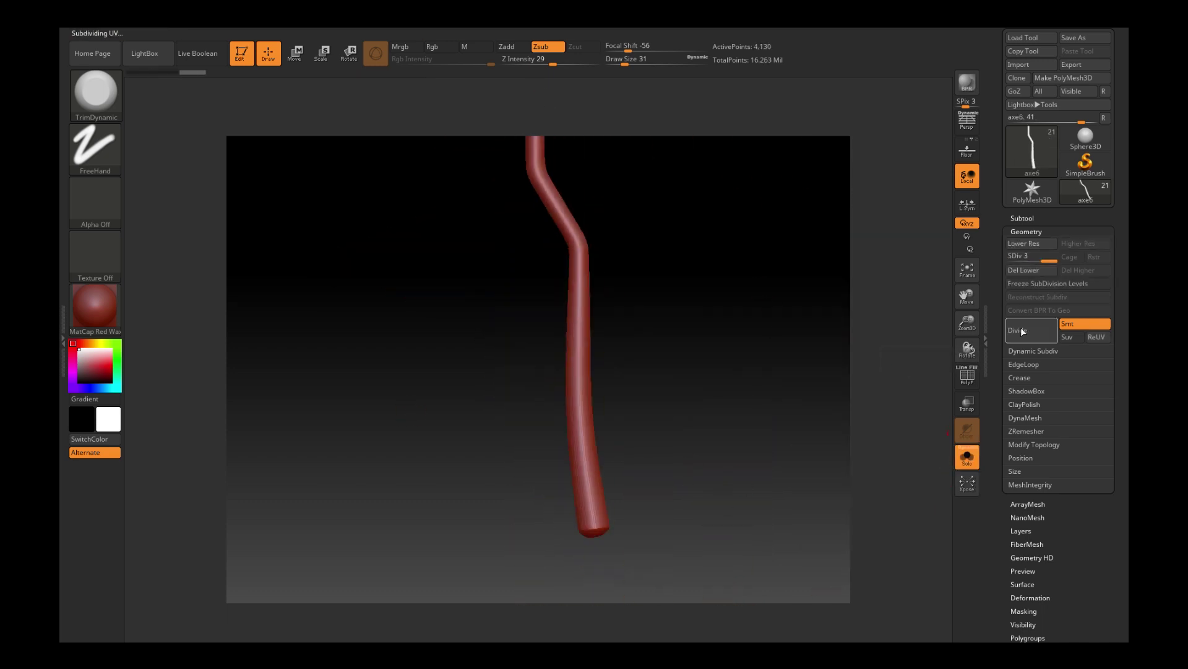
click(1023, 330)
mouse_move(908, 298)
mouse_down()
mouse_move(825, 390)
mouse_move(730, 434)
mouse_up()
click(96, 93)
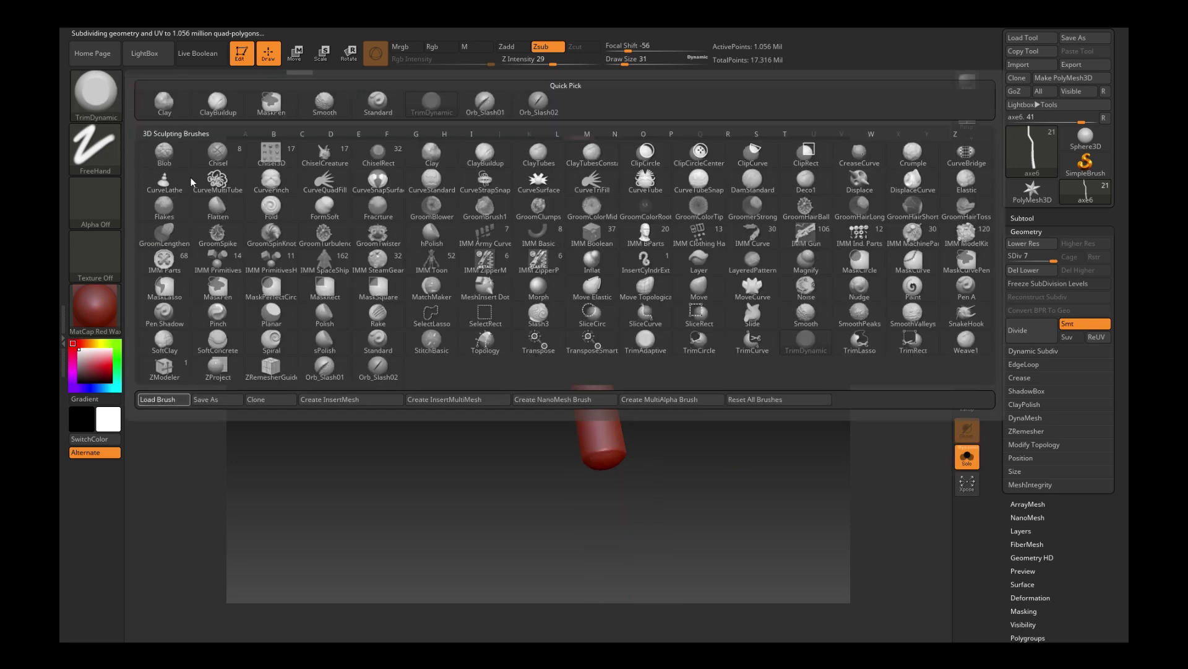
key(1)
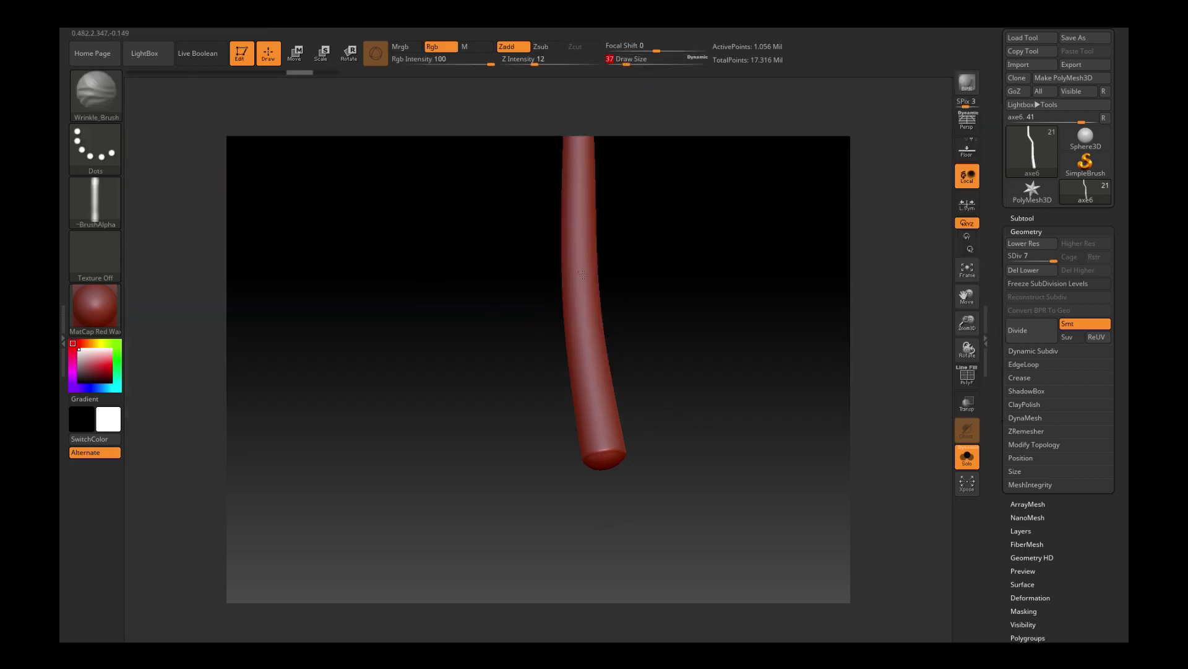
click(627, 64)
drag(536, 64, 569, 63)
Carve wrinkle grooves down the handle's side and into its end cap, enlarging the brush to 54.
drag(580, 224, 622, 443)
mouse_move(687, 378)
mouse_down()
mouse_move(703, 425)
mouse_move(703, 273)
mouse_move(715, 349)
mouse_up()
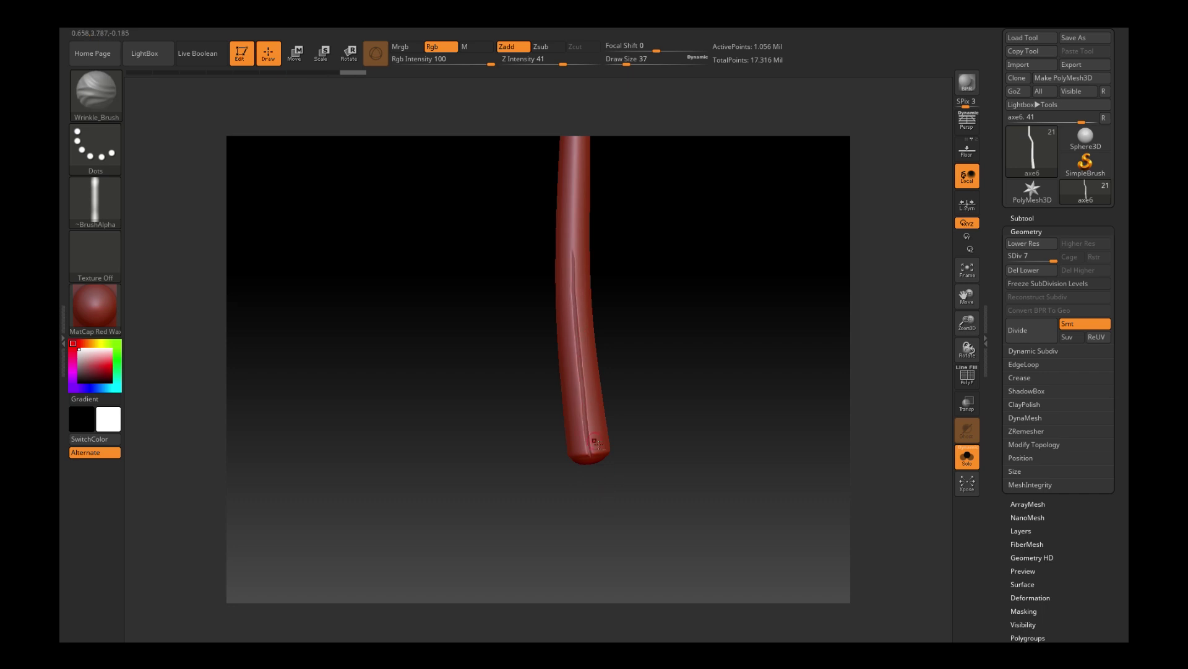
mouse_move(577, 288)
mouse_down()
mouse_move(586, 413)
mouse_move(588, 400)
mouse_up()
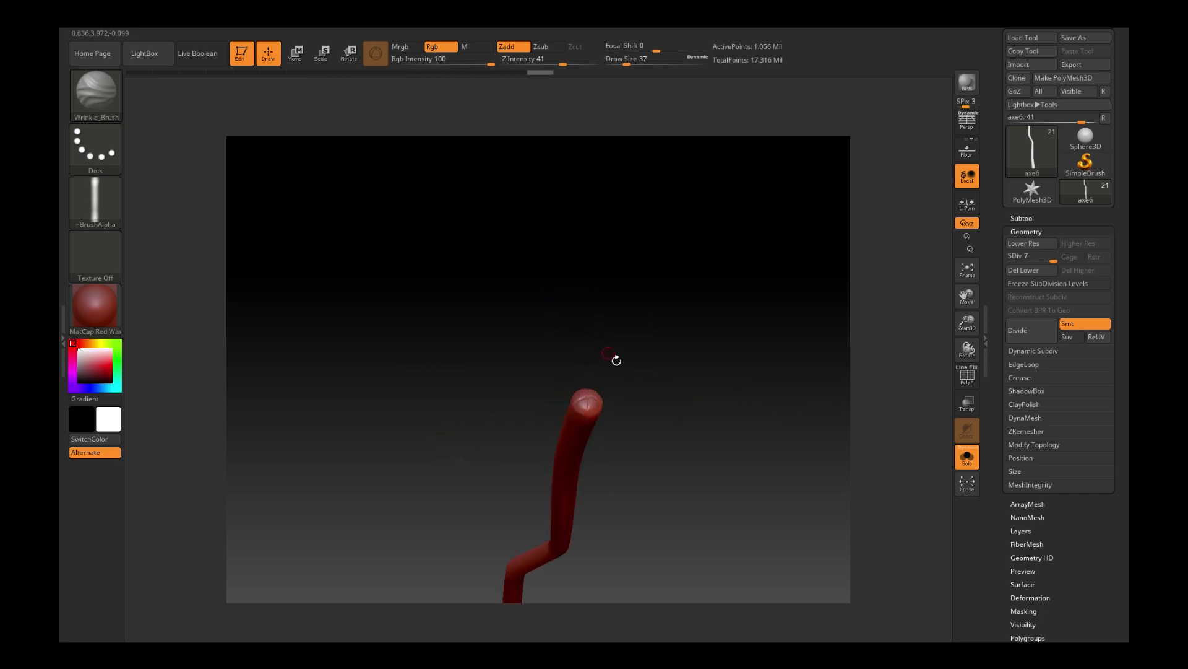
alt+drag(615, 355, 702, 394)
mouse_move(582, 375)
mouse_down()
mouse_move(569, 421)
mouse_move(612, 381)
mouse_move(573, 427)
mouse_move(575, 401)
mouse_move(790, 341)
mouse_up()
drag(706, 364, 758, 333)
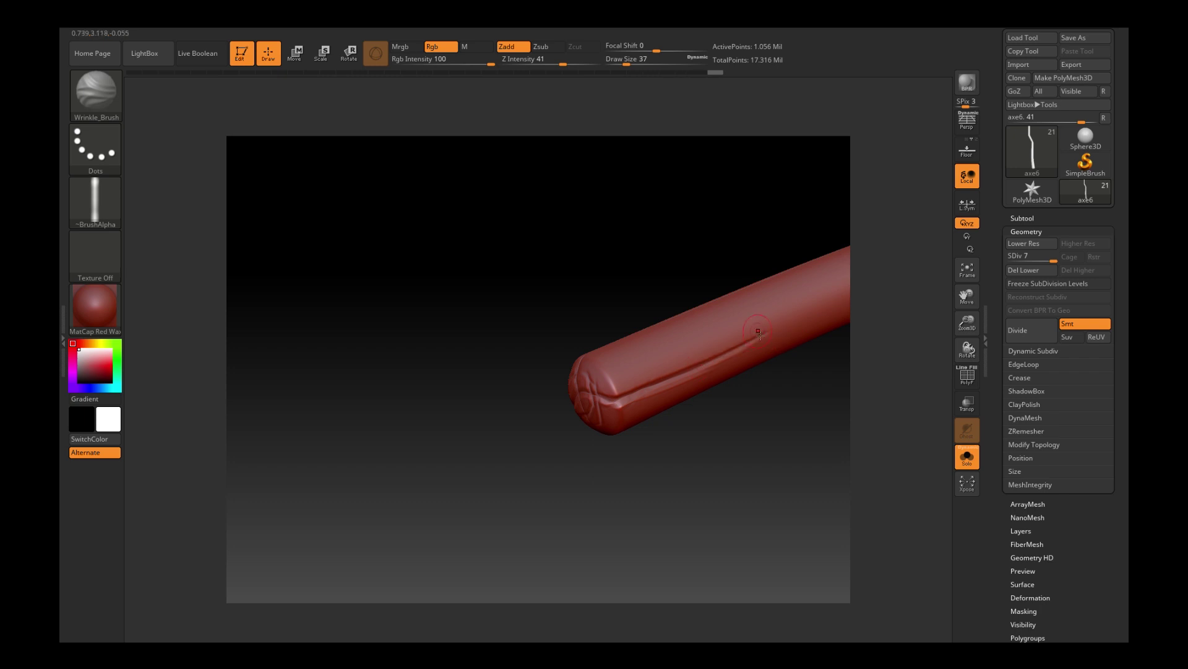
drag(627, 64, 630, 64)
drag(545, 260, 482, 375)
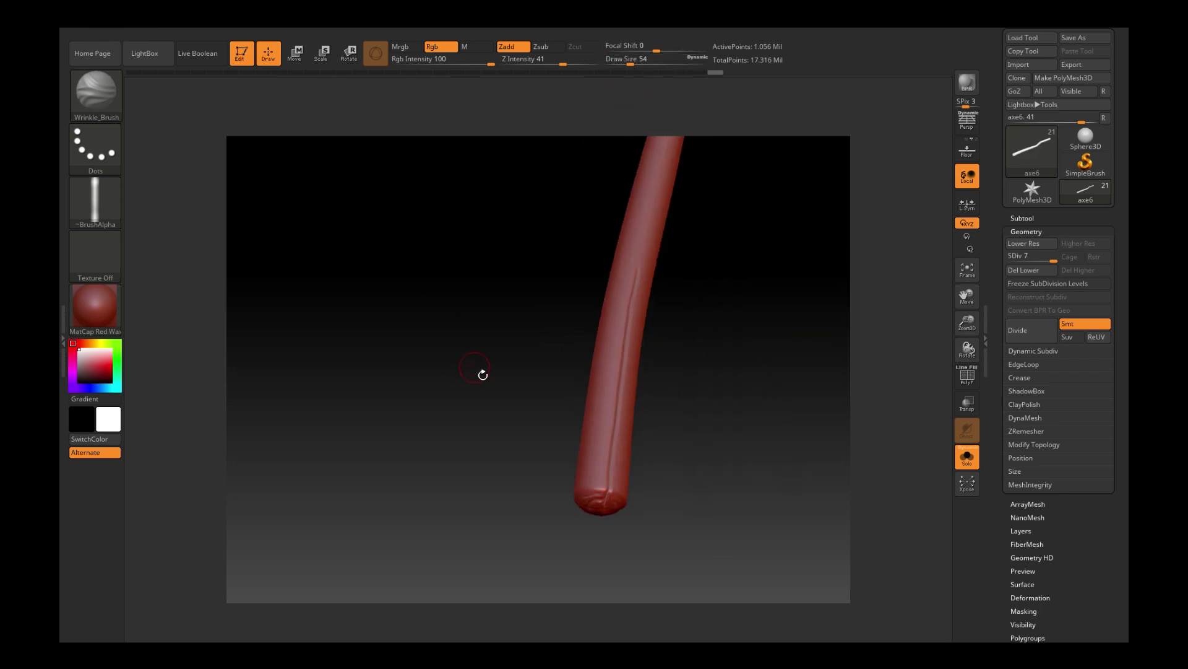
drag(606, 488, 643, 306)
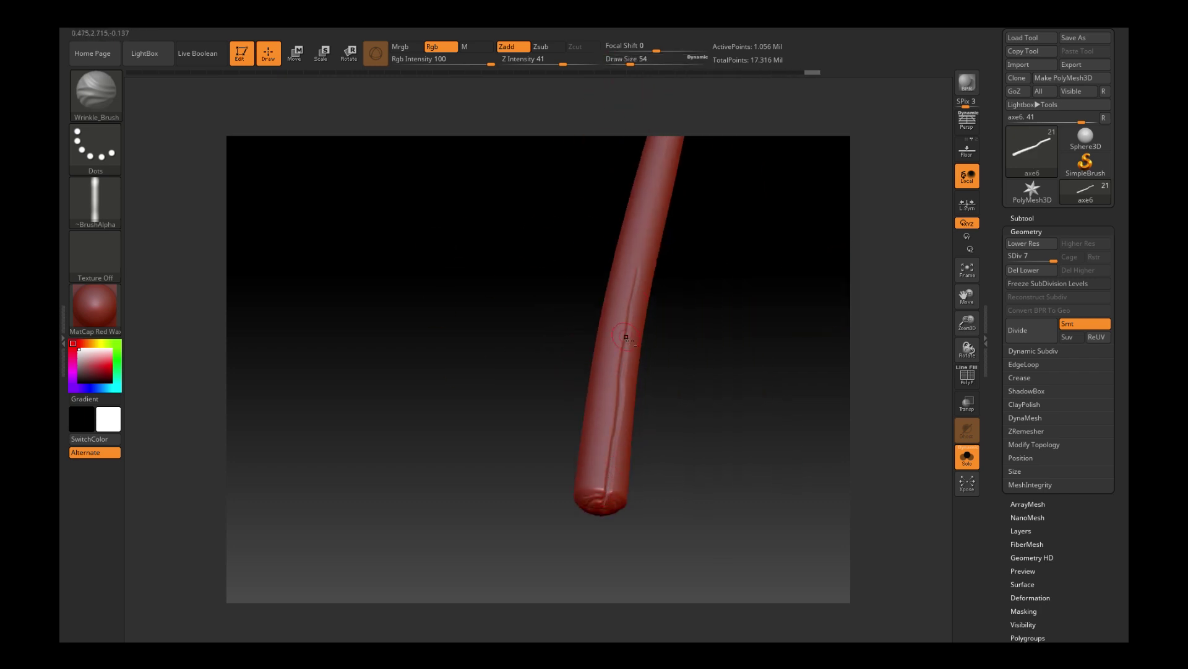
Step through undo and redo of the handle grooves, orbiting to review each state.
key(ctrl+z)
key(ctrl+z)
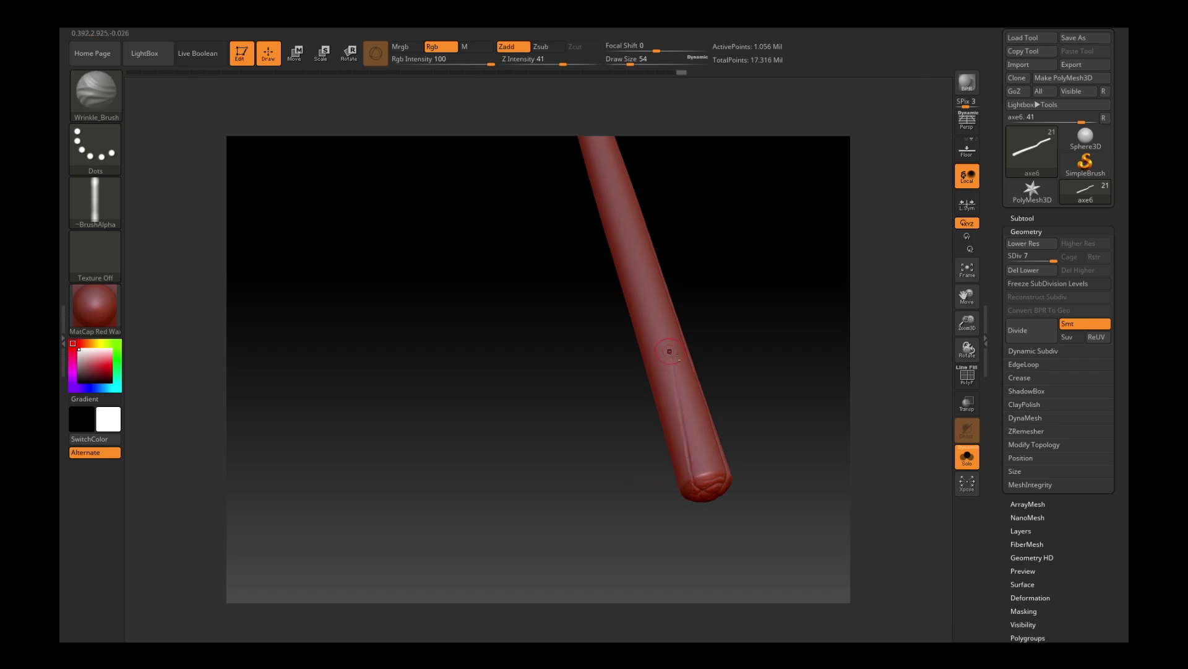
drag(606, 390, 587, 410)
drag(461, 186, 591, 340)
drag(561, 380, 526, 406)
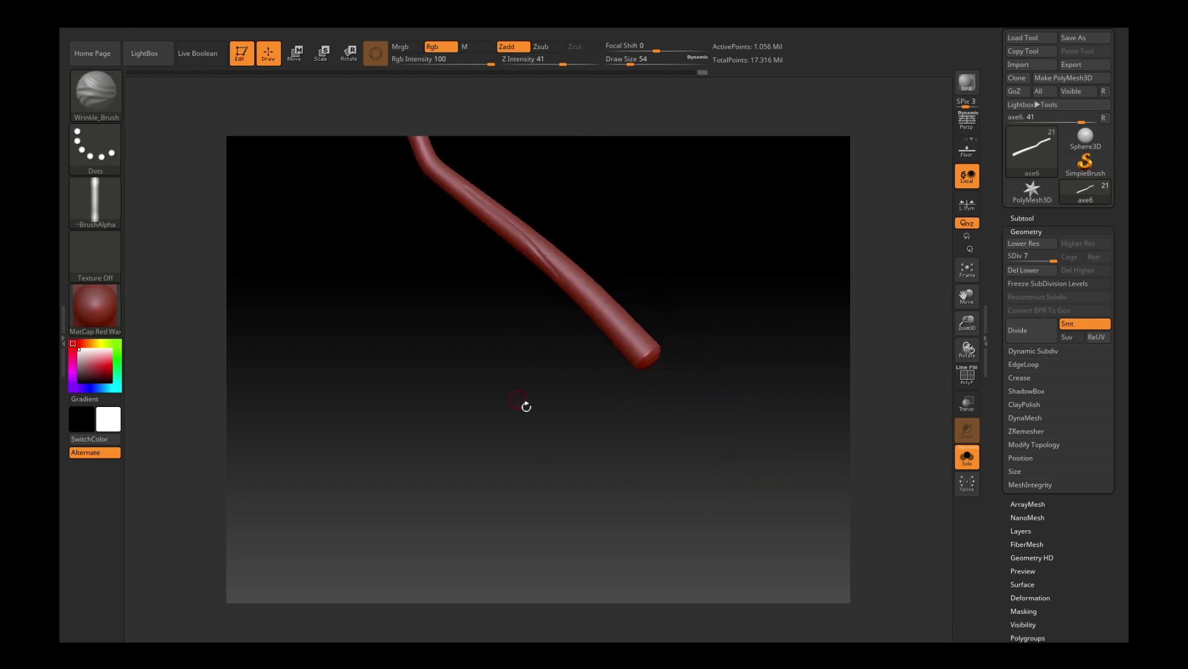
key(ctrl+z)
key(ctrl+z)
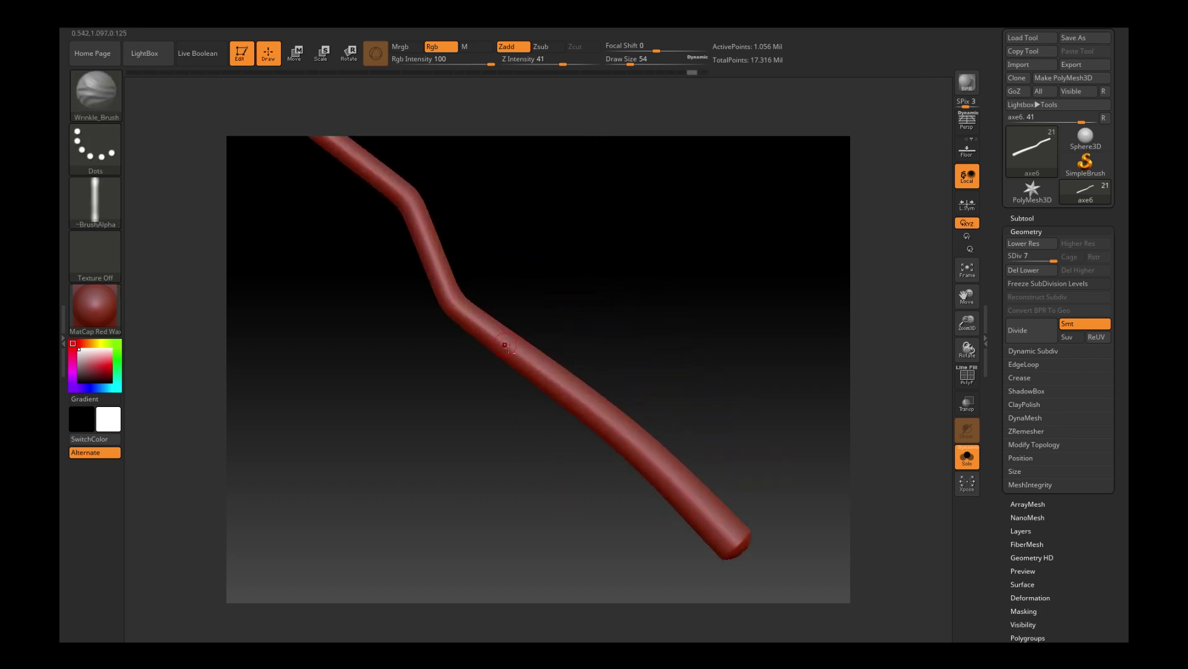
key(ctrl+shift+z)
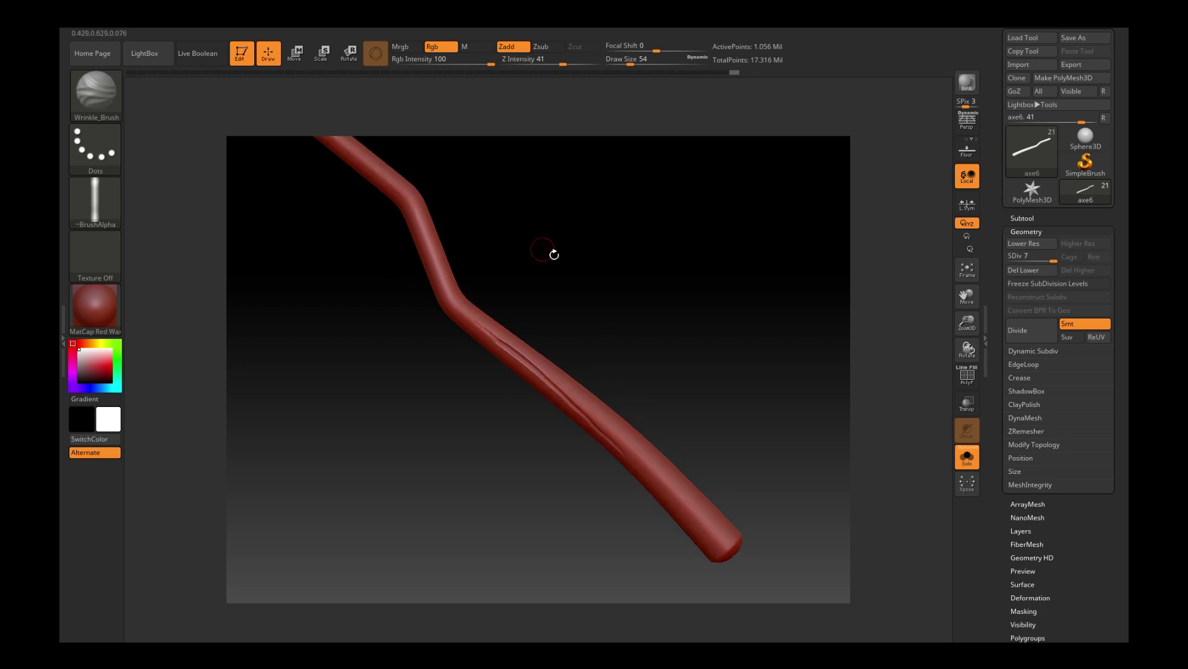
mouse_move(554, 255)
mouse_down()
mouse_move(708, 372)
mouse_move(695, 361)
mouse_move(693, 321)
mouse_up()
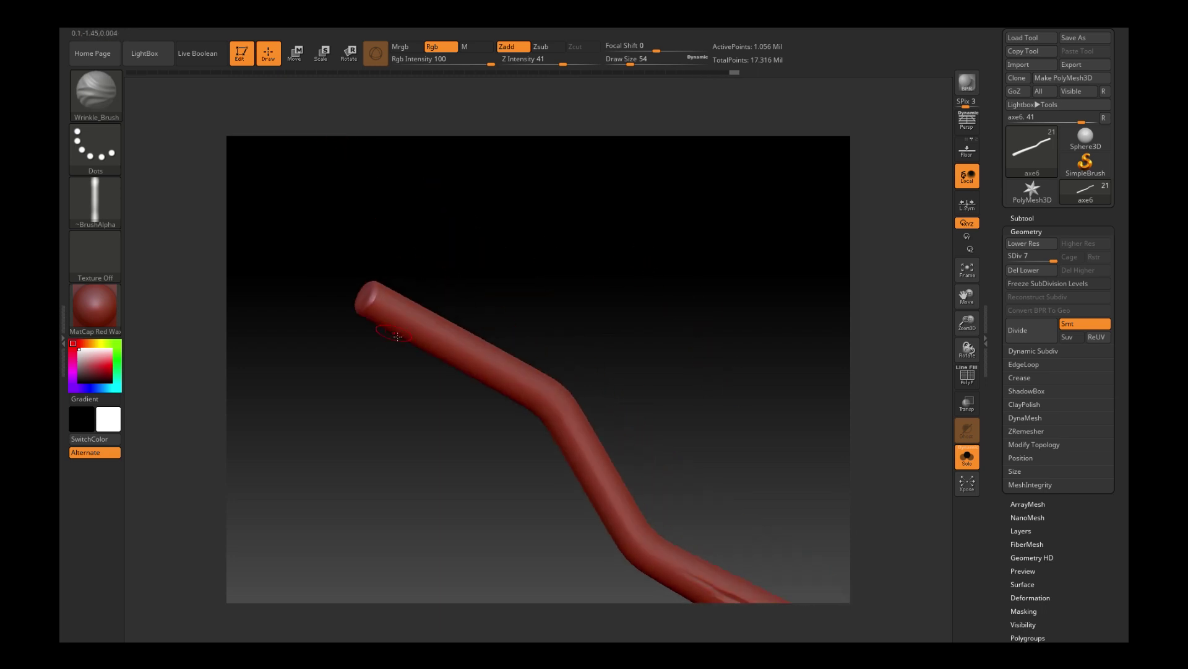
key(ctrl+shift+z)
key(ctrl+shift+z)
key(ctrl+shift+z)
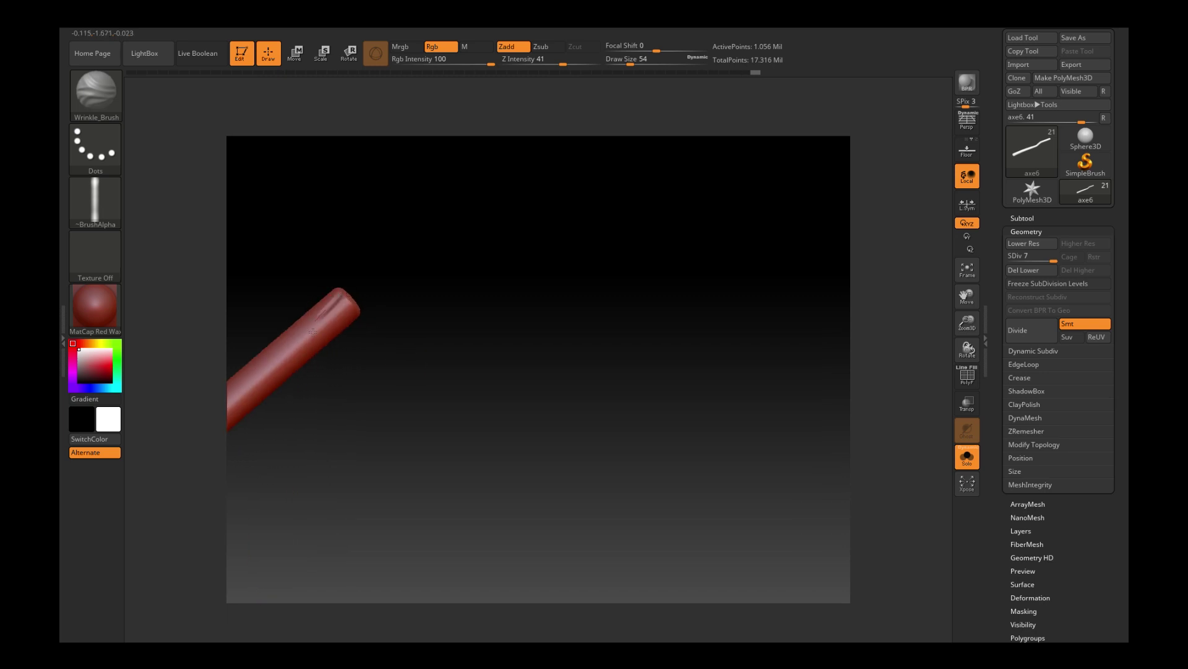
key(ctrl+shift+z)
key(ctrl+shift+z)
key(ctrl+shift+z)
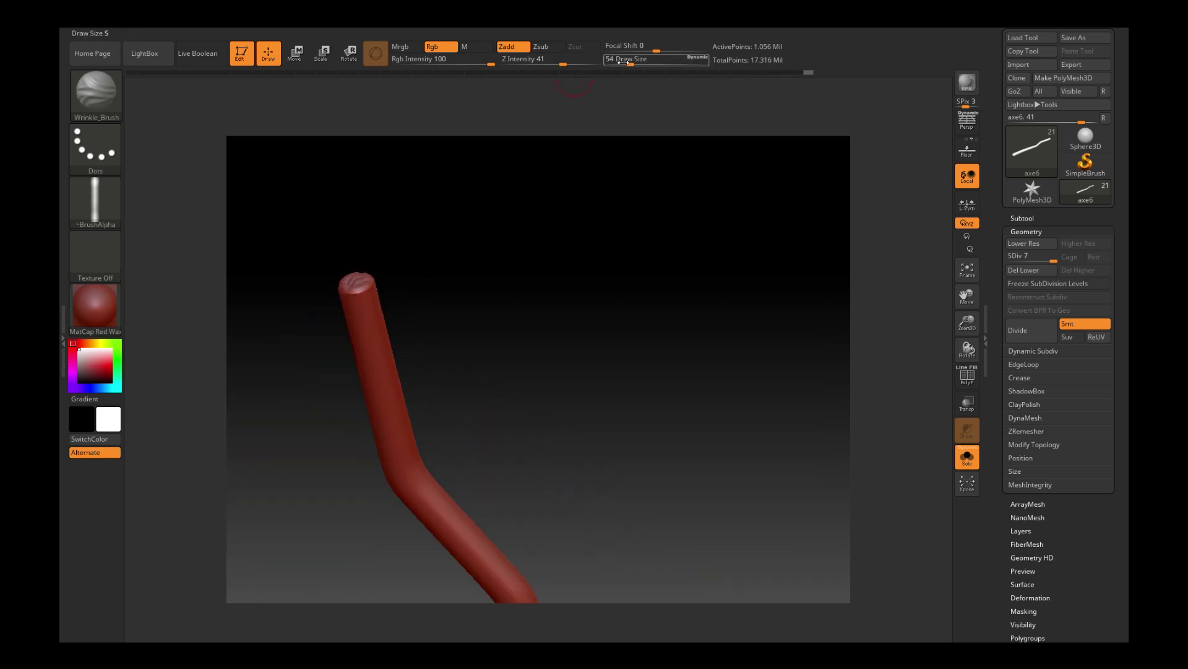
key(ctrl+shift+z)
key(ctrl+shift+z)
key(ctrl+shift+z)
key(ctrl+shift+z)
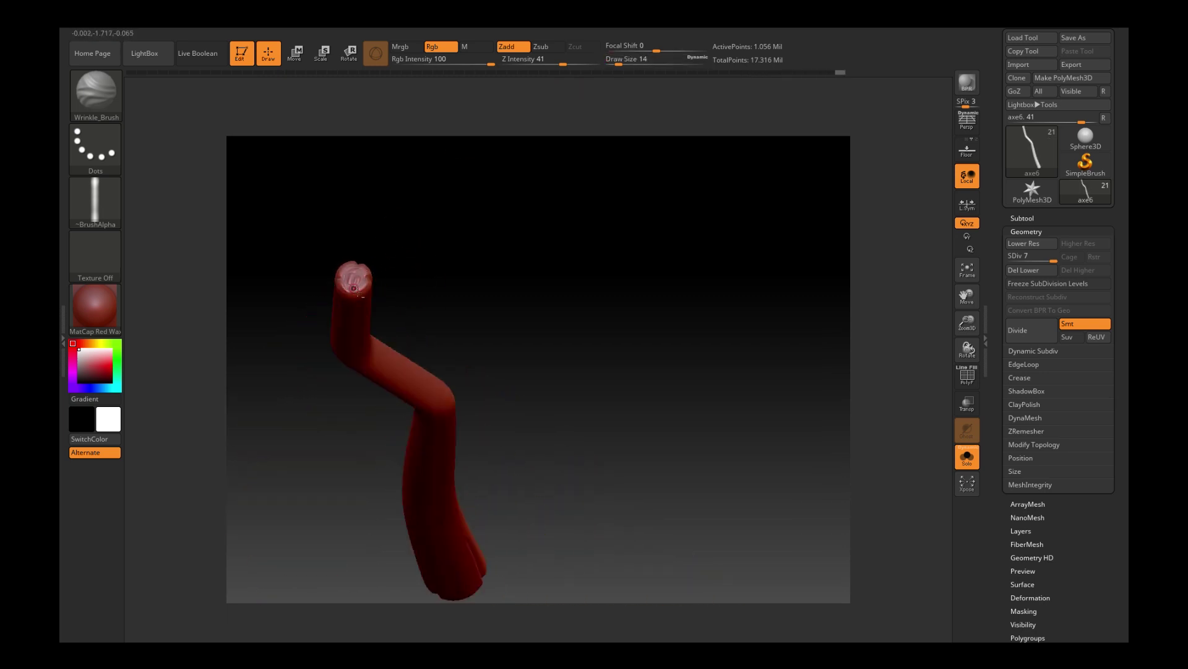
key(ctrl+z)
key(ctrl+z)
key(ctrl+z)
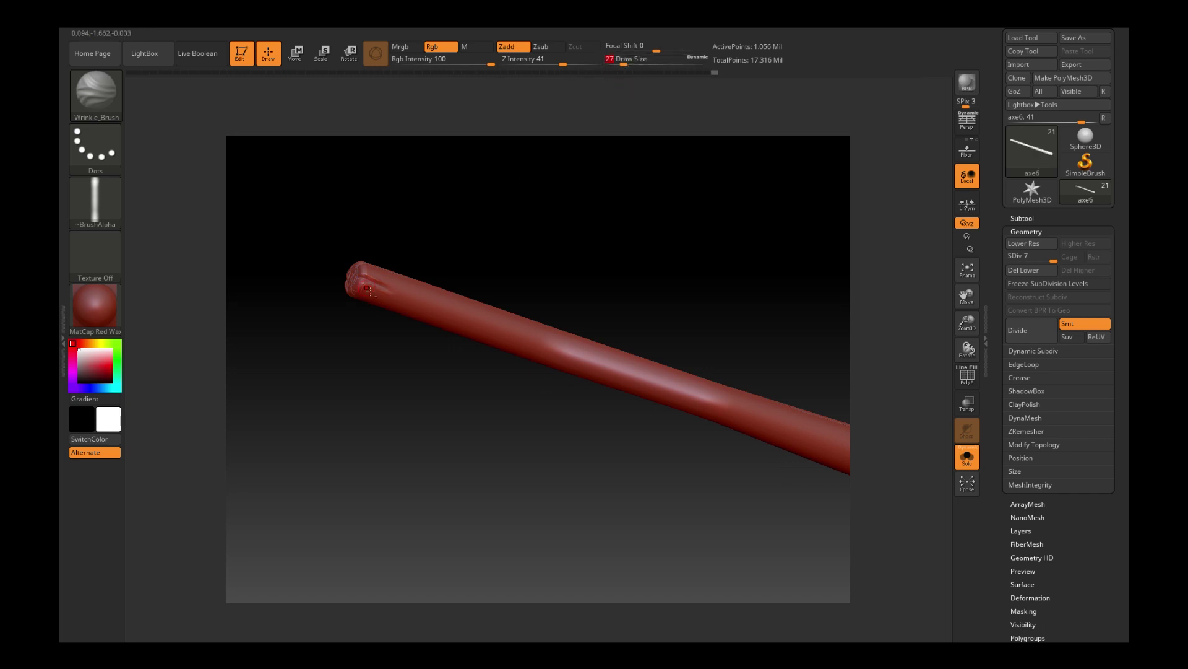
key(ctrl+shift+z)
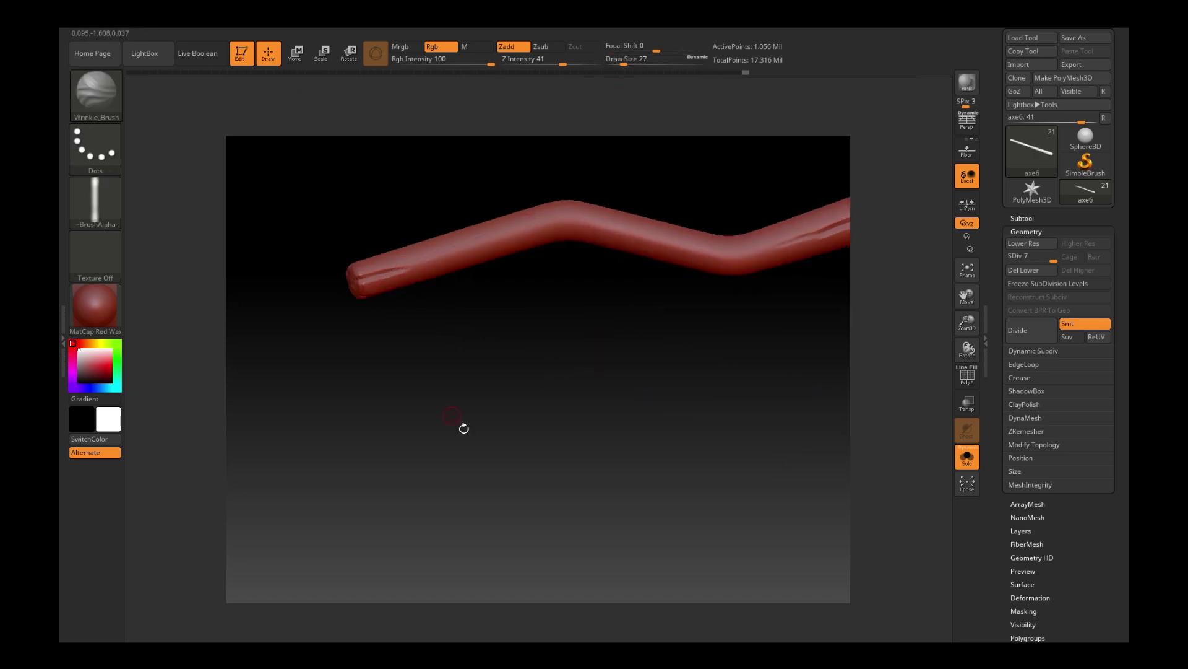
drag(464, 428, 485, 468)
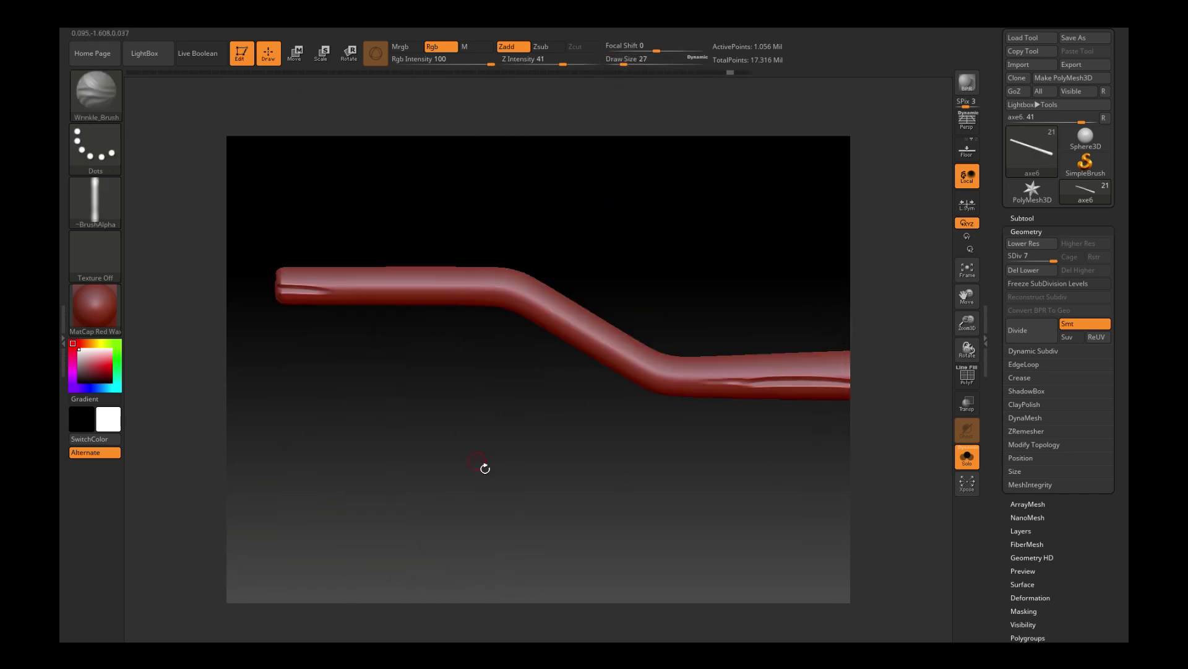
key(ctrl+shift+z)
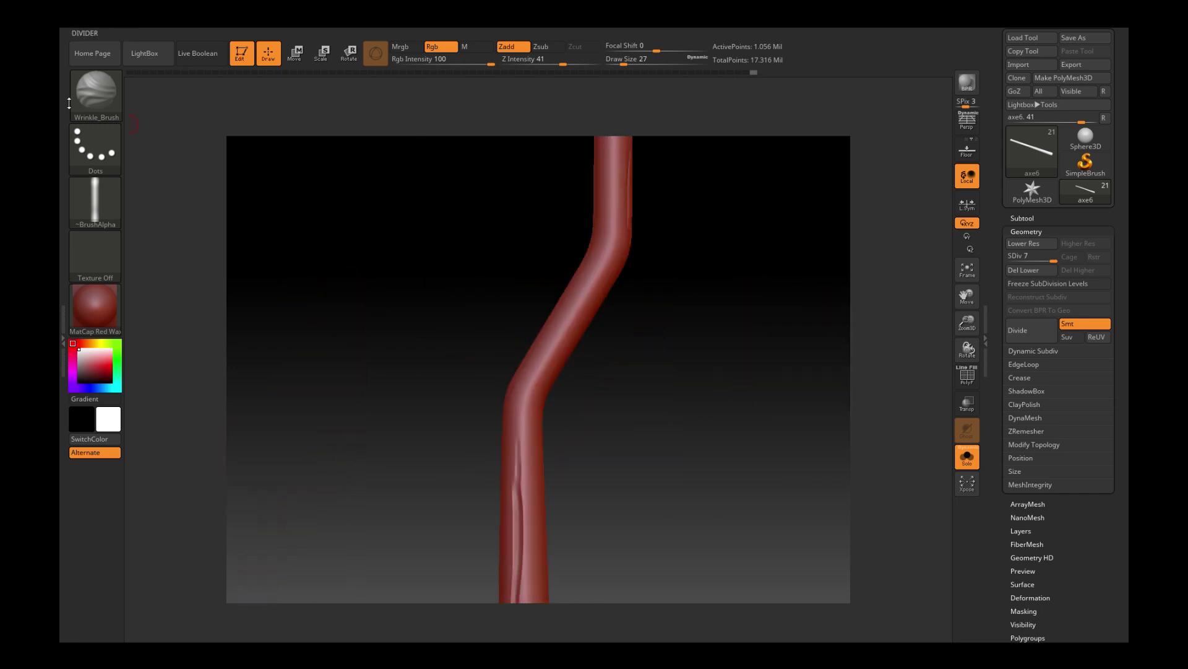
Switch to the TrimDynamic brush and step through the handle's sculpt history, adjusting brush size.
key(b)
key(t)
key(d)
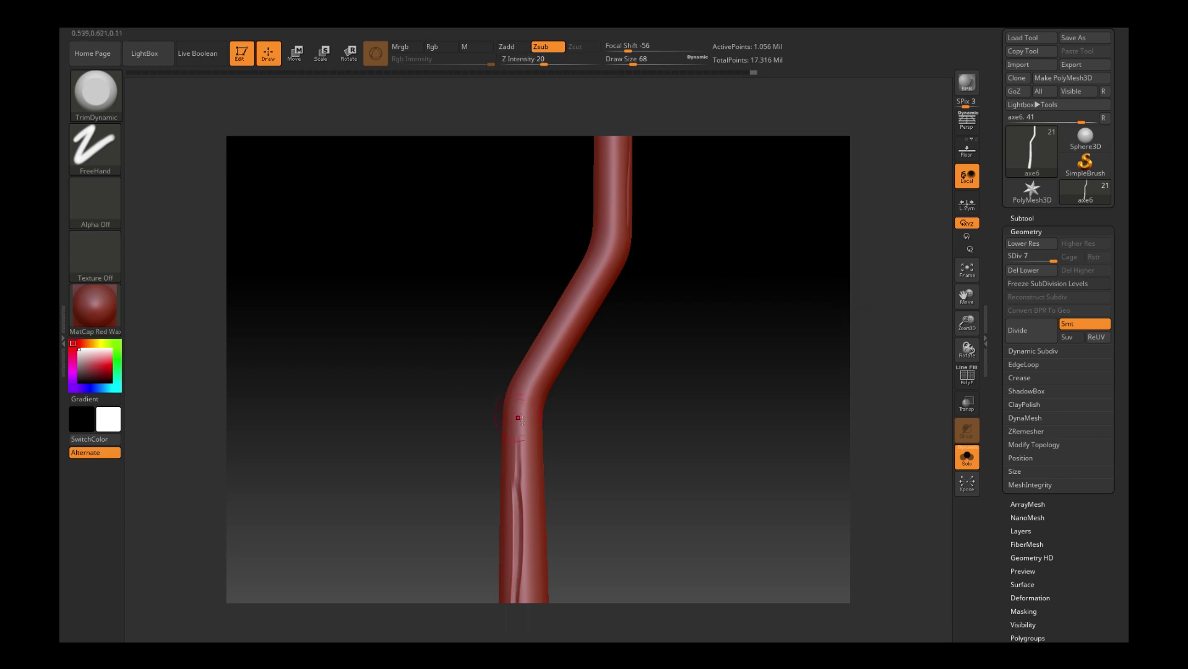
key(ctrl+shift+z)
key(ctrl+shift+z)
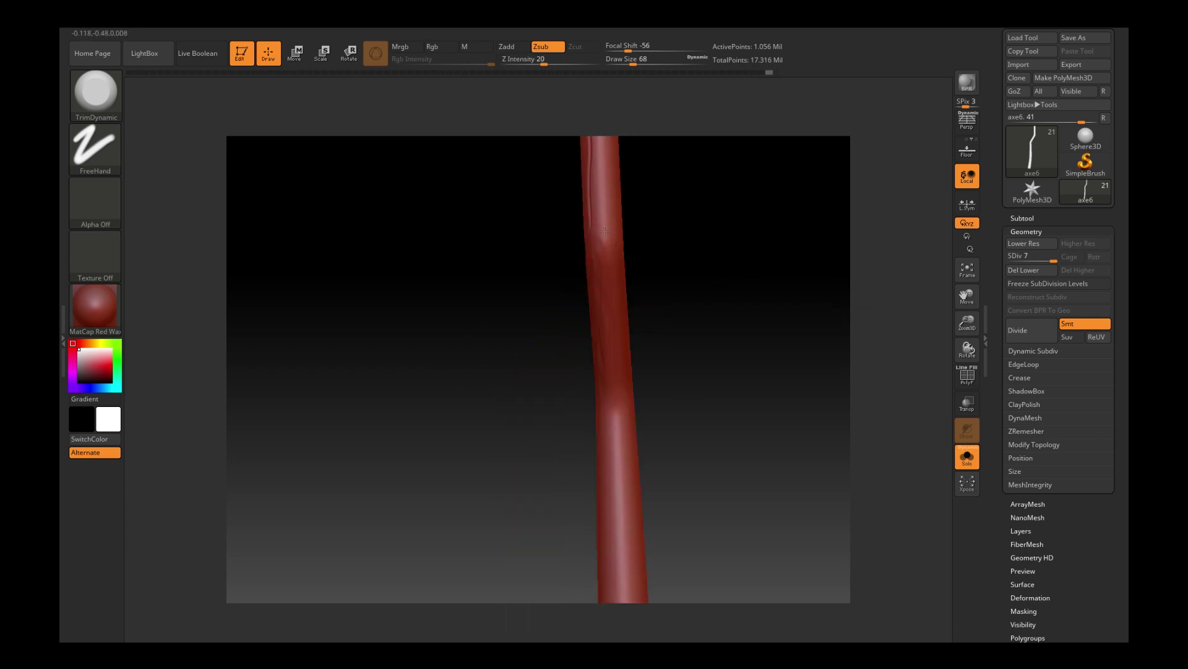
key(ctrl+shift+z)
key(ctrl+shift+z)
key(ctrl+shift+z)
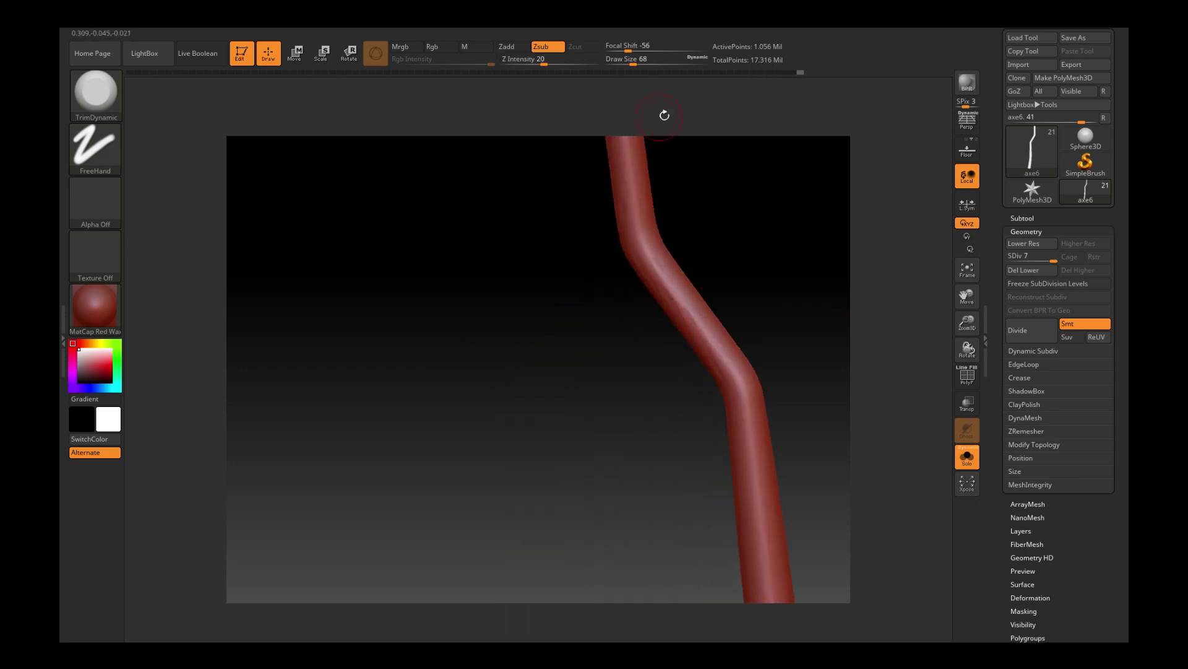
drag(633, 64, 640, 63)
key(ctrl+shift+z)
key(ctrl+shift+z)
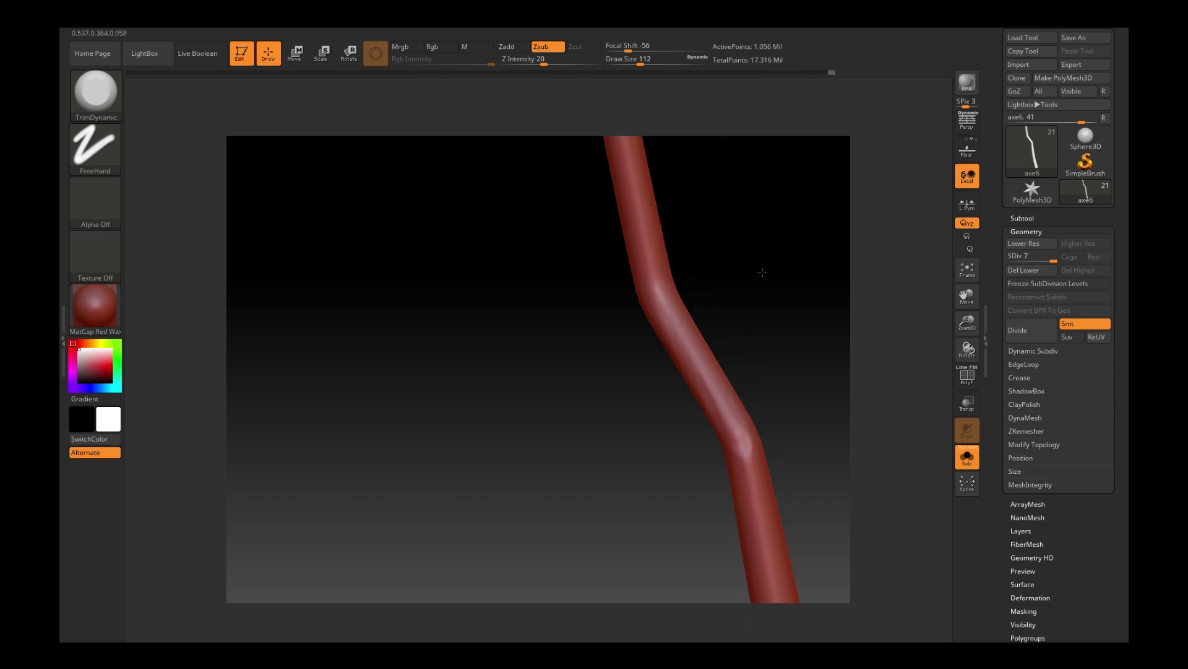
key(ctrl+shift+z)
key(ctrl+shift+z)
key(ctrl+shift+z)
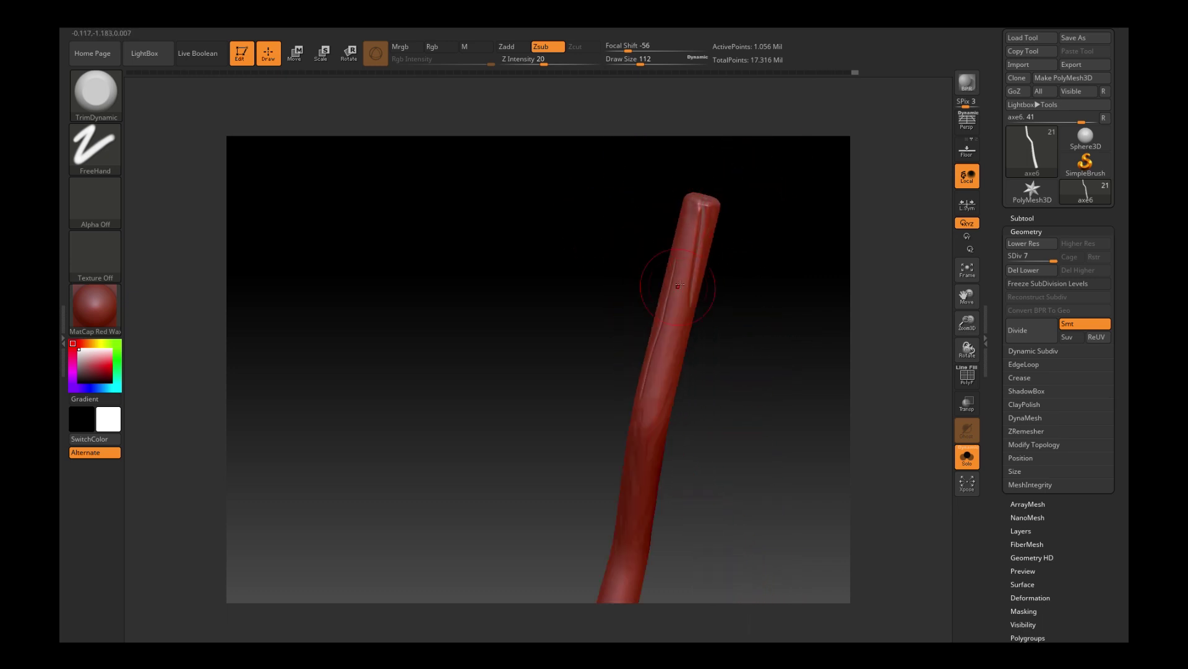
key(ctrl+shift+z)
key(ctrl+shift+z)
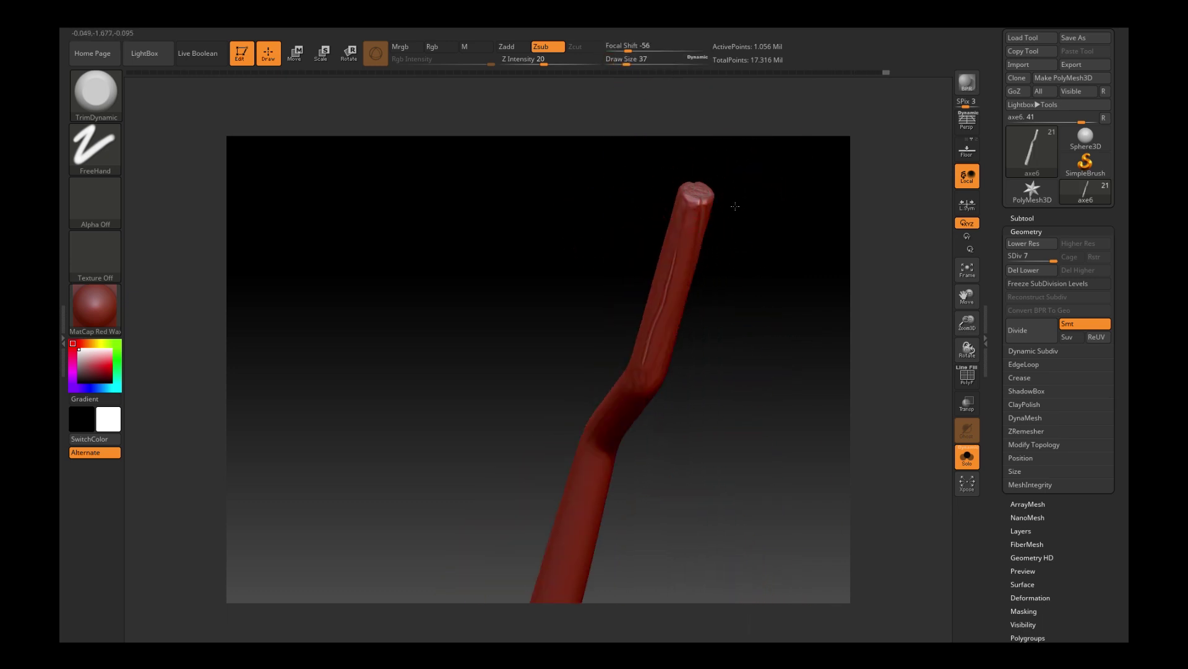
key(ctrl+z)
key(ctrl+z)
key(ctrl+z)
key(ctrl+shift+z)
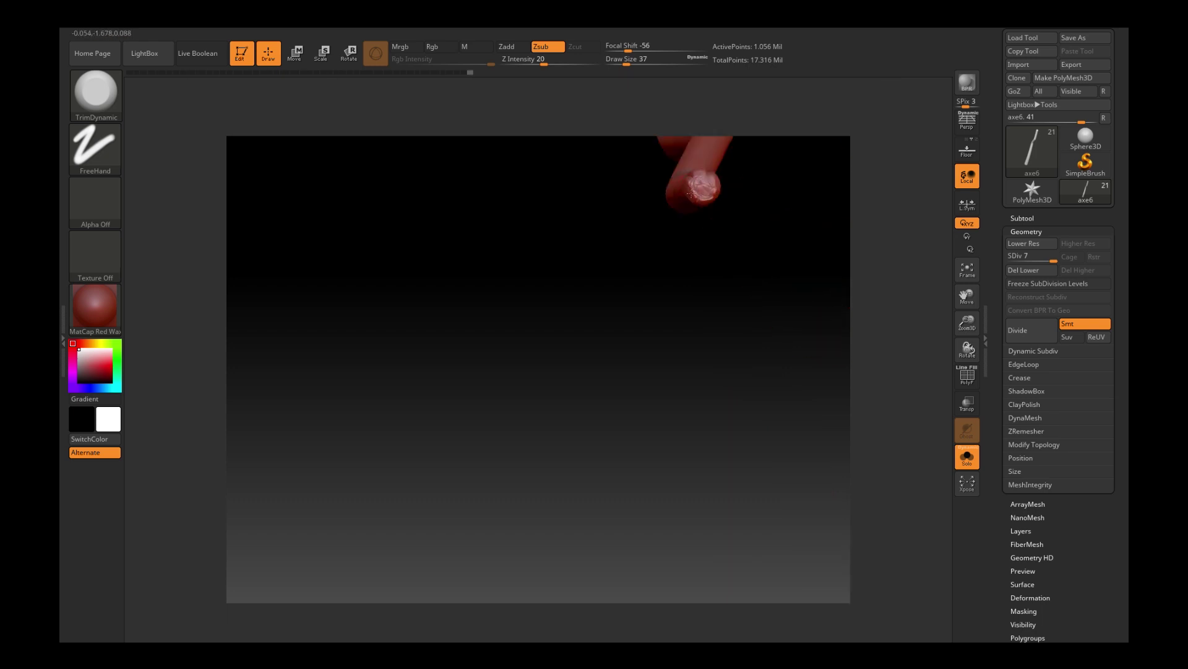
Trim flat worn facets onto the rounded handle tip with brush size 54.
drag(692, 193, 602, 412)
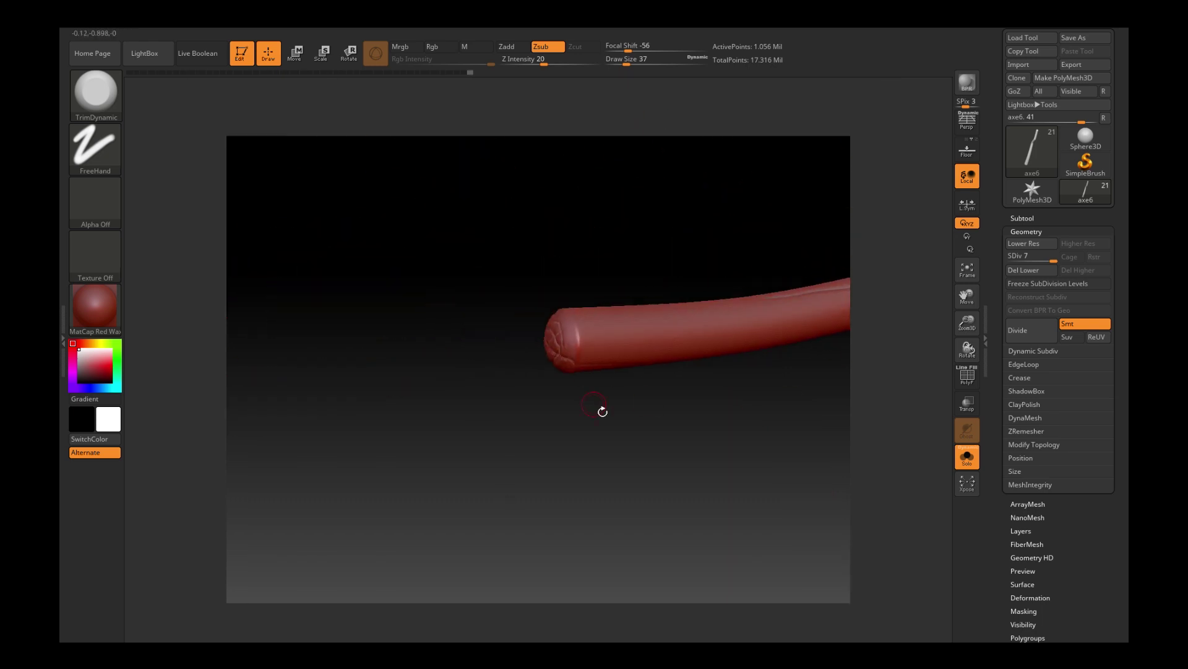
drag(627, 64, 625, 64)
key(ctrl+shift+z)
key(ctrl+shift+z)
key(ctrl+shift+z)
key(ctrl+shift+z)
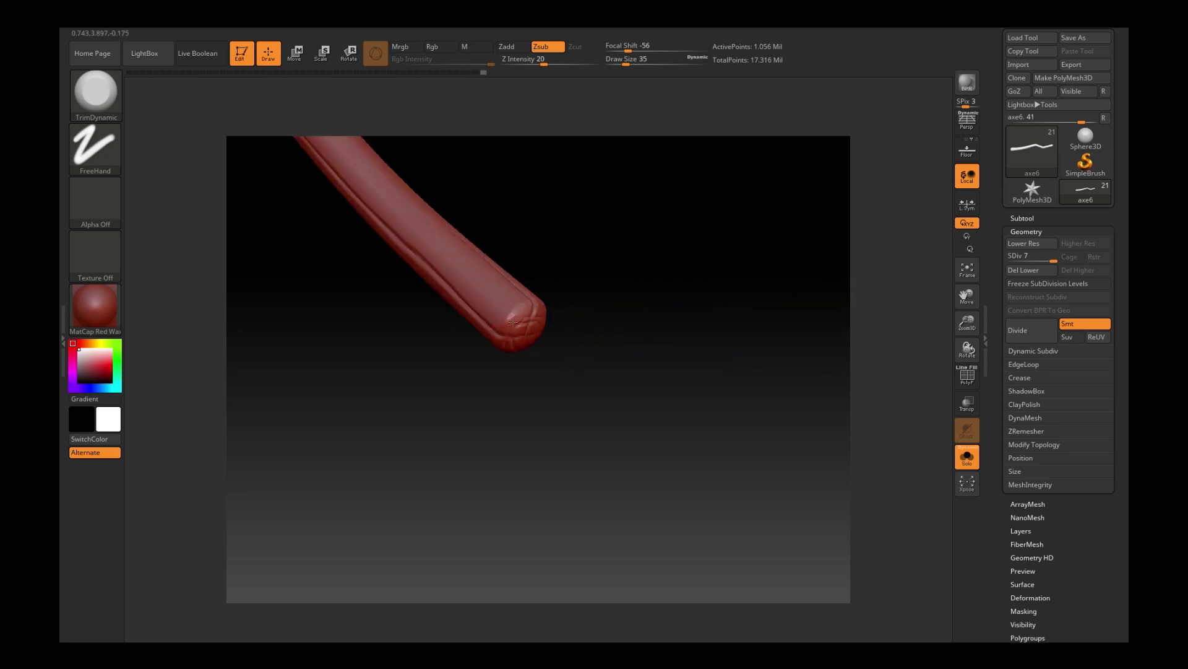
key(bracketright)
key(ctrl+shift+z)
key(ctrl+shift+z)
key(ctrl+shift+z)
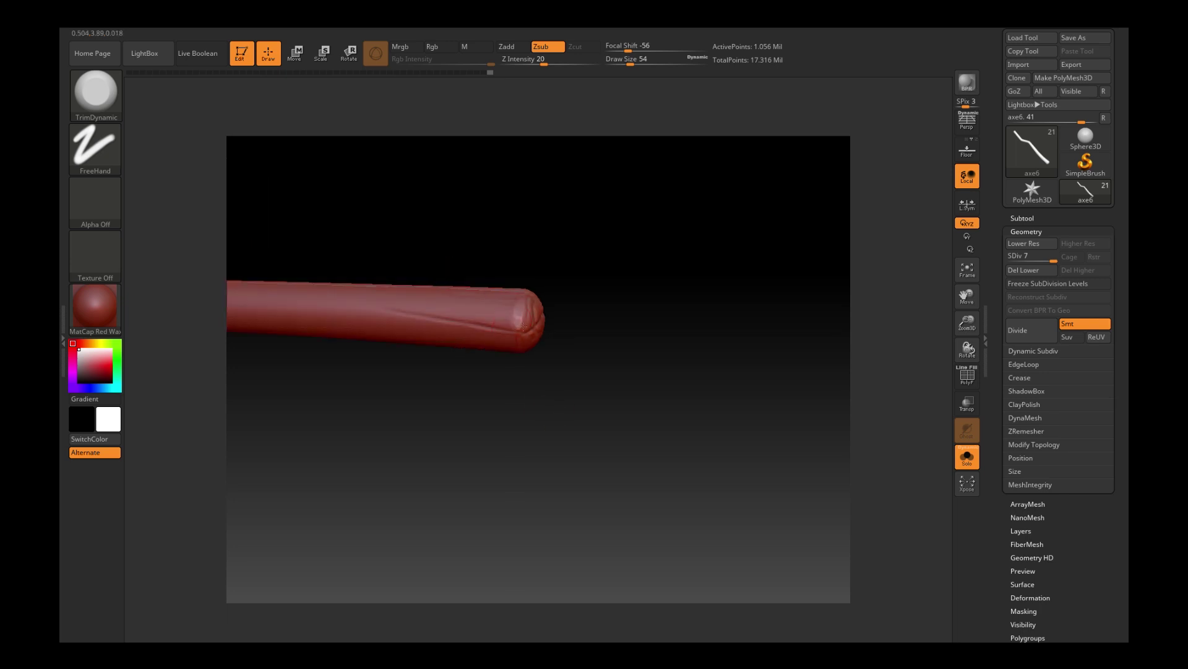
key(ctrl+shift+z)
key(ctrl+shift+z)
key(ctrl+shift+z)
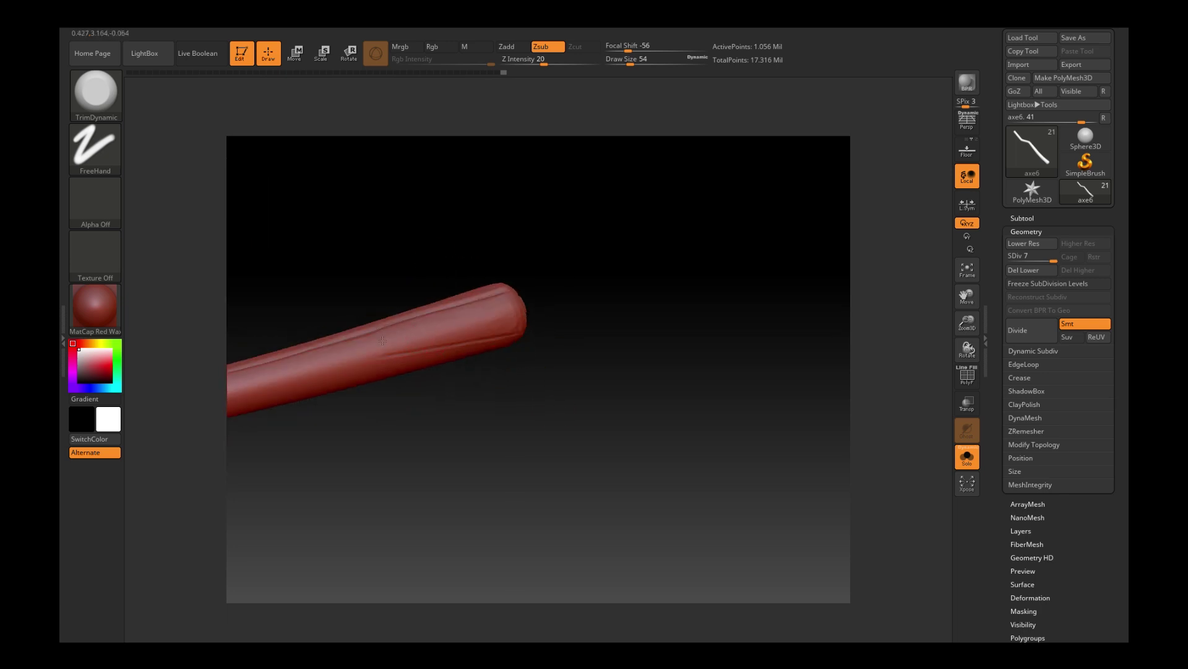
key(ctrl+shift+z)
key(ctrl+shift+z)
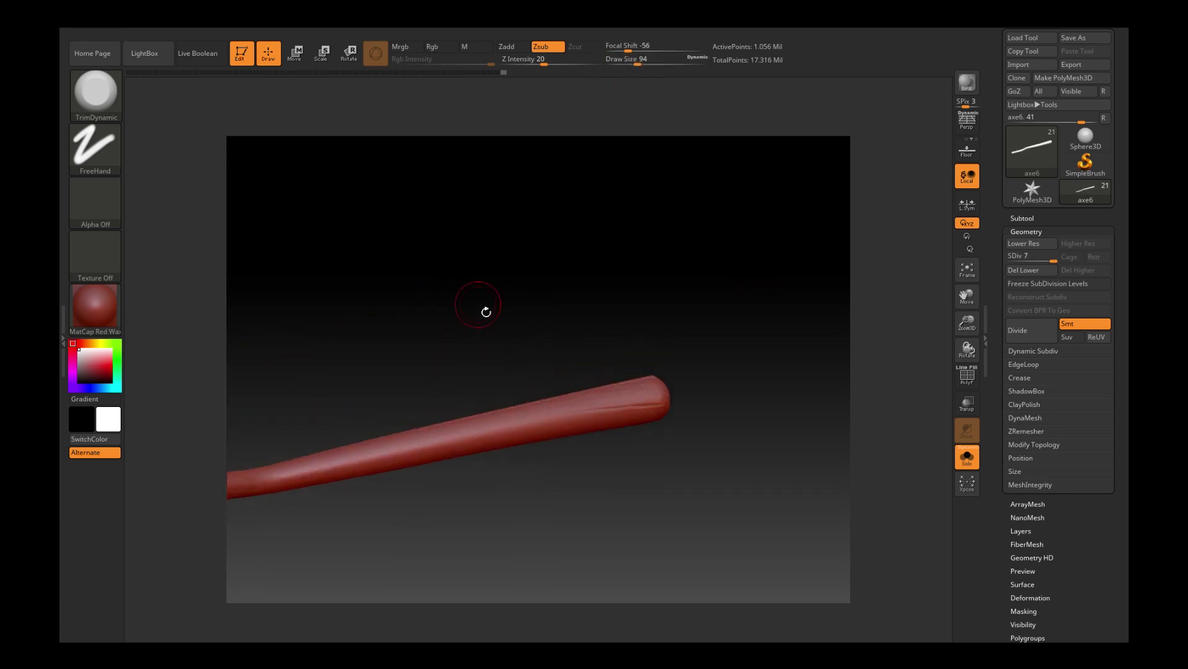
Step forward to the creased double-bend handle and orbit to check its bends.
drag(476, 377, 641, 308)
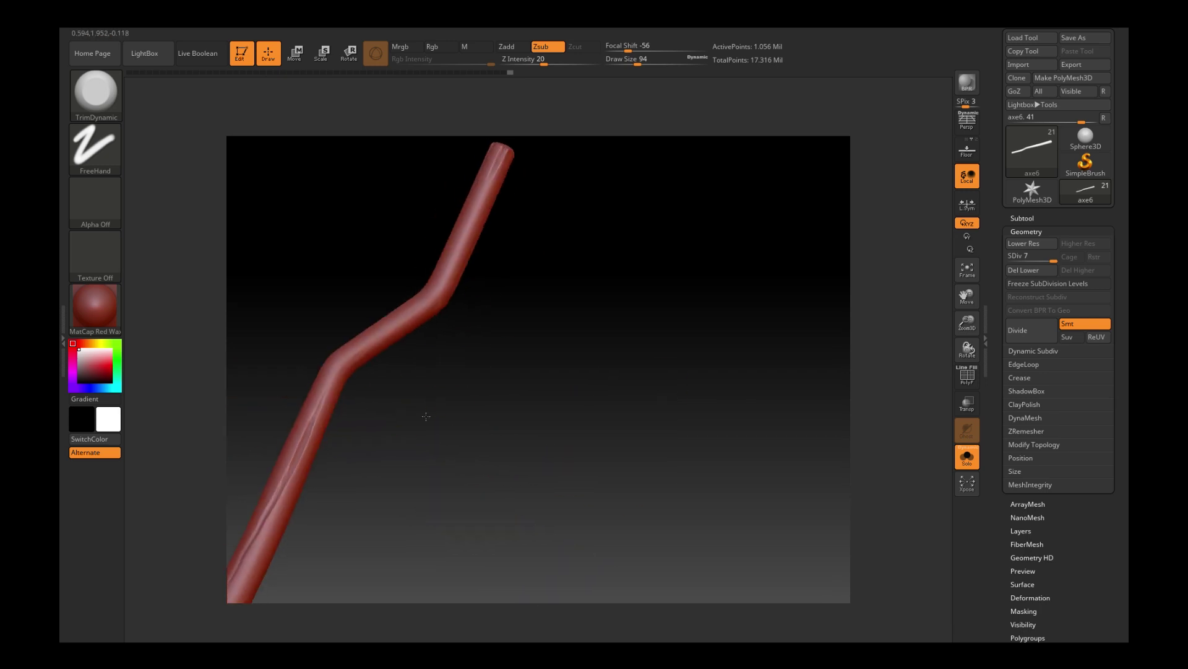
key(ctrl+shift+z)
key(ctrl+shift+z)
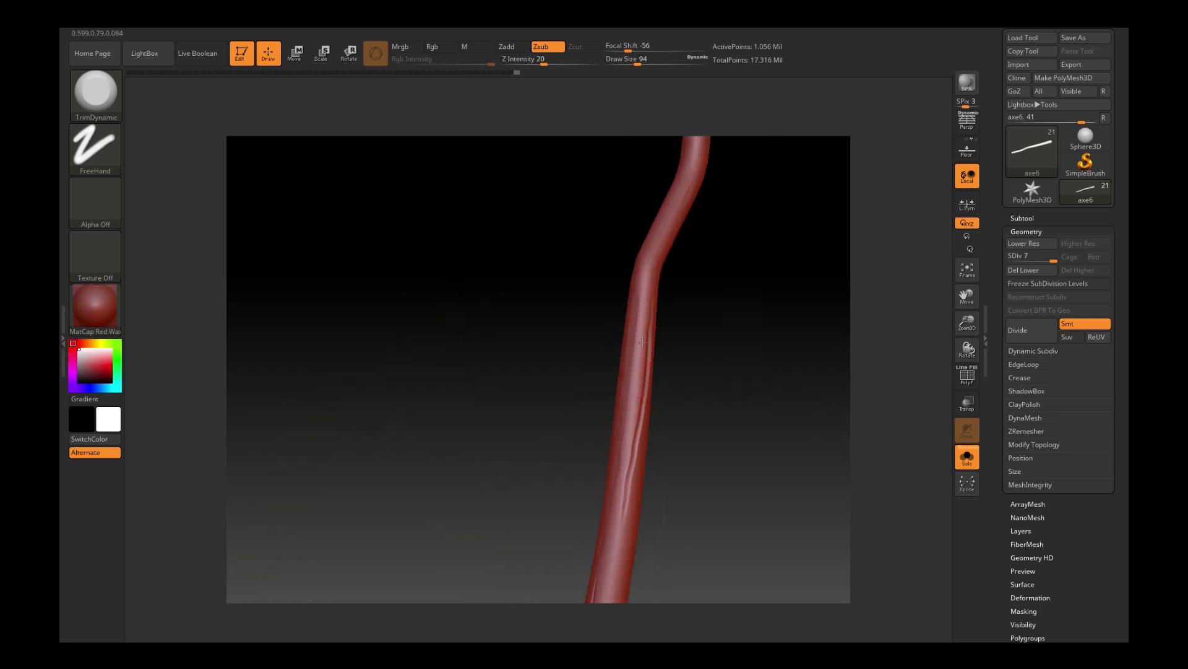
key(ctrl+shift+z)
key(ctrl+shift+z)
key(ctrl+shift+z)
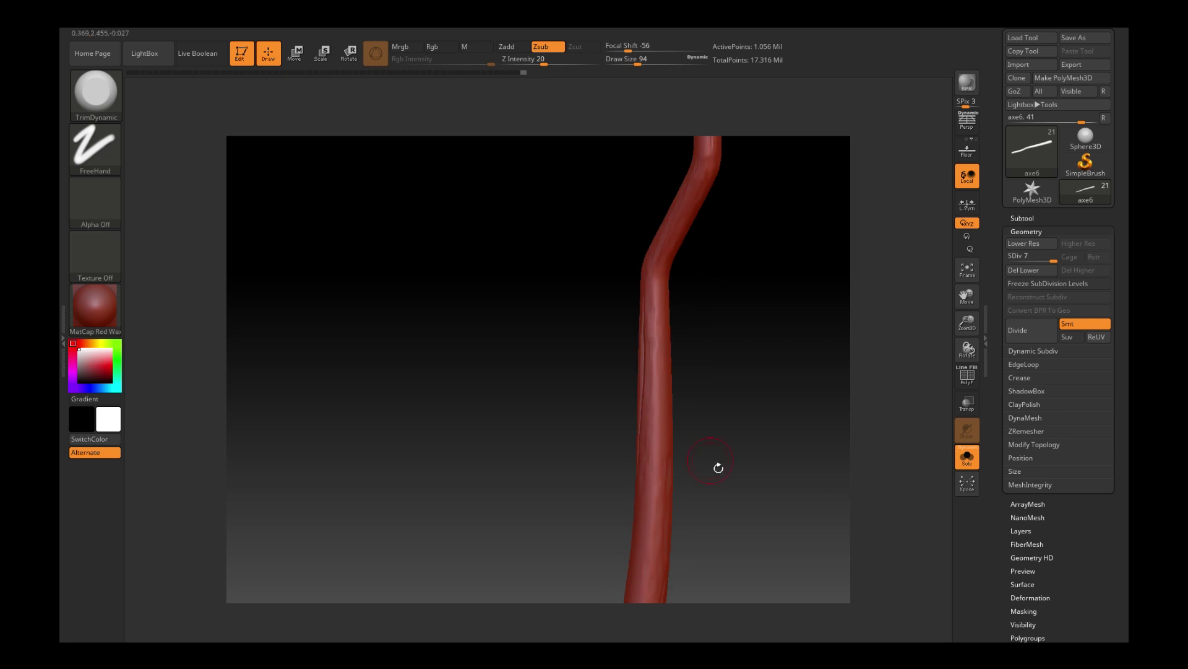
key(ctrl+shift+z)
key(ctrl+shift+z)
key(ctrl+shift+z)
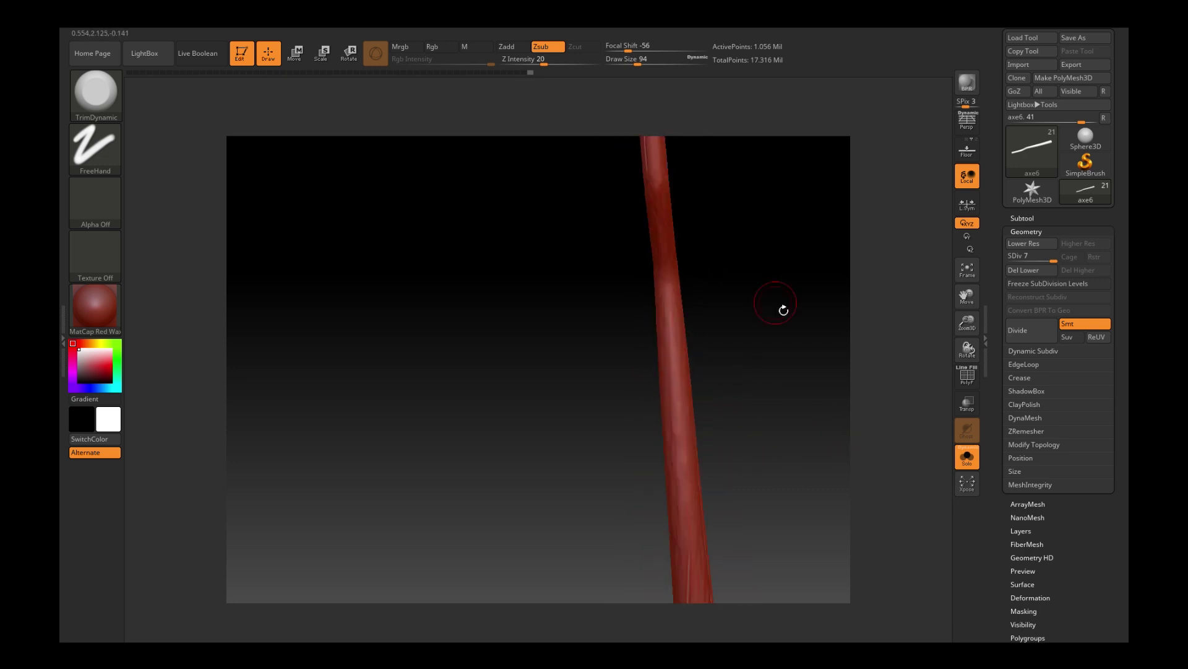
key(ctrl+shift+z)
key(ctrl+shift+z)
key(ctrl+shift+z)
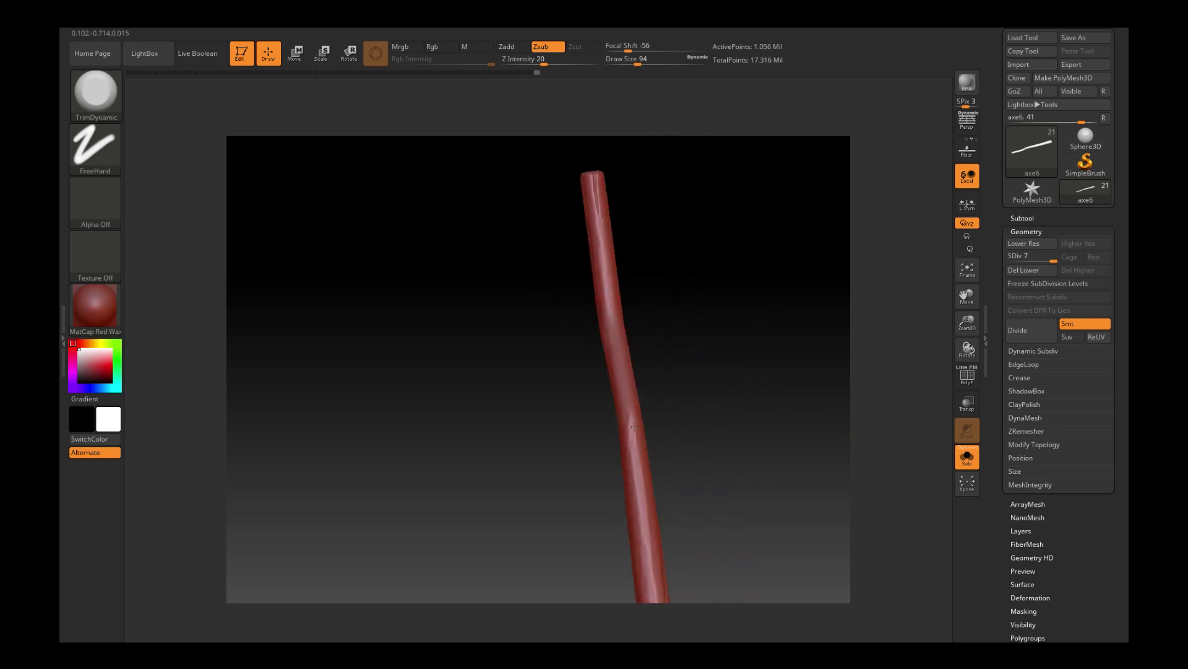
right_drag(635, 427, 600, 370)
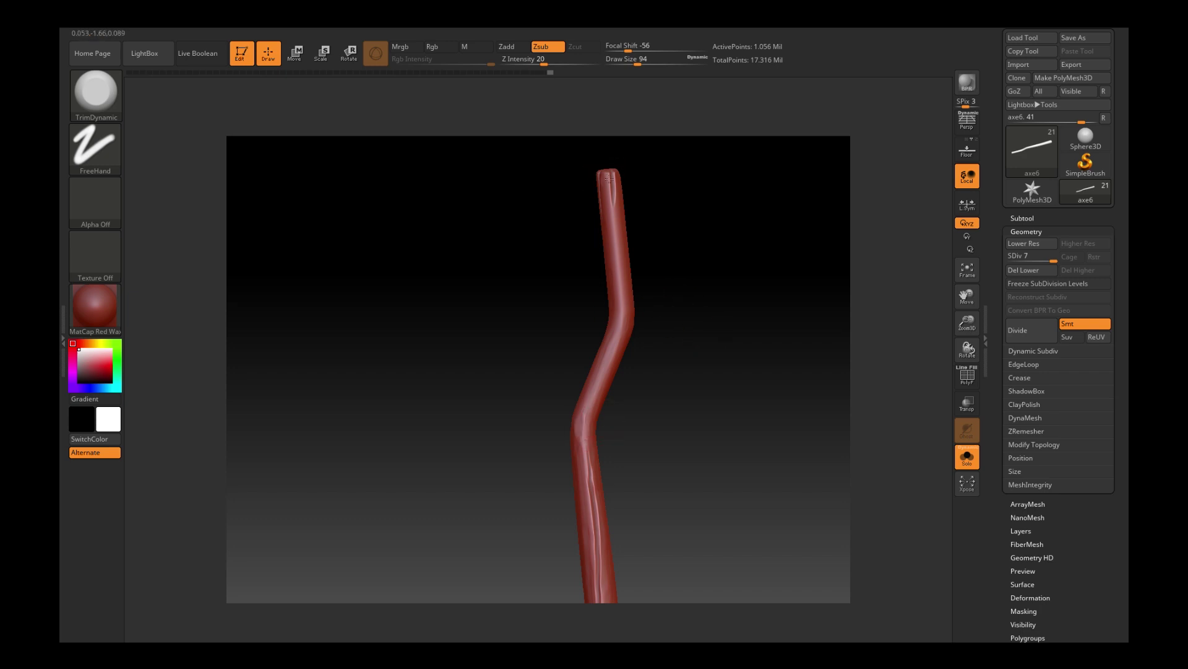
right_drag(639, 321, 617, 180)
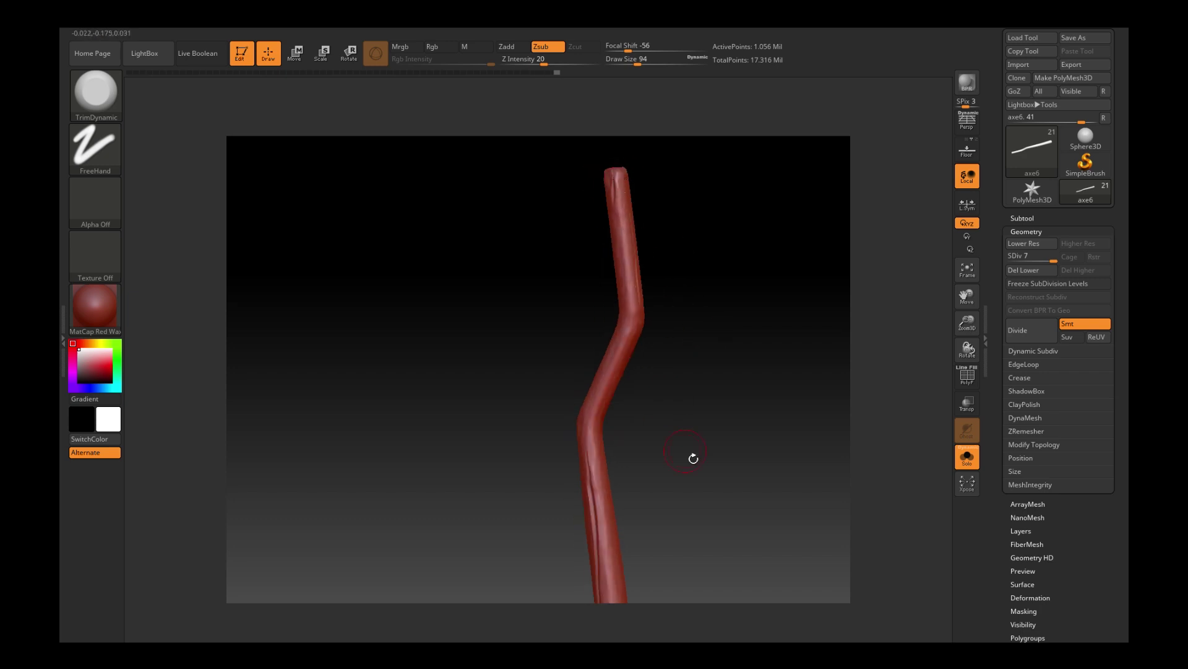
mouse_move(755, 469)
right_down()
mouse_move(737, 414)
mouse_move(612, 583)
right_up()
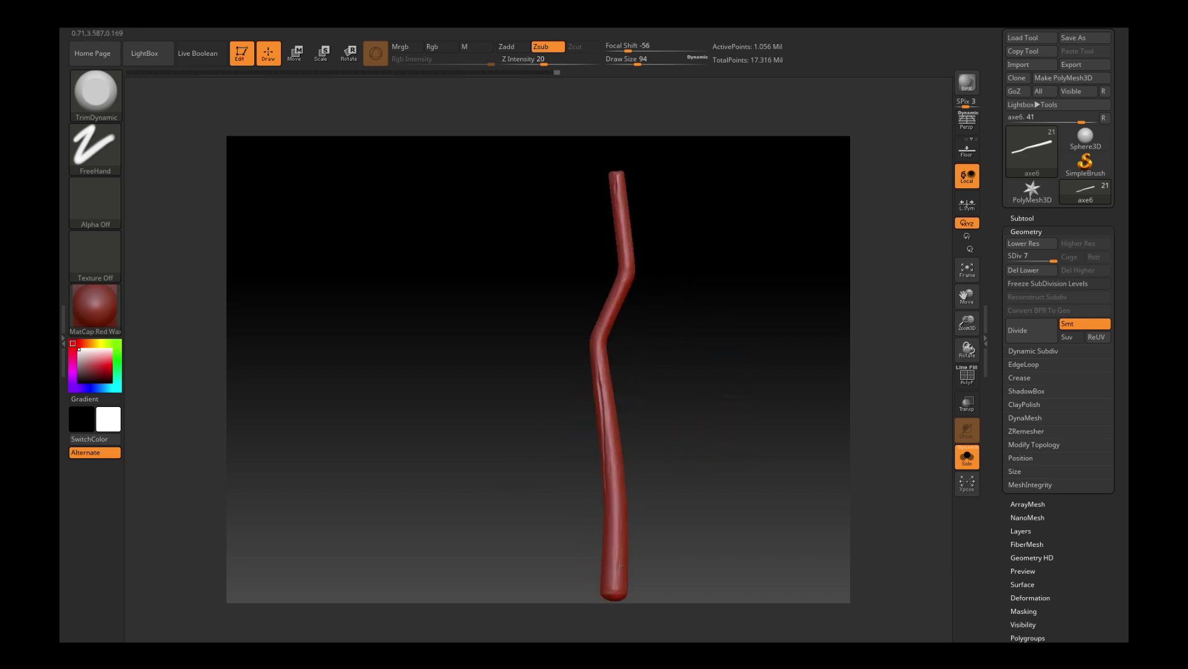
Show the whole axe again and return to the wrinkle brush with dotted stroke.
click(954, 460)
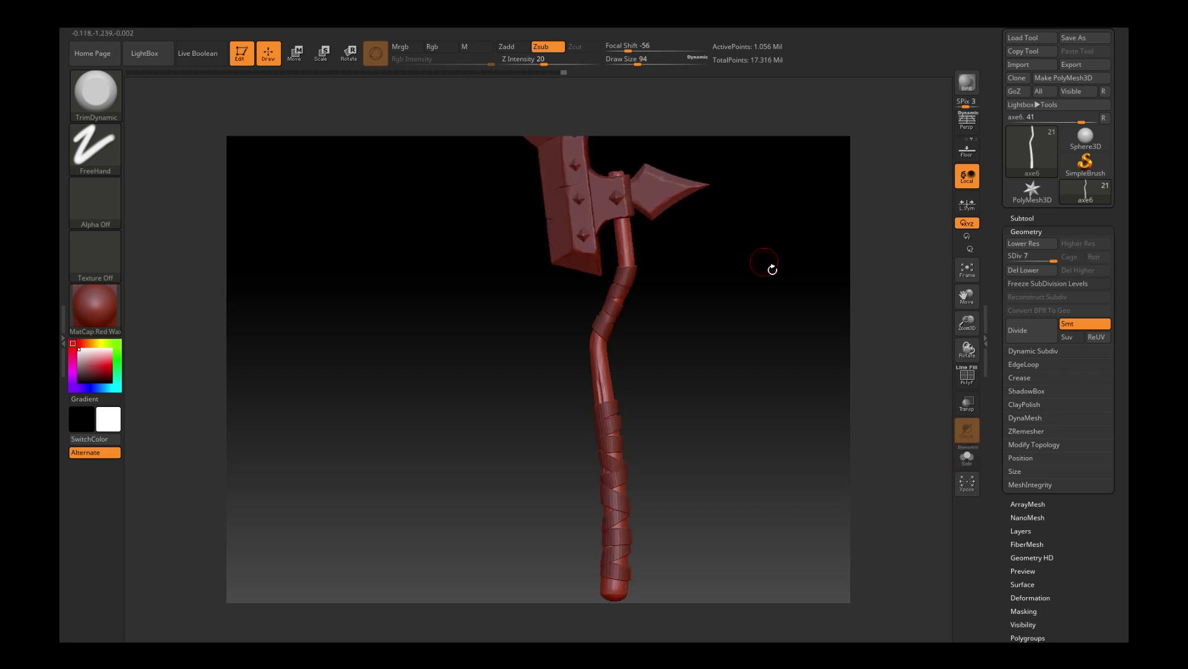
mouse_move(769, 268)
right_down()
mouse_move(661, 353)
mouse_move(748, 345)
mouse_move(600, 299)
mouse_move(700, 345)
right_up()
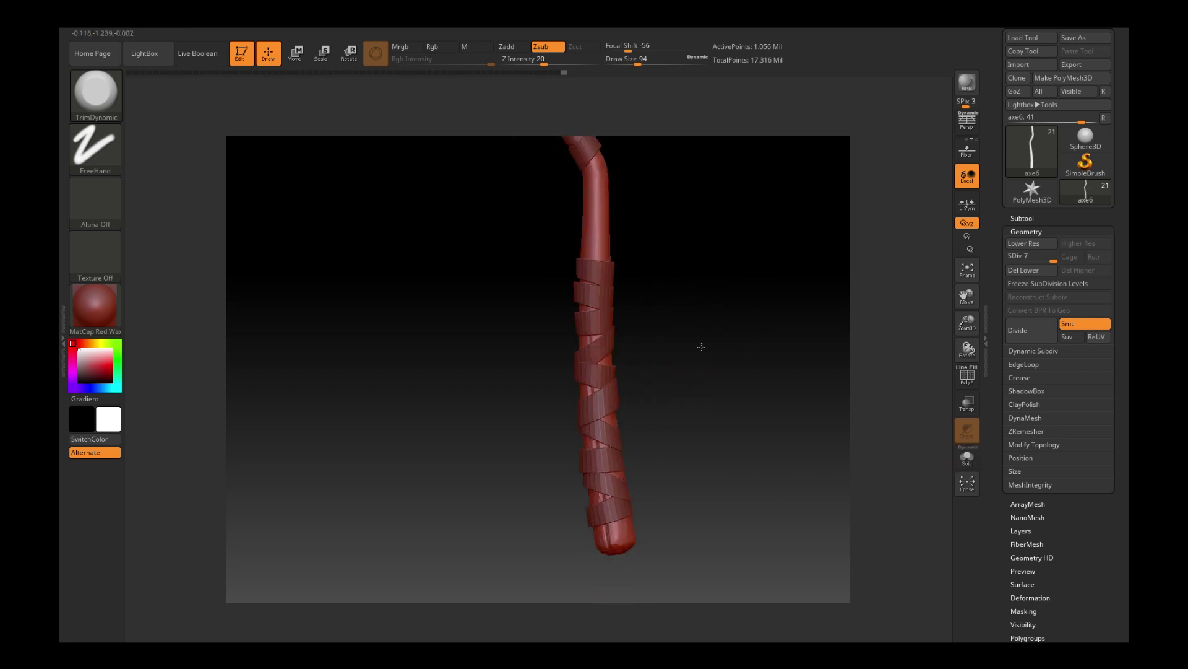
key(b)
click(609, 111)
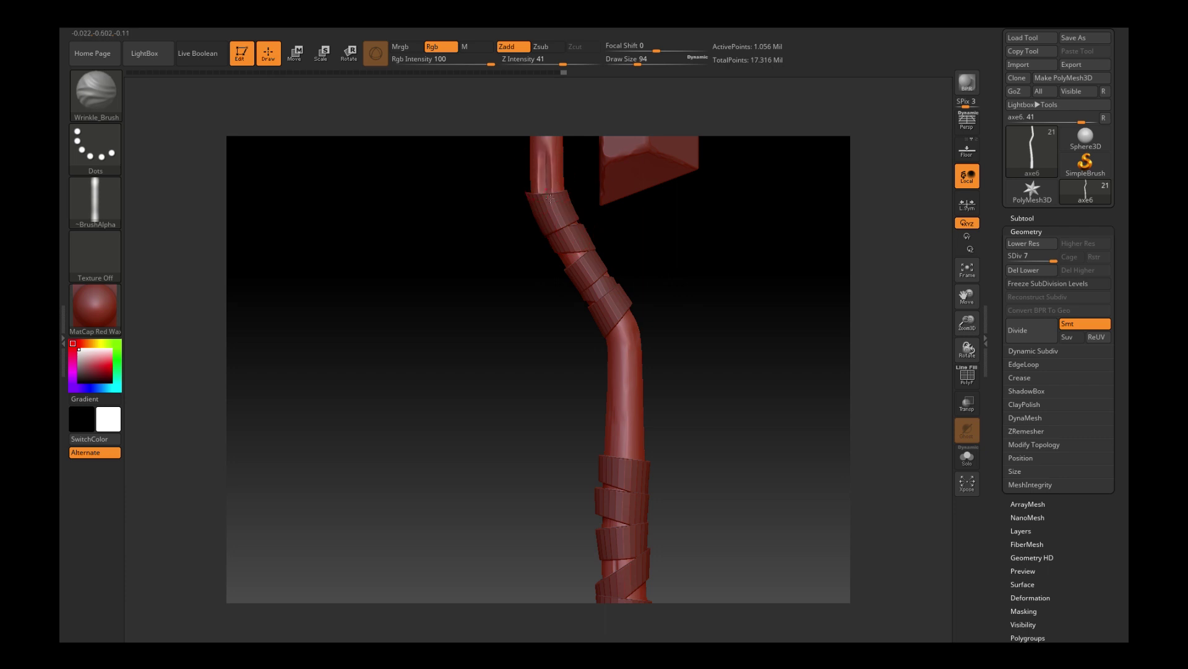
text(s27)
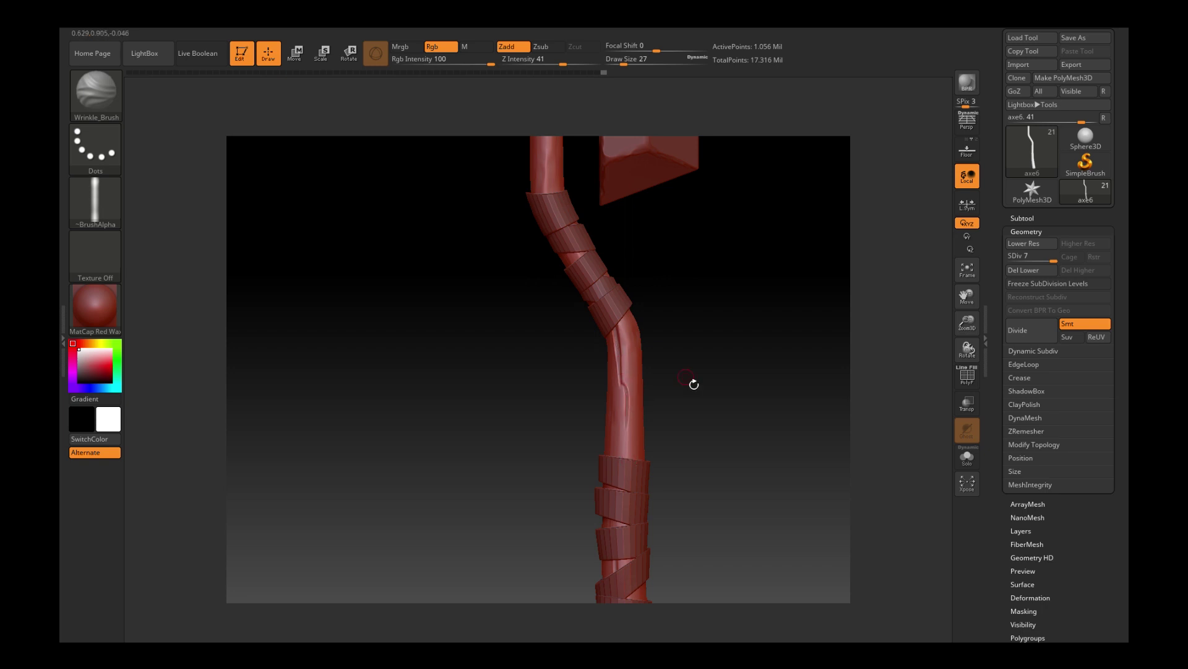
text(f)
Undo the last two changes to the handle and frame the wrap bands.
ctrl+right_drag(730, 324, 492, 287)
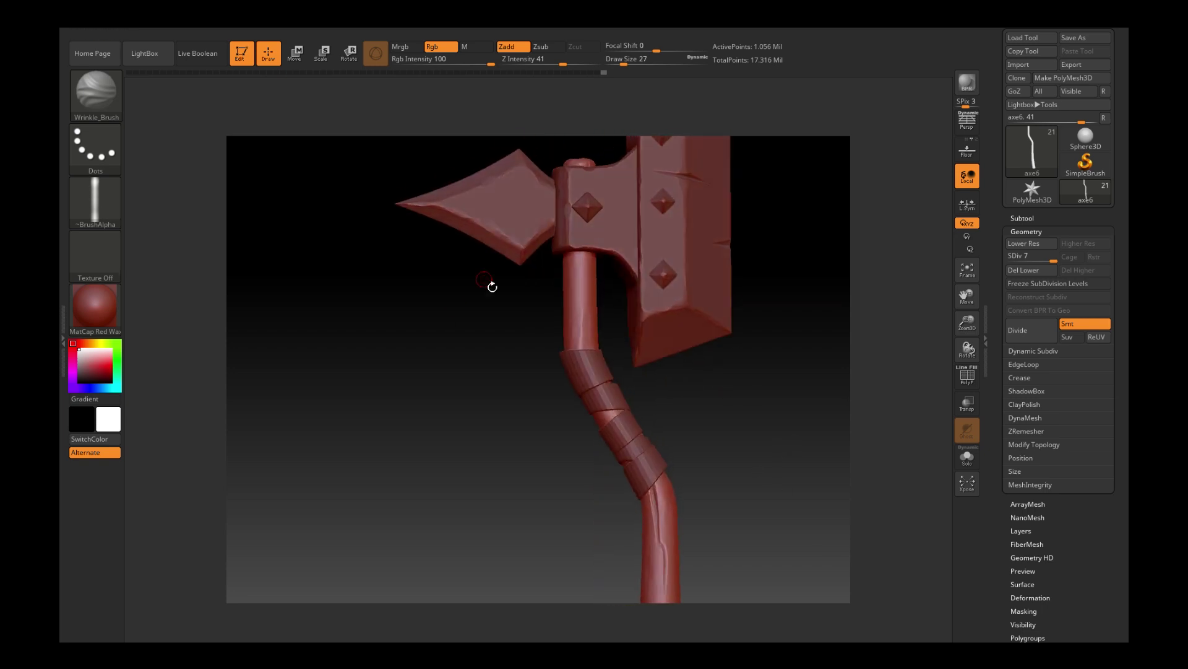
right_drag(578, 264, 533, 248)
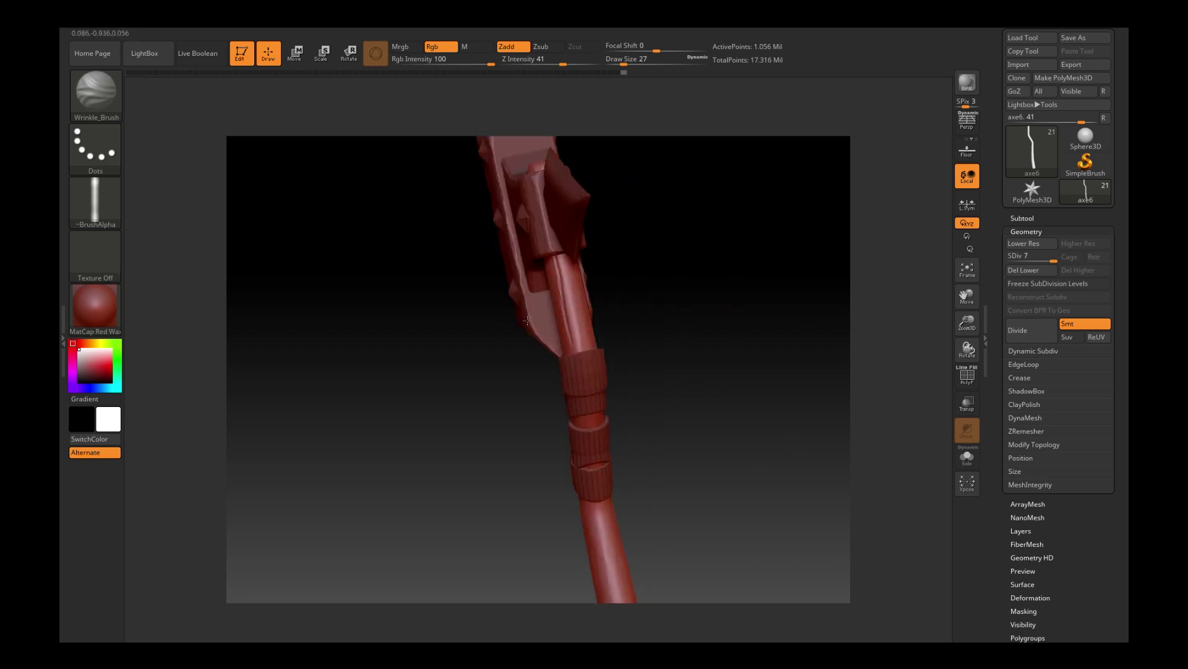
drag(532, 248, 537, 310)
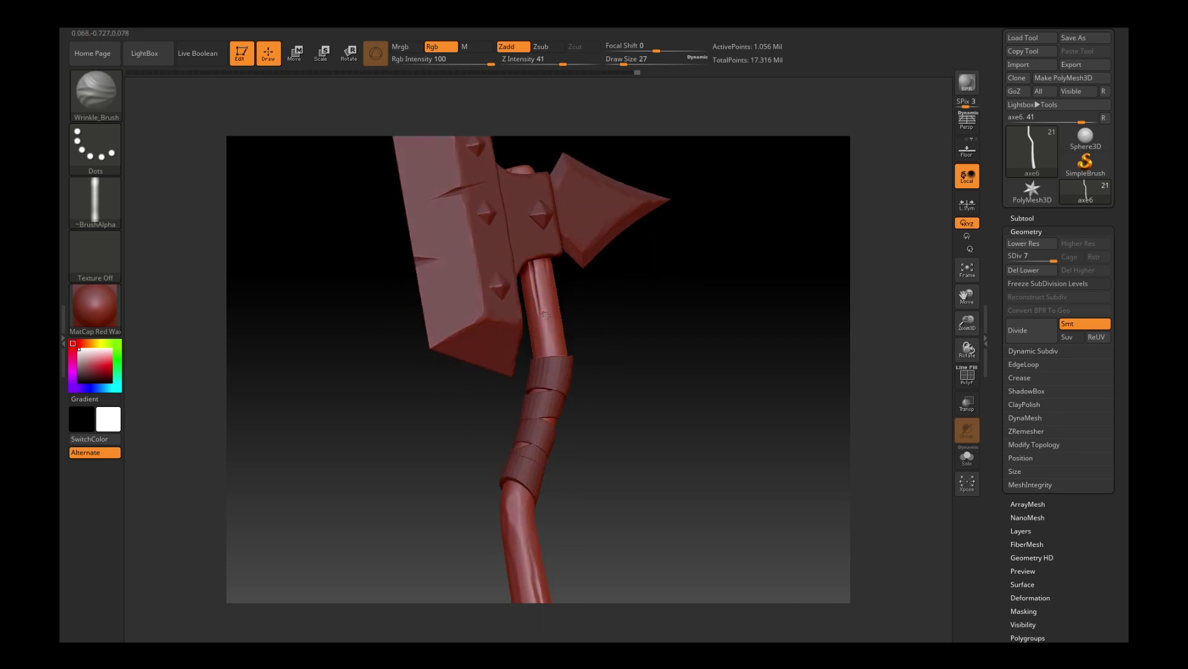
key(ctrl+z)
key(ctrl+z)
key(ctrl+z)
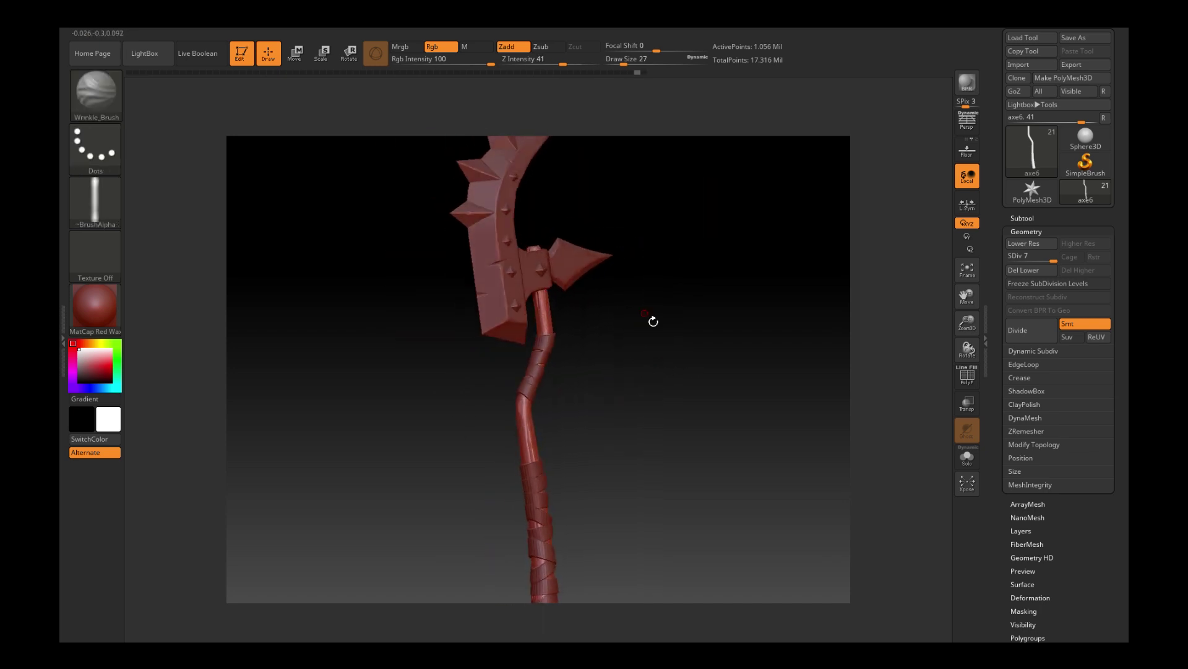
key(ctrl+z)
mouse_move(610, 347)
mouse_down()
mouse_move(675, 189)
mouse_move(684, 246)
mouse_up()
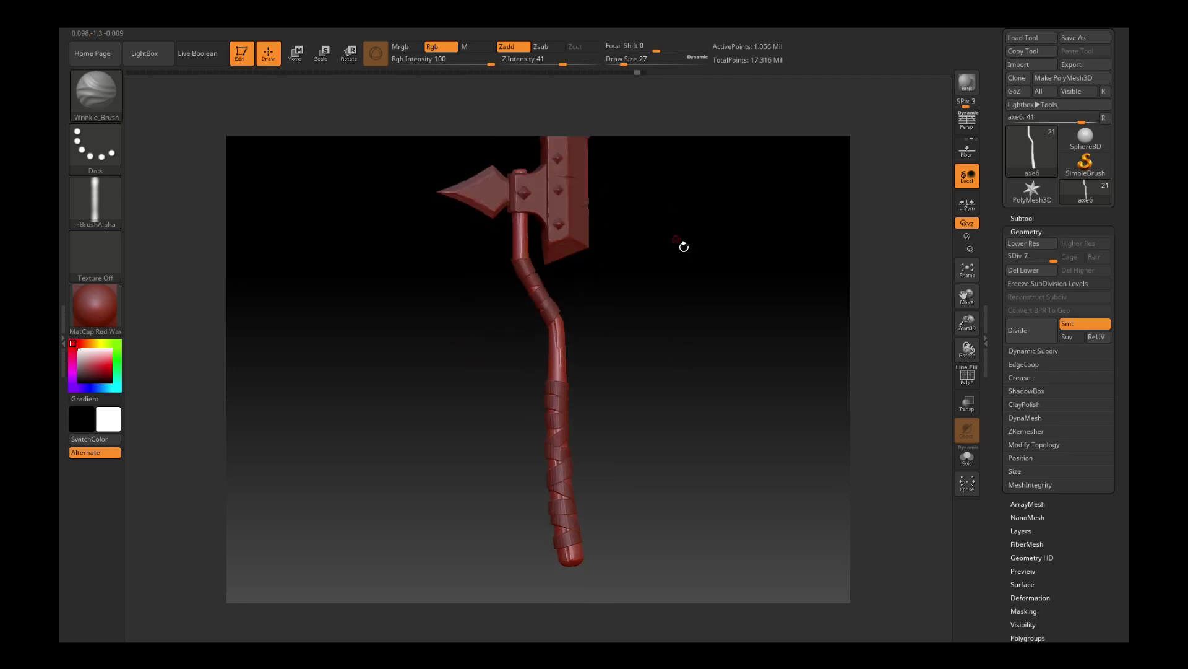
alt+drag(674, 305, 675, 247)
Select the axe13 wrap band piece and MergeDown the wrap band subtools together.
alt+click(538, 353)
click(1022, 218)
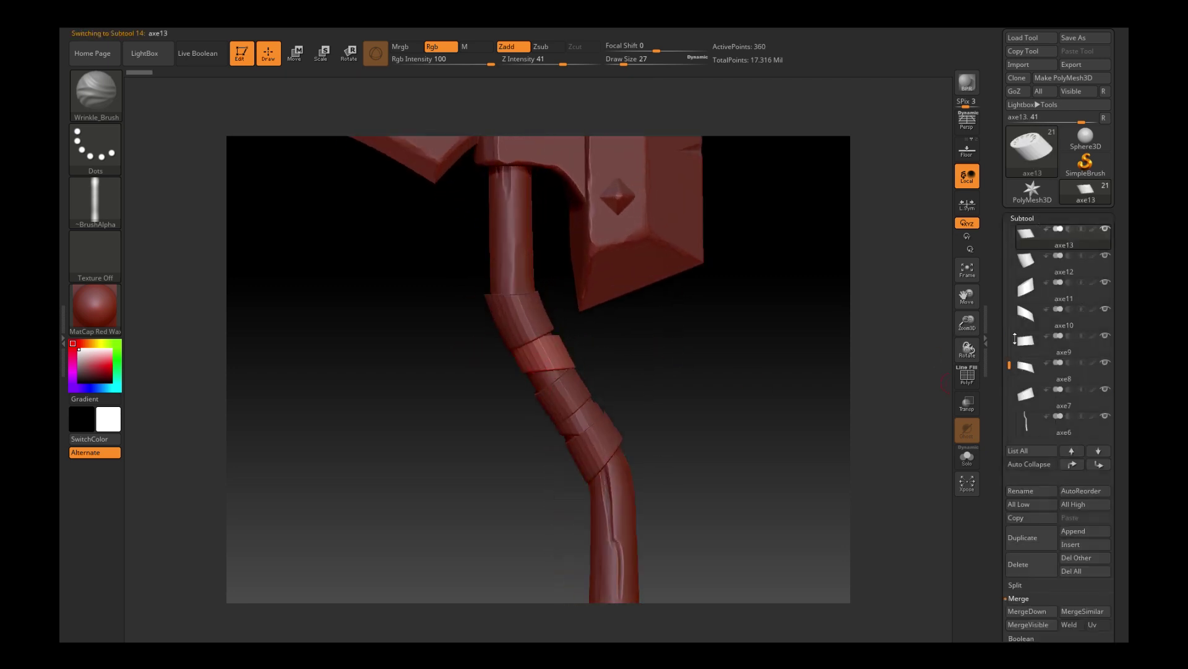
click(1027, 611)
click(1028, 611)
click(1028, 610)
click(1027, 610)
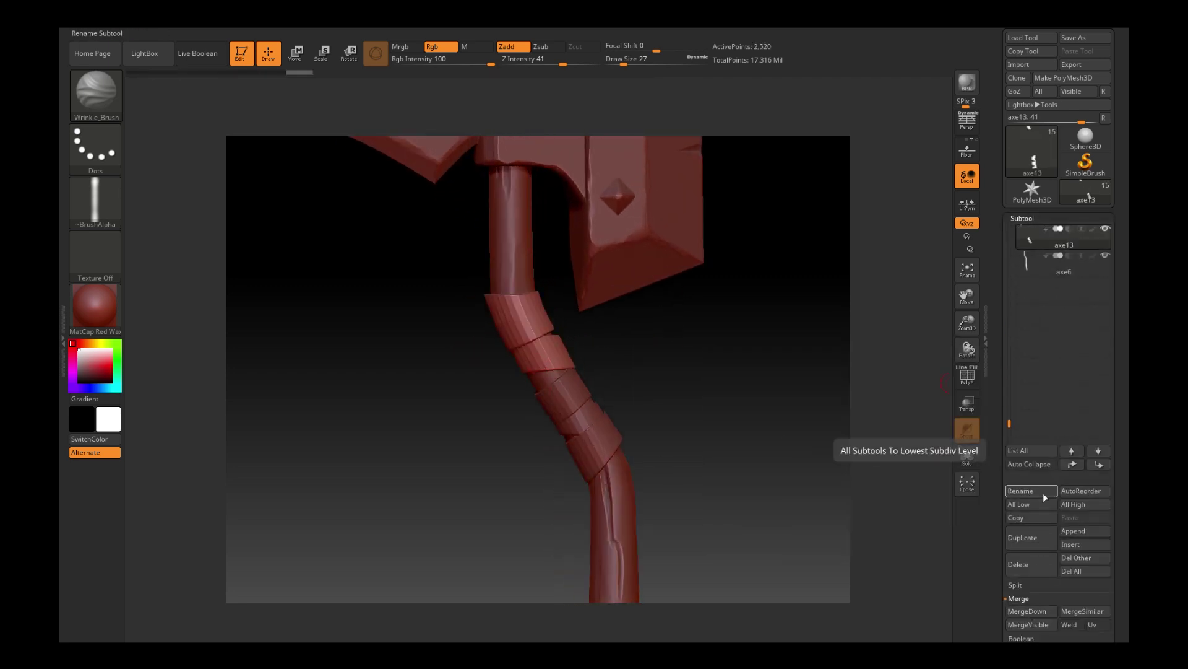
drag(1008, 363, 1008, 285)
click(1033, 612)
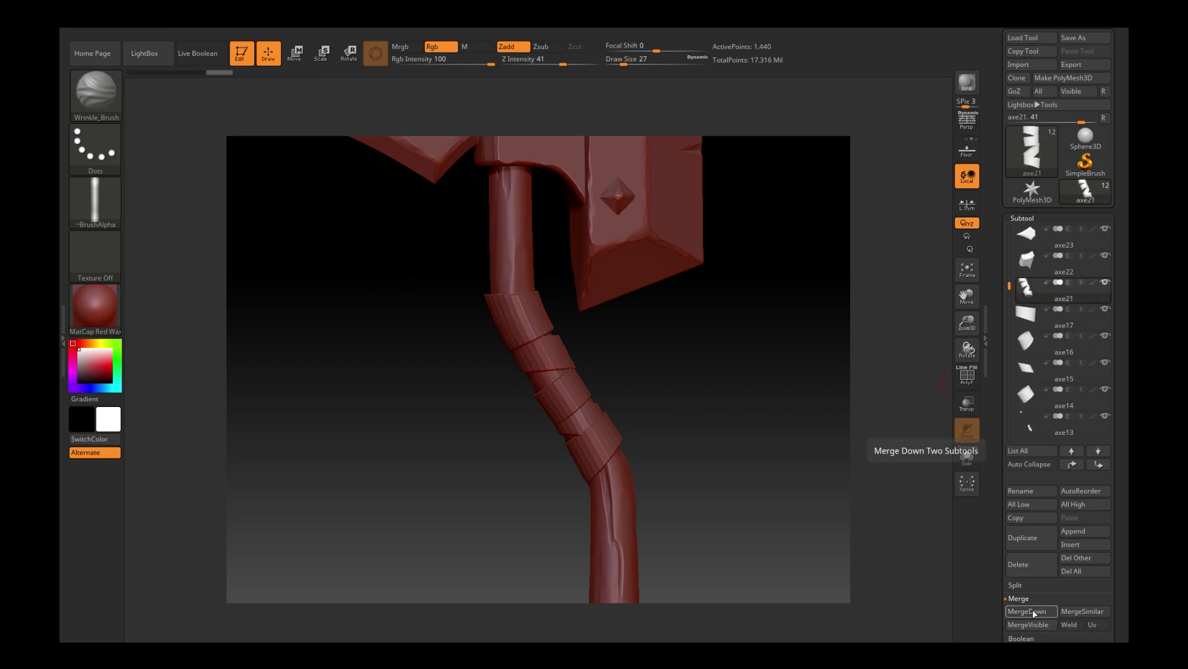
Merge the last wrap piece down, solo the wrap bands and close their open holes.
click(1033, 612)
click(1032, 611)
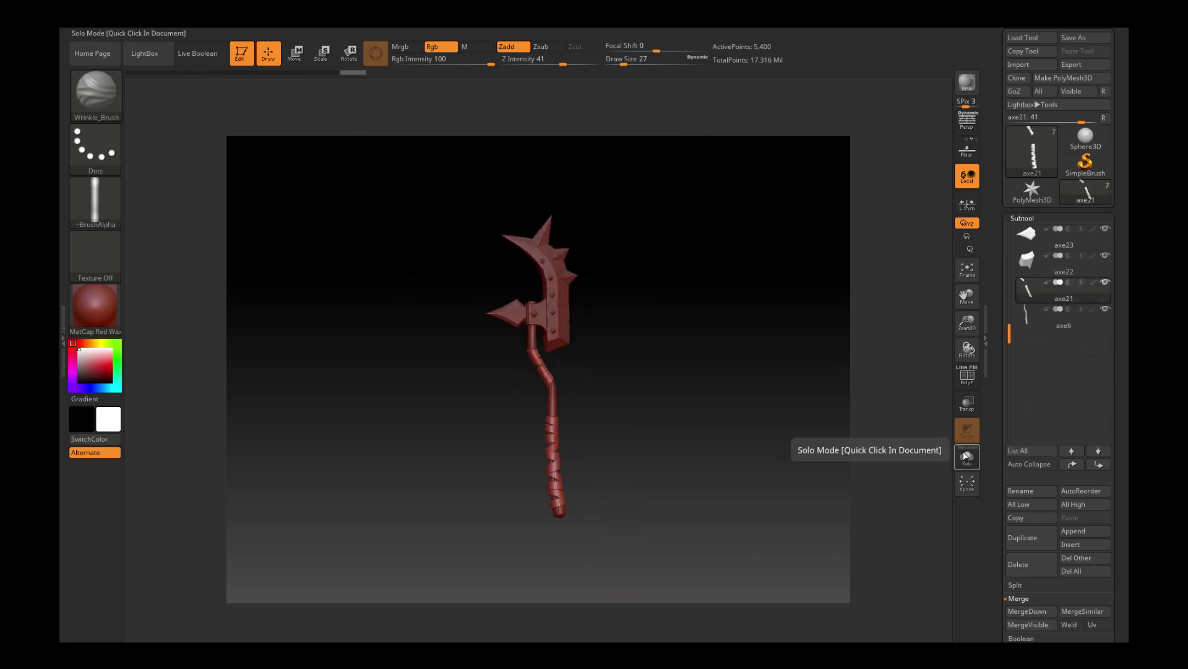
click(967, 458)
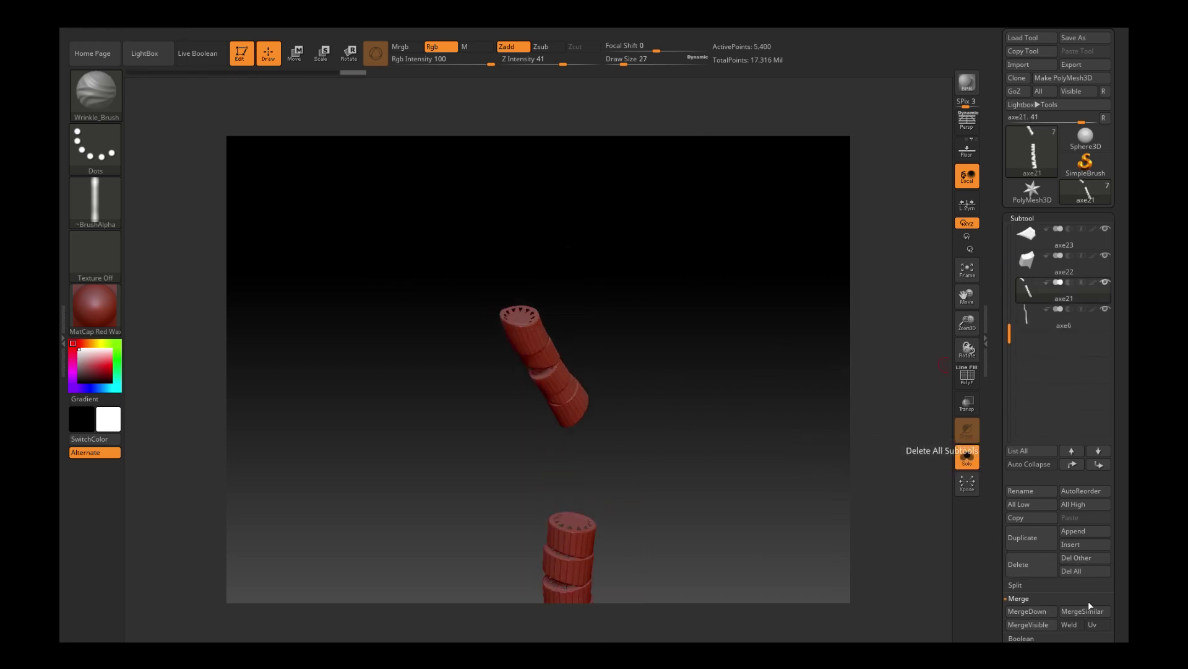
mouse_move(1088, 600)
mouse_down()
mouse_move(1100, 316)
mouse_move(1100, 400)
mouse_up()
click(1027, 293)
click(1080, 372)
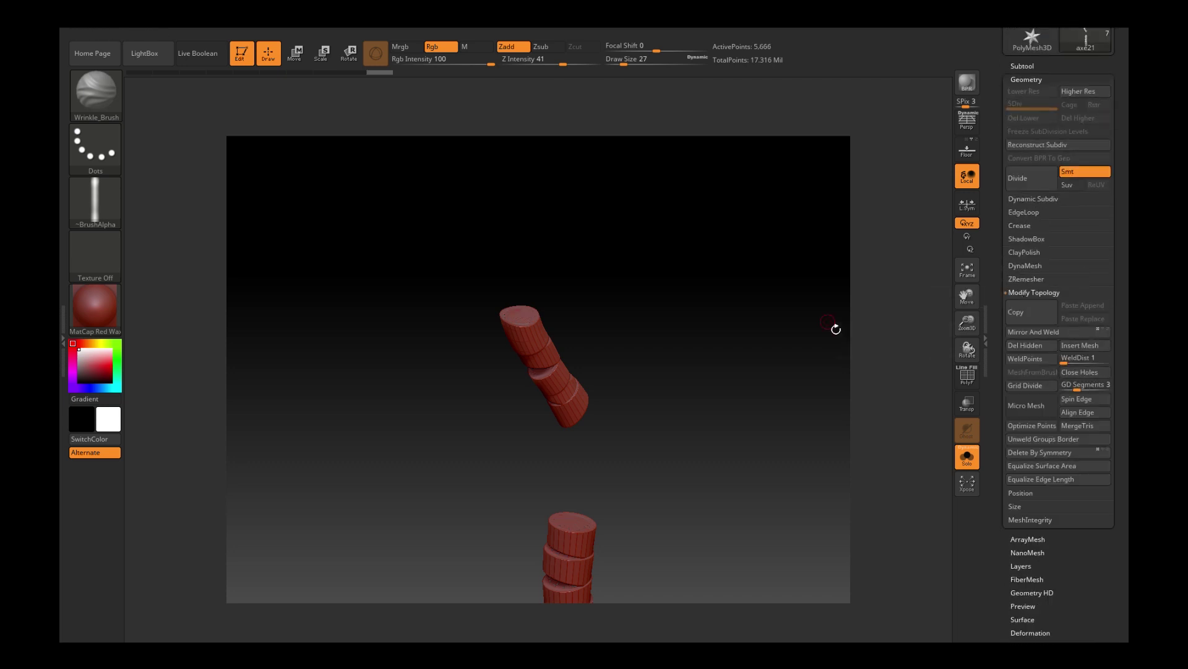
Divide the wrap bands twice, then step back down to SDiv 4.
click(1025, 178)
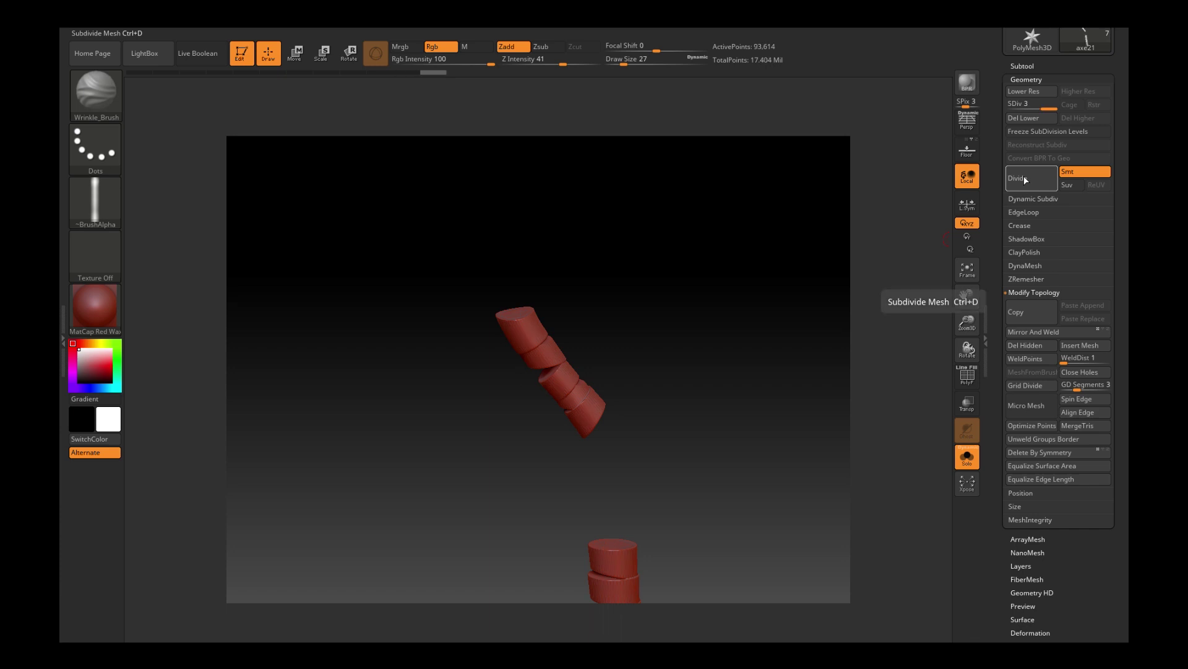
click(1025, 178)
mouse_move(868, 231)
mouse_down()
mouse_move(631, 385)
mouse_move(663, 365)
mouse_move(634, 424)
mouse_up()
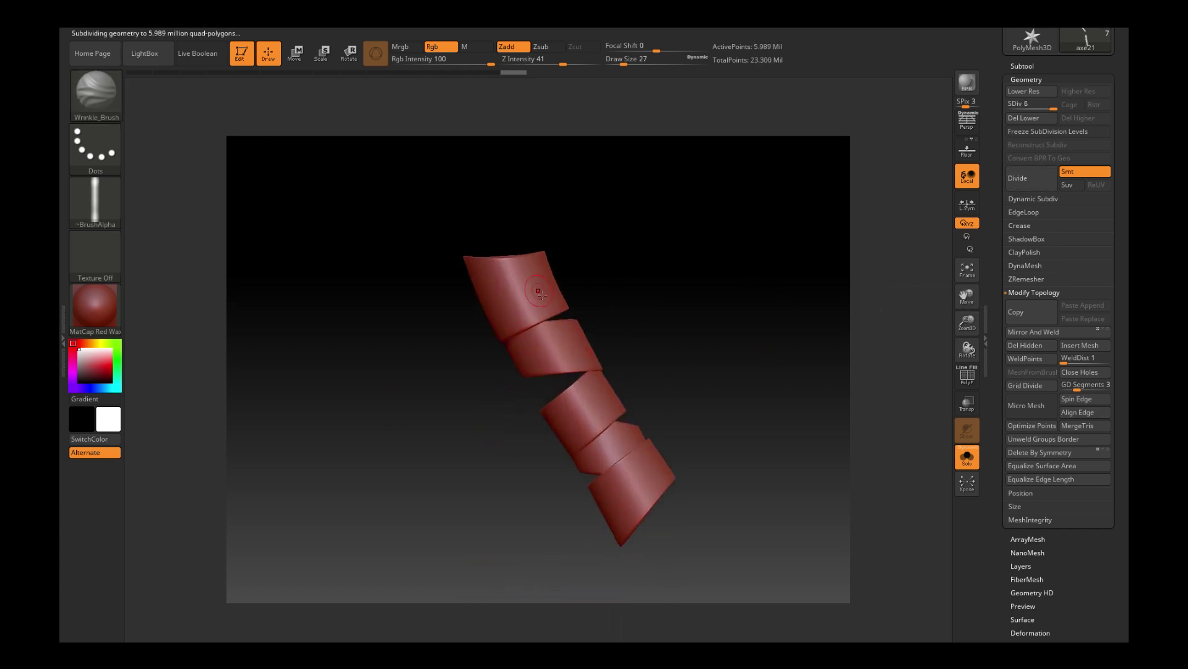
key(shift+d)
key(shift+d)
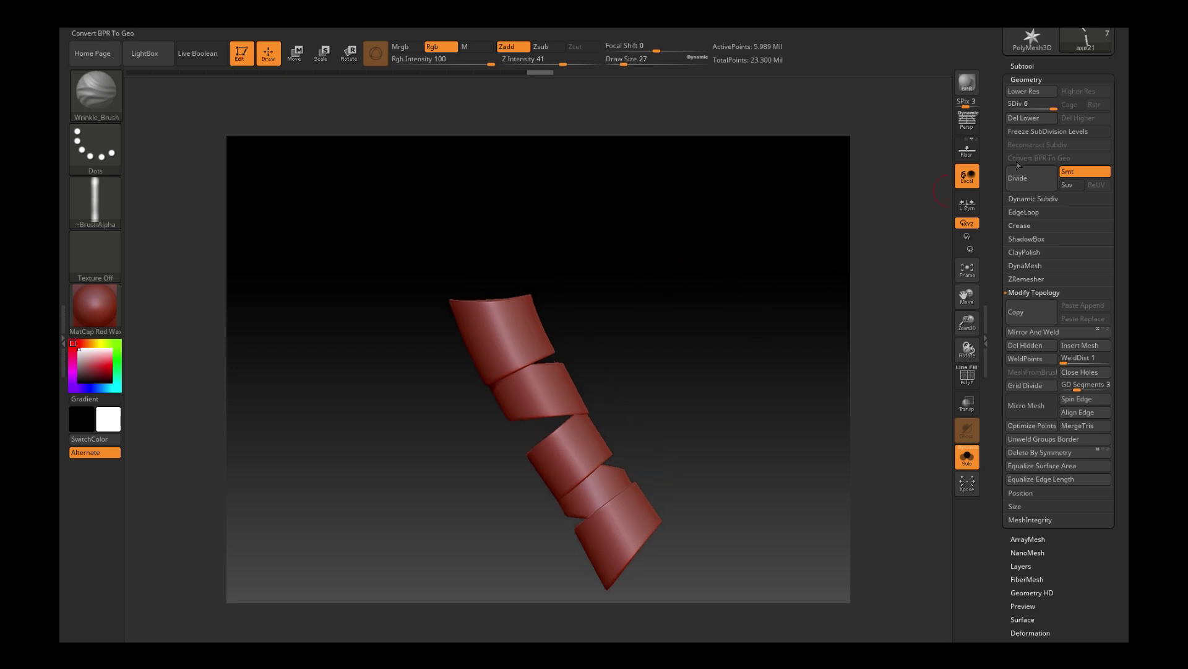
scroll(1059, 248, up, 5)
key(ctrl)
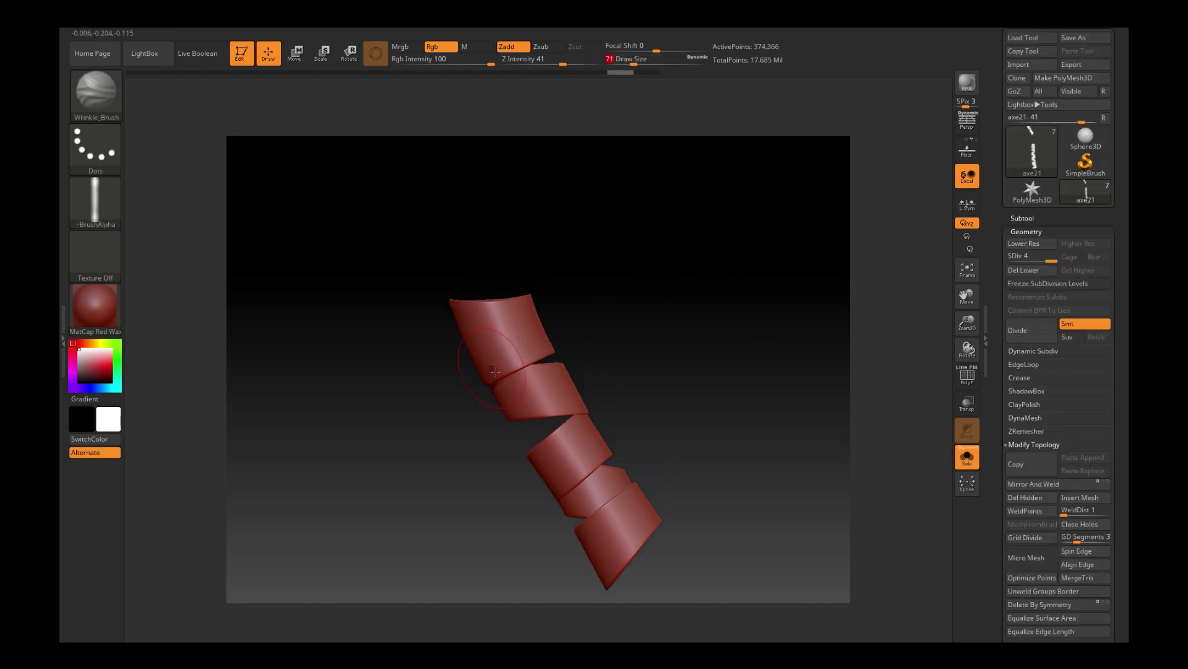
Raise brush strength, divide to SDiv 5 and sculpt wrinkle ridges into the top wrap bands.
mouse_move(523, 59)
mouse_down()
mouse_move(536, 57)
mouse_move(524, 58)
mouse_up()
key(ctrl+d)
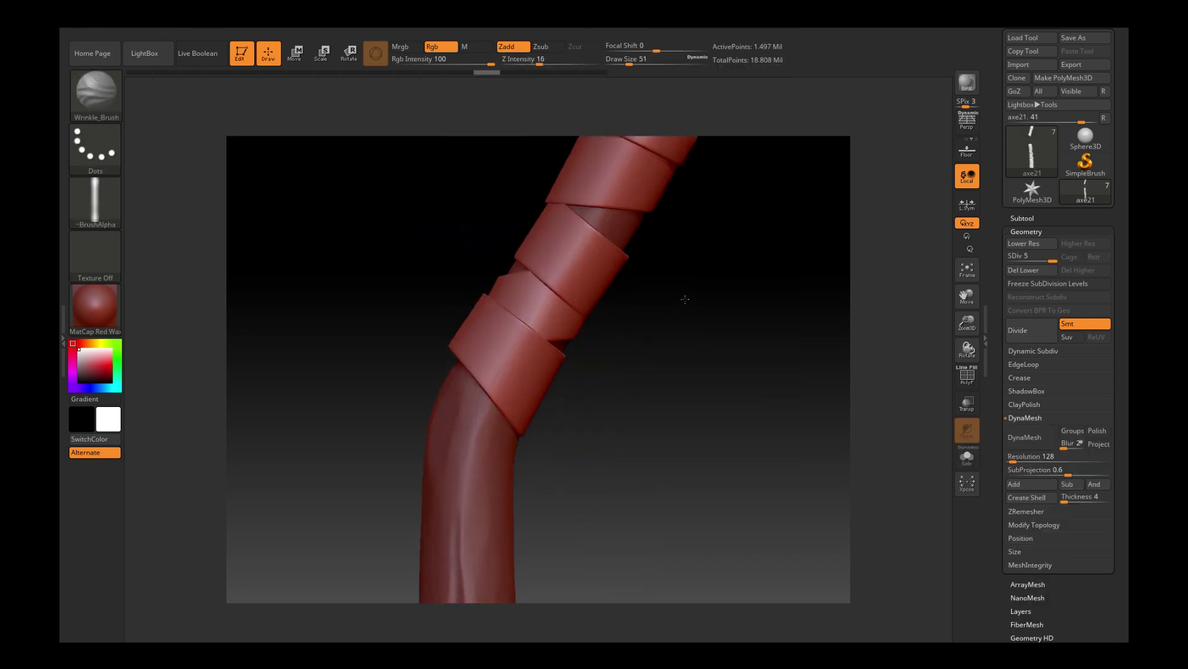
mouse_move(561, 304)
mouse_down()
mouse_move(628, 291)
mouse_move(706, 334)
mouse_up()
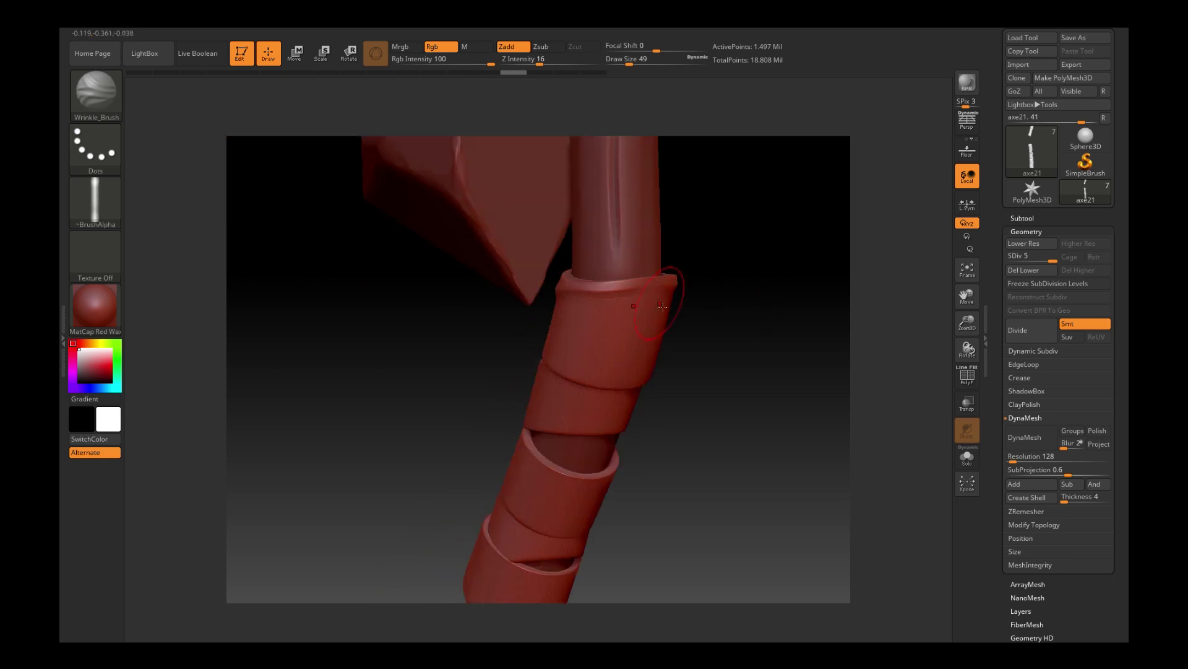
drag(545, 347, 607, 306)
mouse_move(681, 371)
mouse_down()
mouse_move(619, 402)
mouse_move(650, 372)
mouse_up()
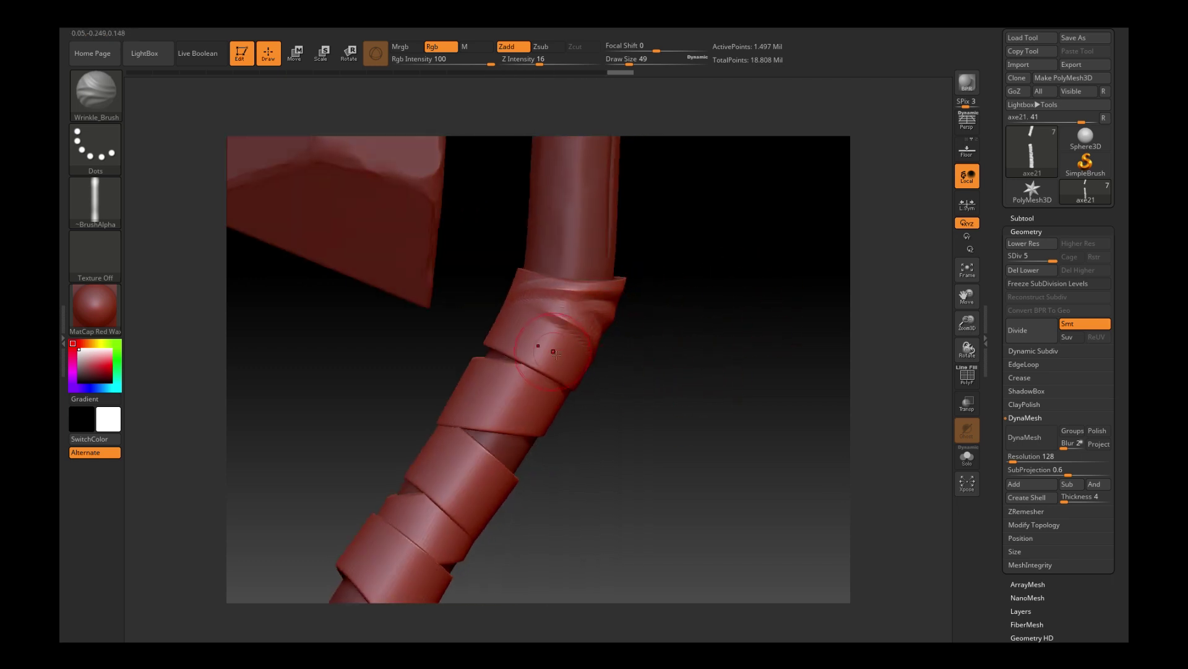
mouse_move(520, 331)
mouse_down()
mouse_move(569, 316)
mouse_move(523, 325)
mouse_up()
drag(680, 393, 619, 371)
drag(495, 372, 508, 380)
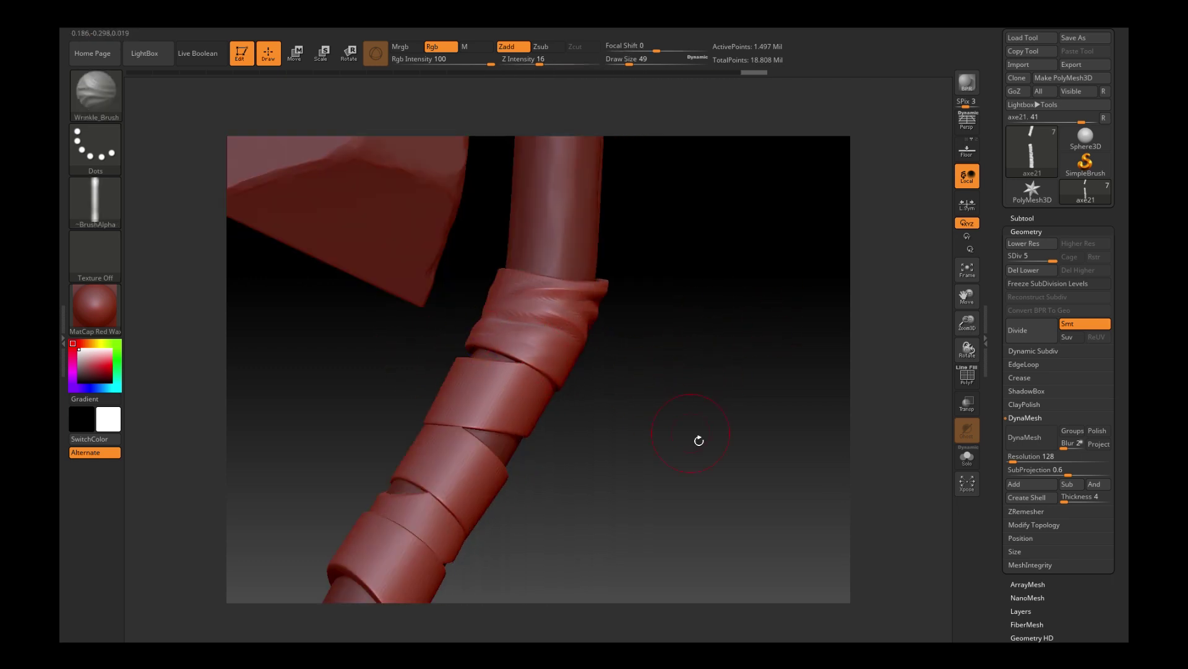
drag(698, 437, 549, 355)
Sculpt folds along the band seams, undoing one stroke and softening the wrinkles.
mouse_move(619, 396)
mouse_down()
mouse_move(650, 364)
mouse_move(619, 372)
mouse_up()
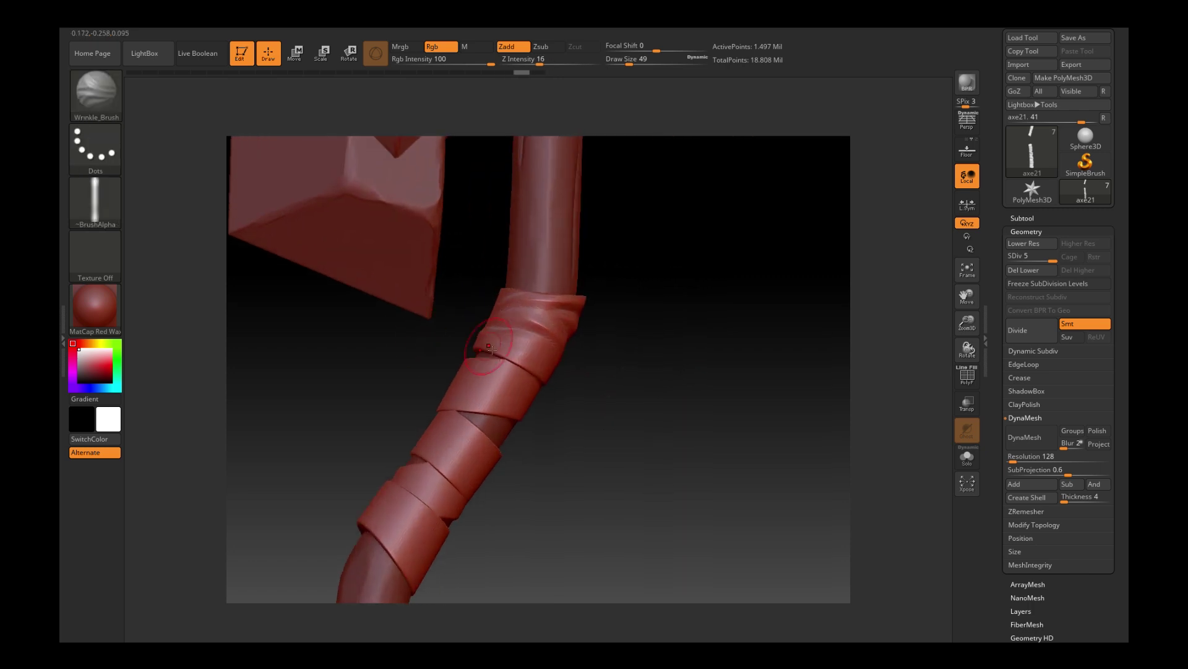
mouse_move(403, 344)
mouse_down()
mouse_move(470, 331)
mouse_move(489, 365)
mouse_up()
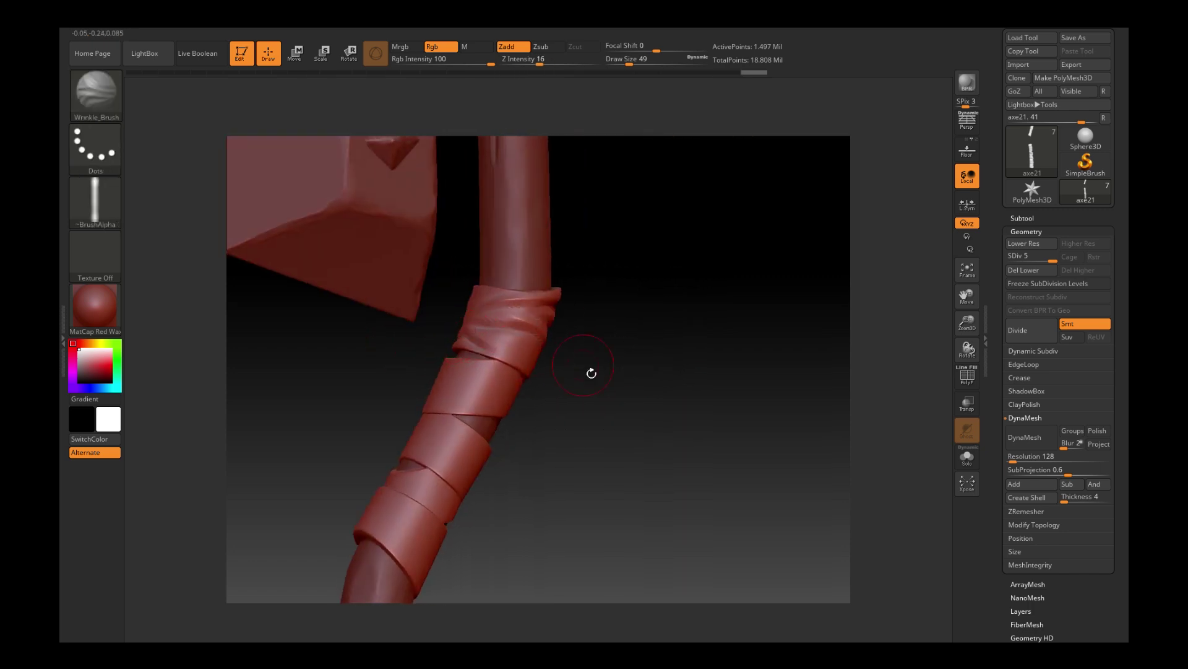
mouse_move(589, 371)
mouse_down()
mouse_move(465, 345)
mouse_move(509, 363)
mouse_up()
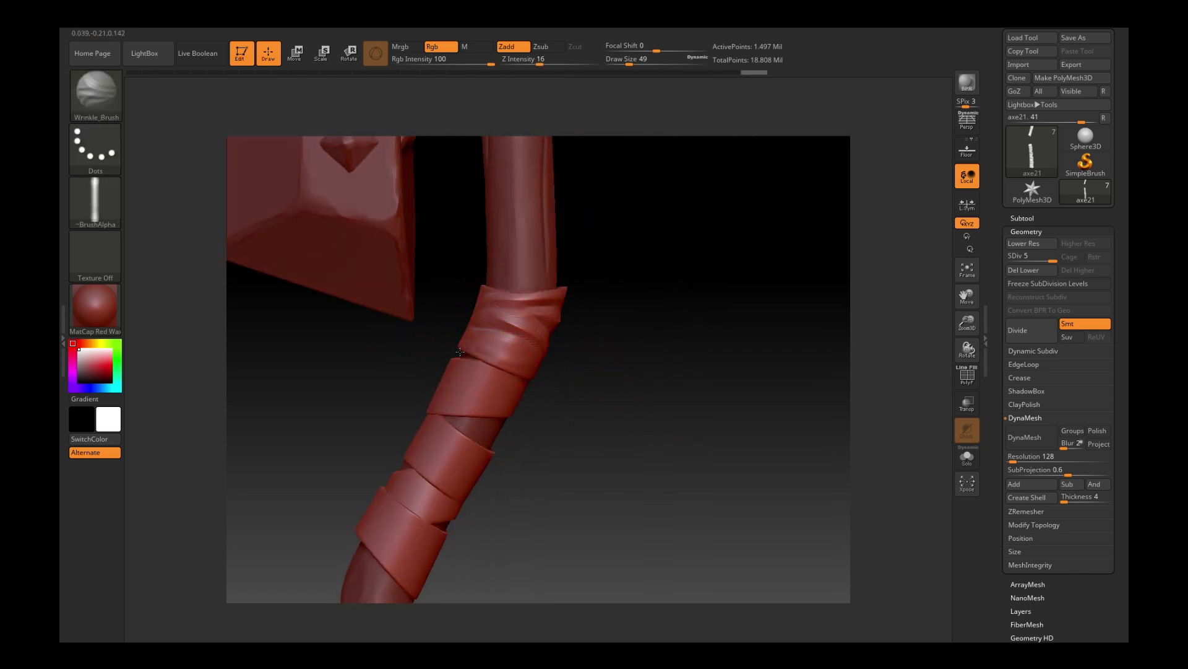
key(ctrl+z)
drag(501, 410, 486, 418)
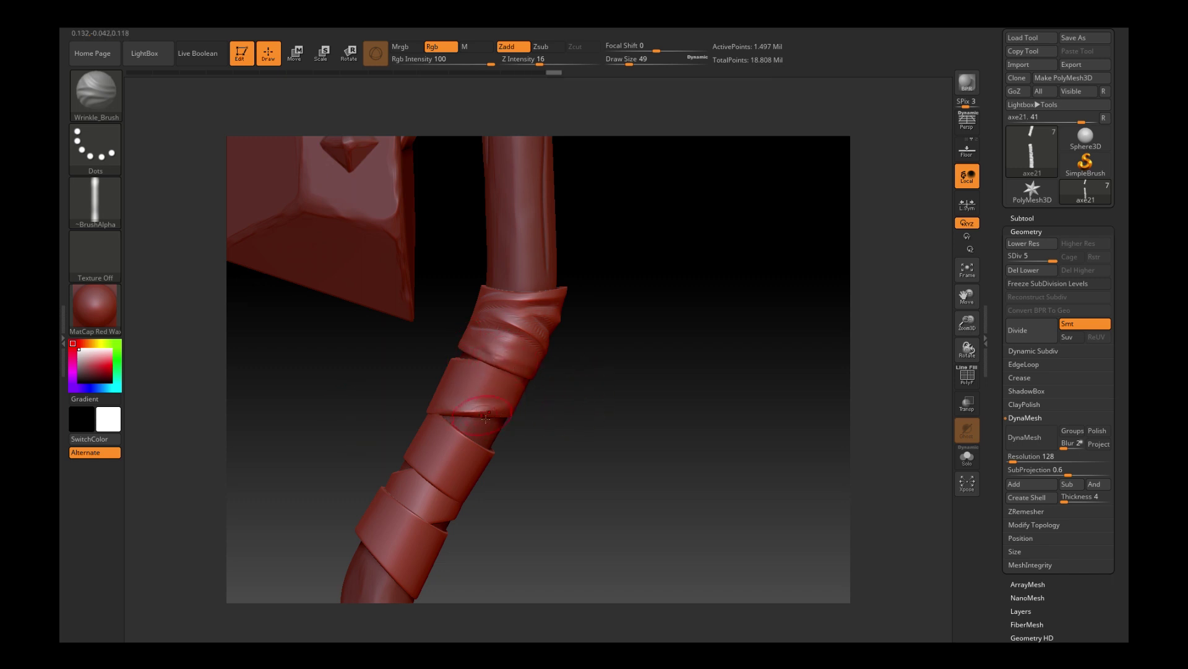
mouse_move(555, 406)
mouse_down()
mouse_move(477, 411)
mouse_move(702, 366)
mouse_move(518, 398)
mouse_up()
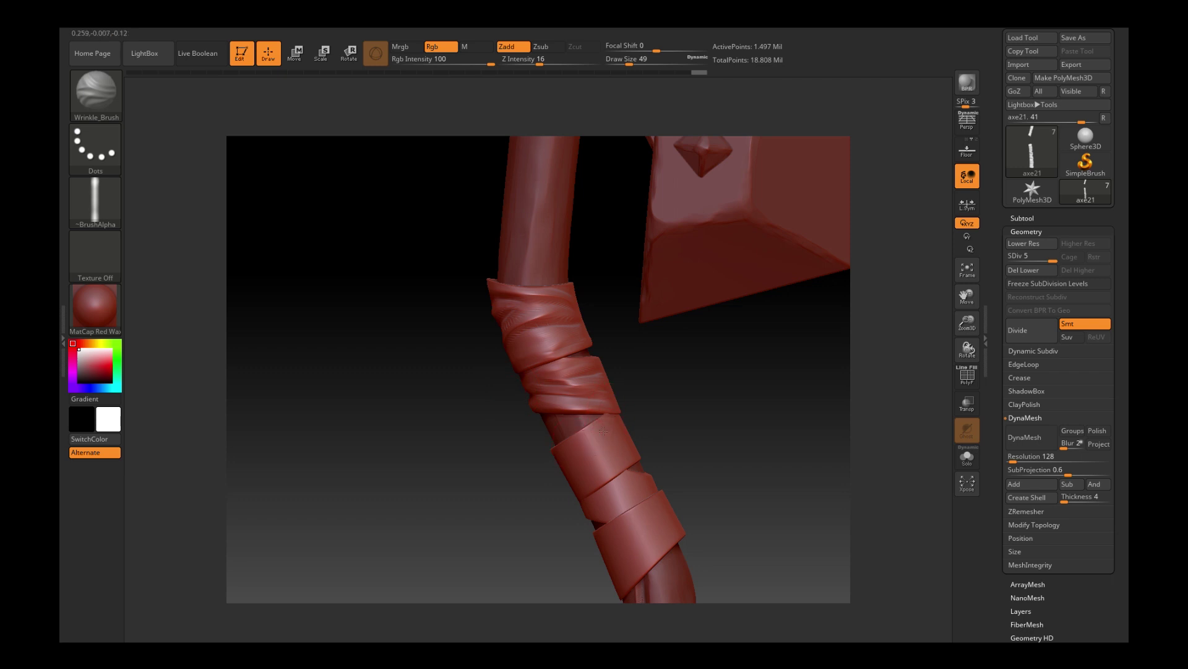
drag(603, 431, 585, 449)
drag(681, 445, 619, 452)
Orbit the axe to review the wrinkled handle wraps from several angles.
mouse_move(539, 470)
shift+mouse_down()
mouse_move(603, 449)
mouse_move(567, 450)
shift+mouse_up()
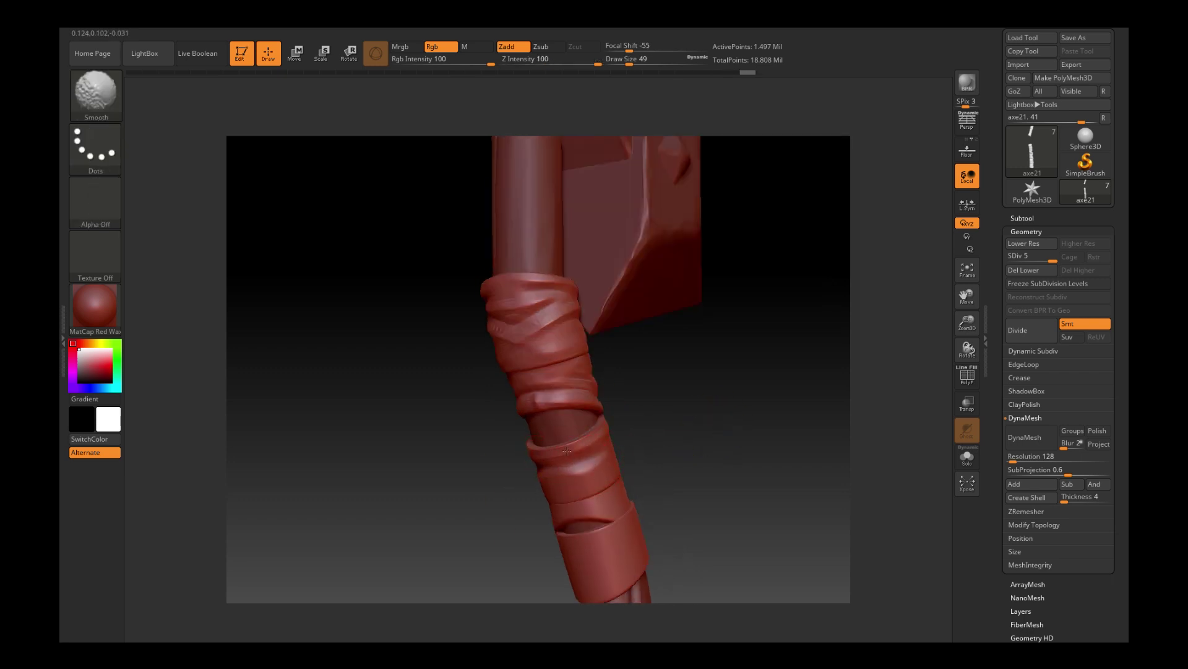
drag(693, 446, 637, 125)
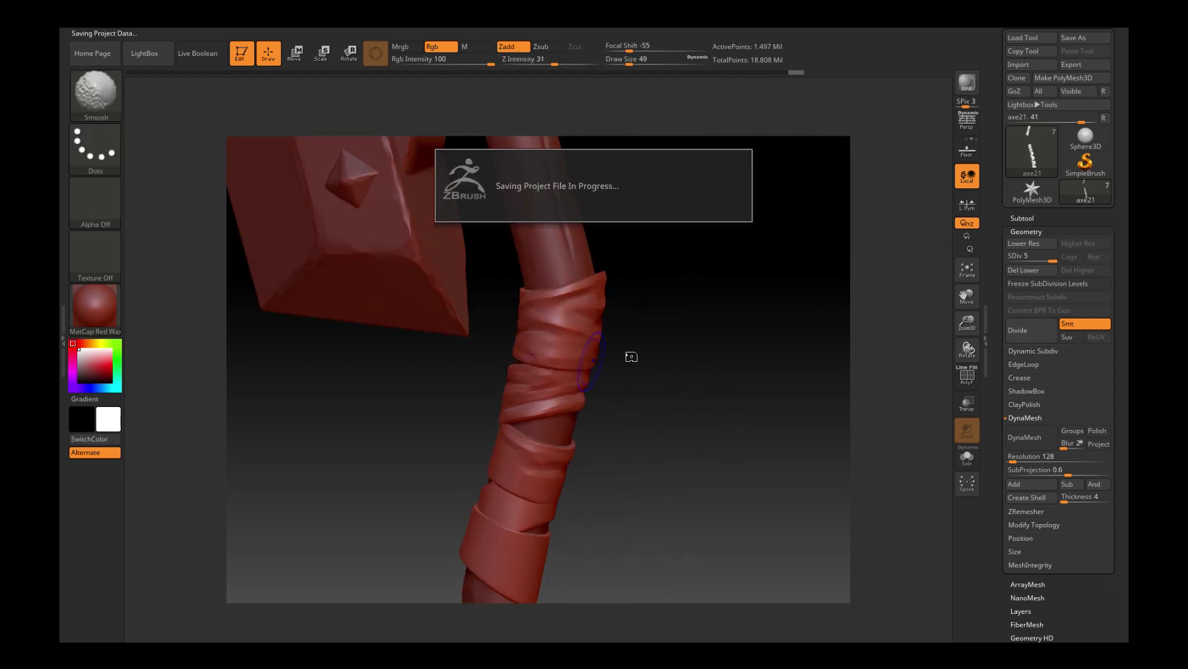
mouse_move(636, 352)
mouse_down()
mouse_move(695, 347)
mouse_move(730, 398)
mouse_move(568, 359)
mouse_move(586, 471)
mouse_move(597, 456)
mouse_move(660, 470)
mouse_move(626, 472)
mouse_move(648, 472)
mouse_up()
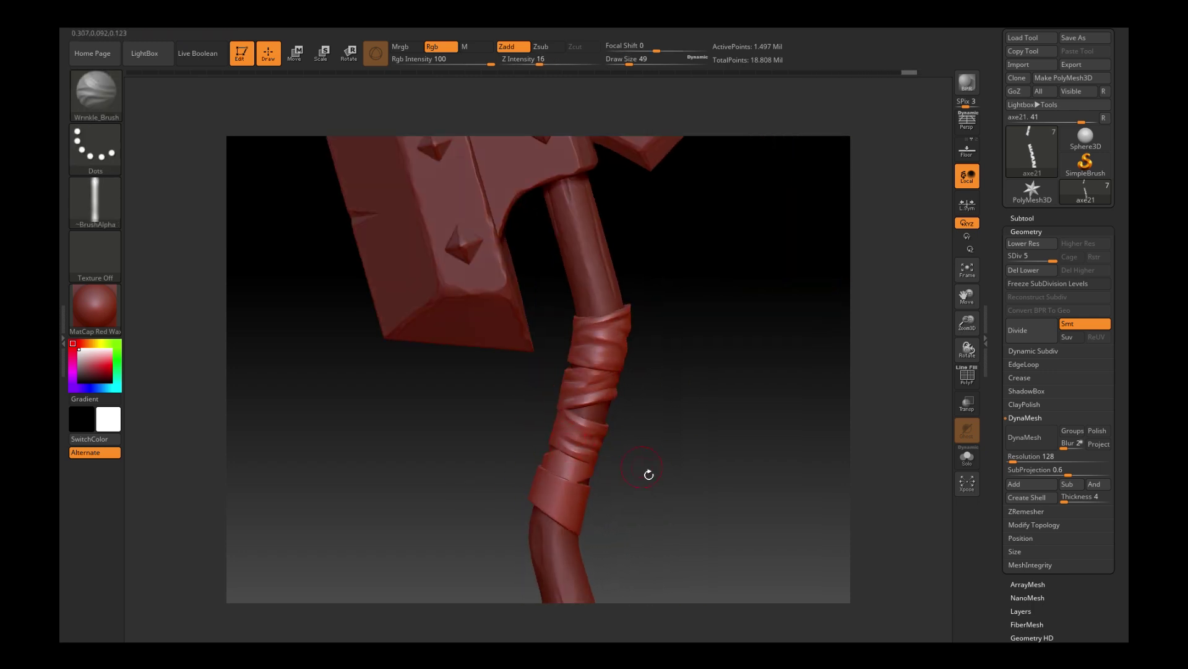
mouse_move(644, 520)
mouse_down()
mouse_move(576, 512)
mouse_move(657, 516)
mouse_up()
drag(565, 530, 481, 491)
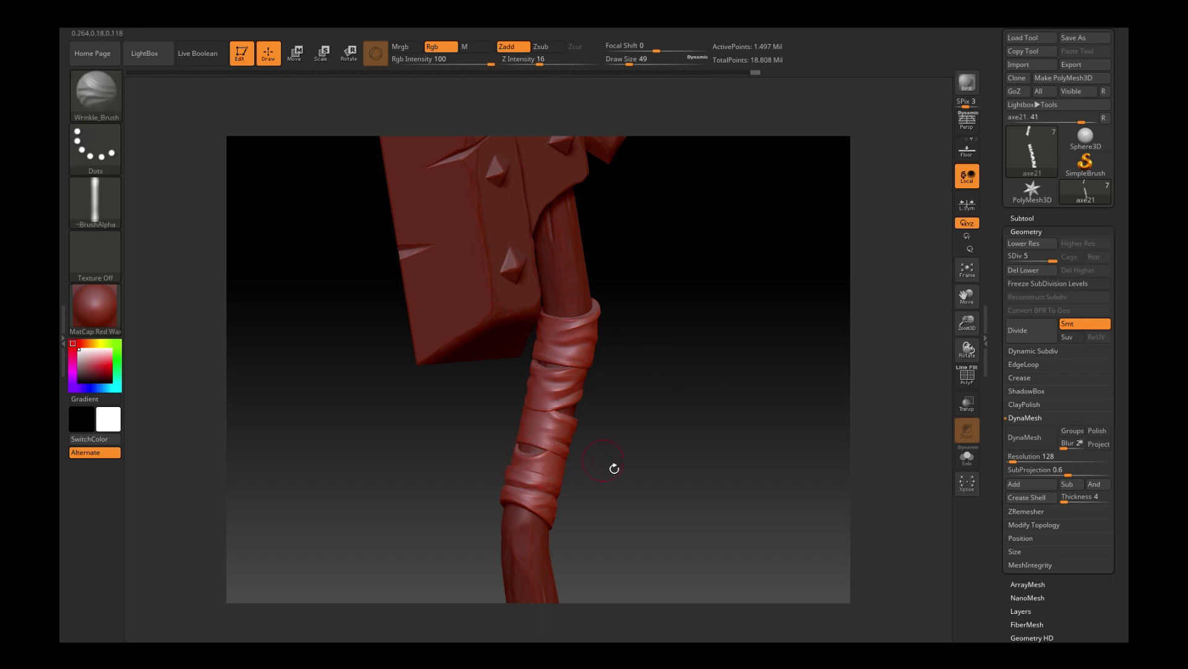
mouse_move(614, 468)
mouse_down()
mouse_move(543, 490)
mouse_move(570, 335)
mouse_move(658, 334)
mouse_move(670, 412)
mouse_move(625, 426)
mouse_move(631, 344)
mouse_move(534, 428)
mouse_up()
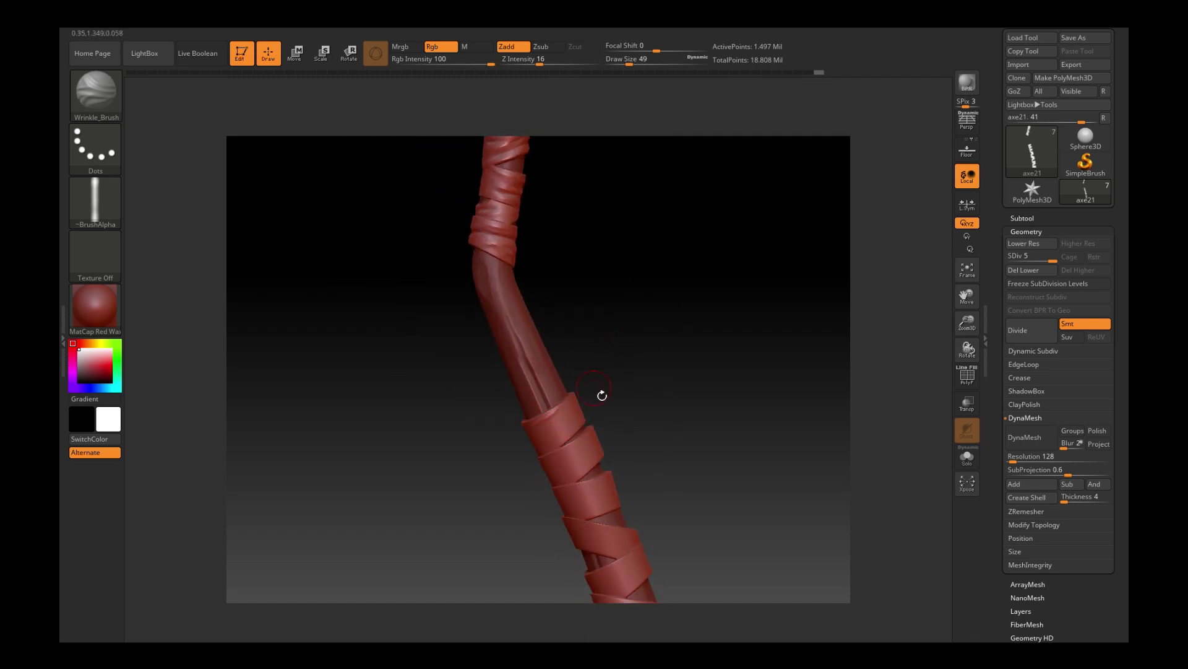
Rotate around the lower handle wraps and smooth them while holding Shift.
drag(602, 395, 544, 419)
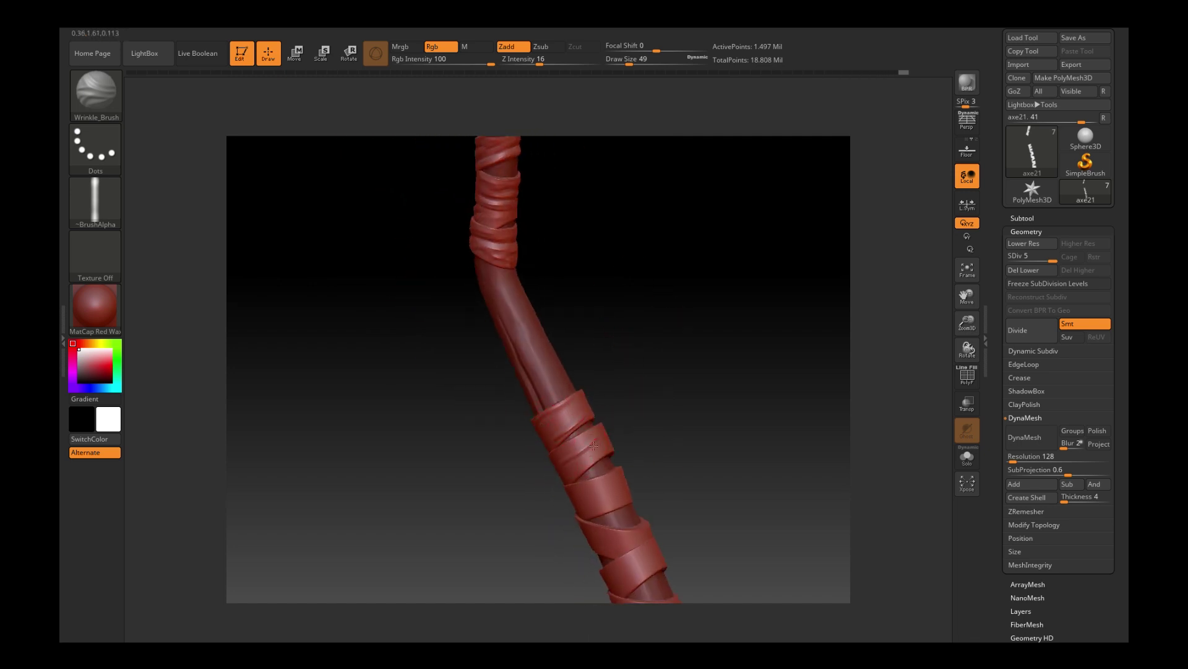
mouse_move(655, 431)
mouse_down()
mouse_move(512, 507)
mouse_move(530, 461)
mouse_up()
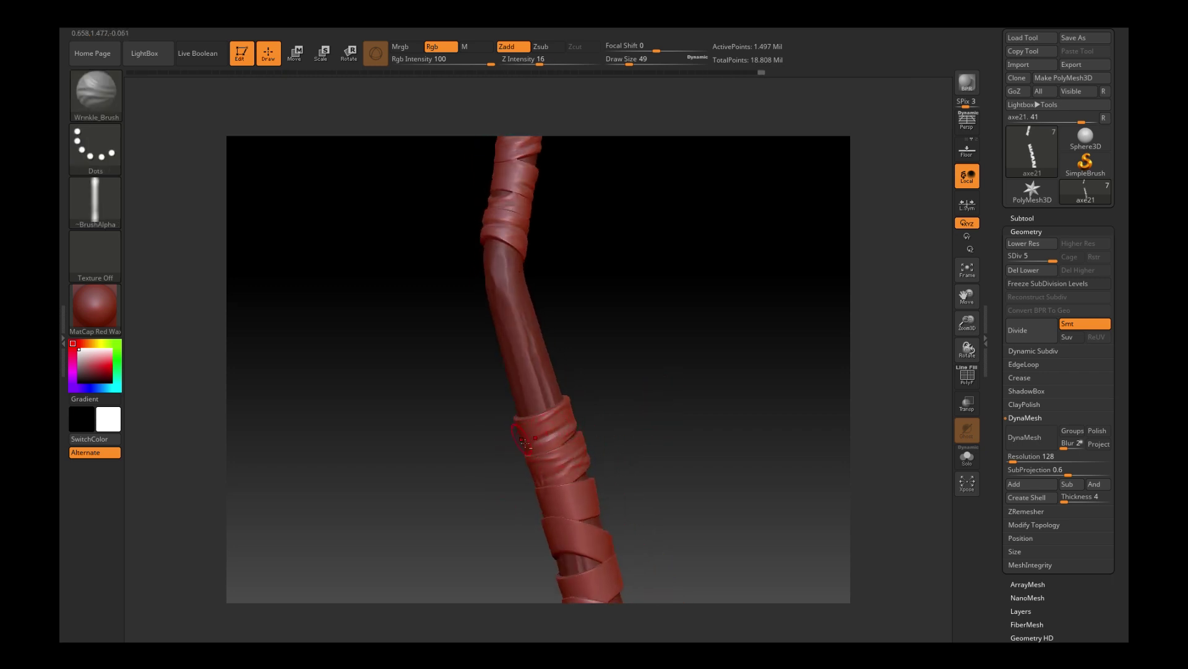
drag(595, 427, 631, 426)
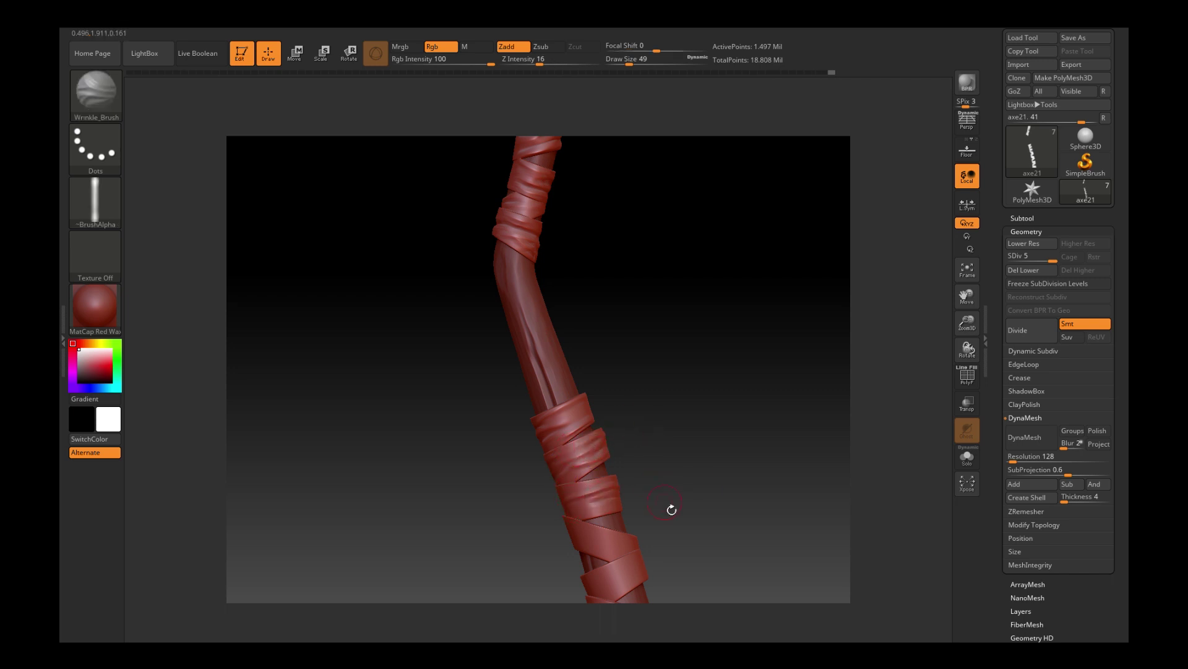
drag(698, 489, 655, 456)
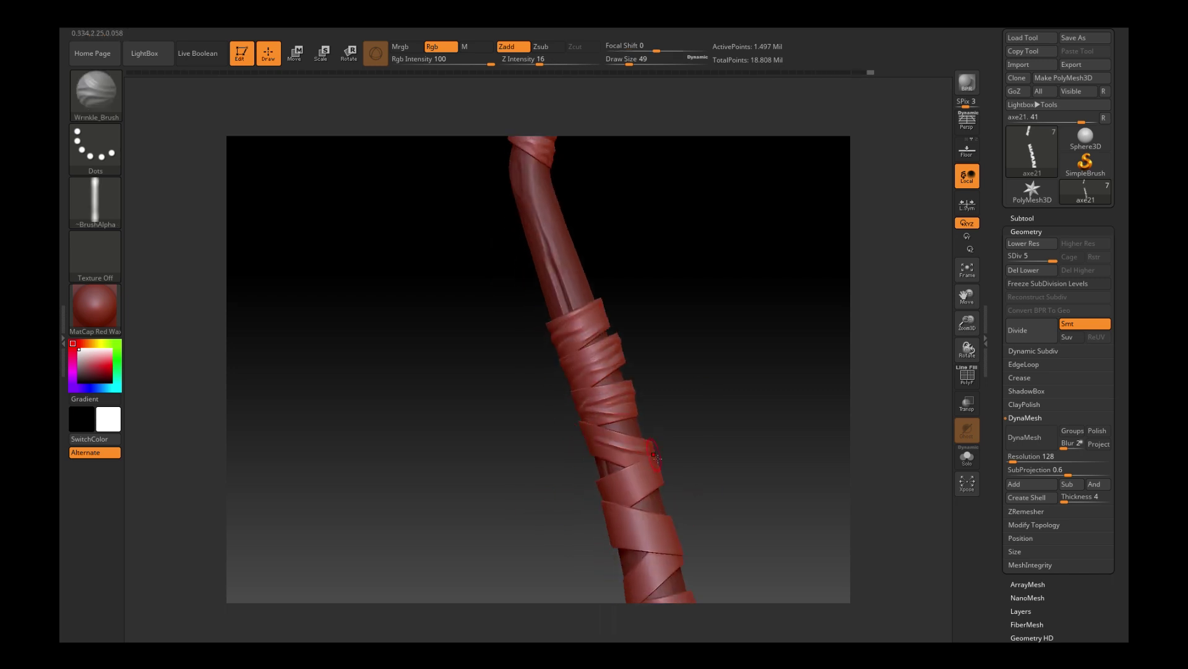
drag(551, 441, 586, 447)
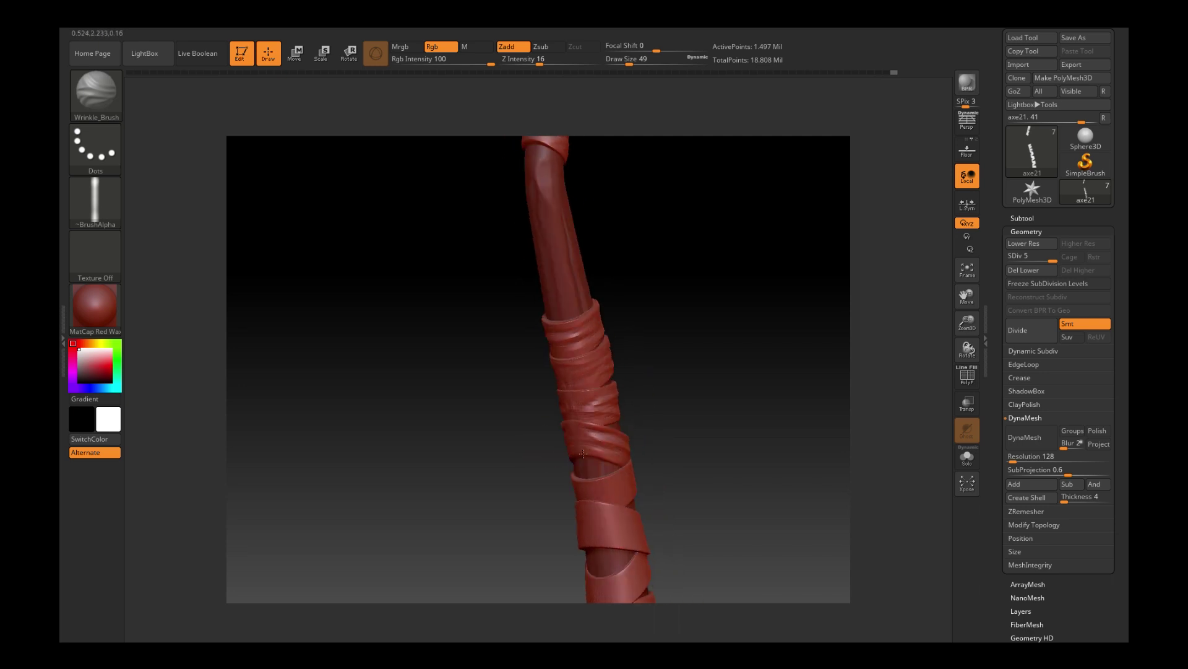
key(shift)
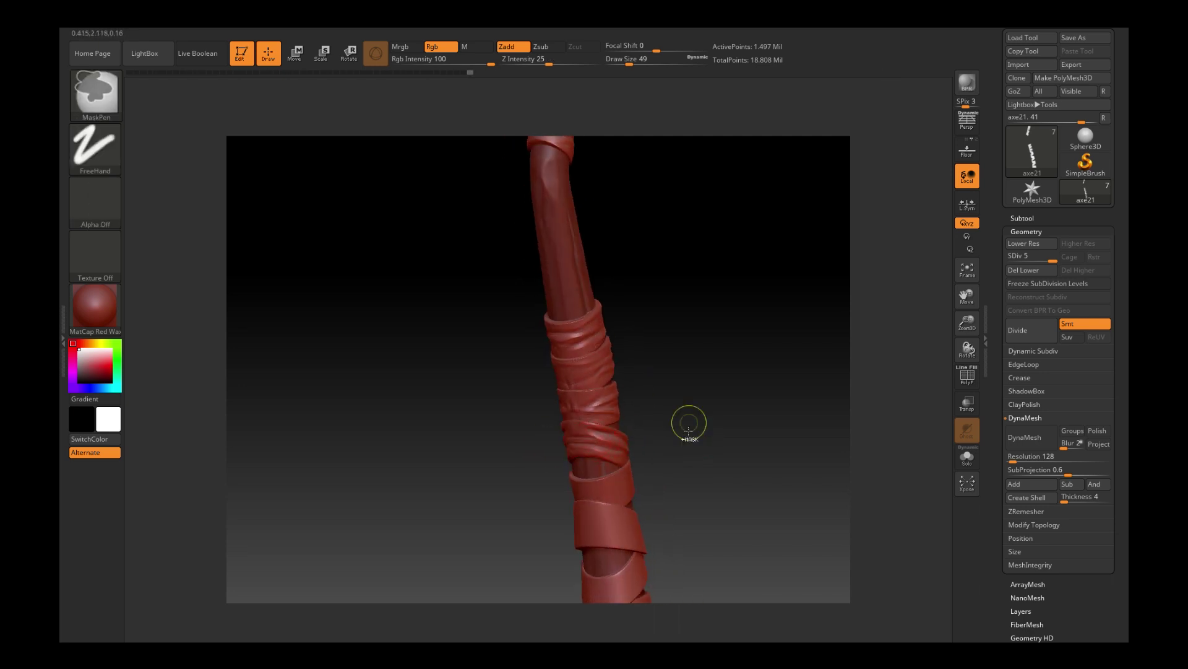
mouse_move(651, 453)
mouse_down()
mouse_move(703, 433)
mouse_move(670, 484)
mouse_move(599, 488)
mouse_up()
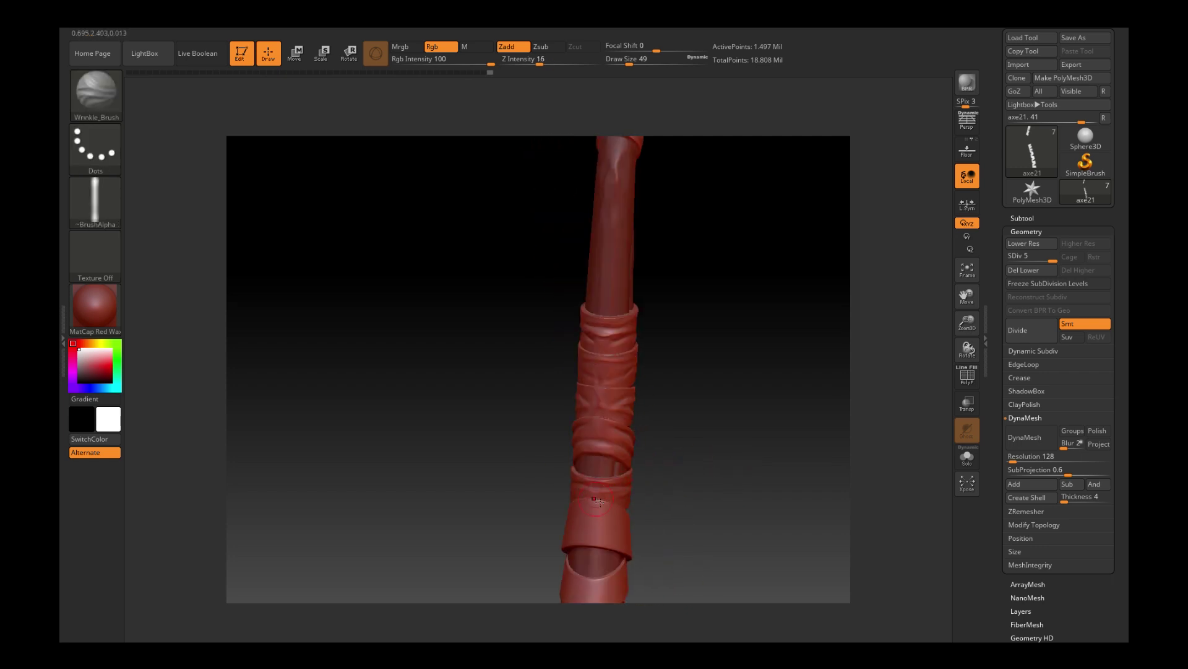
Soften creases on the wrapped handle, then zoom out to show handle and head.
drag(720, 506, 683, 493)
drag(580, 527, 593, 528)
right_drag(619, 536, 634, 540)
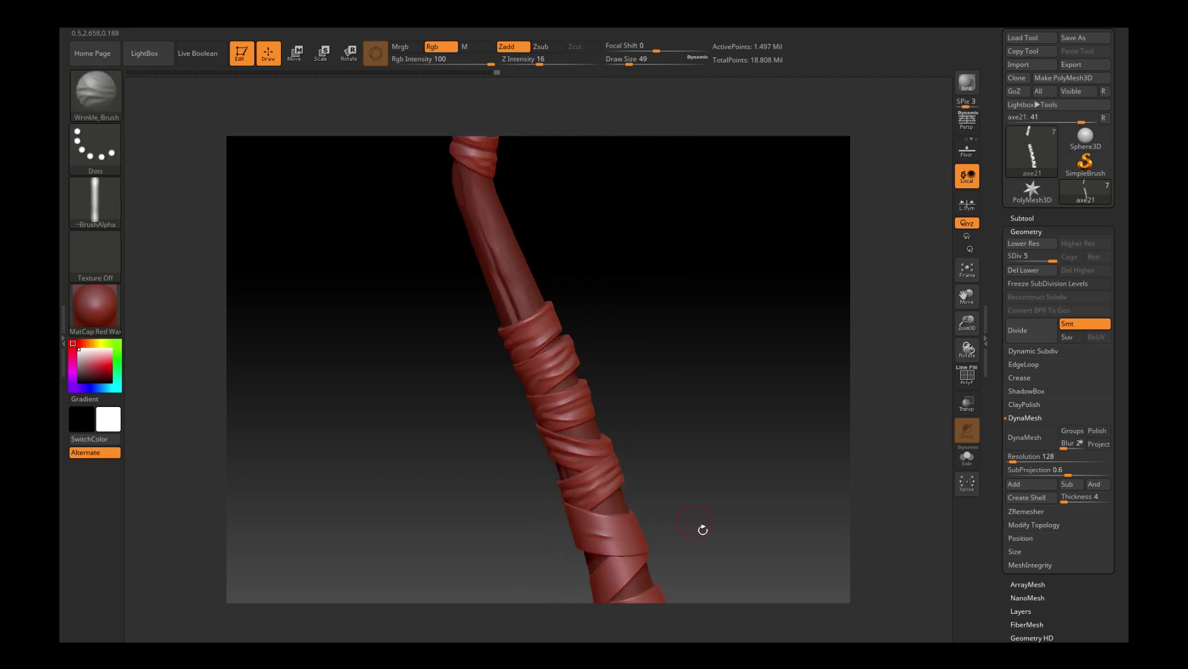
drag(702, 530, 589, 527)
mouse_move(654, 528)
right_down()
mouse_move(544, 512)
mouse_move(594, 495)
right_up()
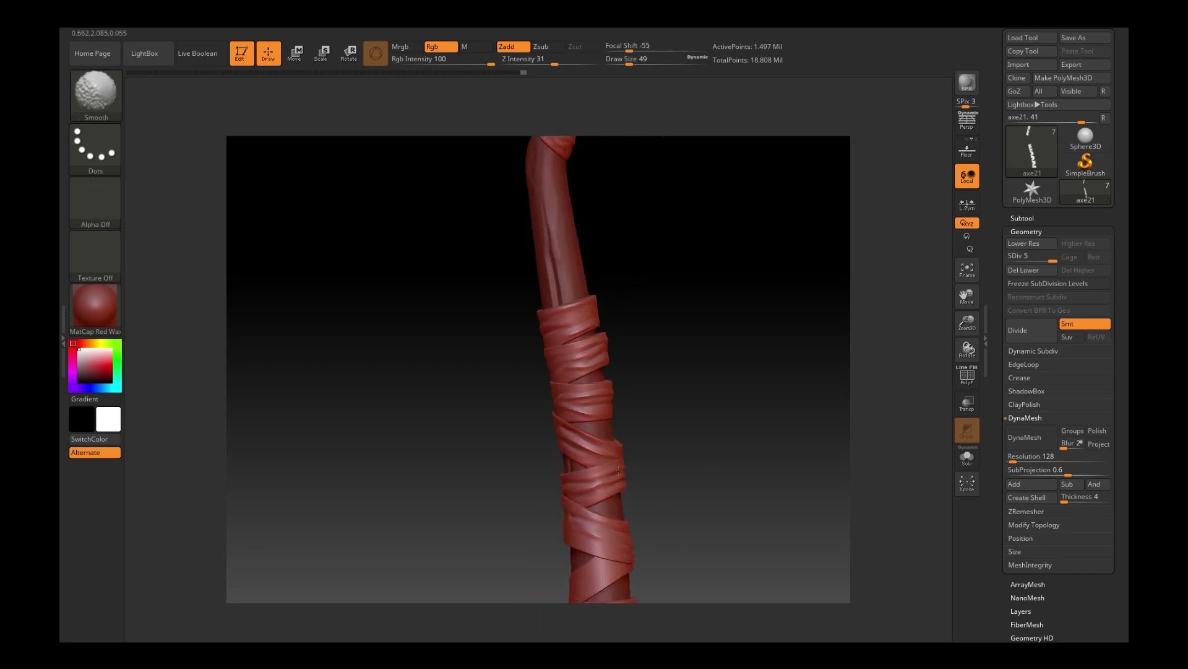
mouse_move(595, 364)
right_down()
mouse_move(575, 359)
mouse_move(640, 383)
mouse_move(638, 328)
right_up()
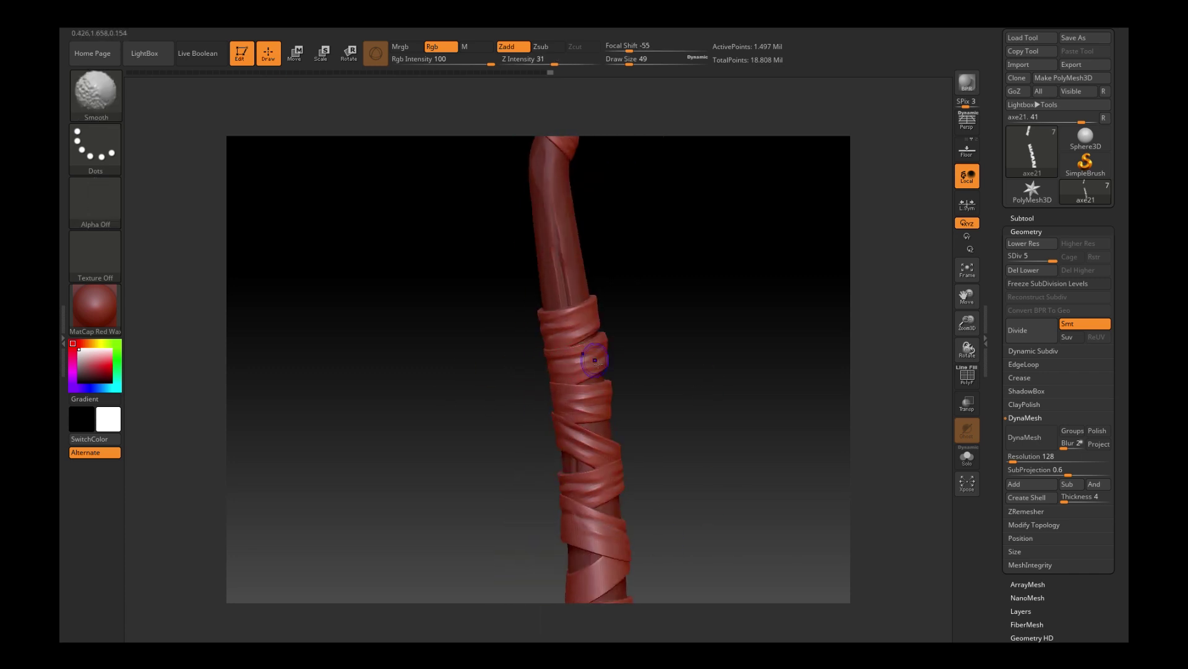
mouse_move(690, 432)
ctrl+right_down()
mouse_move(681, 248)
mouse_move(587, 291)
mouse_move(655, 273)
ctrl+right_up()
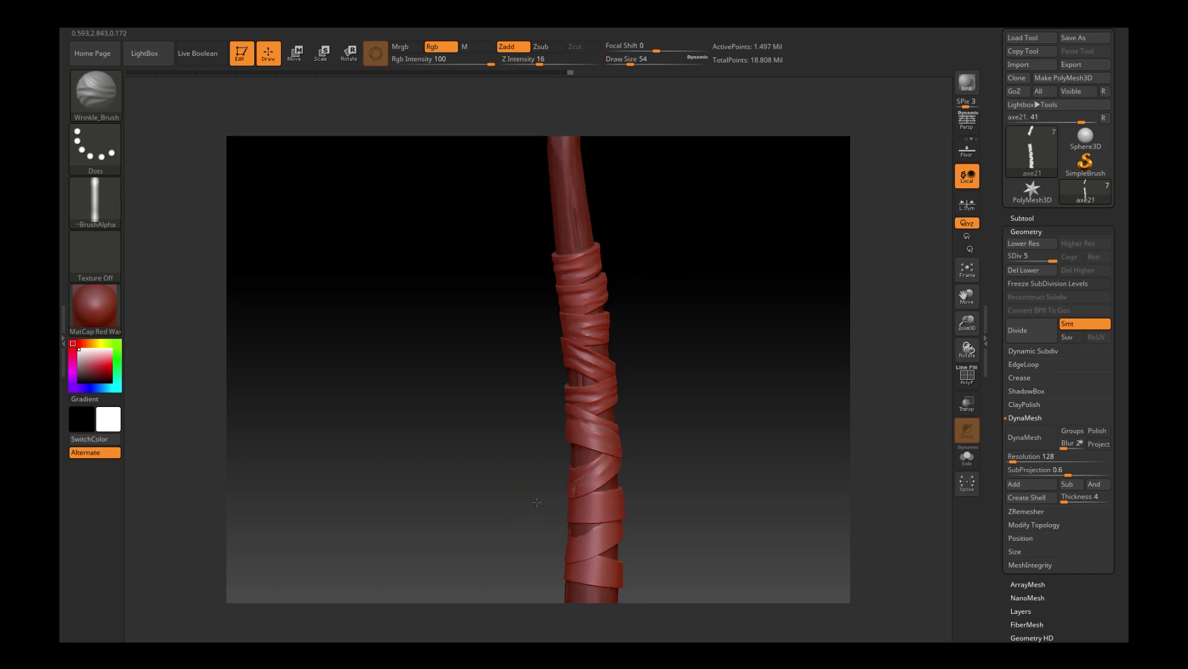
mouse_move(637, 257)
right_down()
mouse_move(568, 487)
mouse_move(698, 504)
mouse_move(608, 511)
mouse_move(576, 524)
mouse_move(597, 518)
mouse_move(552, 554)
mouse_move(646, 558)
right_up()
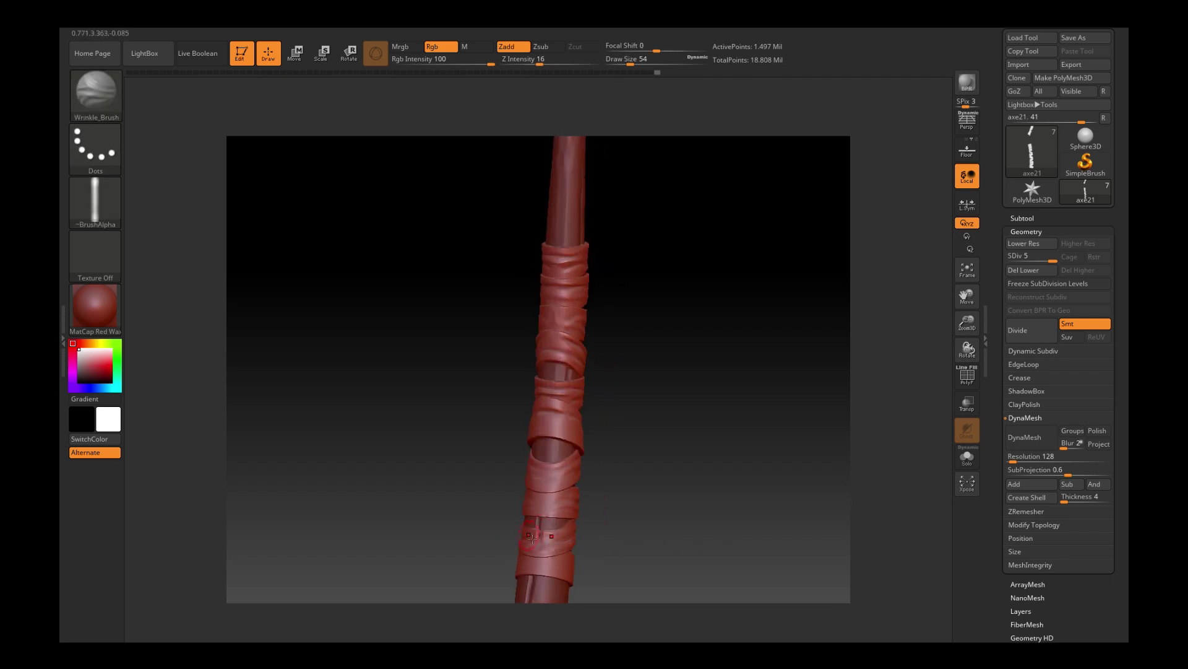
mouse_move(539, 540)
right_down()
mouse_move(565, 531)
mouse_move(545, 517)
mouse_move(737, 308)
mouse_move(699, 368)
mouse_move(681, 372)
right_up()
Frame the whole axe and switch its material to the grey Metal 01.
key(f)
key(m)
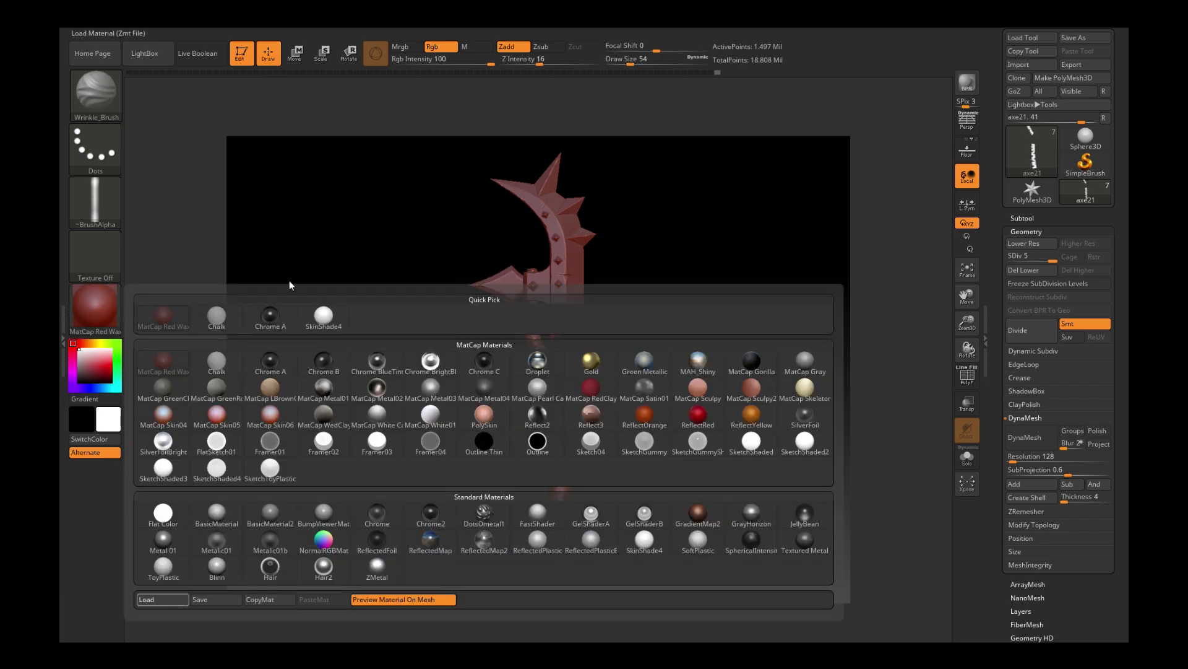
click(165, 317)
key(m)
click(162, 553)
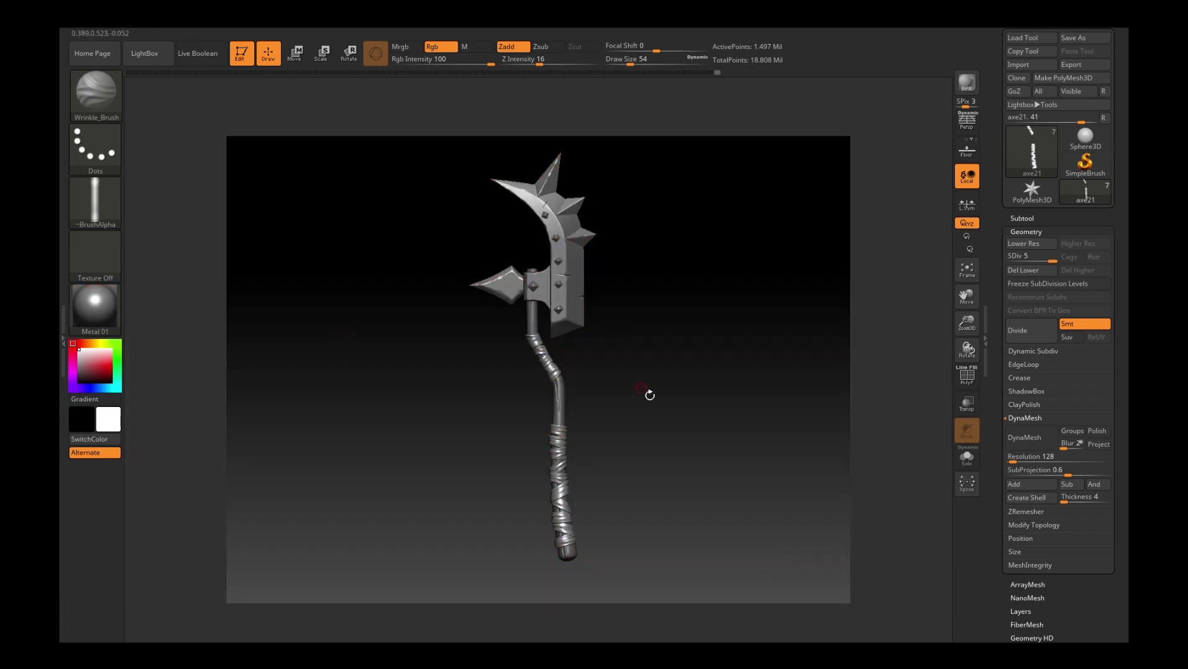
mouse_move(650, 396)
mouse_down()
mouse_move(679, 381)
mouse_move(667, 403)
mouse_move(738, 387)
mouse_move(683, 322)
mouse_up()
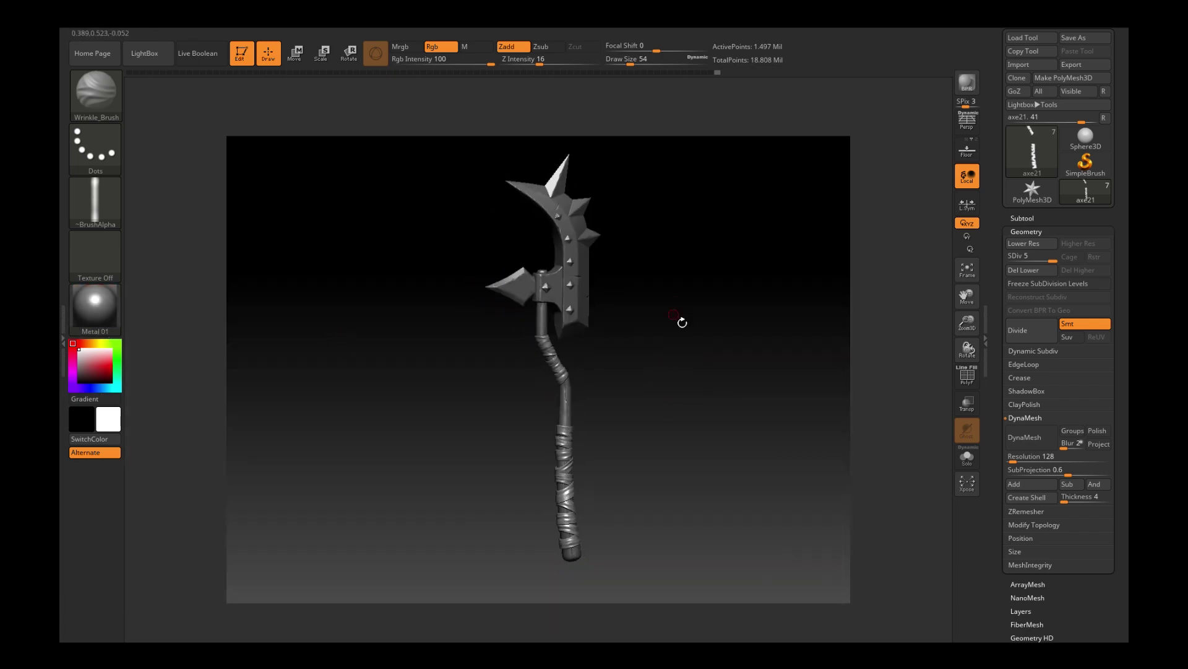
Load the slash-cut brush from the library and carve slash cuts into the bent handle.
key(b)
key(comma)
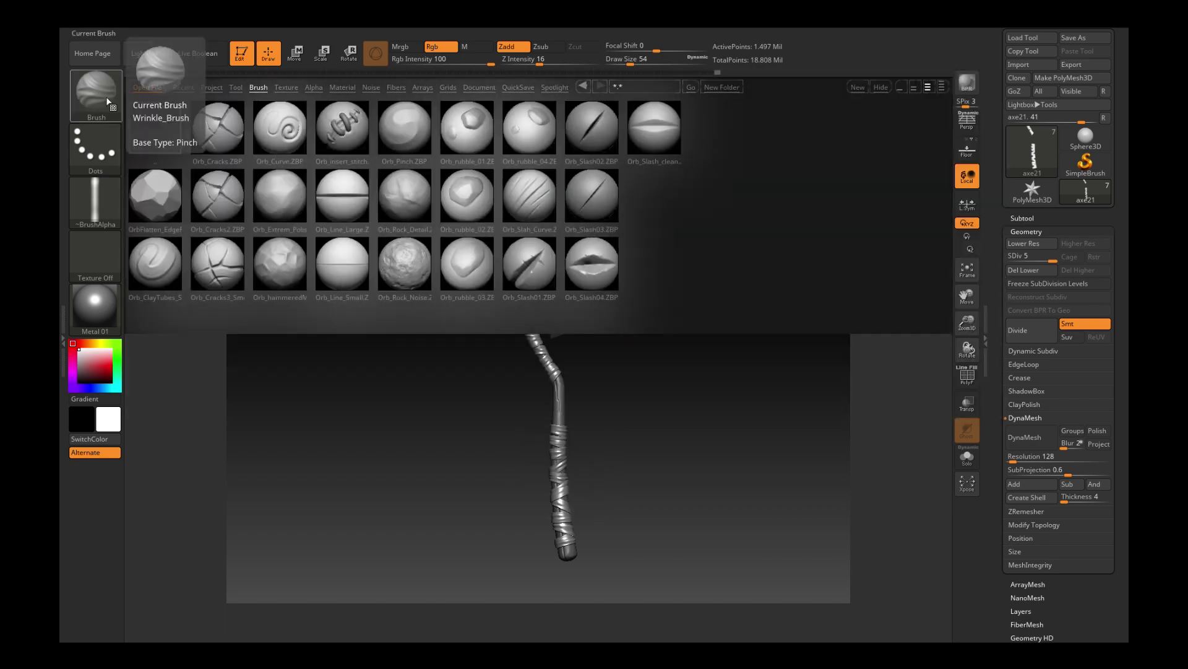
alt+click(557, 433)
key(f)
key(comma)
drag(715, 232, 619, 310)
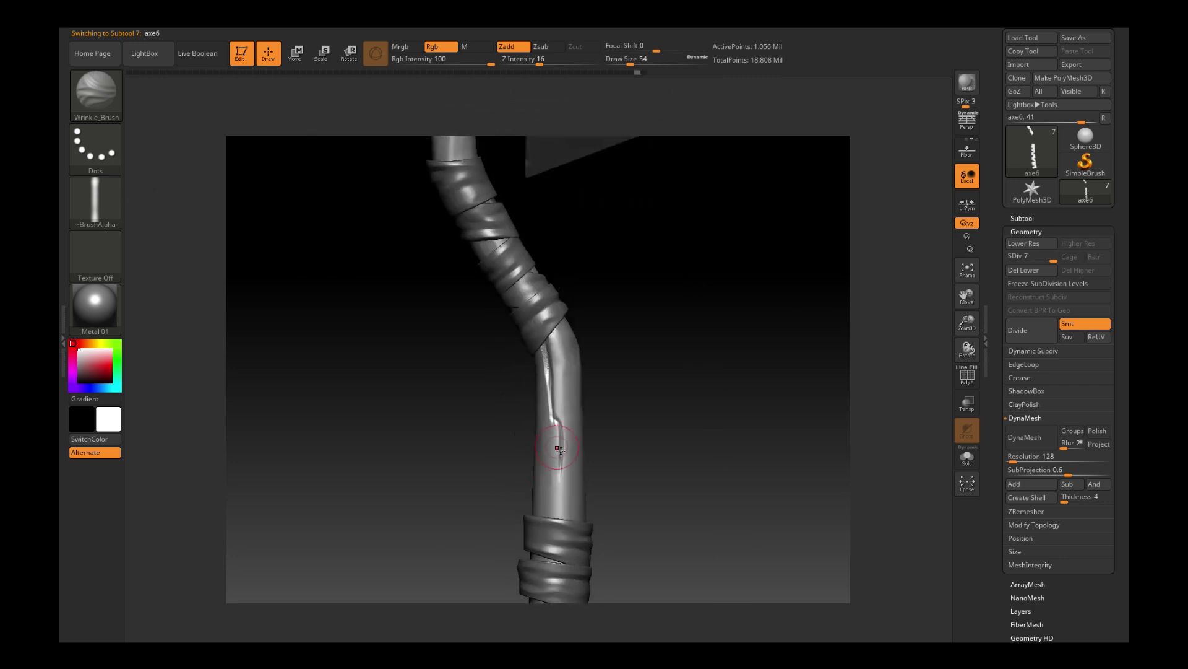
key(b)
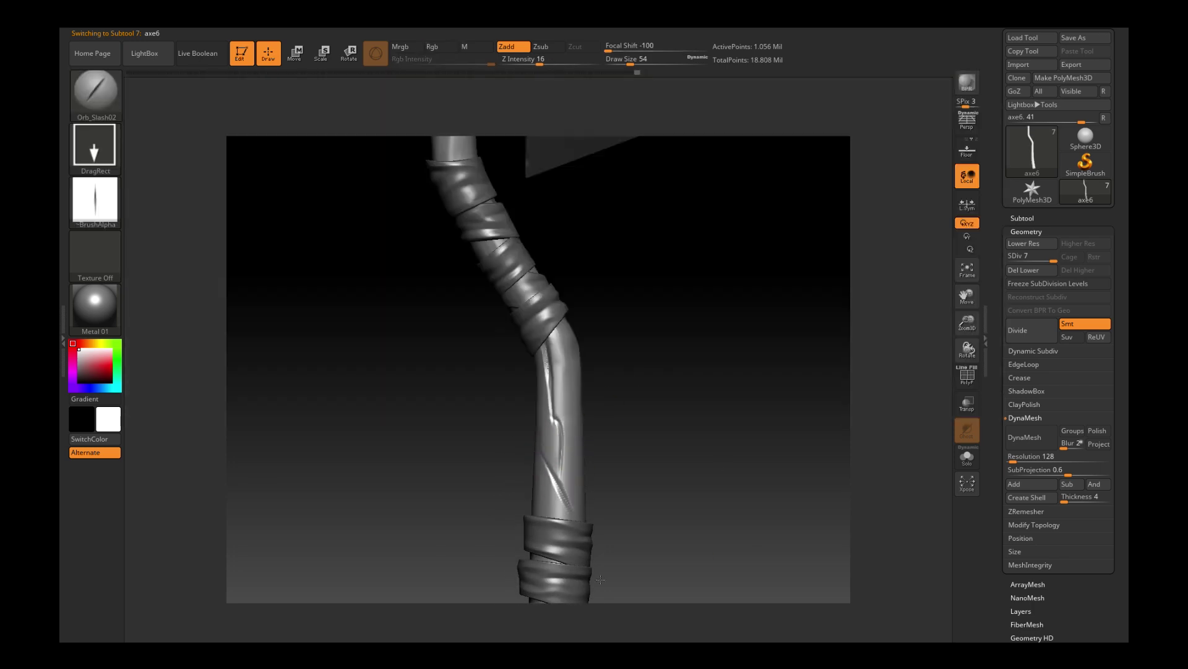
Select the blade and side spike for cutting, then restore the MatCap Red Wax material.
drag(652, 356, 459, 268)
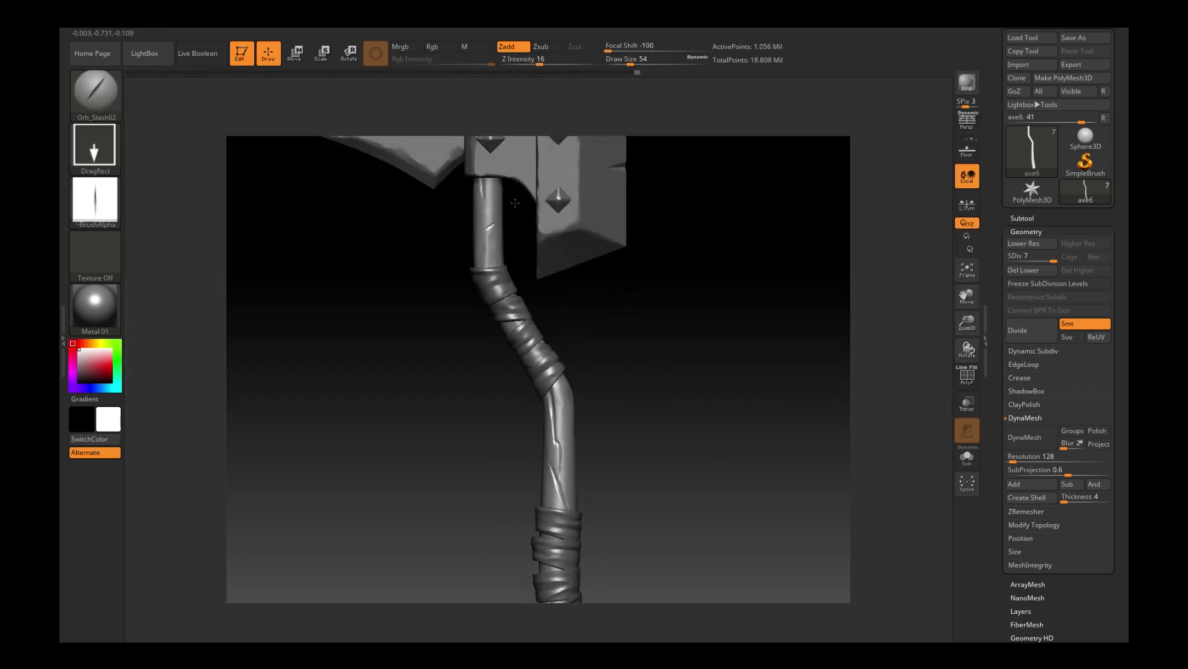
mouse_move(518, 188)
mouse_down()
mouse_move(411, 276)
mouse_move(451, 324)
mouse_move(504, 310)
mouse_move(542, 274)
mouse_up()
alt+click(521, 297)
alt+click(499, 344)
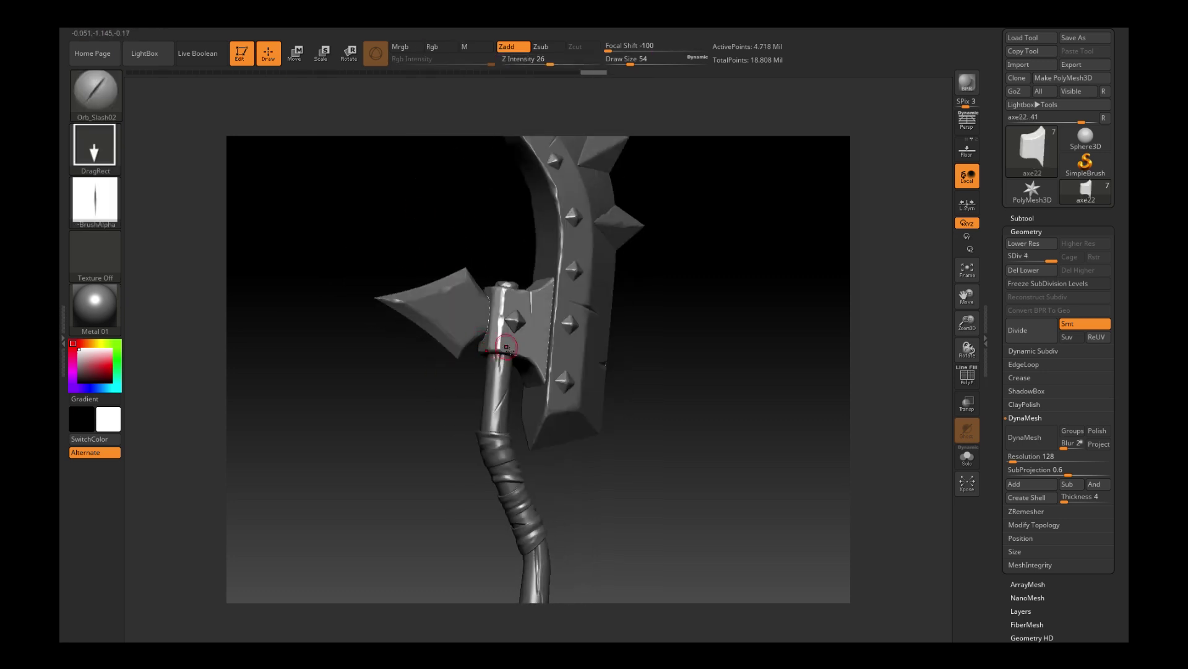
mouse_move(422, 349)
mouse_down()
mouse_move(433, 347)
mouse_move(433, 396)
mouse_up()
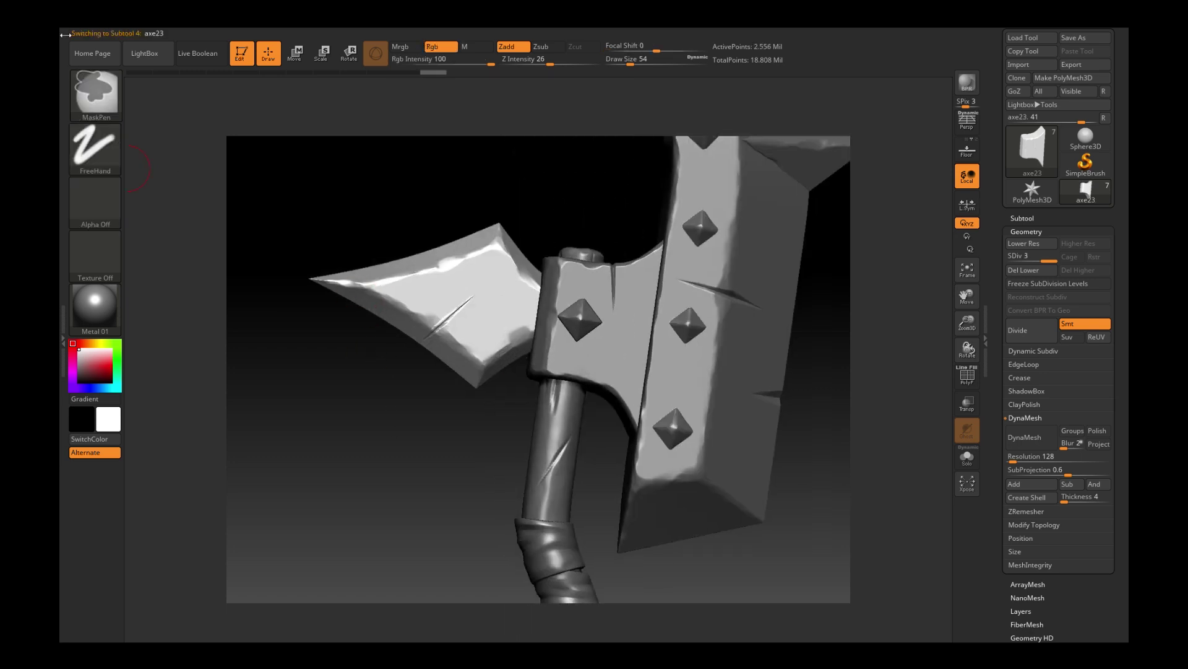
click(94, 91)
click(95, 307)
click(441, 320)
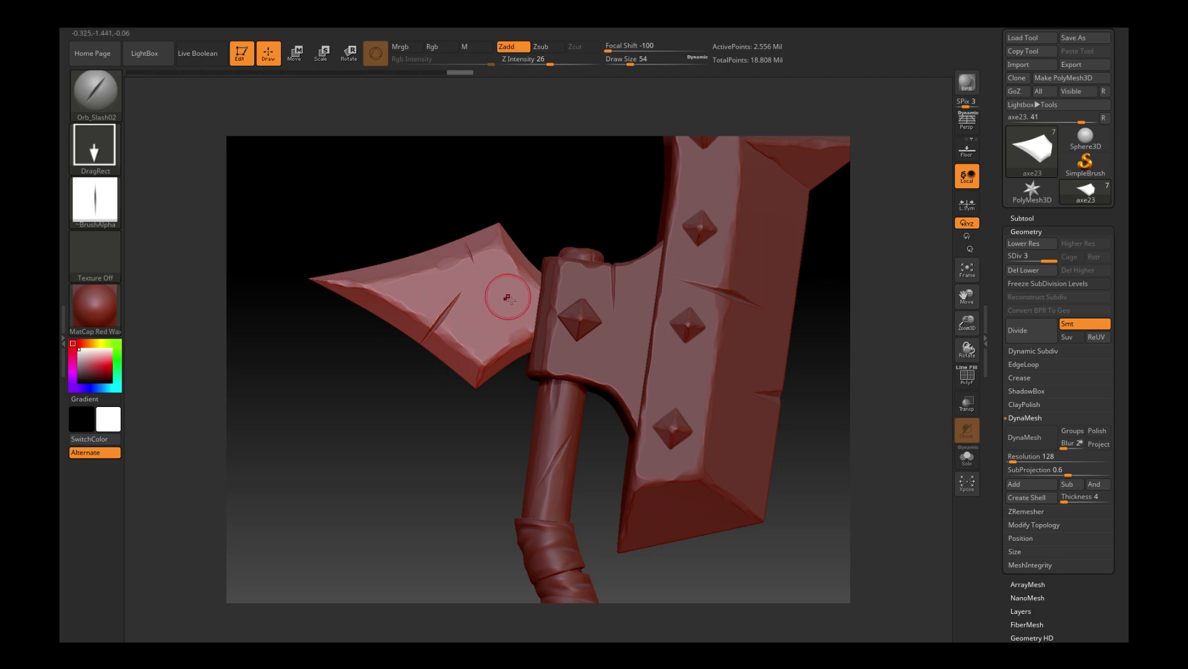
Select the handle wraps, inspect down to the bottom end, then zoom in on the axe head.
alt+click(577, 400)
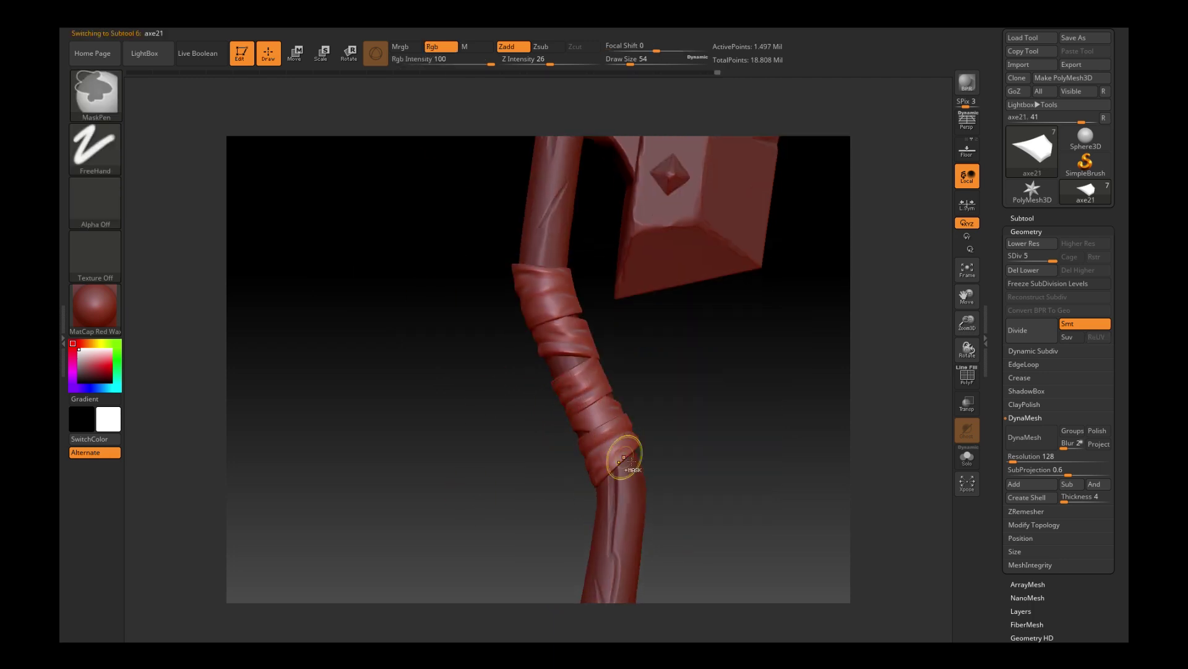
drag(657, 481, 486, 416)
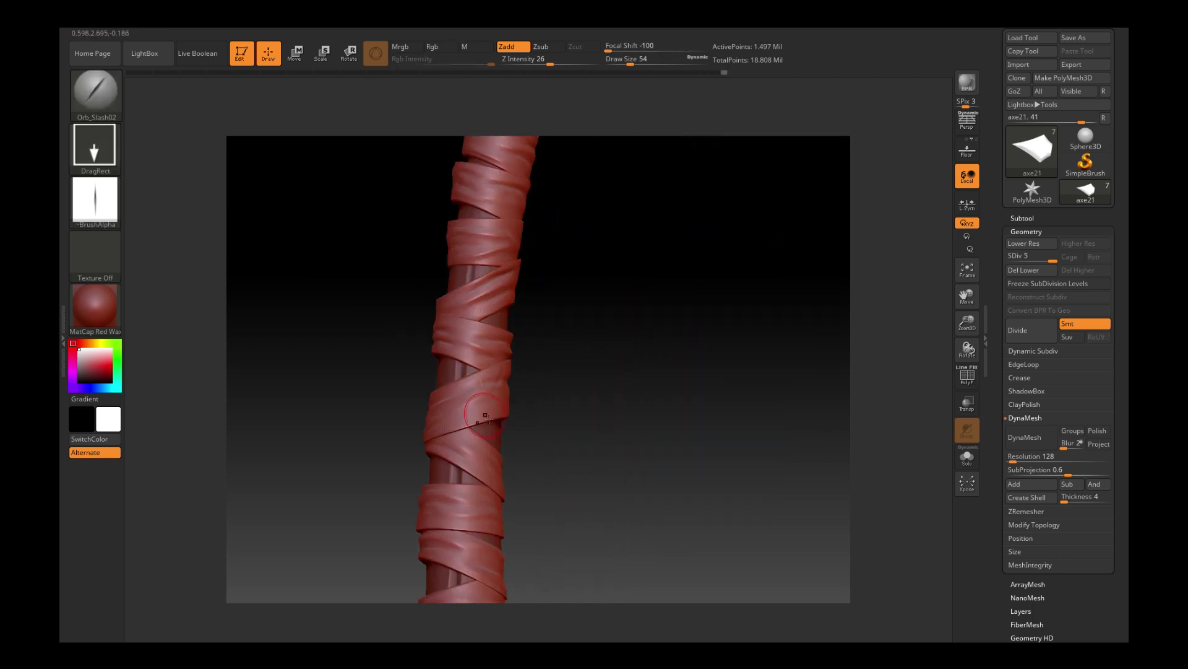
drag(475, 464, 549, 296)
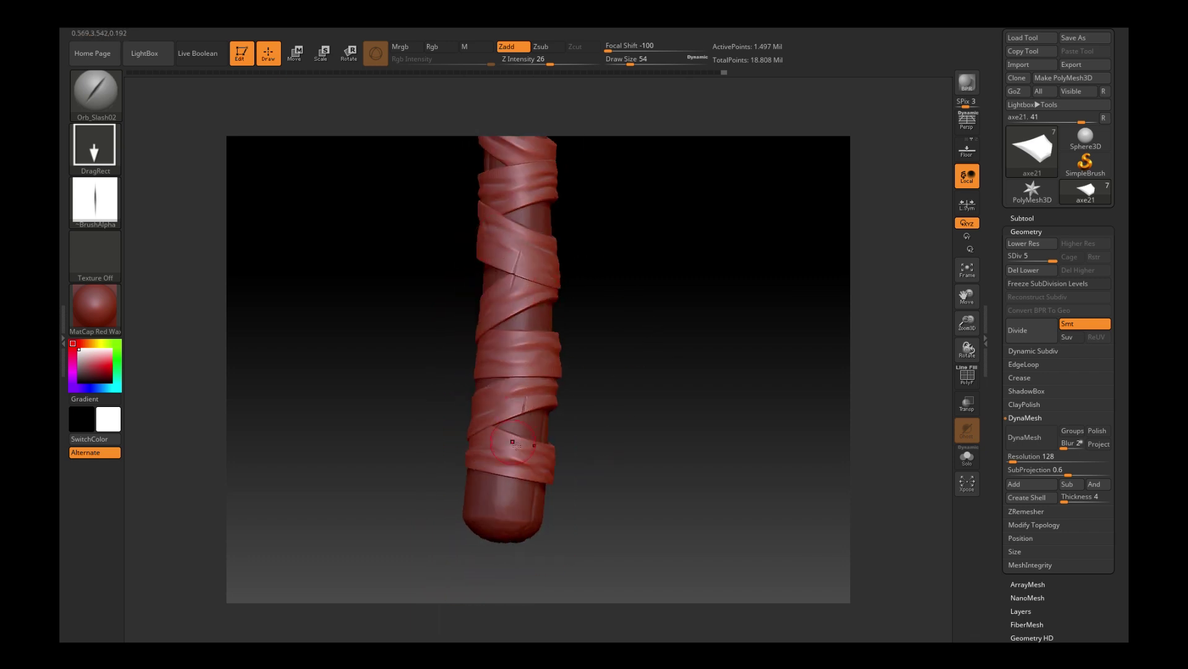
mouse_move(516, 445)
mouse_down()
mouse_move(594, 298)
mouse_move(570, 324)
mouse_move(629, 413)
mouse_move(616, 345)
mouse_up()
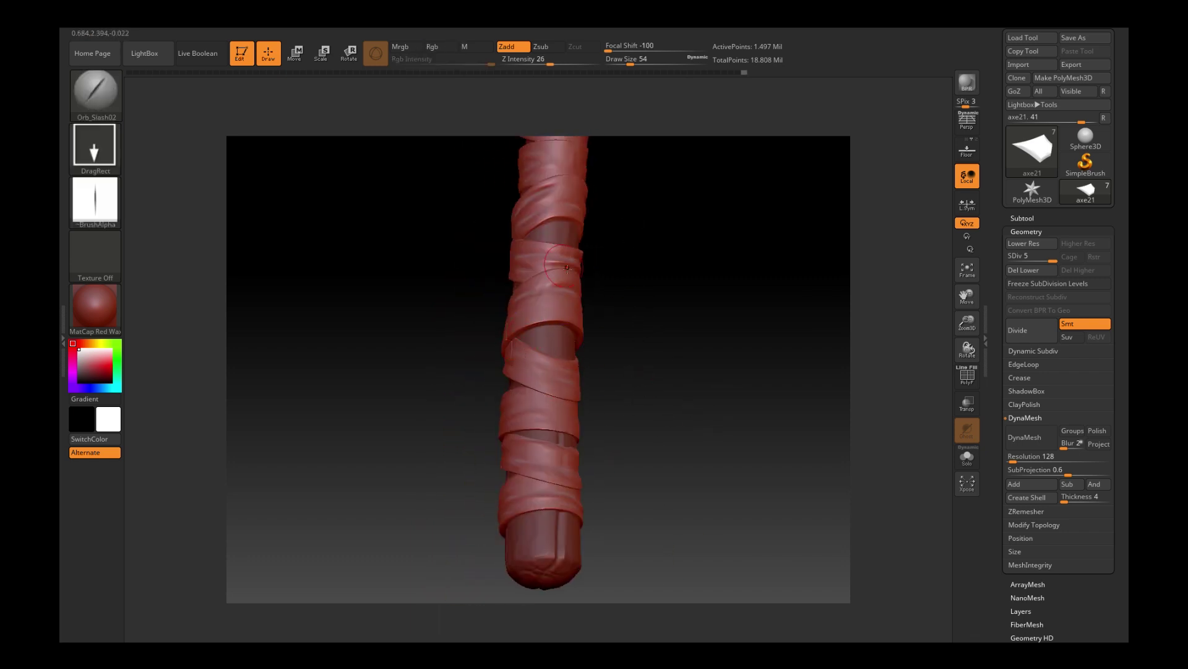
mouse_move(567, 267)
mouse_down()
mouse_move(653, 441)
mouse_move(739, 432)
mouse_move(637, 339)
mouse_move(655, 325)
mouse_up()
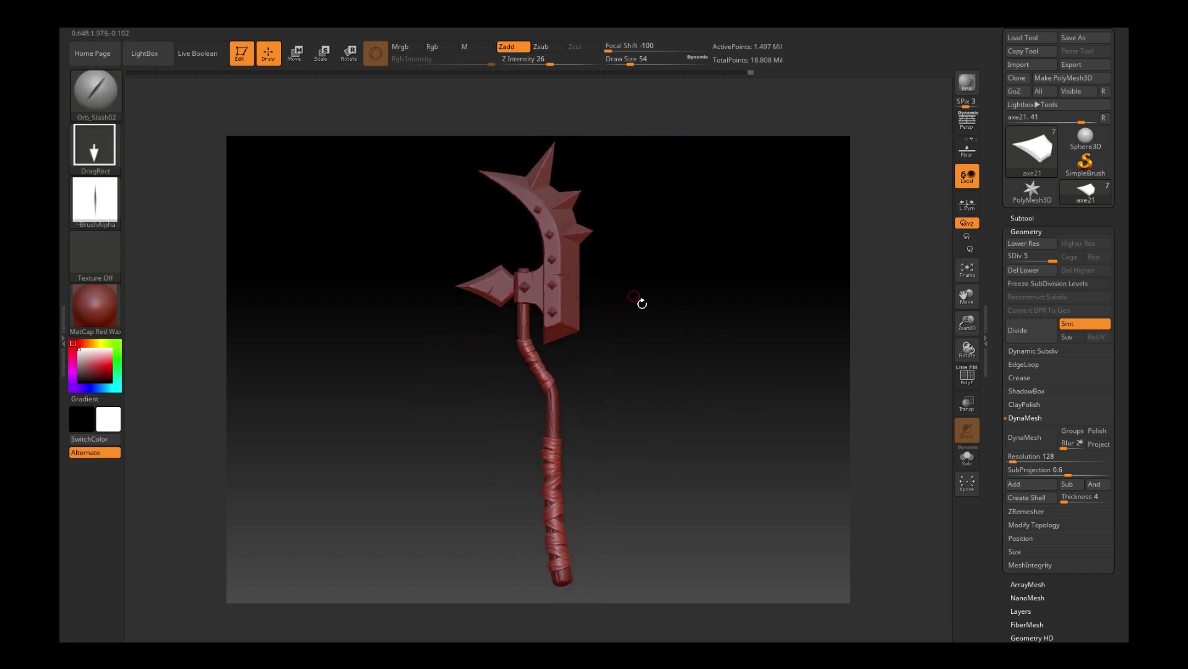
alt+drag(695, 262, 168, 207)
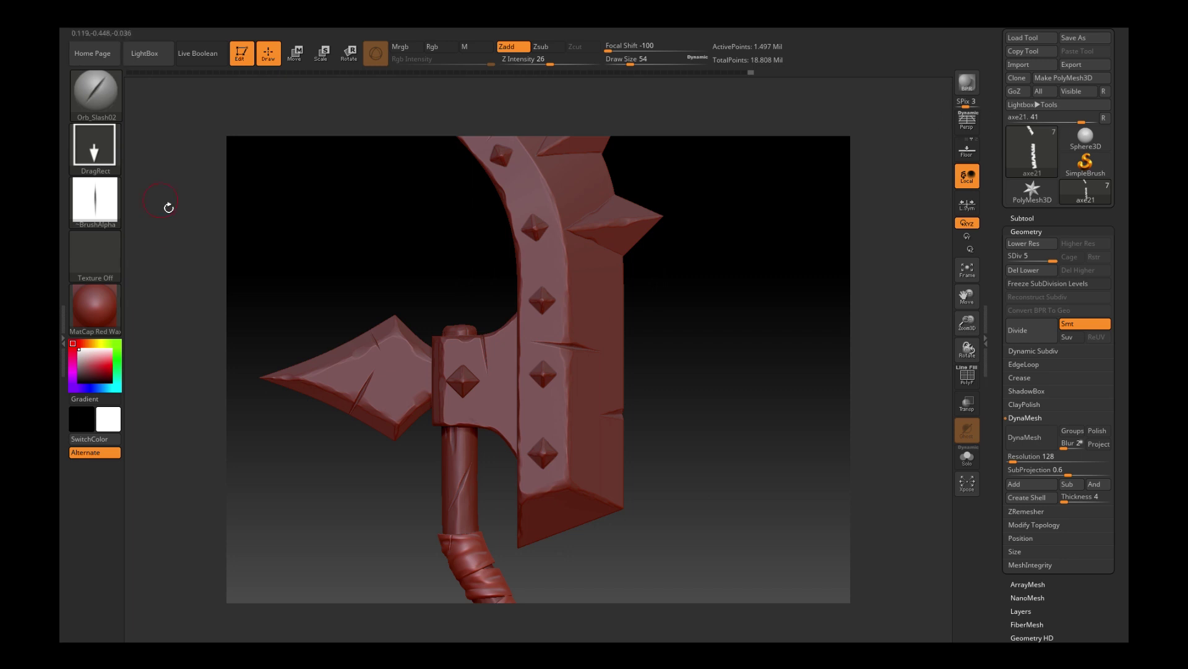
Pick the aj_chip chipping brush and select the side spike, rotating the axe head.
key(b)
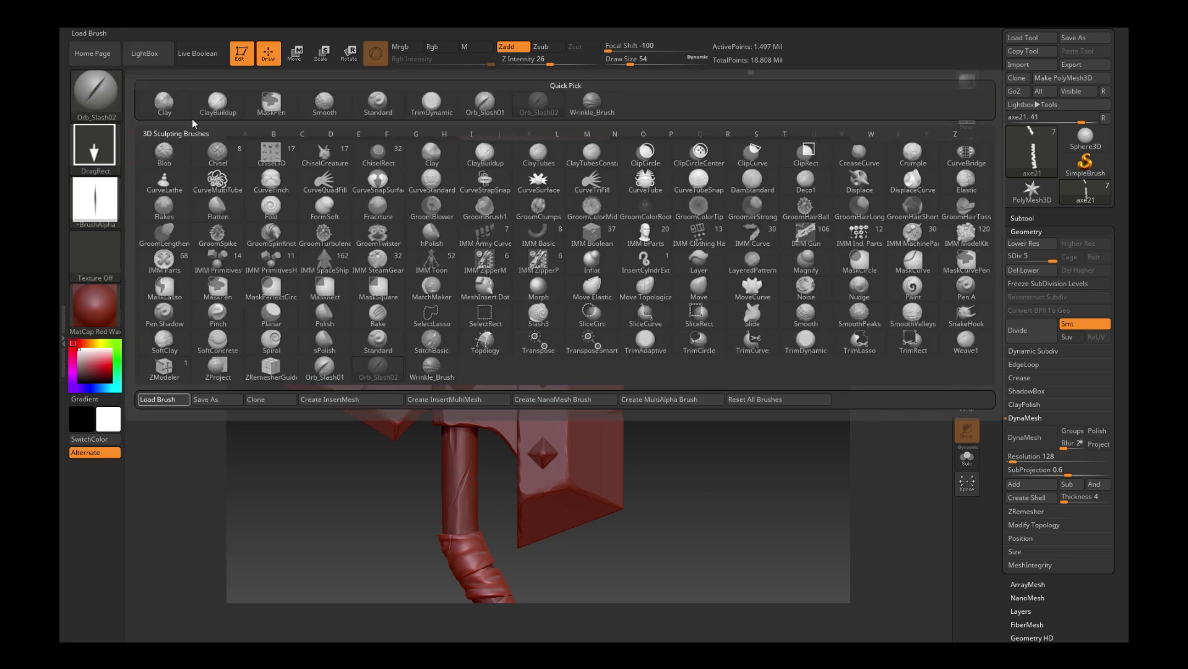
key(1)
drag(677, 260, 644, 371)
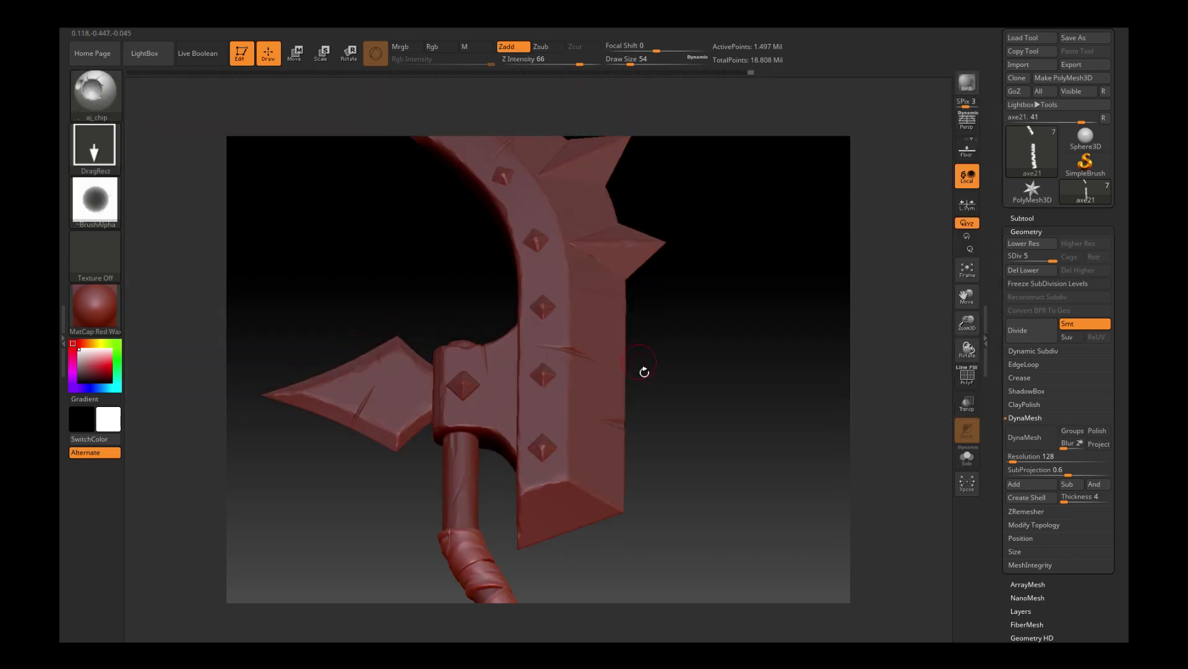
alt+click(396, 415)
drag(432, 257, 489, 318)
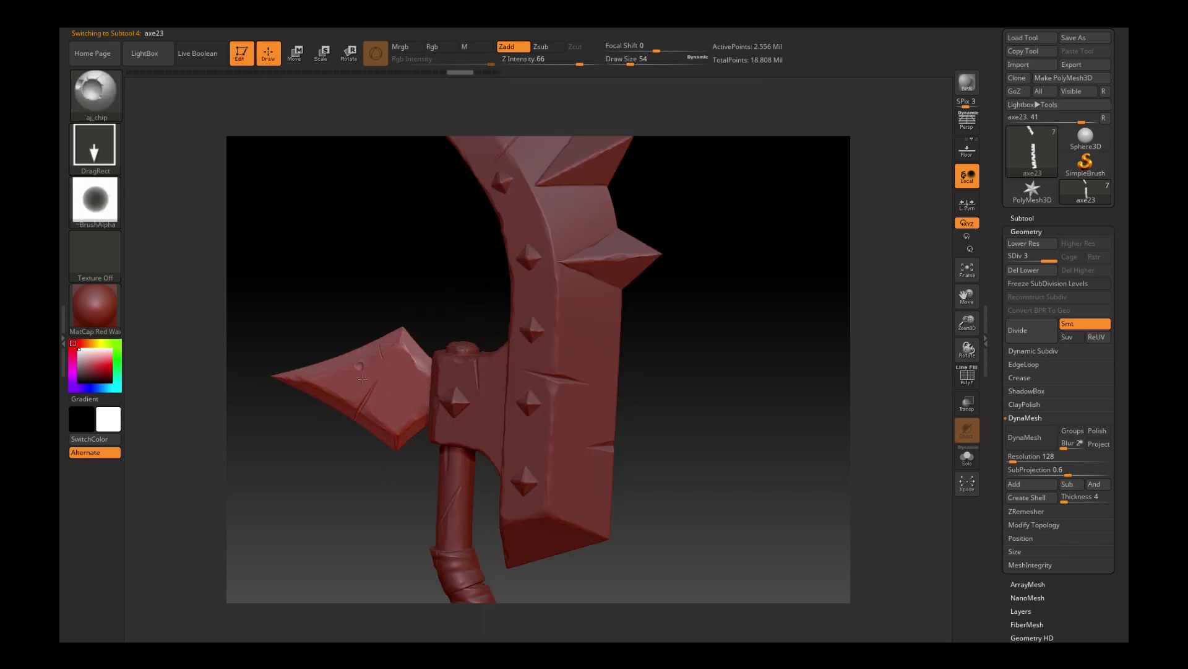
drag(372, 297, 433, 285)
Inspect the curved blade axe27 and spike axe26, then choose the Smooth brush.
alt+click(494, 448)
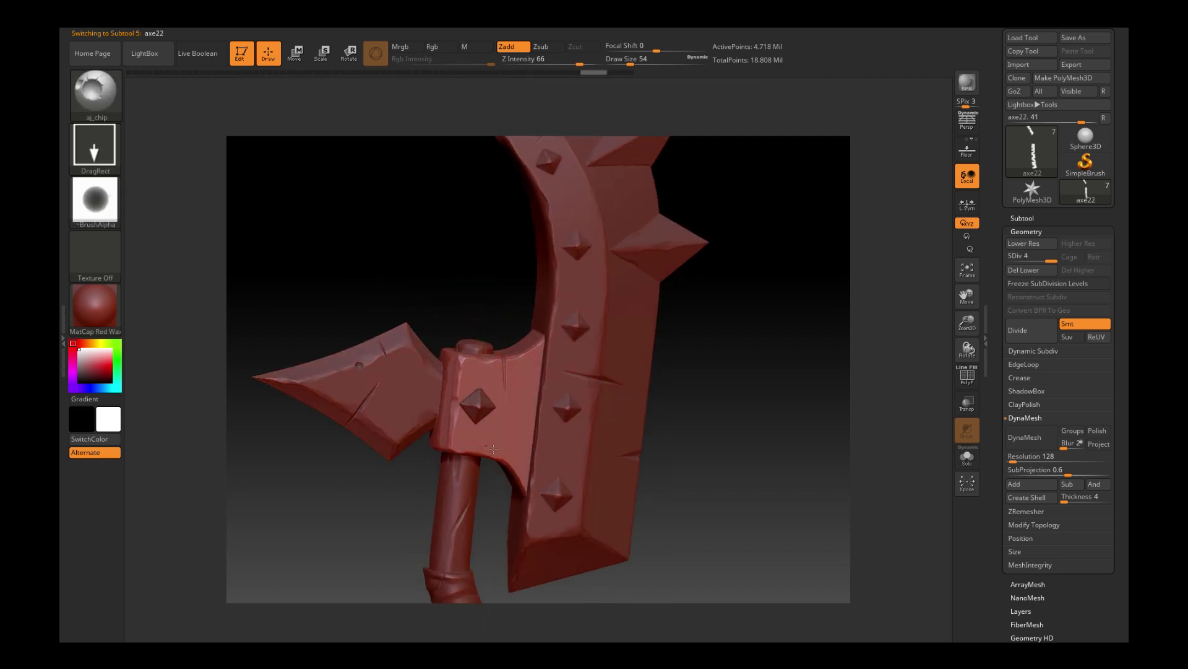
alt+click(609, 331)
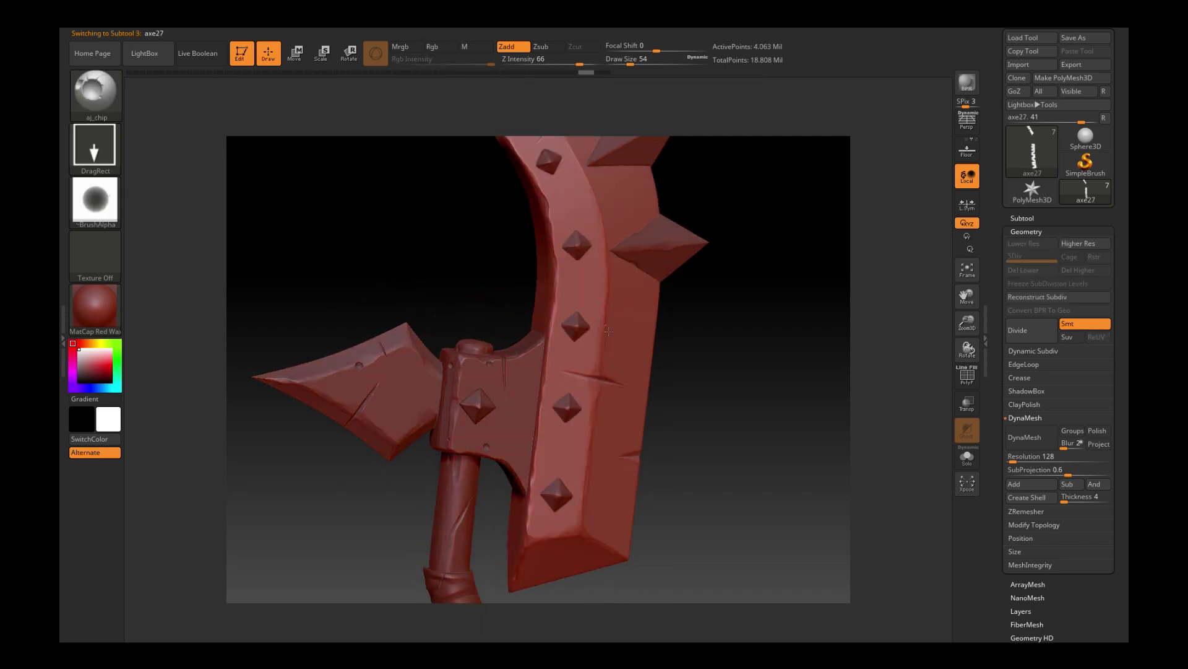
drag(632, 238, 550, 326)
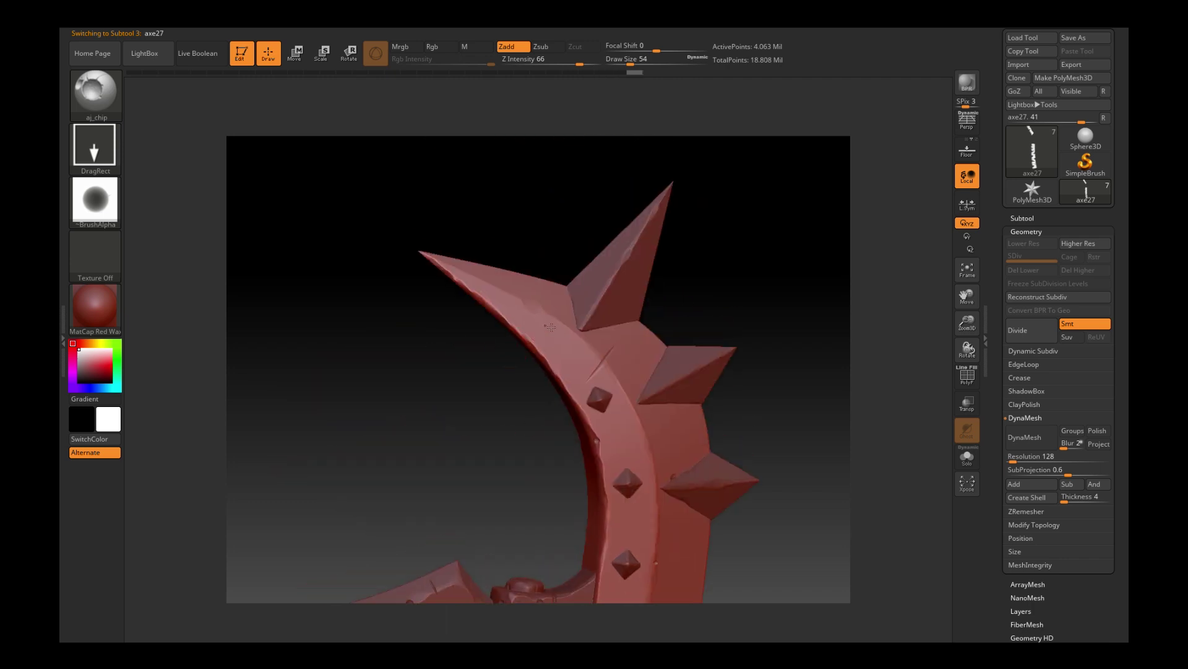
alt+click(656, 362)
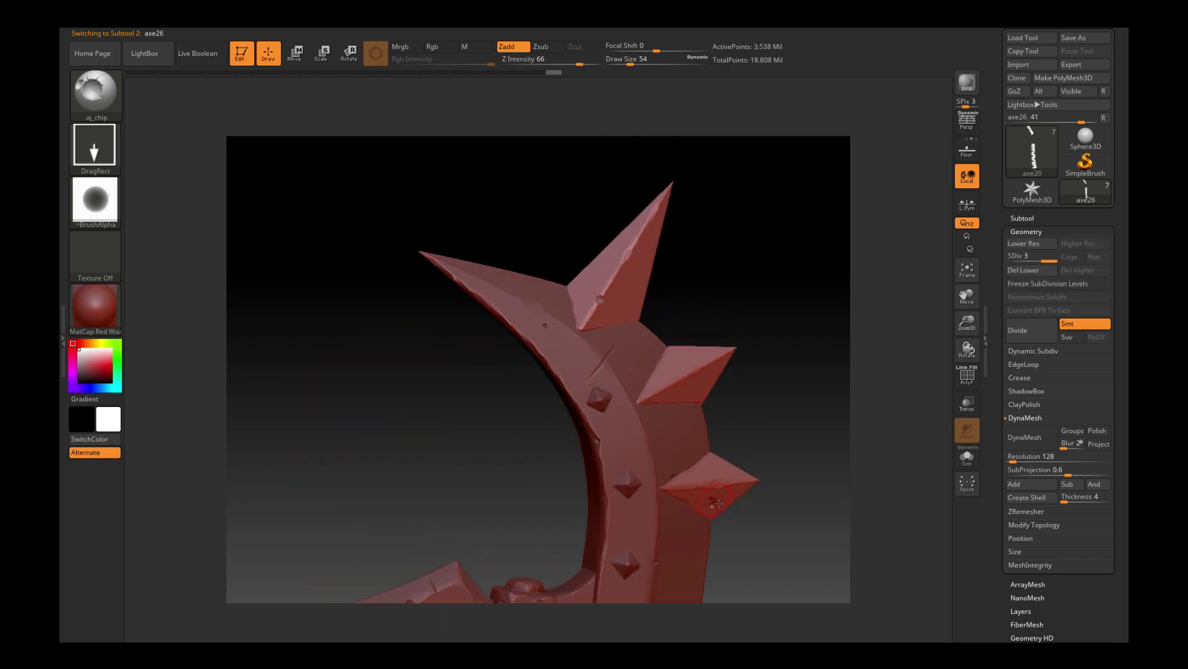
drag(715, 503, 581, 591)
alt+click(581, 591)
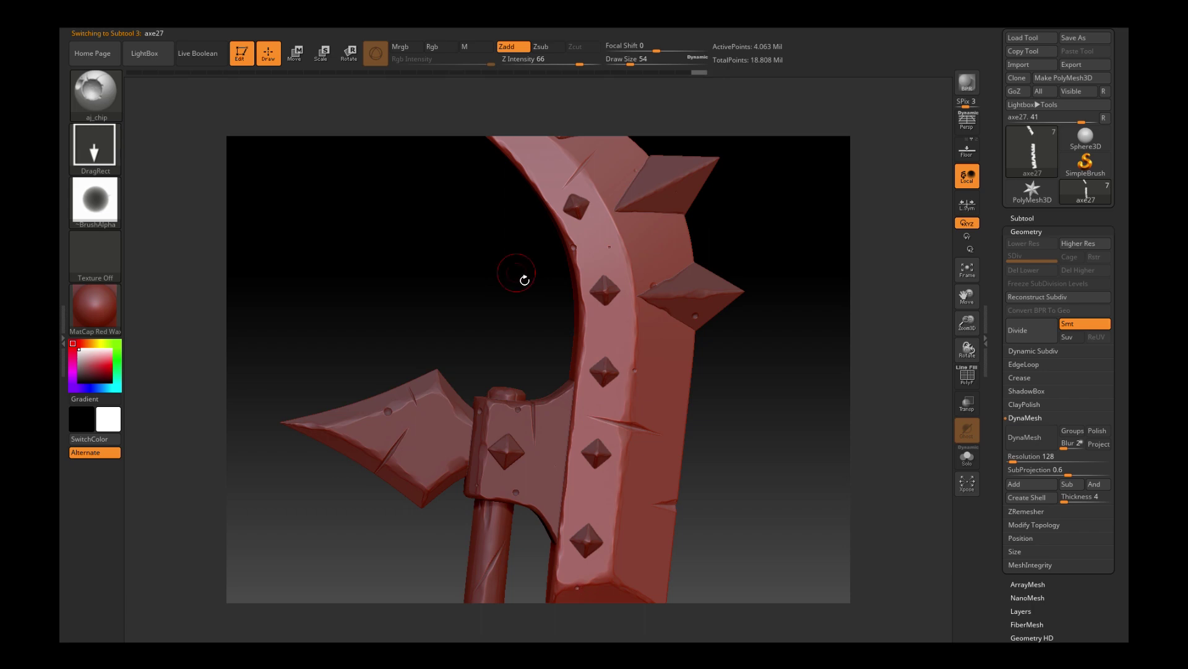
mouse_move(524, 280)
mouse_down()
mouse_move(491, 403)
mouse_move(446, 295)
mouse_up()
key(b)
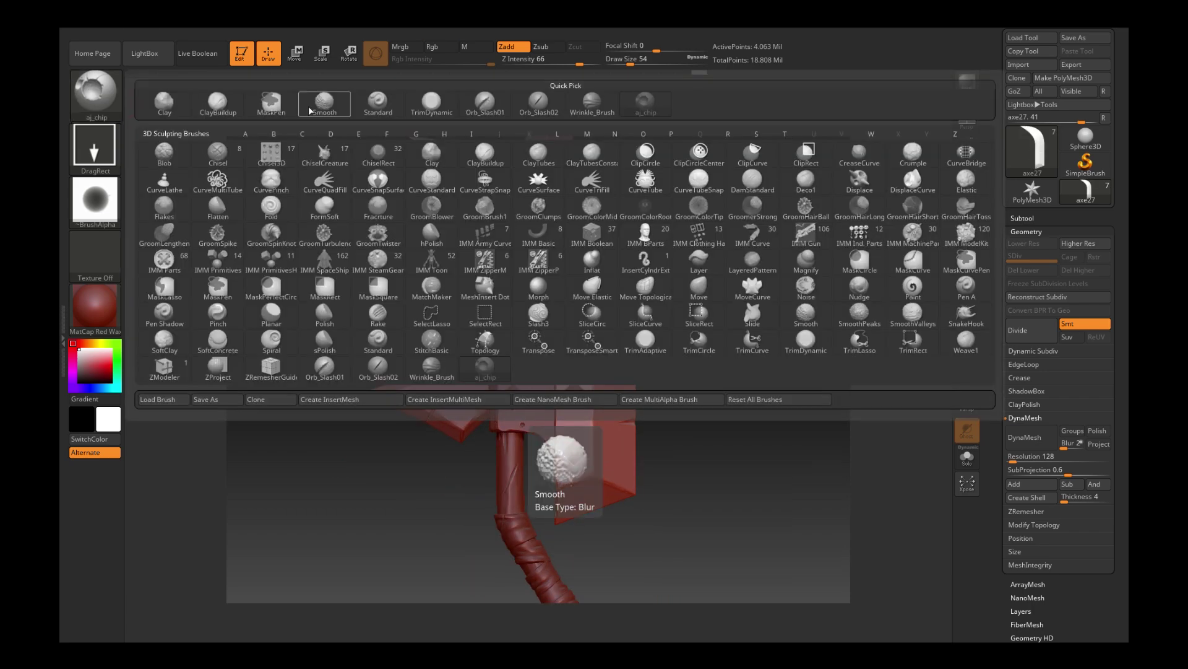
click(311, 110)
Stamp rust onto the blade edge and soloed socket piece, lowering Z Intensity to about 17.
key(b)
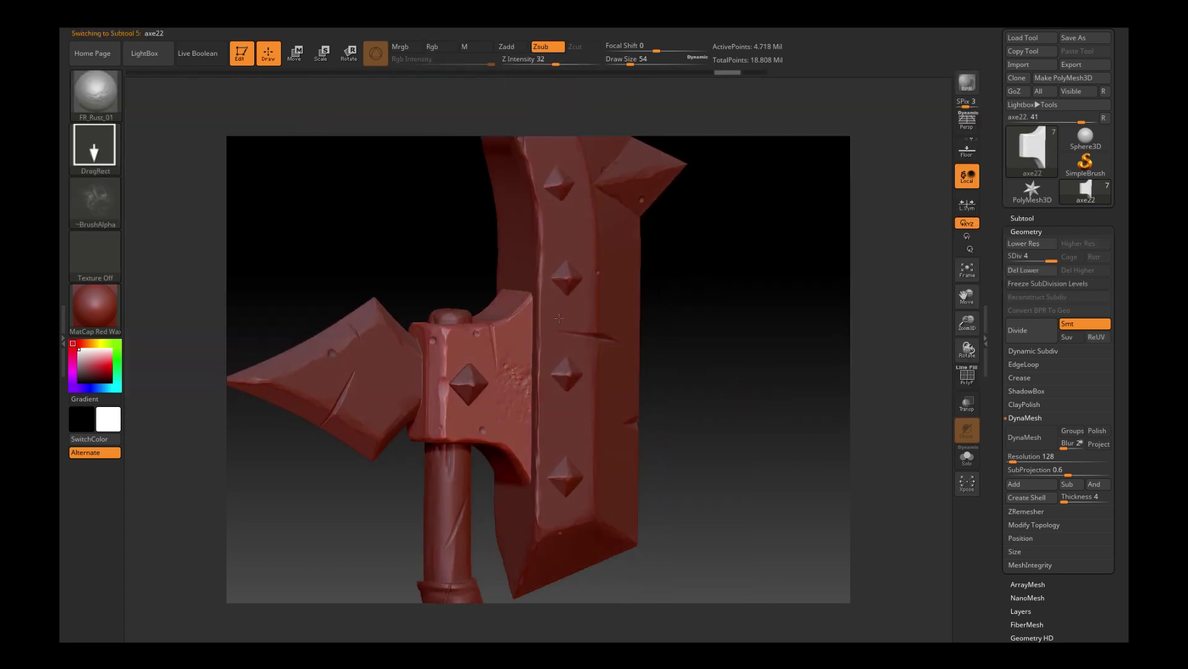
drag(700, 310, 721, 310)
drag(529, 384, 532, 350)
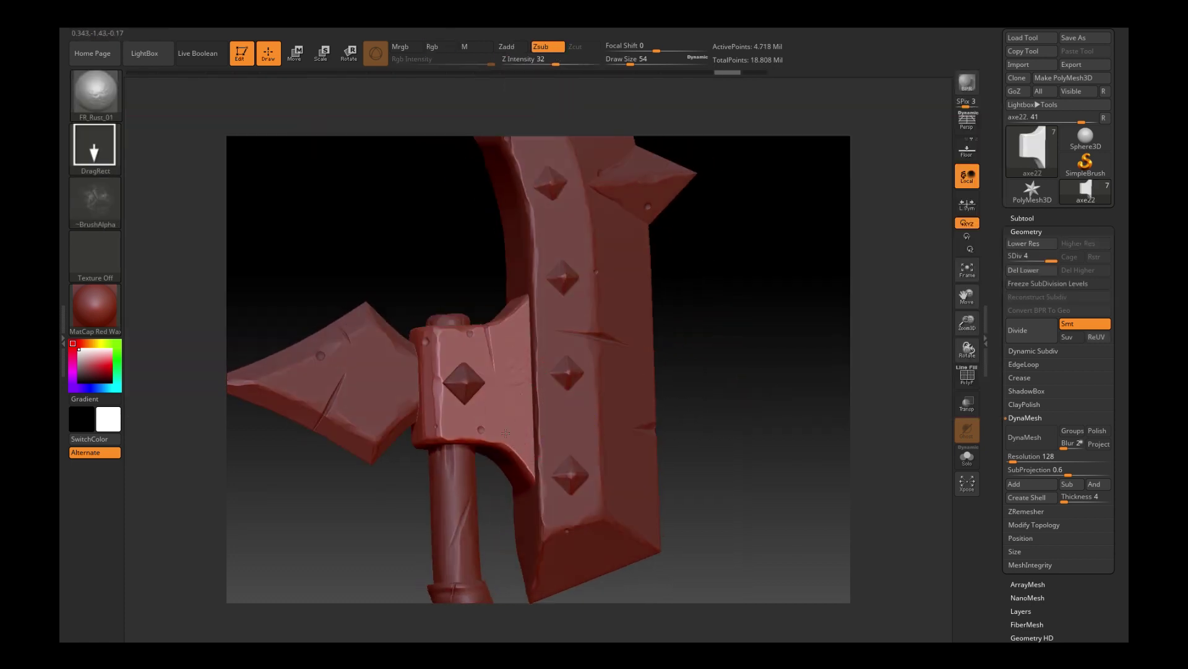
key(f)
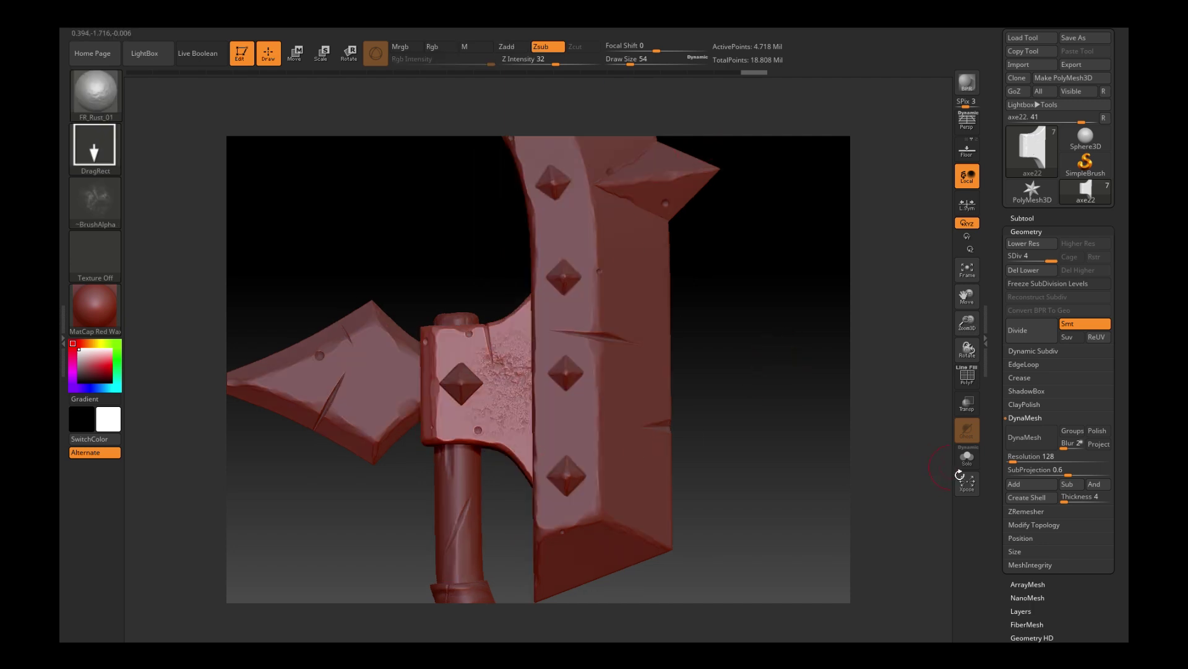
alt+click(544, 435)
drag(526, 418, 527, 353)
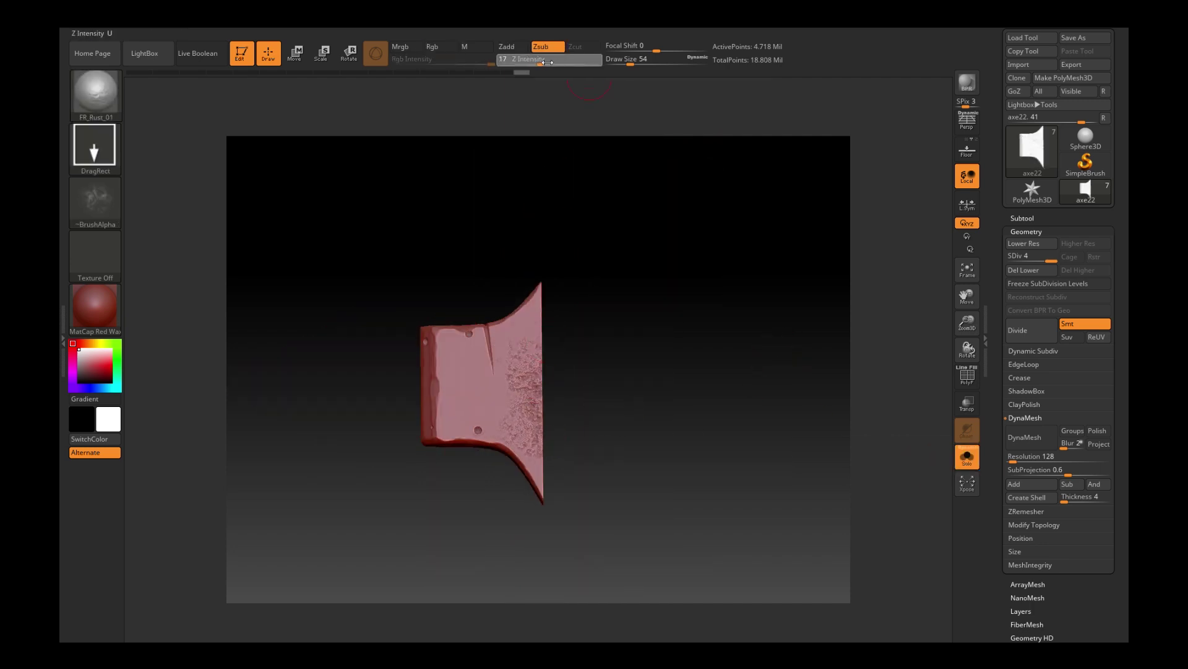
drag(556, 64, 538, 64)
drag(525, 356, 533, 339)
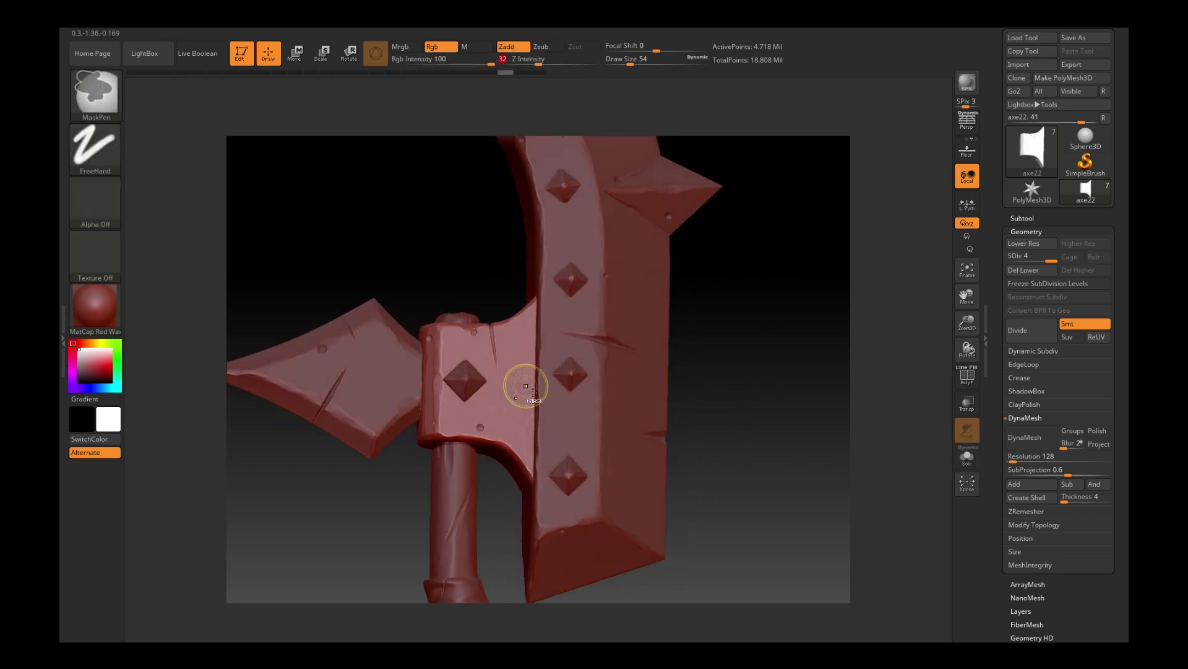
Select the side wing axe23, then the curved blade axe27, framing the axe head.
mouse_move(718, 395)
mouse_down()
mouse_move(748, 422)
mouse_move(716, 316)
mouse_move(680, 407)
mouse_up()
alt+click(470, 384)
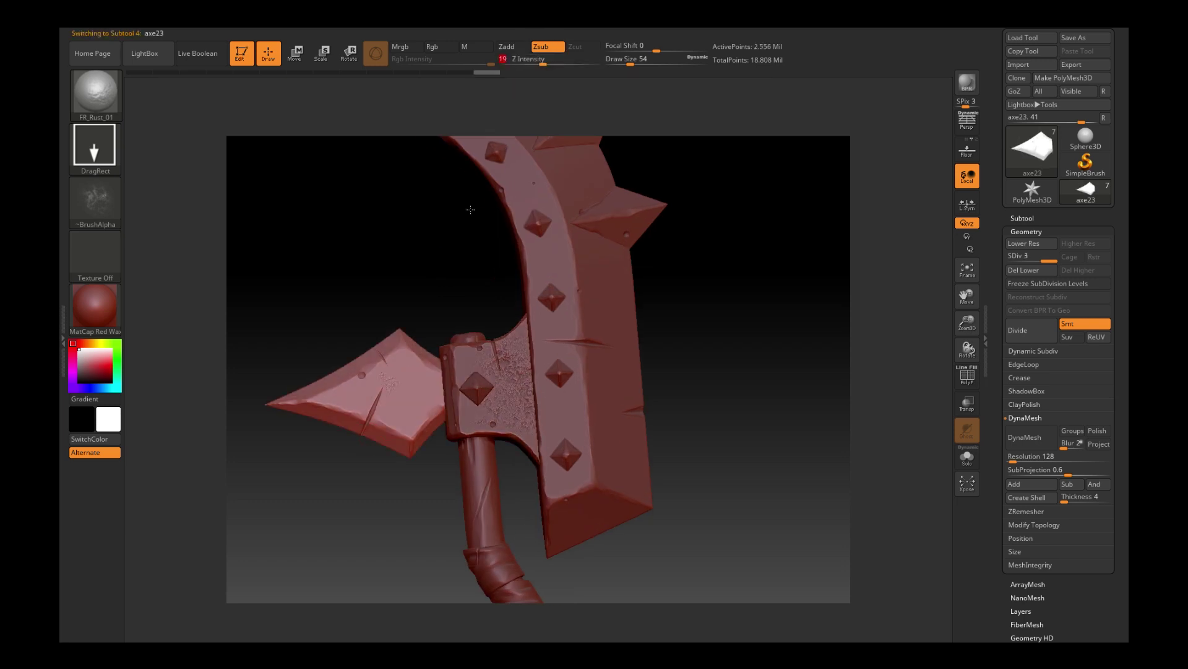
drag(419, 257, 320, 447)
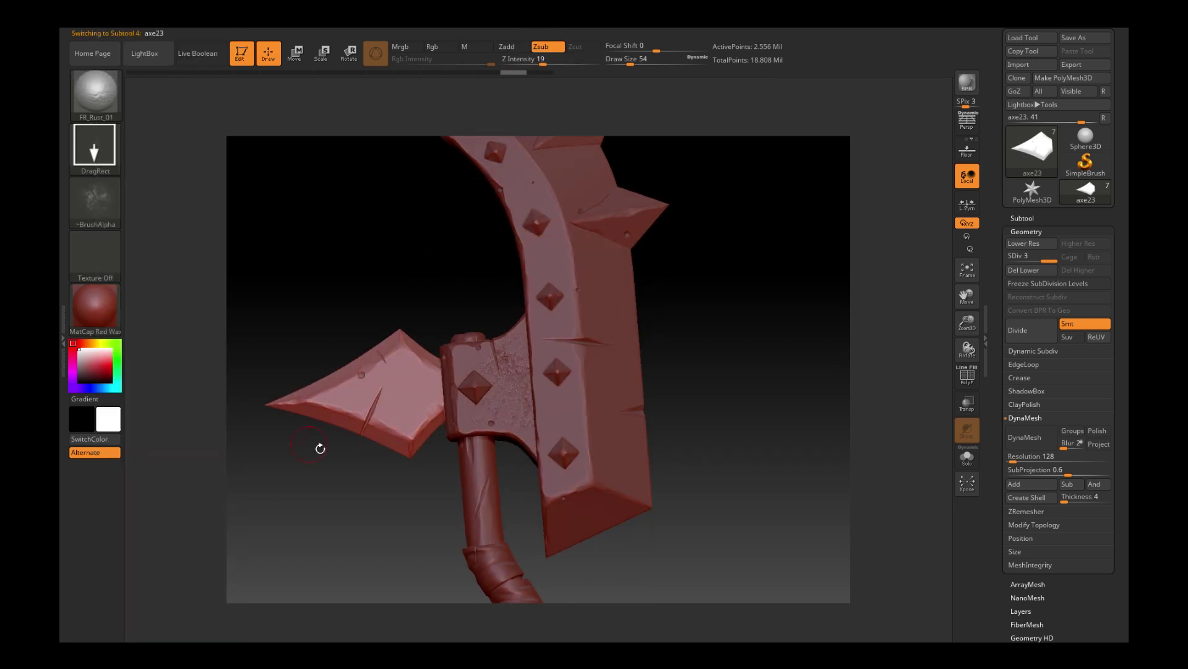
alt+drag(399, 455, 491, 297)
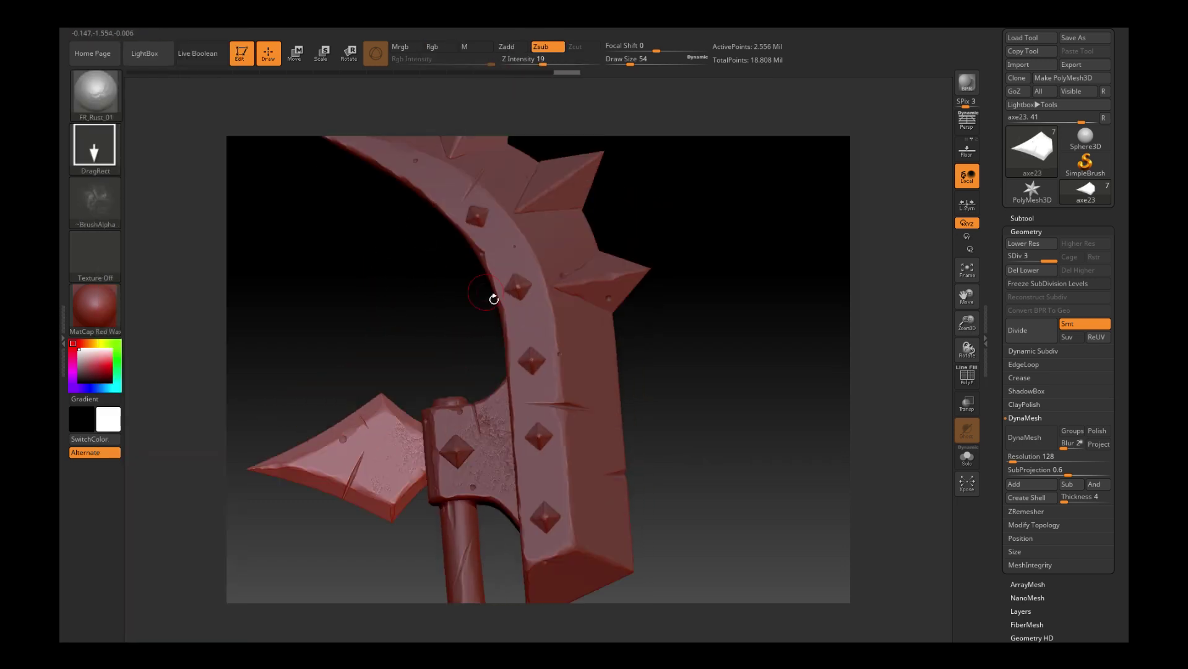
alt+click(491, 297)
drag(706, 212, 450, 357)
key(f)
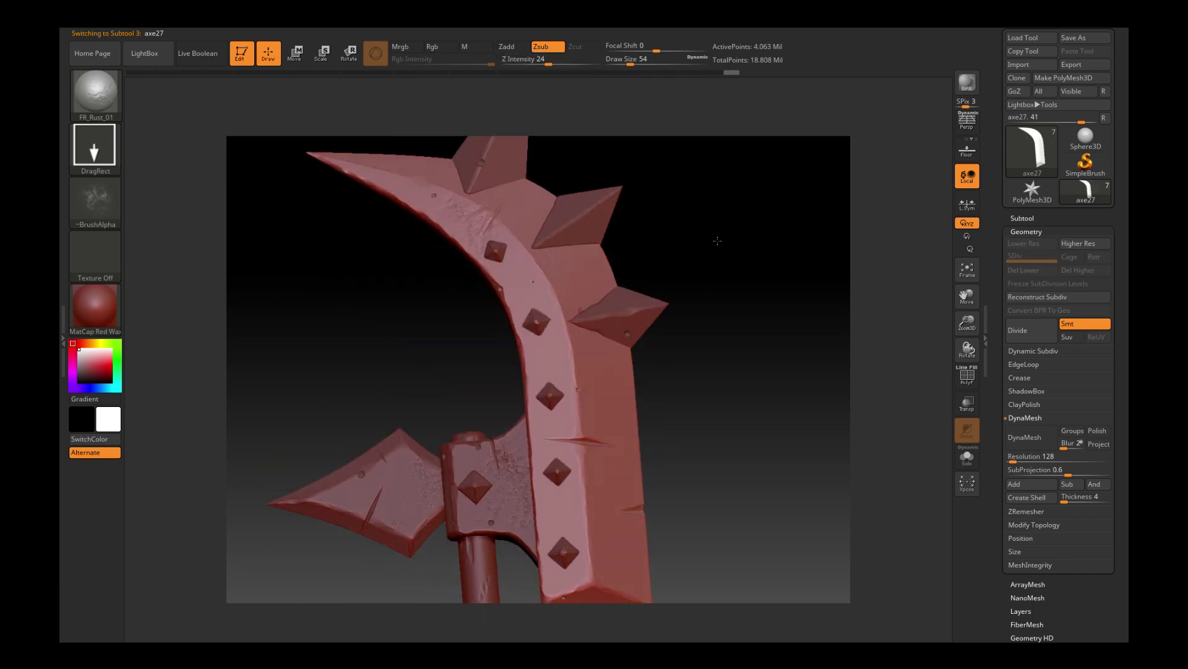
Solo the curved blade to view it edge-on, then show all axe pieces again.
alt+drag(711, 241, 560, 459)
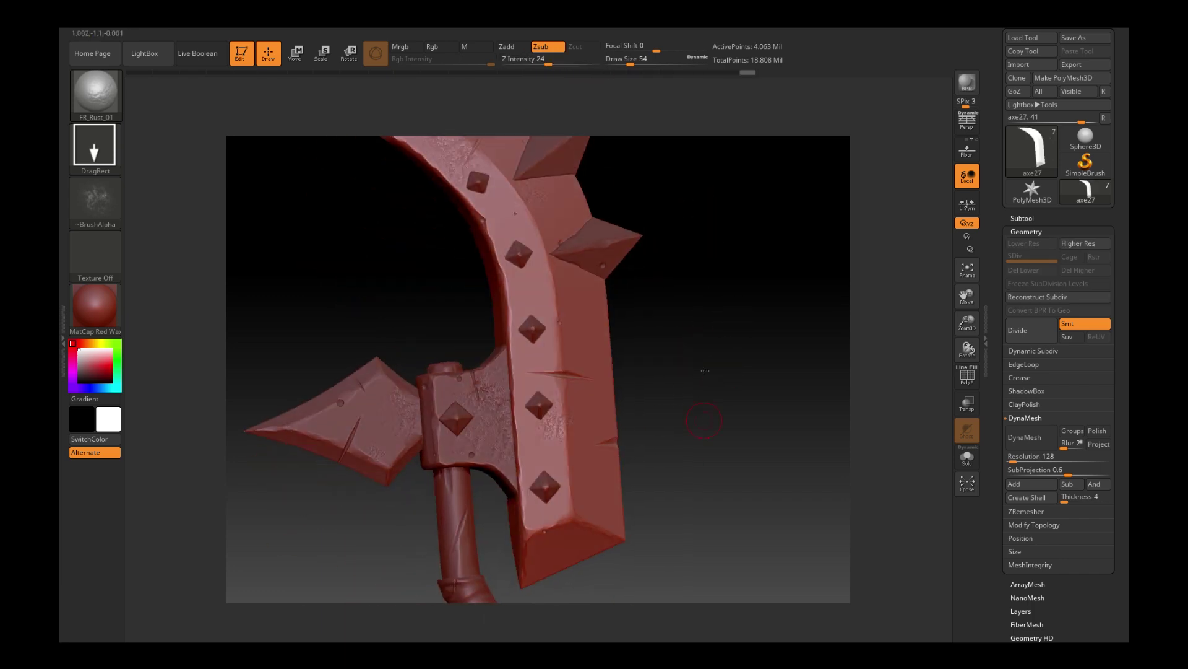
shift+drag(722, 376, 915, 499)
click(967, 457)
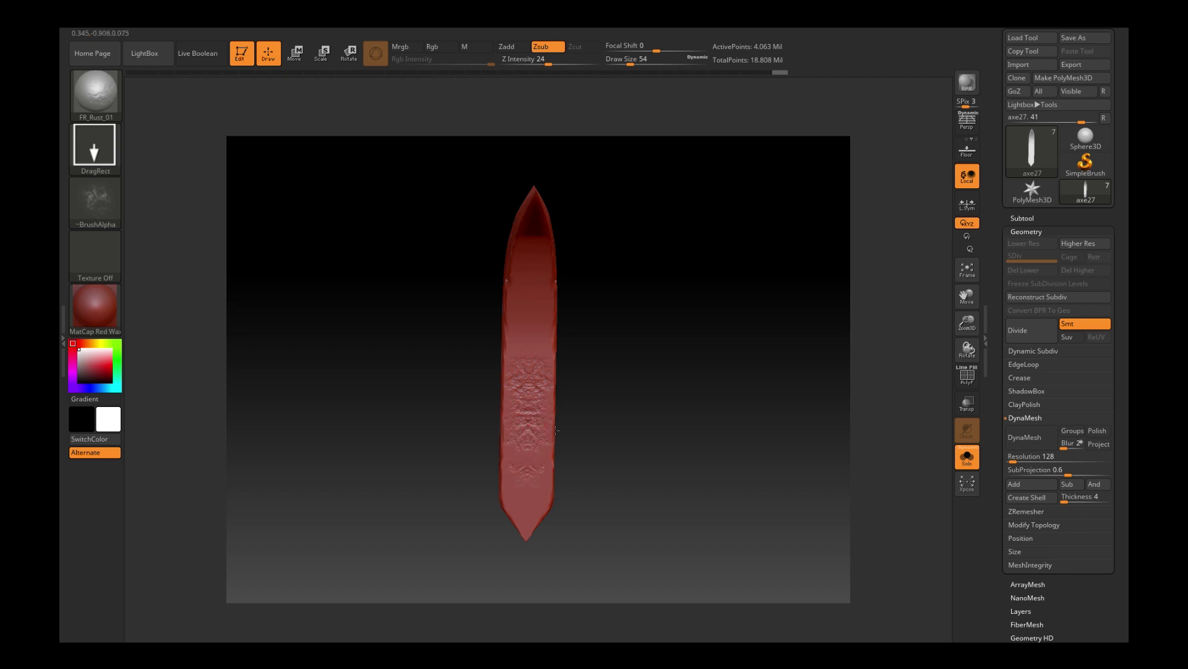
mouse_move(555, 429)
mouse_down()
mouse_move(709, 406)
mouse_move(537, 493)
mouse_up()
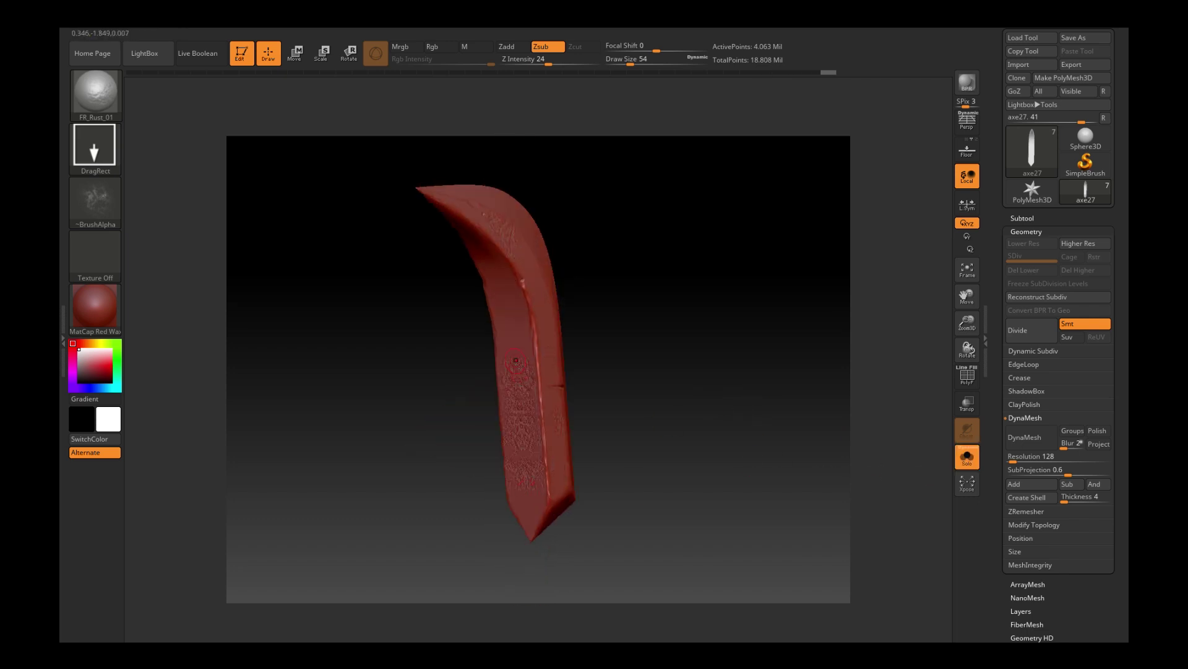
click(975, 460)
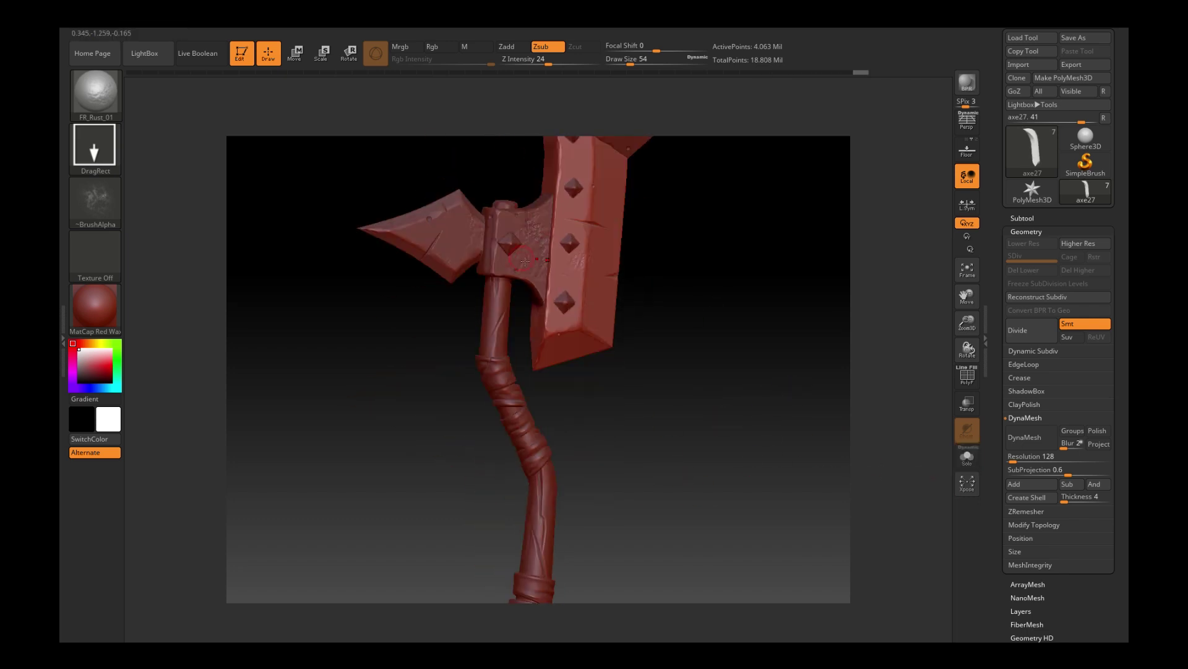
click(95, 93)
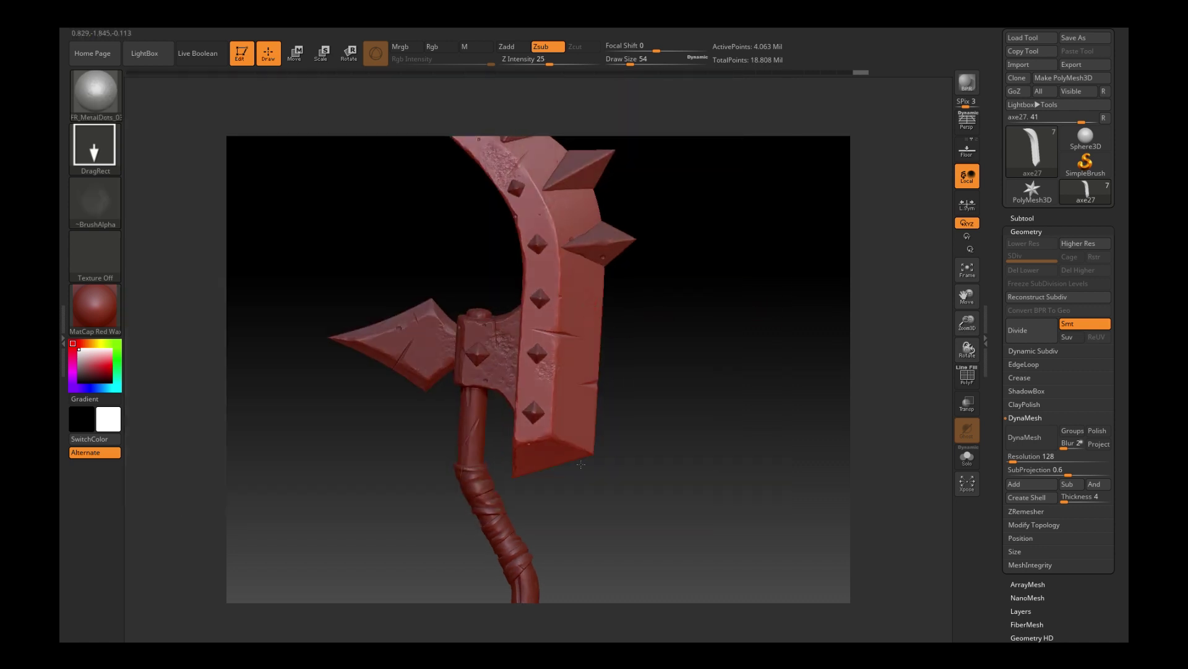
Load the FR_MetalDots_03 brush and reposition the view of the axe head.
click(552, 59)
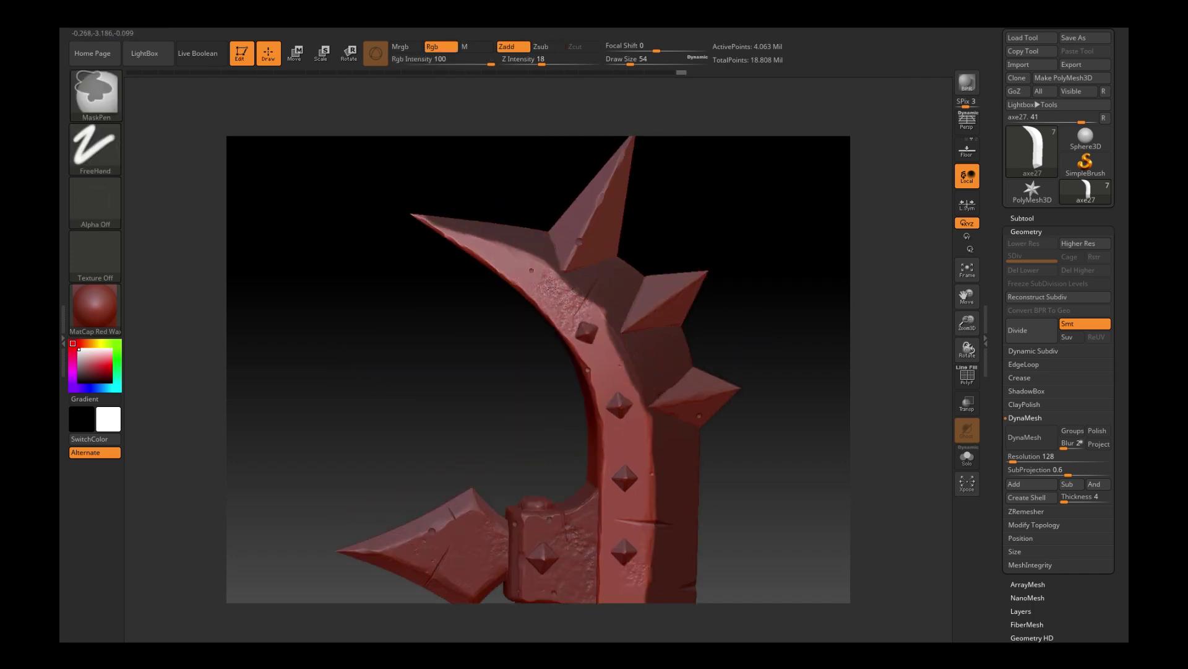
drag(814, 459, 610, 369)
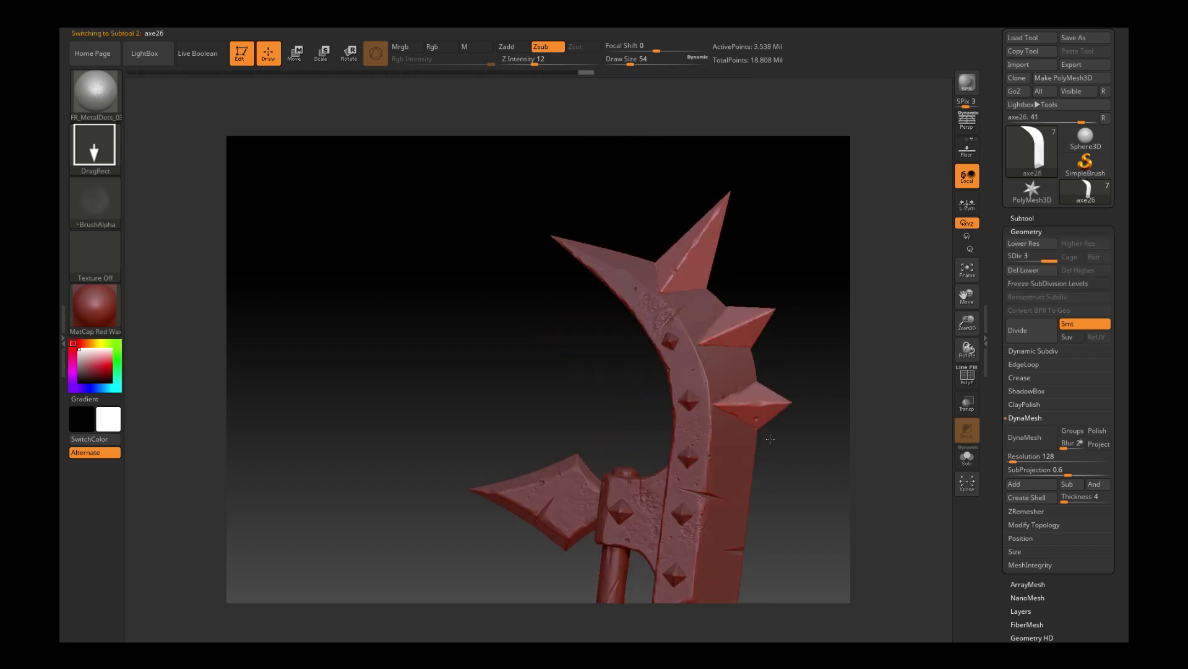
Reload the FR_Rust_01 brush, turn to inspect the wrapped handle, and cycle to another axe piece.
click(109, 91)
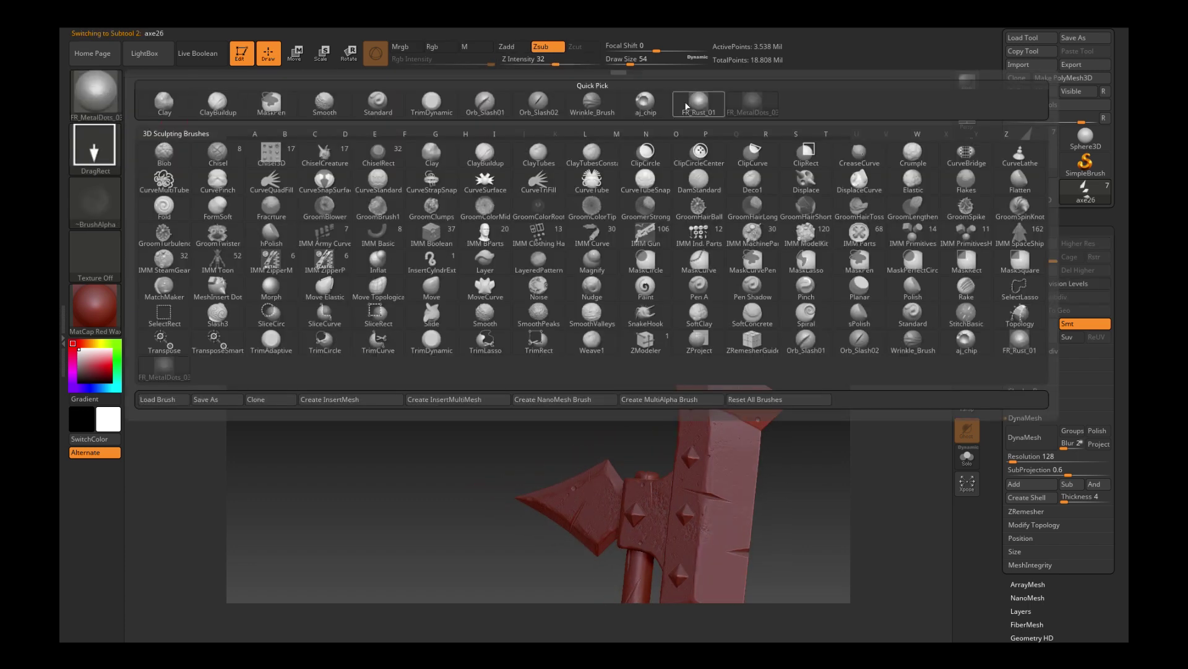
click(698, 103)
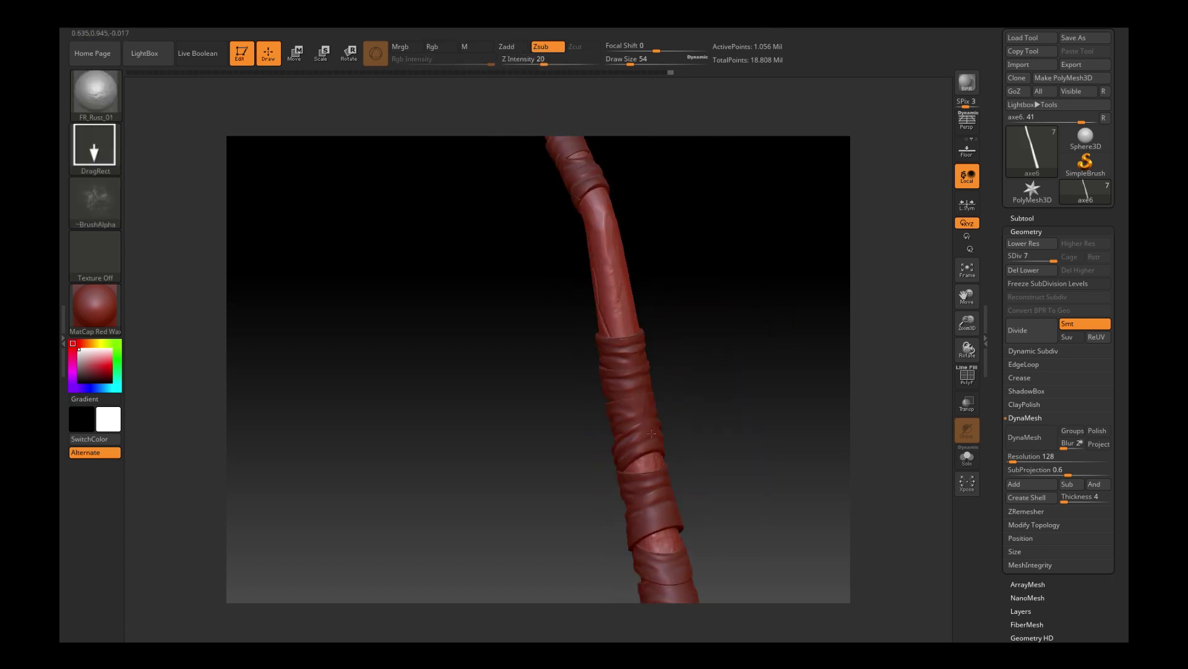
drag(700, 303, 687, 205)
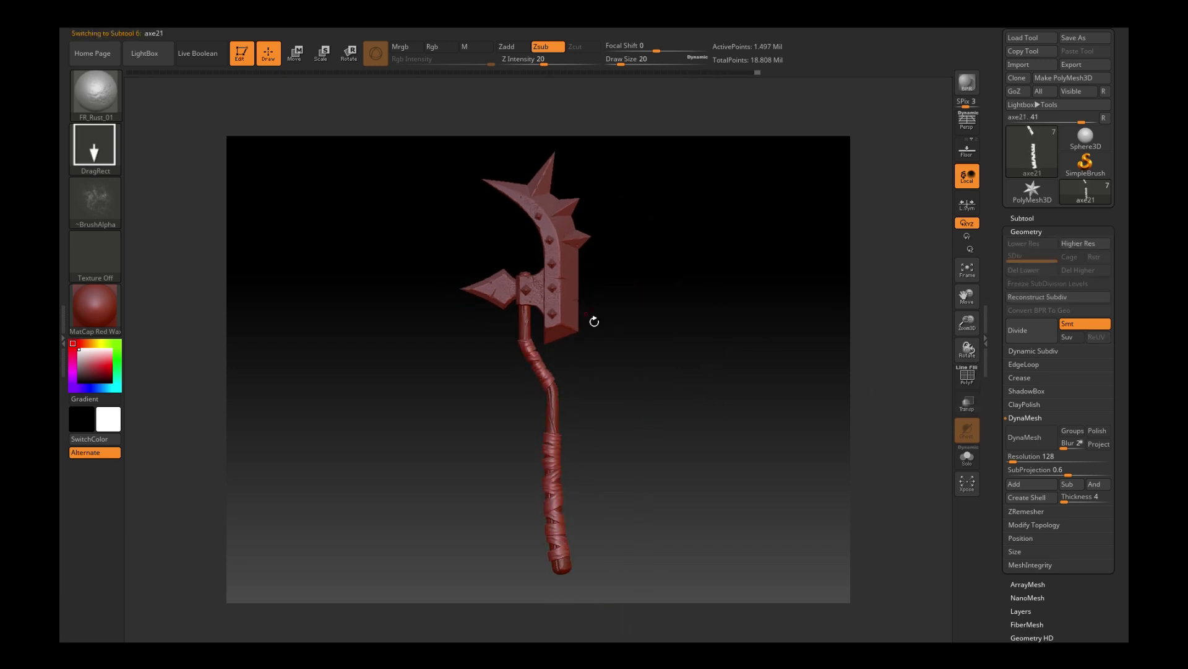
key(Down)
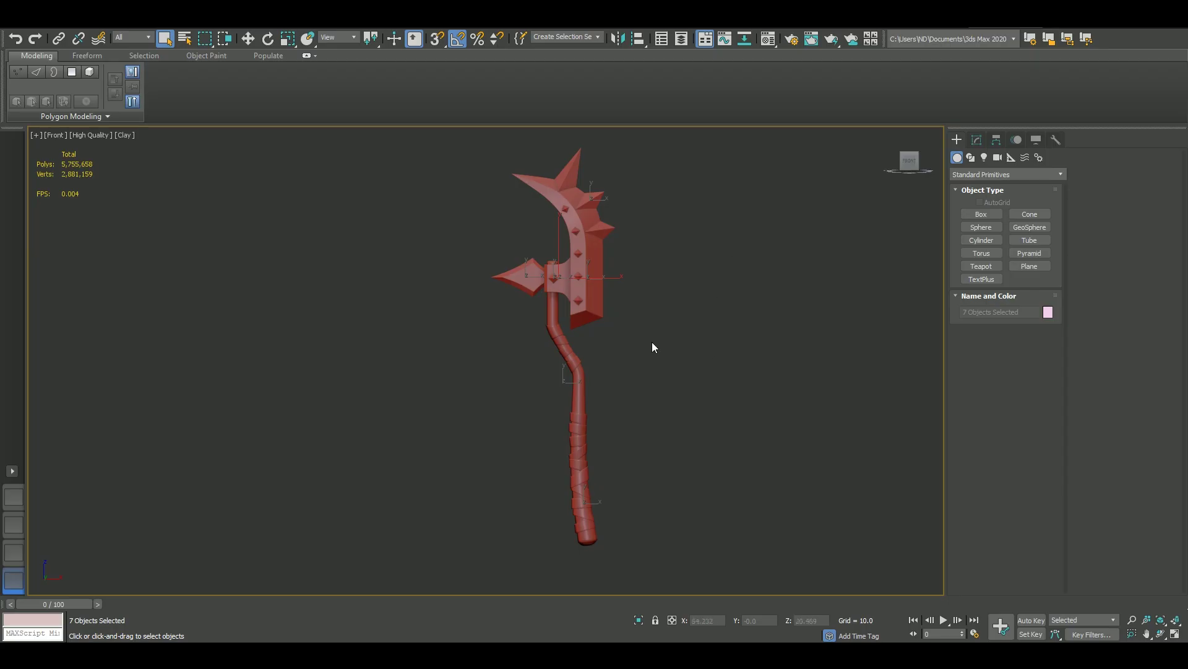
On blade Plane008, delete the extra TurboSmooth and set the remaining TurboSmooth to 1 iteration.
click(592, 260)
key(F4)
scroll(680, 279, up, 5)
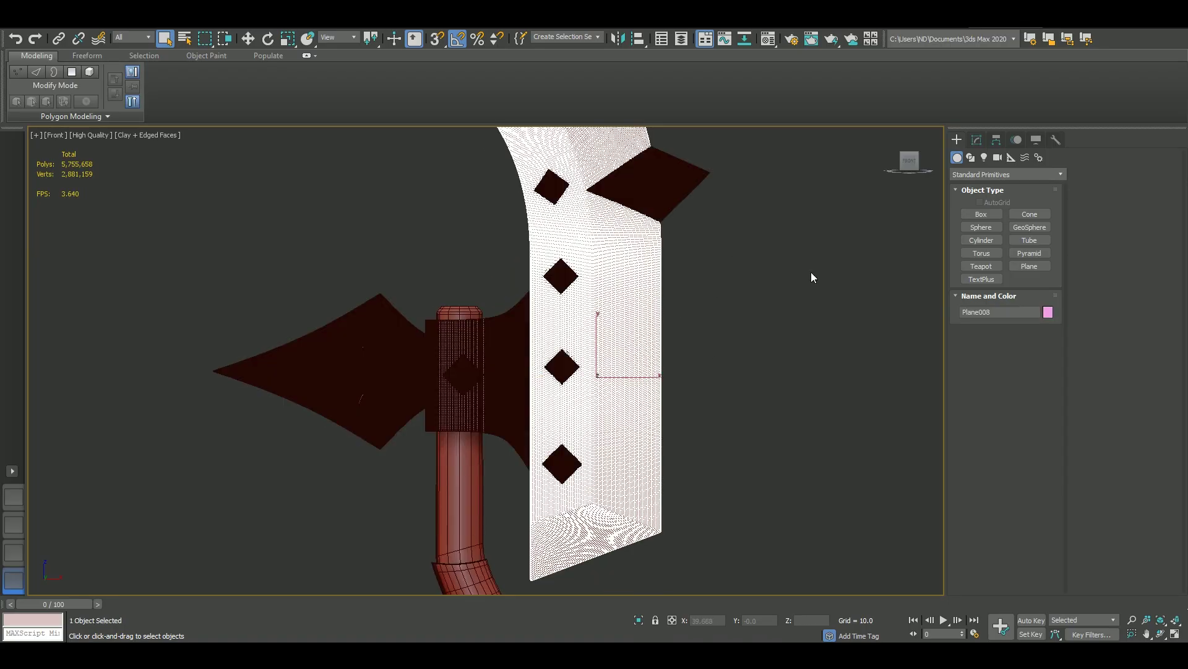
click(977, 140)
right_click(979, 209)
click(991, 214)
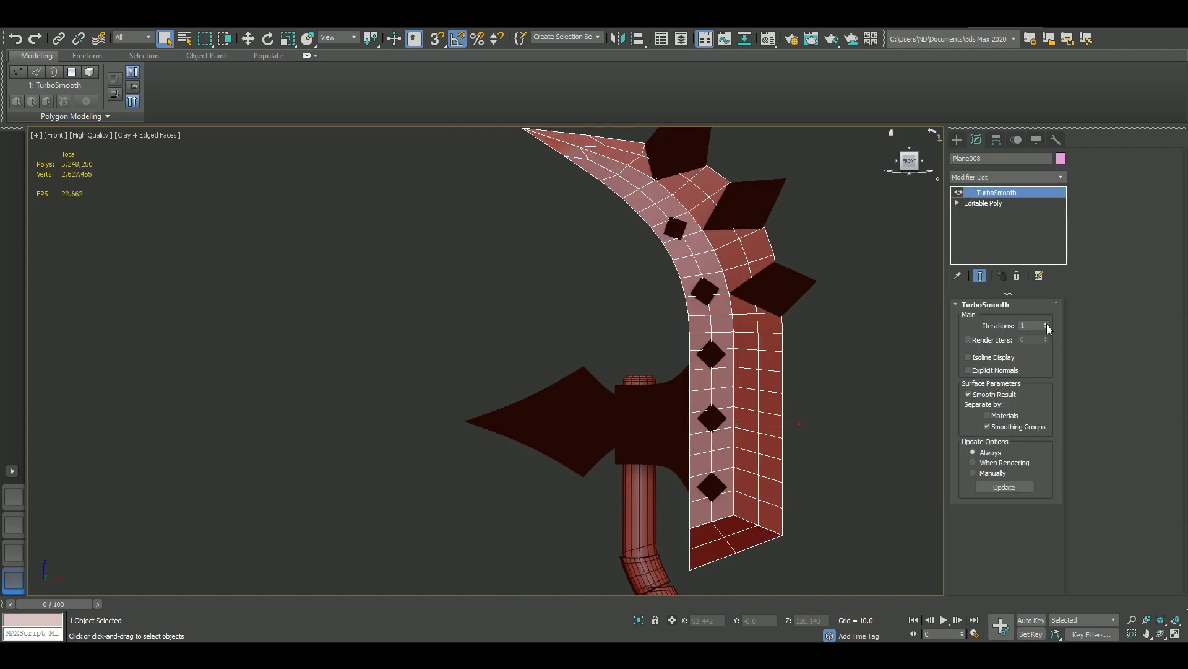
click(1046, 327)
Add an Edit Poly modifier to the blade, loop-select its extra edges and remove them.
middle_drag(787, 292, 808, 321)
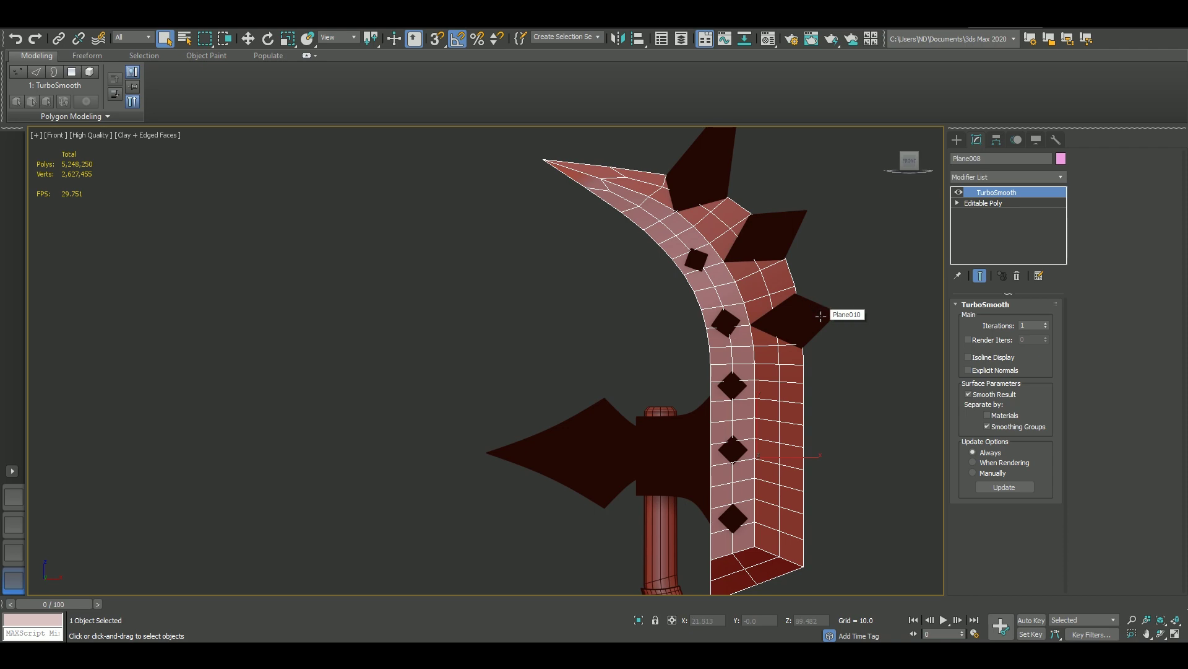
click(1007, 177)
scroll(990, 310, down, 5)
click(984, 225)
middle_drag(785, 400, 813, 282)
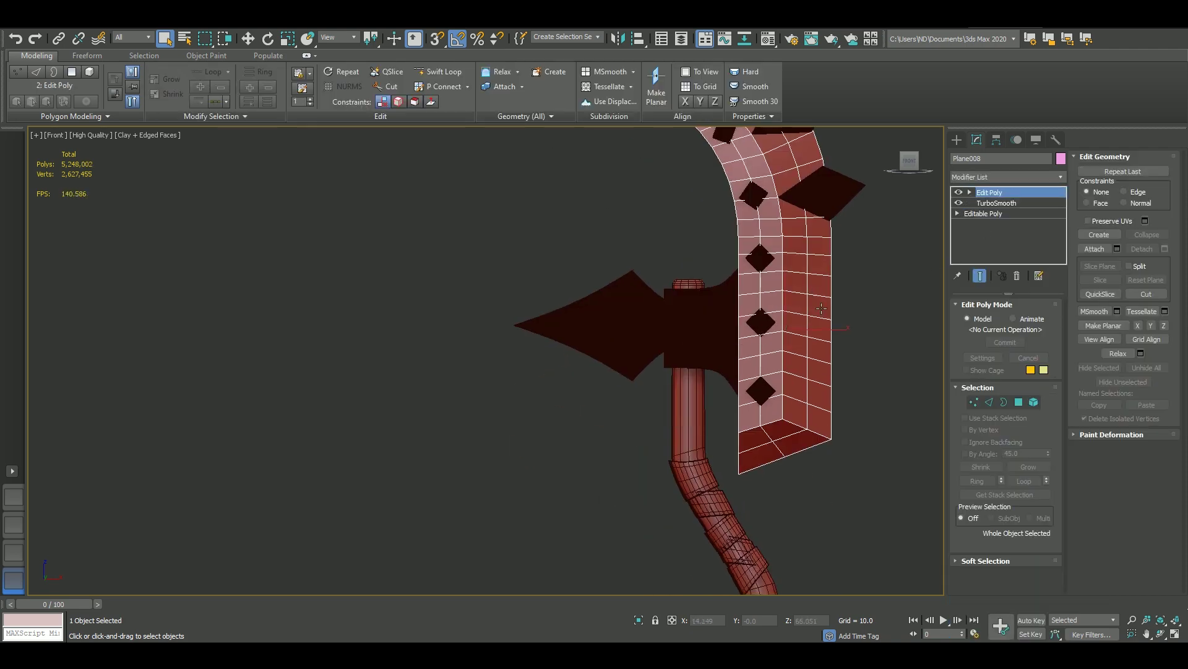
key(2)
double_click(812, 282)
click(1099, 185)
middle_drag(804, 403, 805, 394)
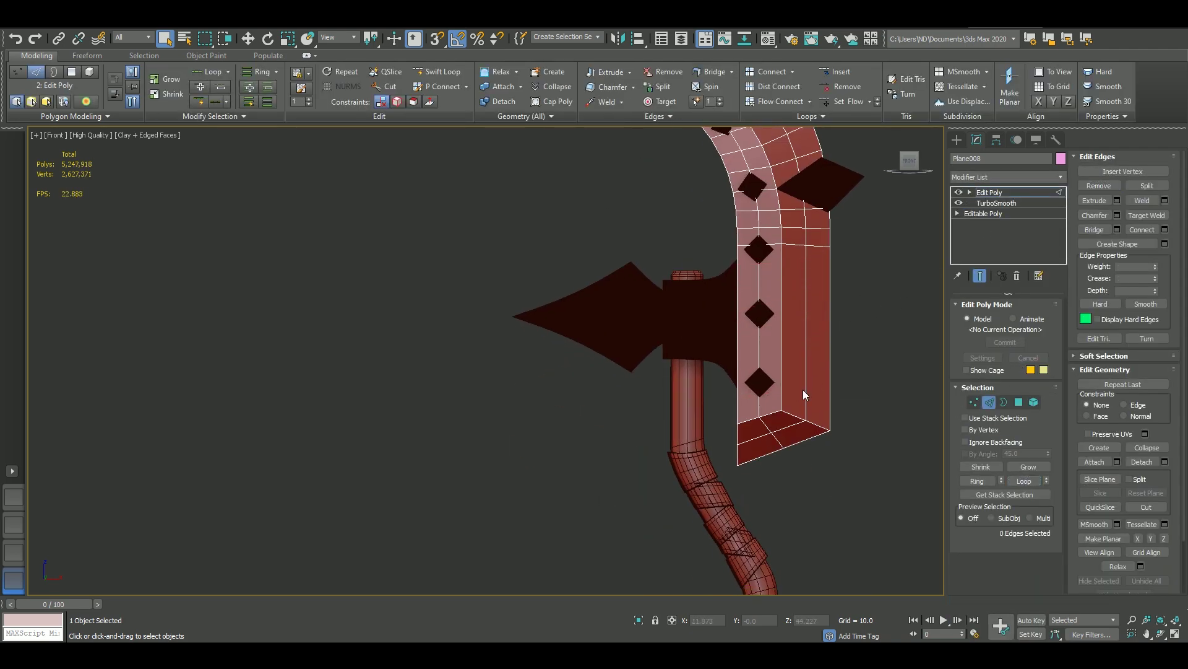
Extend the blade's edge selection into full loops and hide everything except the blade.
click(1025, 481)
alt+middle_drag(743, 371, 726, 413)
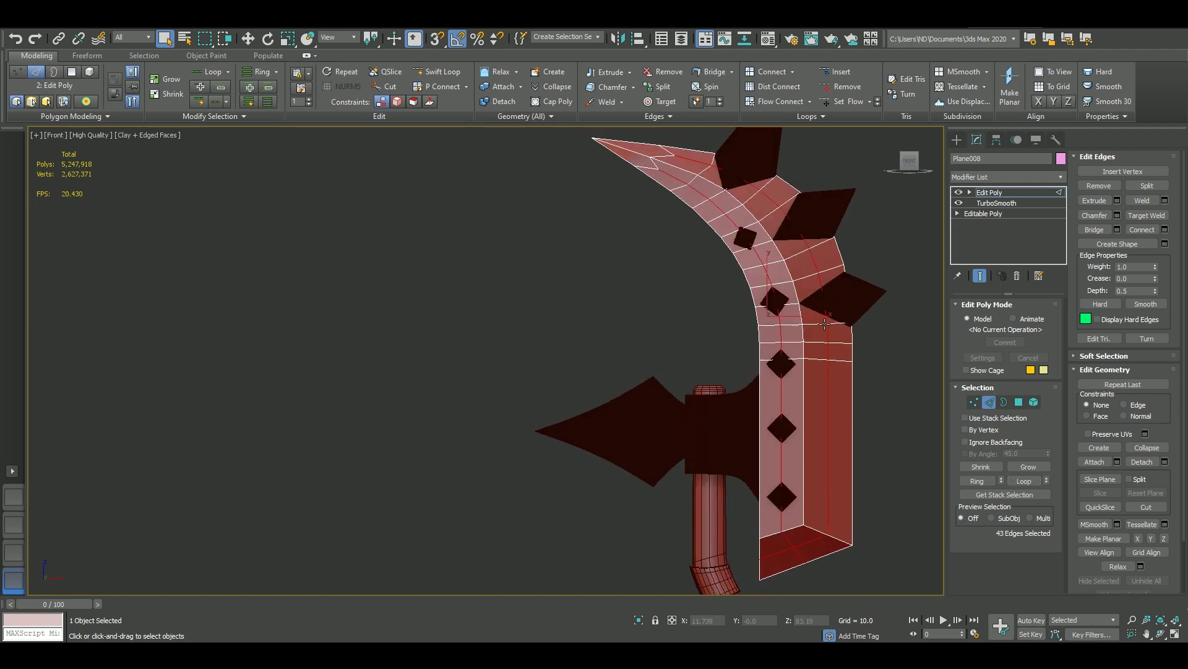
right_click(729, 377)
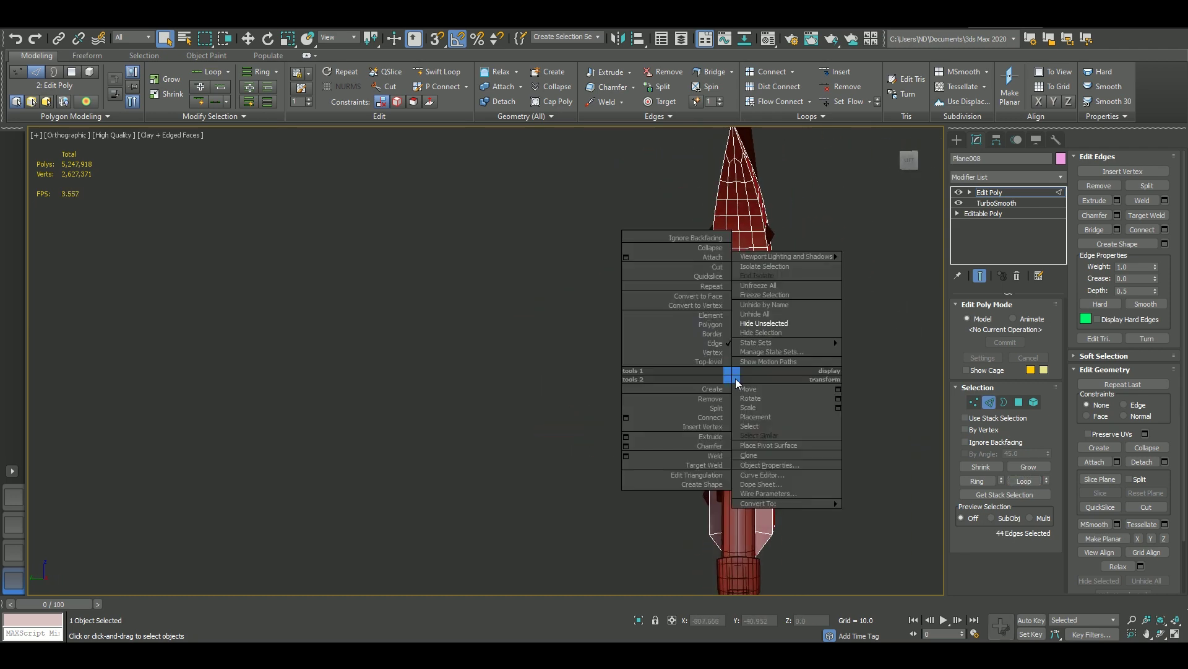
click(805, 344)
key(t)
key(4)
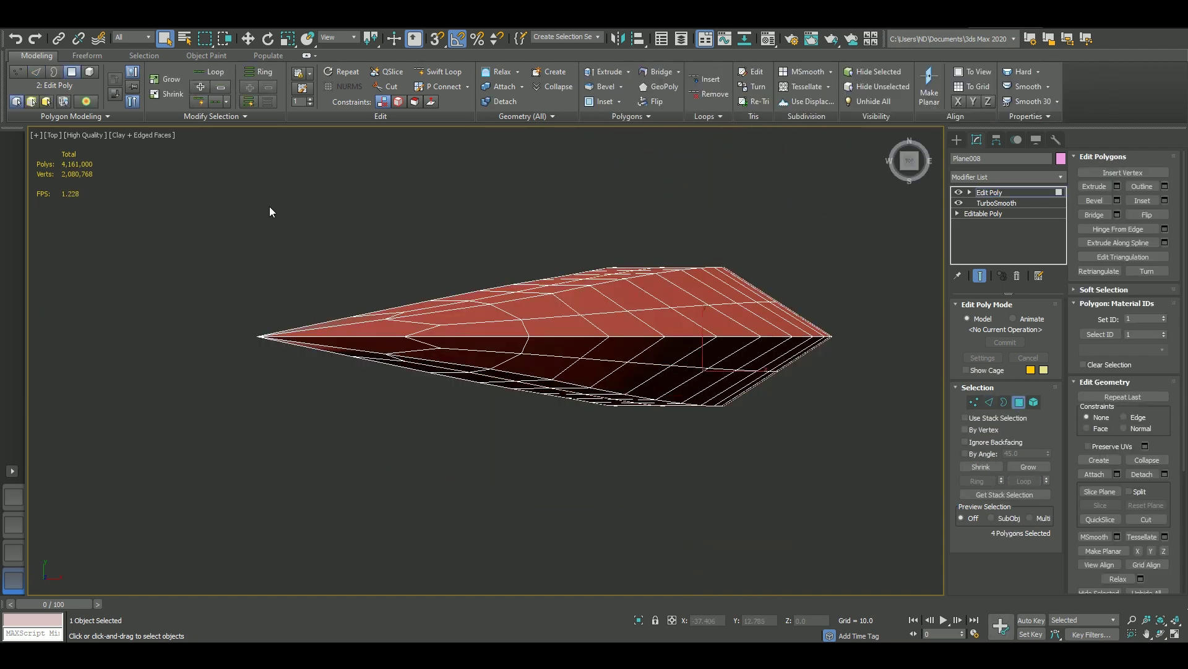
mouse_move(928, 372)
alt+middle_down()
mouse_move(852, 325)
mouse_move(874, 253)
mouse_move(703, 297)
alt+middle_up()
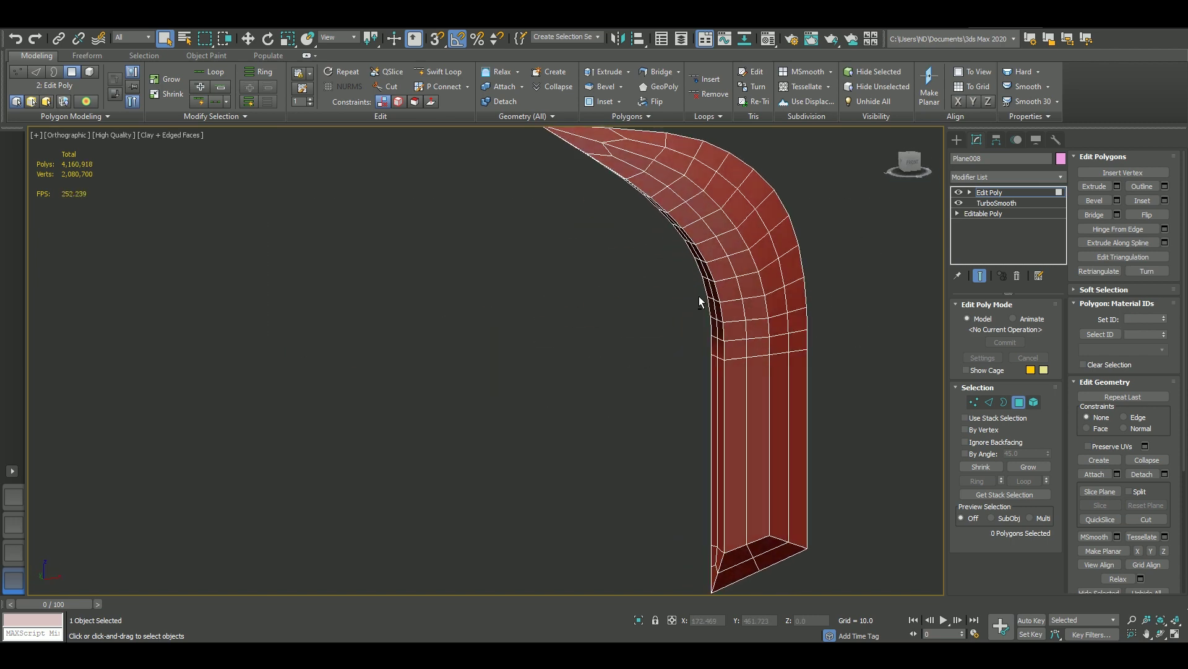
Collapse the blade's stack to Editable Poly and remove the selected edge loops.
right_click(980, 192)
click(989, 305)
middle_drag(724, 235, 751, 256)
scroll(676, 221, up, 5)
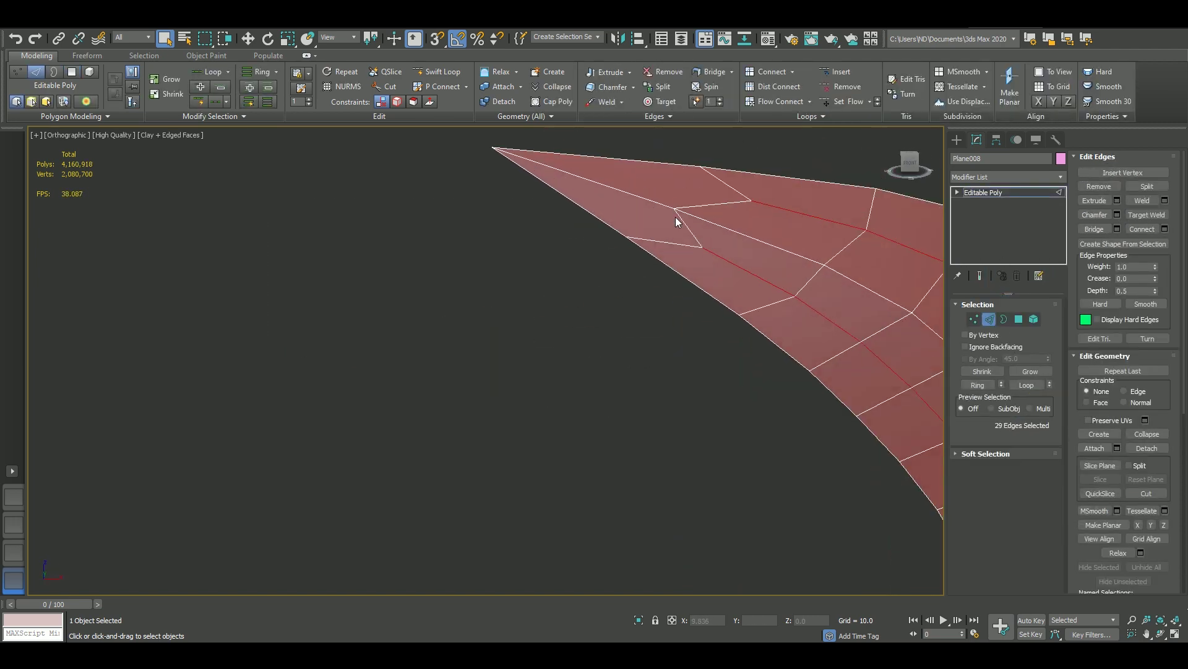
key(ctrl+BackSpace)
scroll(724, 371, down, 5)
alt+middle_drag(774, 372, 724, 403)
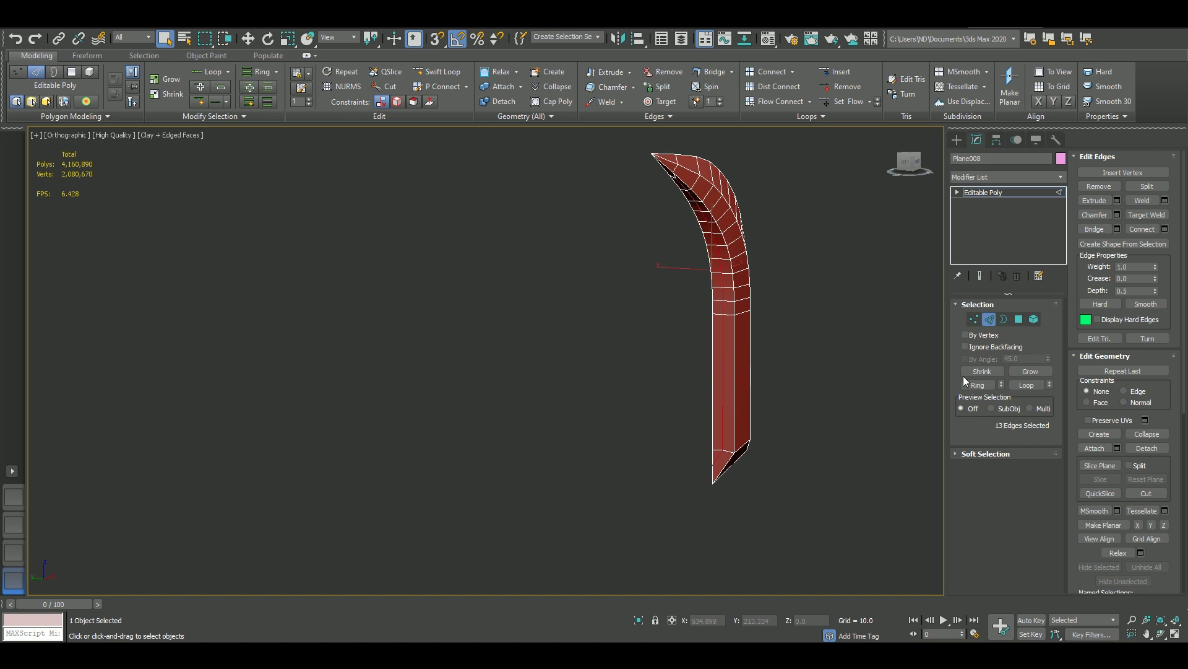
key(ctrl+BackSpace)
Exit edge editing on the blade and isolate it to check its thickness.
key(f)
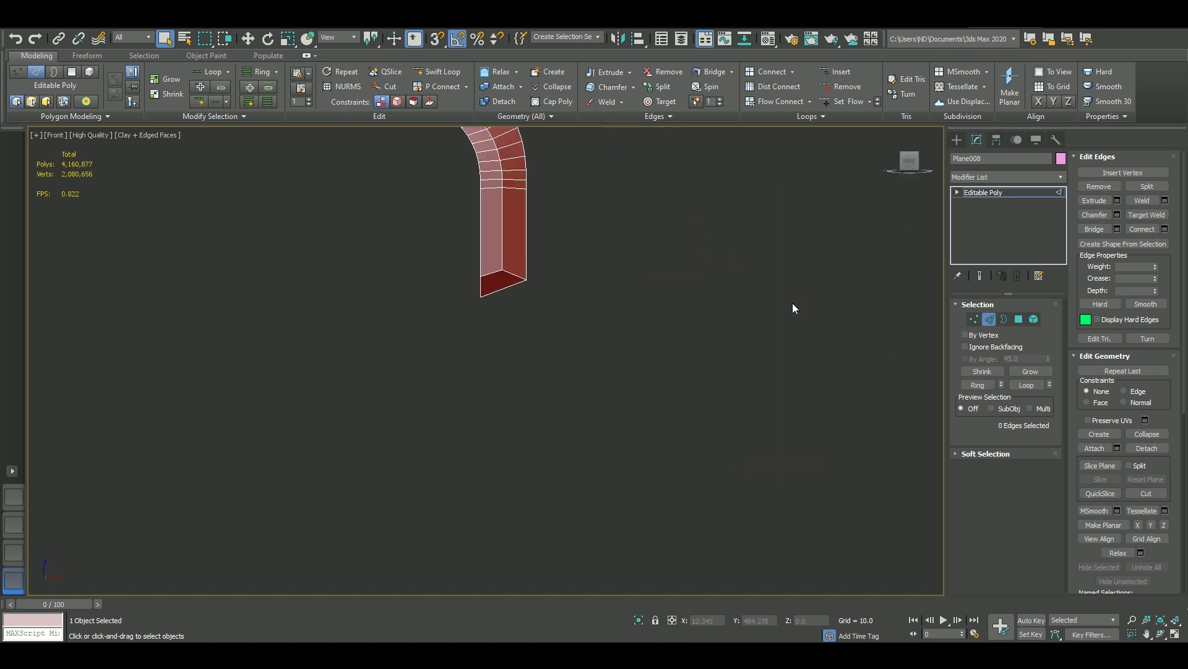
scroll(605, 257, up, 5)
scroll(723, 307, down, 2)
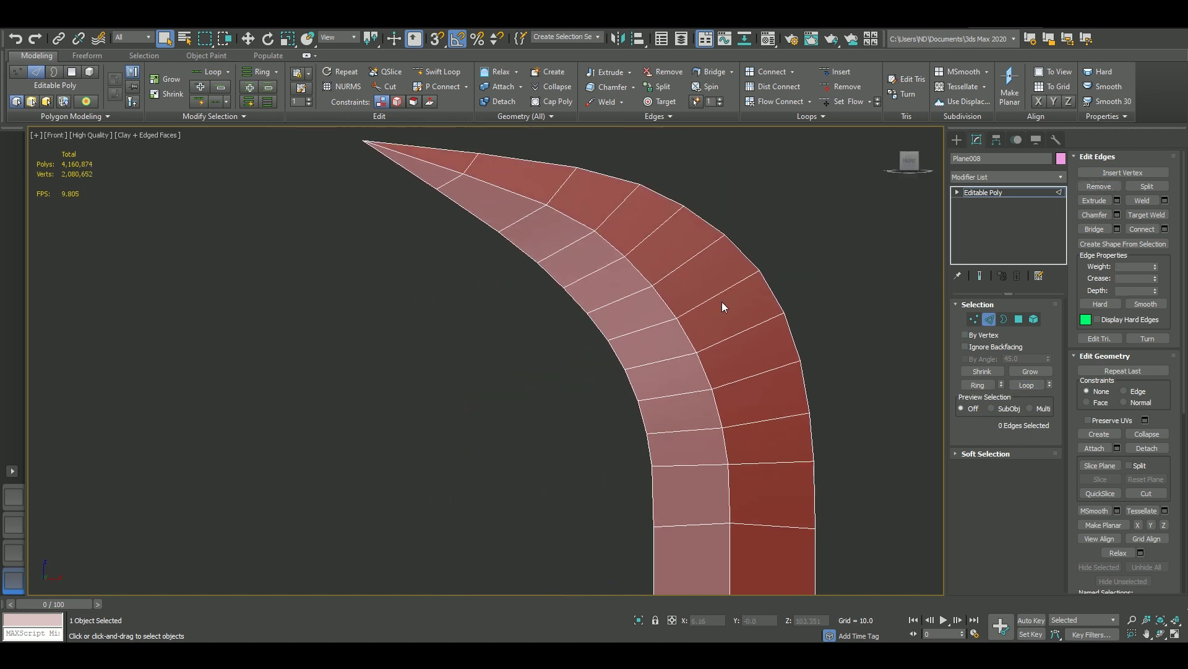
click(989, 318)
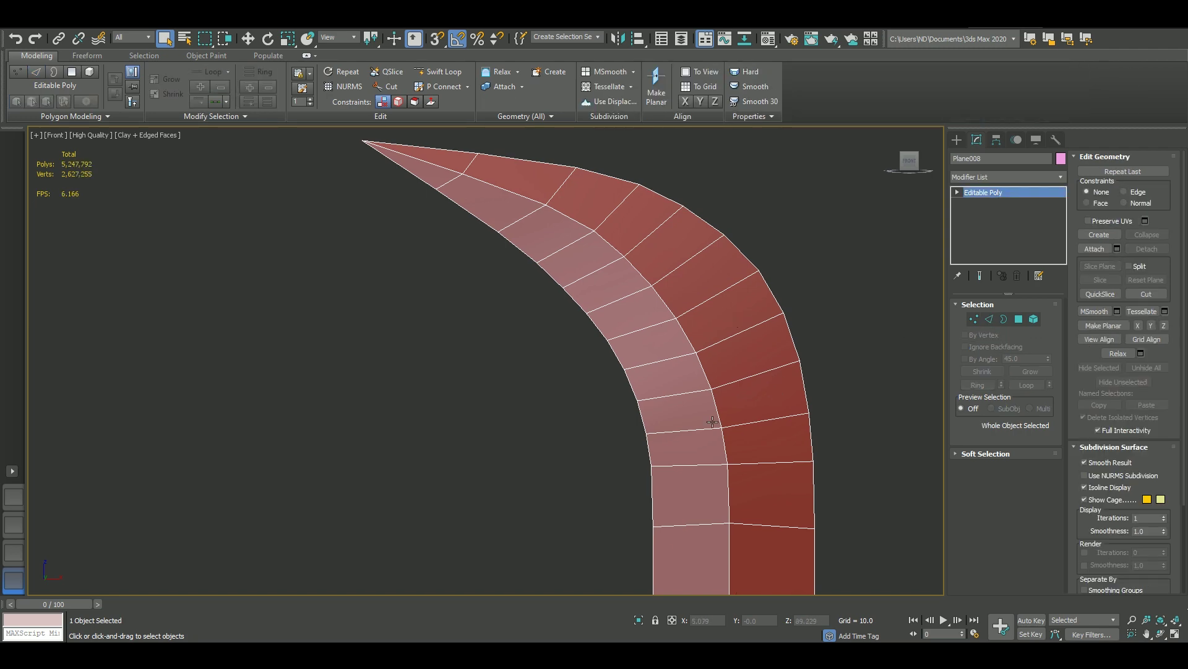
mouse_move(692, 465)
alt+middle_down()
mouse_move(642, 411)
mouse_move(748, 398)
mouse_move(733, 355)
alt+middle_up()
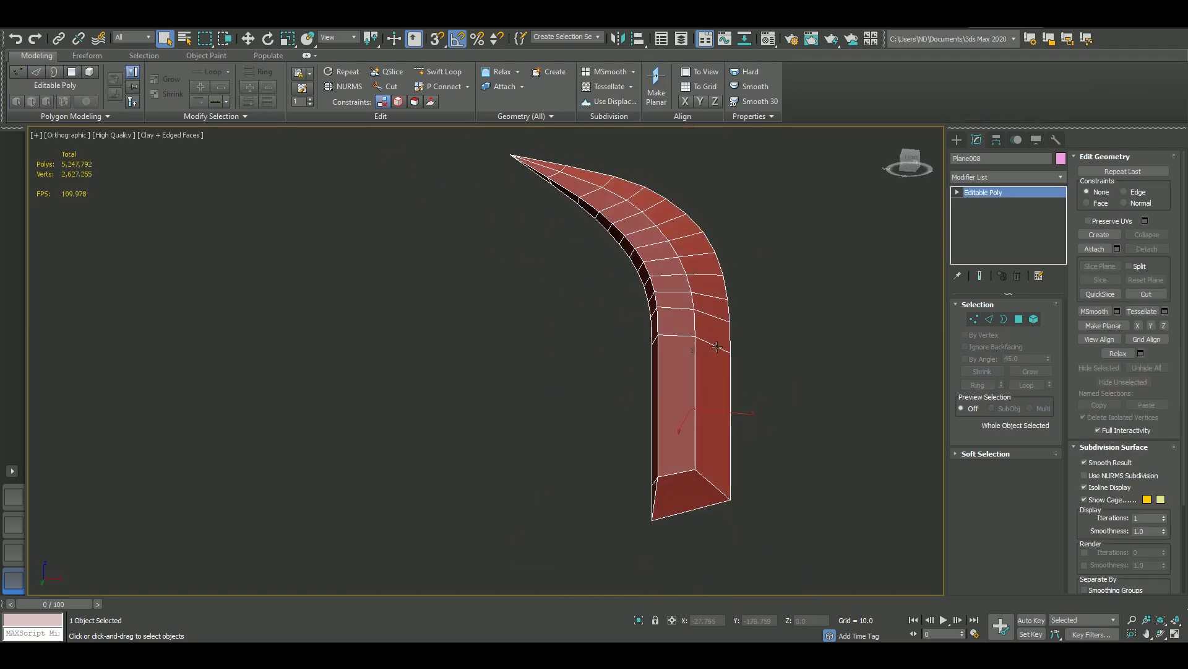
right_click(734, 356)
click(753, 306)
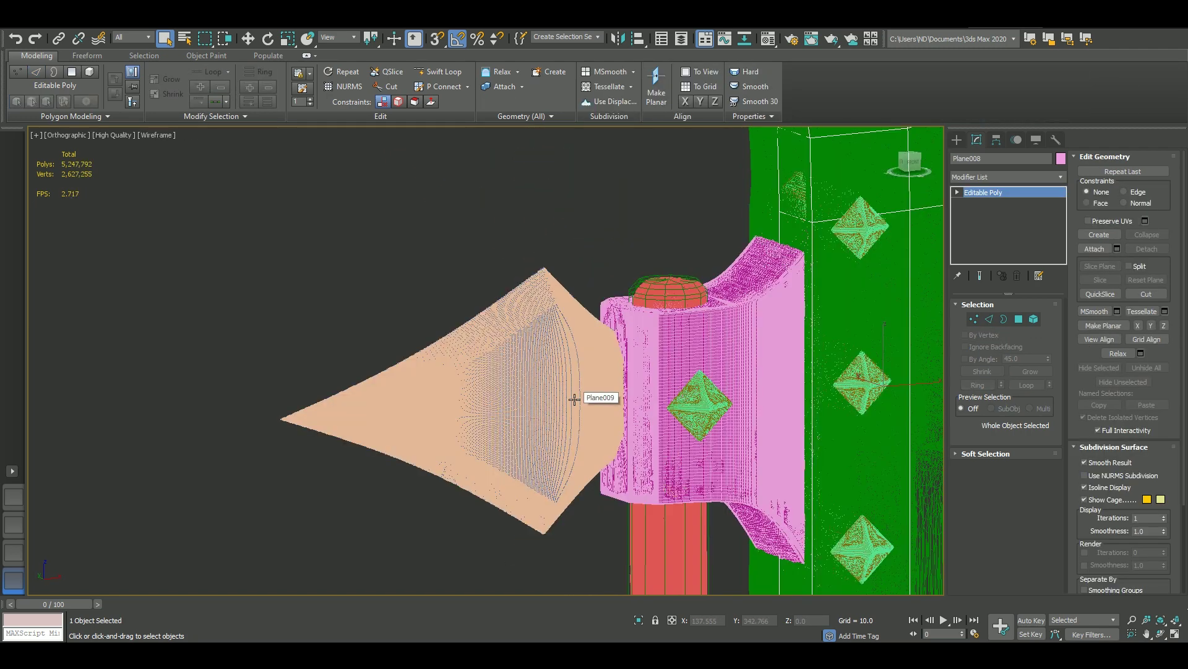
Unhide the shaft and the rest of the axe geometry, with edge display off.
key(ctrl+a)
right_click(711, 285)
click(714, 301)
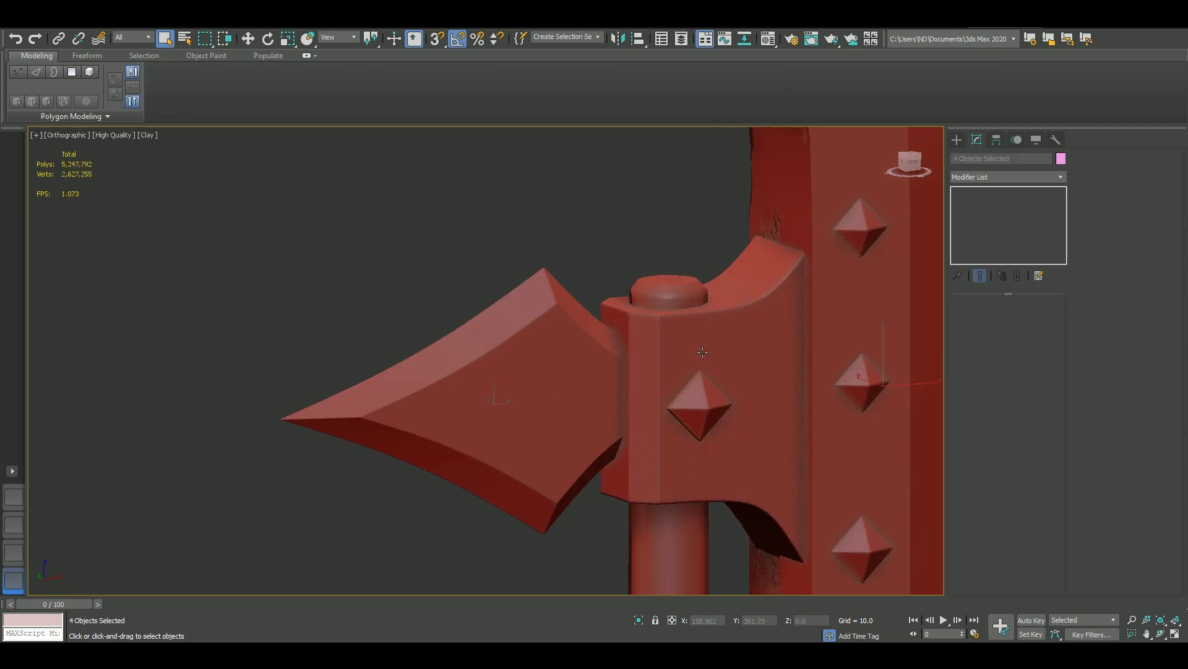
key(F4)
right_click(715, 300)
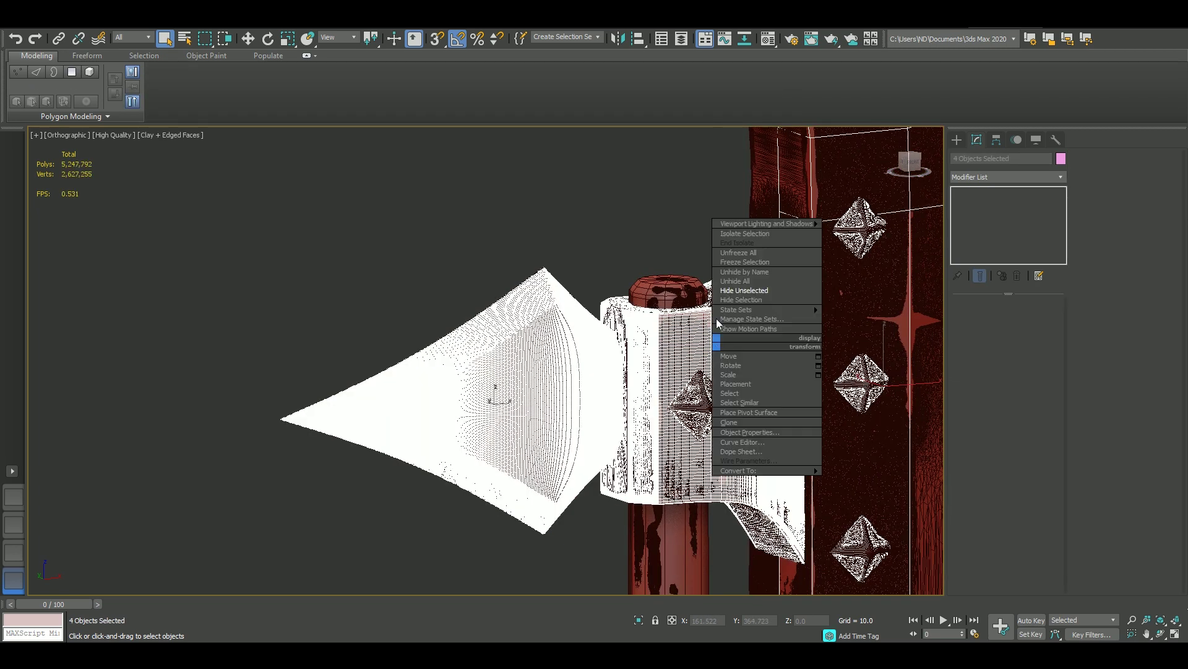
click(720, 292)
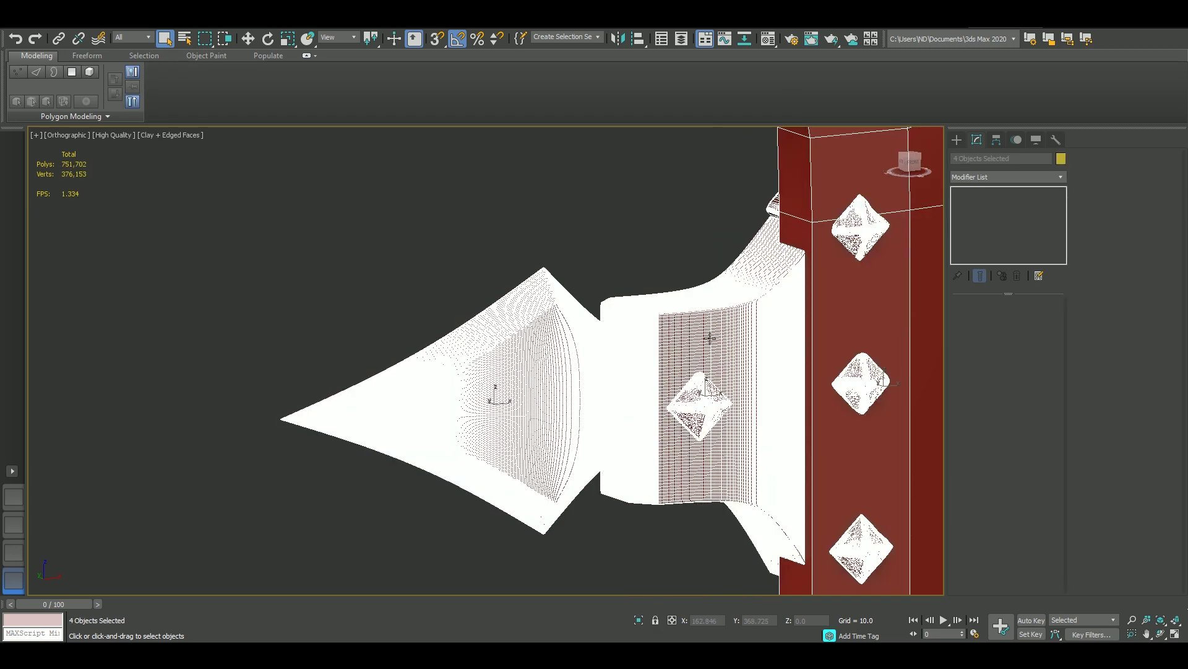
key(F4)
Delete the TurboSmooth modifier from the hub piece.
right_click(977, 196)
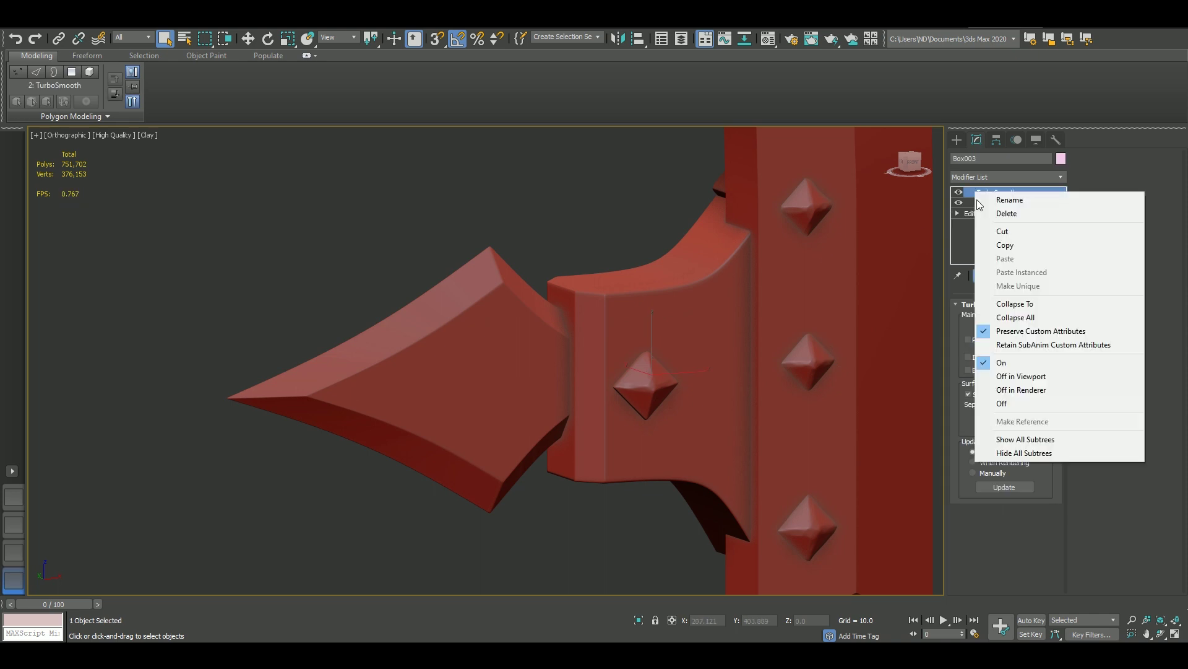
right_click(1005, 195)
click(1019, 214)
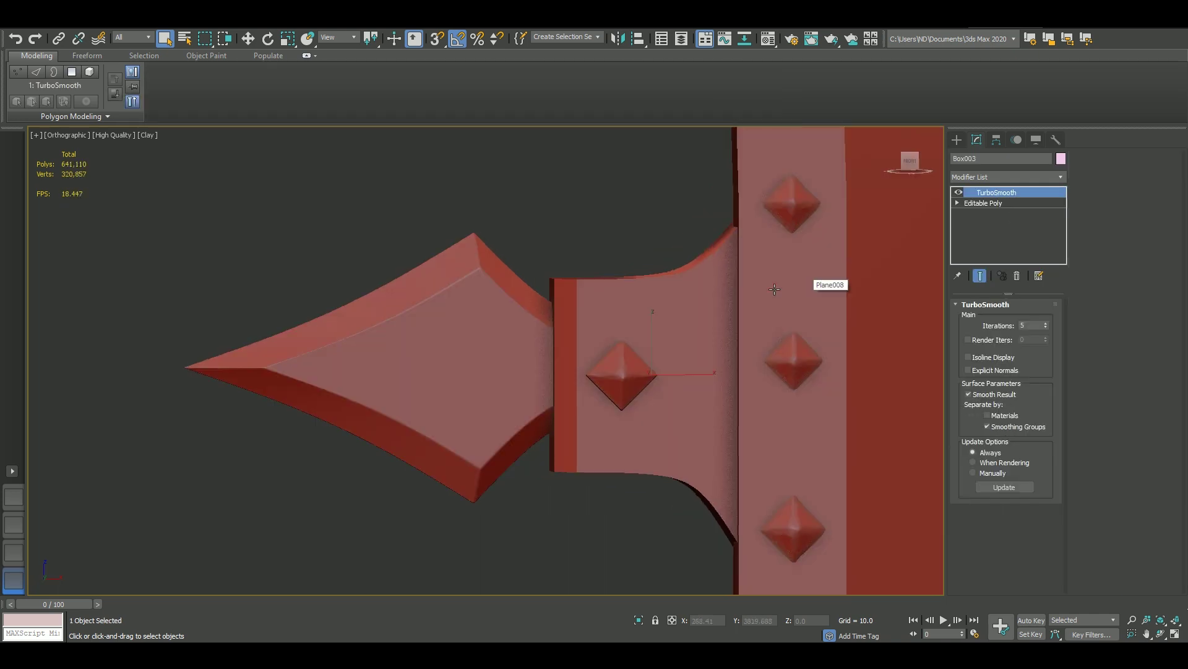
right_click(978, 192)
click(994, 212)
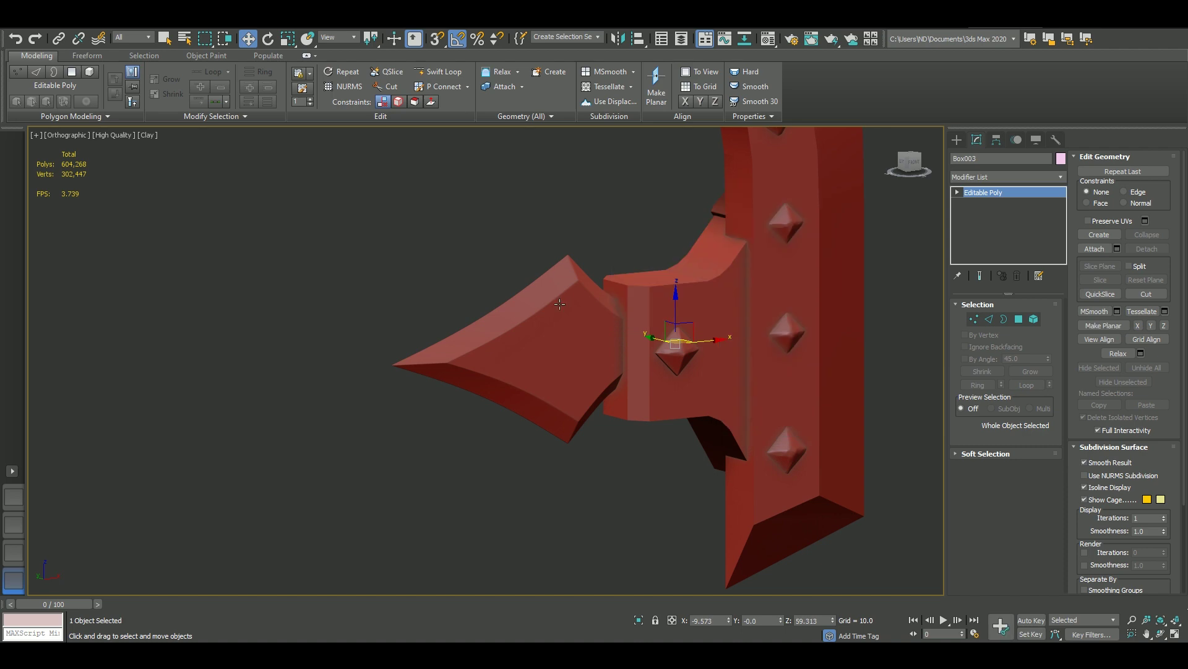
Delete the TurboSmooth from the side spike and clear its polygon selection.
right_click(992, 194)
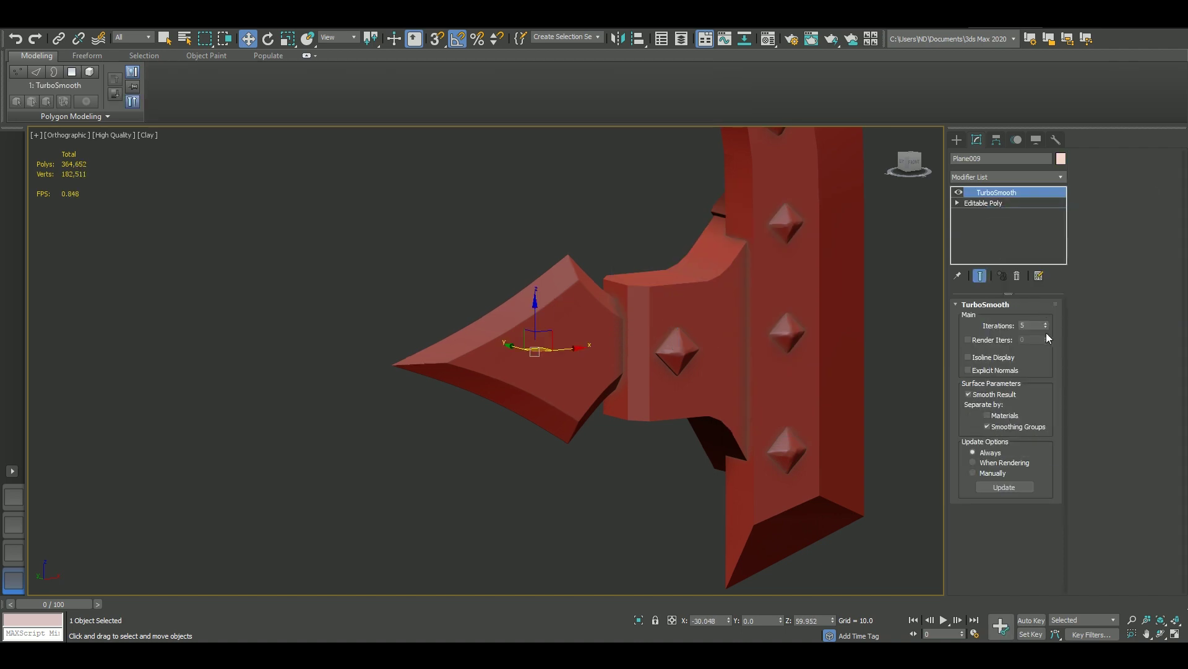
right_click(989, 193)
click(1002, 207)
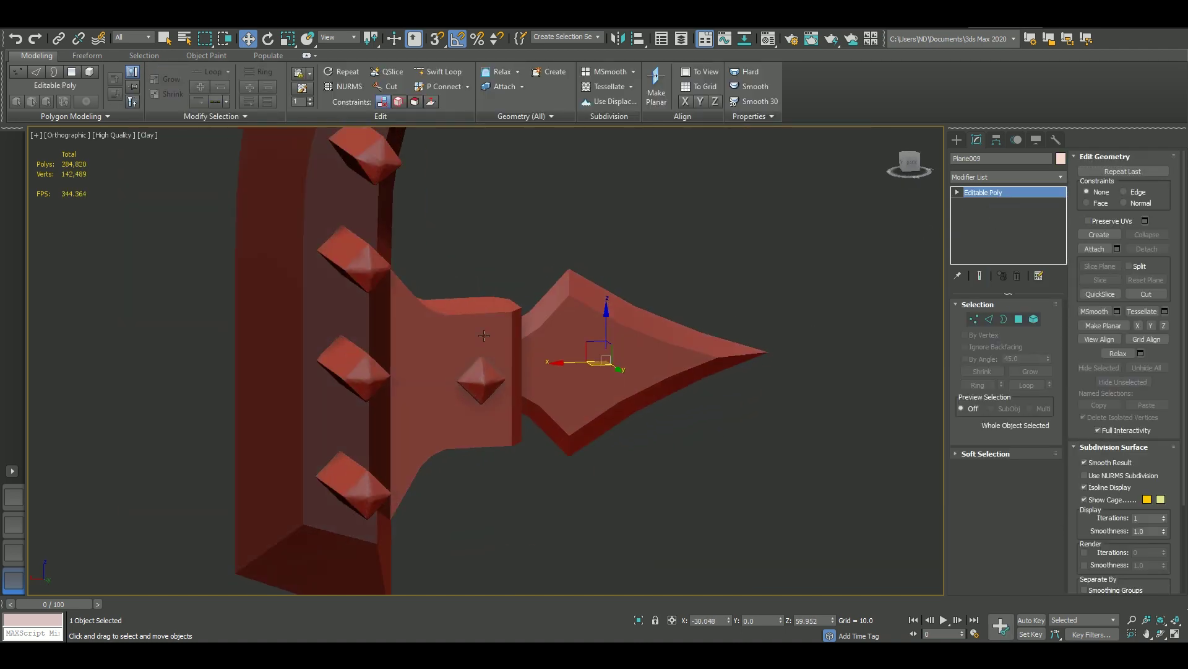
click(1019, 318)
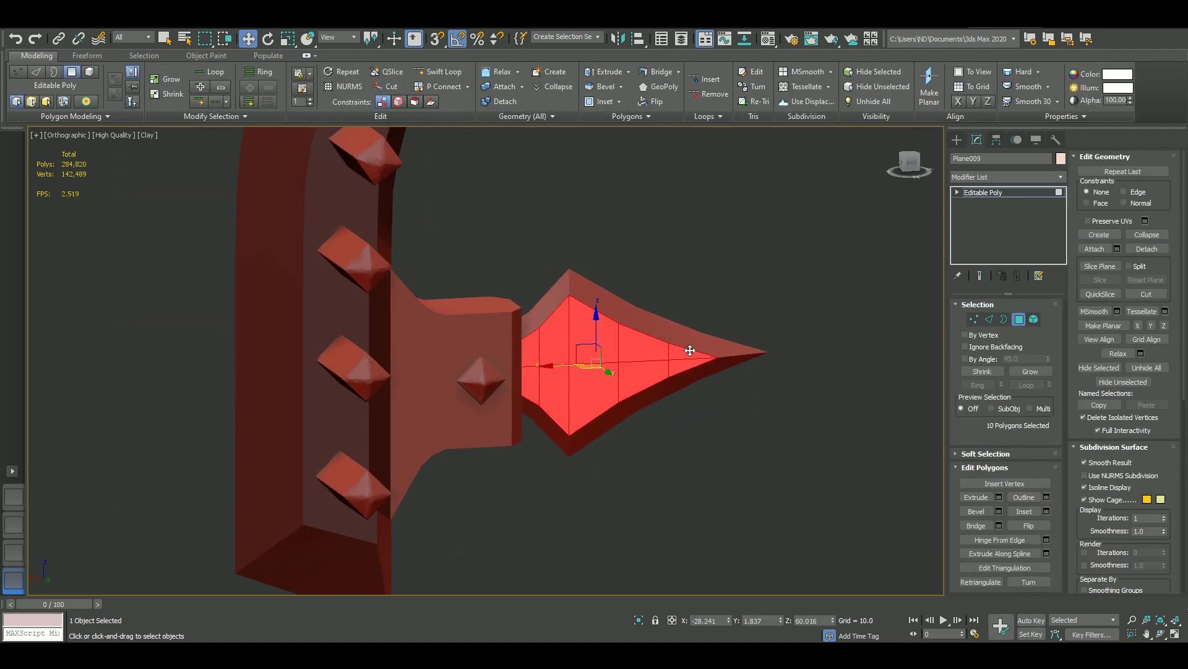
key(ctrl+d)
In wireframe, select edges on the hub block and Connect them.
mouse_move(619, 345)
alt+middle_down()
mouse_move(751, 353)
mouse_move(597, 344)
alt+middle_up()
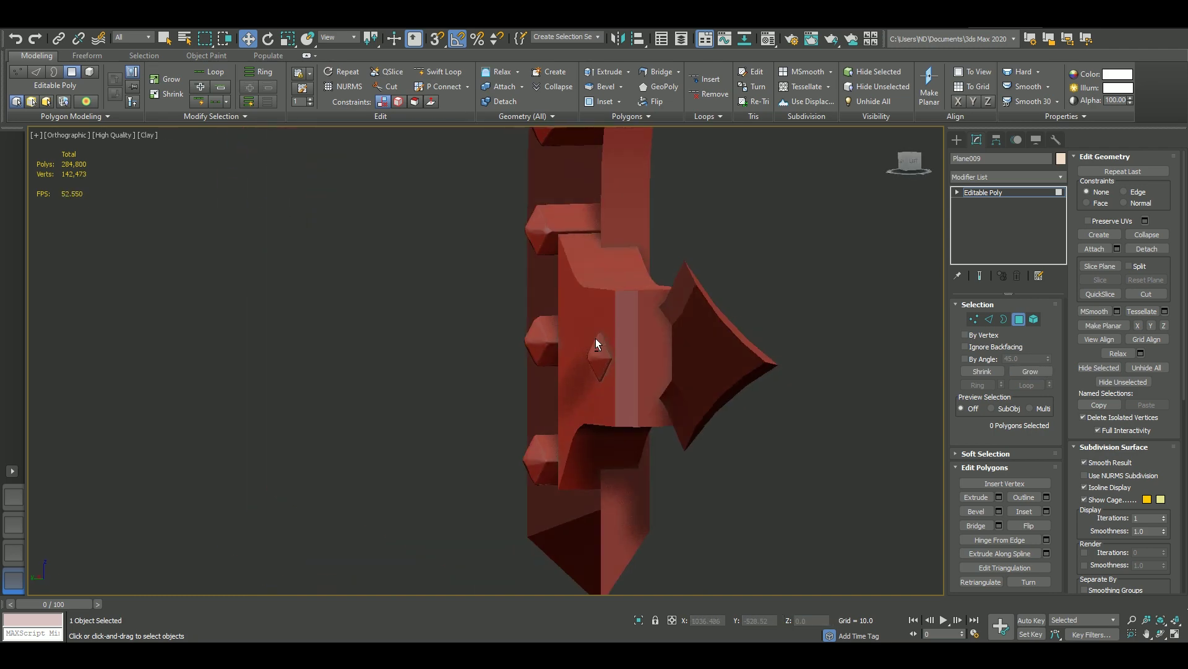
key(f)
key(F3)
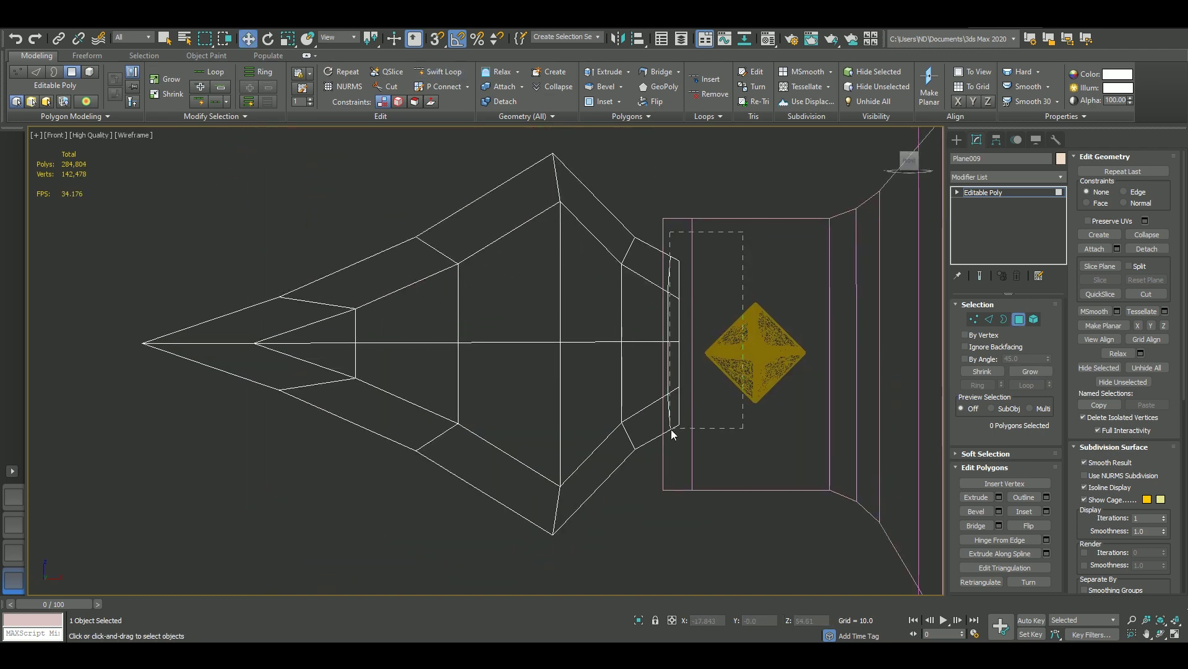
click(801, 344)
key(t)
scroll(721, 279, up, 3)
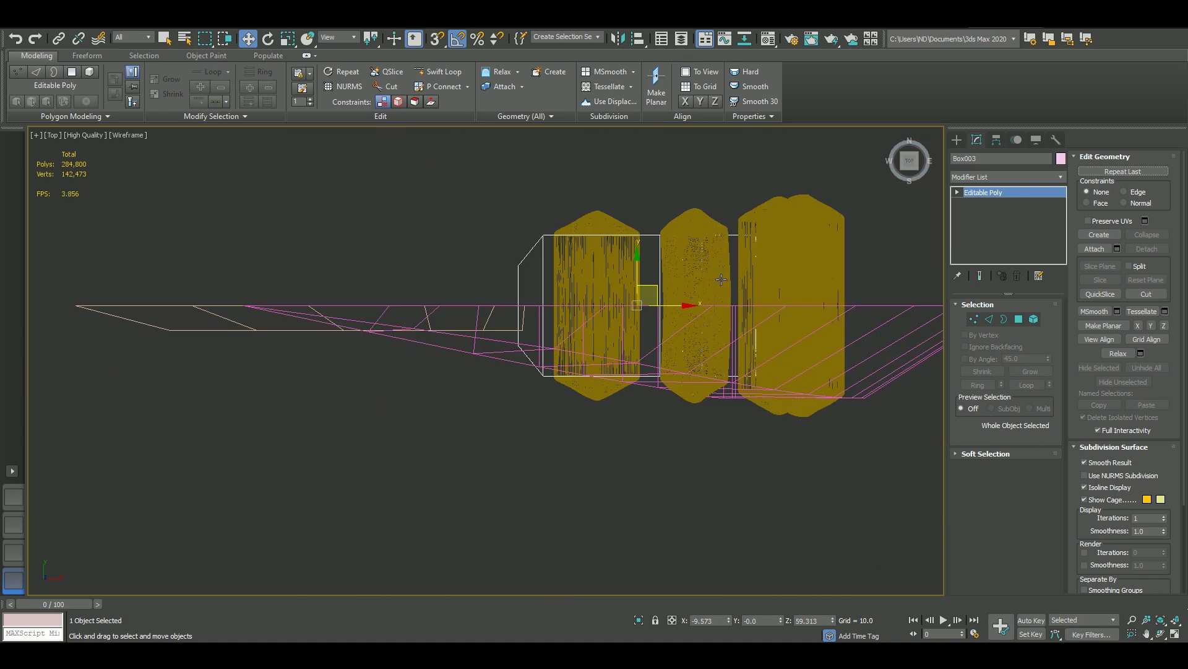
click(1019, 319)
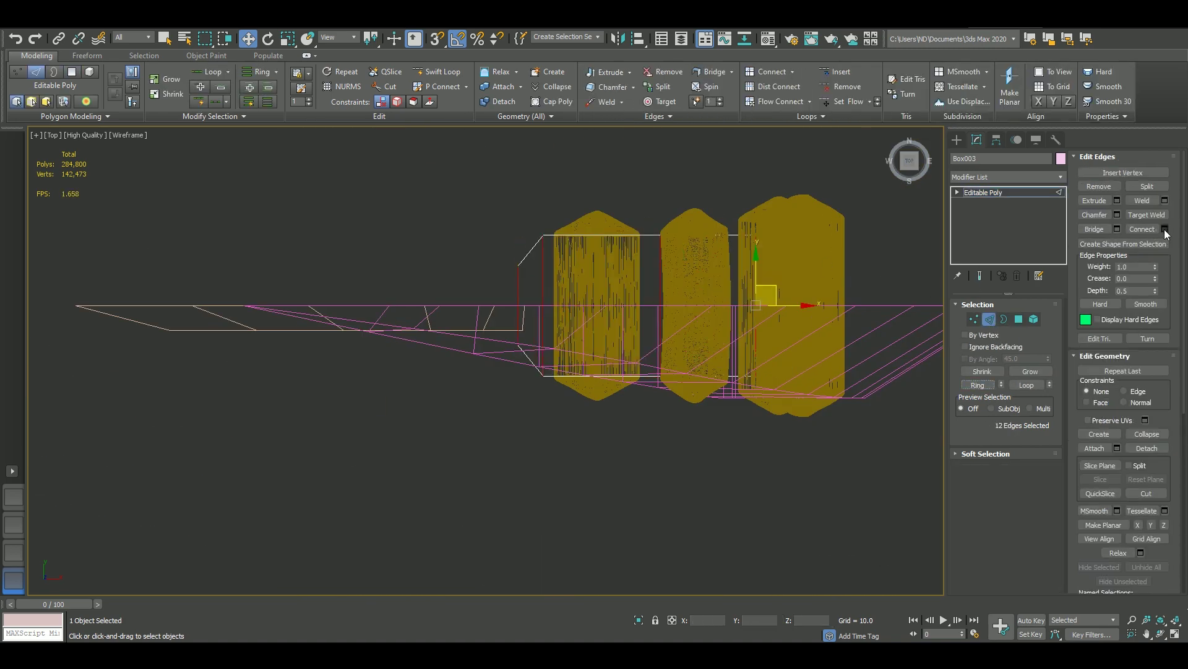
click(492, 421)
Return to shaded display, isolate the hub block, then end isolation to show the full model.
key(4)
mouse_move(491, 207)
alt+middle_down()
mouse_move(692, 238)
mouse_move(724, 309)
mouse_move(703, 316)
alt+middle_up()
key(F3)
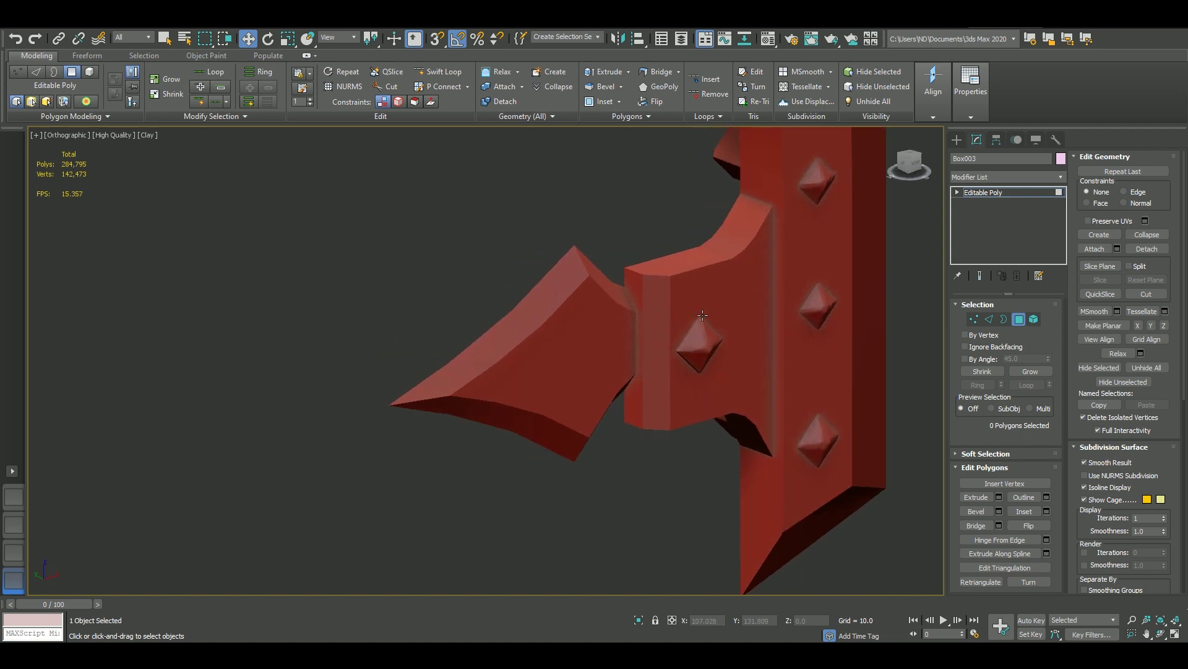
key(alt+q)
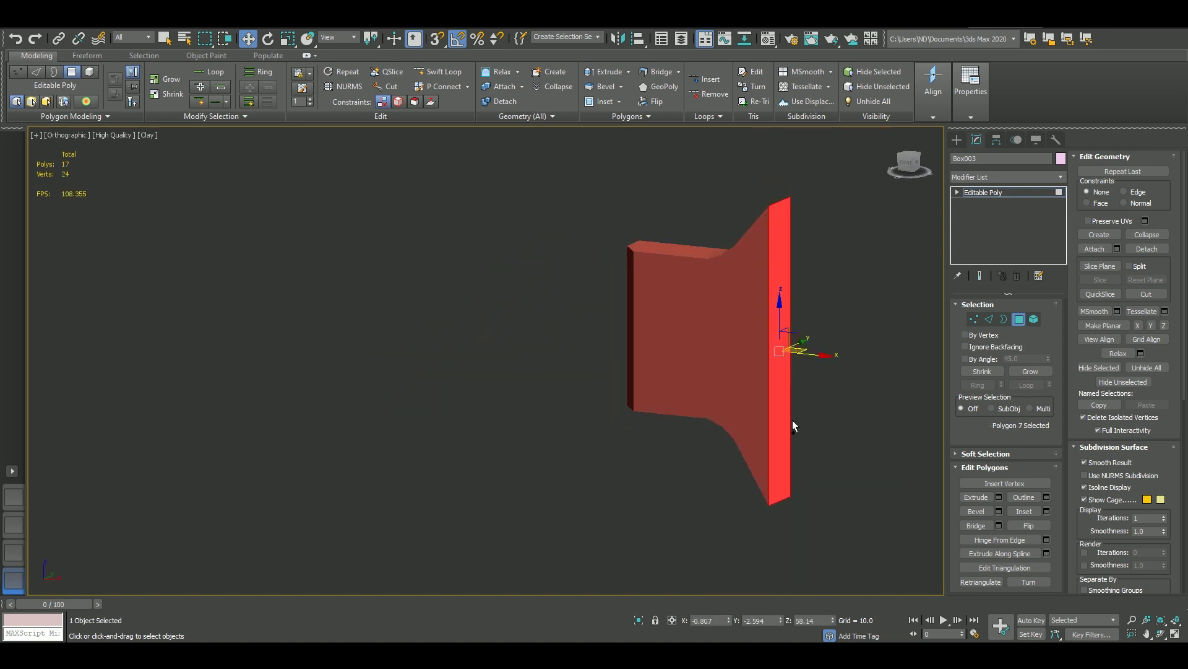
right_click(822, 302)
click(823, 305)
Turn on edged faces and delete the smoothing modifier from the diamond stud.
key(F4)
click(693, 341)
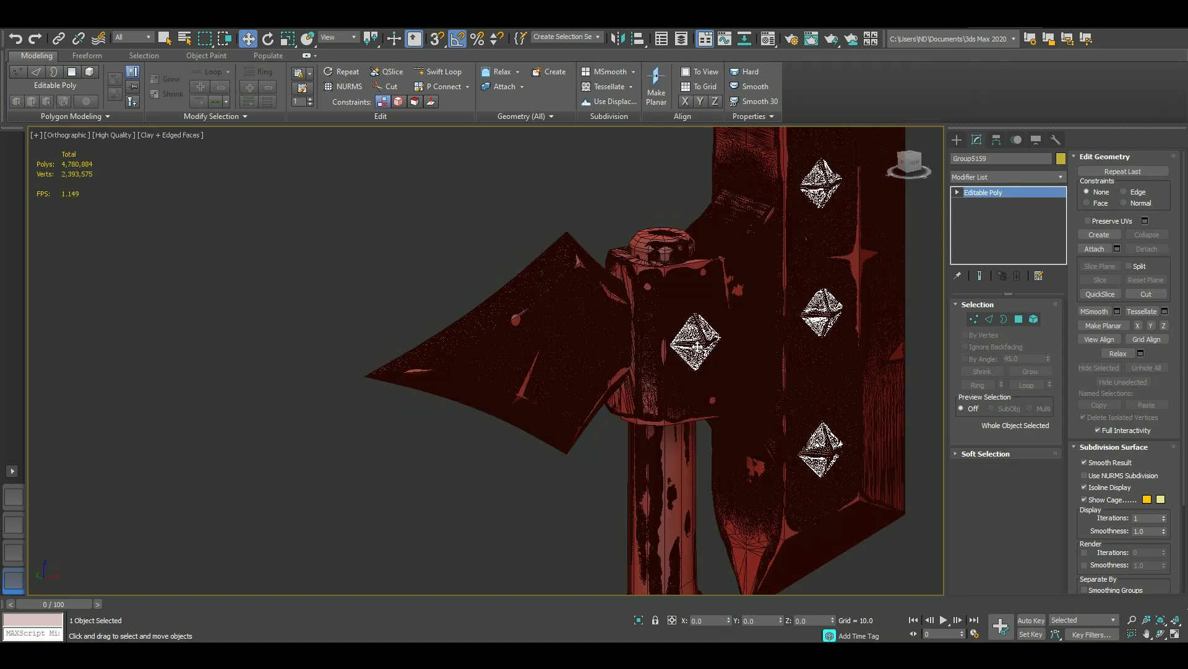
scroll(694, 338, up, 5)
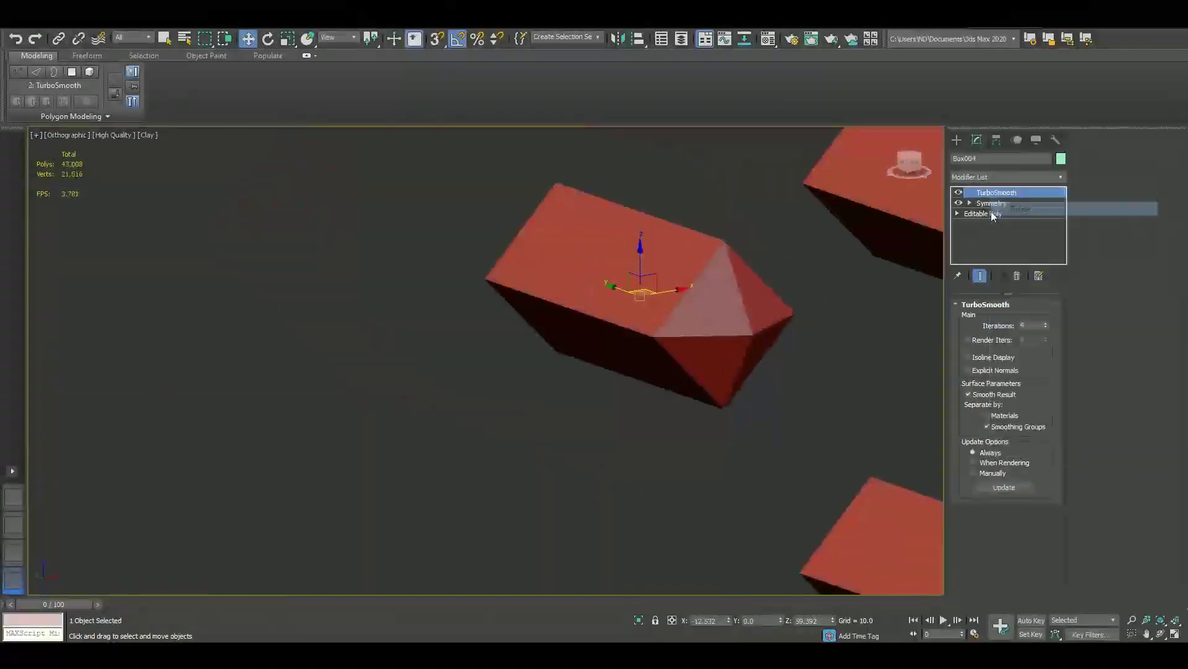
right_click(984, 200)
click(1008, 216)
Check the stud's open borders, then bring back the hidden axe geometry.
alt+middle_drag(759, 300, 856, 308)
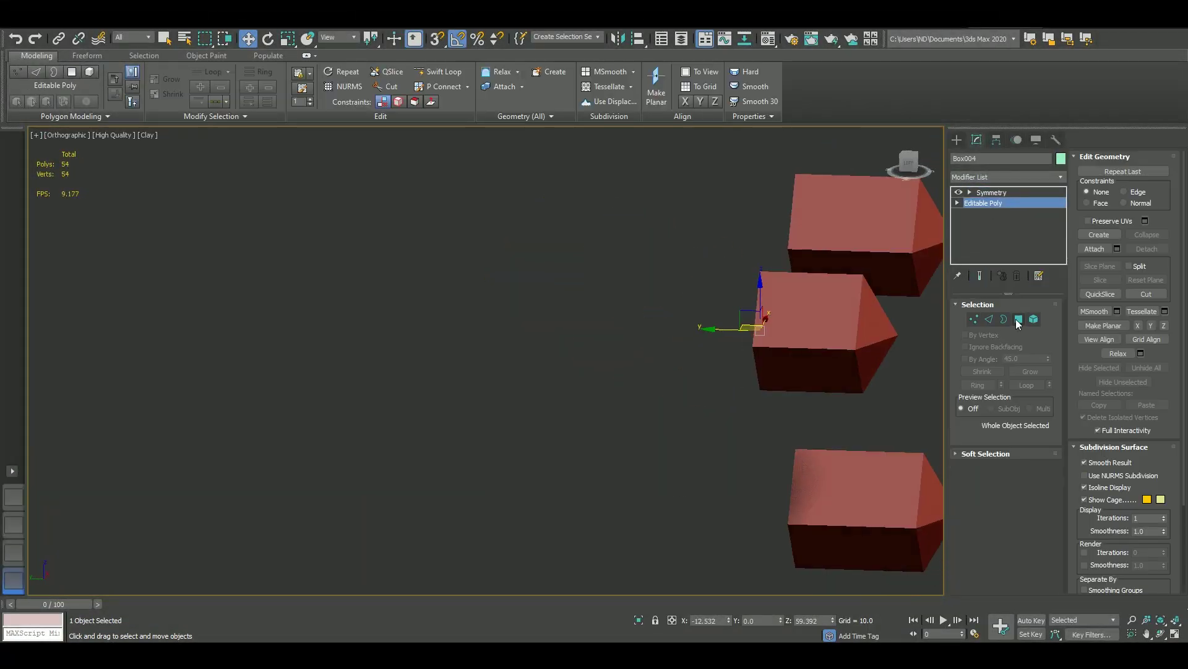
key(ctrl+a)
scroll(857, 308, down, 5)
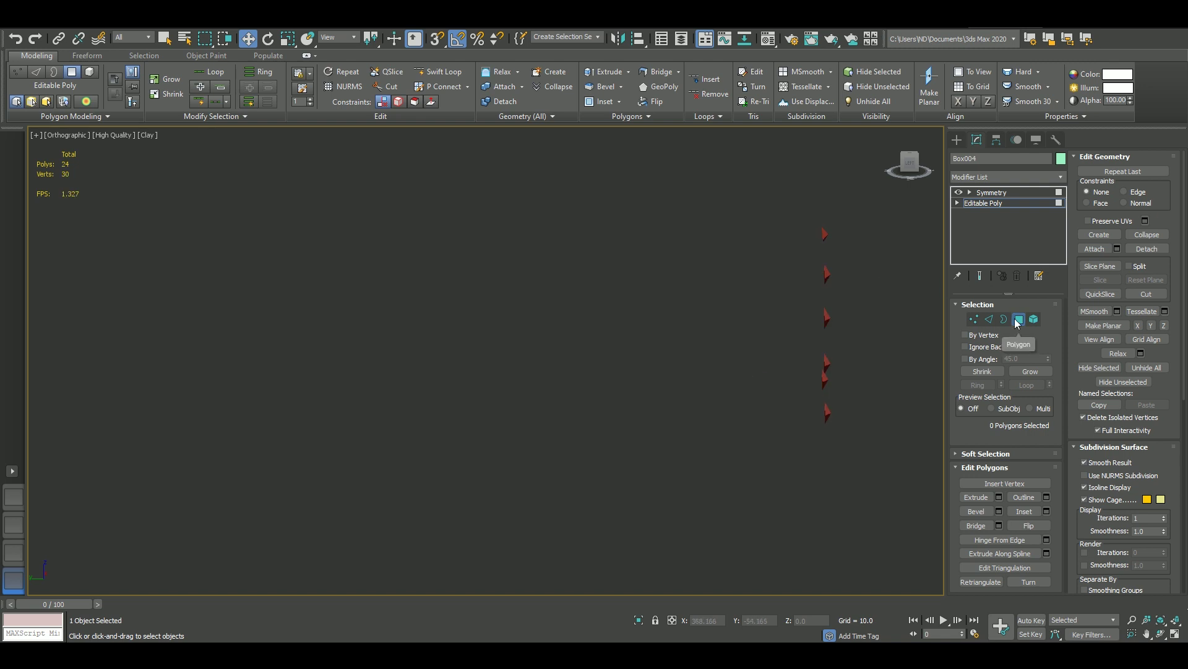
click(1004, 319)
key(alt+q)
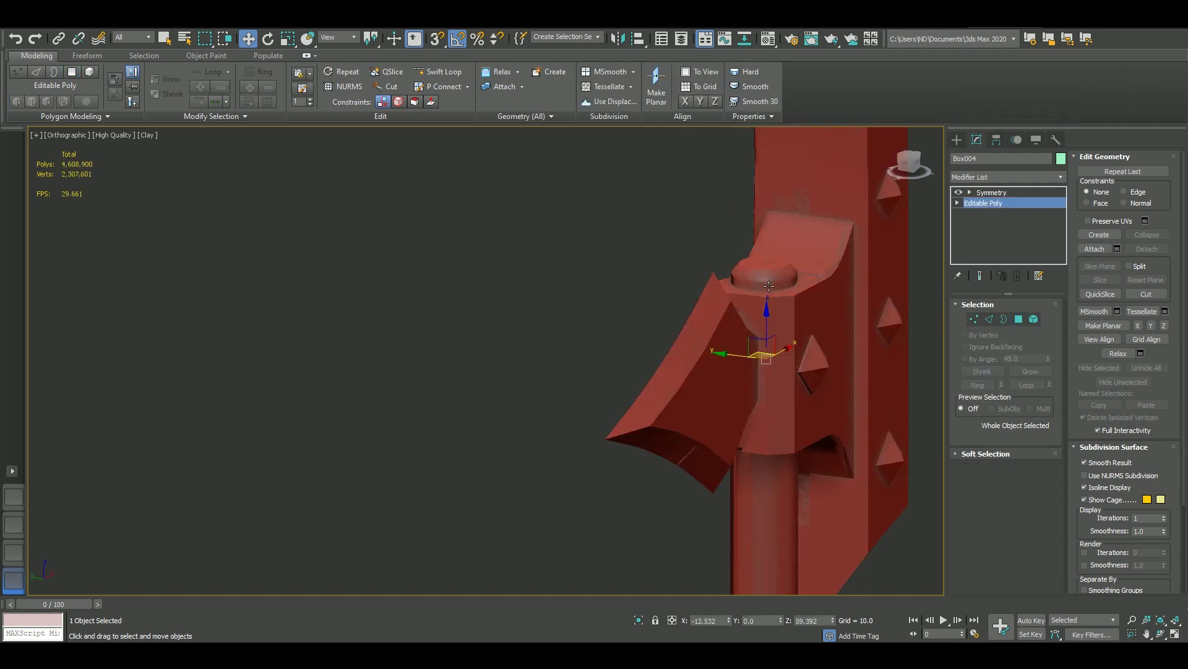
scroll(781, 294, up, 3)
scroll(782, 293, up, 3)
Select the curved spiked piece and inspect its base mesh polygons up close.
mouse_move(782, 293)
alt+middle_down()
mouse_move(860, 300)
mouse_move(792, 265)
alt+middle_up()
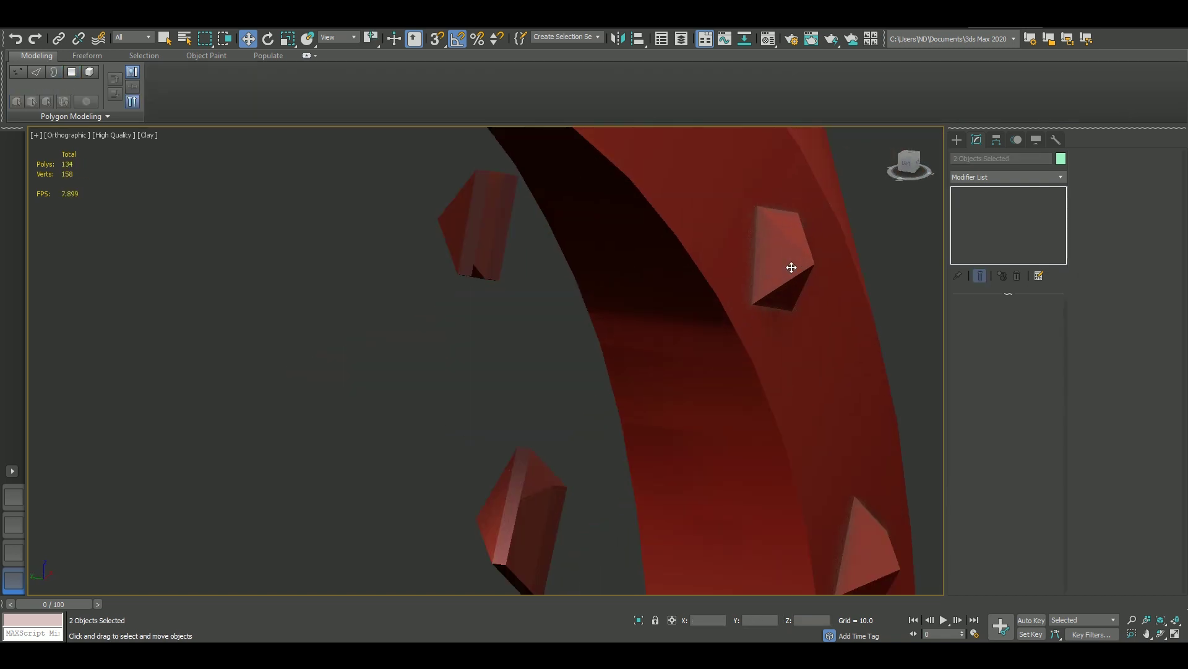
click(791, 265)
click(990, 204)
key(4)
mouse_move(990, 202)
alt+middle_down()
mouse_move(908, 340)
mouse_move(737, 252)
alt+middle_up()
scroll(909, 341, up, 3)
scroll(782, 310, up, 3)
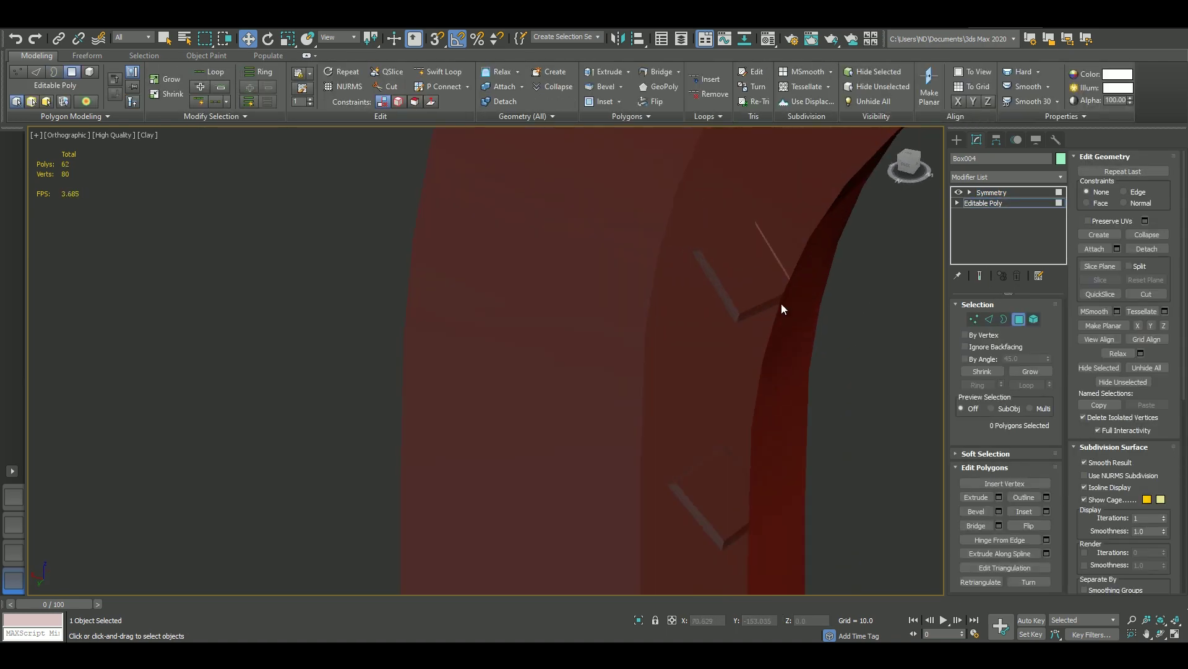
scroll(724, 323, down, 3)
scroll(724, 323, up, 3)
Add another head piece to the selection and view it with wireframe edges over shading.
key(6)
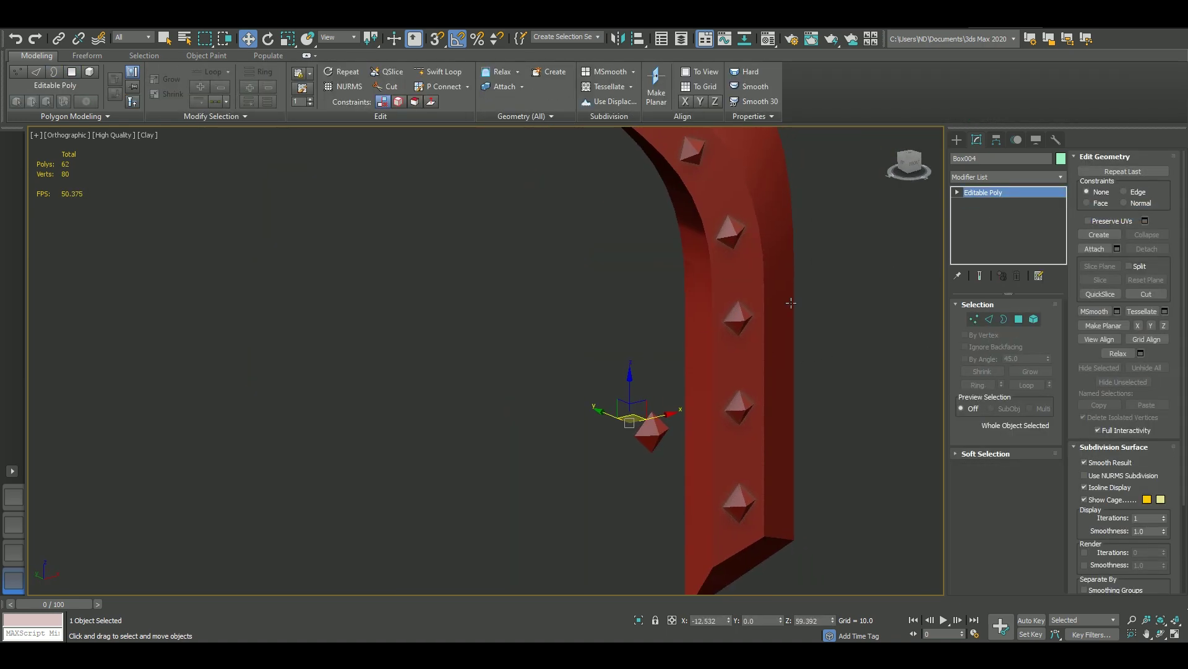
scroll(693, 370, down, 3)
ctrl+click(692, 370)
scroll(693, 370, up, 3)
key(F4)
scroll(692, 369, up, 3)
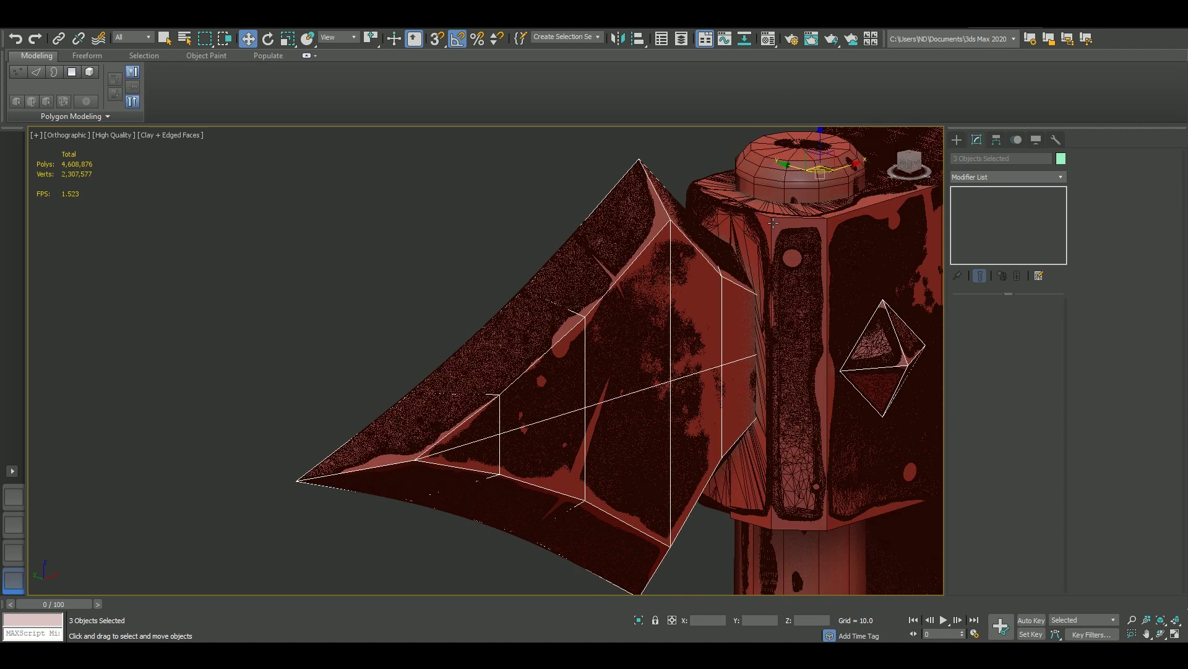
scroll(709, 306, down, 2)
Delete the TurboSmooth modifier from the handle Line020's stack.
scroll(708, 305, down, 2)
right_click(708, 305)
click(720, 251)
right_click(990, 205)
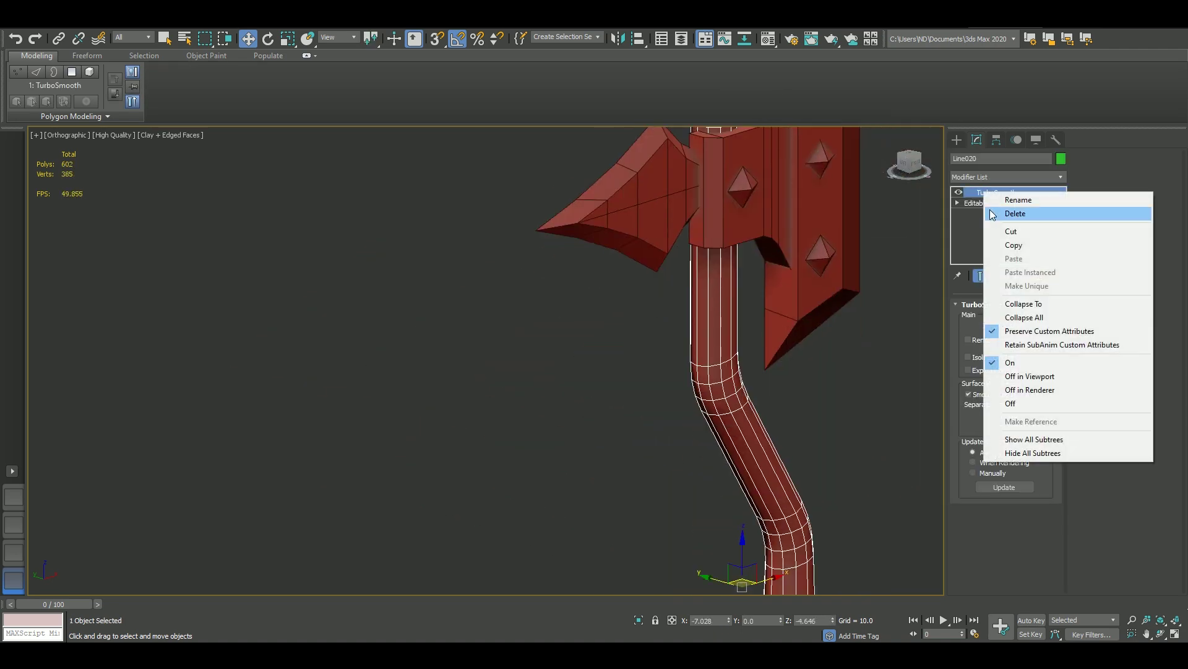
click(1021, 322)
scroll(759, 336, up, 3)
scroll(760, 336, down, 3)
scroll(509, 260, up, 3)
Enter edge mode and try the visibility options with the wrap mesh and handle selected.
key(2)
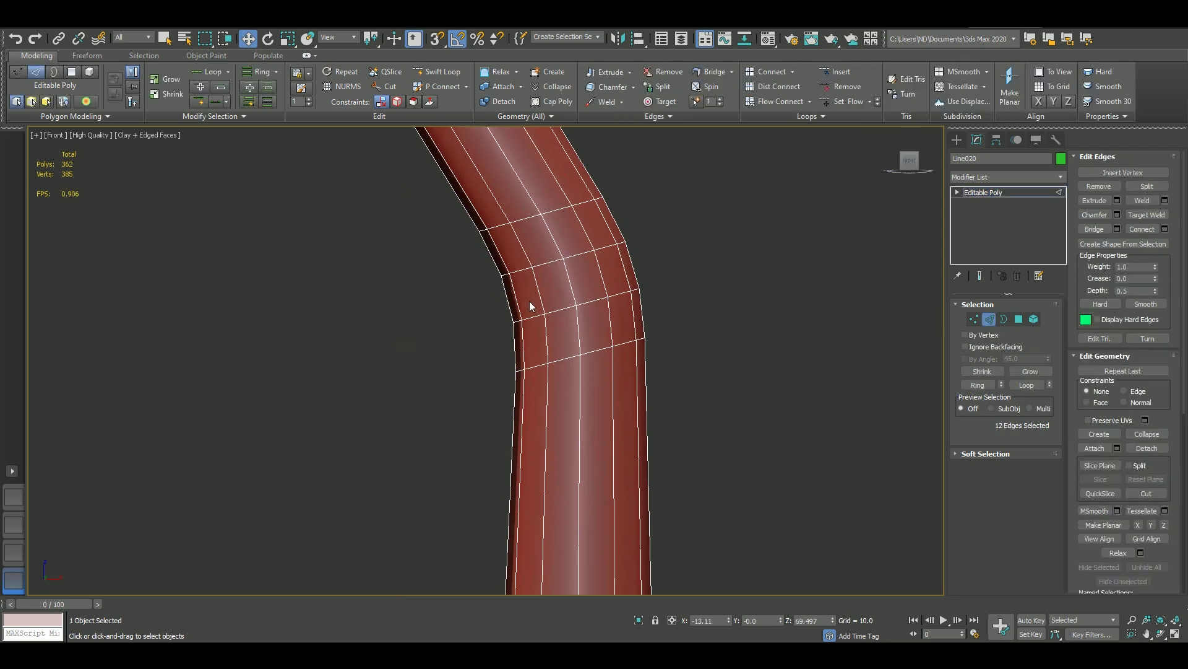
scroll(671, 324, down, 3)
scroll(716, 265, up, 3)
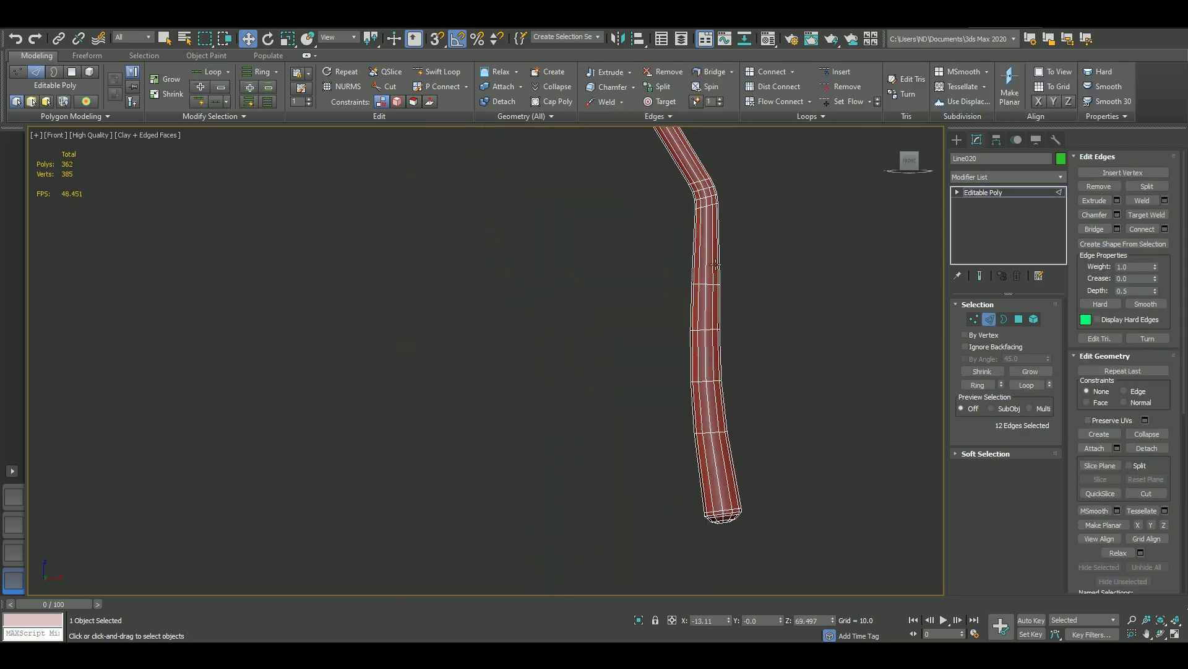
scroll(680, 286, down, 2)
click(815, 361)
right_click(845, 346)
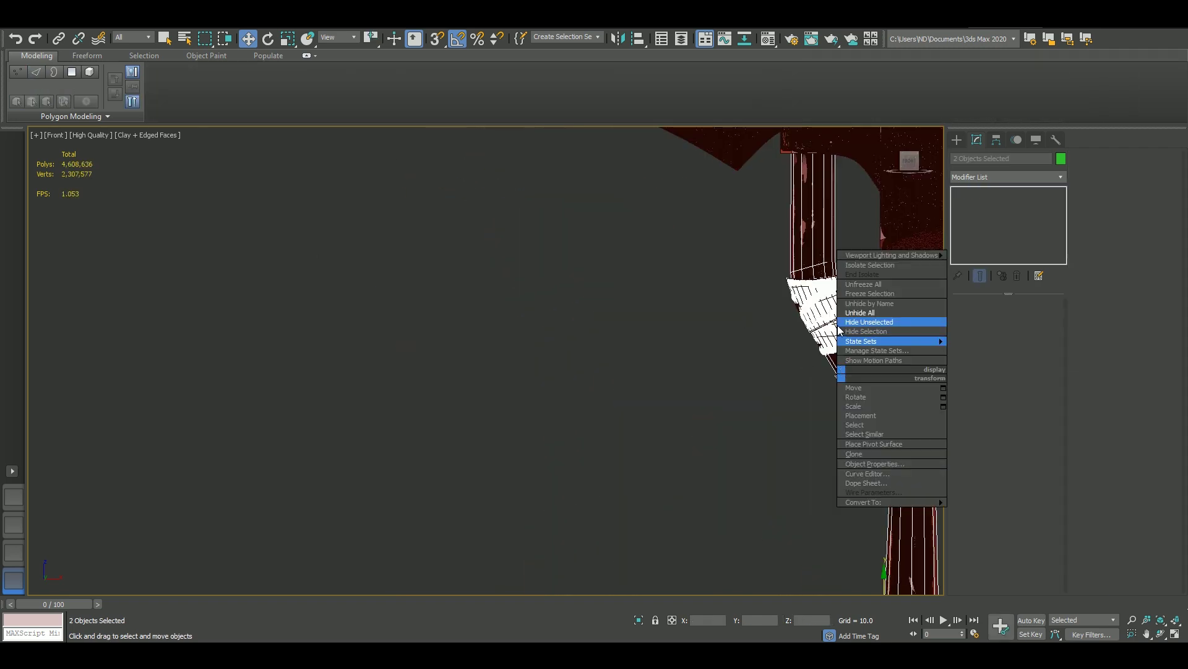
key(Escape)
key(F4)
Isolate the handle on its own with its wireframe edges shown.
click(749, 341)
scroll(756, 360, down, 2)
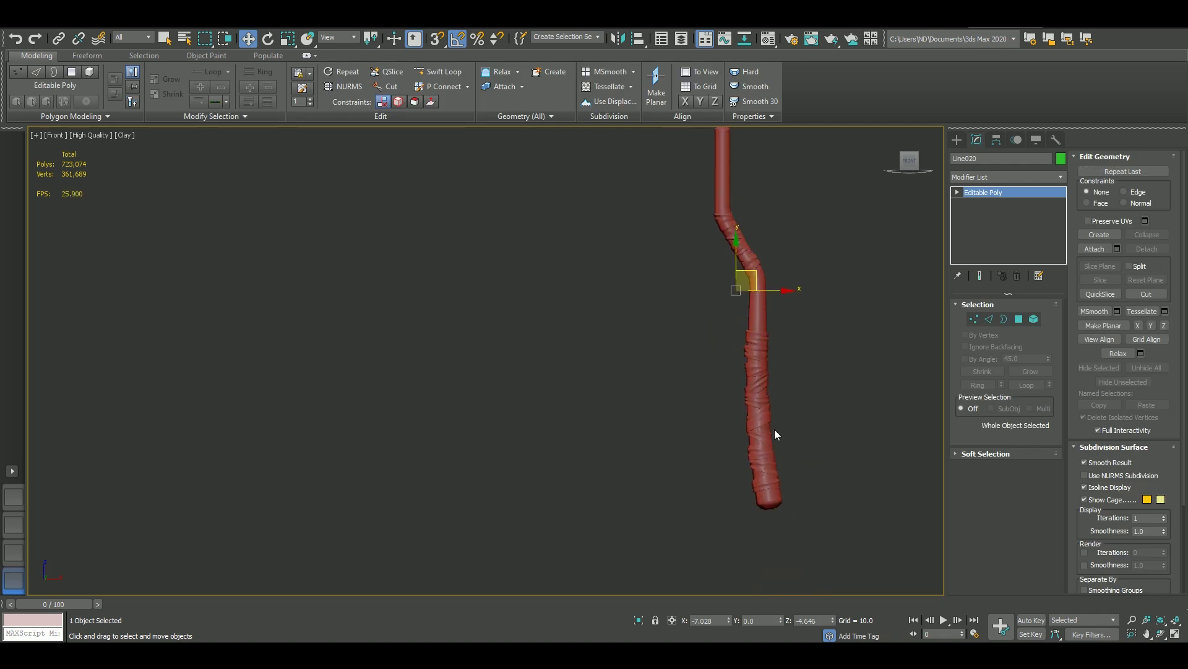
scroll(776, 435, up, 3)
scroll(776, 435, down, 3)
right_click(809, 326)
click(829, 275)
right_click(780, 336)
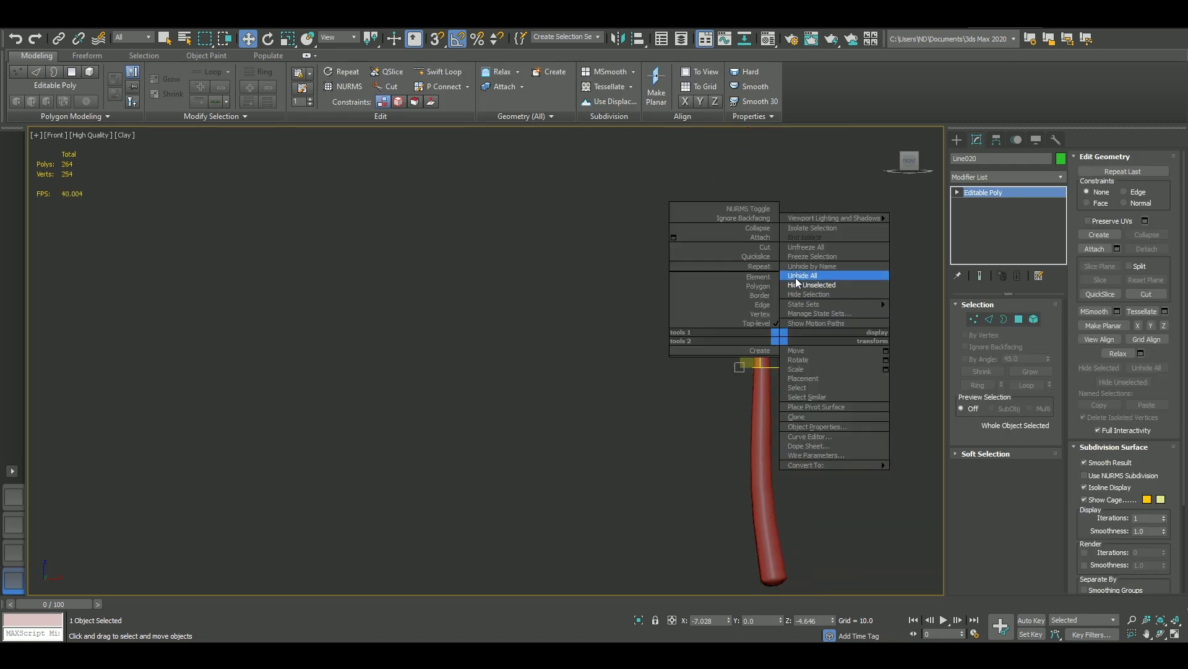
click(799, 275)
key(ctrl+z)
key(z)
key(F4)
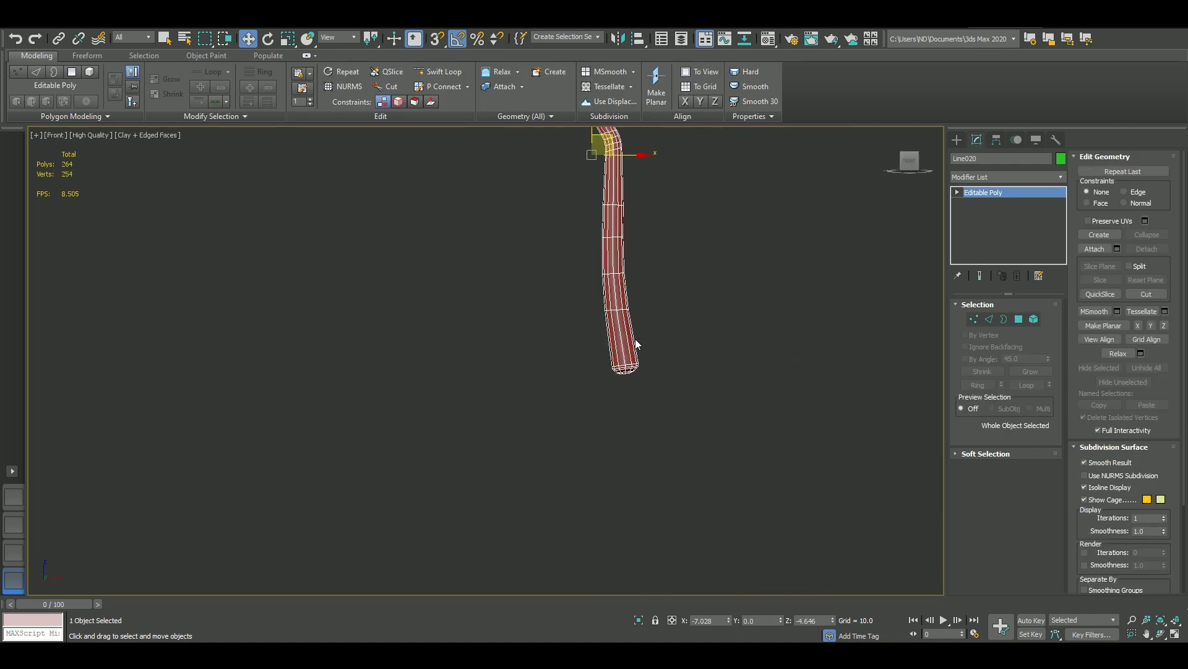
scroll(636, 344, up, 6)
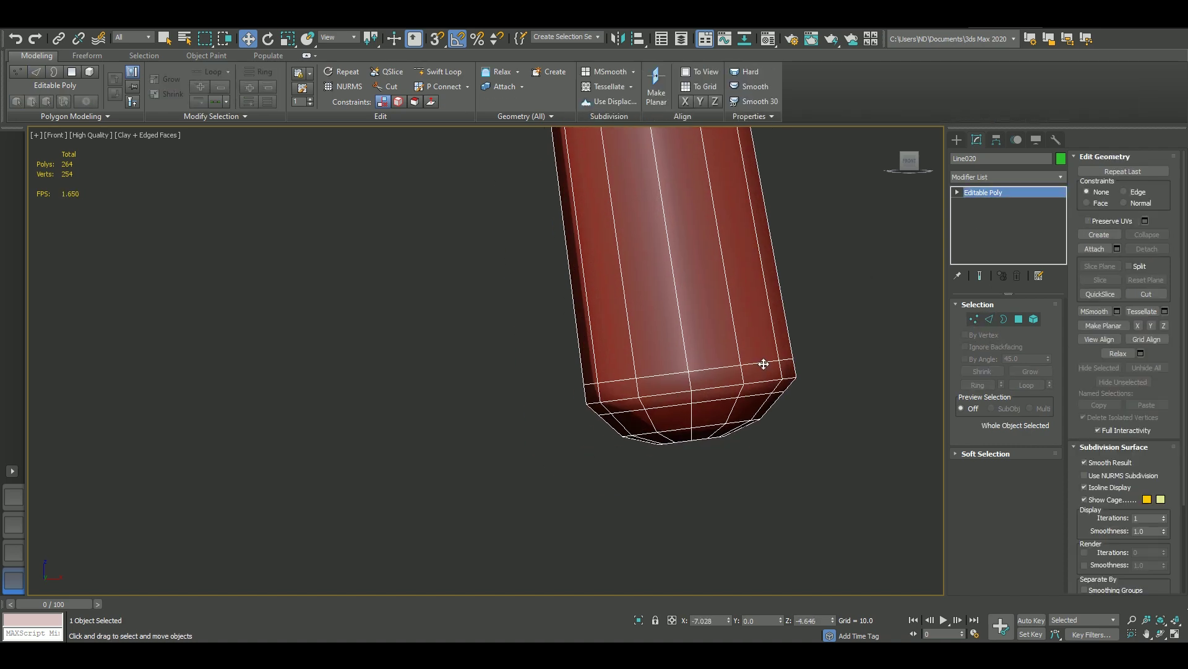
Select and remove the edge loop near the handle's bottom end.
click(1005, 177)
click(994, 202)
key(ctrl+z)
click(990, 319)
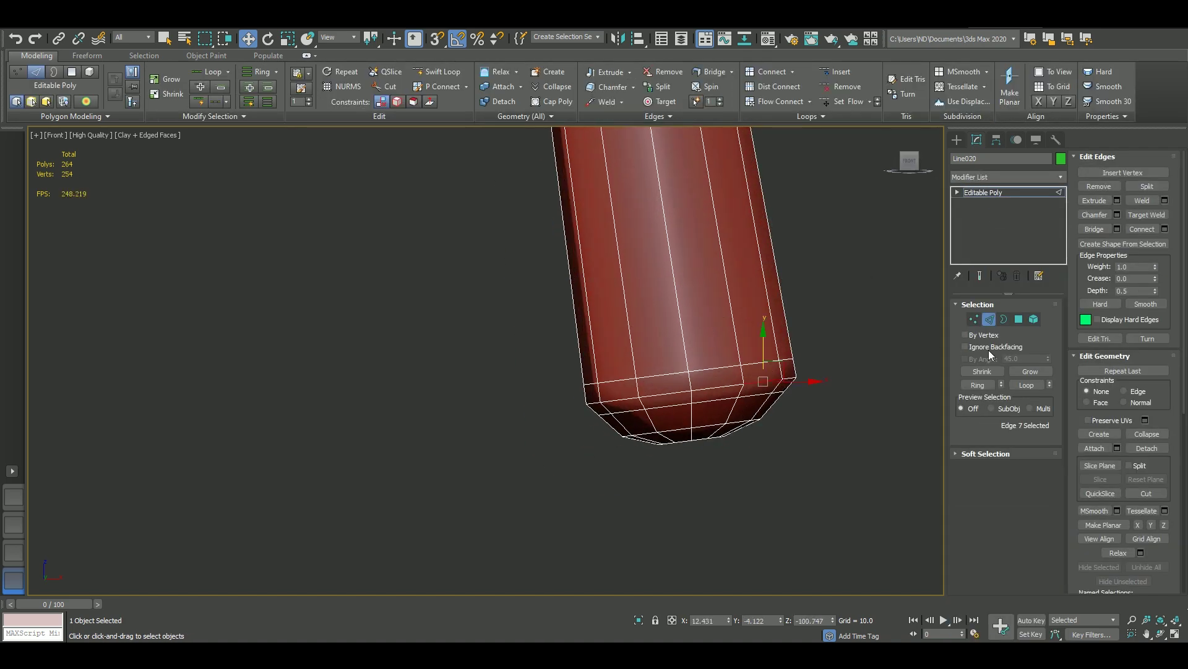
key(ctrl+BackSpace)
scroll(743, 347, down, 3)
Remove the edge loop just below the handle's top cap.
mouse_move(743, 346)
alt+middle_down()
mouse_move(730, 365)
mouse_move(774, 412)
alt+middle_up()
scroll(730, 365, down, 3)
scroll(774, 412, up, 5)
click(986, 386)
key(ctrl+BackSpace)
scroll(800, 308, down, 3)
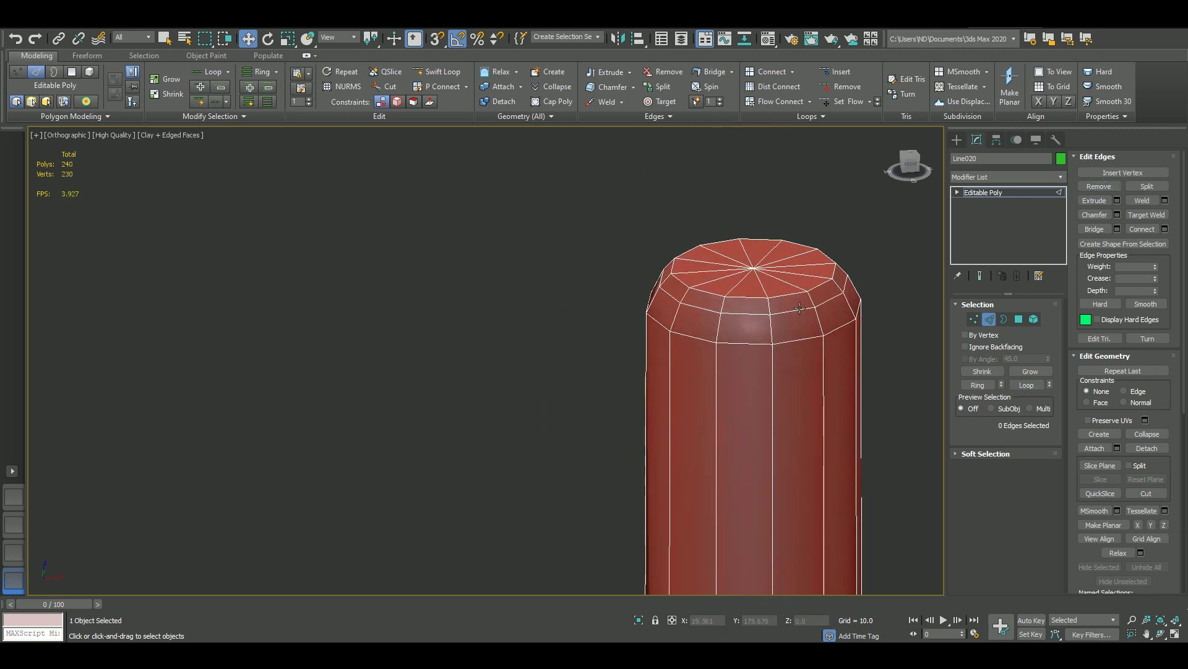
scroll(833, 310, down, 3)
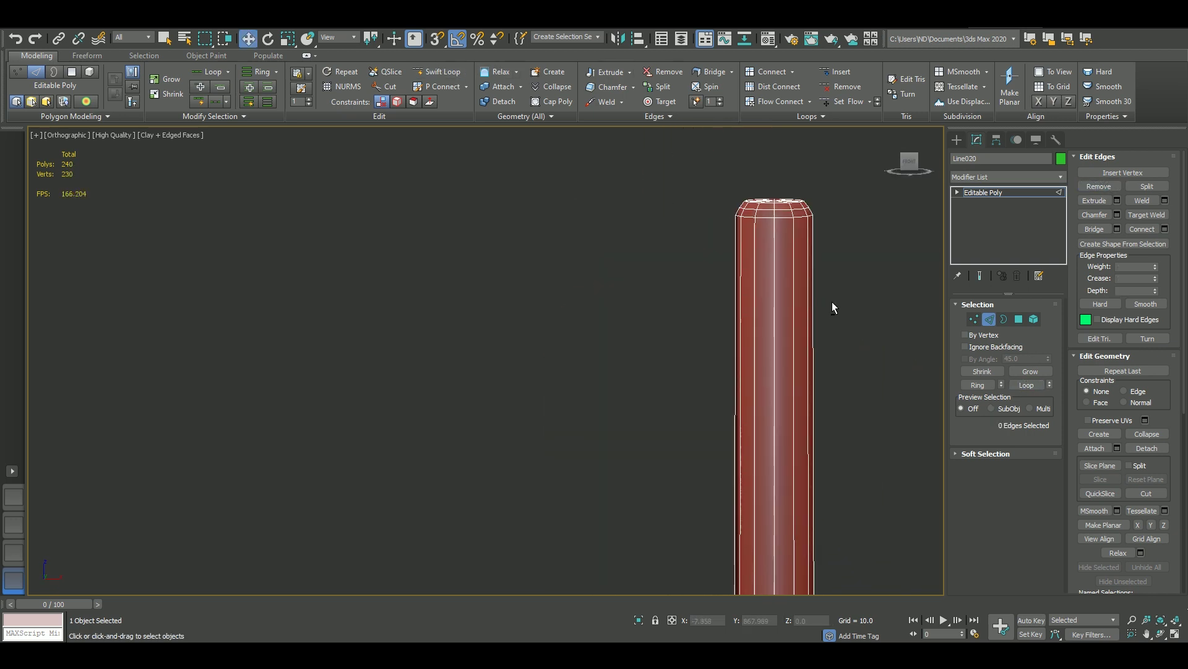
scroll(762, 310, up, 4)
Scale the handle's cap edges up slightly.
key(r)
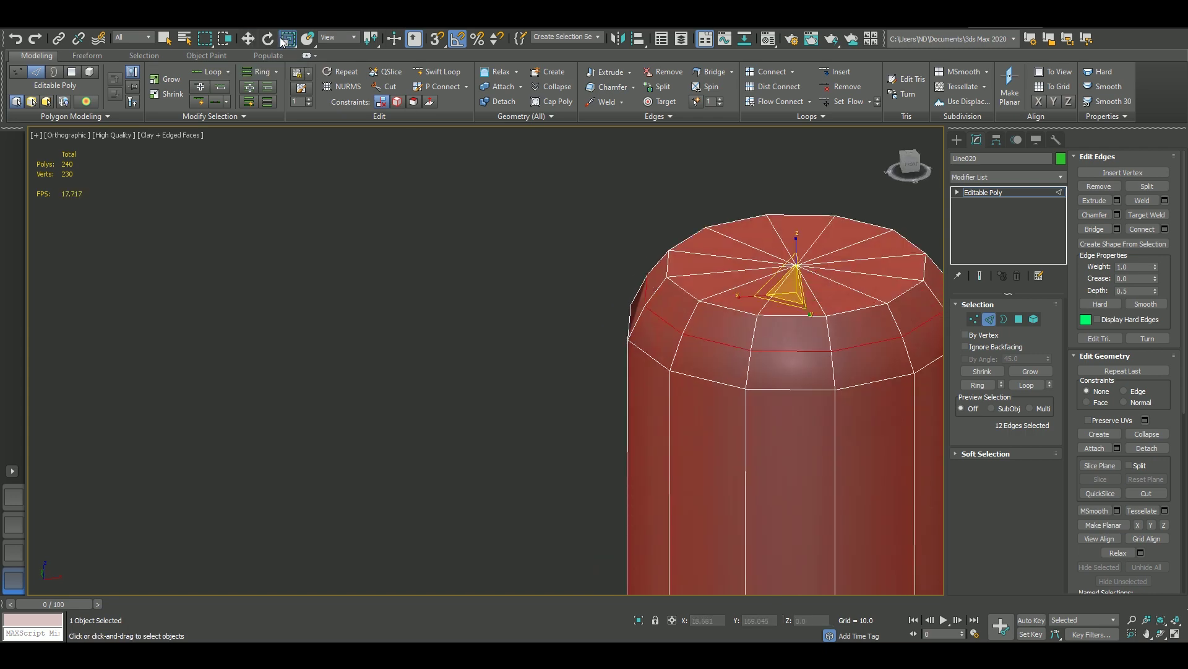
right_click(283, 41)
drag(315, 227, 316, 214)
click(1019, 319)
End isolation to bring back the axe and select the jagged cut piece Plane010.
key(z)
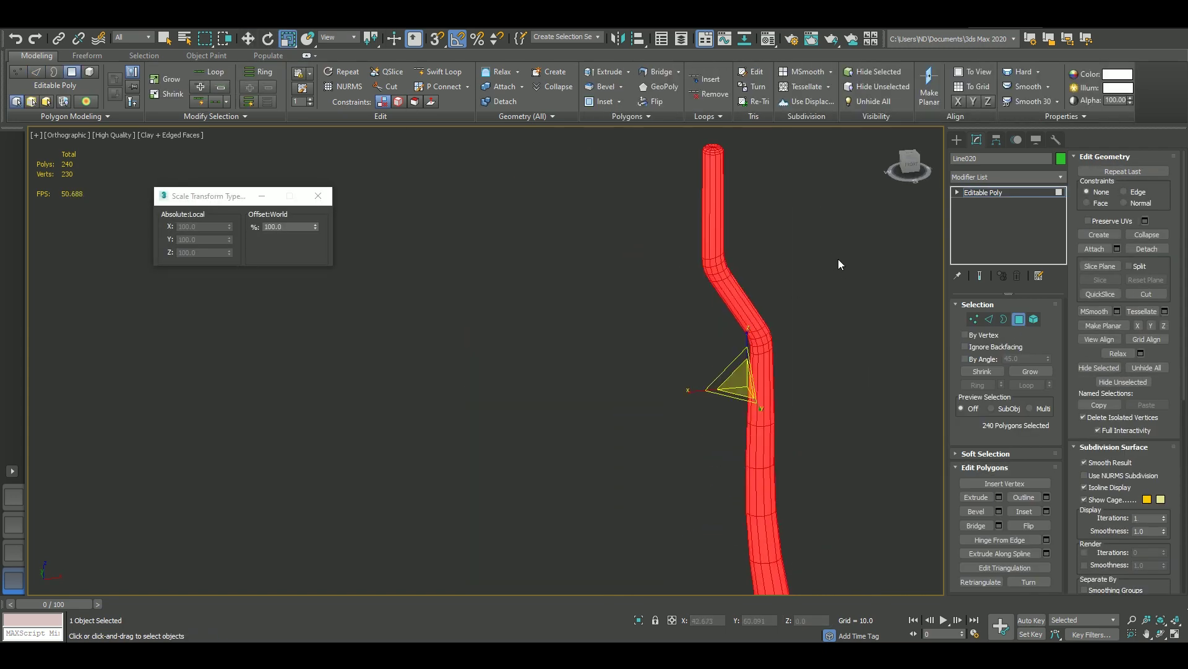
key(alt+q)
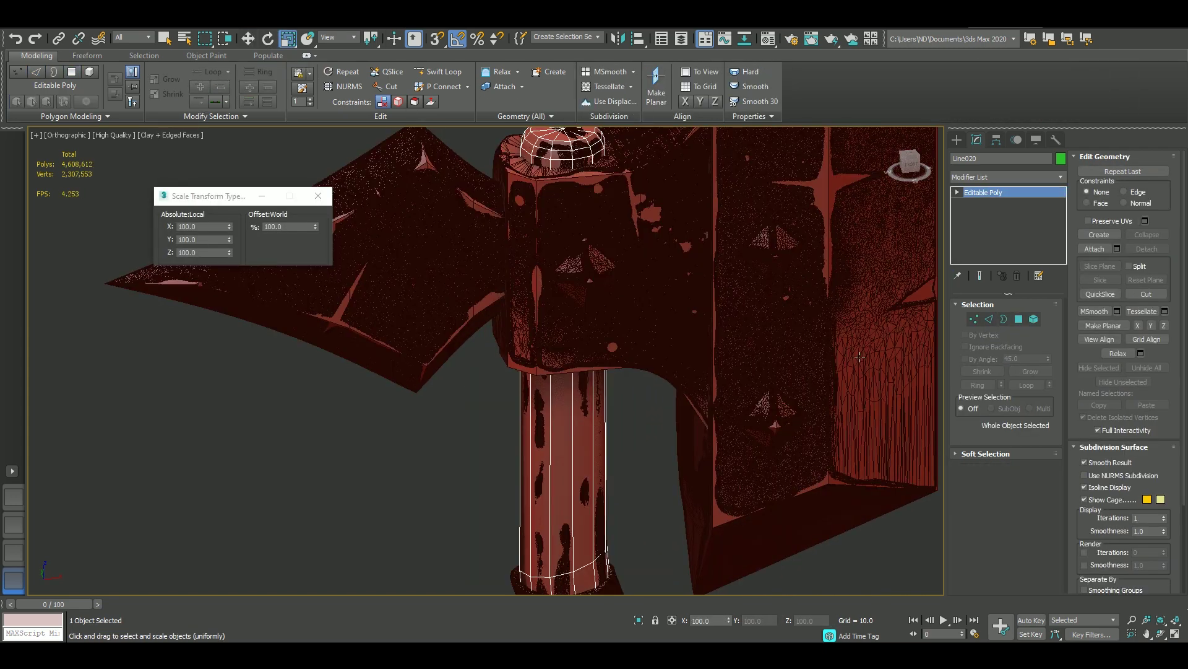
ctrl+click(660, 324)
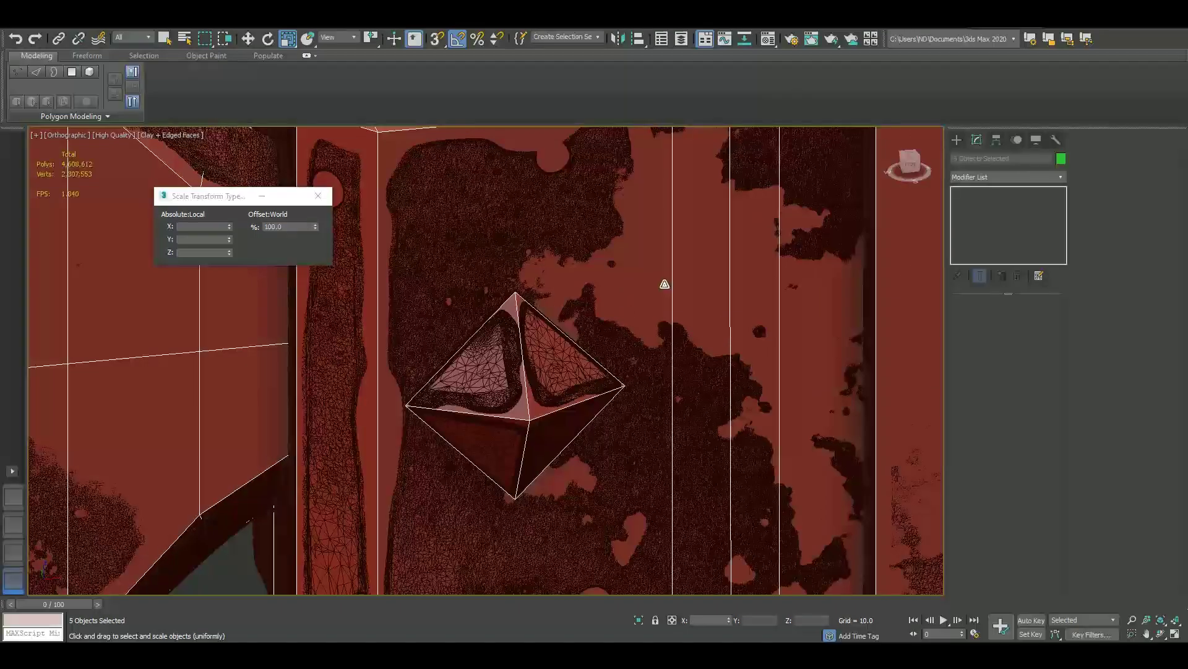
key(z)
click(730, 388)
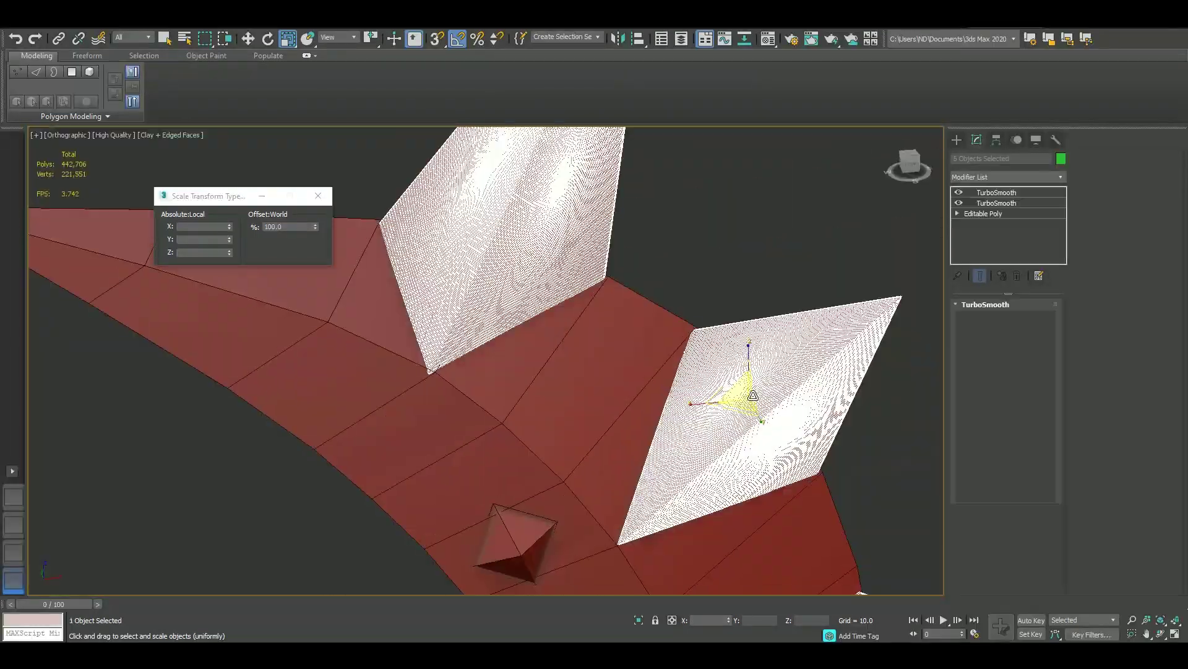
Inspect Plane010's cut from top and front views, closing in on the notch.
key(4)
key(t)
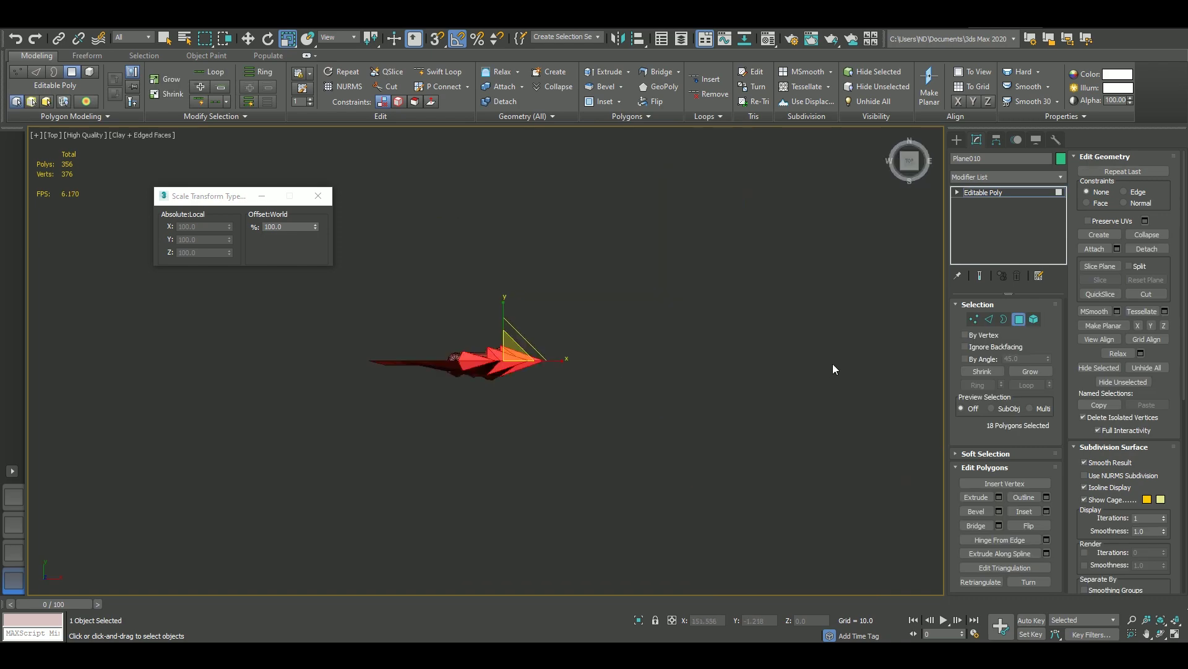
scroll(830, 366, up, 3)
drag(425, 257, 878, 328)
alt+middle_drag(877, 328, 1034, 245)
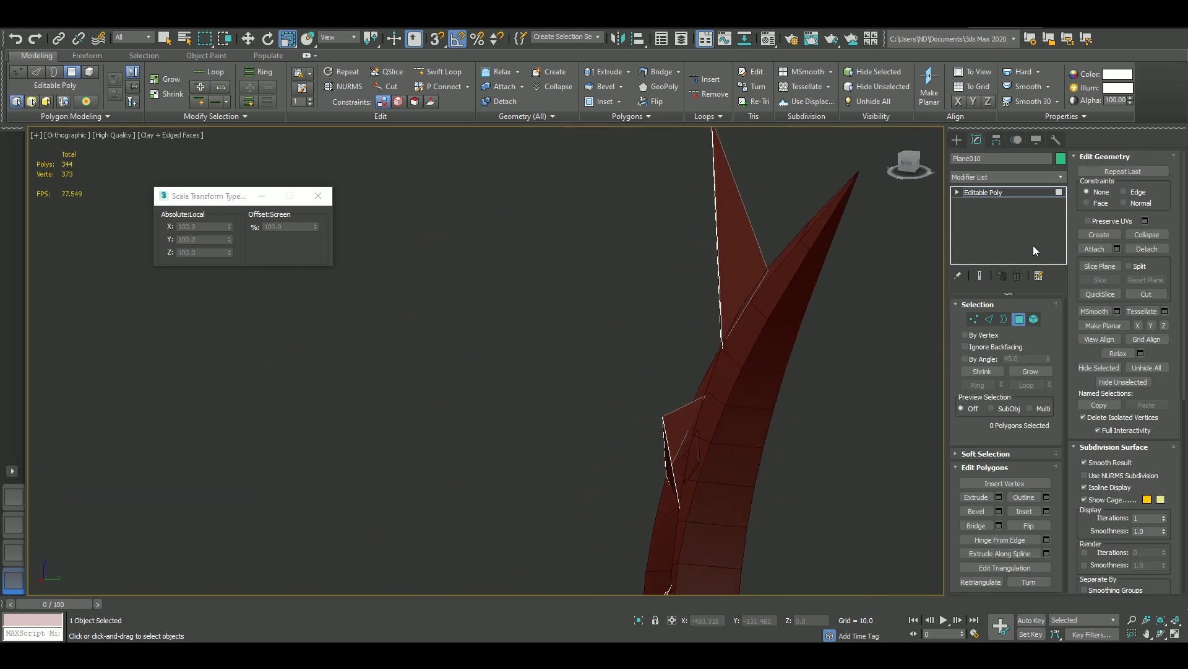
key(t)
key(f)
scroll(531, 315, up, 5)
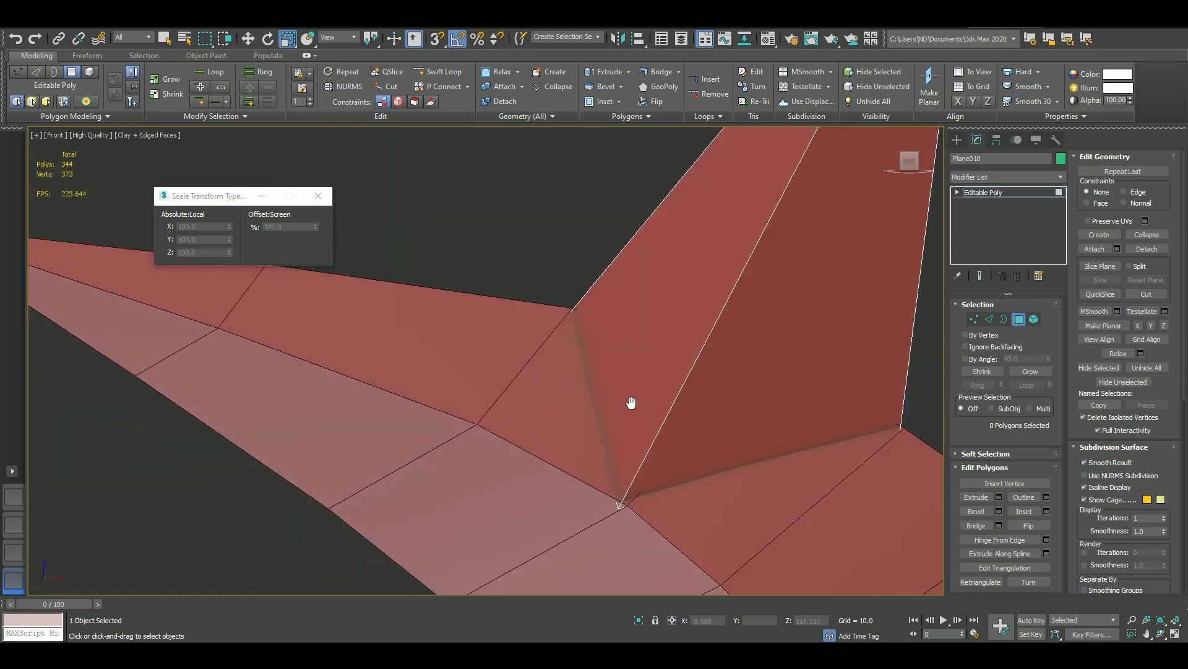
middle_drag(631, 403, 696, 277)
scroll(680, 405, up, 2)
scroll(680, 406, down, 2)
Move the notch's corner and tip vertices to tighten the notch.
click(974, 318)
click(719, 177)
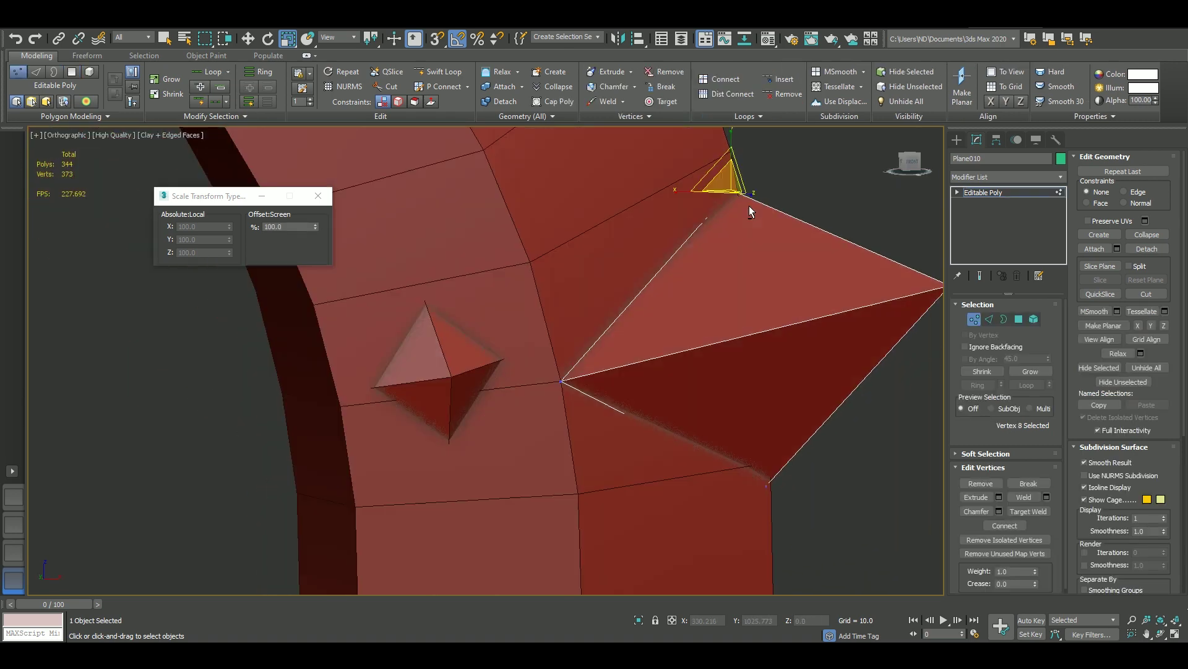
scroll(723, 179, up, 4)
middle_drag(722, 179, 514, 359)
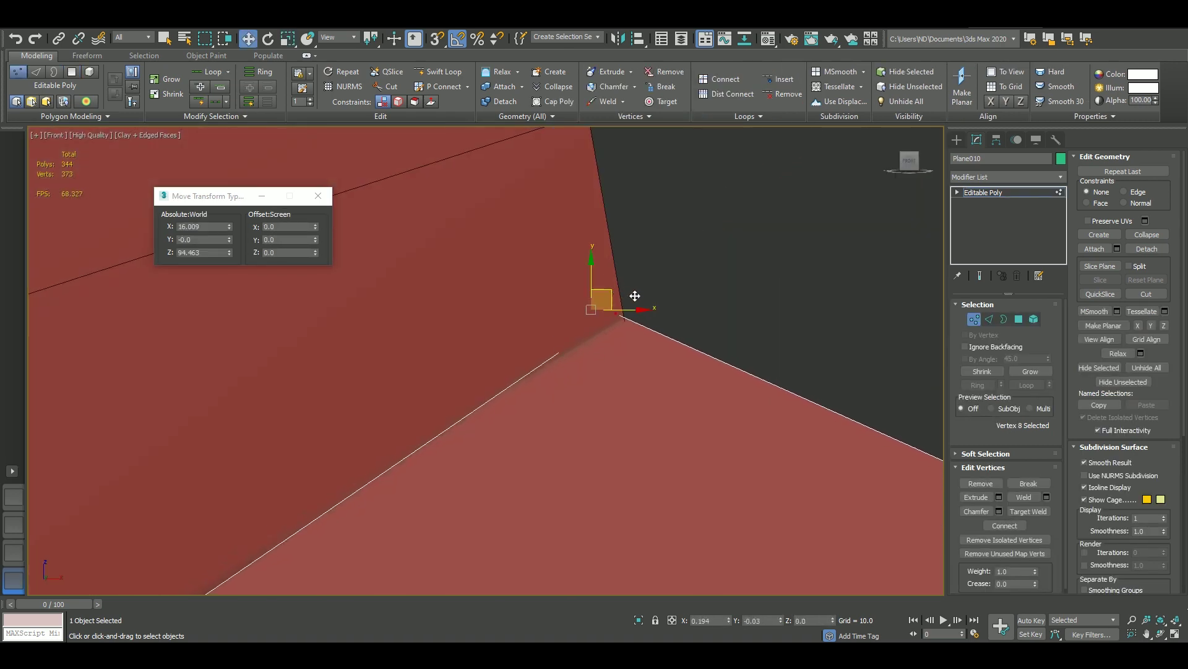
alt+middle_drag(631, 296, 310, 409)
click(349, 416)
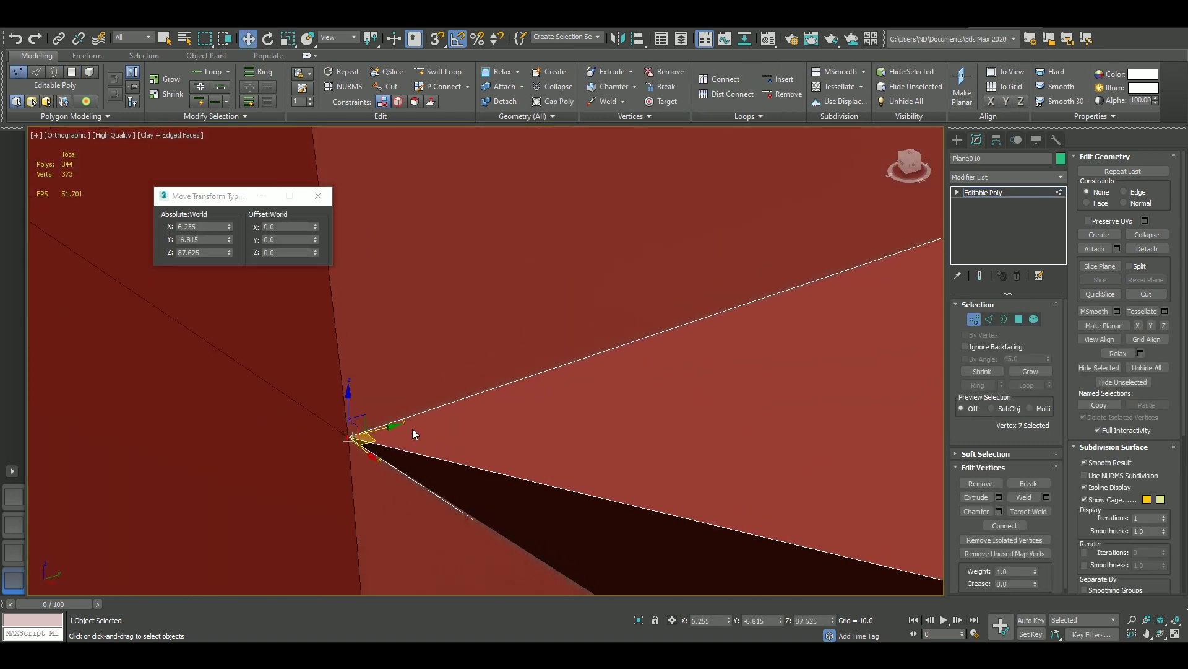
mouse_move(413, 428)
alt+middle_down()
mouse_move(318, 398)
mouse_move(622, 307)
mouse_move(525, 460)
alt+middle_up()
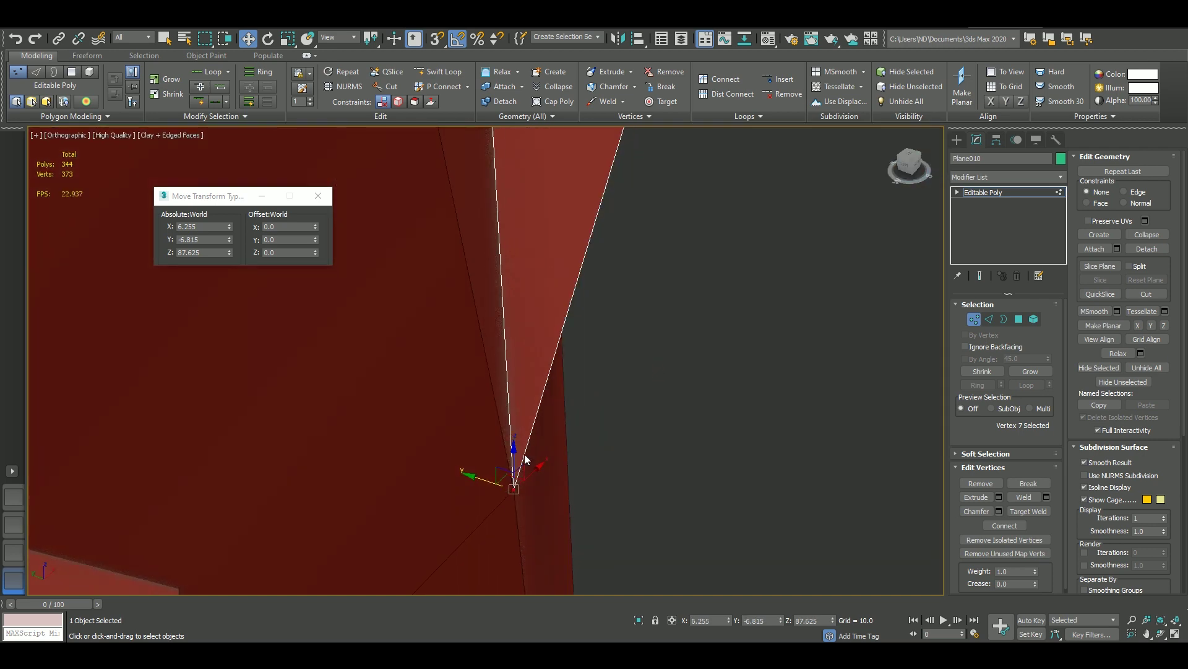
Collapse the thin sliver edges at the notch into one.
scroll(564, 387, up, 3)
scroll(535, 354, down, 3)
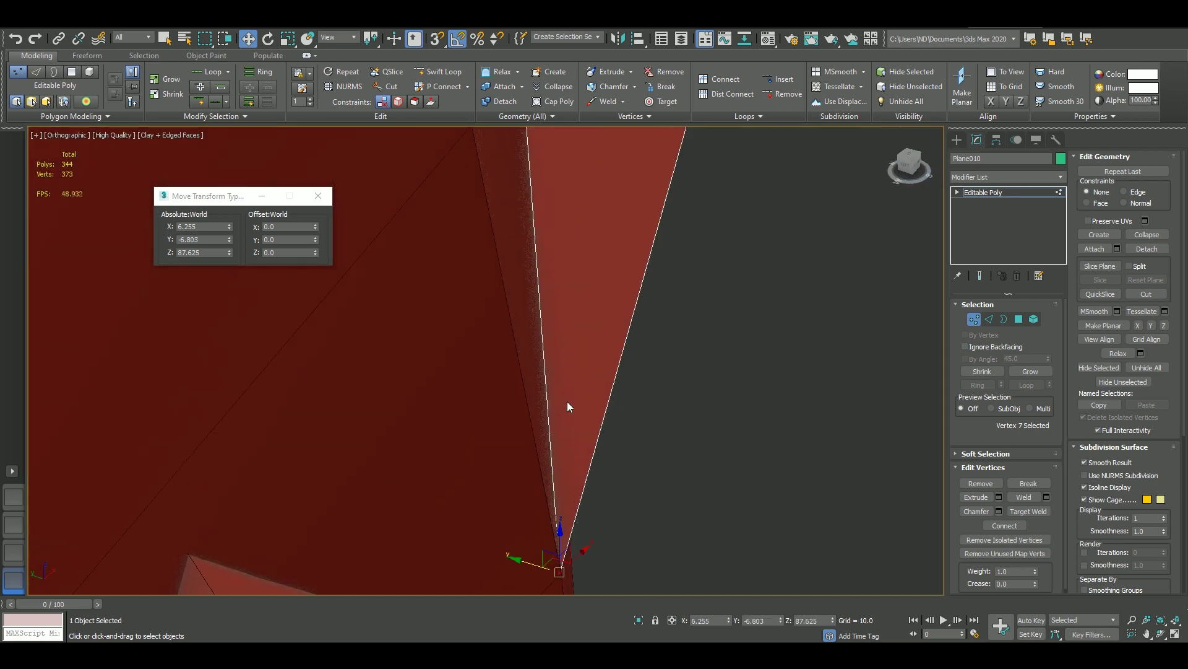
scroll(567, 401, down, 3)
scroll(622, 346, down, 3)
scroll(655, 305, down, 2)
click(989, 319)
scroll(615, 403, up, 5)
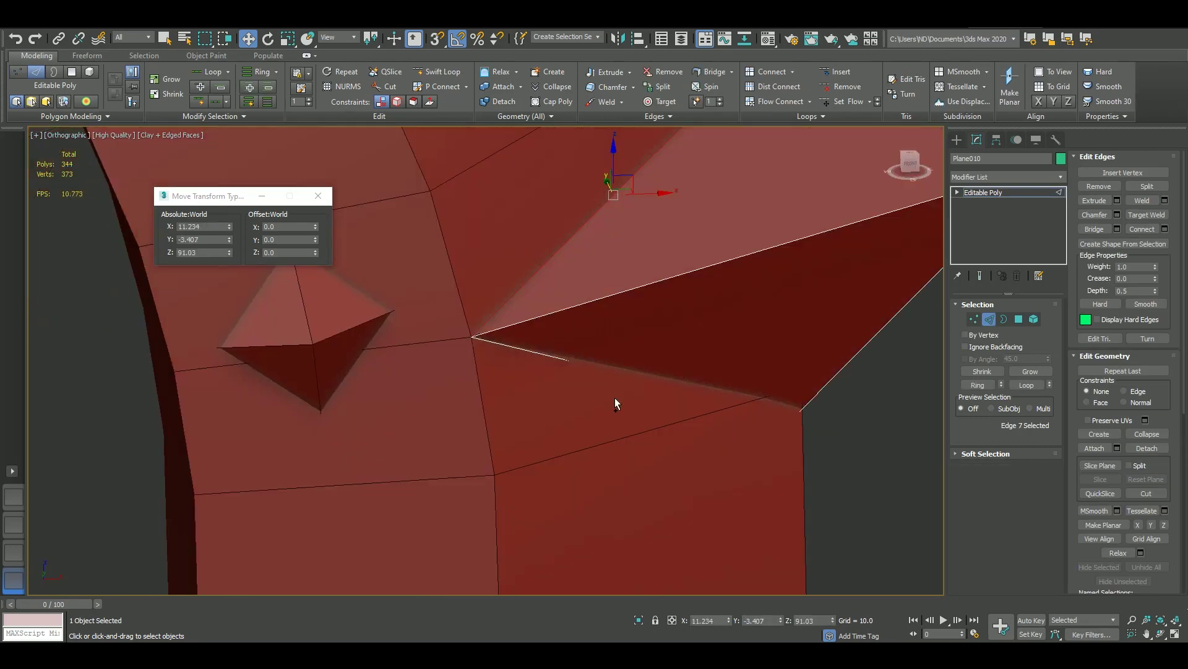
scroll(610, 282, up, 3)
key(ctrl+alt+c)
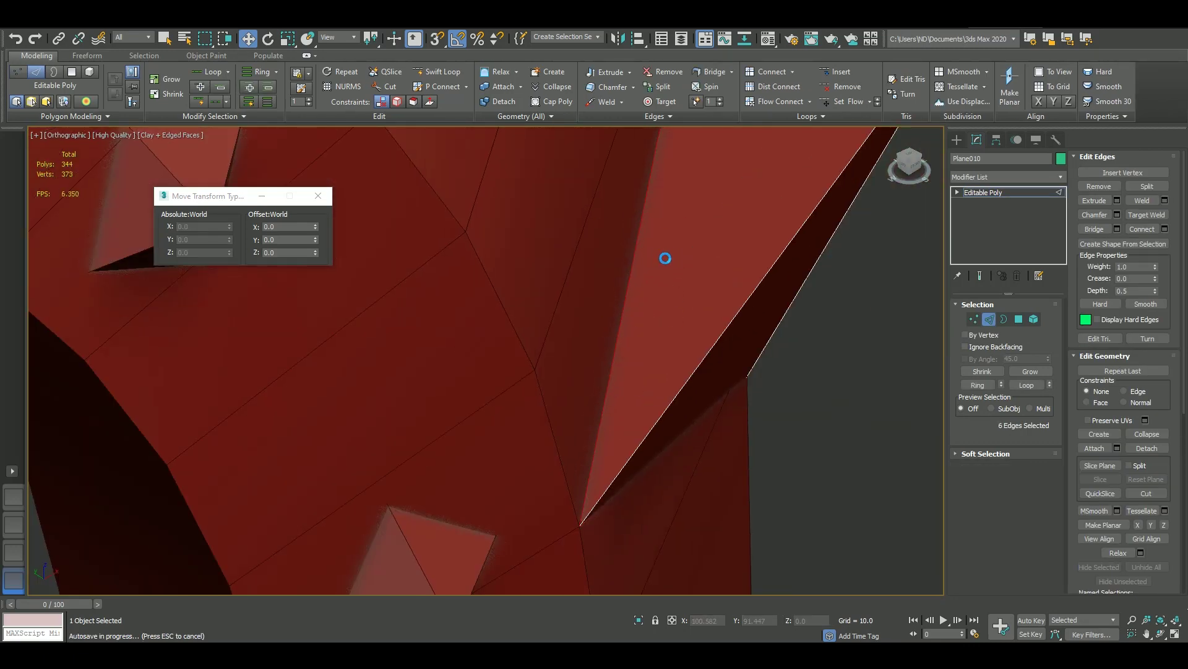
Switch to Vertex mode and select a vertex on the blade edge by the spike.
key(F12)
mouse_move(679, 285)
middle_down()
mouse_move(904, 355)
mouse_move(671, 522)
middle_up()
key(1)
drag(683, 489, 712, 521)
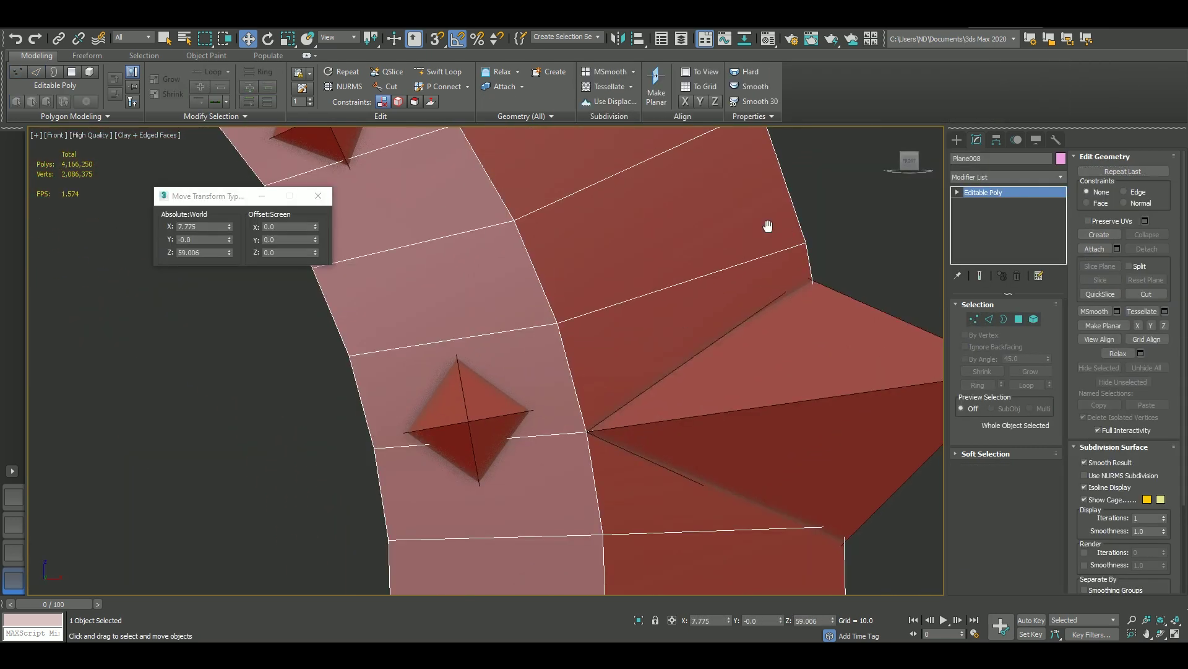
scroll(637, 417, up, 1)
Cut new edges from the blade edge to the spike's corner and base.
key(1)
key(alt+c)
scroll(829, 266, up, 2)
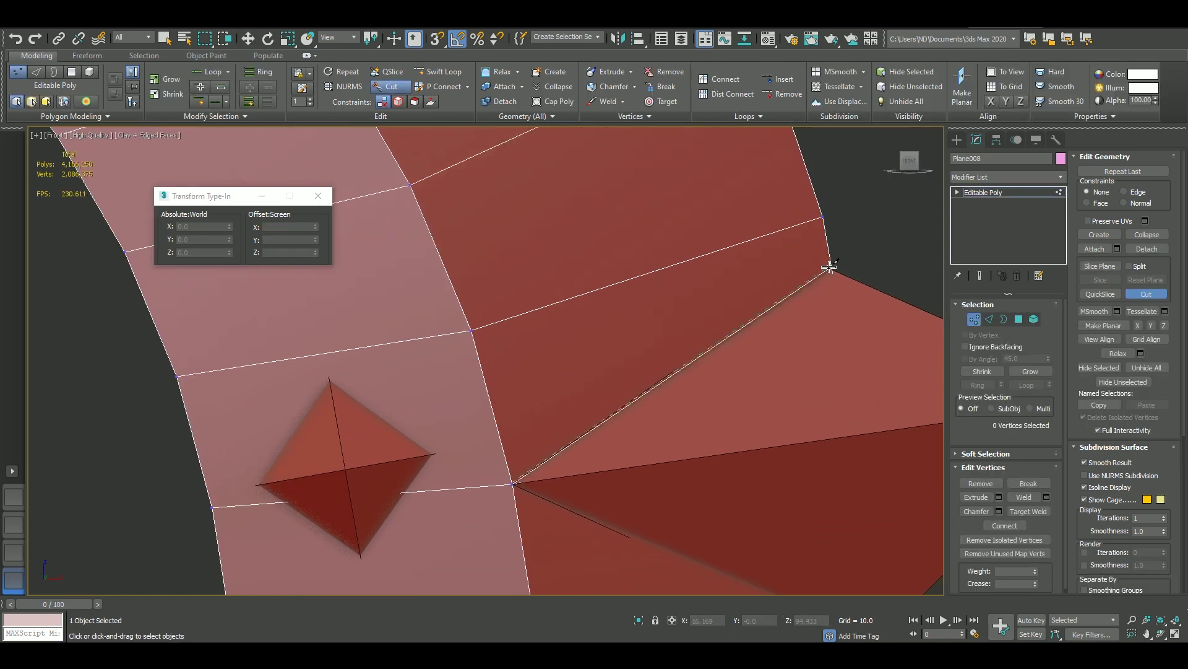
click(831, 266)
middle_drag(518, 493, 481, 356)
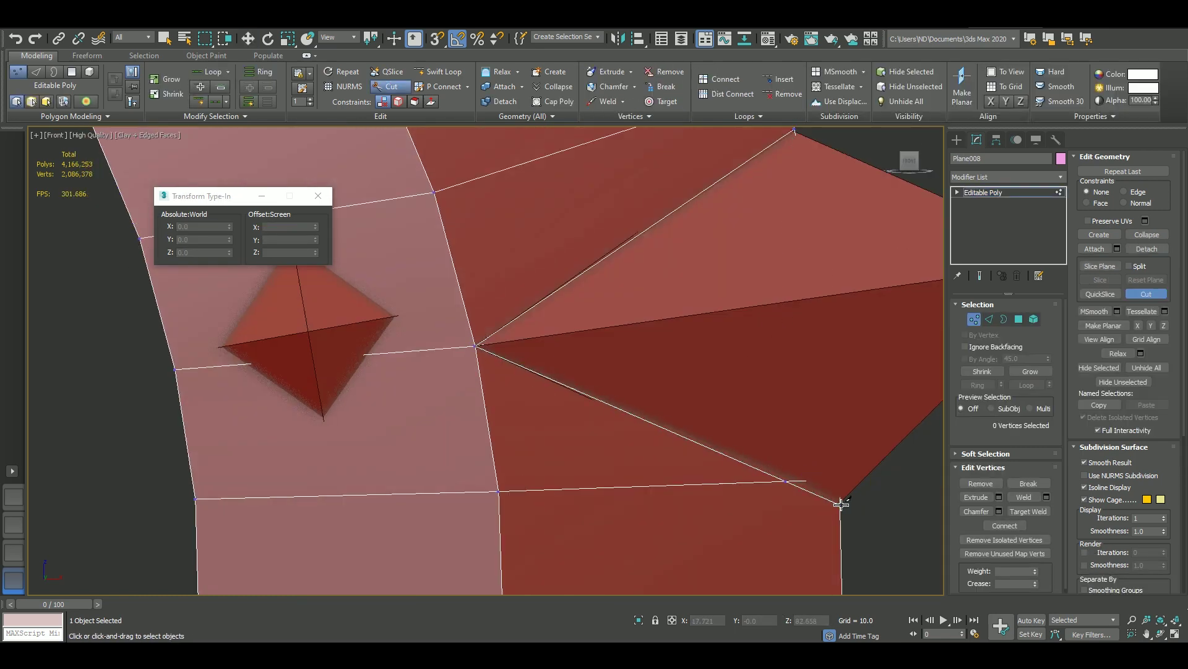
alt+middle_drag(840, 504, 468, 378)
click(859, 318)
middle_drag(469, 315, 542, 483)
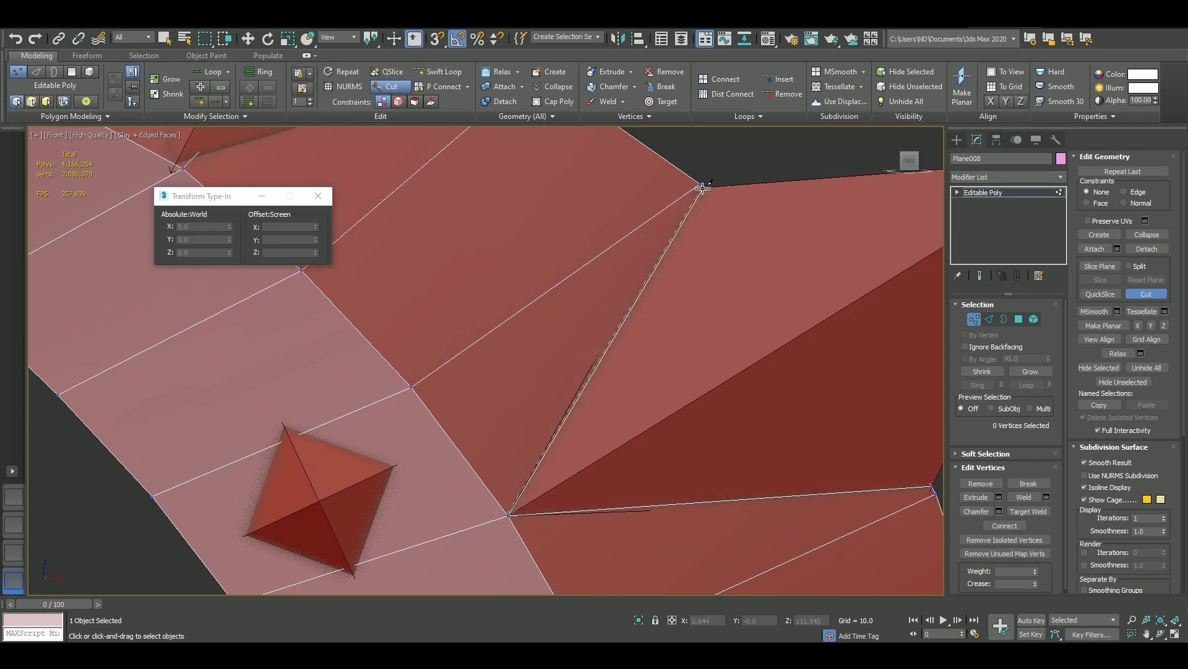
alt+middle_drag(668, 215, 825, 338)
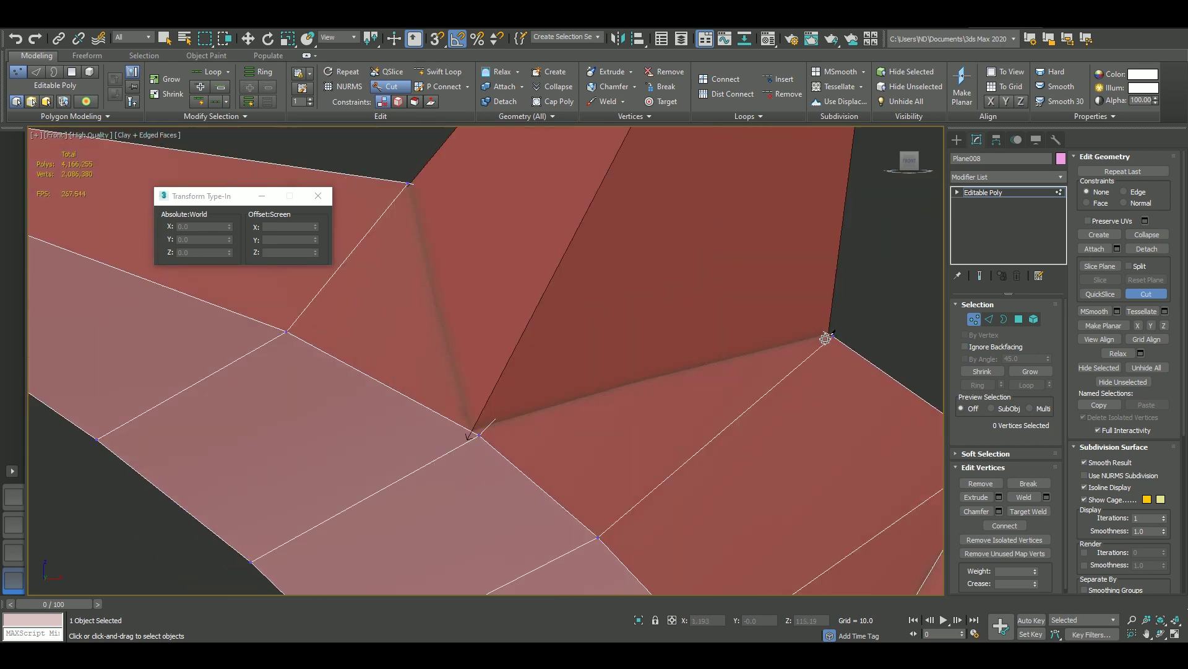
click(404, 185)
scroll(853, 336, down, 3)
Target-weld the first stray vertex onto its neighbouring vertex.
key(ctrl+shift+w)
scroll(652, 313, up, 2)
scroll(652, 313, up, 3)
scroll(425, 464, up, 2)
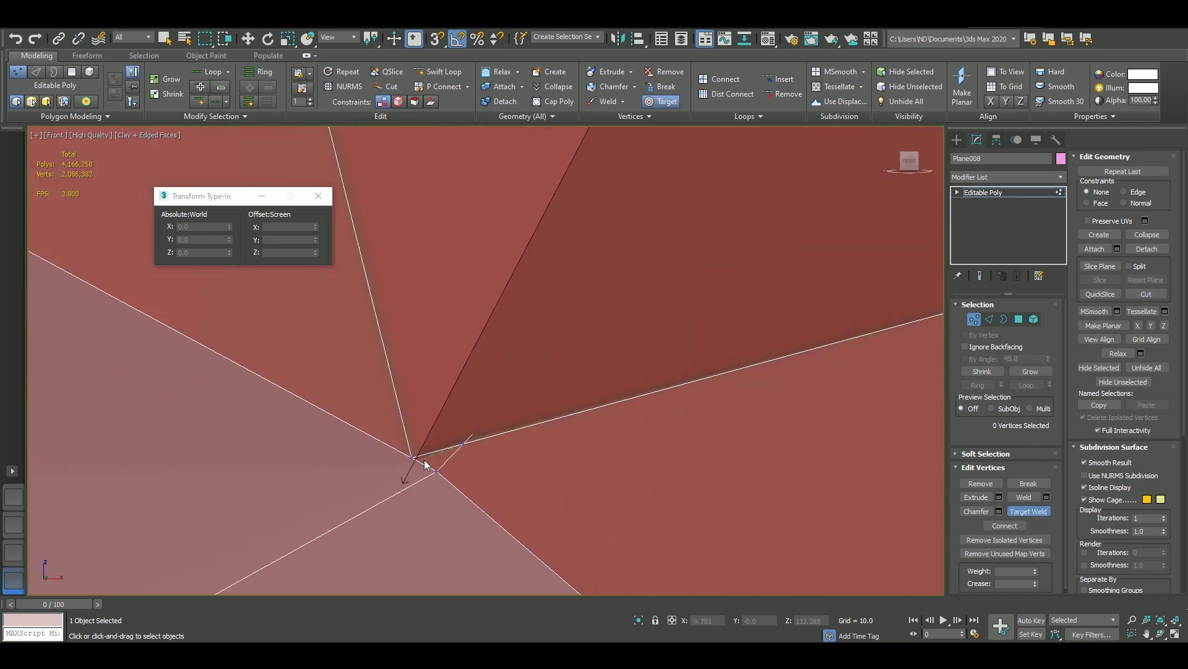
click(435, 470)
scroll(503, 421, down, 3)
scroll(613, 489, up, 3)
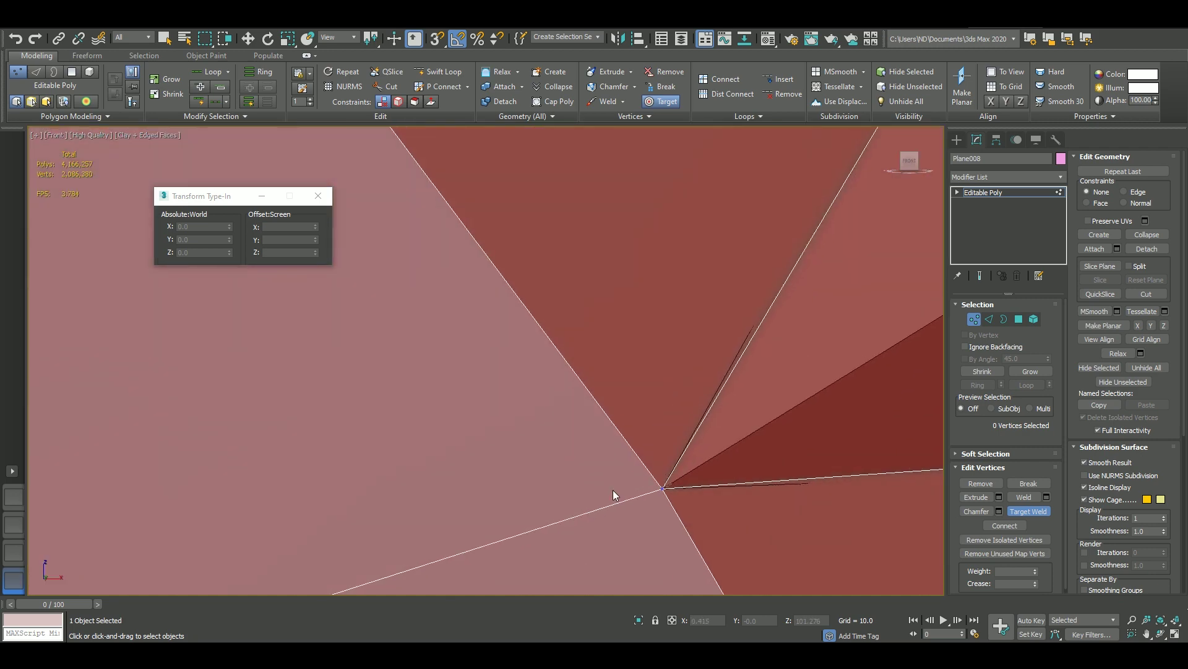
scroll(627, 328, up, 2)
scroll(628, 328, down, 3)
scroll(657, 262, up, 2)
Target-weld two more loose vertices onto the spike corners.
click(664, 324)
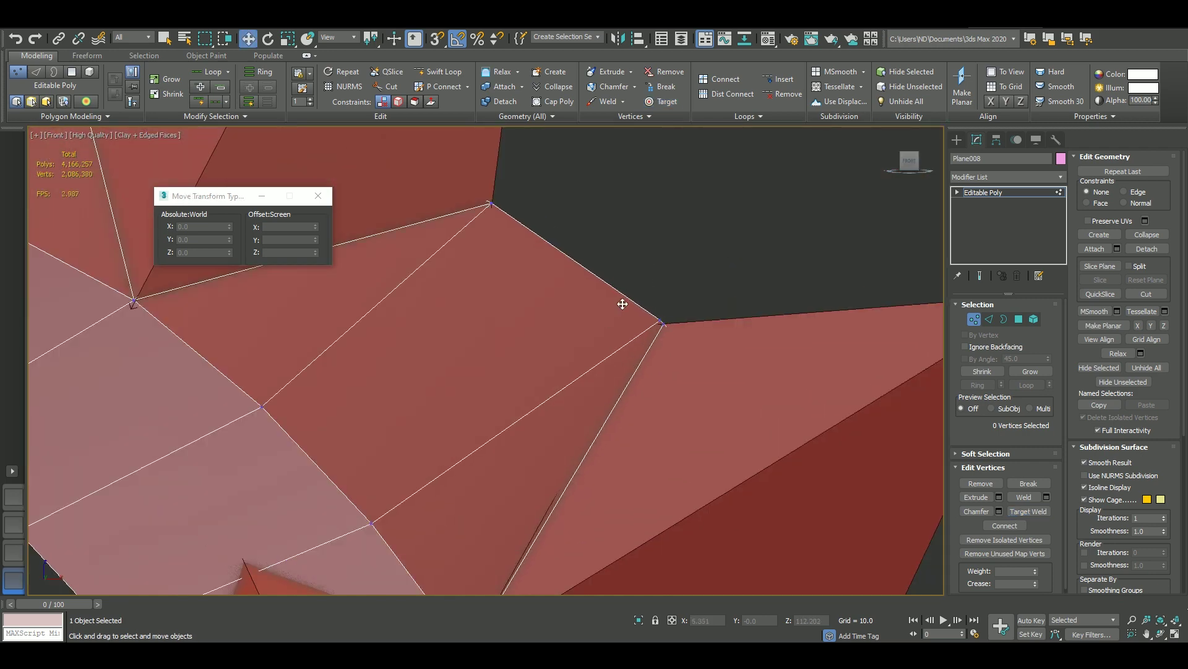
scroll(596, 244, down, 3)
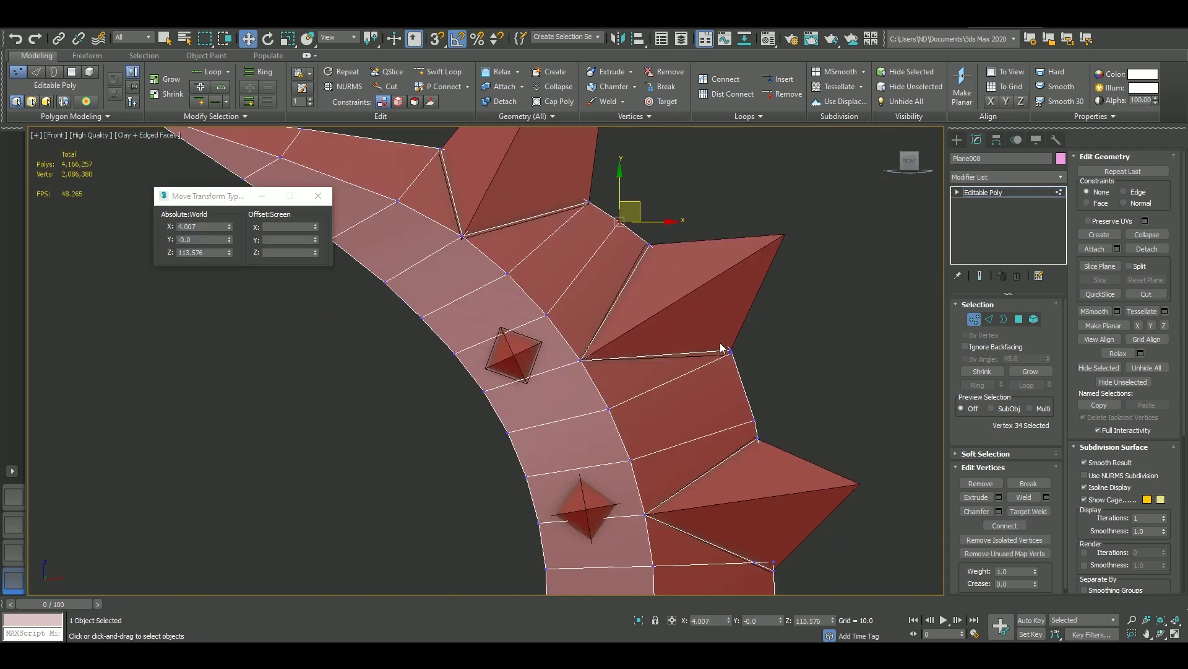
scroll(719, 343, up, 3)
click(749, 407)
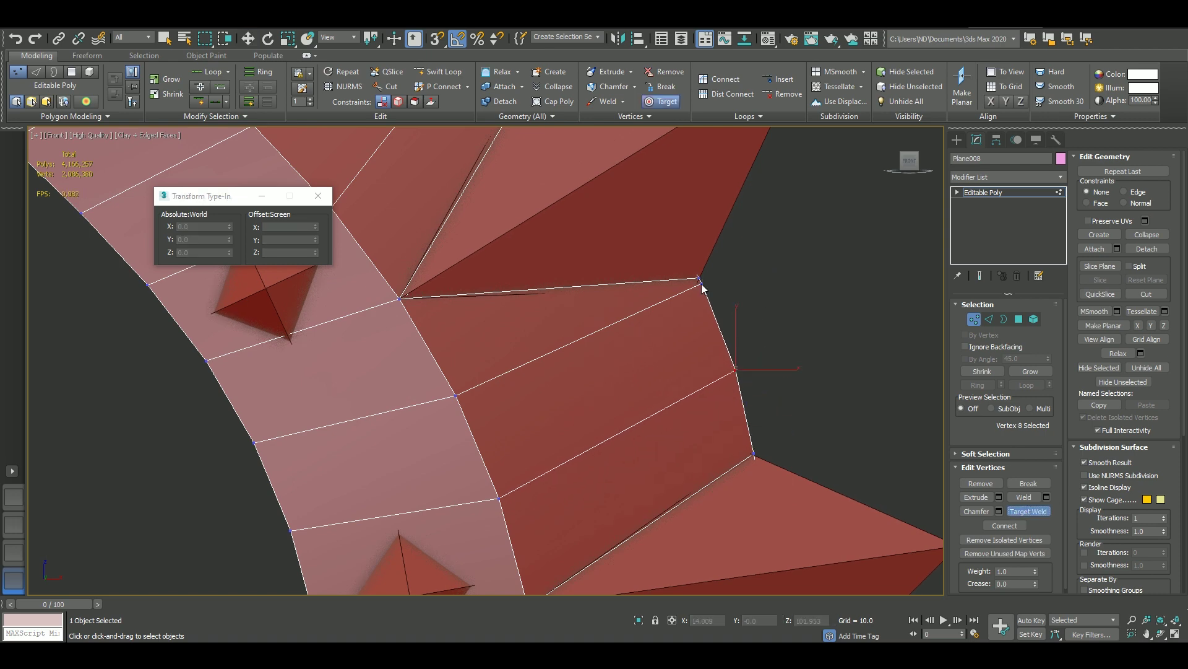
scroll(729, 403, down, 3)
scroll(705, 399, up, 3)
click(756, 373)
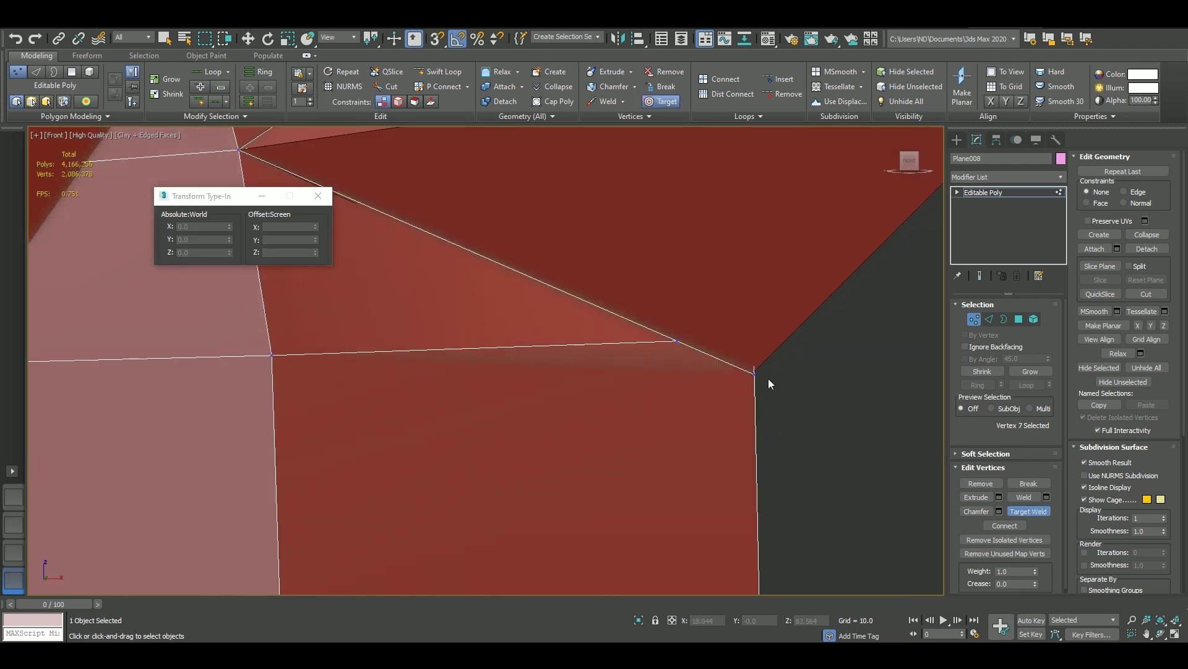
Weld the last loose blade vertex and return to Vertex mode.
click(749, 374)
scroll(751, 426, down, 3)
key(w)
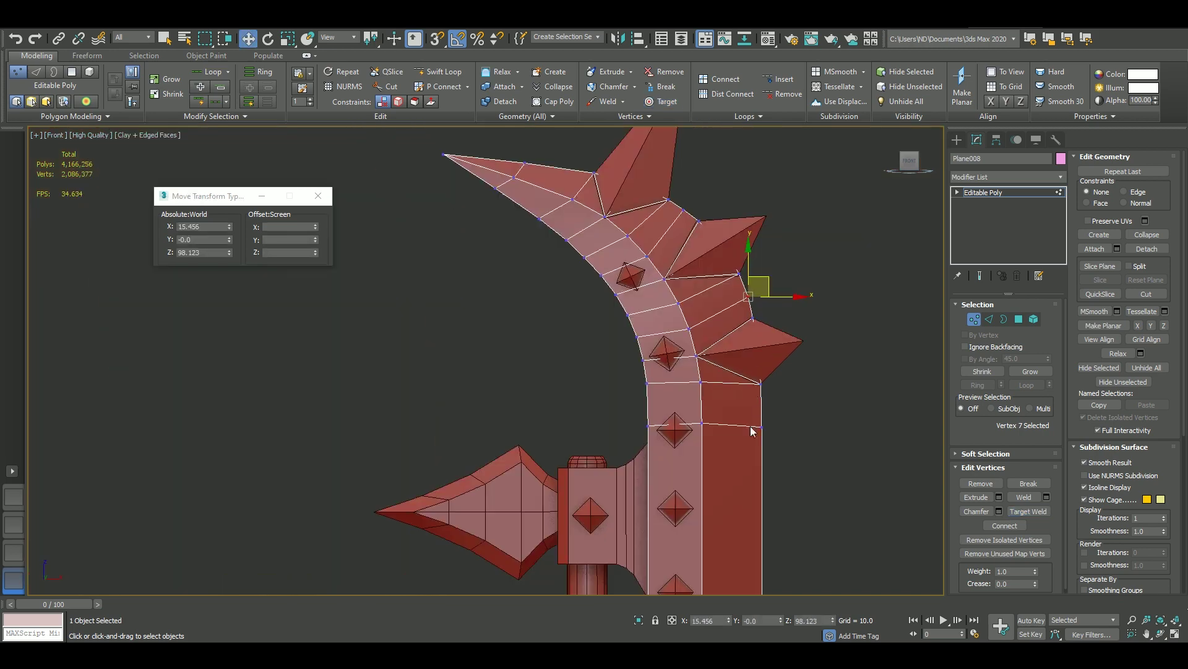
scroll(684, 392, up, 2)
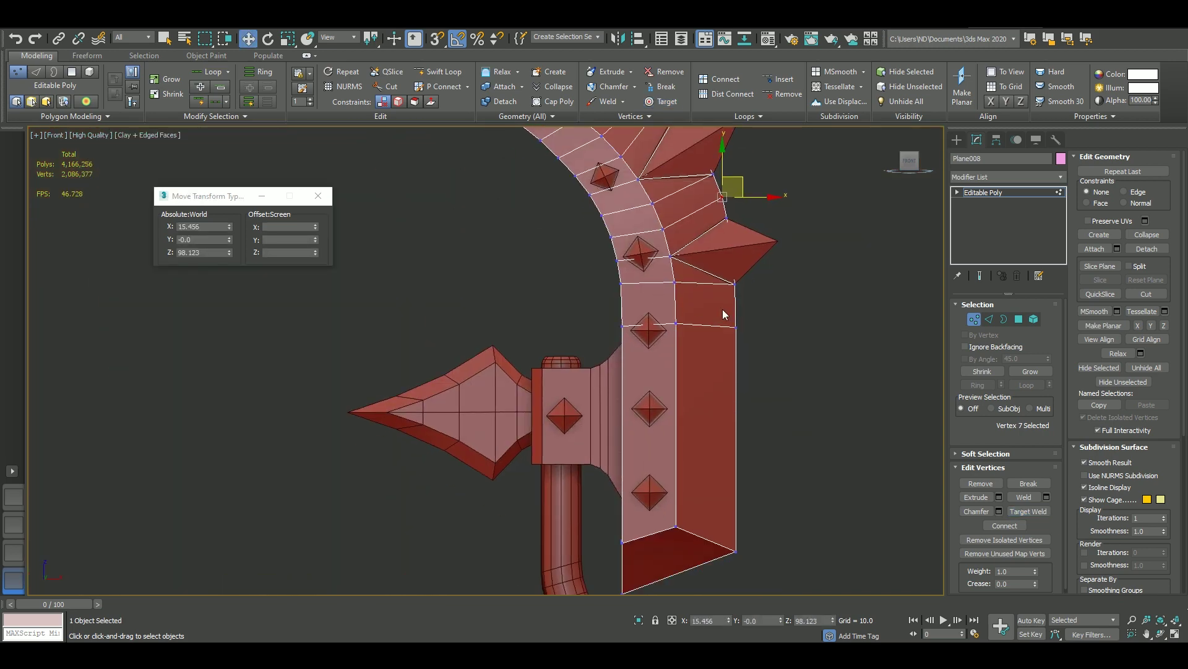
scroll(723, 309, up, 2)
key(4)
scroll(744, 269, up, 1)
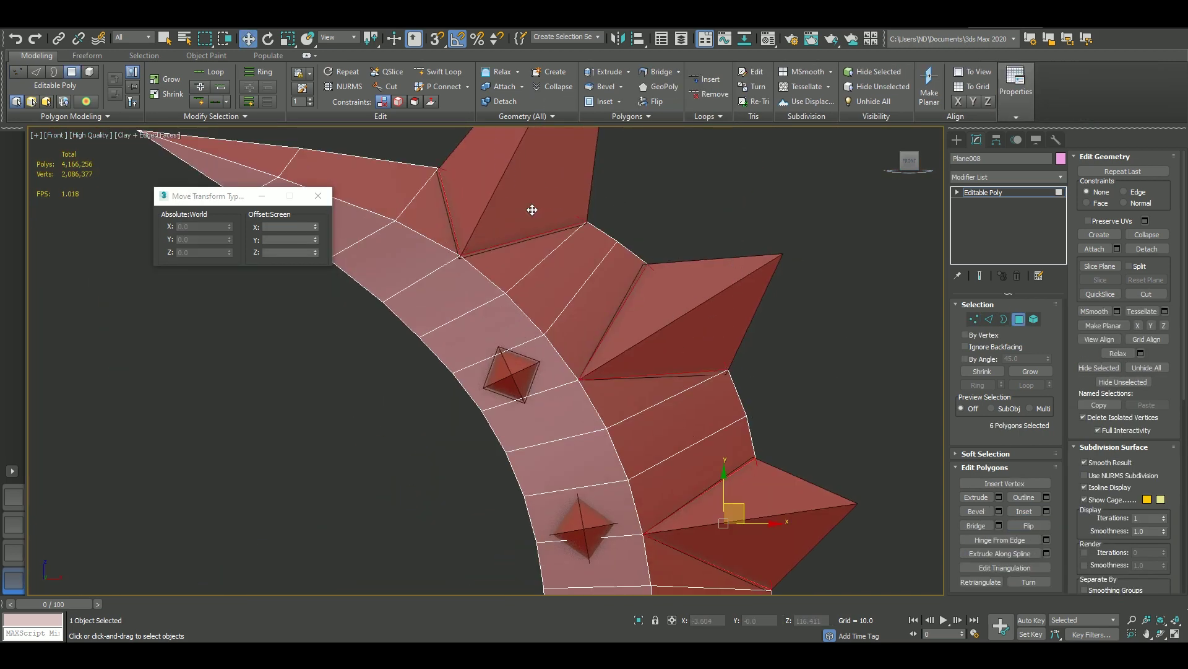
key(1)
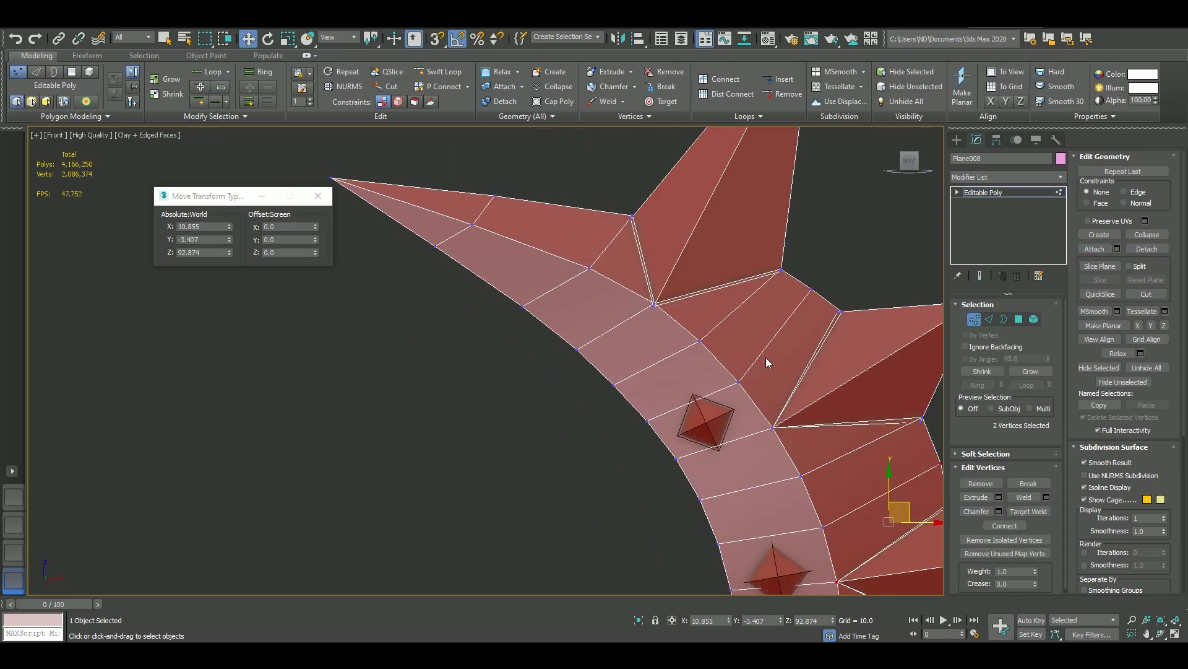
scroll(555, 302, up, 5)
In wireframe view, weld spike vertices and an overlapping pair onto their neighbours.
click(566, 298)
scroll(618, 314, down, 3)
scroll(668, 387, up, 3)
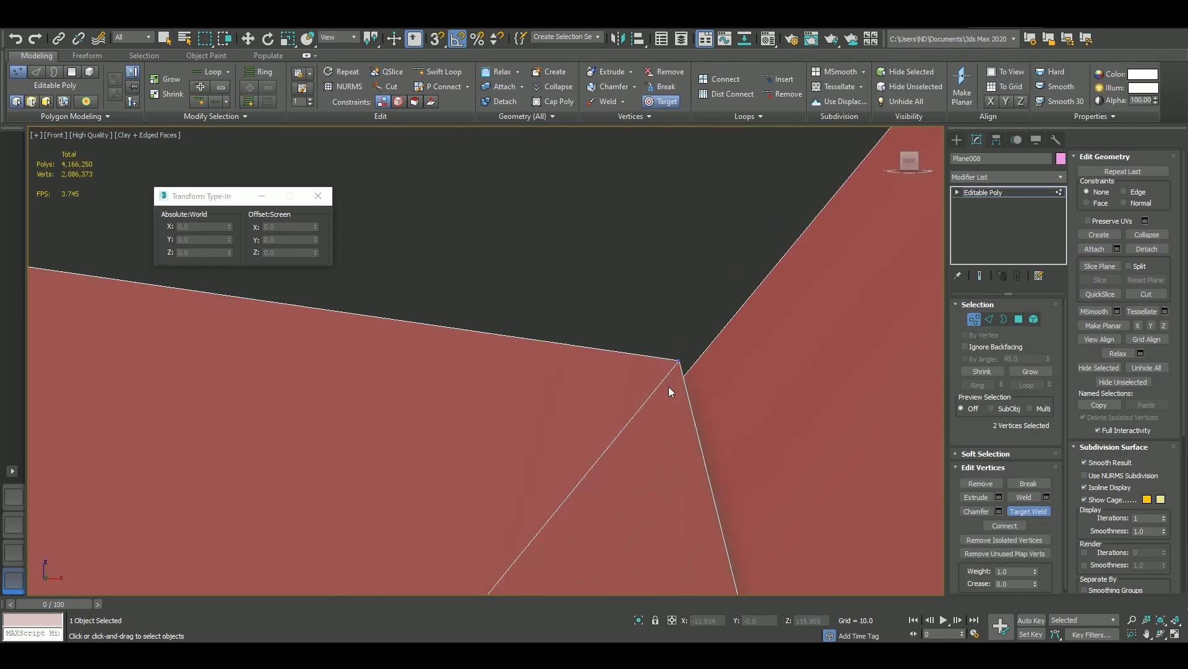
key(F3)
click(674, 369)
scroll(711, 417, down, 3)
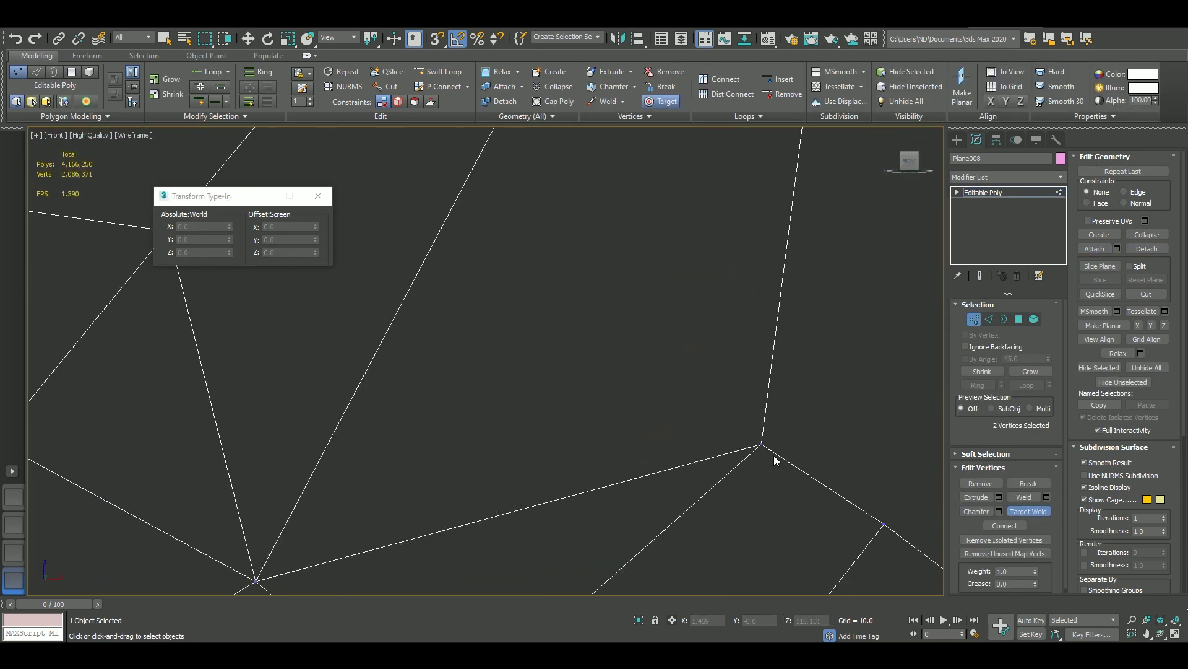
scroll(475, 272, down, 3)
scroll(653, 392, up, 3)
click(673, 386)
scroll(570, 284, down, 3)
alt+middle_drag(570, 284, 642, 404)
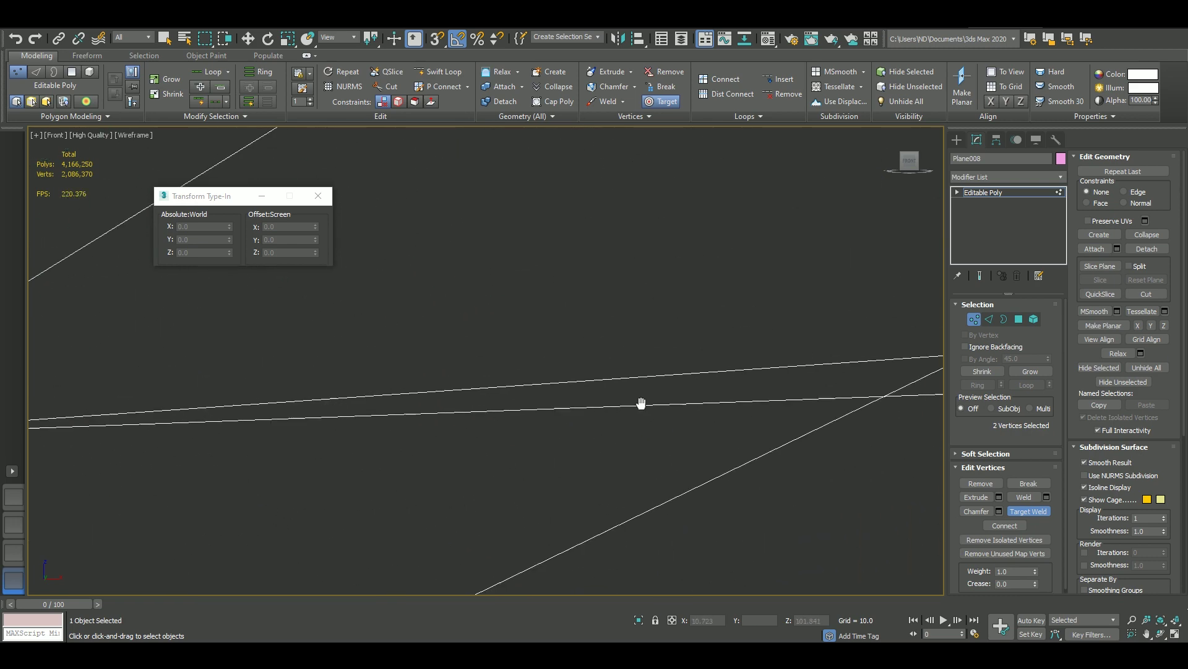
scroll(502, 438, up, 3)
Select and weld the nearby overlapping vertex pairs together.
key(w)
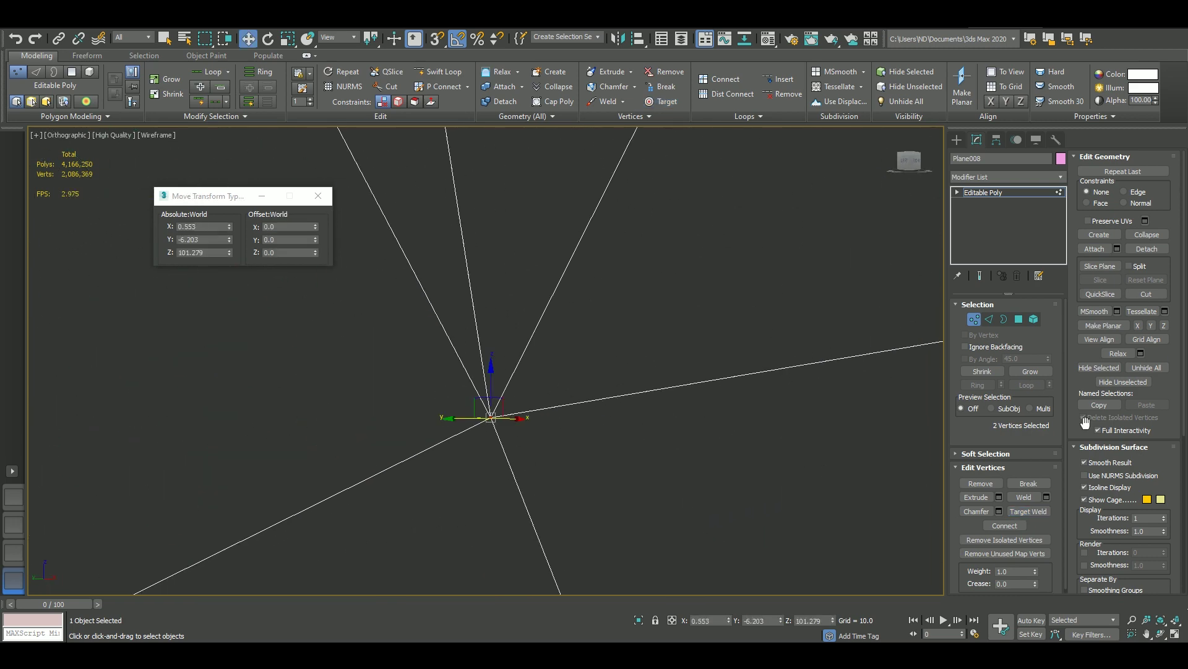
click(494, 409)
scroll(639, 411, up, 3)
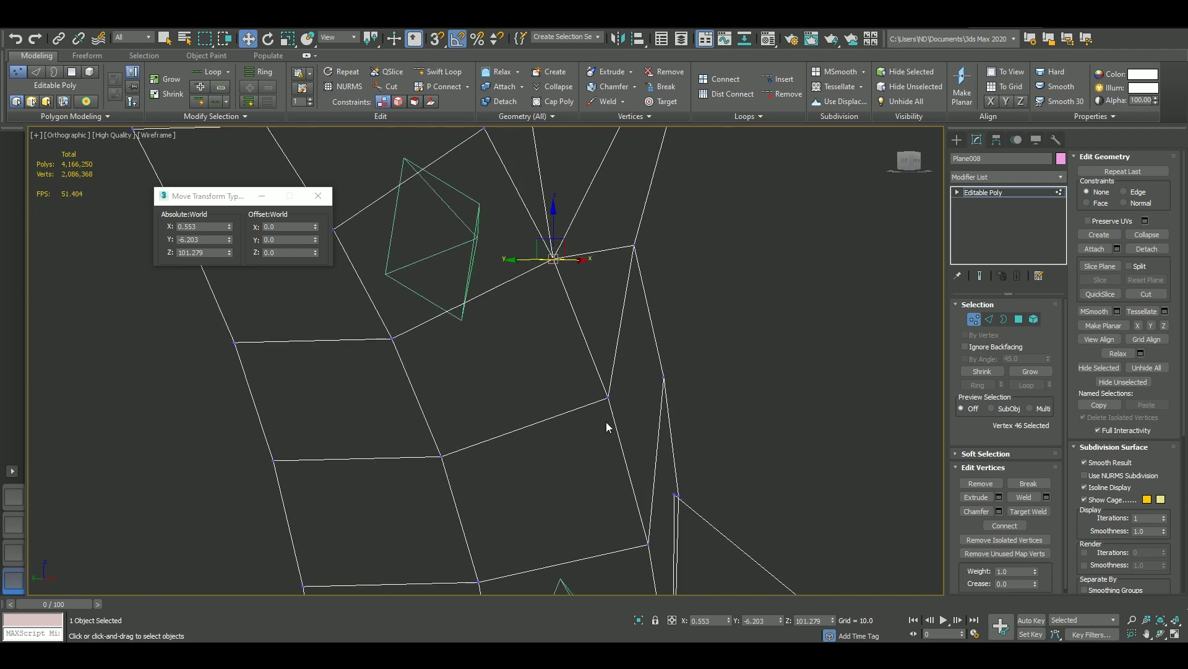
alt+middle_drag(609, 424, 629, 407)
drag(629, 407, 675, 569)
scroll(675, 570, up, 3)
click(493, 410)
alt+middle_drag(495, 406, 808, 397)
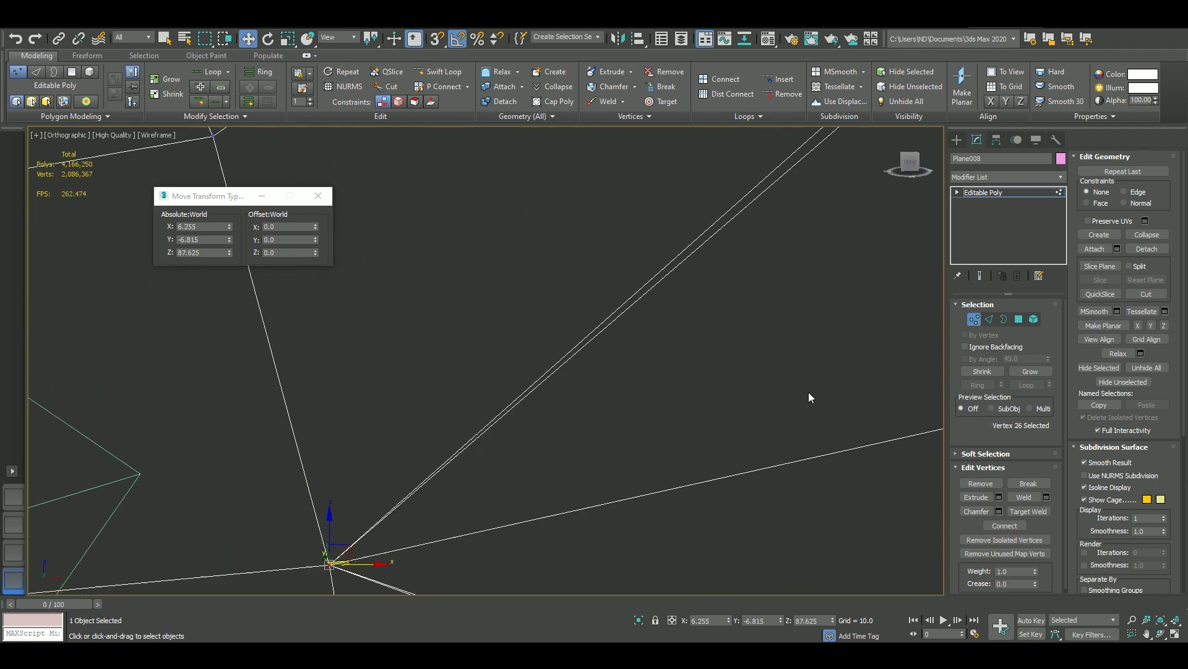
Enable Target Weld, restore the shaded display, and exit vertex editing on the blade.
click(1028, 510)
scroll(656, 424, down, 5)
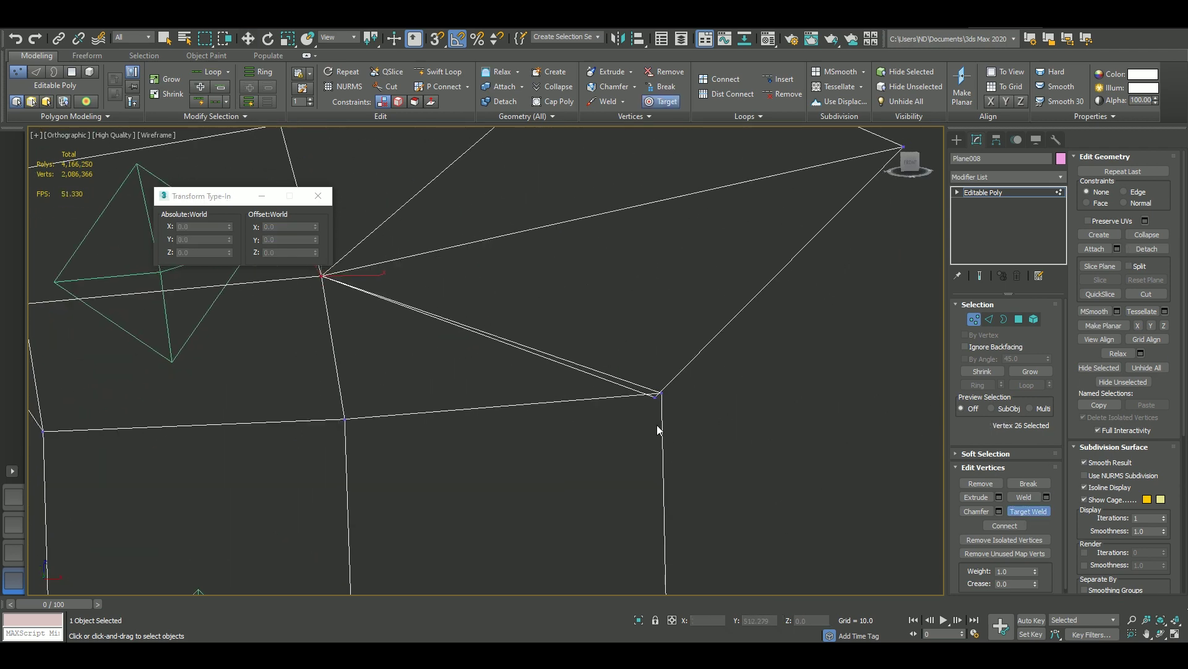
scroll(657, 425, down, 3)
key(F3)
key(w)
scroll(699, 343, down, 2)
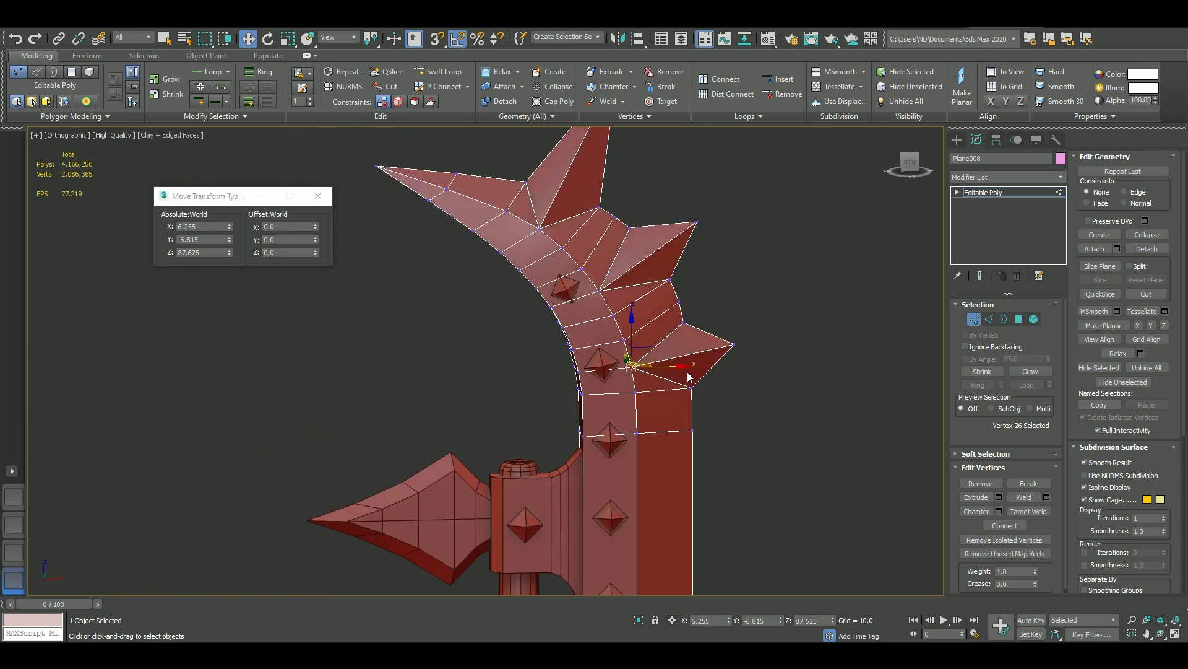
alt+middle_drag(689, 376, 835, 307)
key(1)
middle_drag(706, 371, 805, 304)
Select the spearhead Plane009 and target-weld its stray vertex onto a neighbour.
click(530, 340)
key(1)
scroll(636, 255, up, 3)
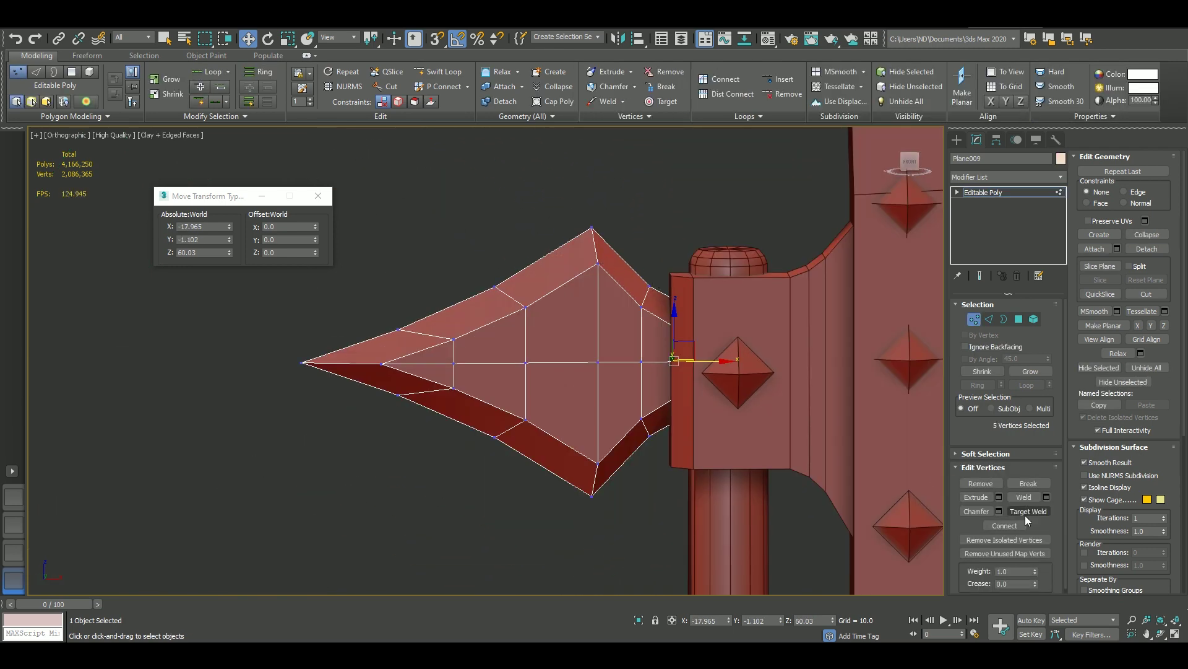
click(641, 309)
scroll(717, 380, down, 3)
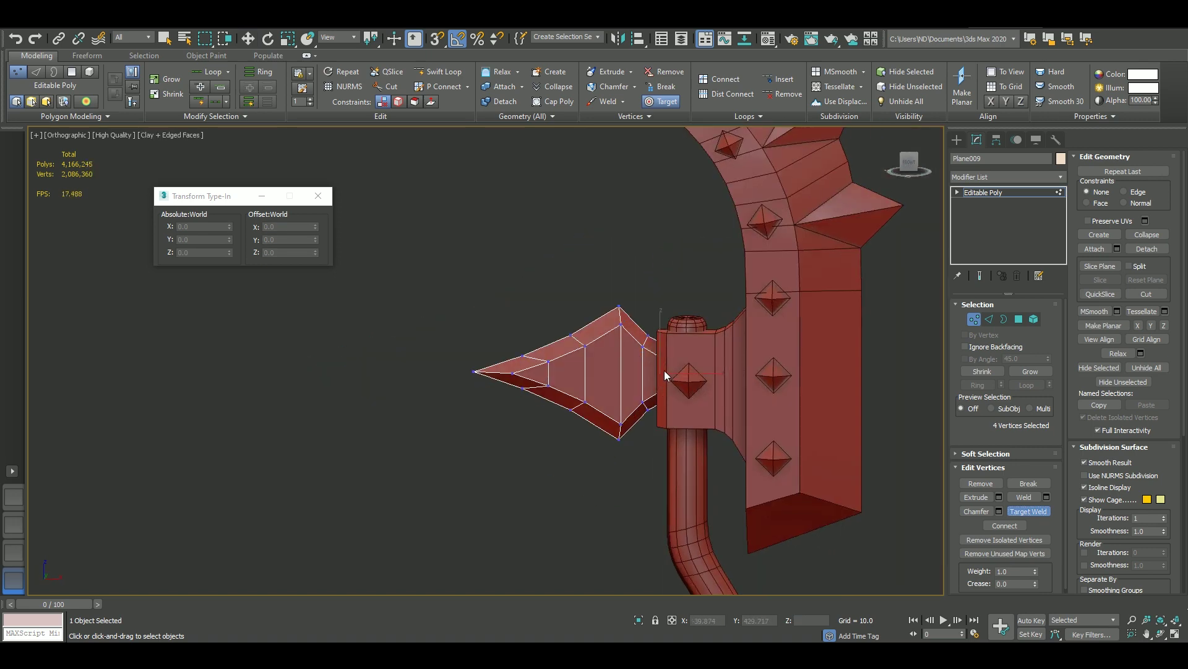
key(f)
key(w)
scroll(675, 444, up, 3)
Leave vertex editing, select all five axe pieces, and centre the axe in view.
middle_drag(675, 445, 710, 262)
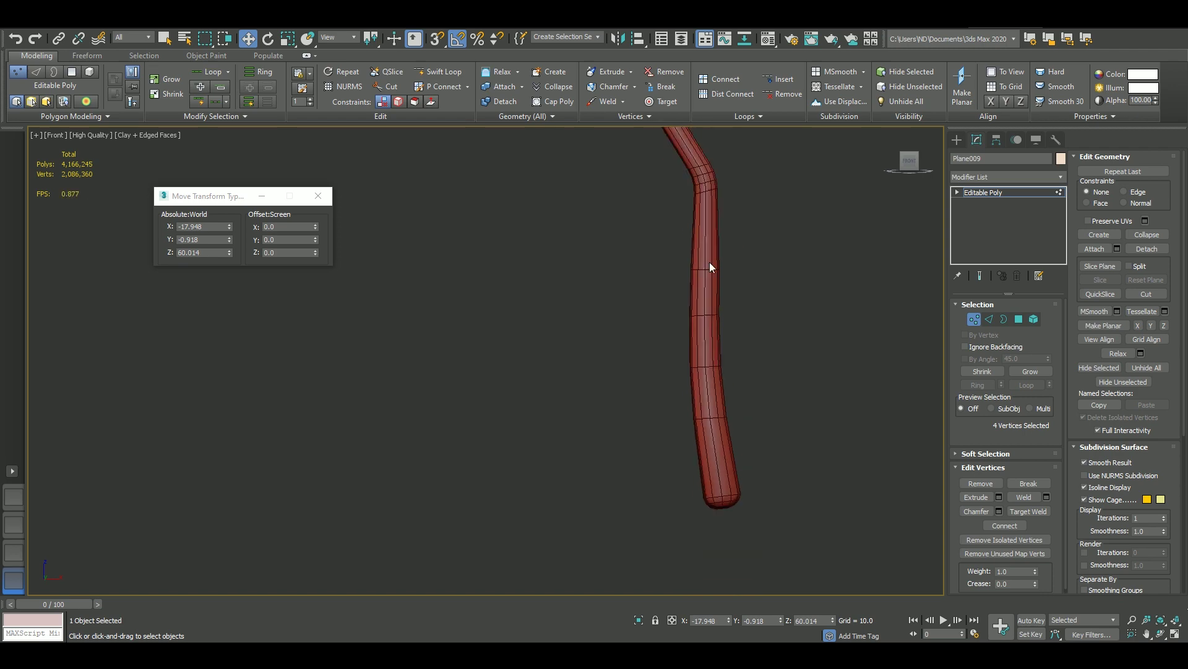
scroll(710, 262, down, 3)
alt+middle_drag(763, 310, 931, 305)
key(ctrl+b)
drag(931, 305, 596, 292)
mouse_move(596, 292)
middle_down()
mouse_move(571, 344)
mouse_move(528, 353)
middle_up()
scroll(523, 344, down, 3)
Select the Line020 axe mesh on its own and open its modifier list.
key(f)
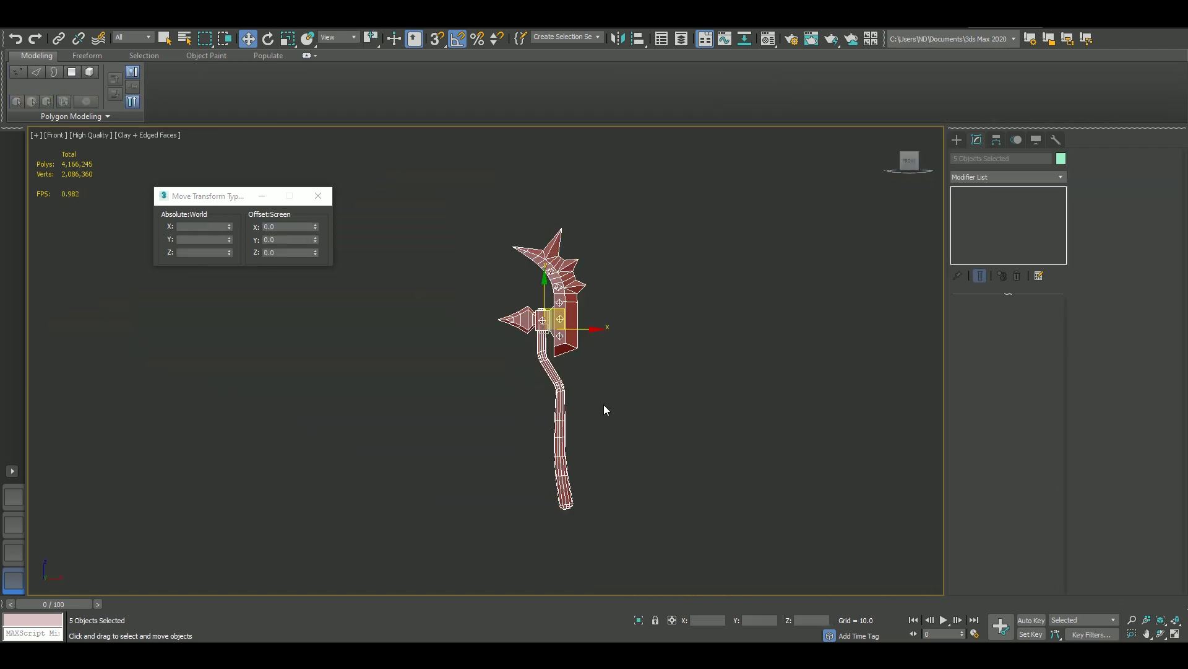
middle_drag(604, 410, 691, 433)
click(646, 434)
scroll(645, 325, up, 4)
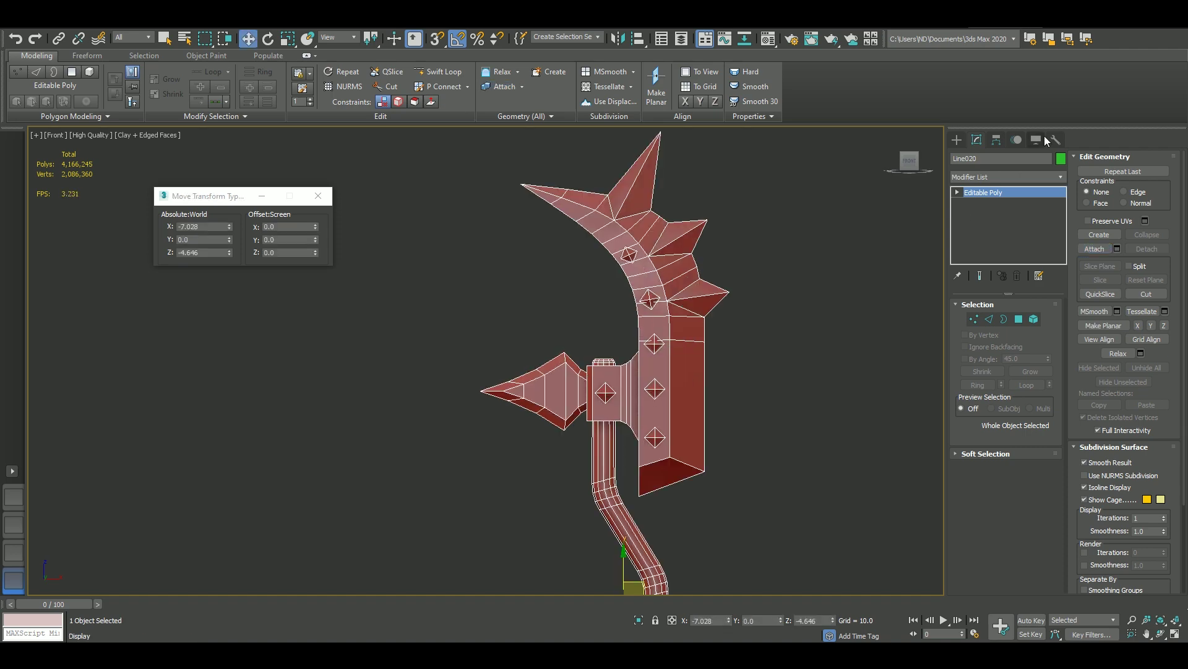
click(1055, 140)
click(976, 140)
click(985, 177)
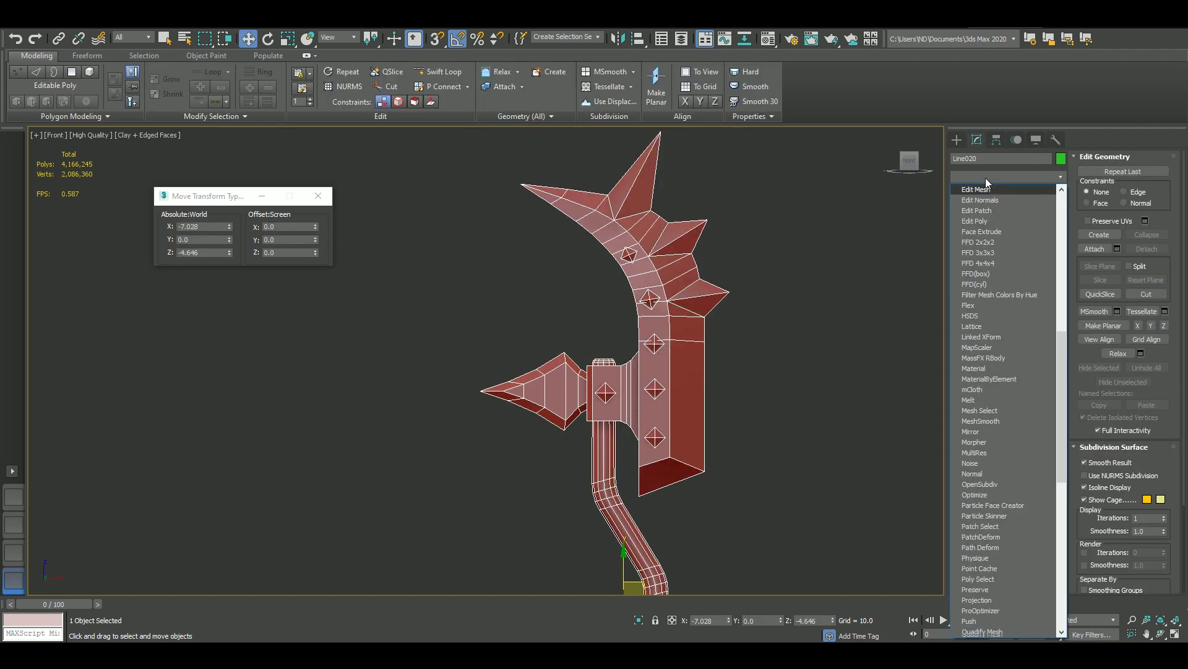
In Polygon mode, select all the axe's polygons, then clear the selection.
key(4)
key(ctrl+a)
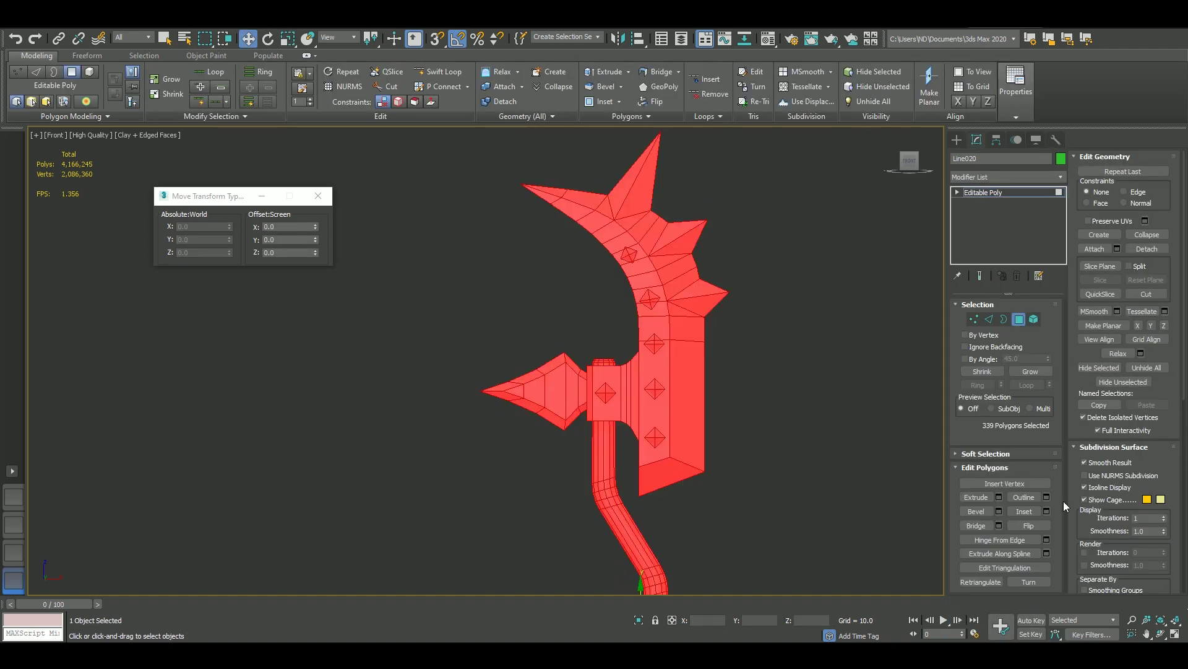
scroll(1064, 500, down, 5)
scroll(1084, 445, down, 3)
click(799, 327)
Toggle edged faces and select all connected polygons of the wrap piece.
key(F4)
scroll(696, 350, up, 2)
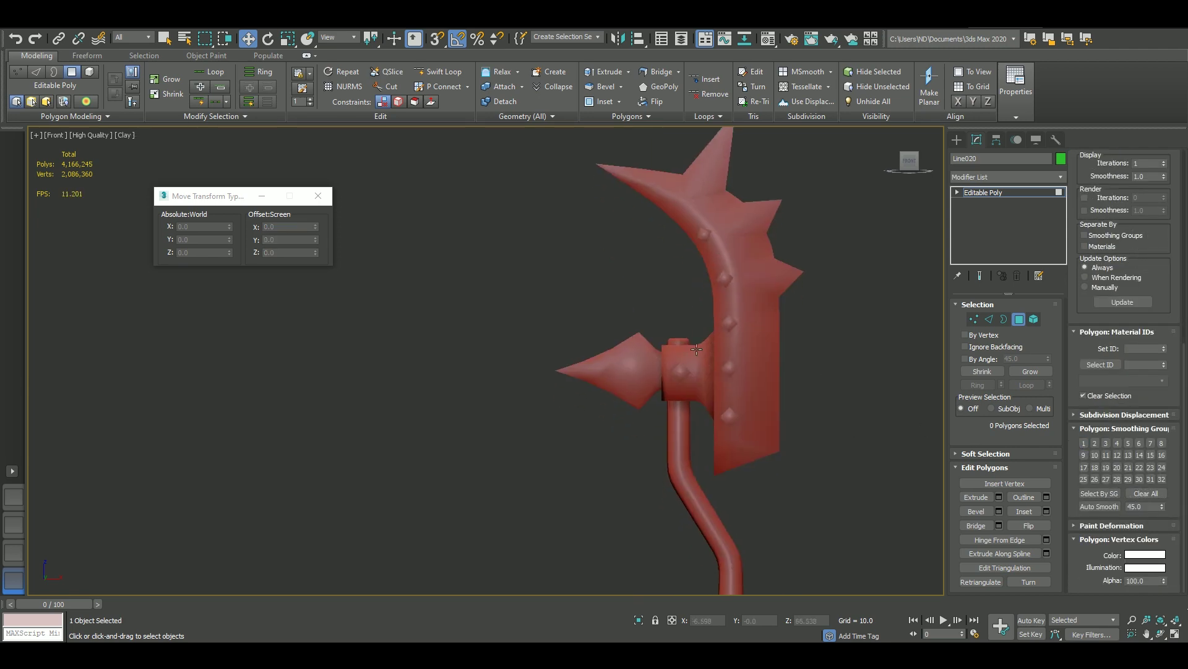
scroll(681, 353, up, 4)
key(F4)
alt+middle_drag(702, 353, 722, 284)
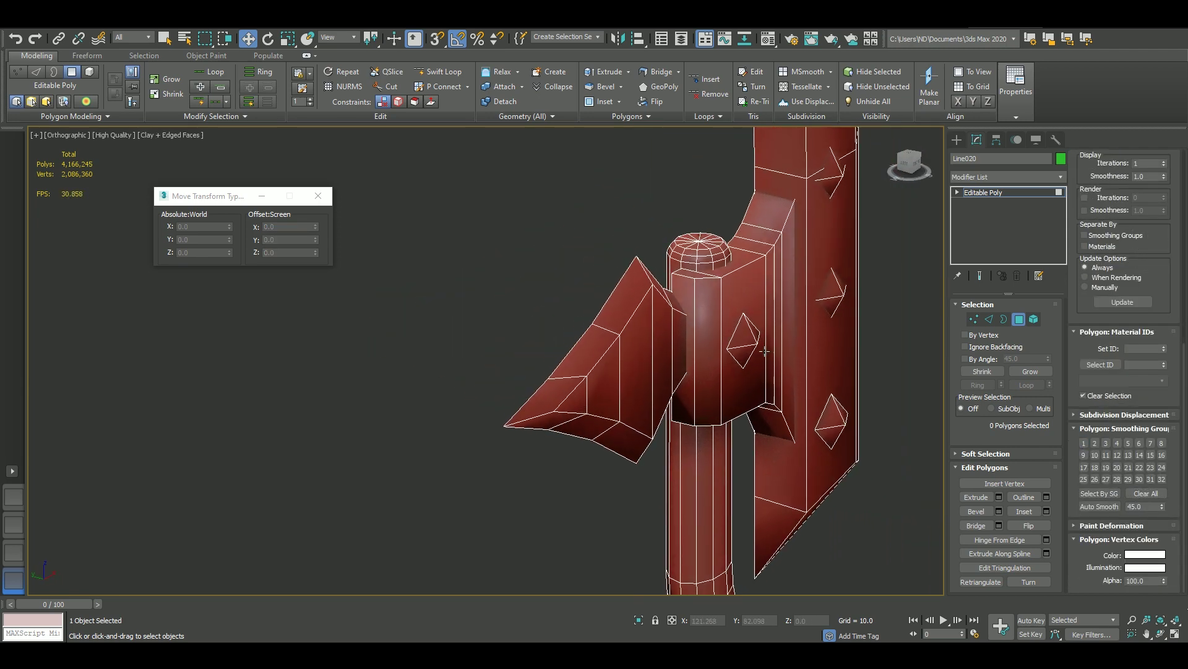
double_click(722, 283)
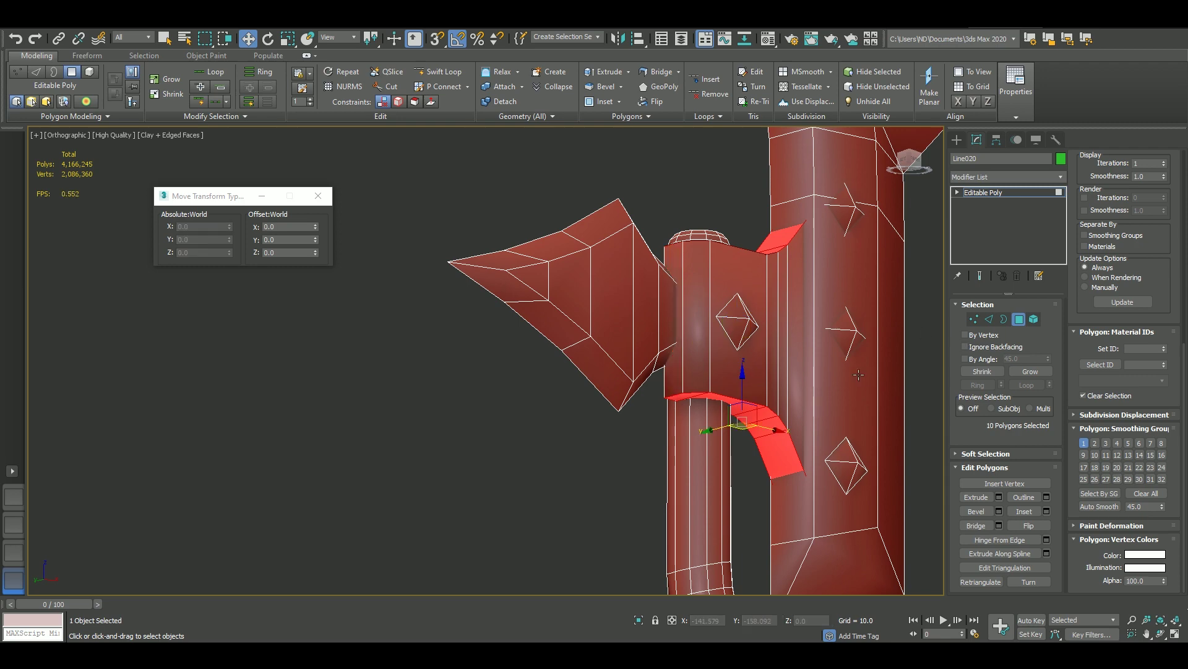
mouse_move(858, 375)
alt+middle_down()
mouse_move(792, 331)
mouse_move(619, 346)
alt+middle_up()
Add an Unwrap UVW modifier to the axe and open the UV editor.
key(4)
click(975, 177)
click(990, 485)
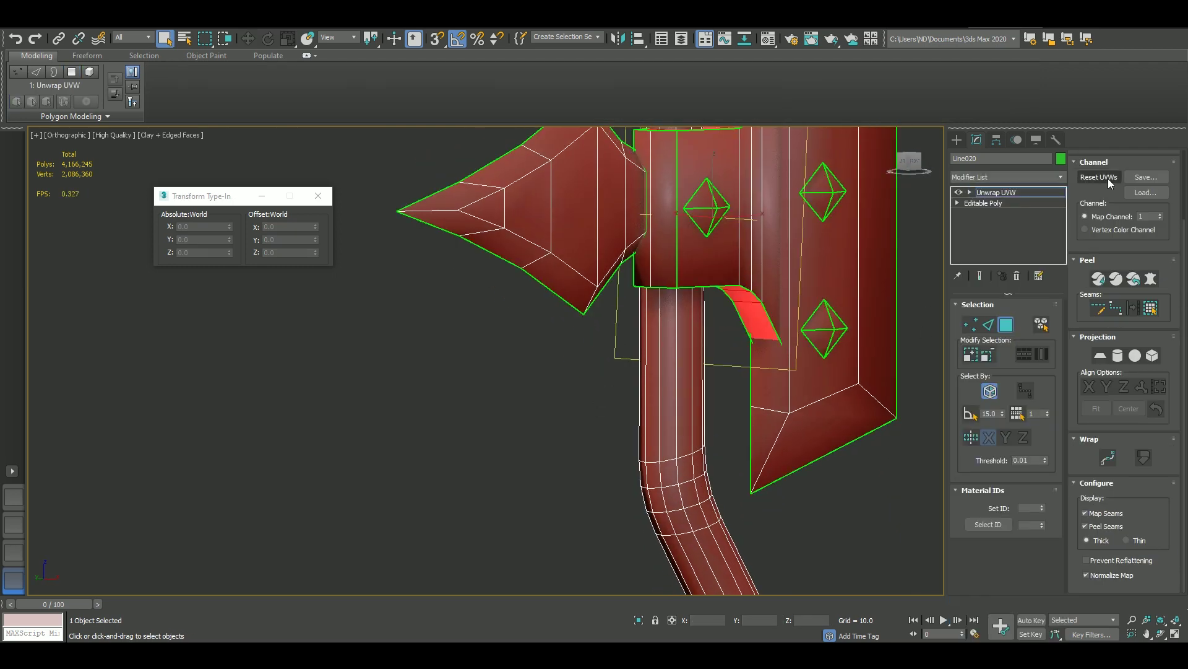
drag(1164, 250, 1164, 334)
click(1124, 174)
Planar-map all faces, squash the projection, hide the checker, and flatten into separate pieces.
key(ctrl+a)
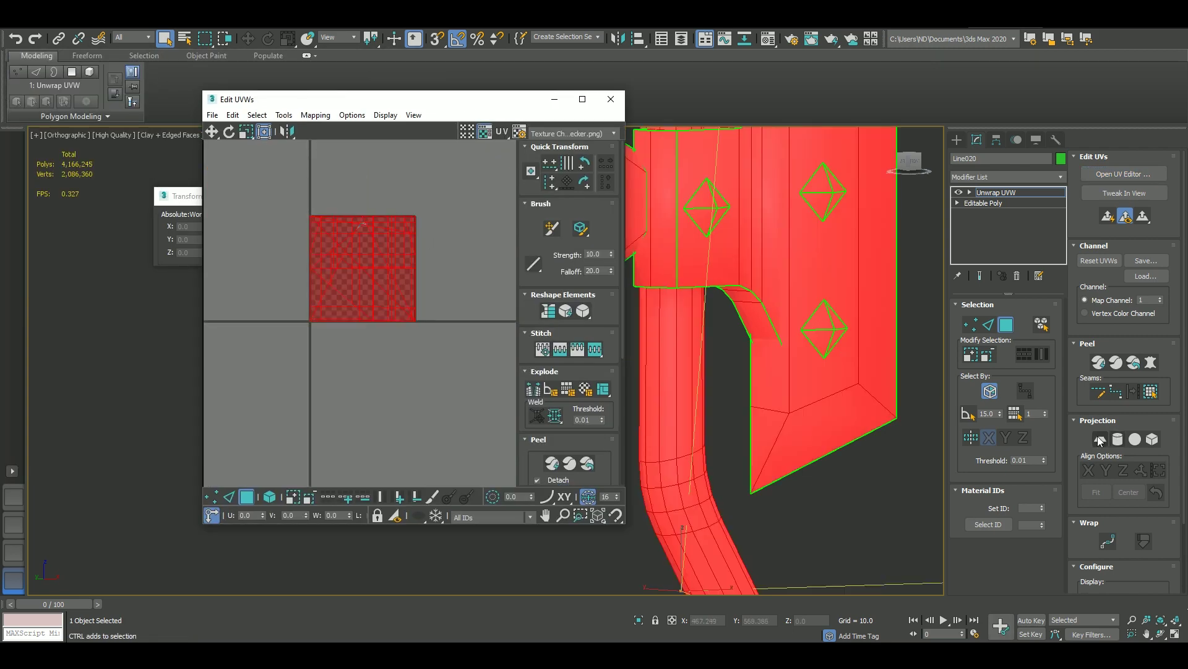
click(1100, 438)
drag(419, 322, 343, 322)
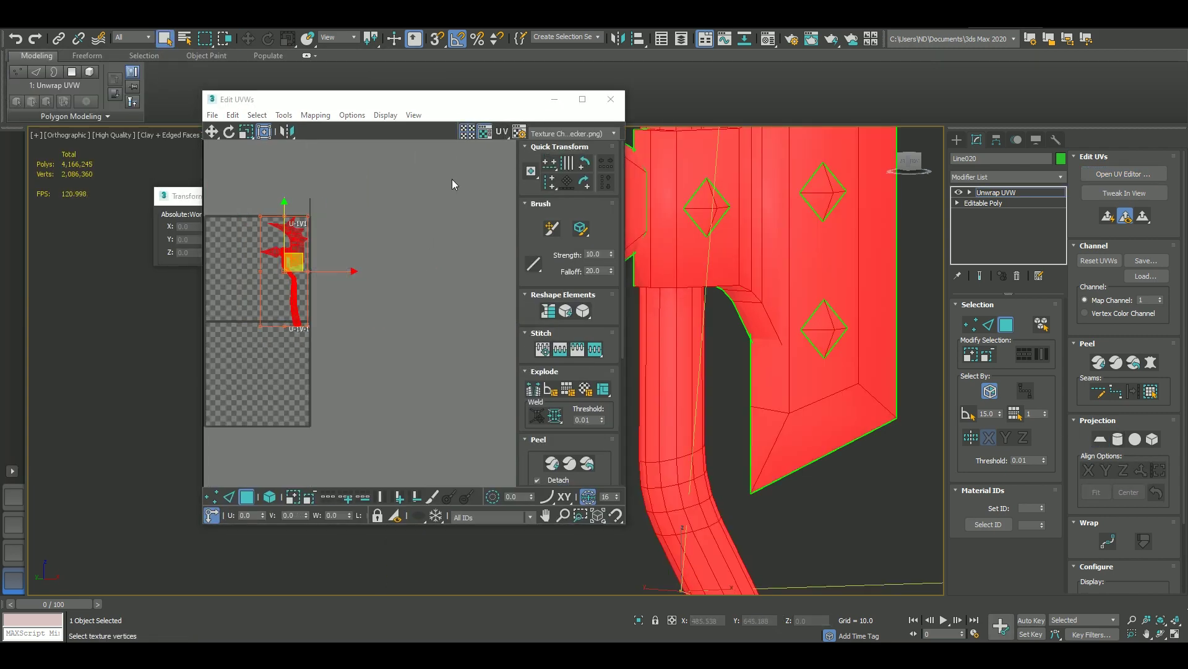
click(469, 131)
click(582, 99)
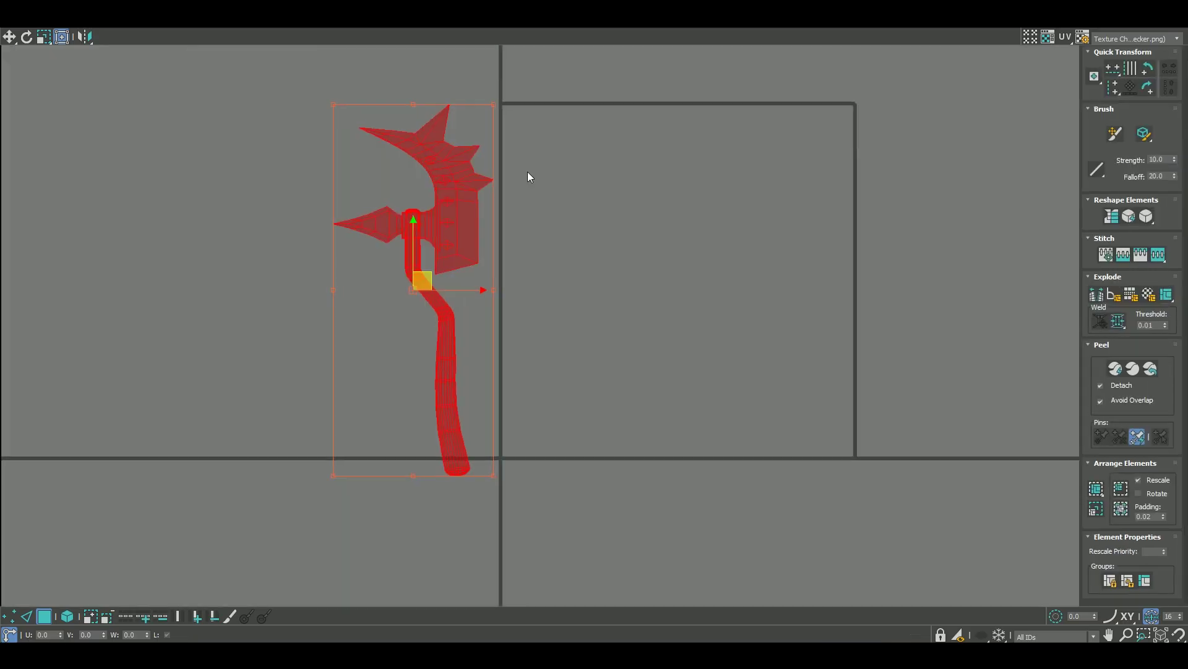
Move the collar UV piece to the right of the blade and select the handle piece.
right_click(201, 93)
click(132, 181)
click(328, 250)
click(414, 263)
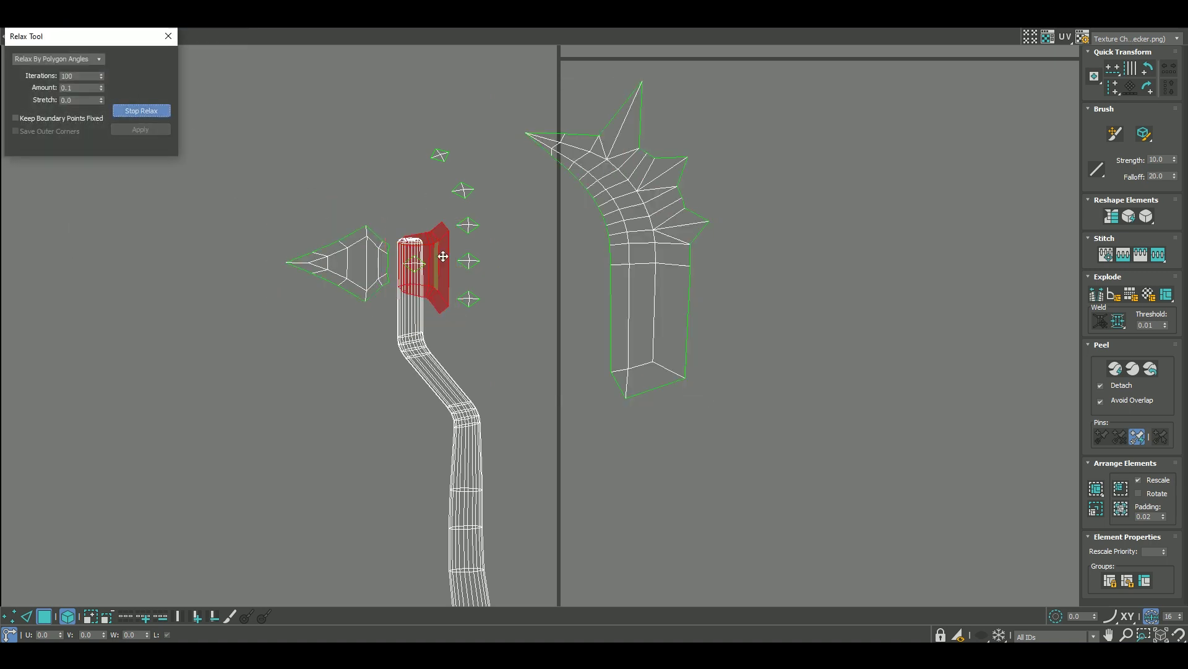
drag(414, 263, 799, 269)
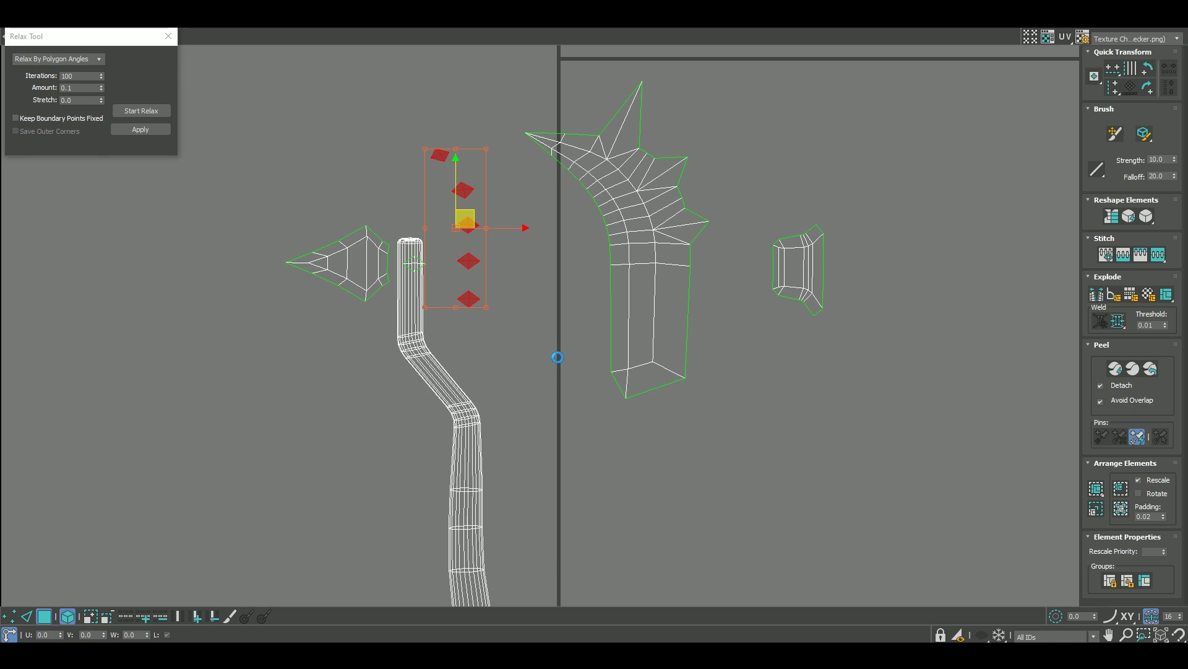
click(409, 389)
click(415, 264)
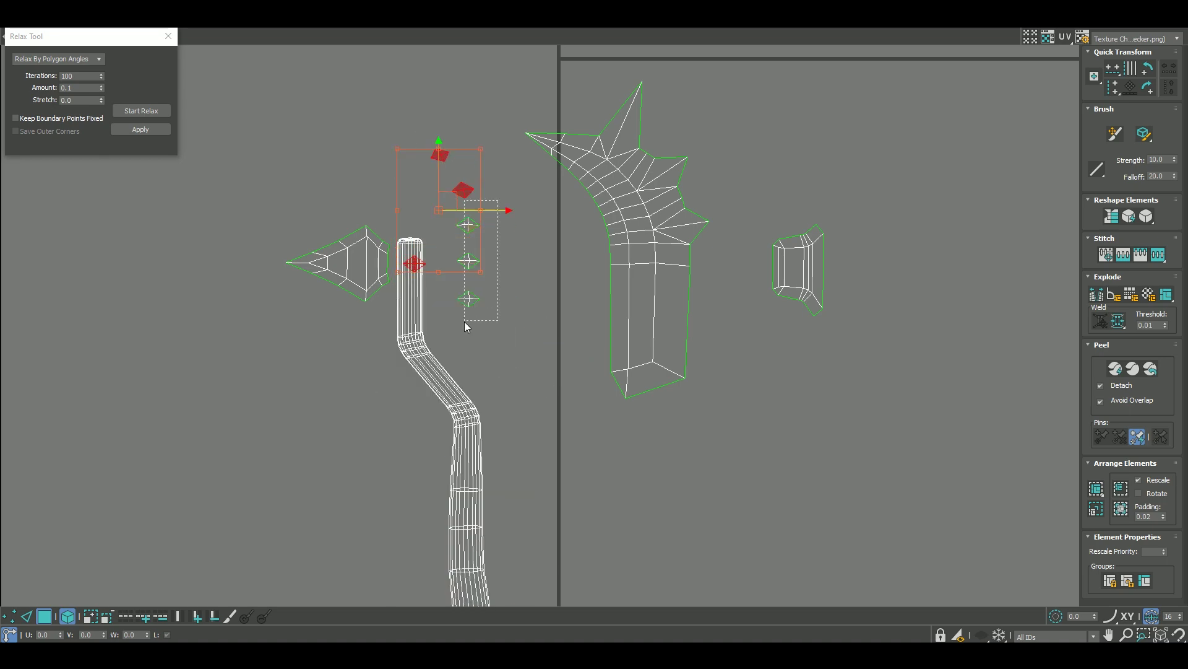
click(421, 325)
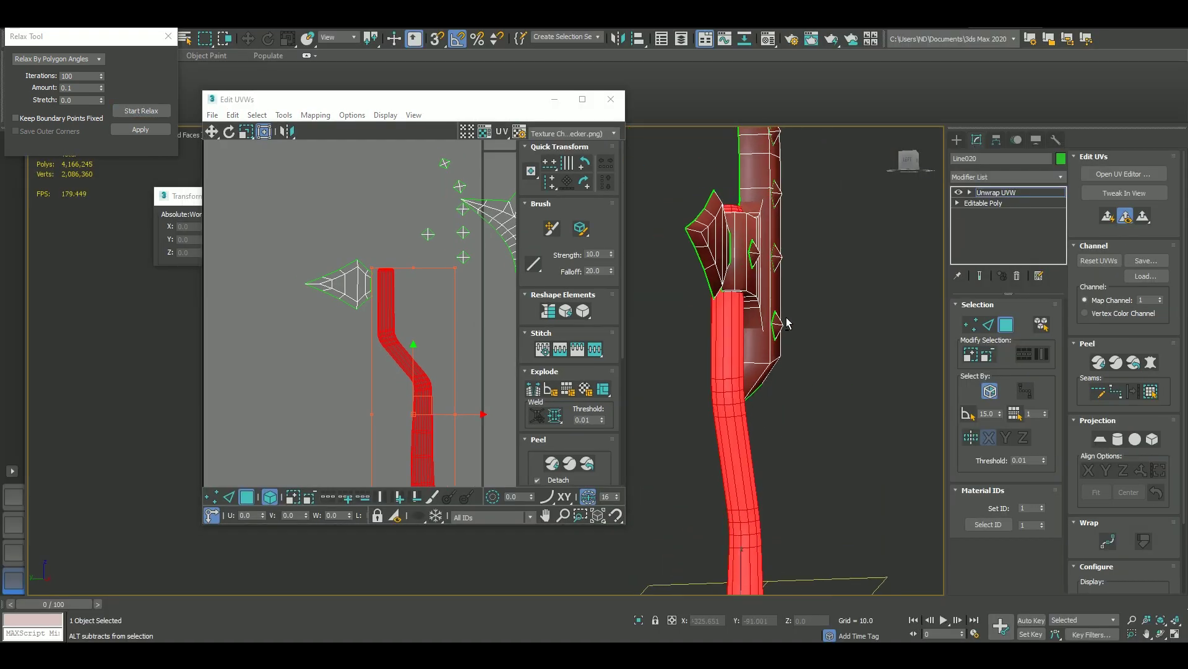
Detach the handle's end-cap faces as their own UV piece.
click(989, 324)
scroll(730, 322, down, 5)
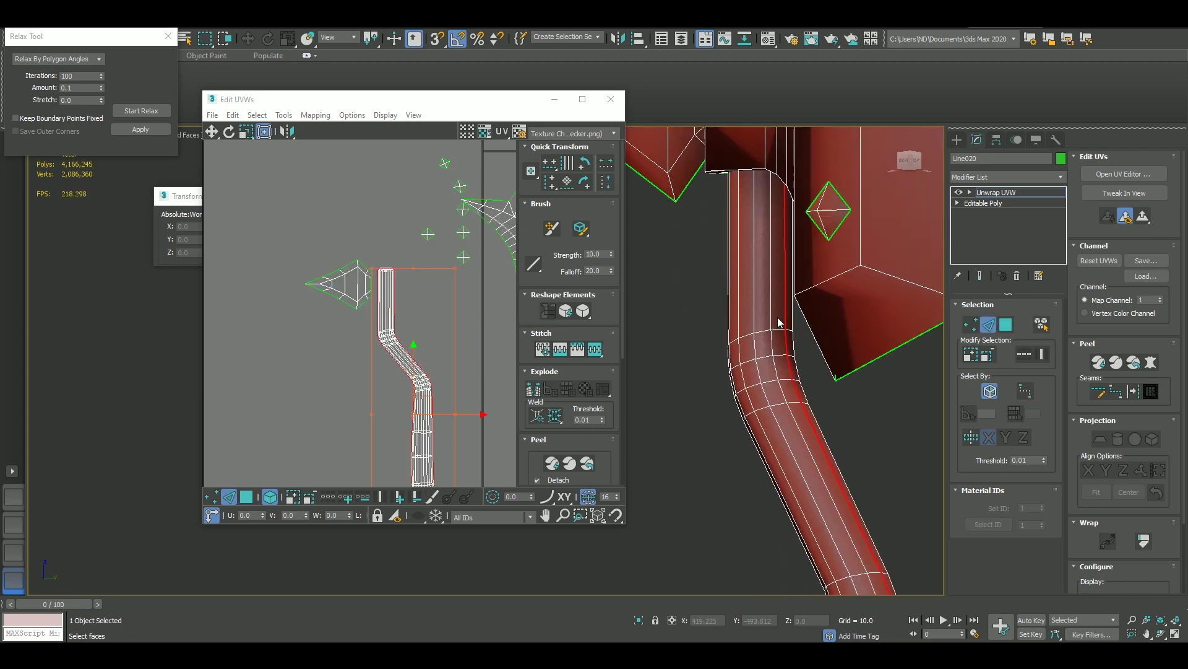
scroll(730, 322, up, 5)
scroll(730, 322, up, 3)
key(3)
scroll(730, 323, up, 3)
scroll(736, 331, up, 2)
click(740, 336)
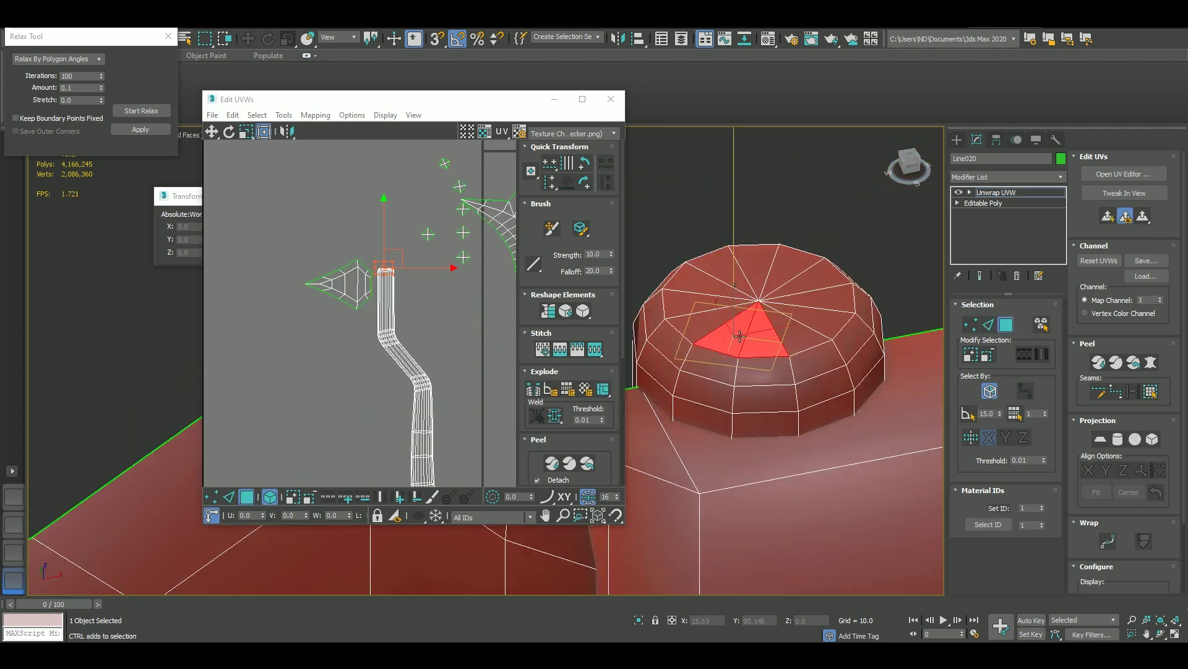
drag(736, 267, 805, 323)
scroll(776, 355, down, 4)
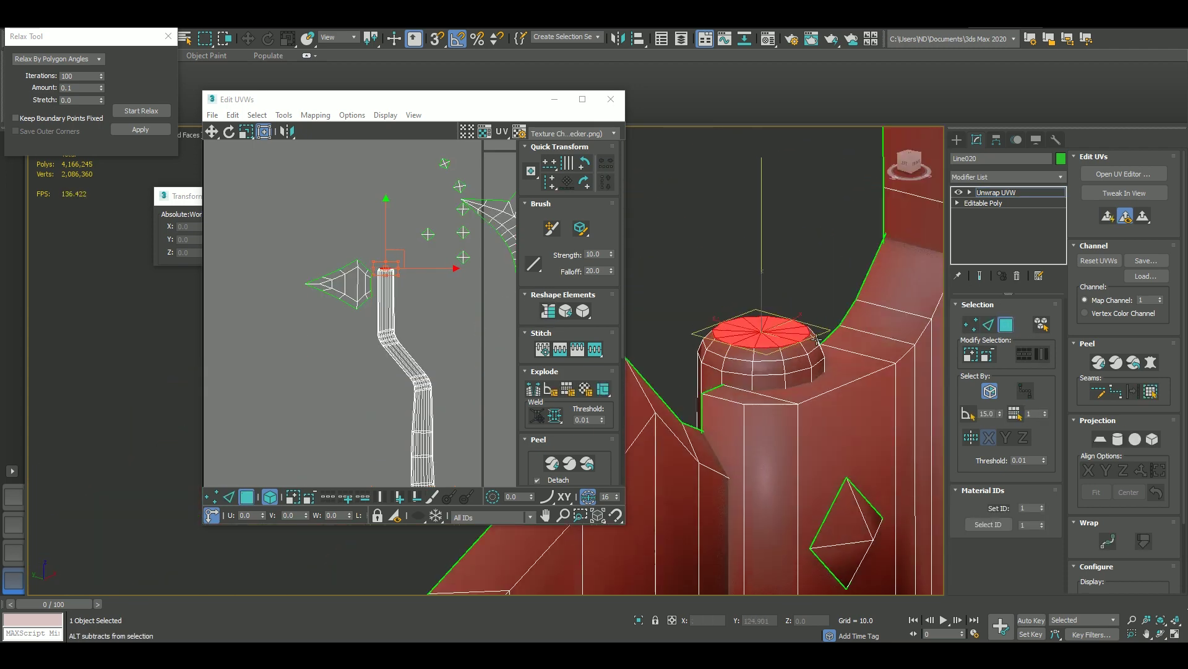
right_click(427, 344)
click(384, 354)
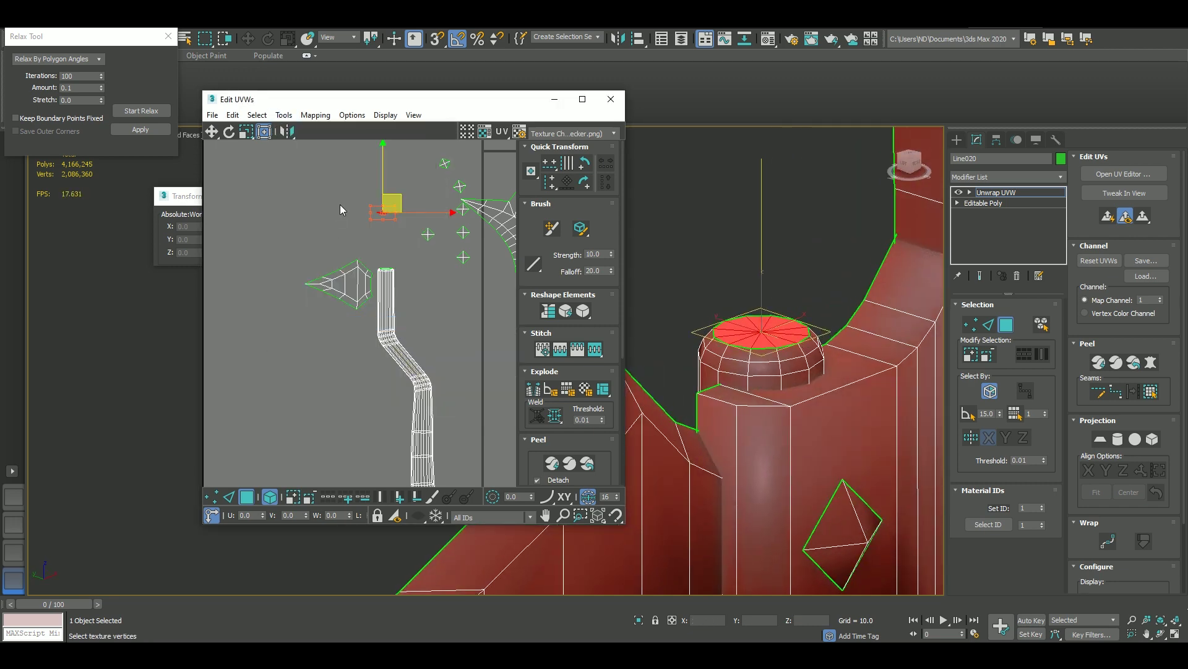
Relax the selected UVs and separate the handle's bottom cap.
click(284, 114)
click(141, 110)
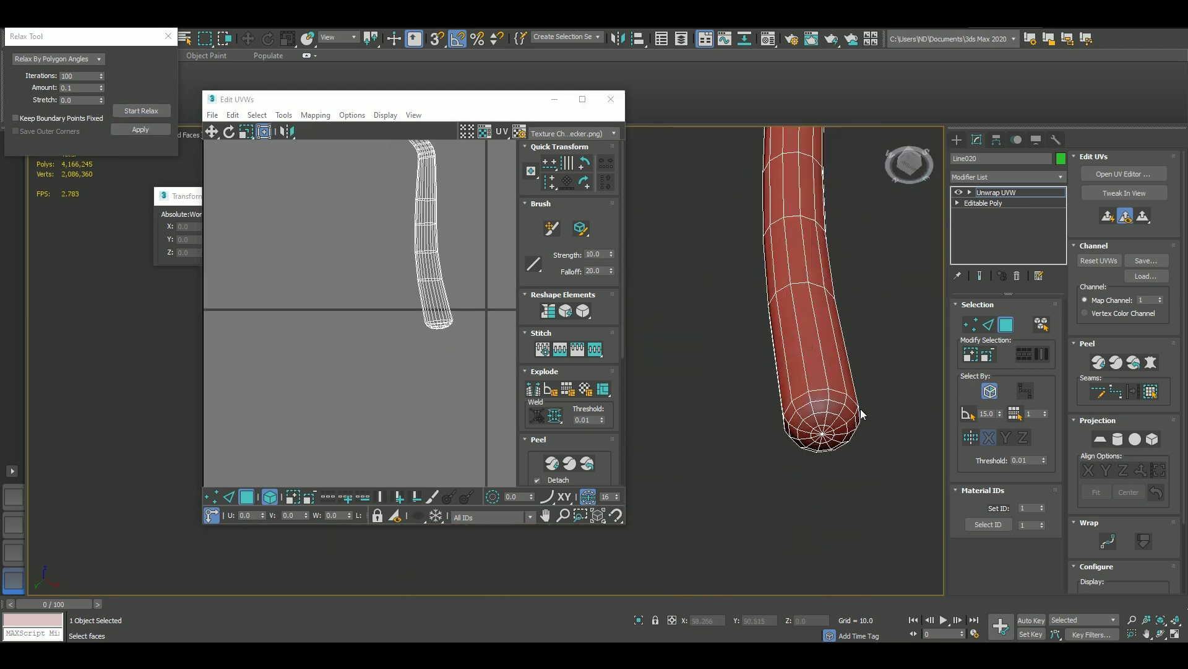
click(777, 467)
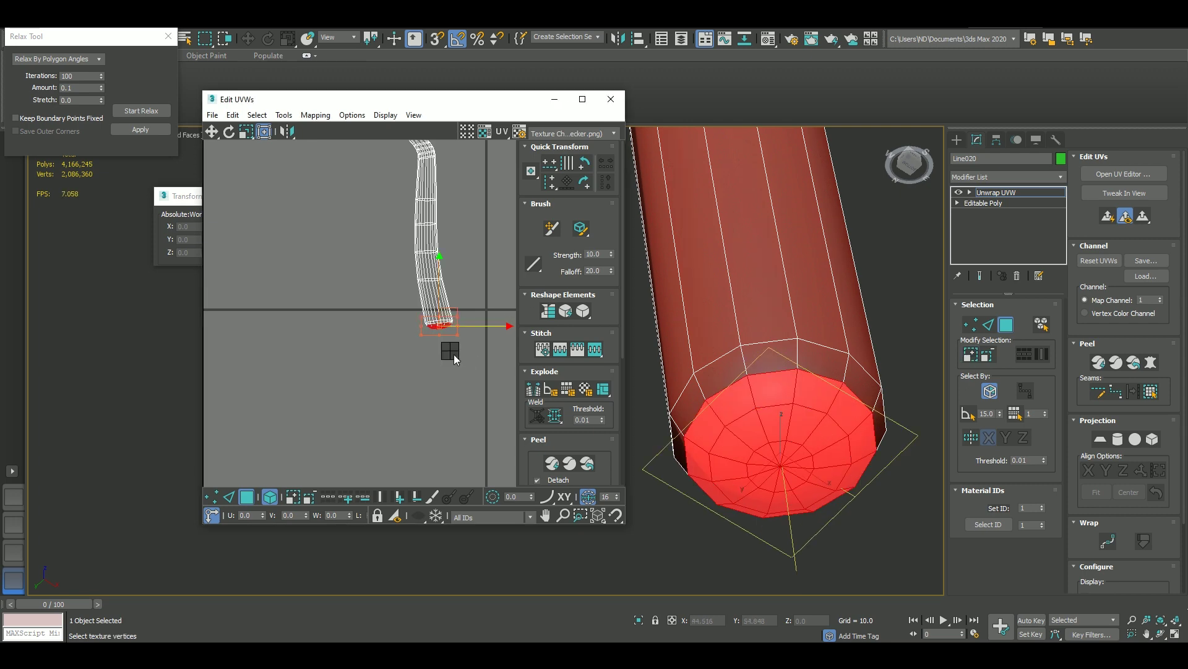
click(284, 114)
click(414, 312)
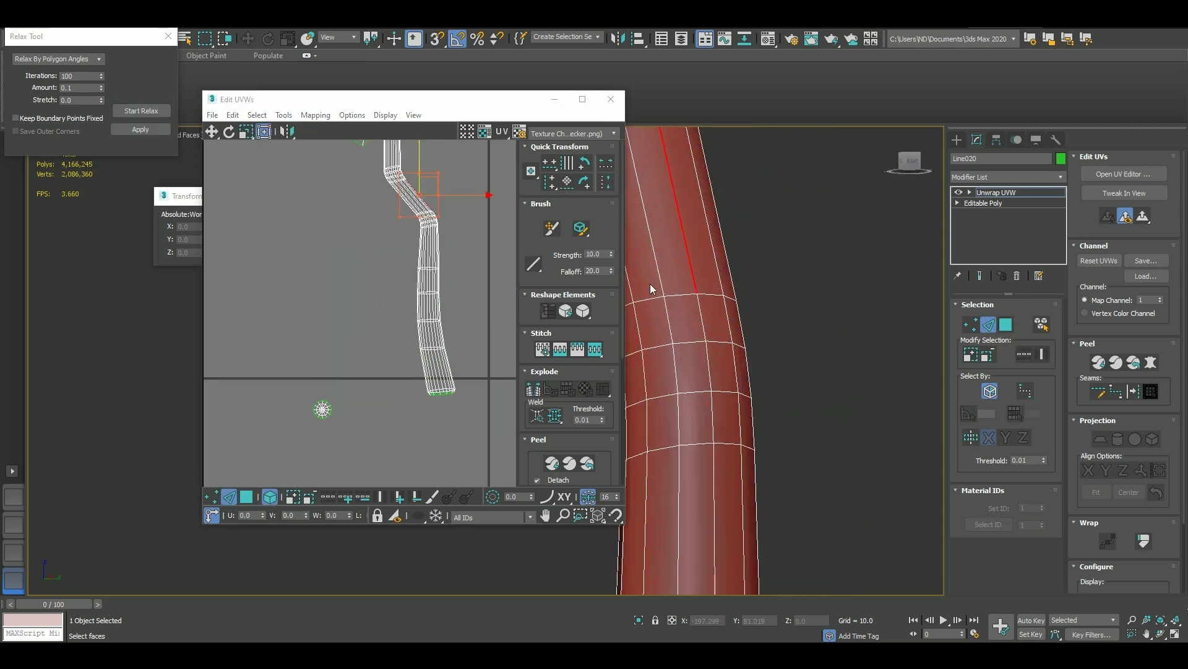
Break the handle open along its seam and relax it into a long strip.
right_click(371, 347)
click(335, 353)
key(ctrl+a)
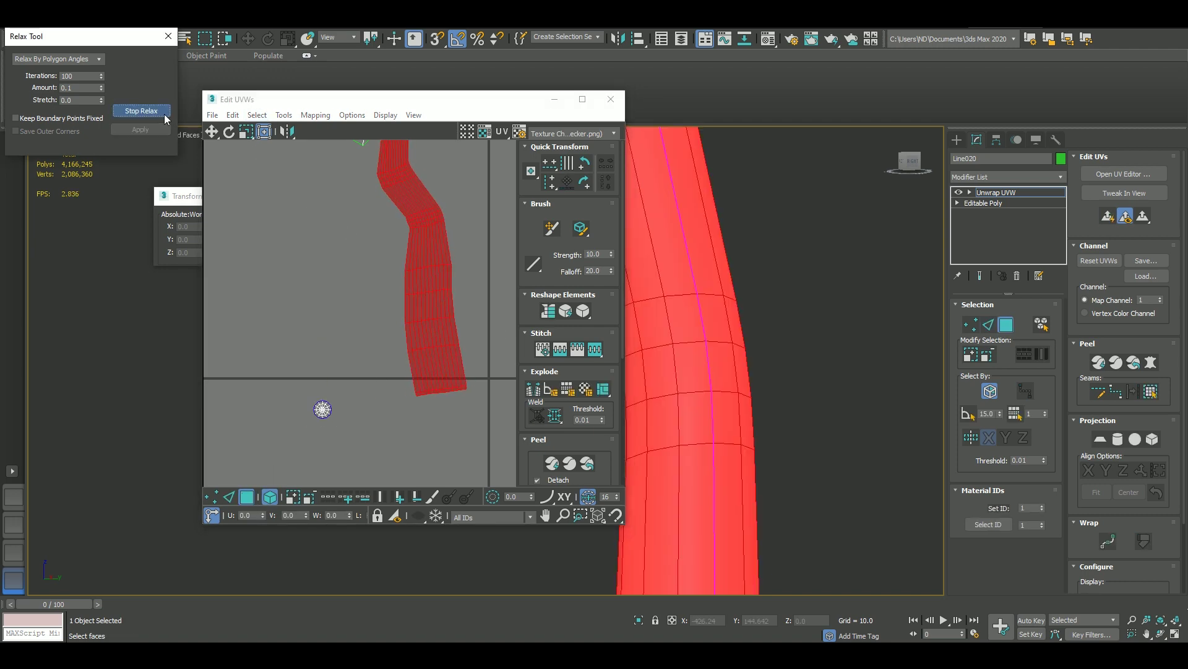
click(141, 110)
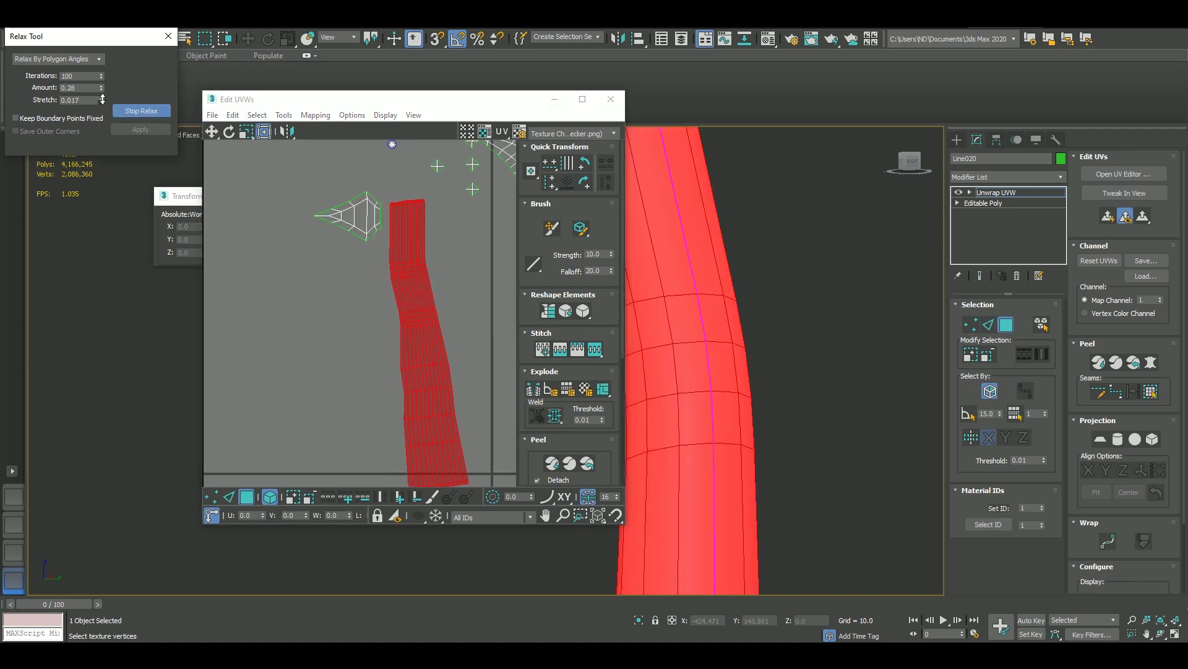
click(142, 110)
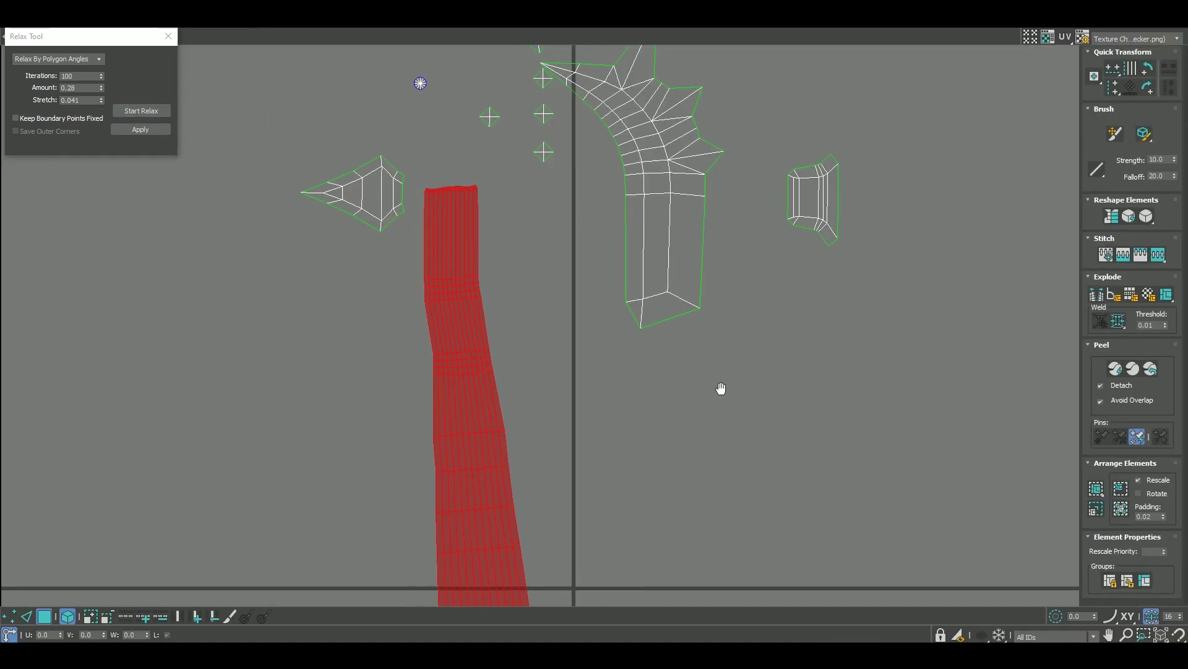
Pack all UV pieces into the 0–1 square, then repack them into a new layout.
scroll(721, 388, down, 3)
click(87, 18)
click(108, 179)
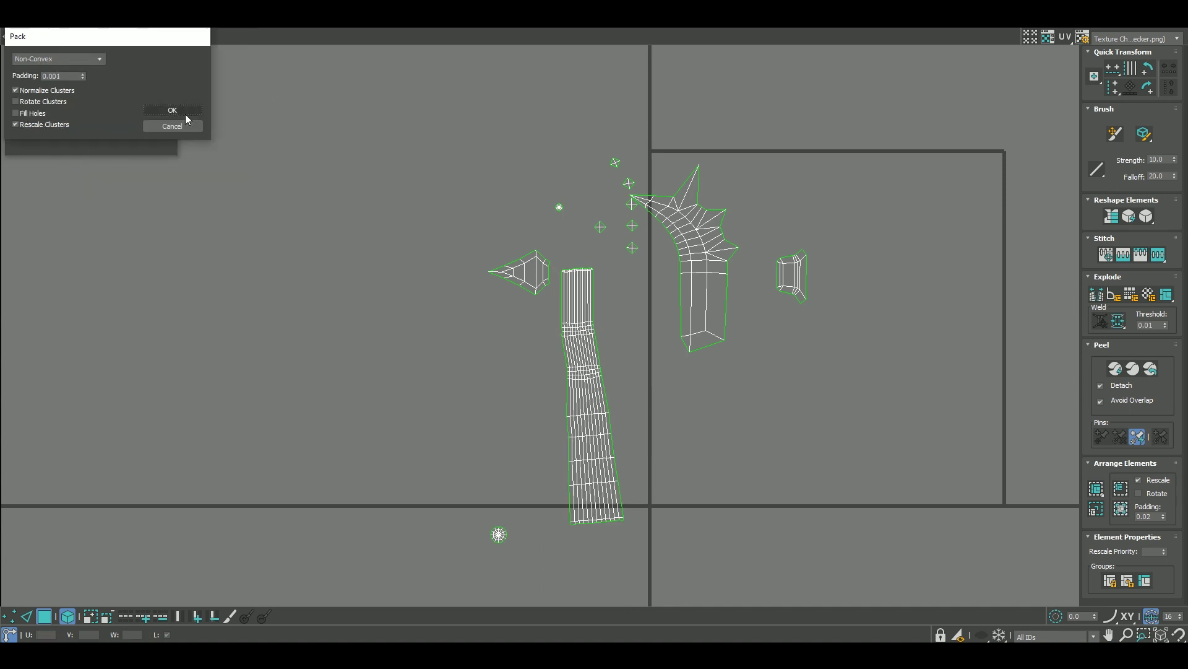
click(179, 117)
middle_drag(892, 340, 817, 330)
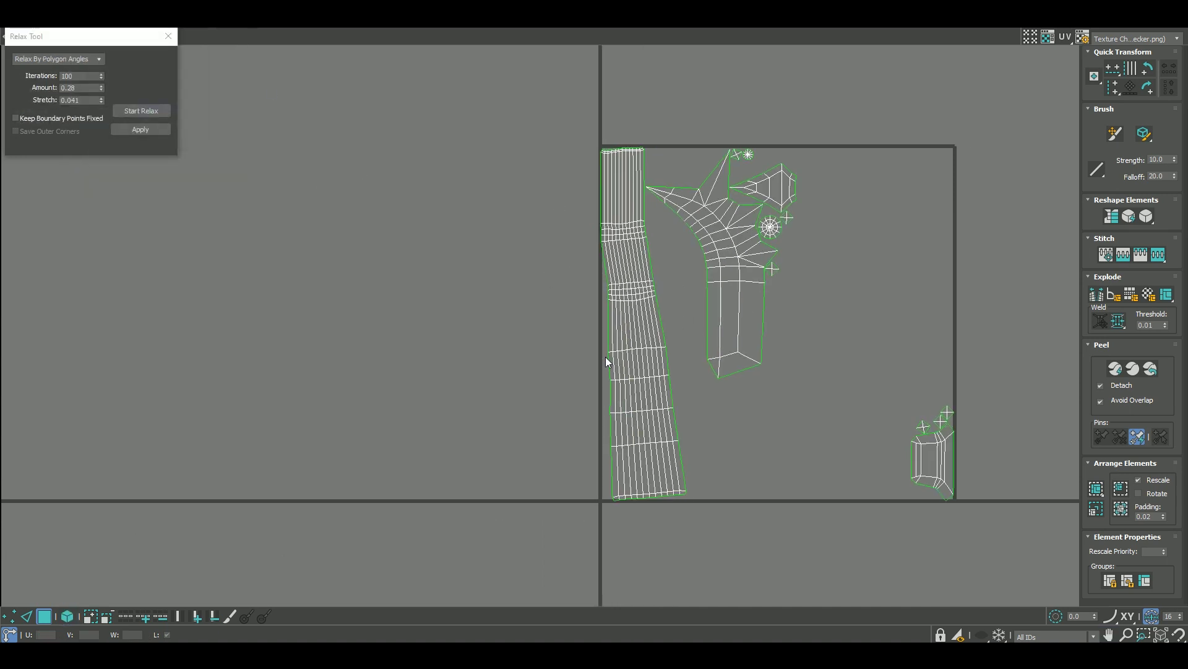
right_click(613, 430)
click(87, 18)
click(108, 176)
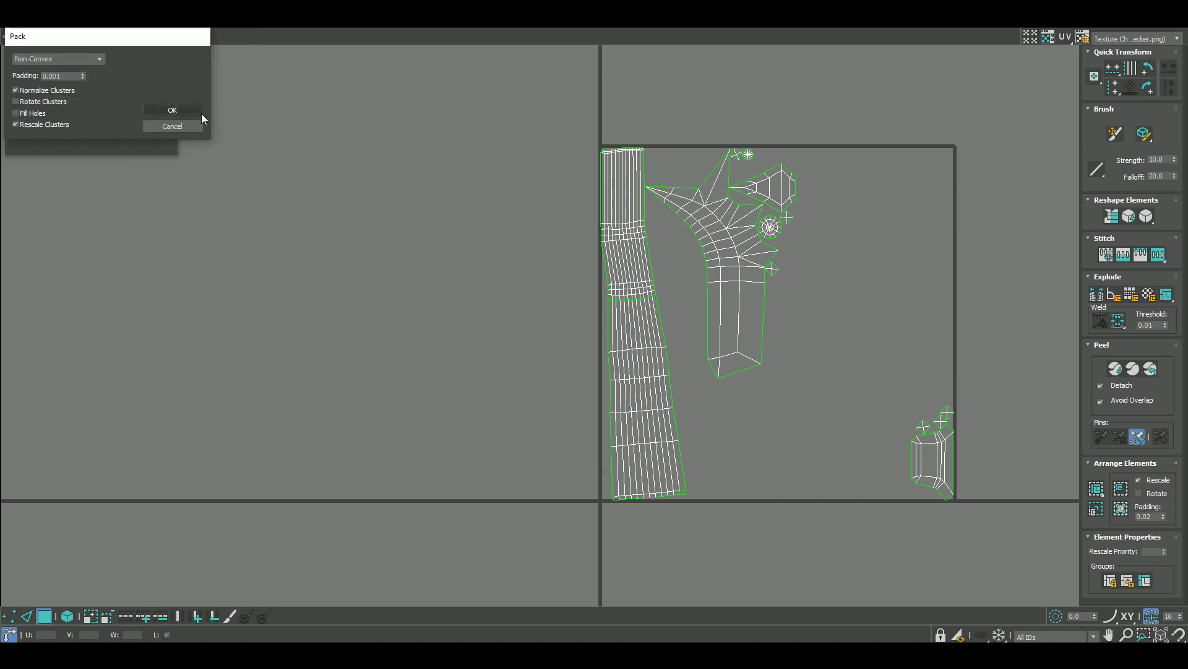
click(199, 112)
Switch the UV selection mode from vertices to whole UV islands.
scroll(804, 278, up, 3)
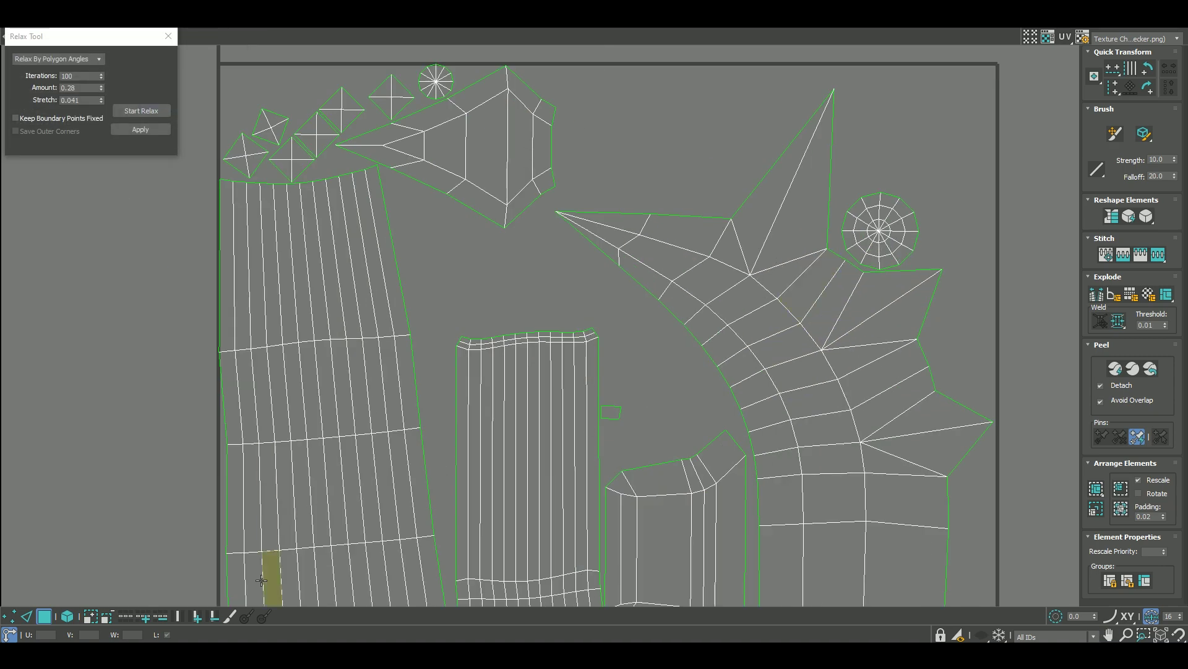
scroll(558, 337, up, 2)
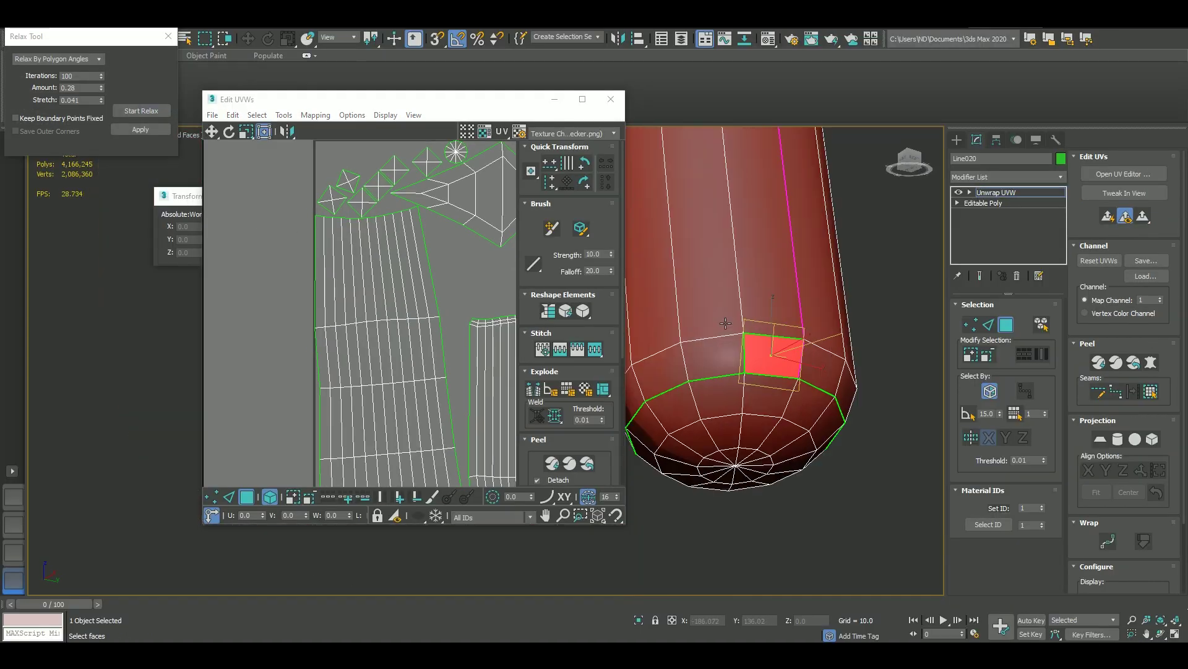
scroll(410, 468, up, 3)
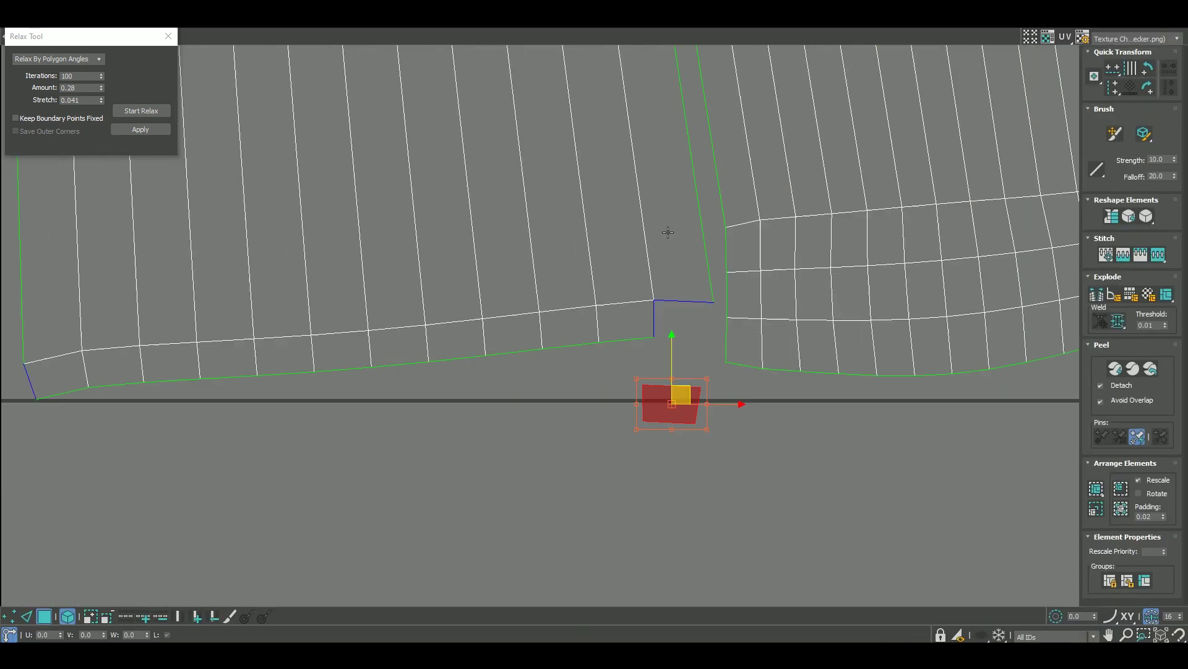
right_click(630, 358)
click(619, 387)
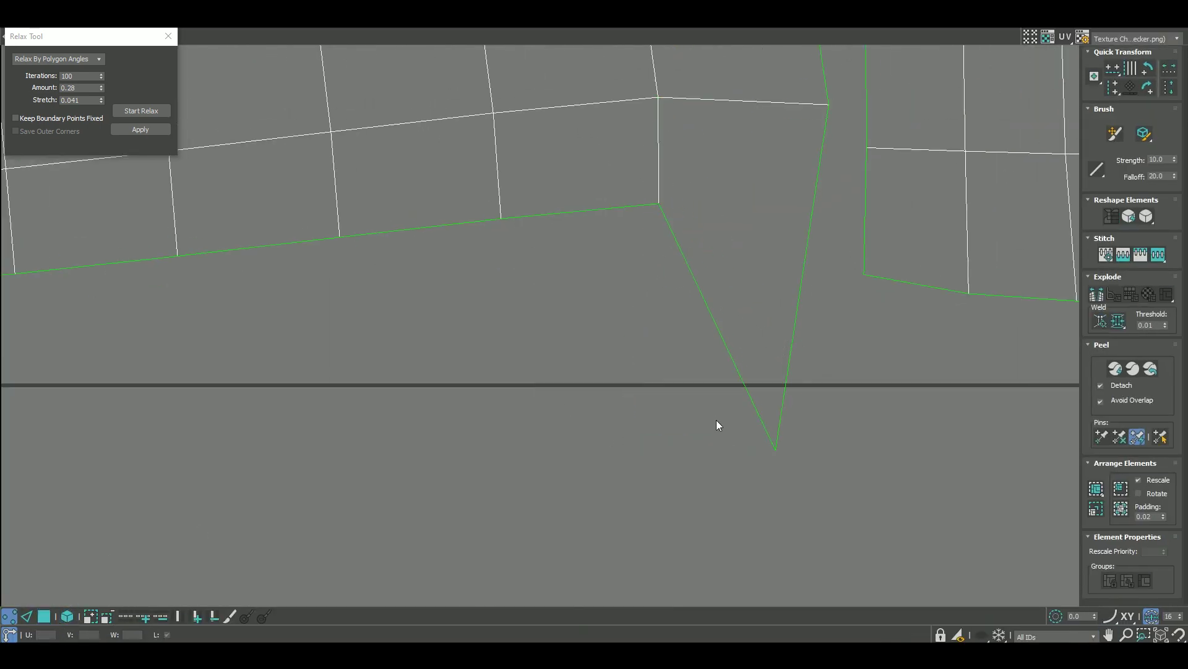
scroll(826, 205, down, 5)
scroll(658, 364, down, 5)
scroll(831, 247, down, 3)
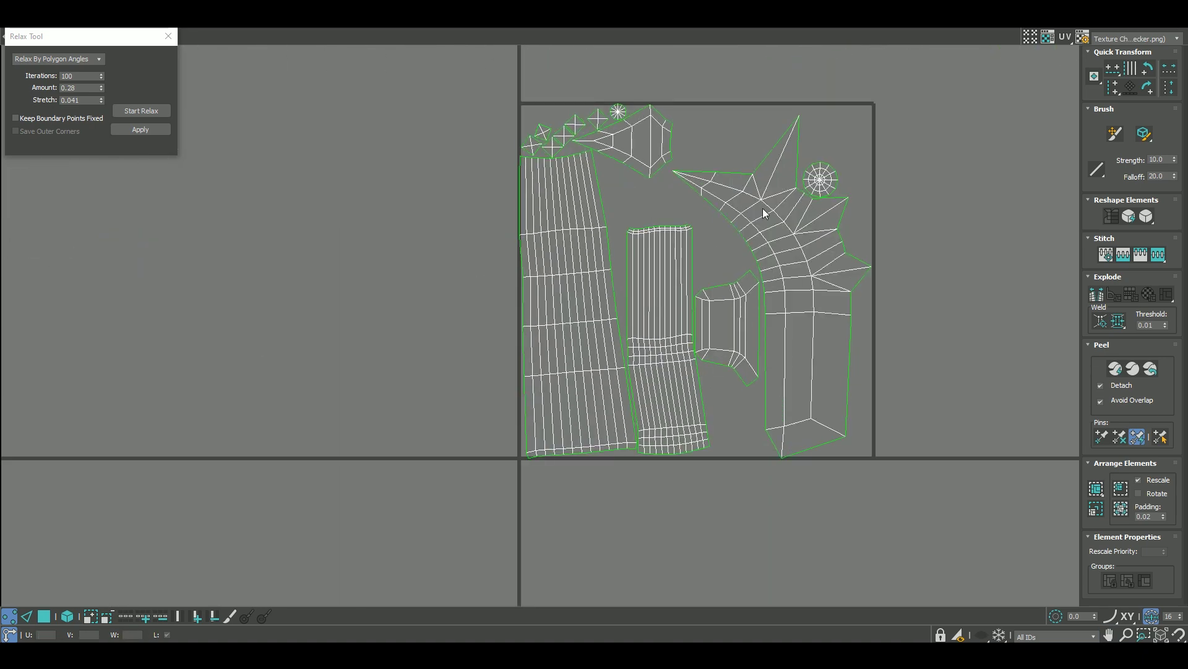
click(67, 615)
scroll(809, 173, up, 3)
scroll(809, 172, up, 2)
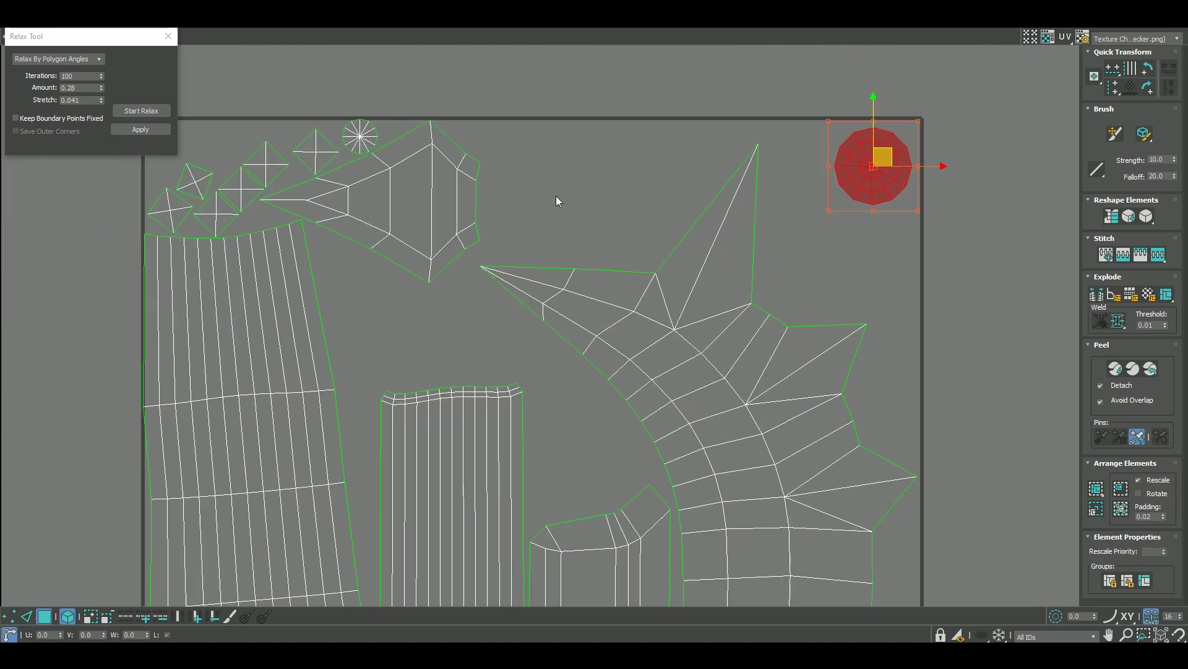
Rotate the hexagonal spike piece and turn the kite island to point straight down.
middle_drag(804, 154, 869, 144)
click(489, 192)
drag(464, 266, 337, 216)
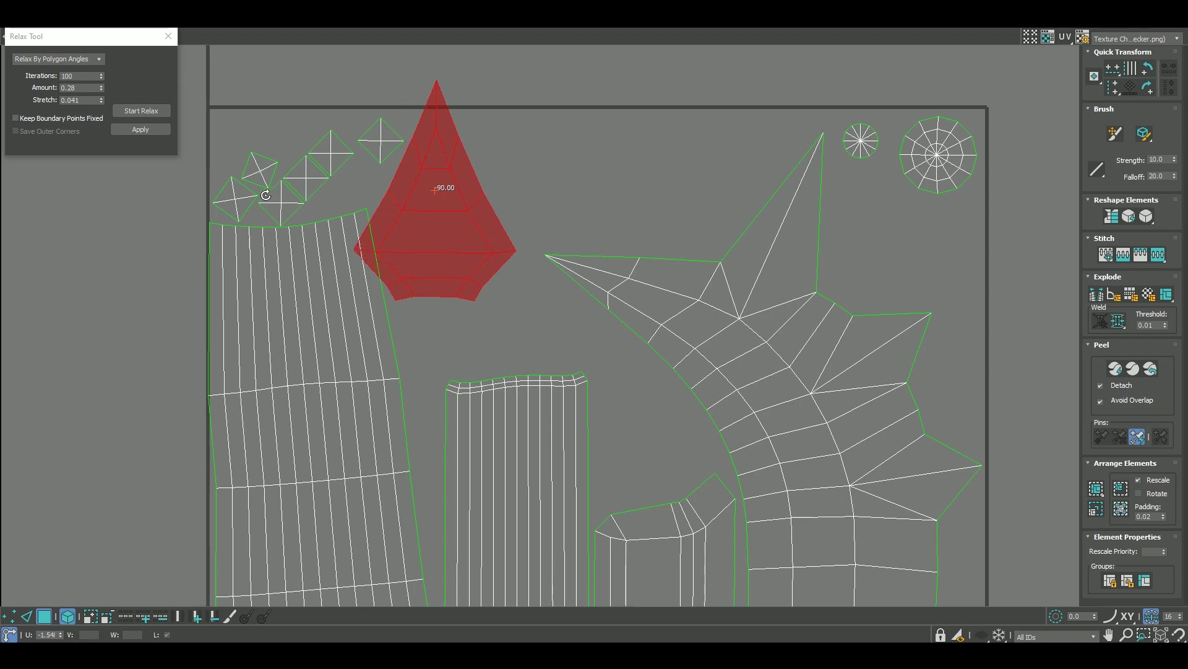
scroll(266, 195, down, 3)
drag(266, 195, 606, 166)
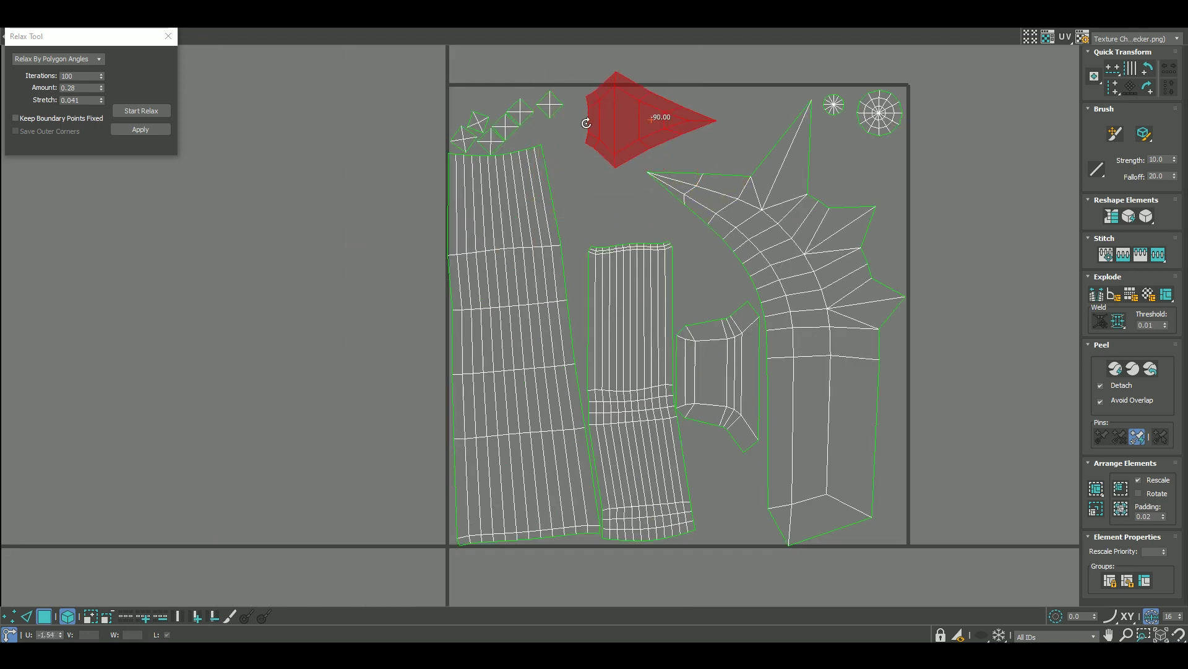
drag(586, 123, 607, 187)
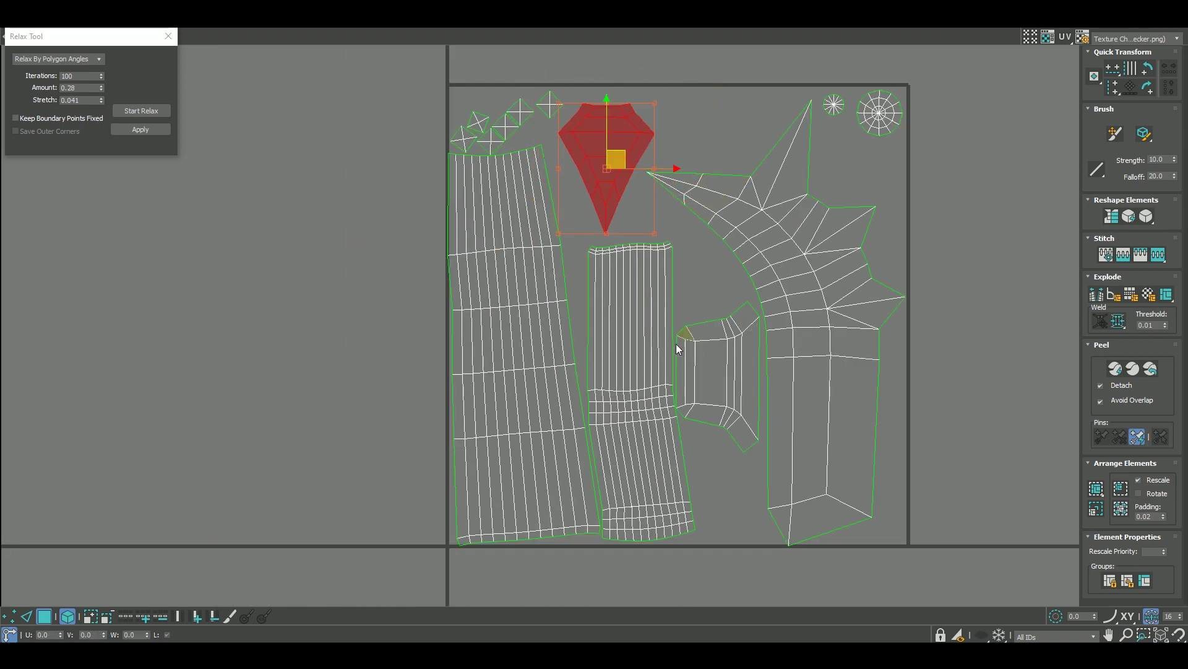
Rotate the small diamond island and move it beside the kite.
scroll(434, 155, up, 2)
scroll(526, 186, up, 3)
scroll(527, 235, up, 2)
click(522, 247)
mouse_move(504, 248)
mouse_down()
mouse_move(486, 150)
mouse_move(591, 181)
mouse_move(490, 270)
mouse_move(768, 249)
mouse_up()
scroll(768, 250, down, 3)
middle_drag(797, 348, 761, 270)
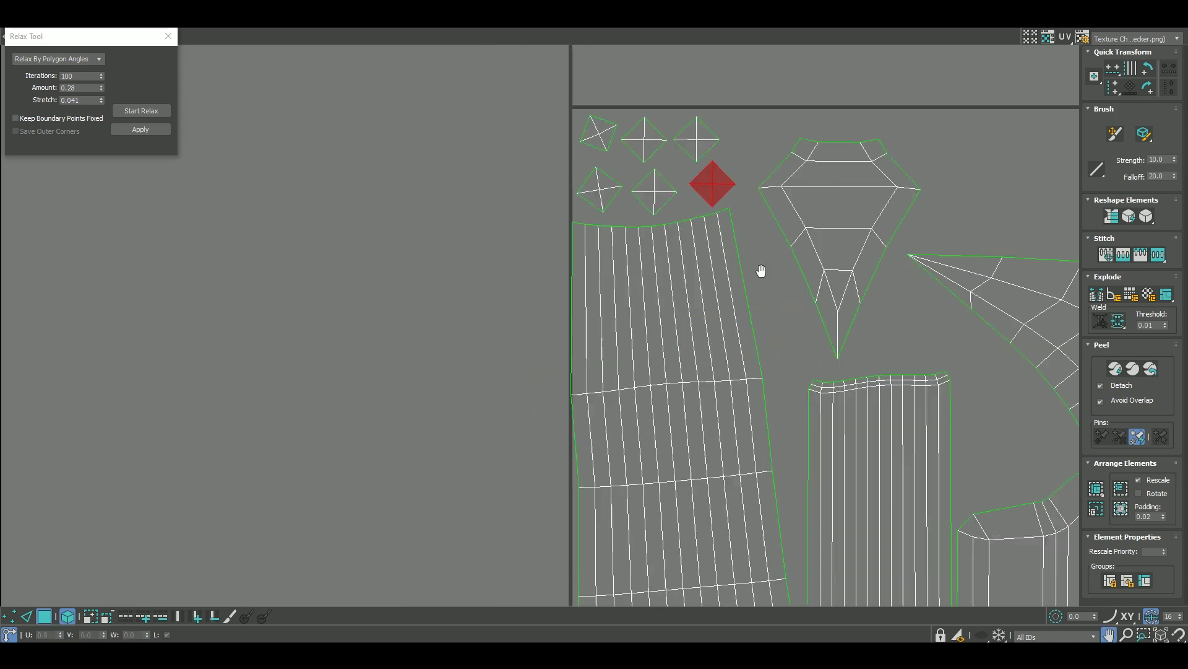
scroll(761, 270, down, 3)
scroll(809, 297, up, 2)
Rotate the left column island upright by -5 degrees and move the tapered strip into place.
click(893, 302)
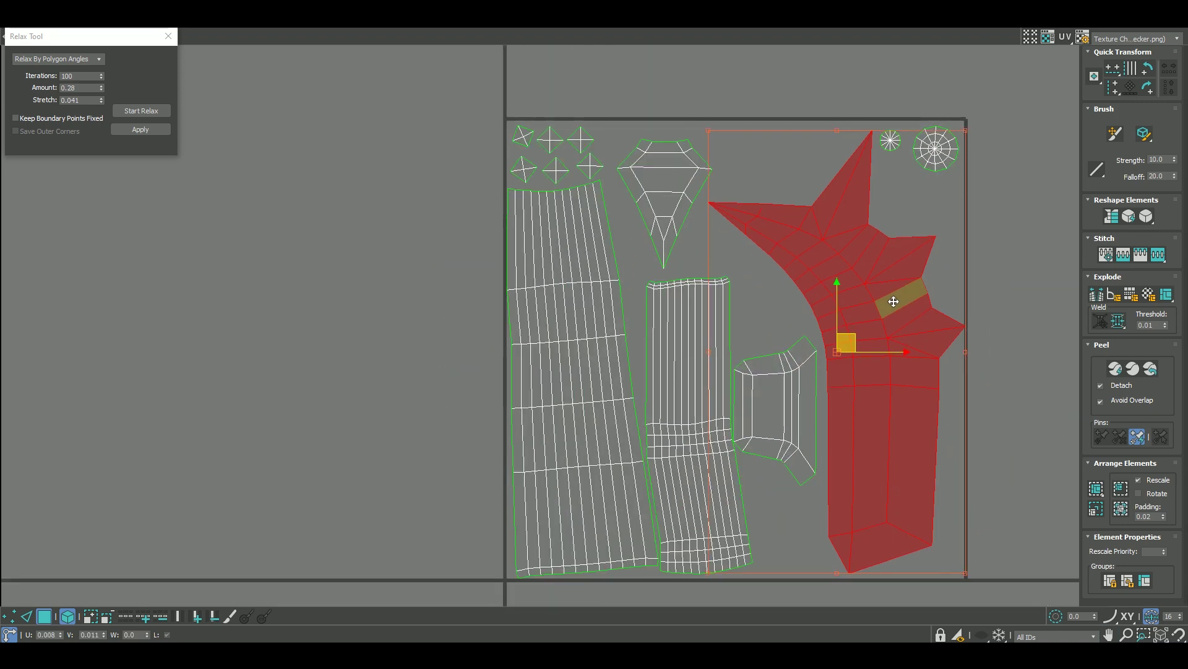
click(709, 529)
scroll(709, 530, up, 3)
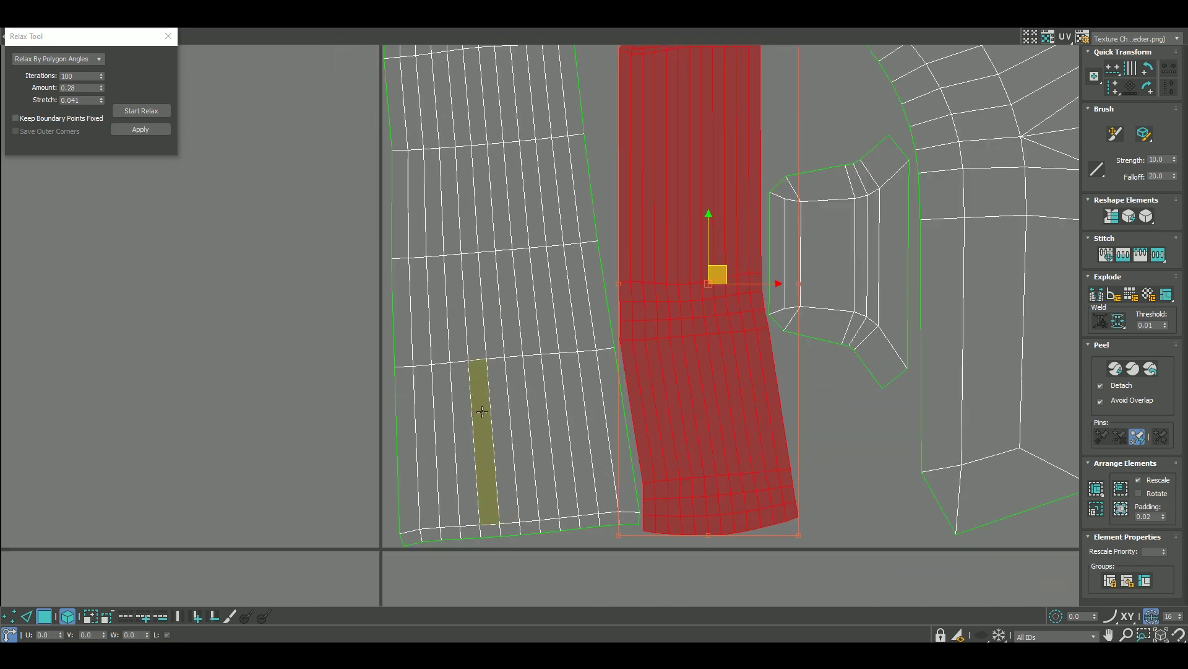
click(482, 412)
drag(512, 546, 495, 549)
click(712, 372)
scroll(682, 357, down, 2)
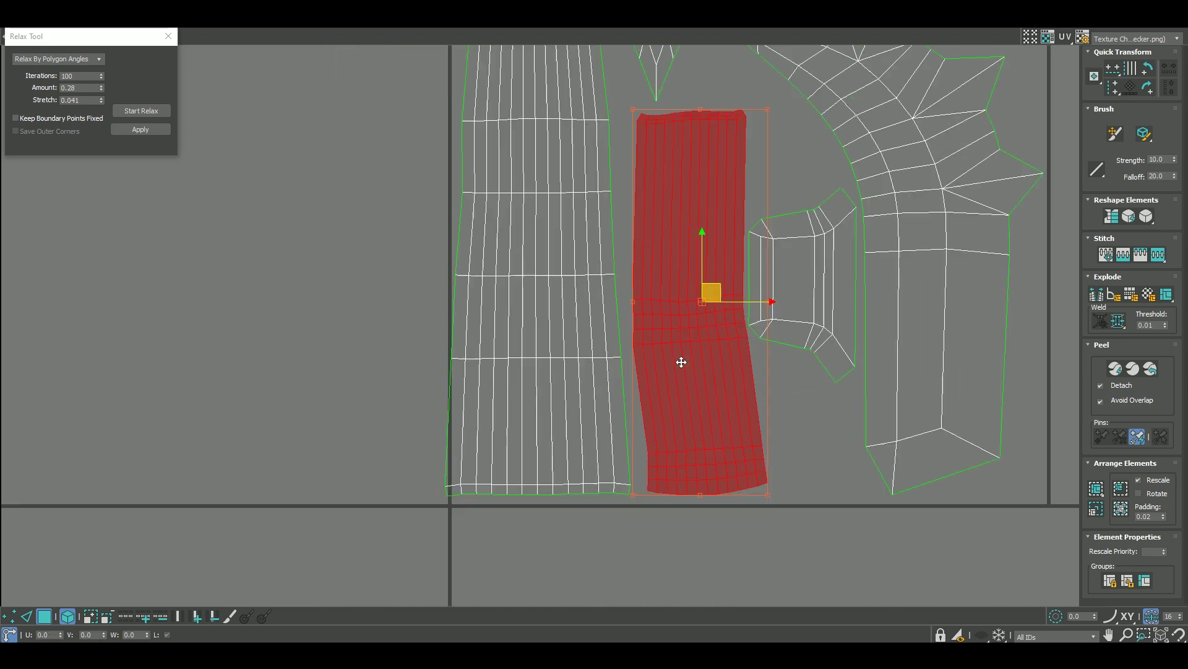
middle_drag(682, 358, 570, 472)
click(570, 472)
scroll(575, 477, down, 2)
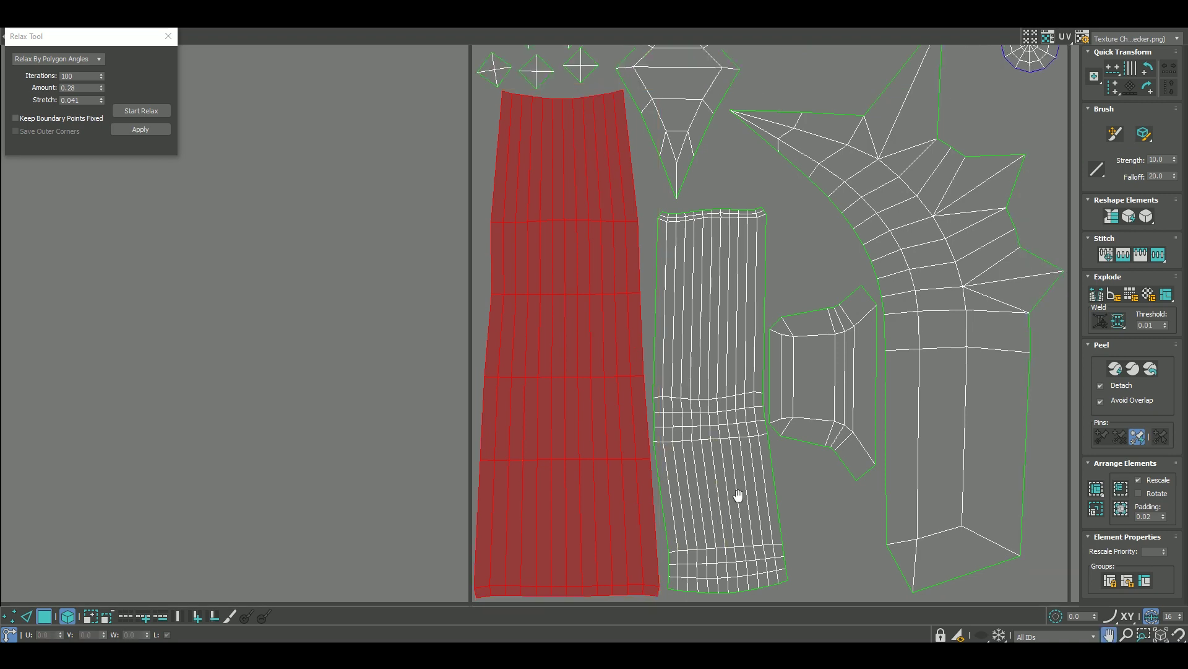
Rotate the curved blade island 3.31 degrees, nudge the small strip, and clear the selection.
click(928, 471)
drag(929, 470, 912, 593)
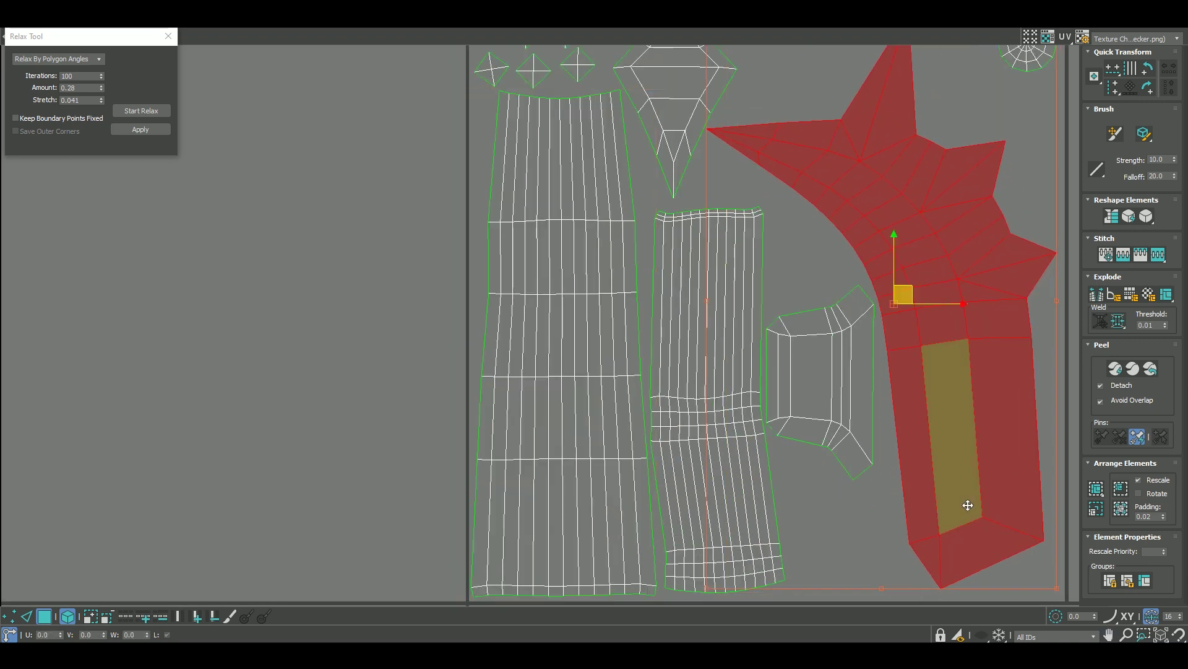
scroll(950, 398, up, 1)
click(856, 431)
drag(856, 432, 861, 429)
click(746, 490)
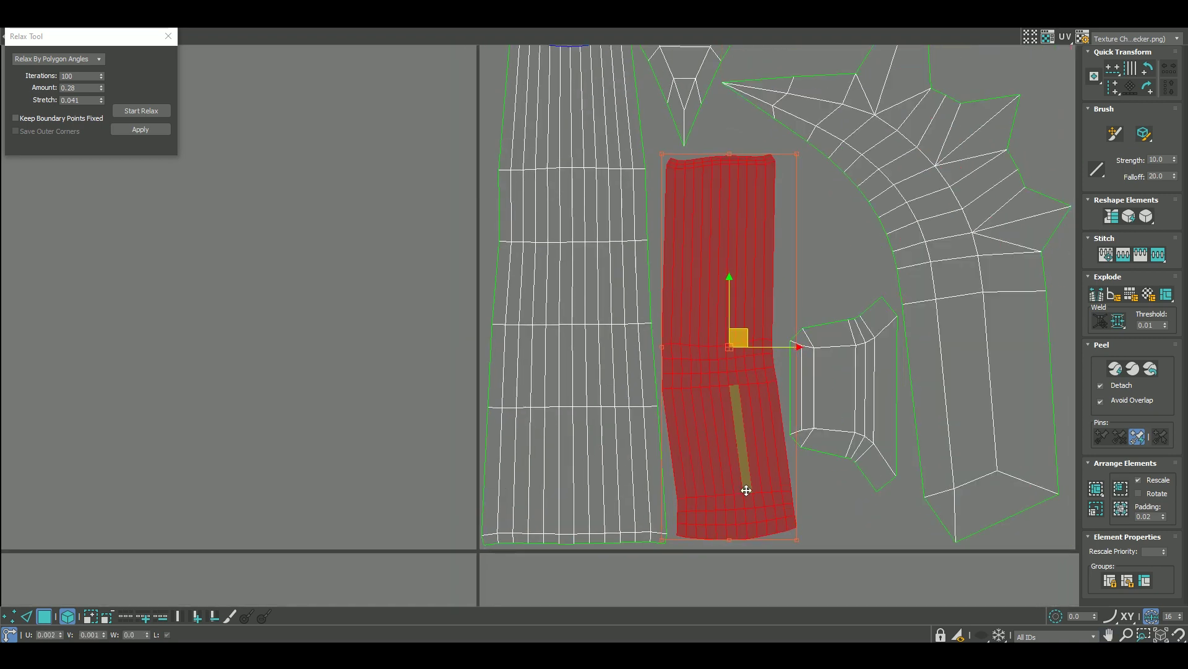
scroll(688, 229, down, 2)
click(734, 195)
scroll(734, 195, down, 2)
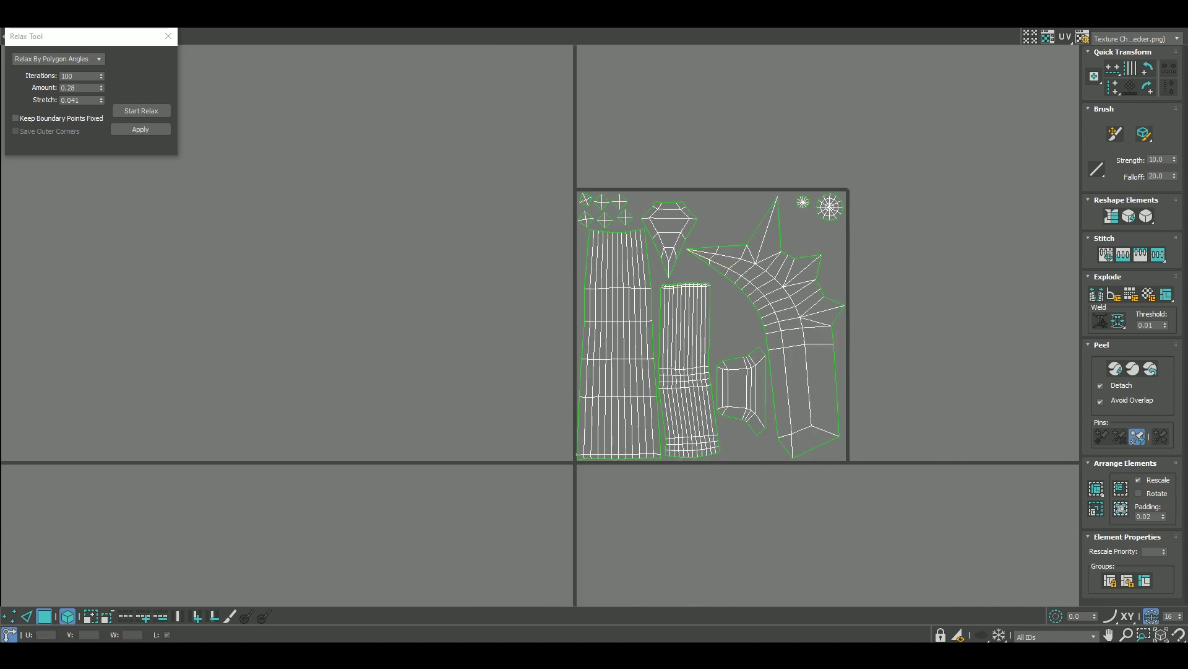
Collapse the modifier stack to bake the unwrap into the editable mesh.
scroll(742, 346, up, 3)
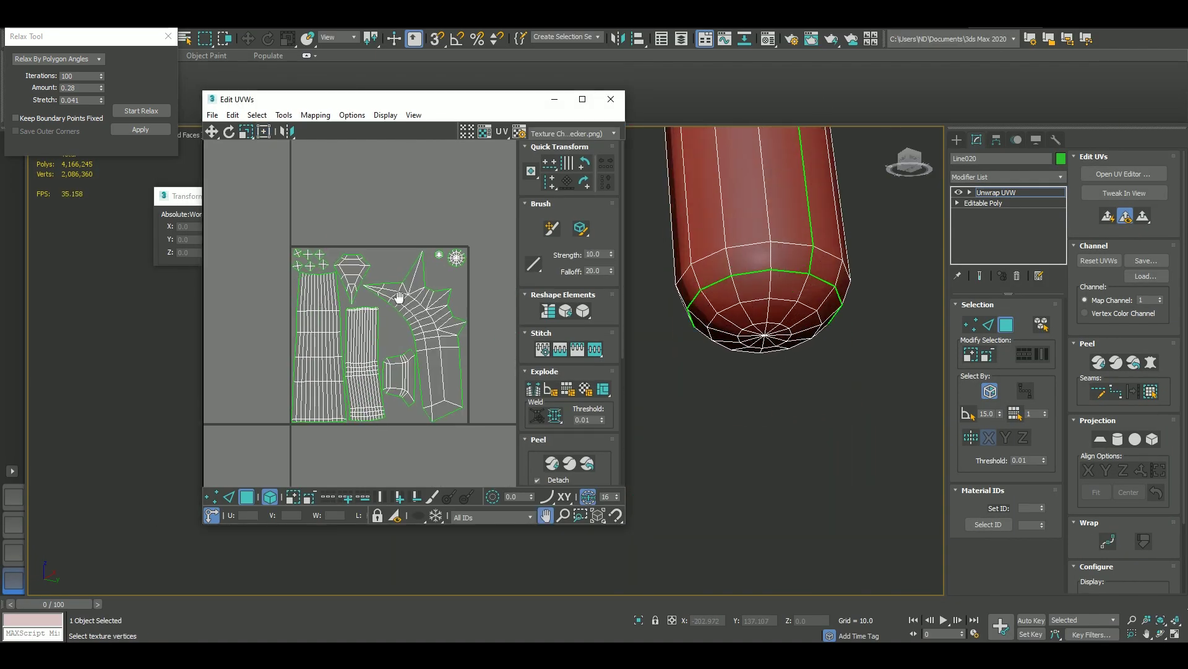
click(745, 328)
scroll(774, 322, up, 3)
right_click(991, 196)
click(1028, 307)
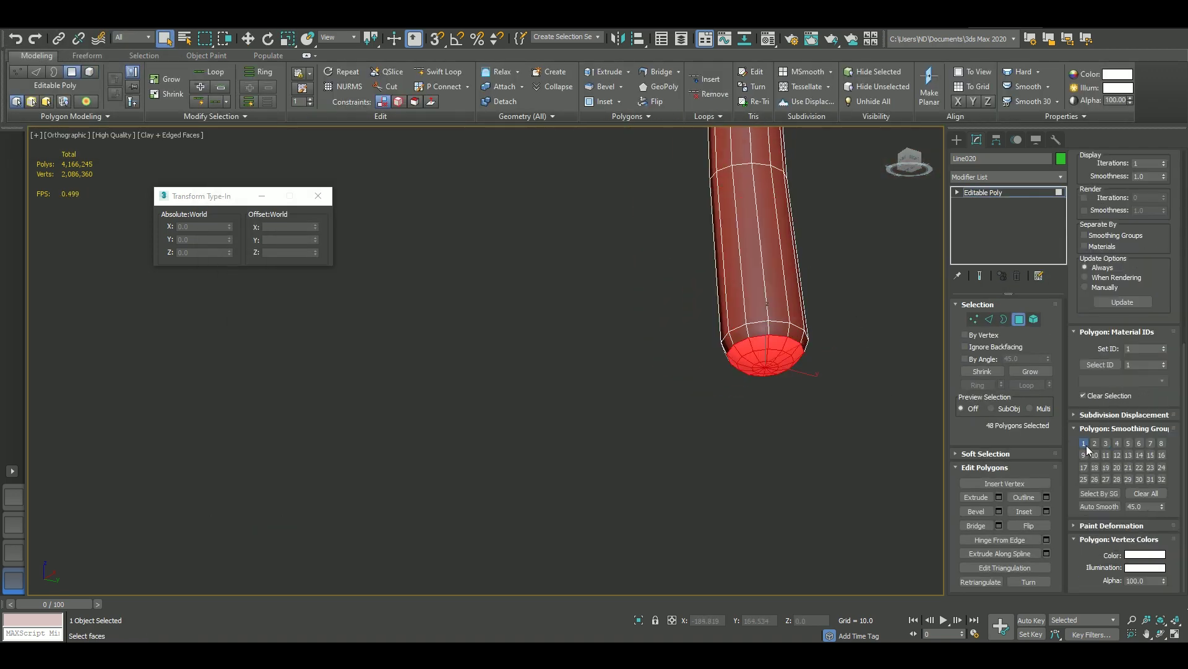
Return to object level, hide edged faces, and switch to the front view.
click(983, 192)
key(F4)
scroll(734, 213, down, 5)
scroll(767, 324, down, 3)
mouse_move(767, 318)
alt+middle_down()
mouse_move(782, 355)
mouse_move(808, 321)
mouse_move(764, 317)
mouse_move(783, 304)
alt+middle_up()
key(w)
key(f)
scroll(745, 329, up, 5)
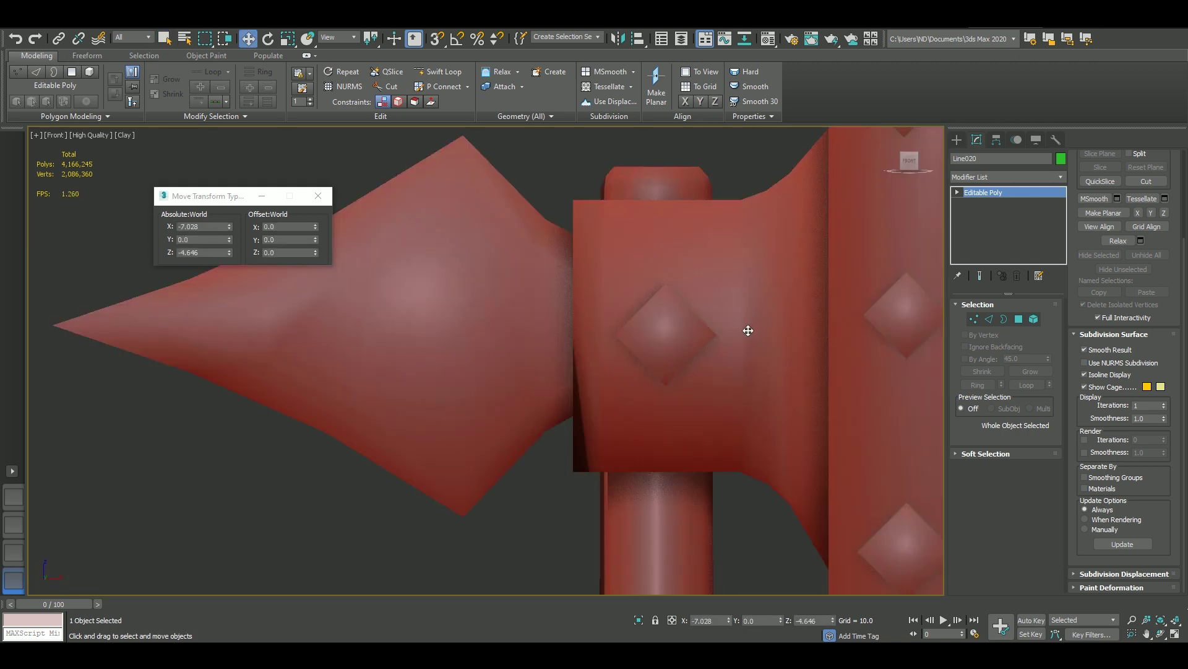
scroll(745, 329, down, 4)
Select the blade element and detach it as a separate object.
key(5)
click(644, 265)
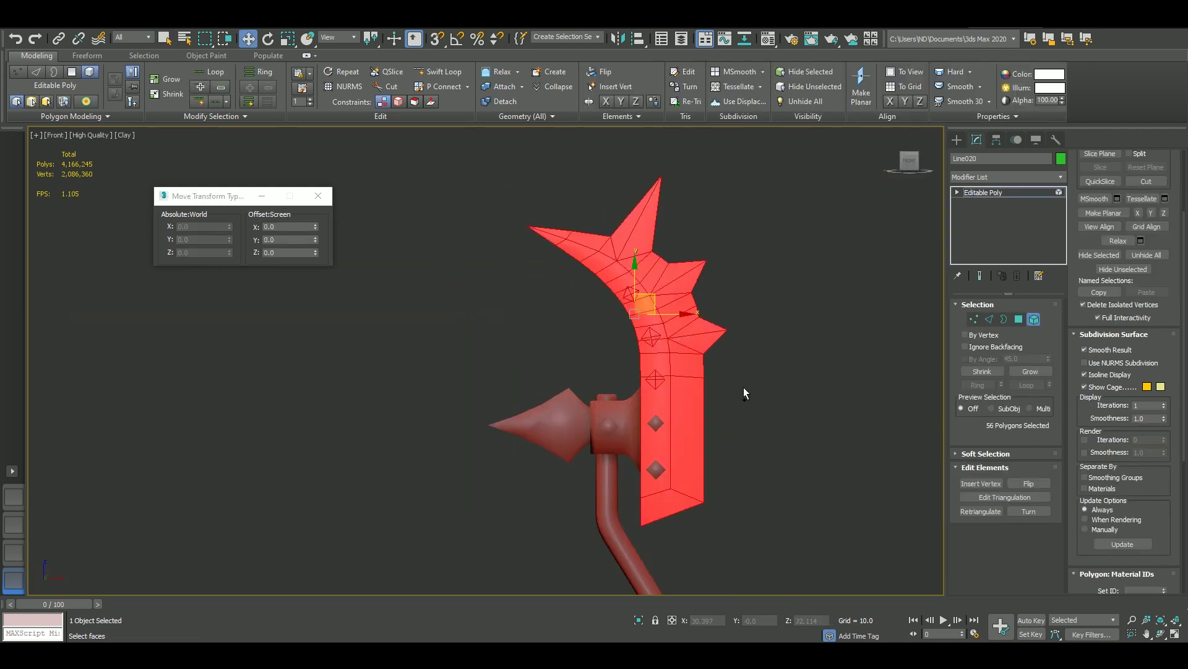
middle_drag(615, 488, 625, 386)
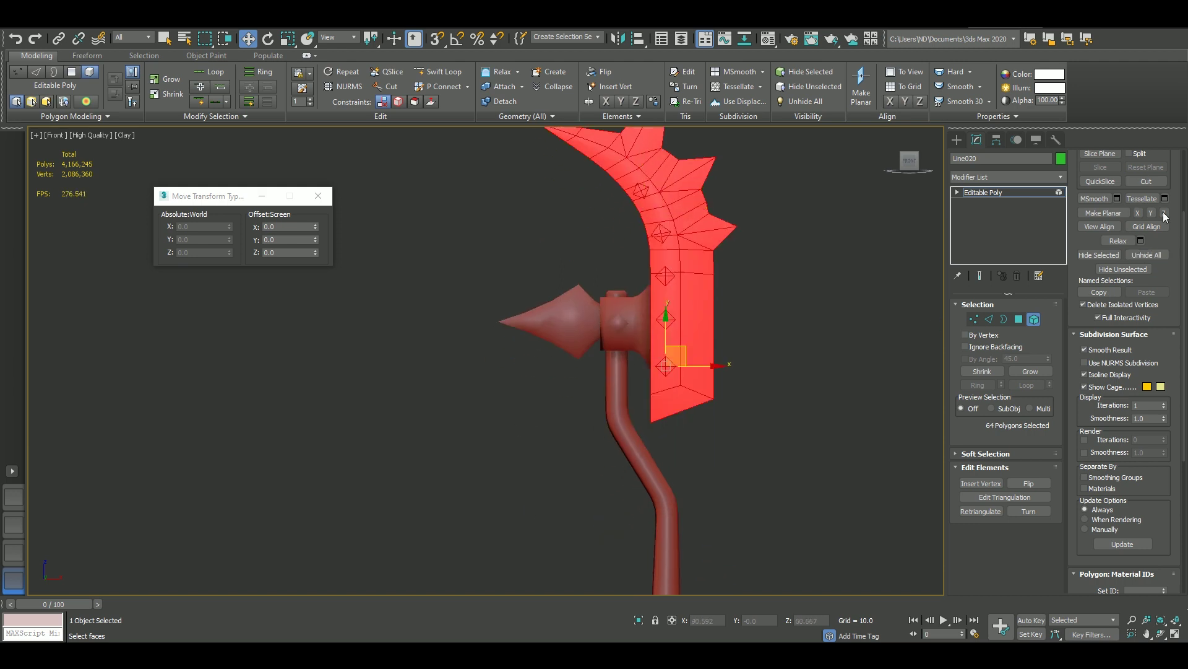
scroll(1165, 217, up, 3)
click(1146, 244)
key(Return)
Select another axe-head element and detach it.
click(1034, 319)
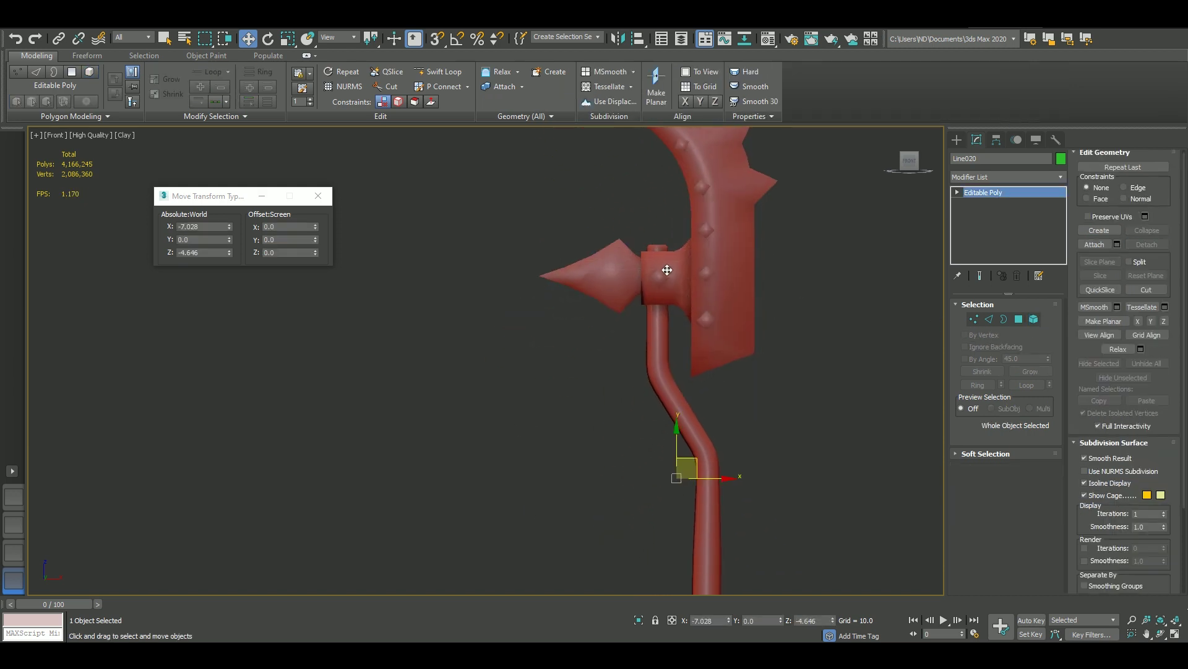
key(5)
click(667, 269)
middle_drag(750, 219, 758, 271)
click(757, 271)
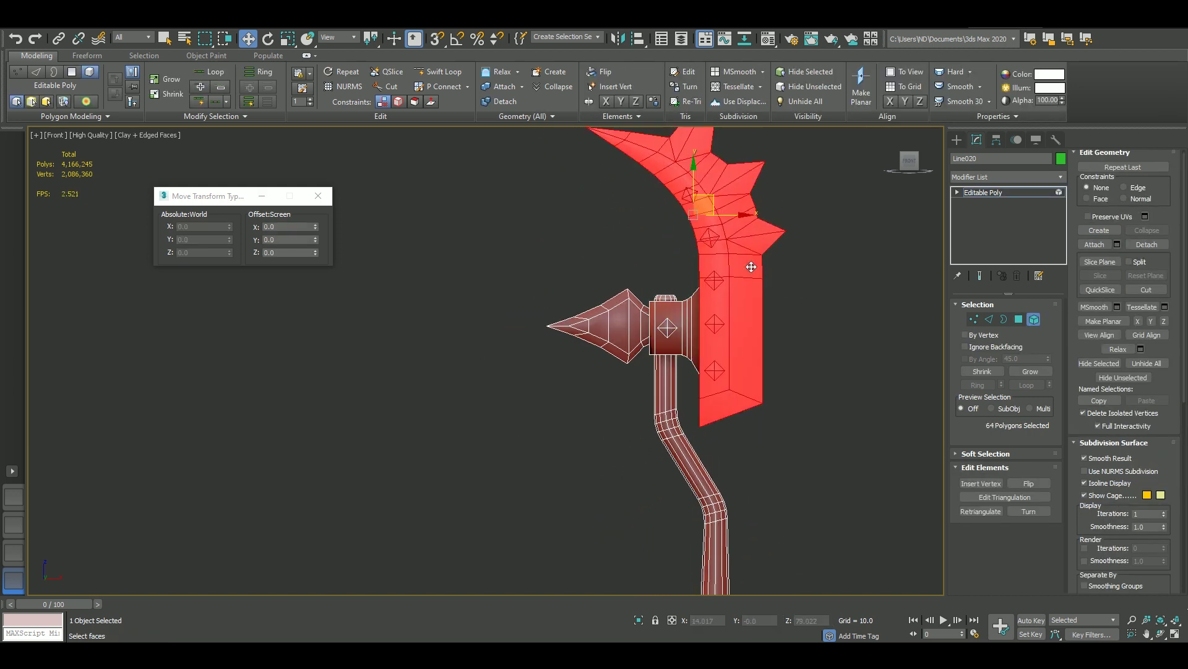
click(1146, 244)
key(Return)
Detach the spike, hilt and shaft elements as separate objects.
click(610, 326)
click(1146, 244)
key(Return)
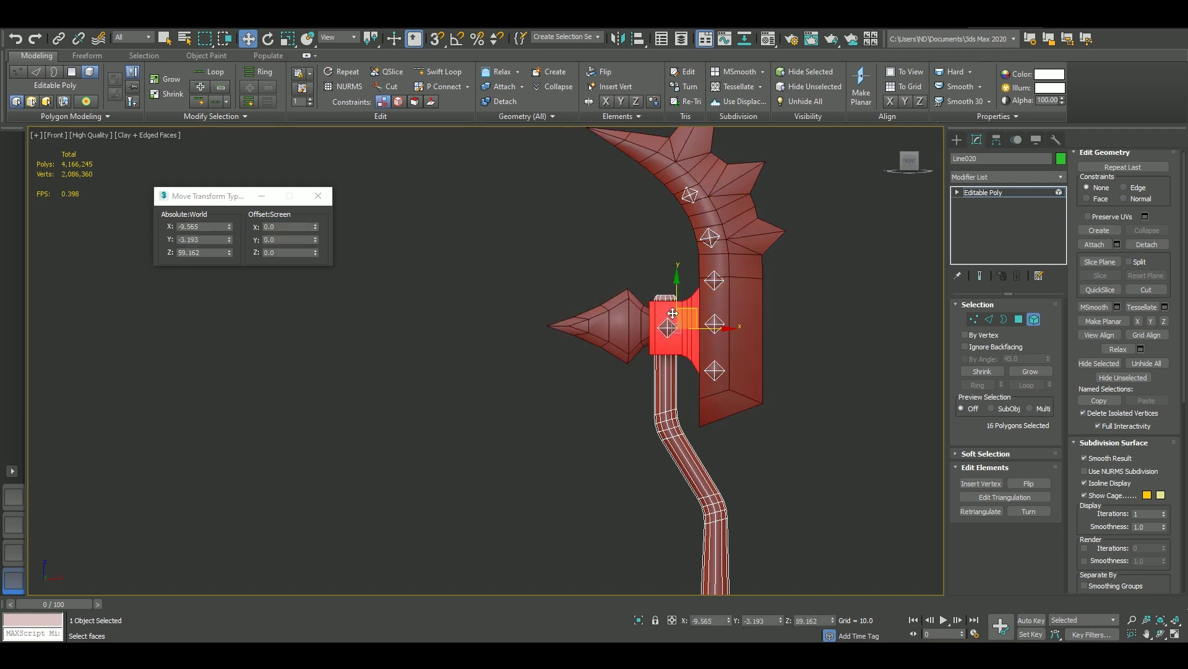
key(Return)
click(669, 409)
click(1147, 244)
click(648, 336)
key(5)
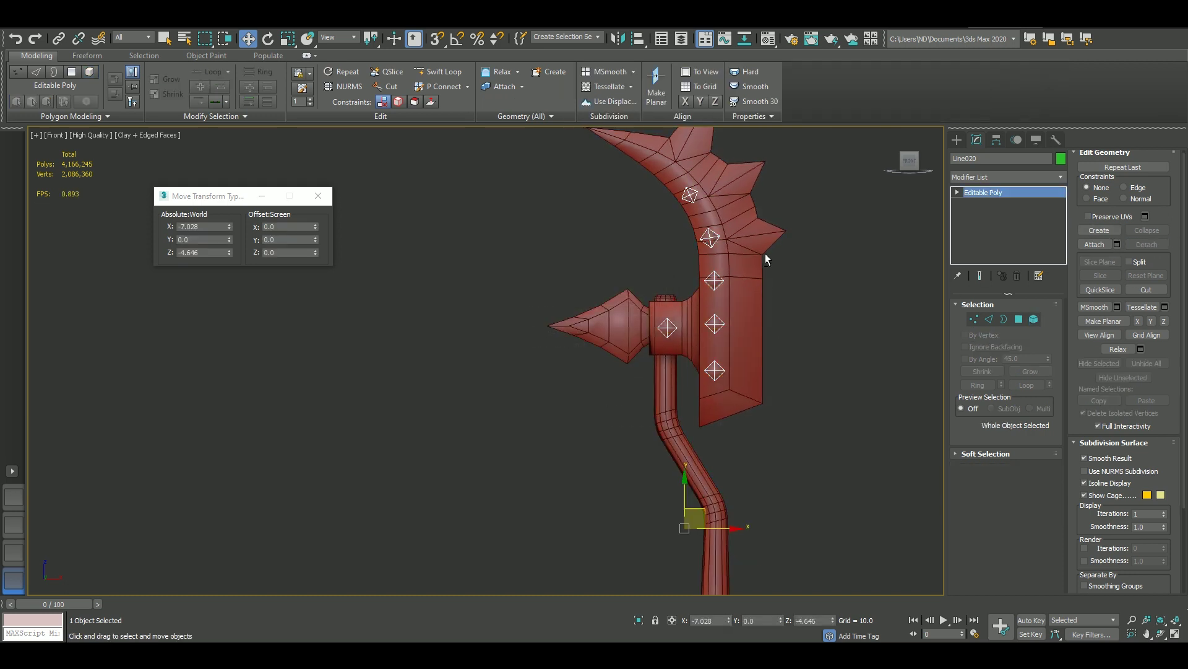
mouse_move(765, 254)
alt+middle_down()
mouse_move(804, 257)
mouse_move(788, 269)
alt+middle_up()
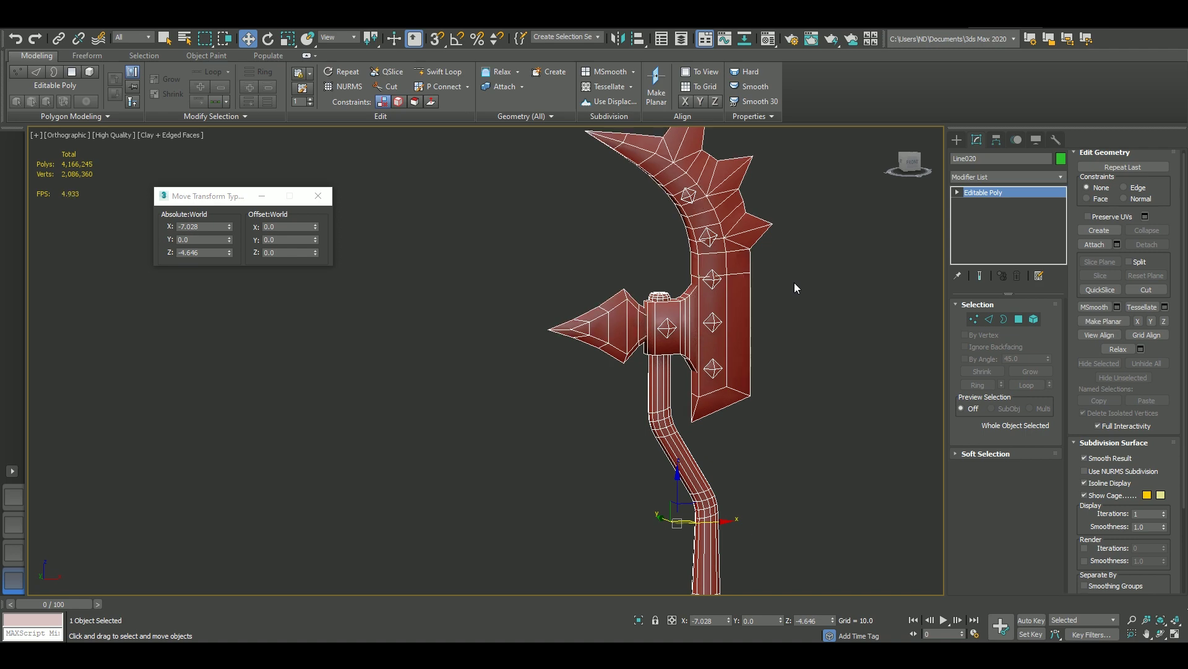
alt+middle_drag(794, 282, 805, 291)
Detach the handle element and isolate the axe head on its own.
key(5)
click(1147, 244)
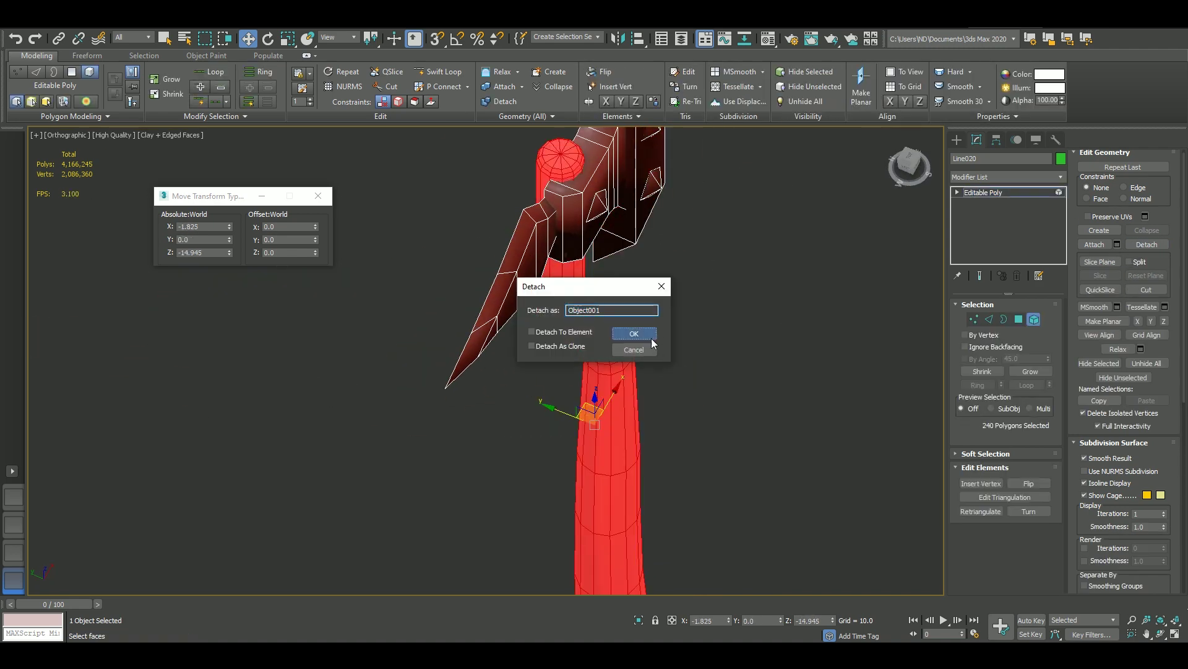
click(631, 315)
right_click(783, 311)
click(805, 268)
Add a Symmetry modifier to the head, mirrored across Y with Flip.
key(t)
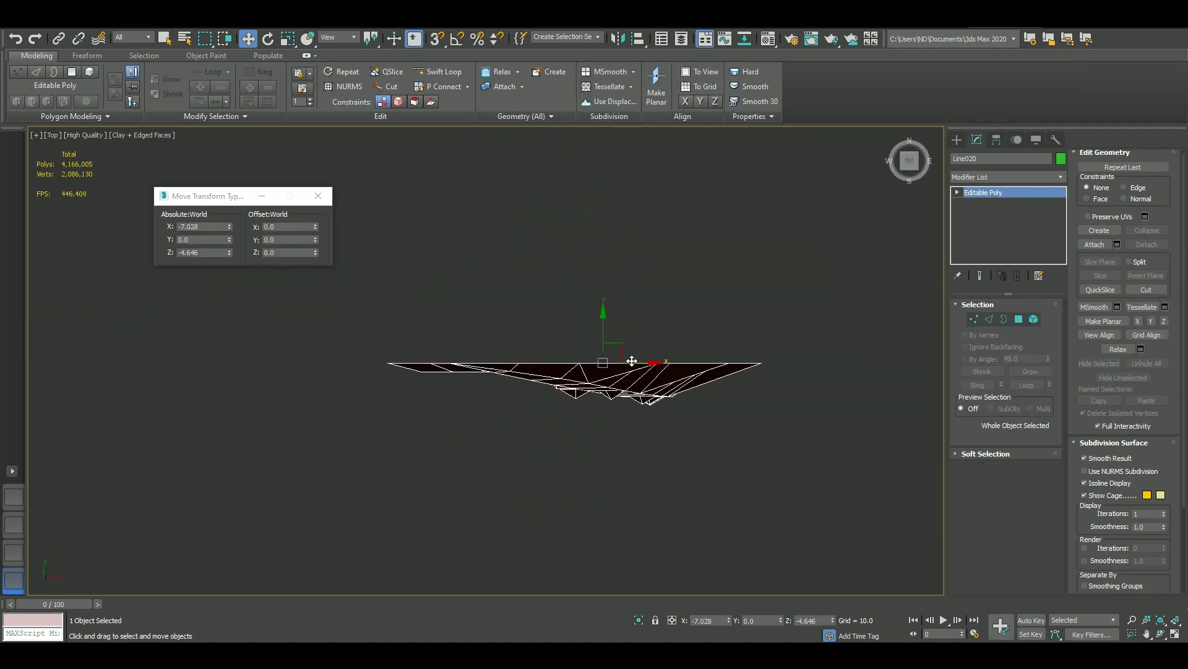
click(1006, 177)
scroll(991, 372, down, 5)
click(989, 344)
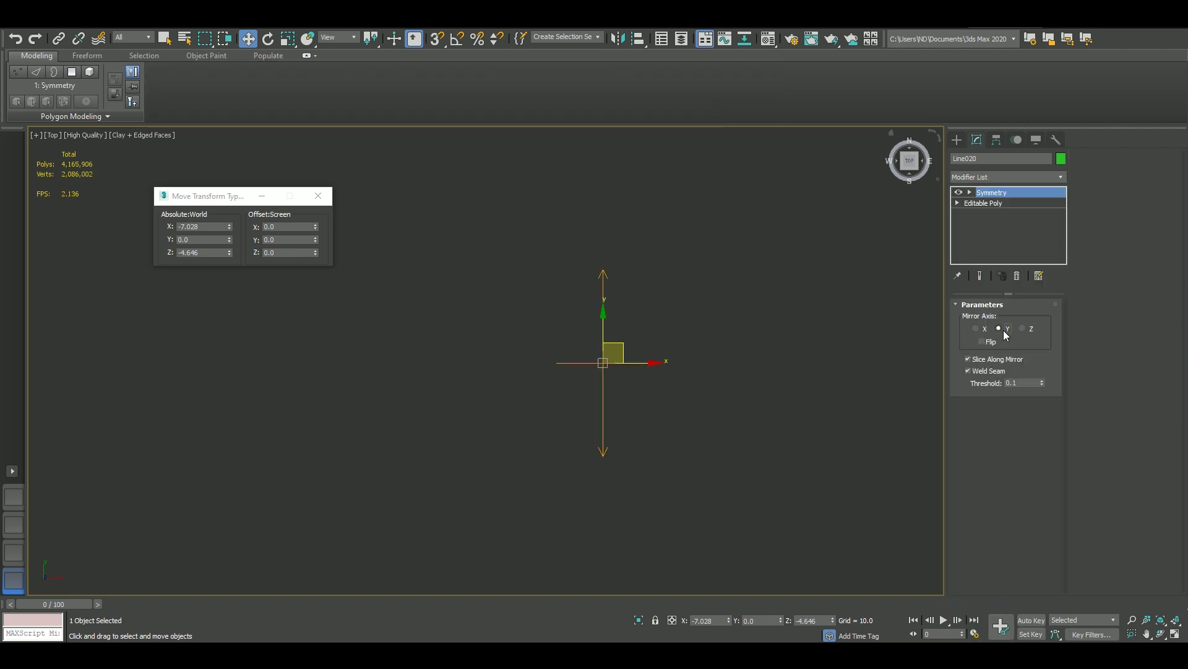
click(999, 328)
mouse_move(898, 347)
alt+middle_down()
mouse_move(797, 309)
mouse_move(715, 326)
alt+middle_up()
scroll(715, 327, up, 5)
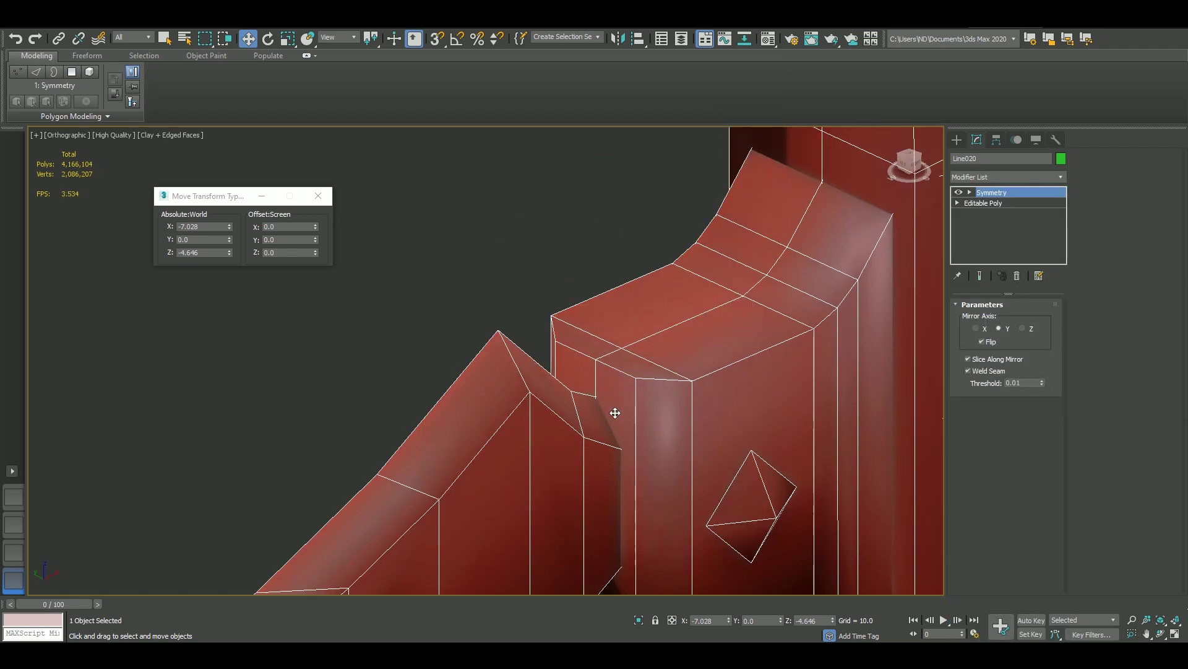
scroll(681, 310, down, 5)
scroll(622, 291, down, 1)
scroll(621, 291, up, 1)
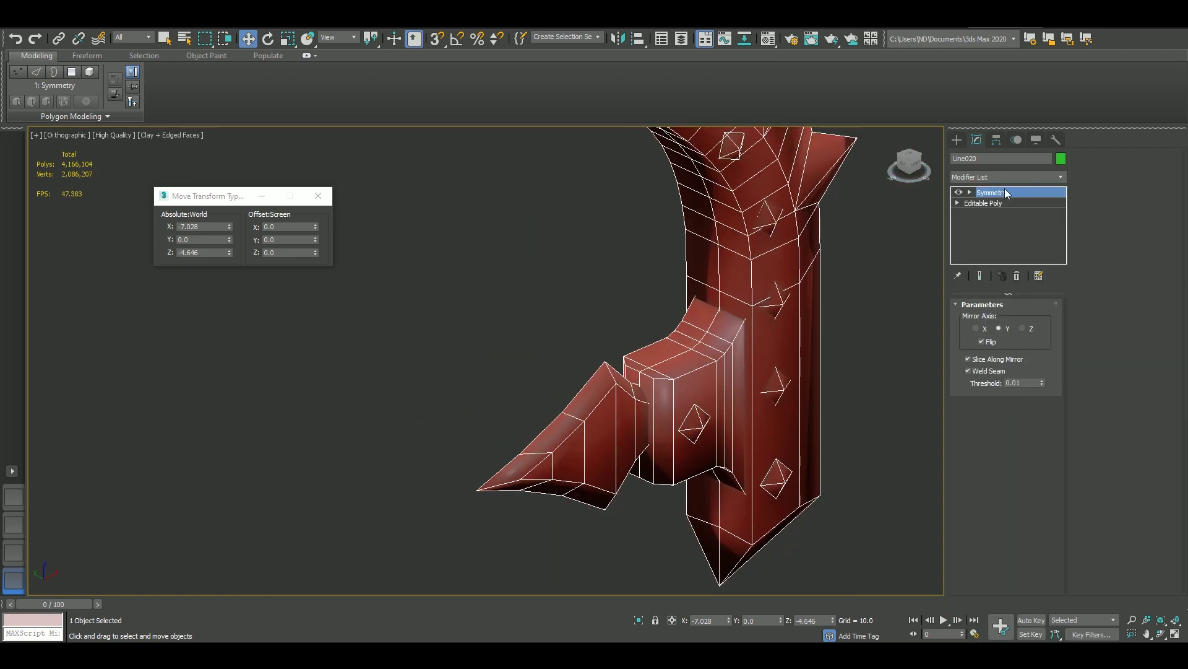
Collapse the Symmetry into the head's Editable Poly and select one of its elements.
right_click(1006, 194)
click(1028, 320)
alt+middle_drag(849, 297, 712, 297)
click(1033, 319)
click(736, 247)
Assign the blade's inner edge polygon strip to smoothing group 1.
key(t)
key(4)
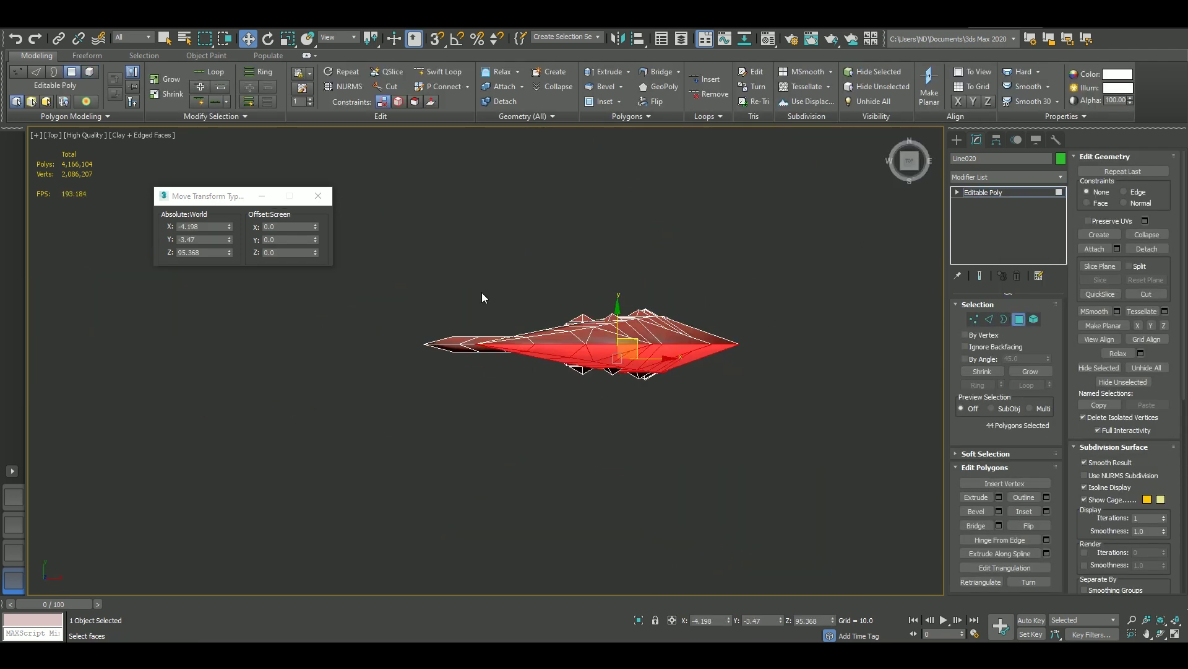
mouse_move(646, 340)
alt+middle_down()
mouse_move(756, 345)
mouse_move(712, 347)
mouse_move(693, 303)
alt+middle_up()
scroll(1116, 434, down, 5)
click(693, 302)
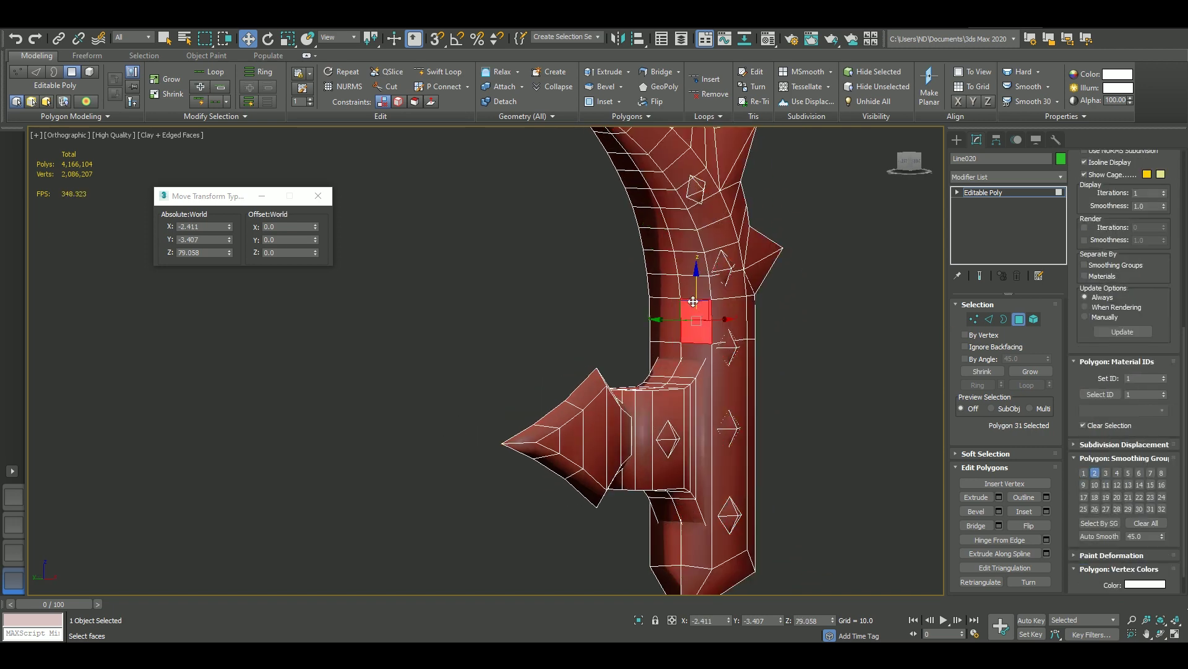
click(988, 348)
key(alt+l)
alt+middle_drag(742, 347, 835, 372)
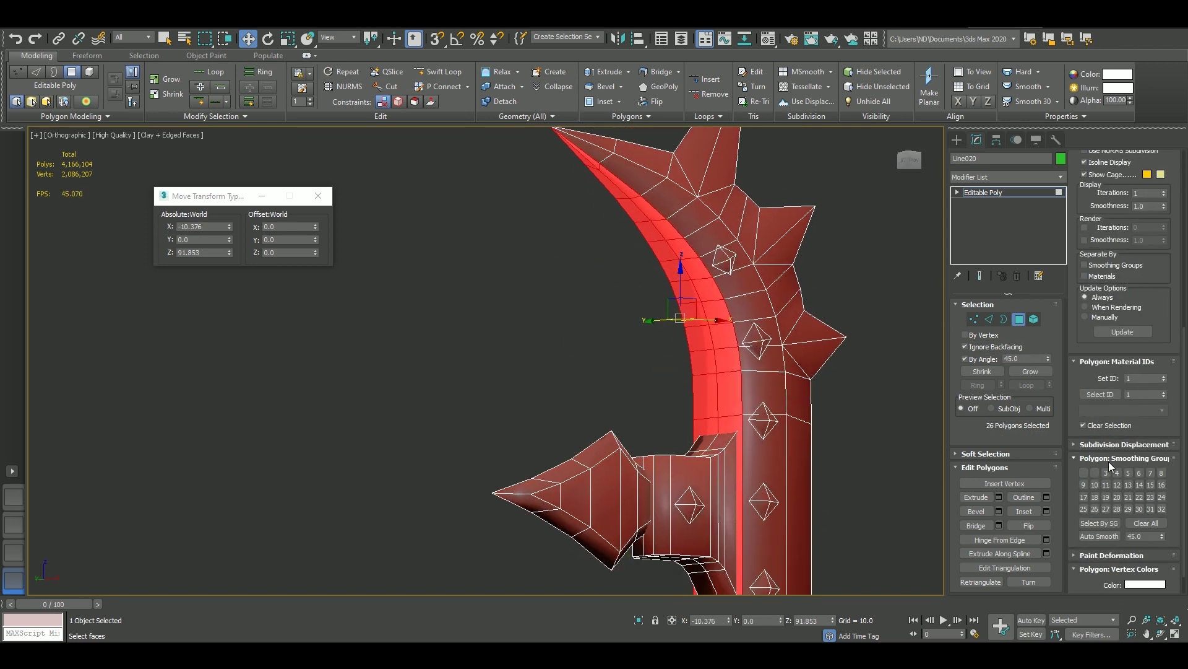
click(1128, 524)
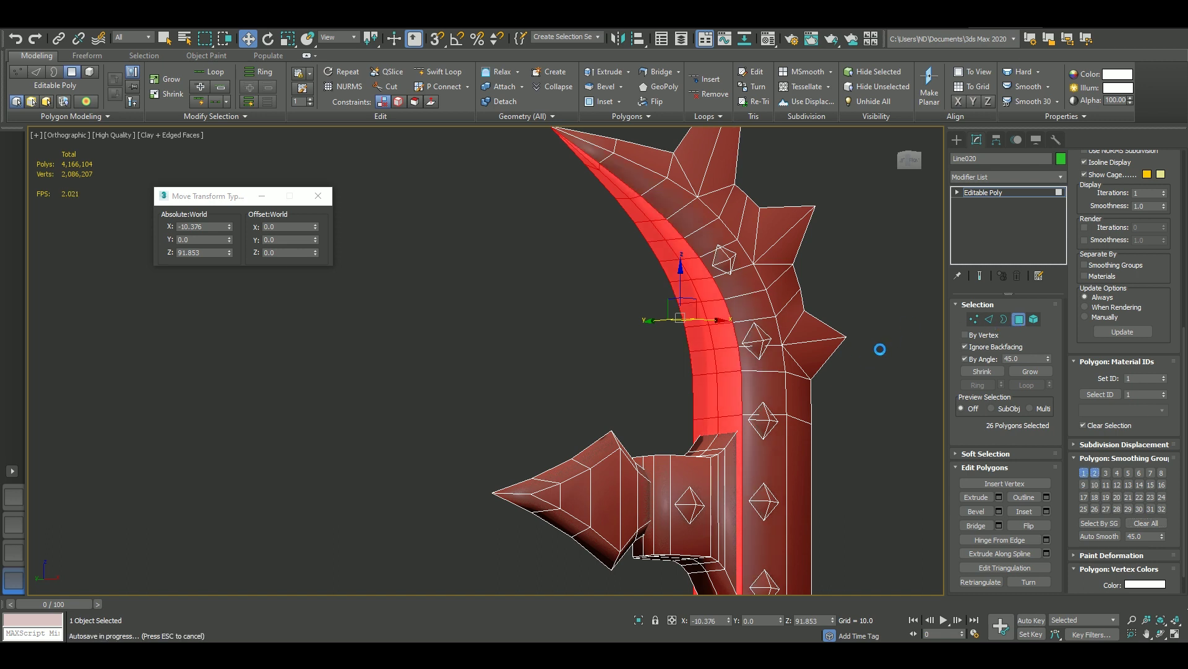
Inspect the axe head with Edged Faces toggled off and back on.
key(4)
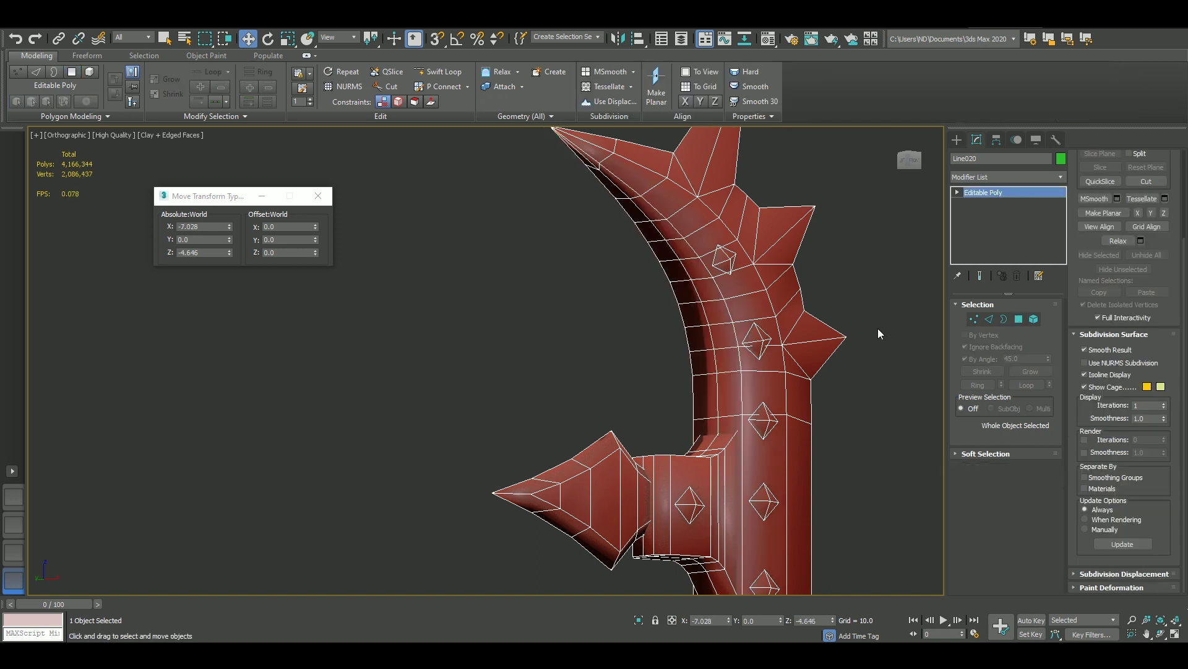
key(F4)
mouse_move(878, 333)
alt+middle_down()
mouse_move(708, 328)
mouse_move(939, 313)
mouse_move(857, 316)
mouse_move(721, 398)
alt+middle_up()
key(F4)
scroll(689, 411, up, 3)
key(5)
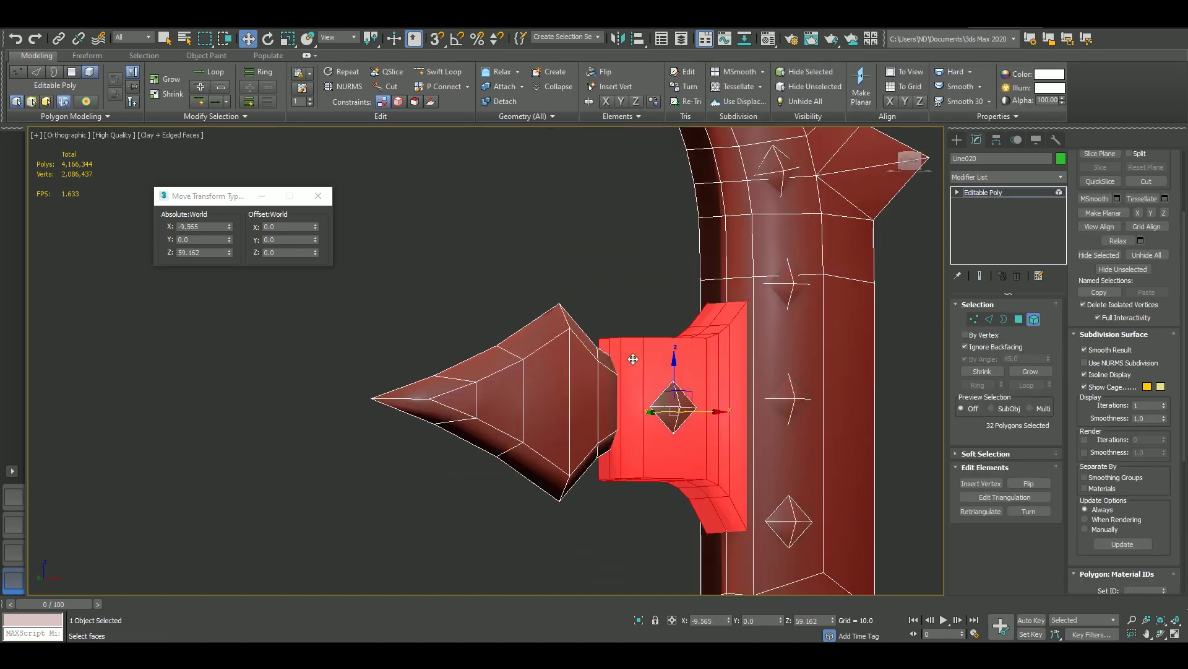
mouse_move(633, 359)
alt+middle_down()
mouse_move(767, 390)
mouse_move(615, 340)
alt+middle_up()
Select the spike element and review it from the top view.
click(433, 390)
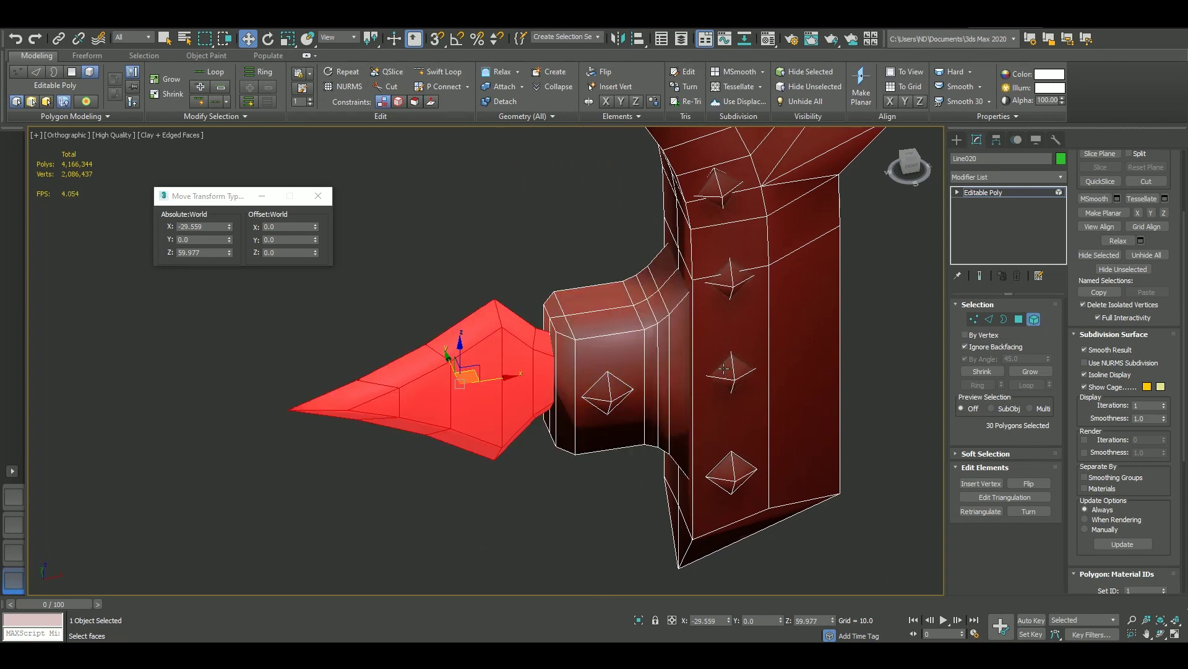
key(4)
key(t)
alt+middle_drag(917, 371, 1109, 467)
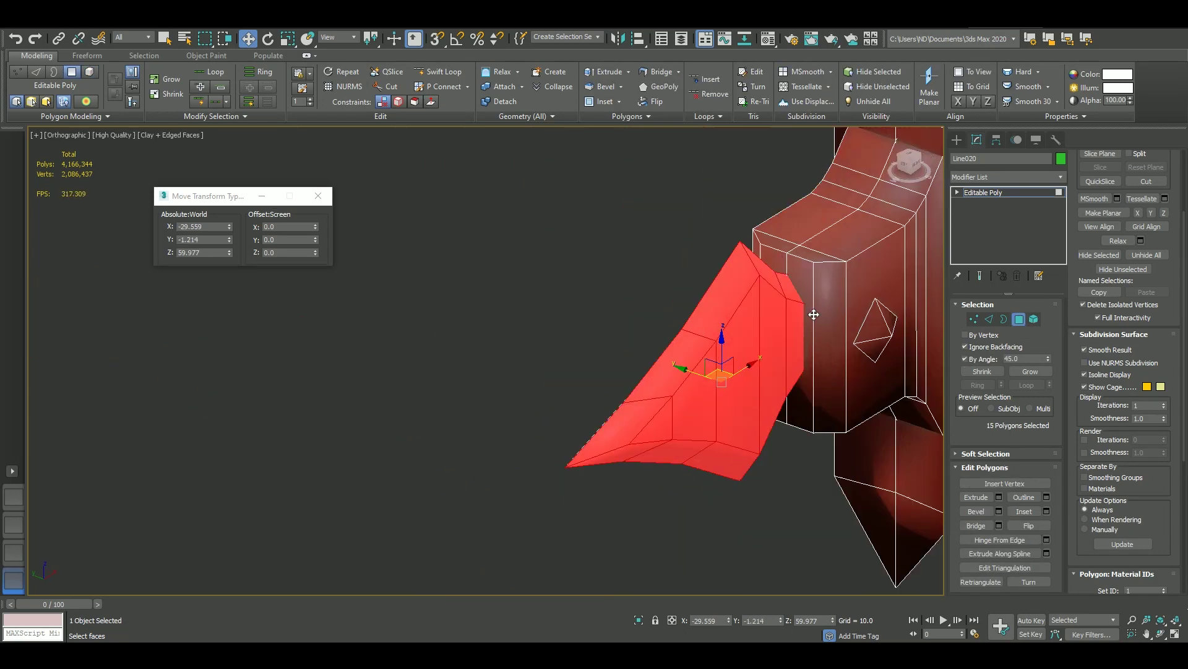
scroll(1109, 467, down, 5)
key(4)
mouse_move(750, 349)
alt+middle_down()
mouse_move(748, 301)
mouse_move(726, 340)
mouse_move(704, 209)
mouse_move(693, 315)
mouse_move(626, 427)
mouse_move(605, 348)
mouse_move(674, 361)
mouse_move(626, 398)
mouse_move(619, 336)
mouse_move(592, 326)
alt+middle_up()
key(F4)
Select the axe head and shaft, then Hide Unselected with Edged Faces on.
right_click(804, 329)
alt+middle_drag(811, 331, 769, 416)
ctrl+click(676, 495)
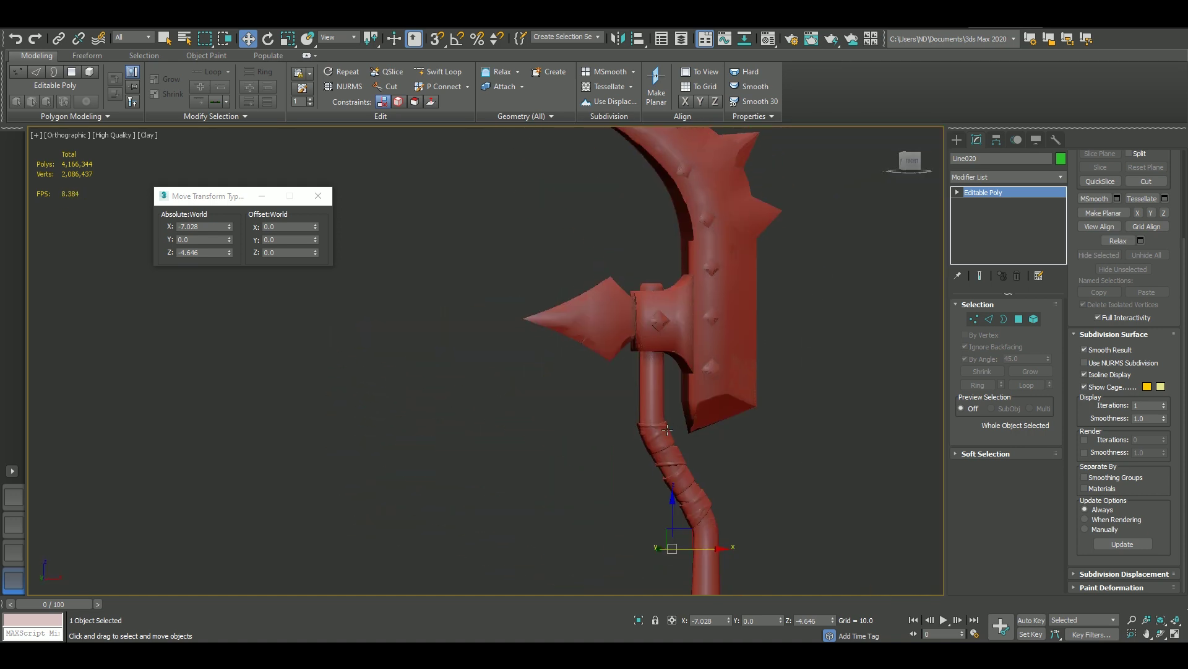
key(F4)
scroll(687, 398, up, 5)
right_click(856, 441)
click(866, 390)
scroll(681, 310, up, 3)
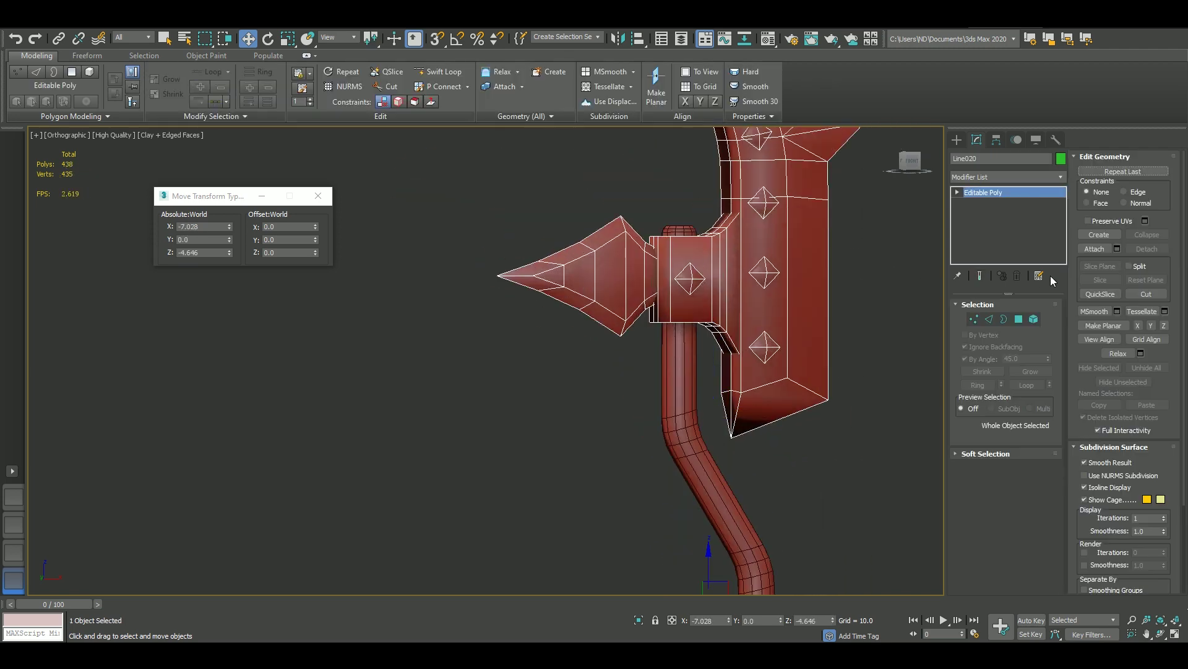
Add an Unwrap UVW modifier to the axe and open the UV Editor.
click(1019, 318)
click(1009, 177)
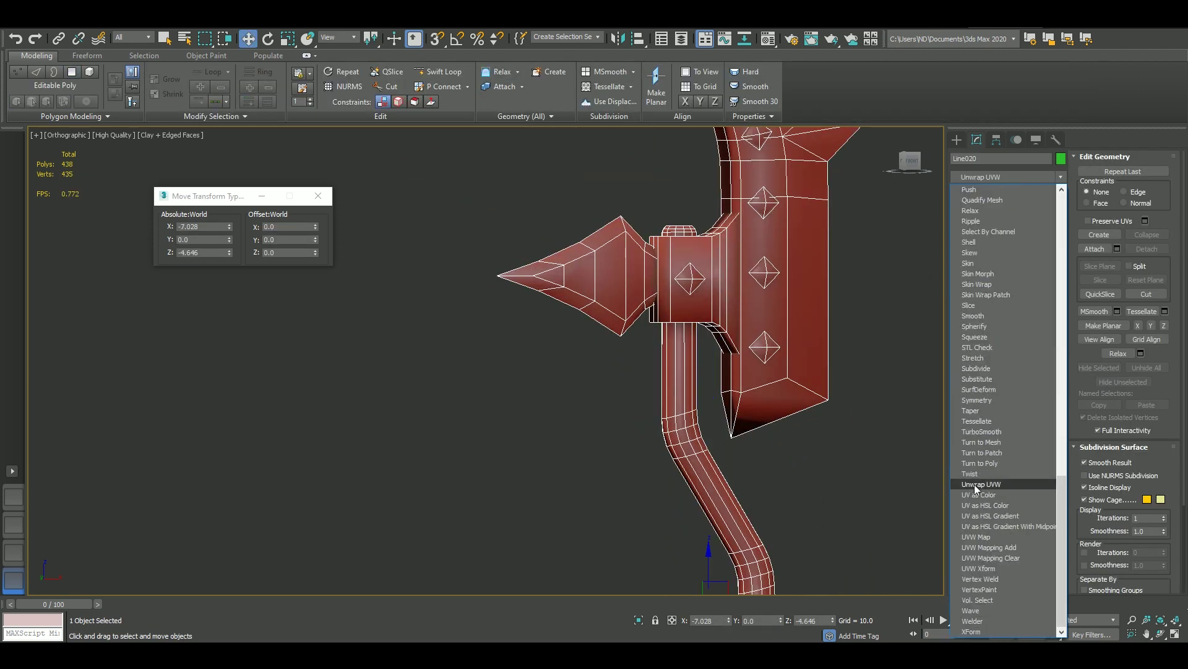
click(997, 486)
click(1125, 174)
Select the head, spike and blade faces to inspect their UV islands in an enlarged editor.
click(245, 427)
scroll(222, 354, down, 3)
alt+middle_drag(712, 371, 588, 371)
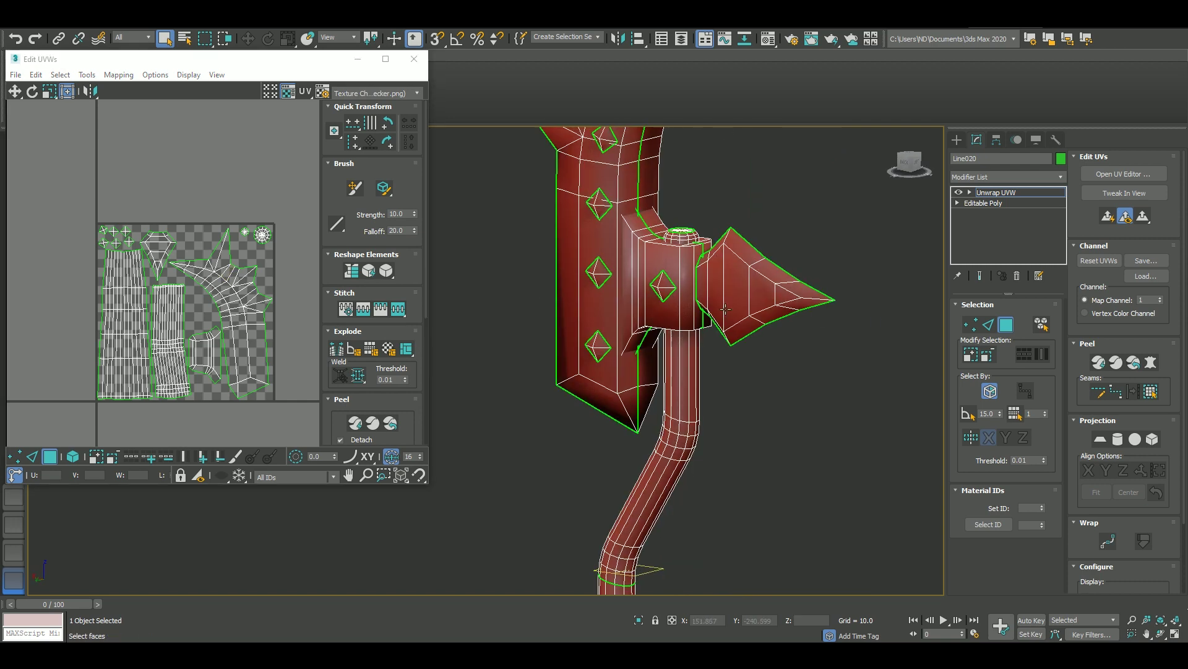
click(737, 297)
ctrl+click(593, 267)
scroll(606, 337, down, 3)
scroll(606, 338, down, 3)
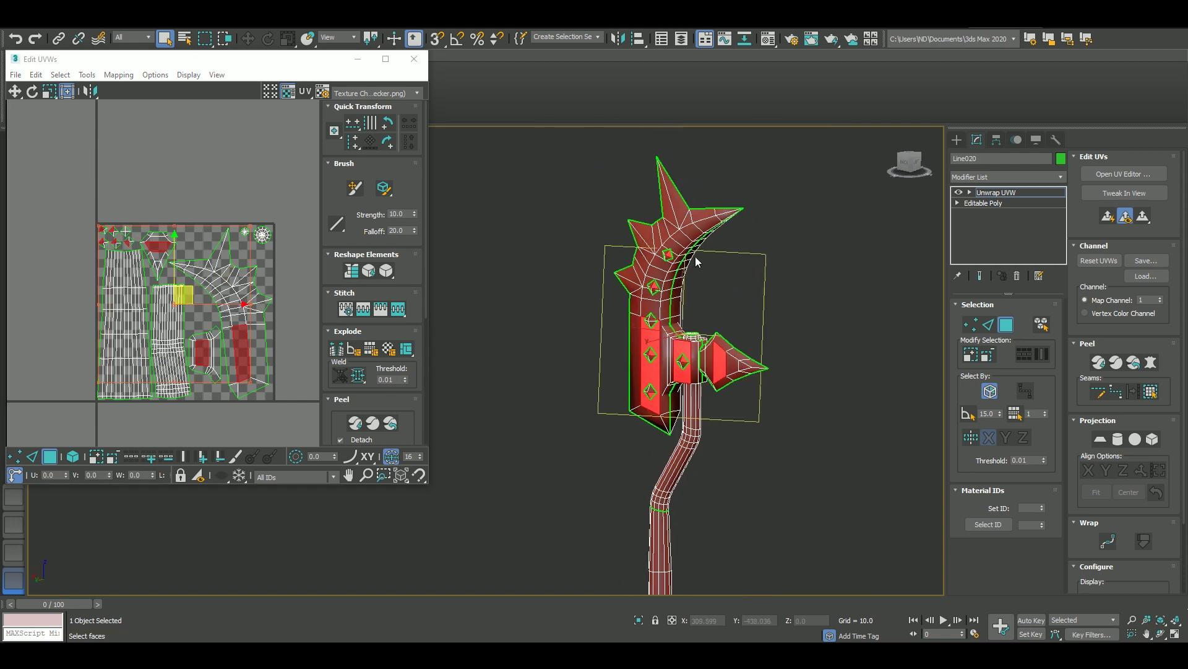
ctrl+click(699, 263)
click(97, 457)
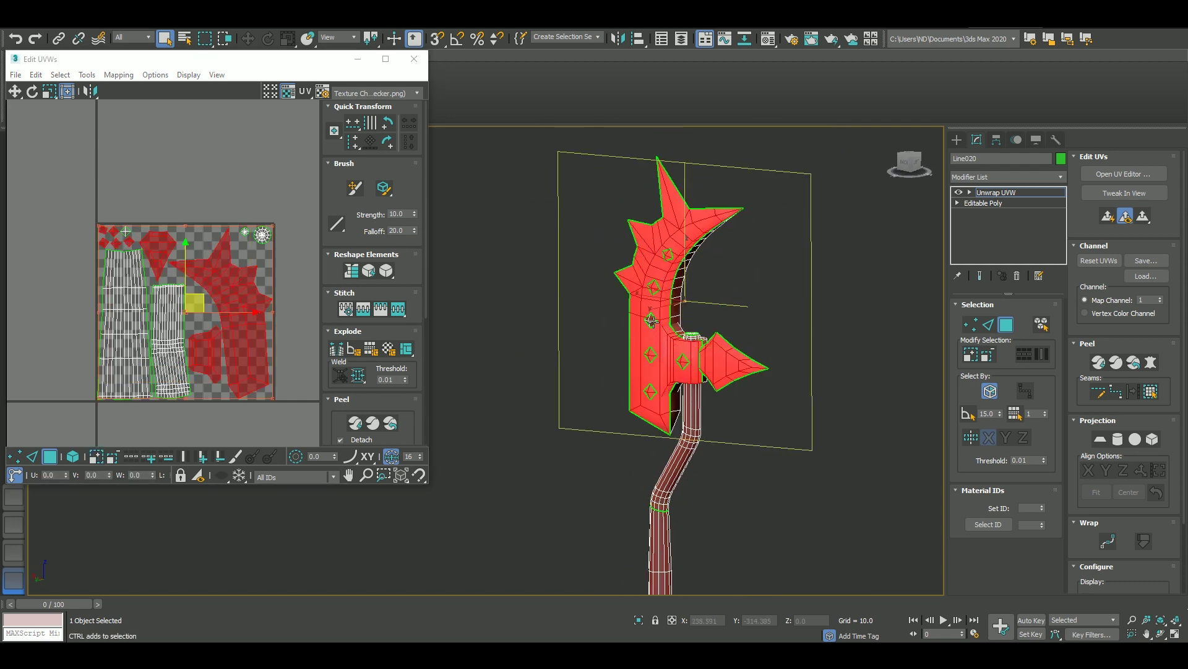
click(386, 59)
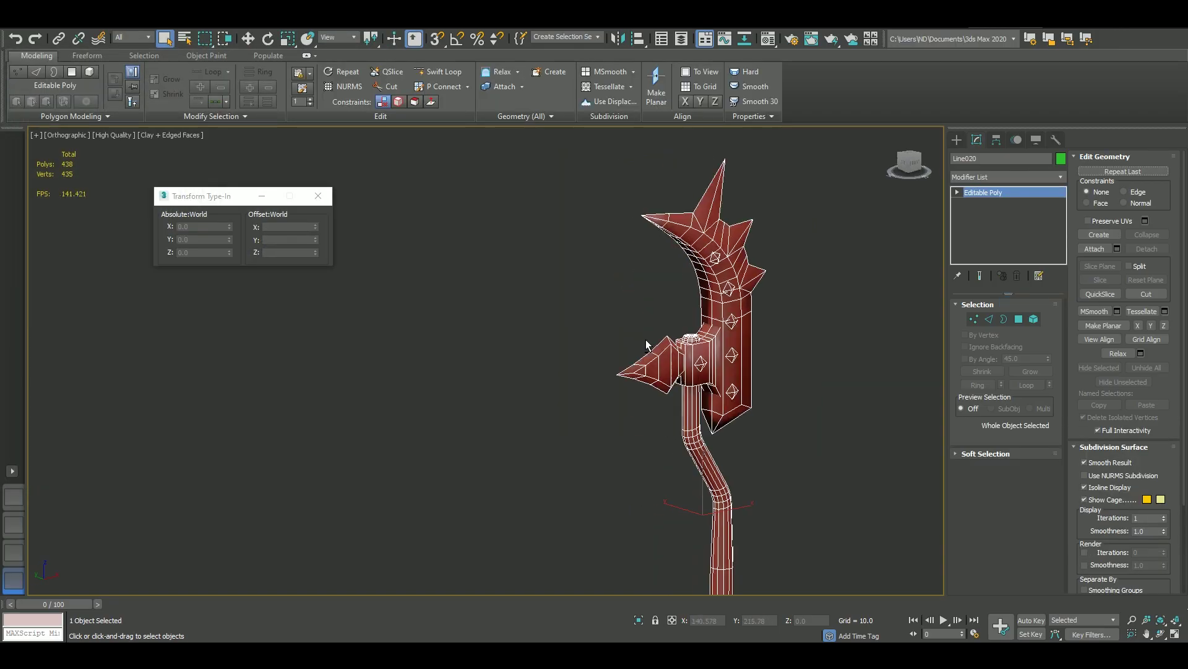
alt+middle_drag(646, 345, 696, 334)
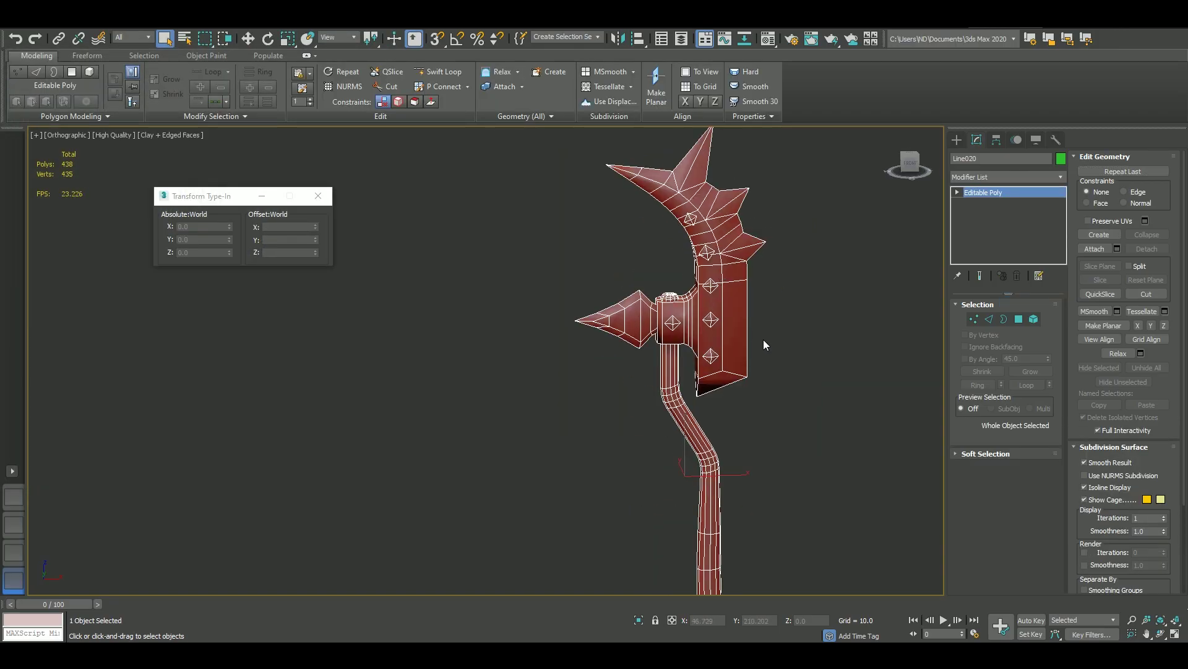
Apply Reset XForm to the axe and collapse it into the Editable Poly.
key(z)
click(1056, 139)
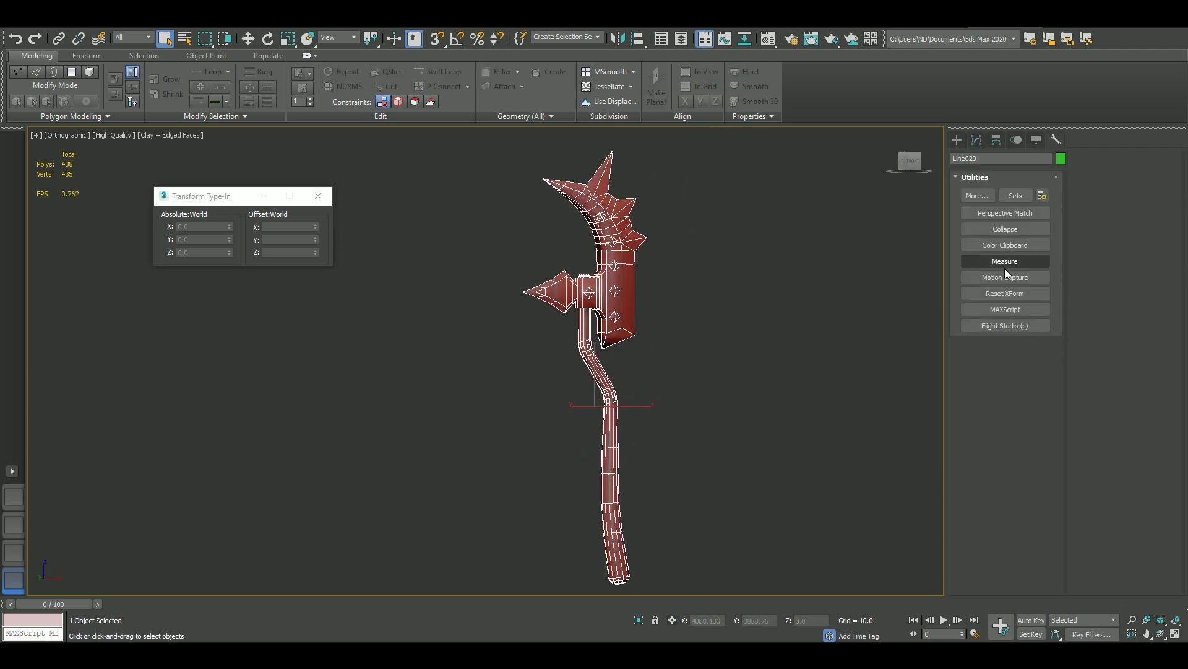
click(1001, 289)
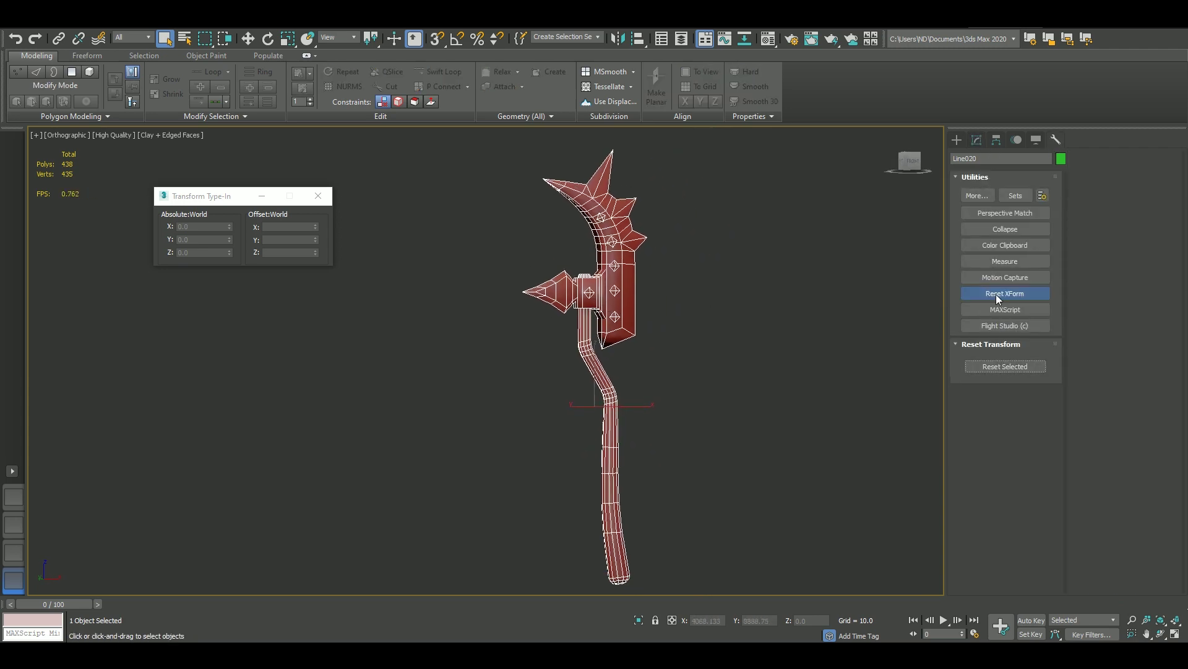
click(1005, 366)
right_click(984, 192)
click(972, 300)
Add an Edit Normals modifier to the axe, then remove it.
click(1007, 177)
click(1004, 209)
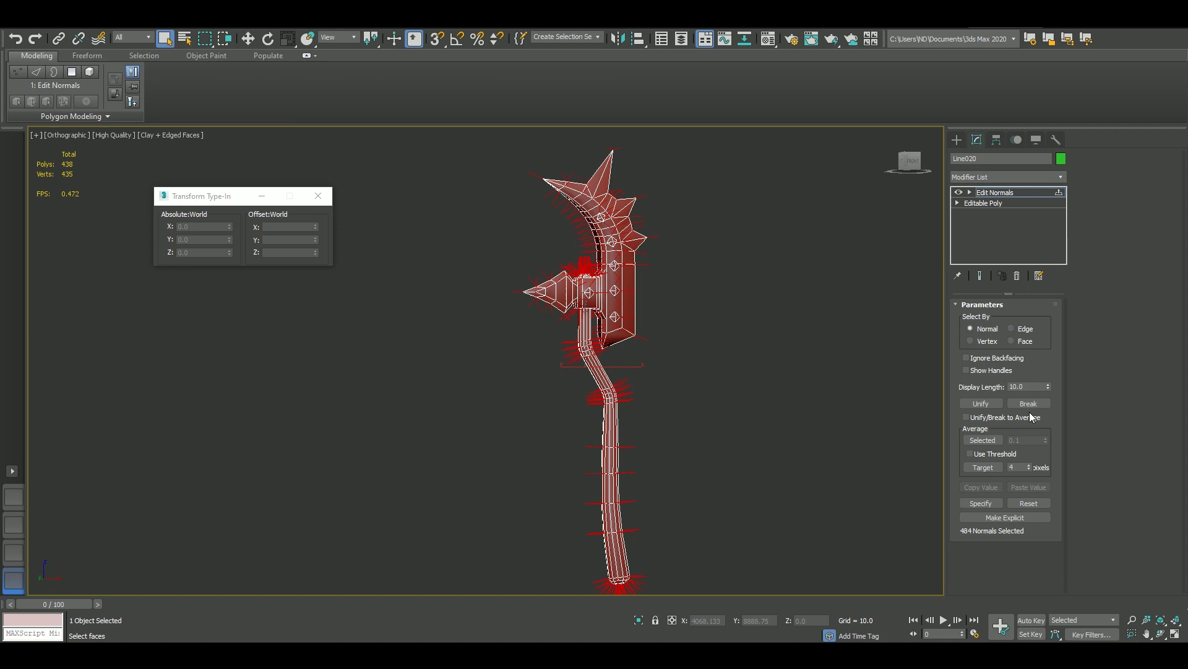
right_click(1004, 209)
click(1028, 322)
Detach the axe head, handle and collar elements as separate objects.
key(f)
scroll(685, 333, up, 3)
key(5)
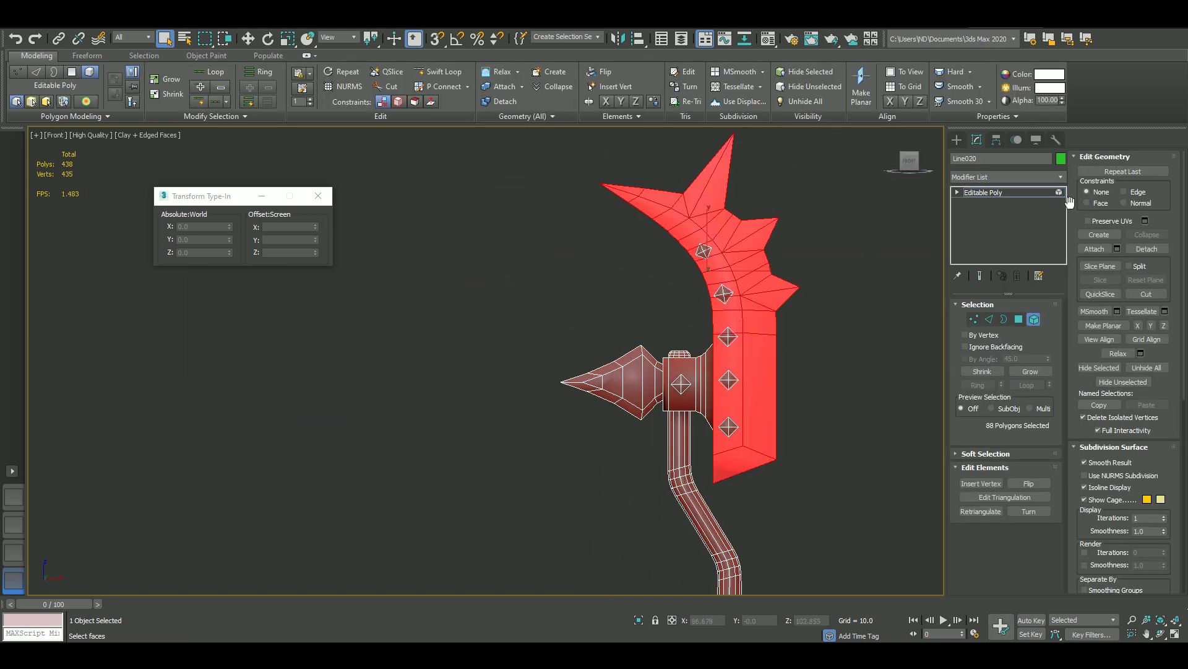
click(1146, 248)
click(634, 333)
click(693, 495)
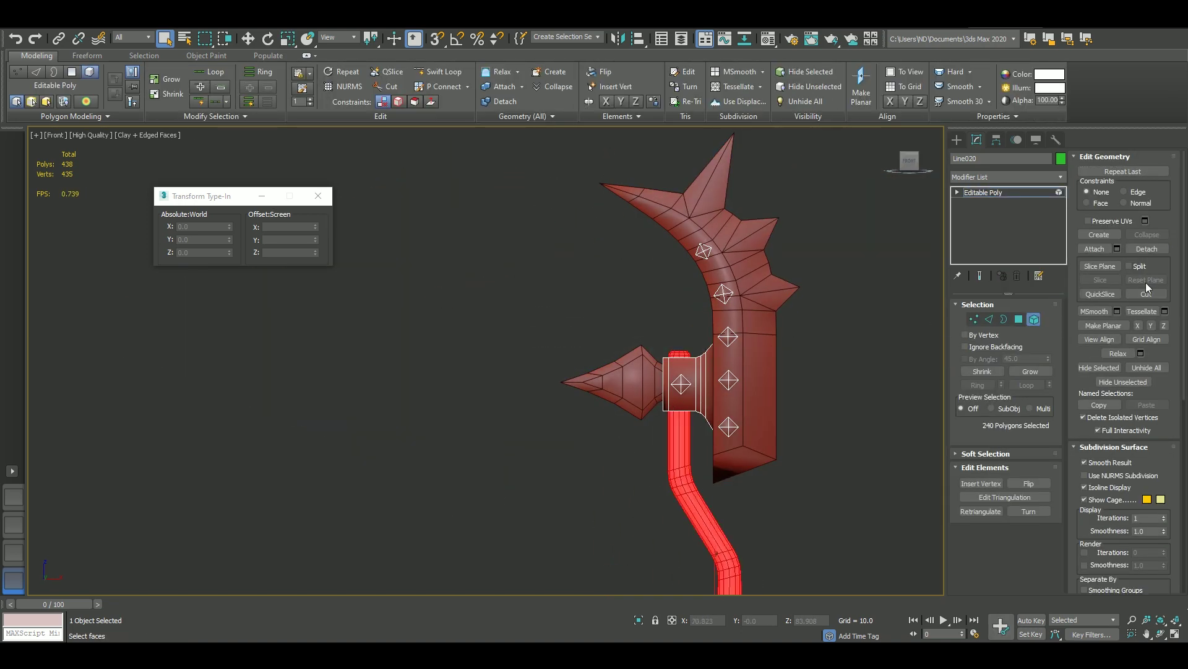
click(1146, 248)
click(634, 333)
click(1145, 248)
key(Return)
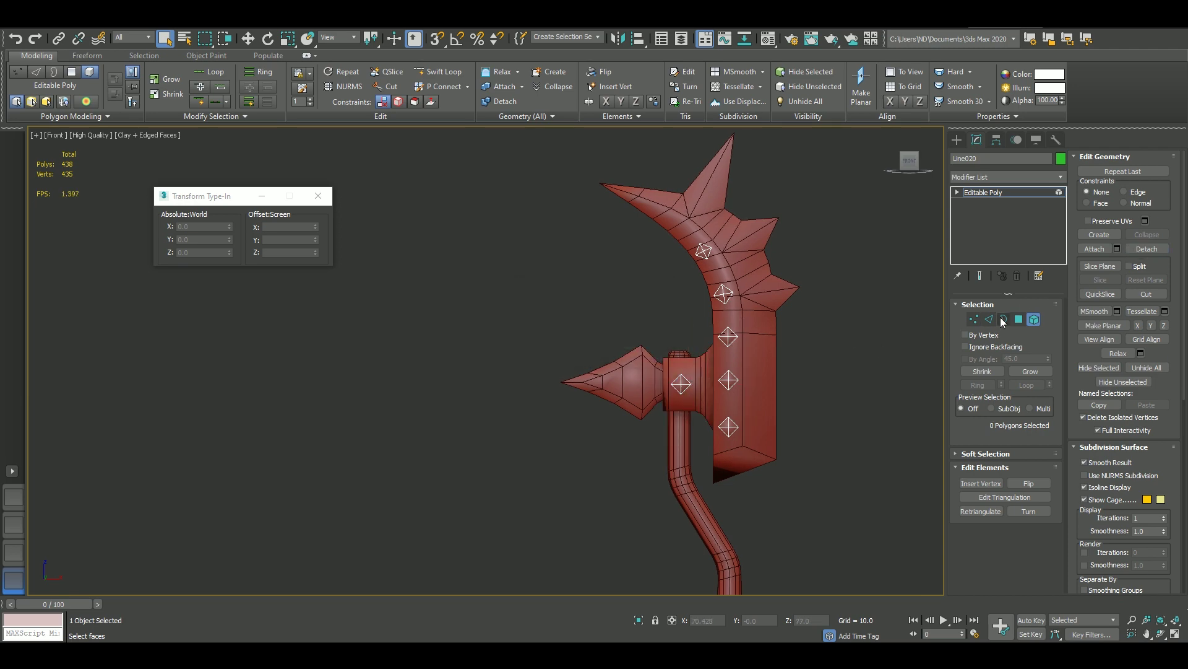
Select the detached parts and name the collar object Head_LP.
click(742, 397)
middle_drag(831, 337, 801, 328)
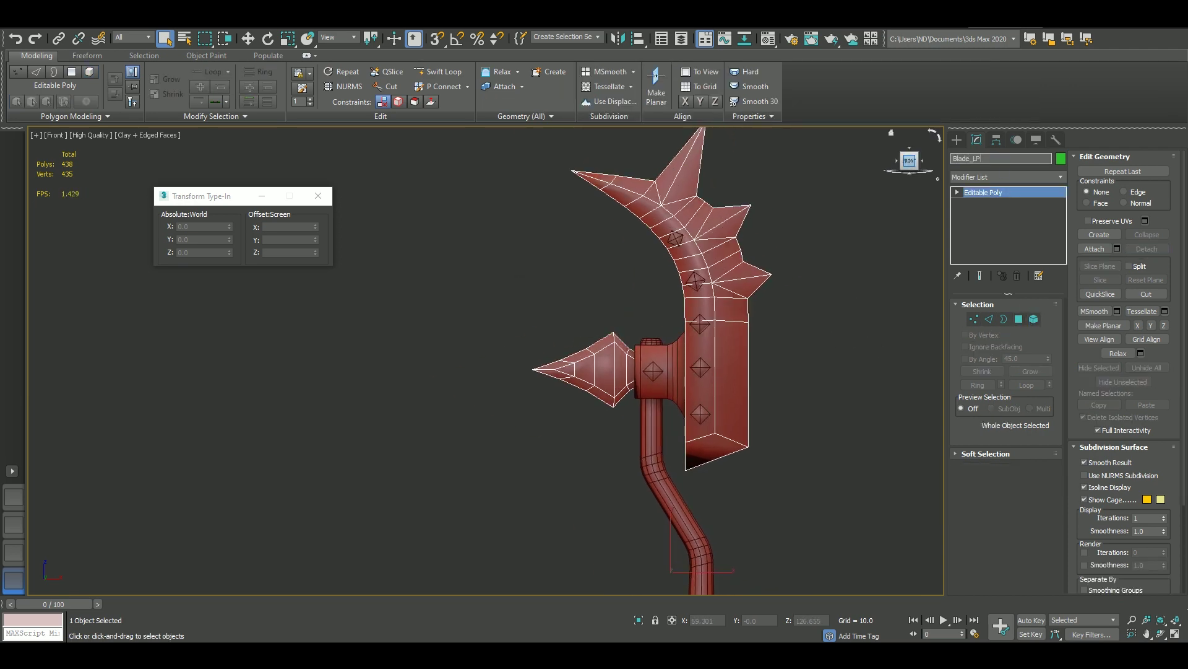
click(654, 345)
text(He)
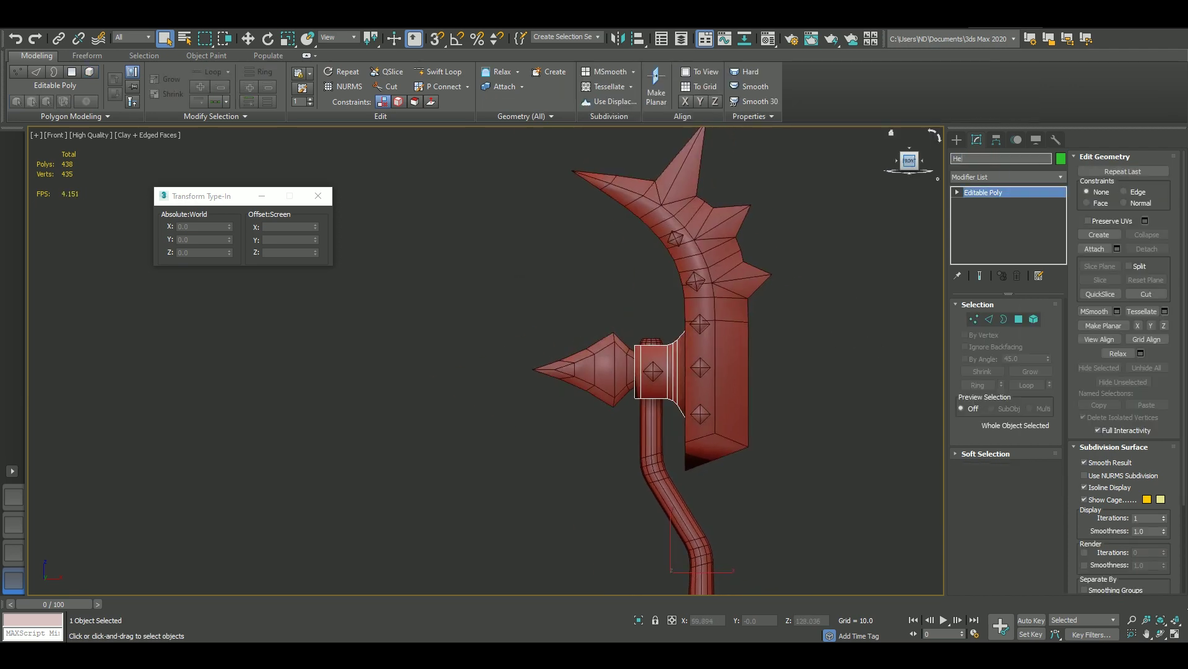
key(ctrl+z)
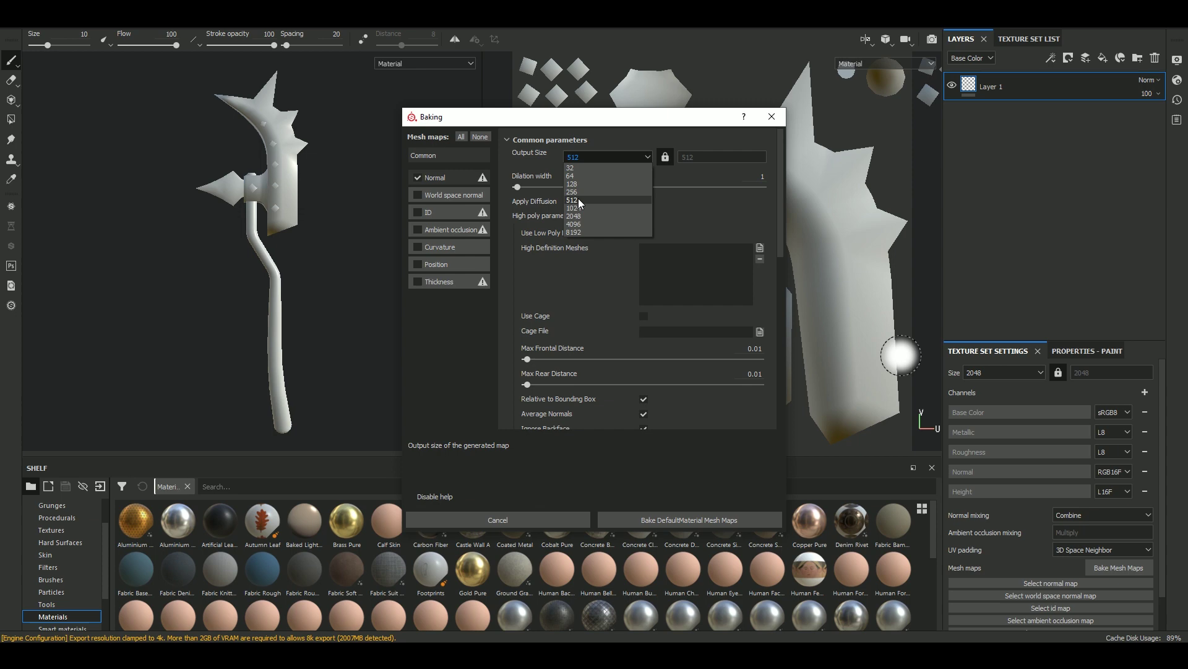
Load Blade_HP, Head_HP, Pole_HP and Rivets_HP FBX files as high-poly meshes and bake.
click(580, 199)
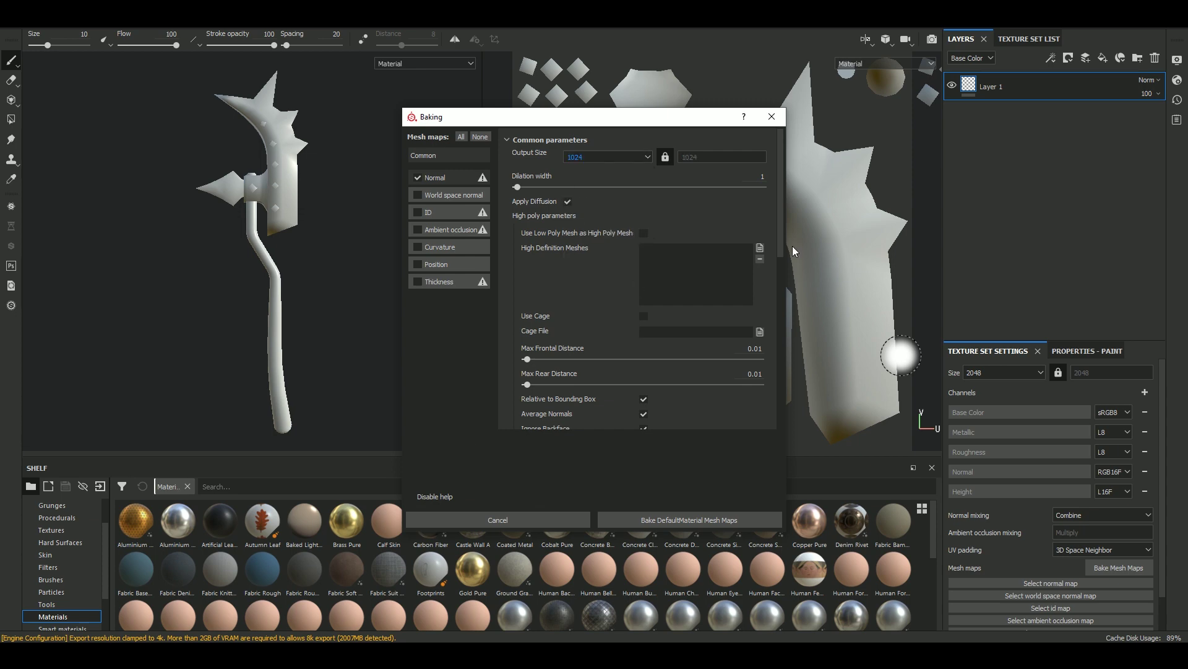
click(760, 248)
drag(712, 297, 606, 219)
click(892, 440)
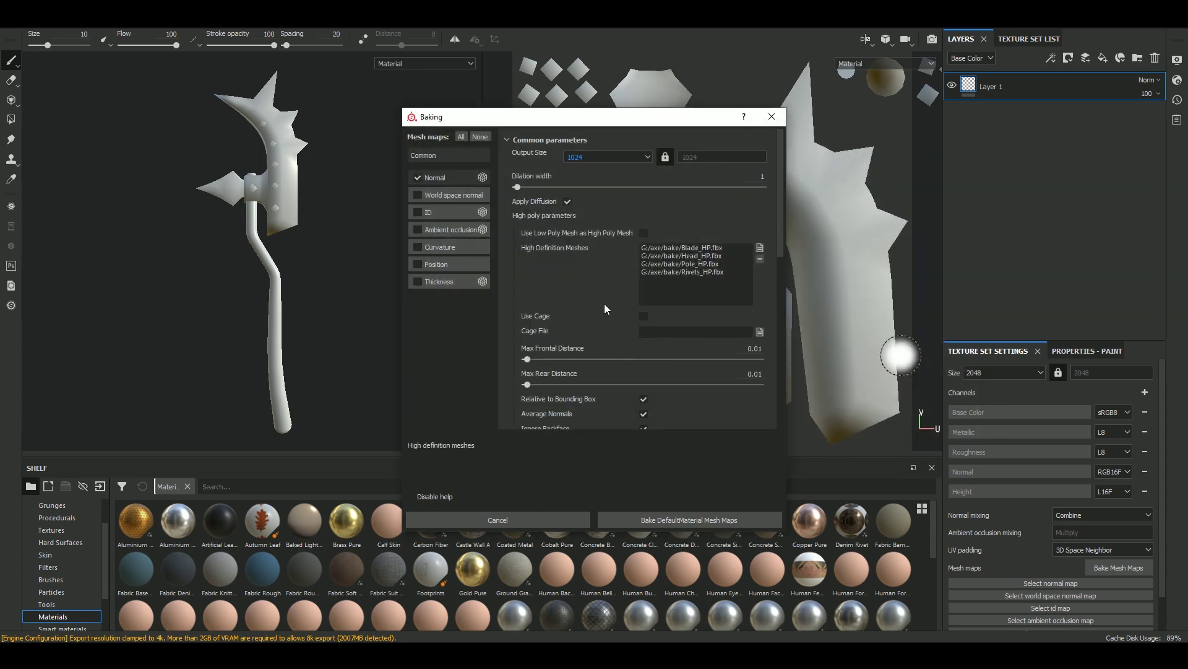
scroll(619, 273, down, 5)
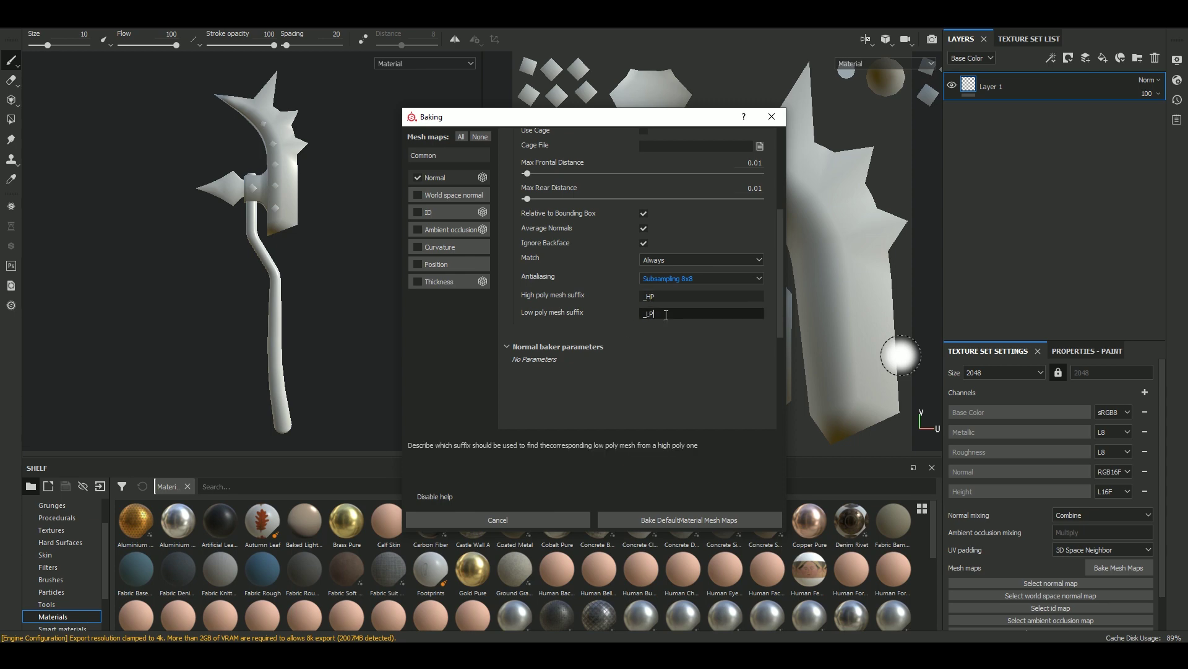
click(716, 516)
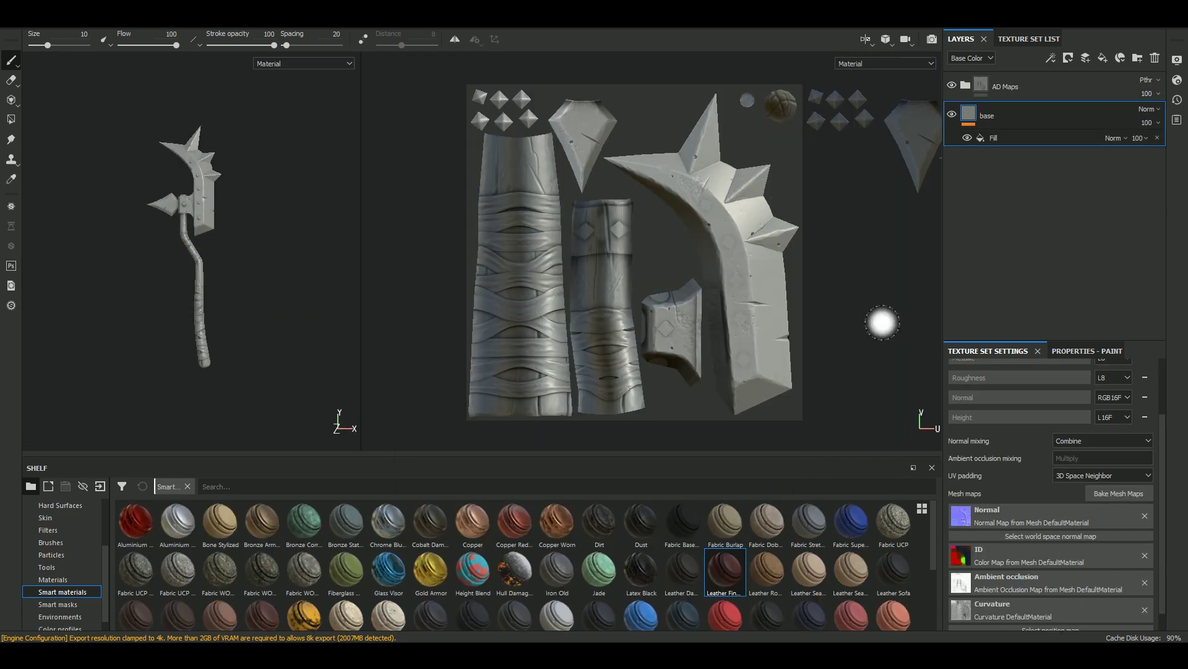
Add a Leather Fine Aged layer masked by Color Selection to the red ID.
drag(1001, 91, 1024, 101)
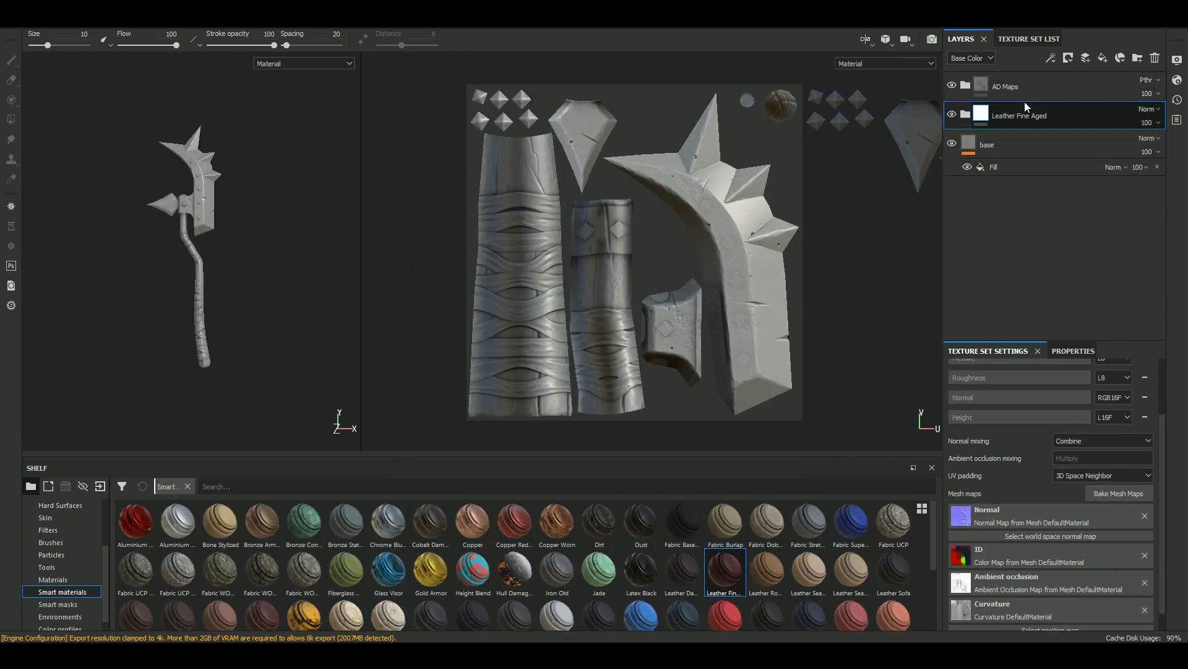
right_click(988, 122)
click(1014, 136)
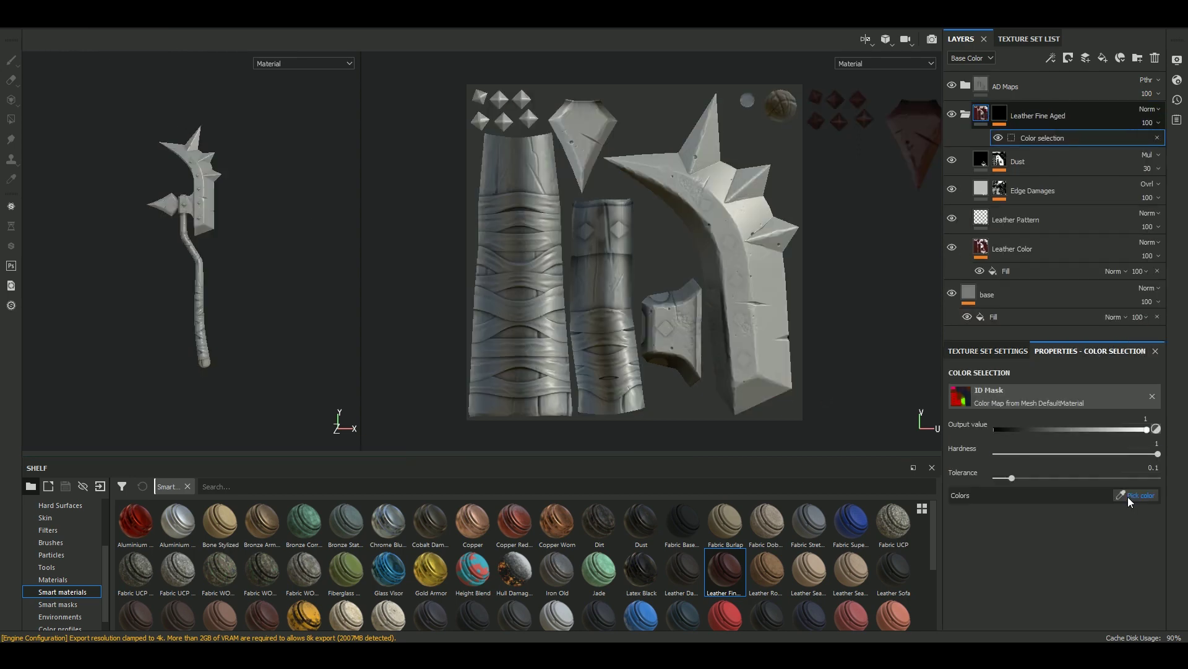
click(1128, 496)
click(612, 321)
scroll(226, 332, up, 5)
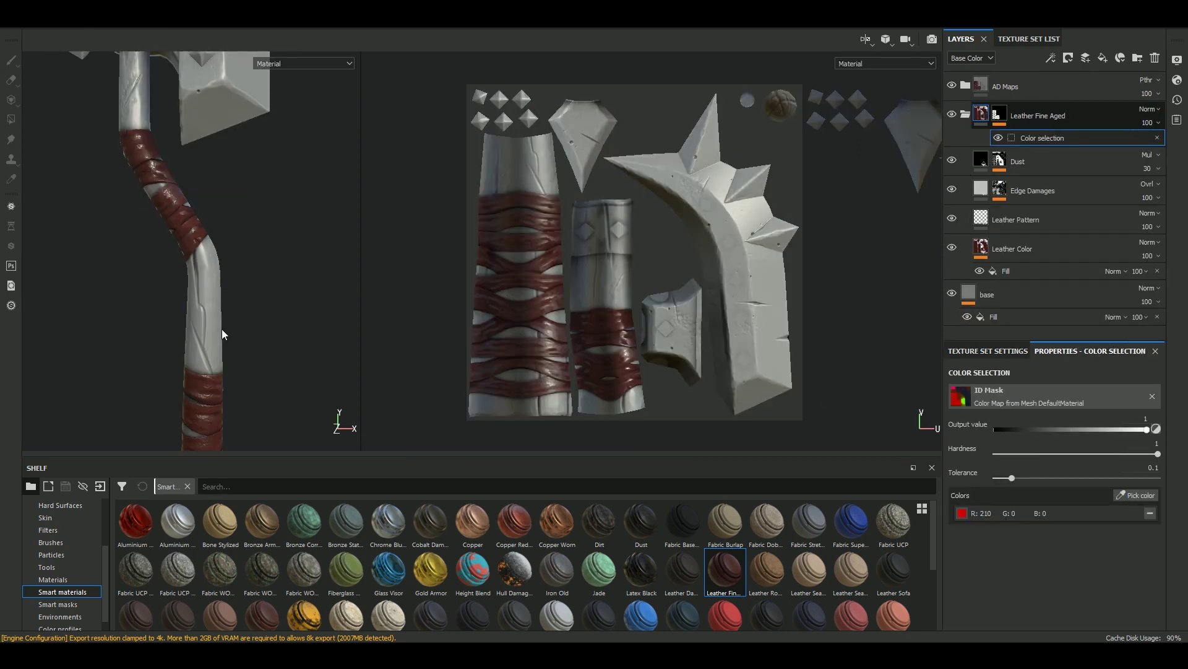
scroll(265, 245, up, 3)
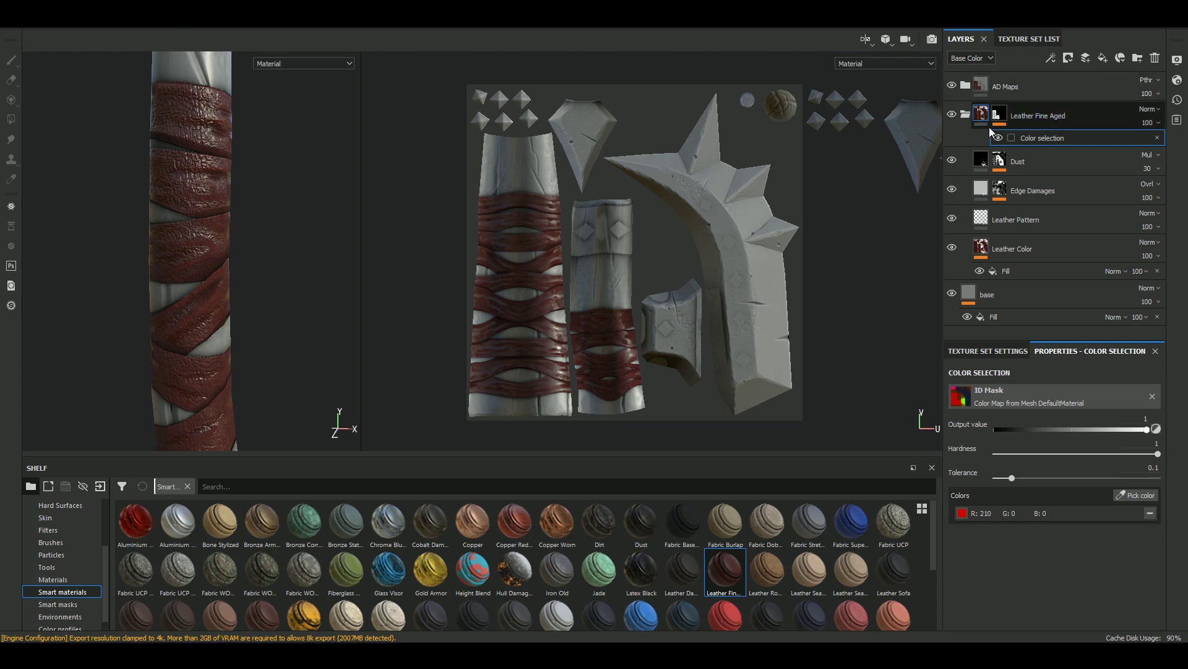
click(966, 114)
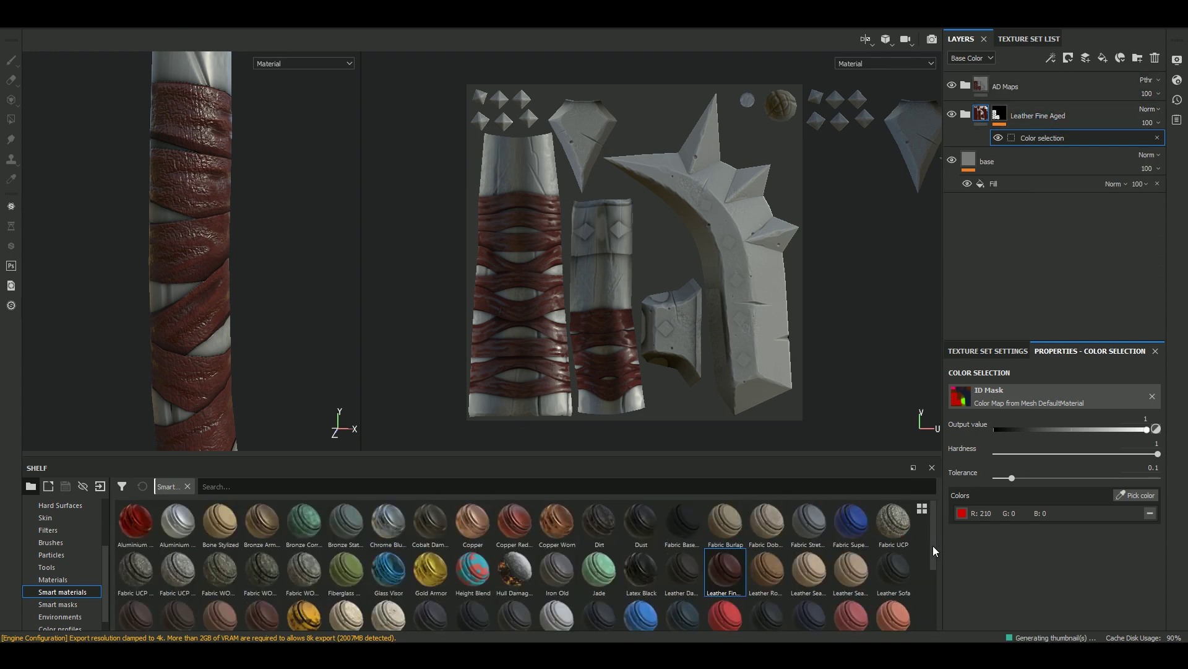
drag(935, 551, 937, 620)
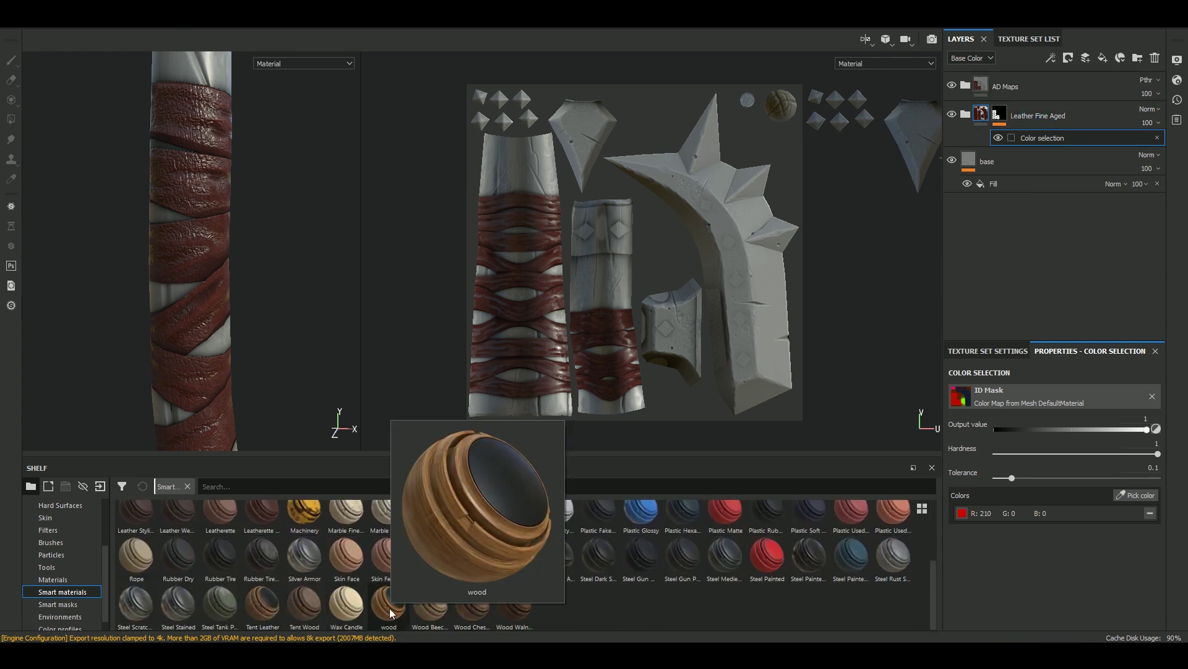
mouse_move(429, 603)
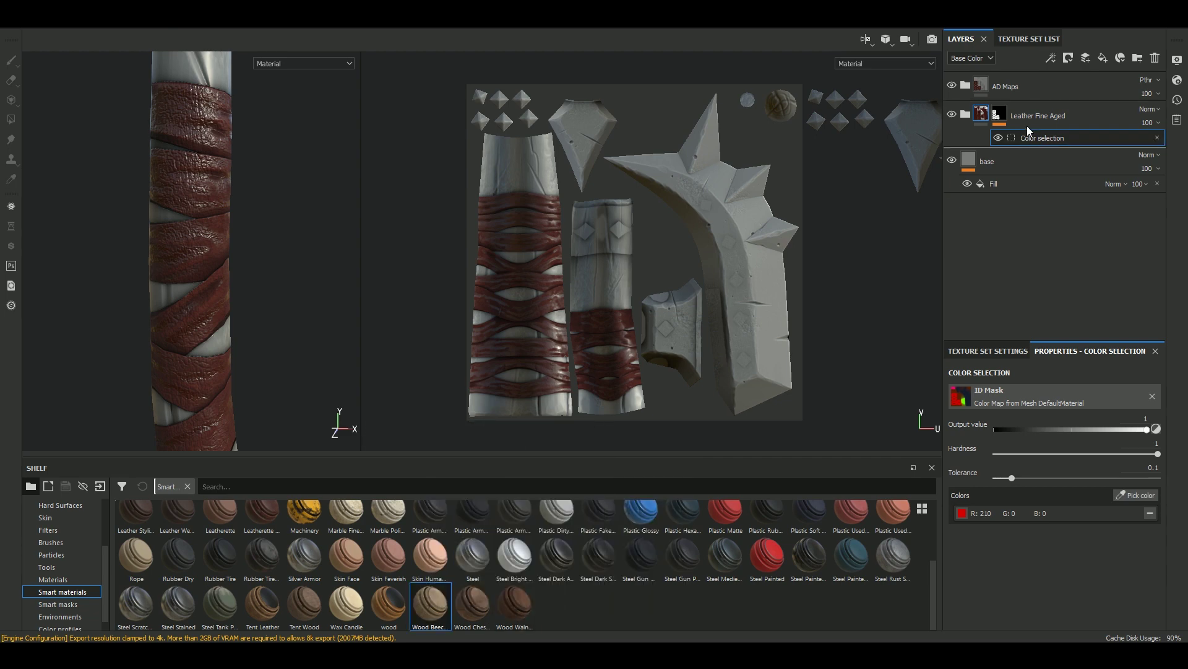
Add a Wood Beech Veined layer masked by Color Selection to the brown handle ID.
drag(429, 617, 1027, 127)
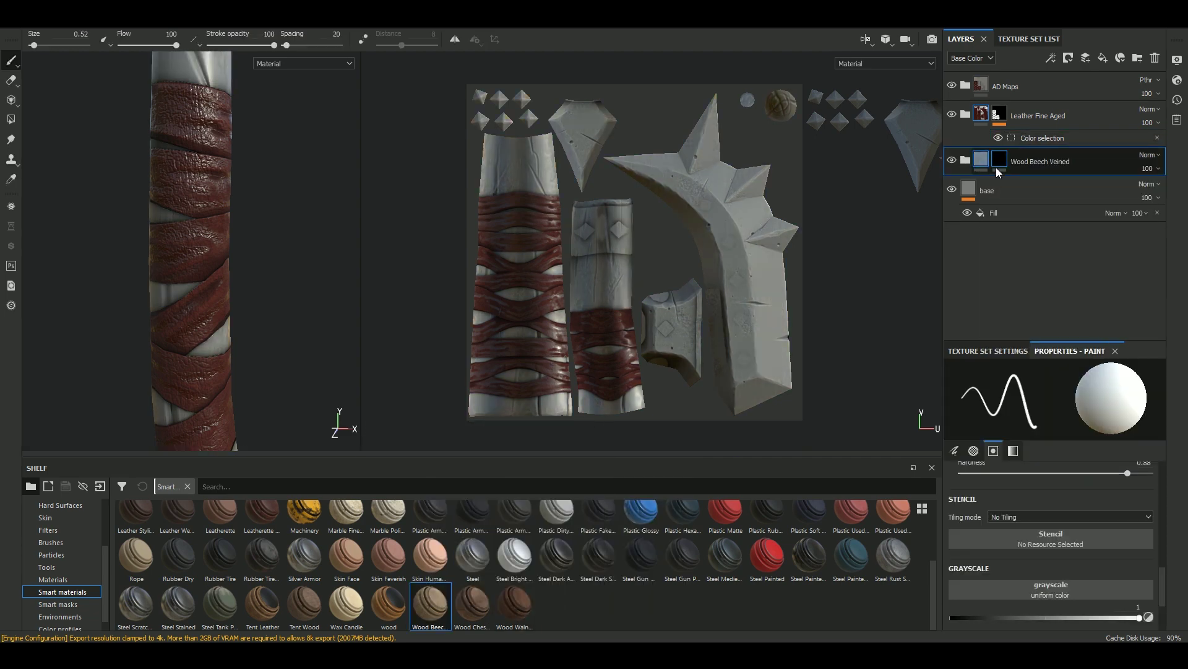
right_click(996, 168)
click(1035, 205)
click(1136, 495)
click(520, 191)
scroll(252, 230, down, 5)
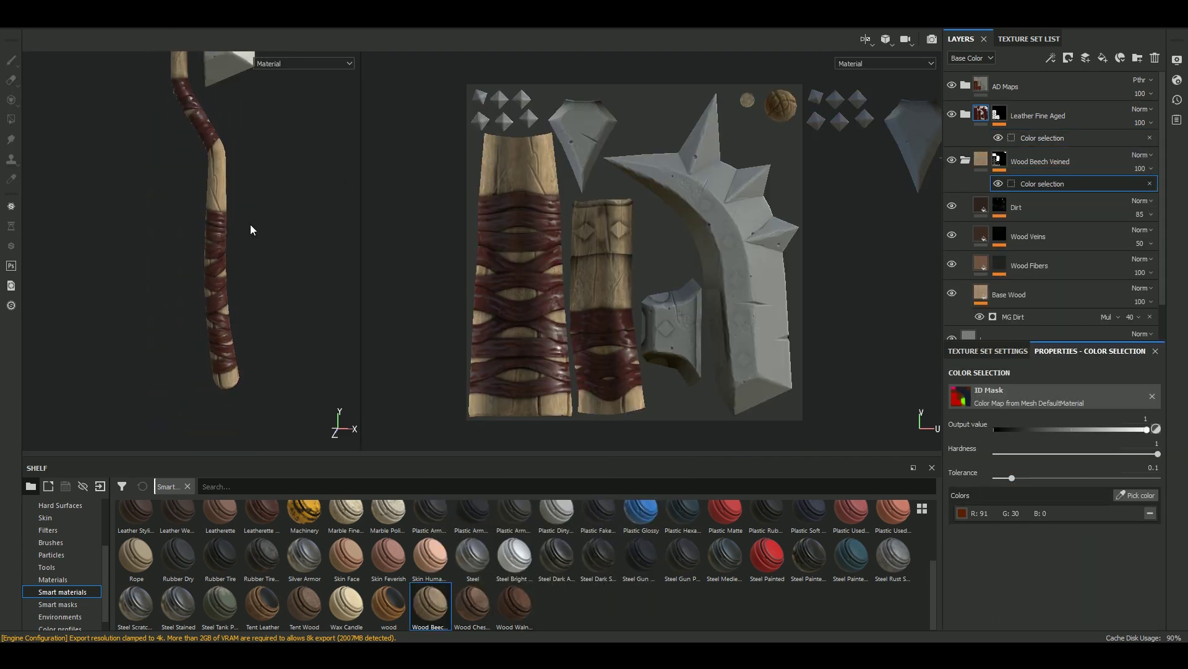
alt+drag(186, 160, 331, 280)
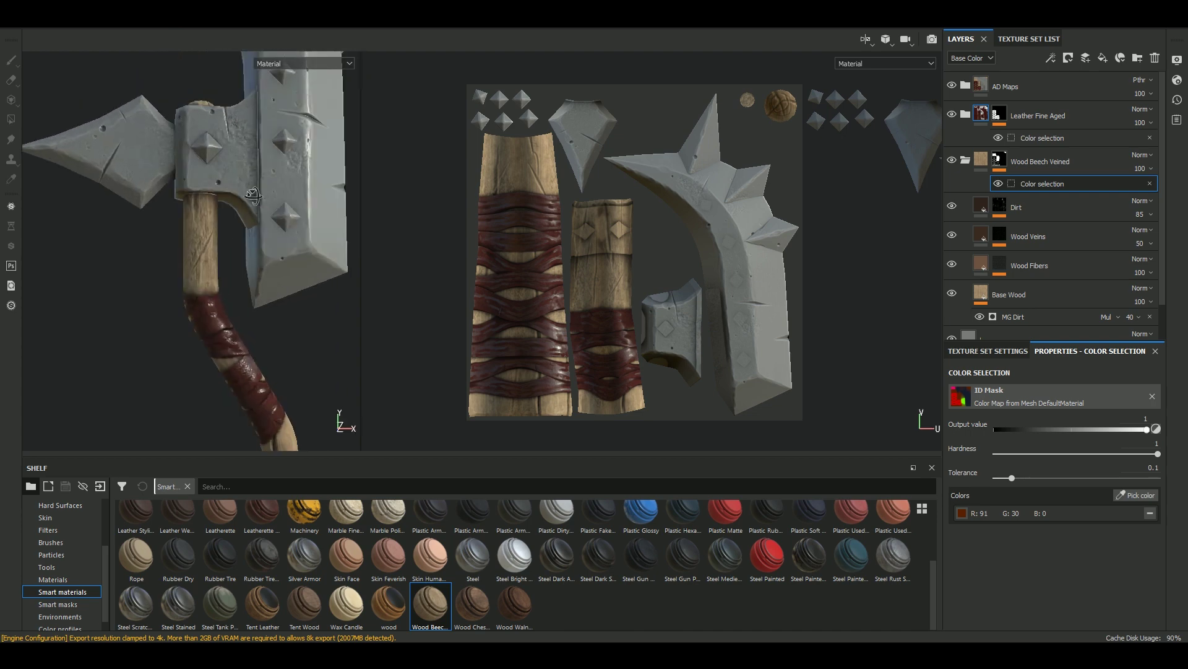
click(967, 164)
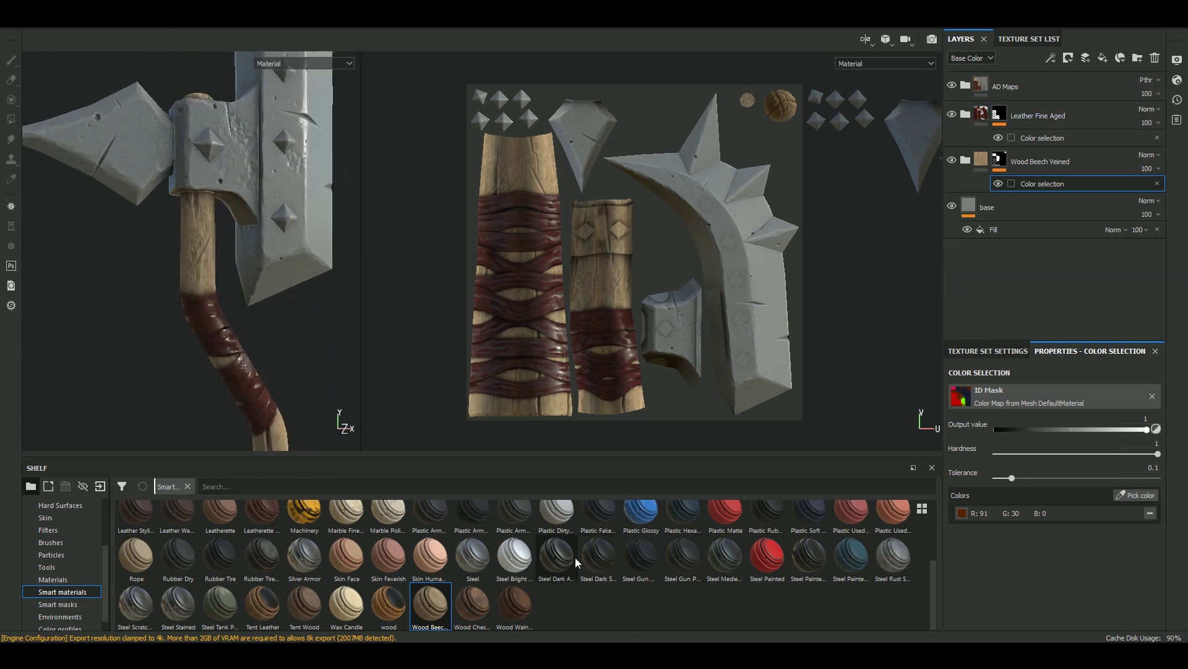
Add Steel Medieval Stylized masked to the navy blade, green collar and pink stud IDs.
drag(725, 555, 1009, 73)
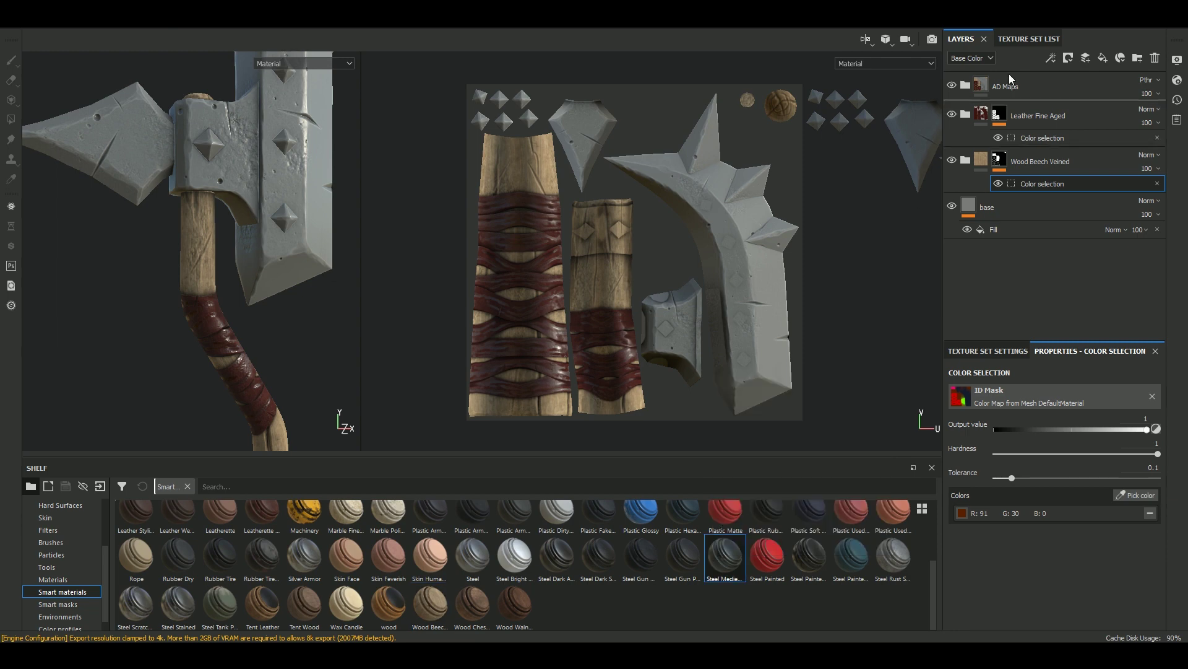
right_click(964, 132)
click(1020, 157)
click(686, 193)
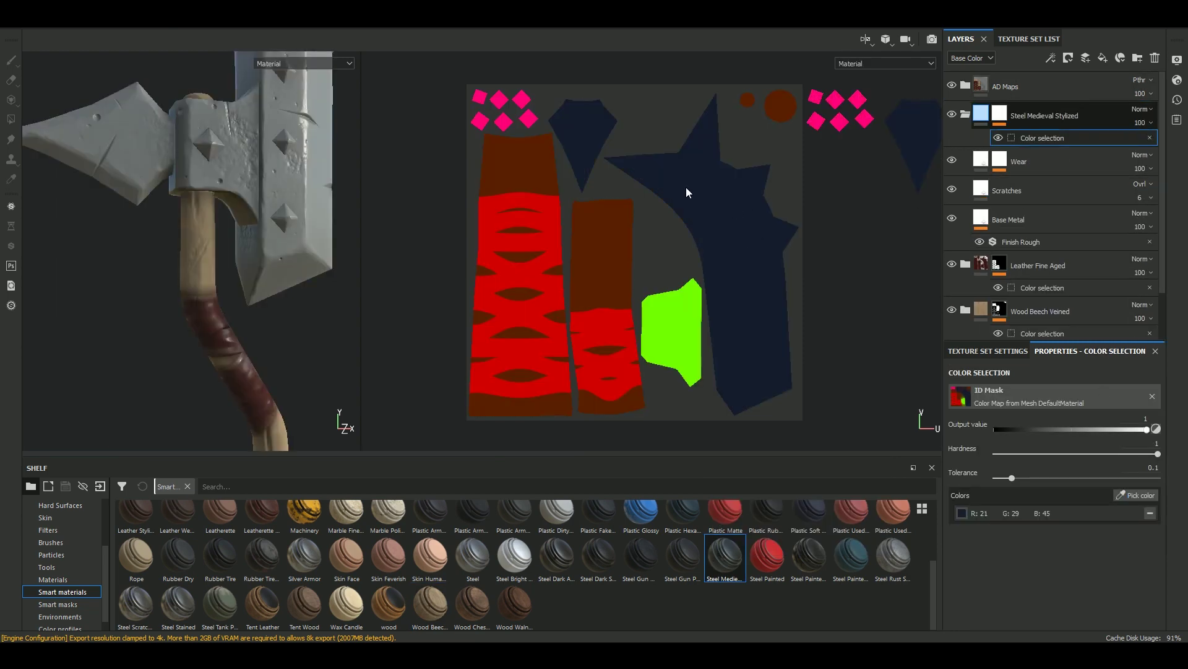
click(1135, 495)
click(672, 328)
click(1136, 494)
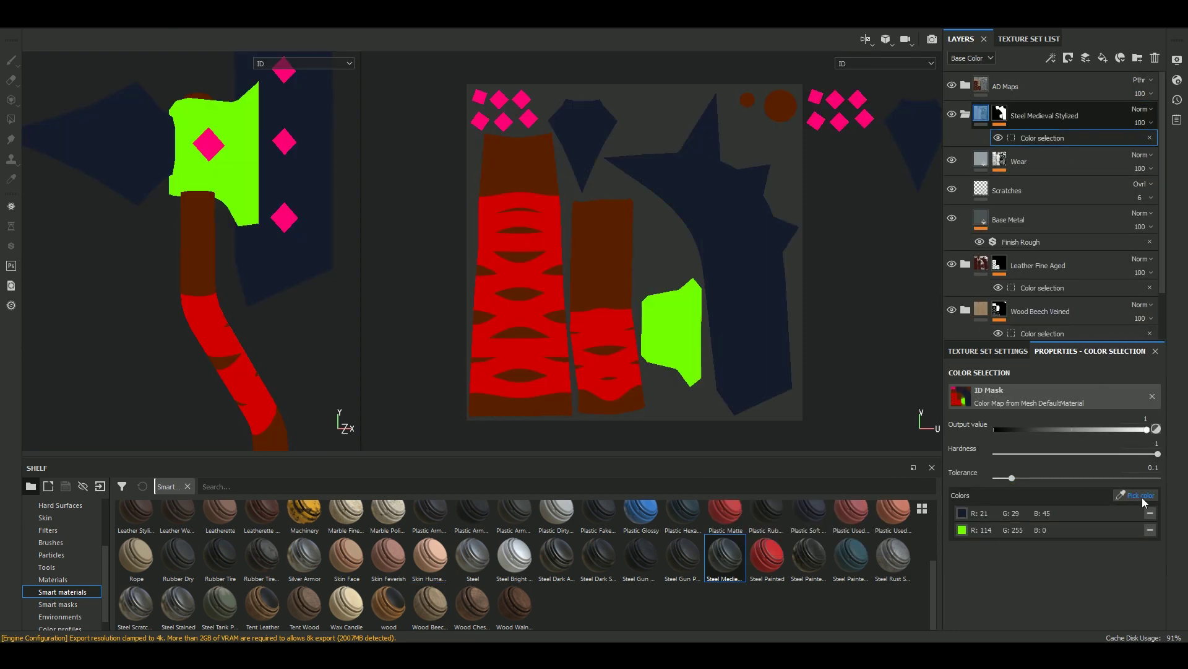
click(502, 109)
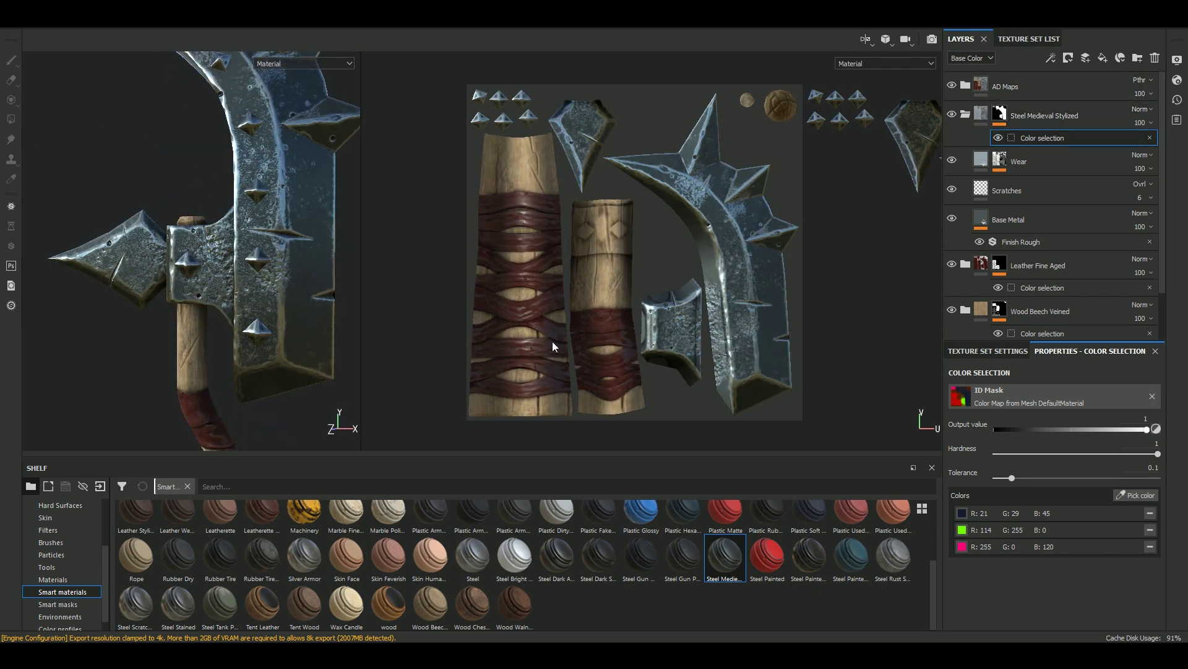
Add a new paint layer above the steel group.
scroll(574, 601, up, 3)
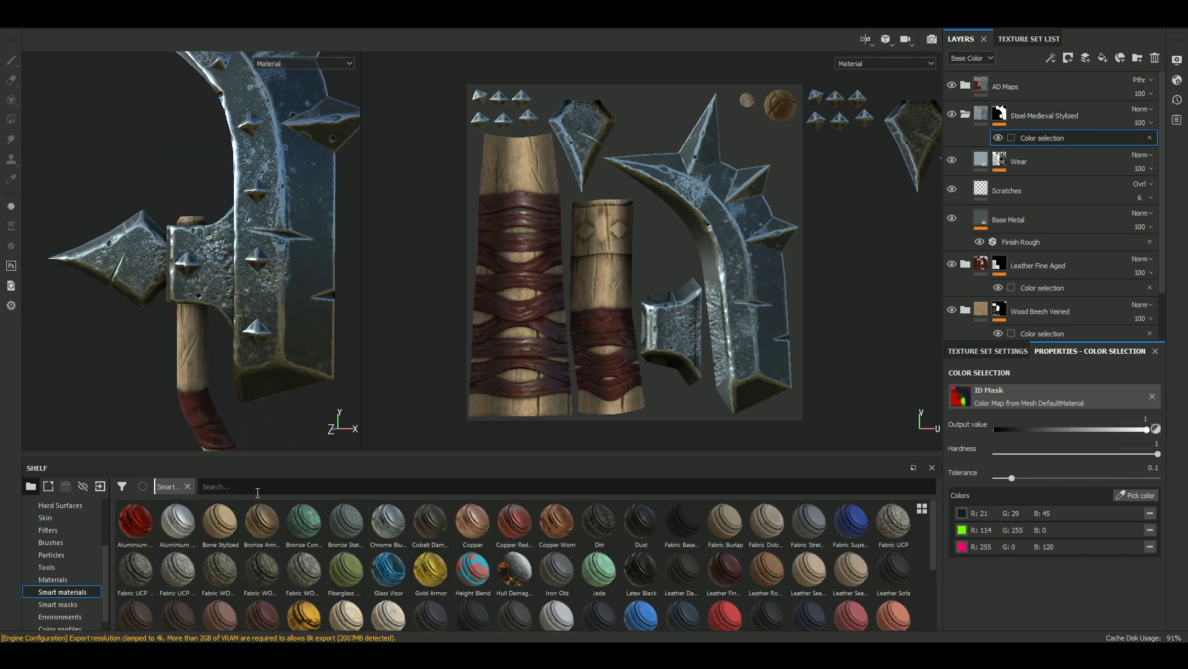
scroll(248, 551, down, 3)
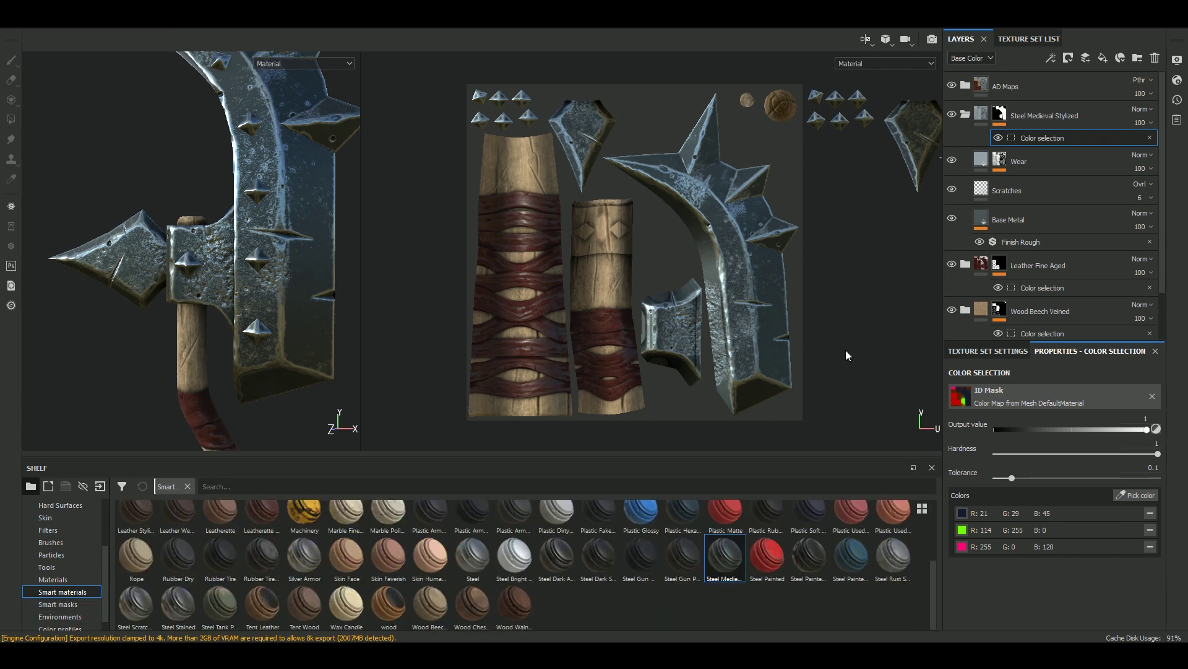
click(1068, 58)
Add a new layer named 'AO Dirt' with a near-black fill colour.
right_click(989, 113)
double_click(989, 113)
text(AO Dirt)
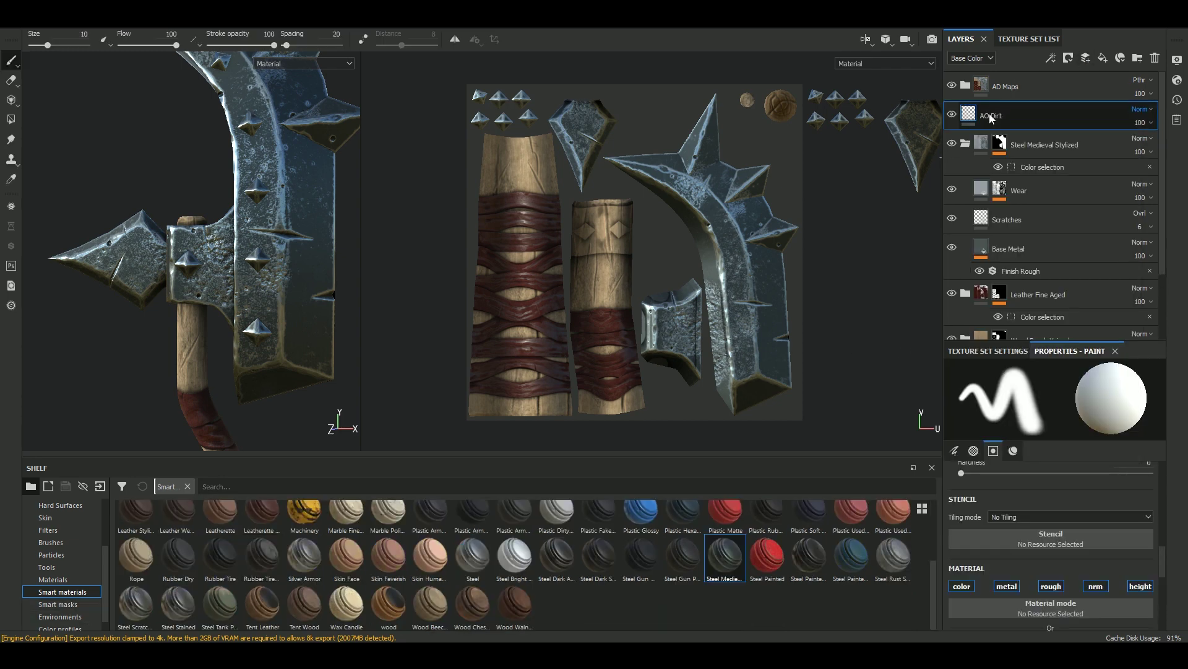
right_click(971, 108)
click(1007, 376)
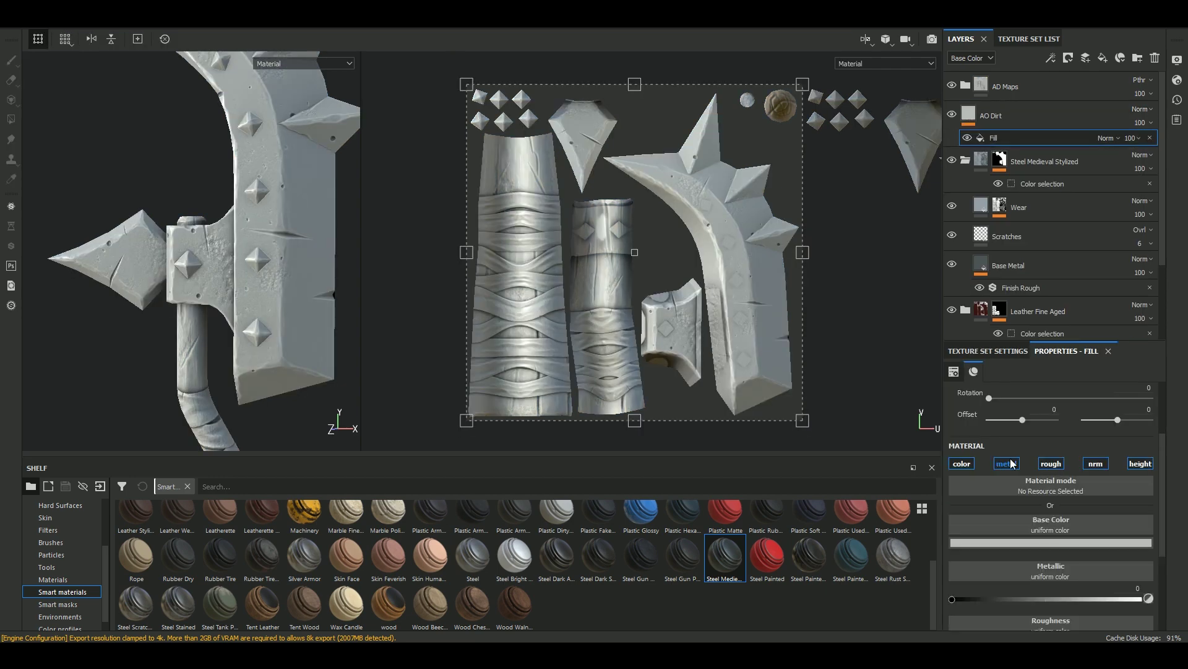
click(978, 486)
click(1015, 502)
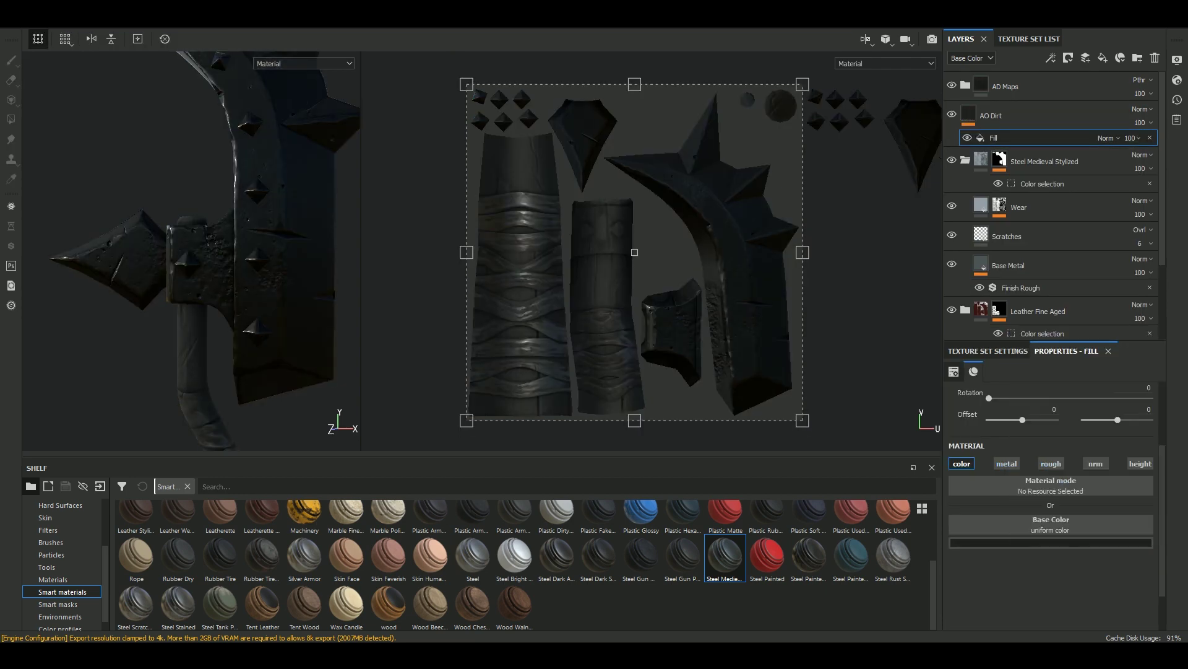
Give AO Dirt a black mask filled with the baked ambient occlusion map.
right_click(994, 115)
click(994, 116)
right_click(994, 116)
click(1021, 377)
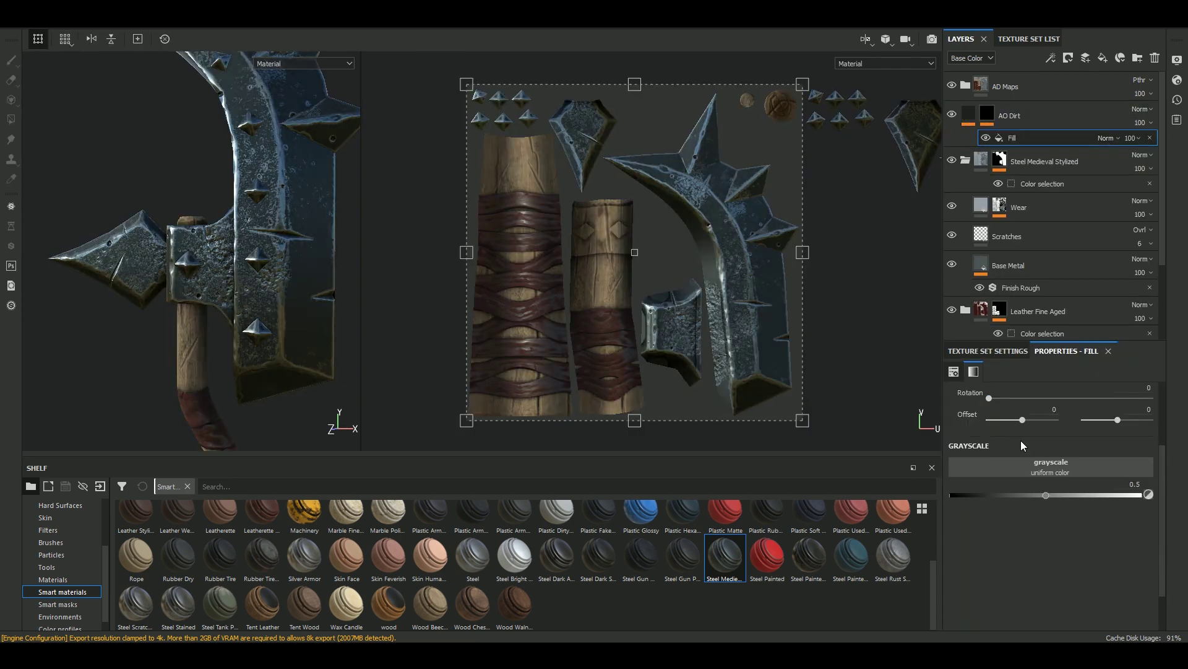
click(49, 517)
drag(135, 523, 1065, 471)
Set the AO Dirt layer's blend mode to Multiply.
click(988, 114)
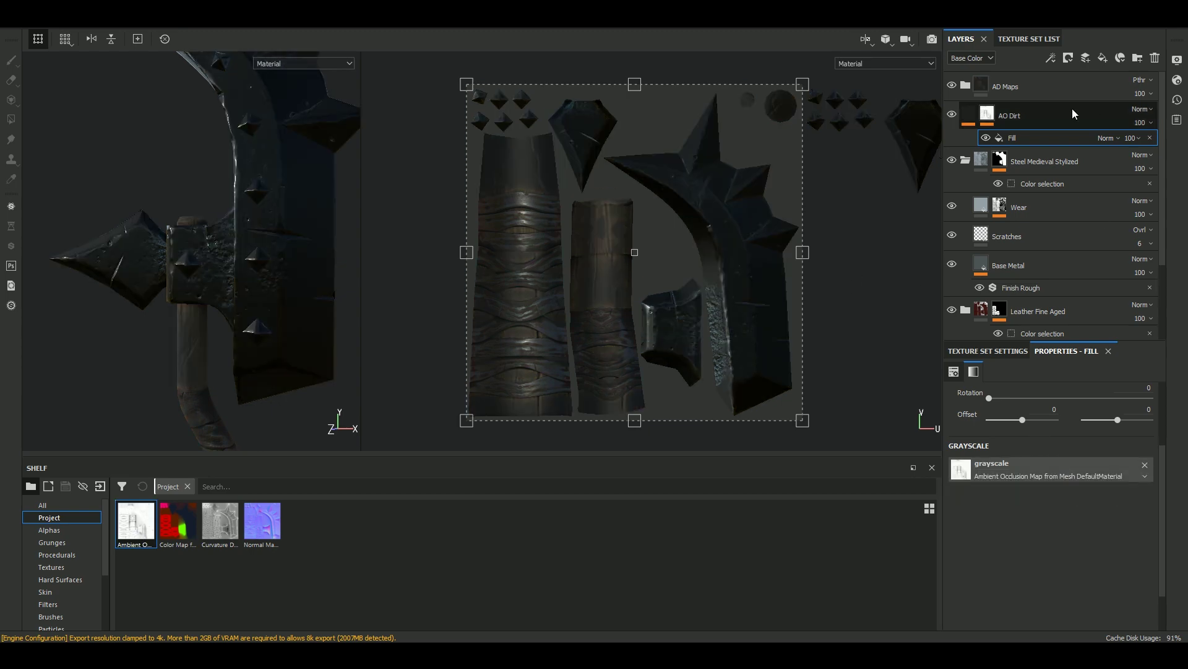
right_click(994, 127)
click(1141, 109)
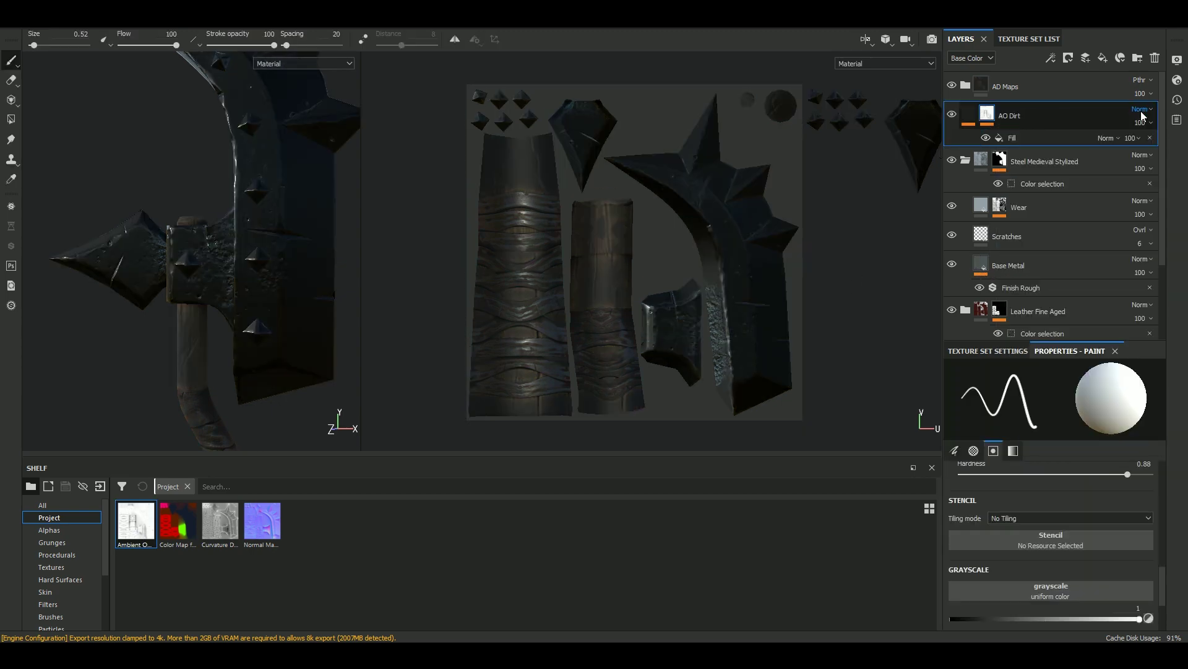
click(1113, 173)
Add Levels to the AO mask, raising midtones and black point and lowering the white point.
right_click(1007, 141)
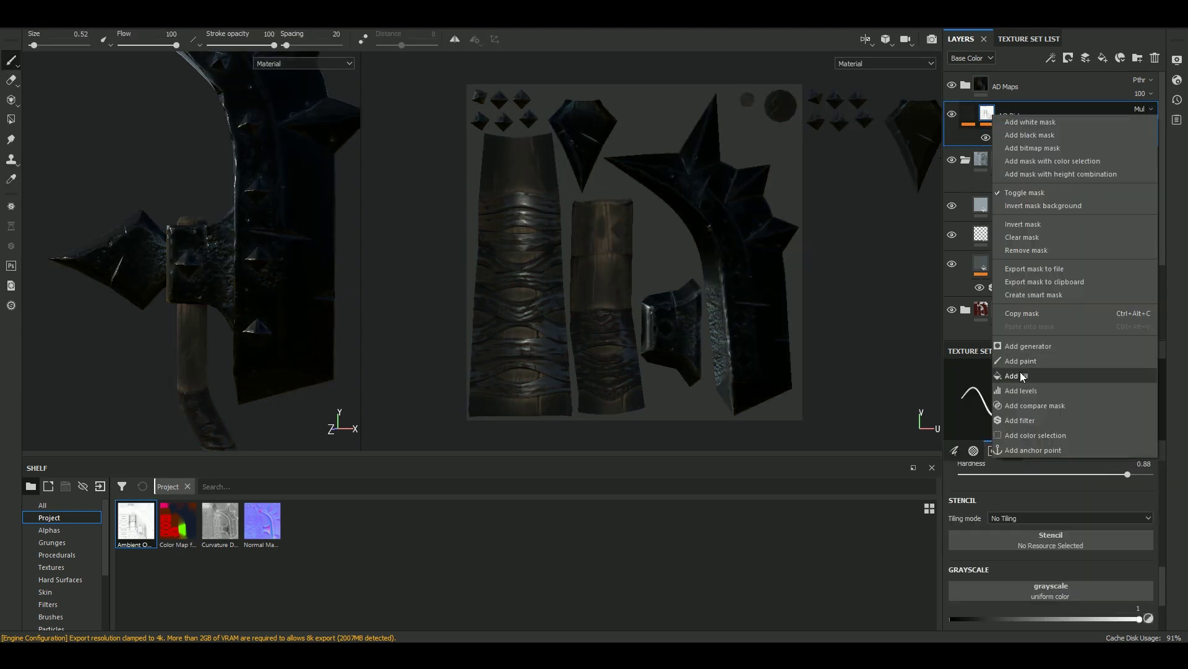
click(1047, 390)
drag(1054, 401, 1111, 401)
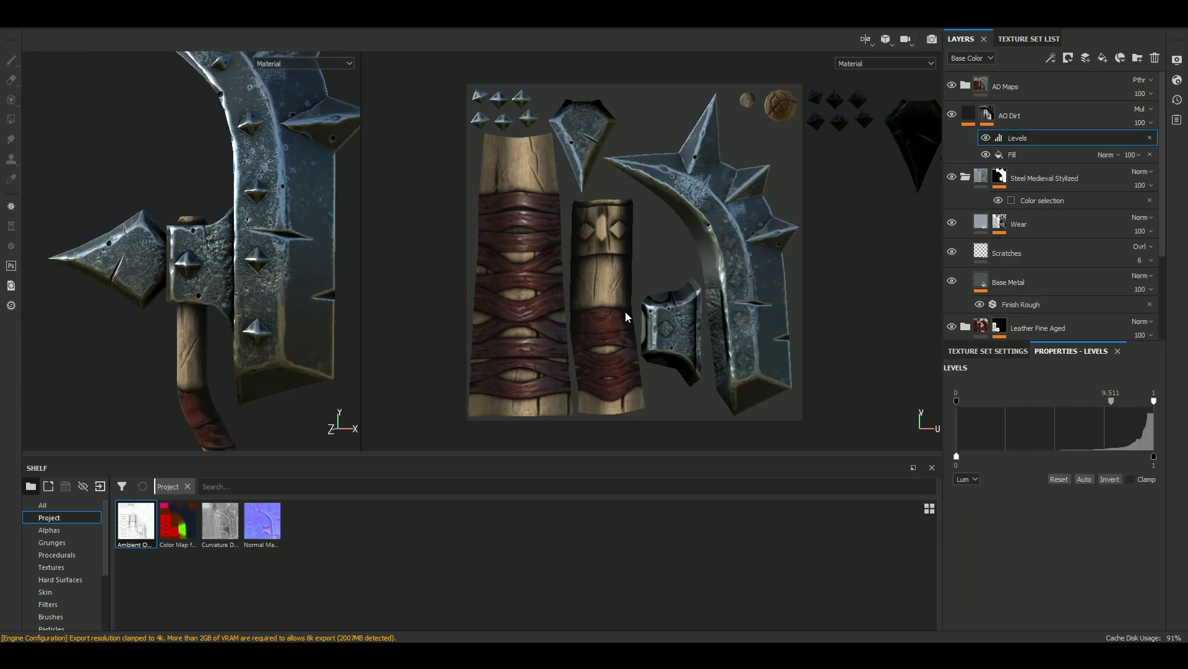
scroll(626, 317, up, 2)
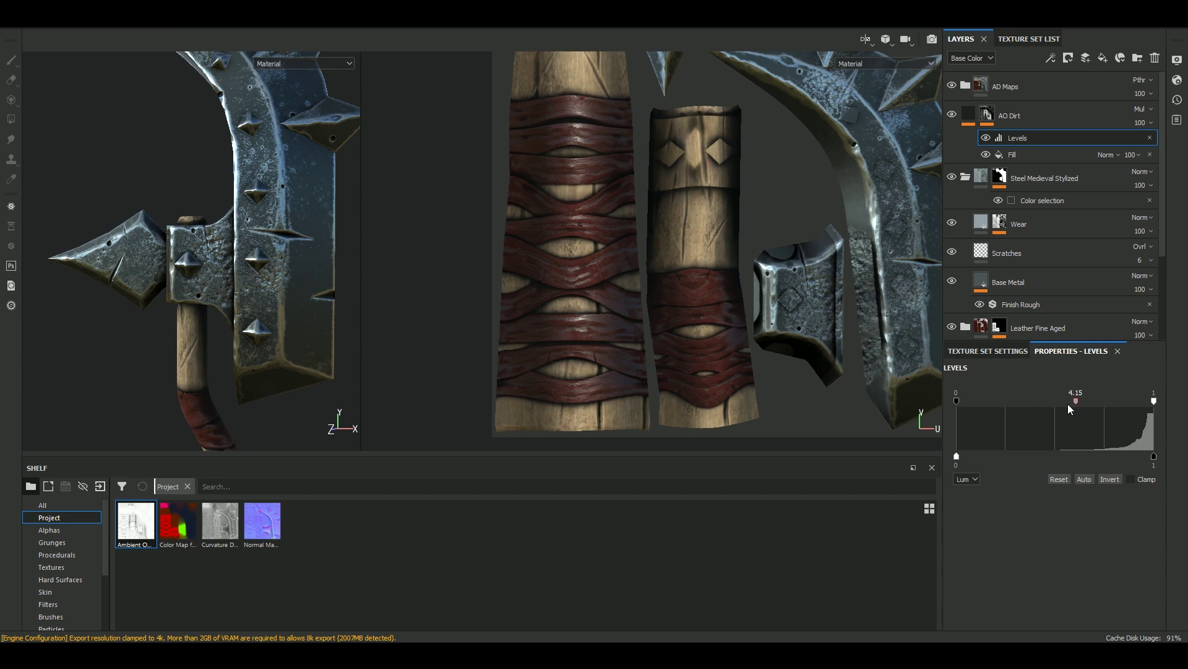
mouse_move(956, 401)
mouse_down()
mouse_move(1053, 403)
mouse_move(984, 404)
mouse_up()
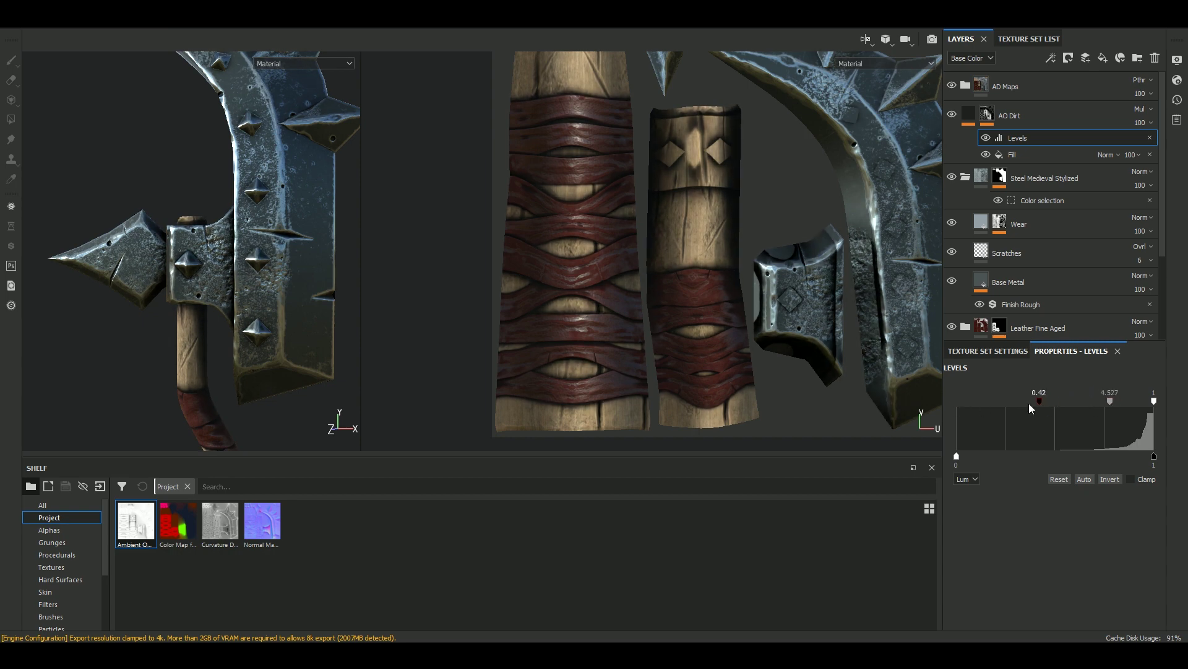
drag(1150, 400, 1098, 403)
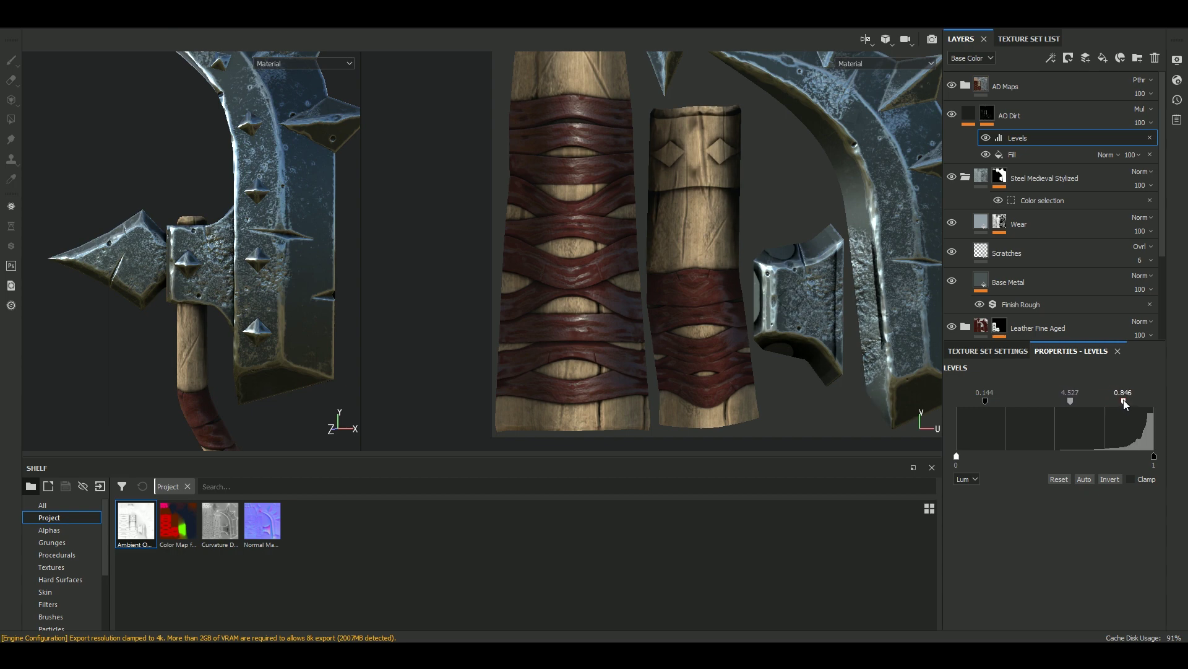
Add a Blur filter at 0.7 to the AO mask and lower layer opacity to 72.
click(988, 113)
right_click(987, 114)
click(1019, 415)
click(1047, 394)
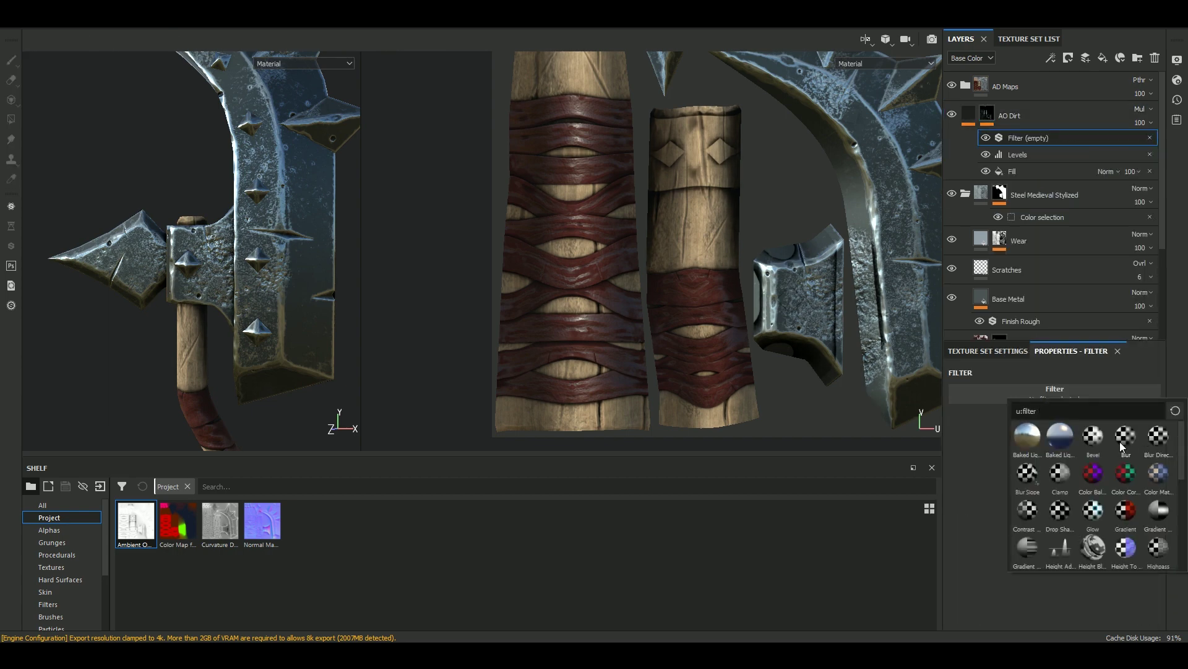
click(1031, 433)
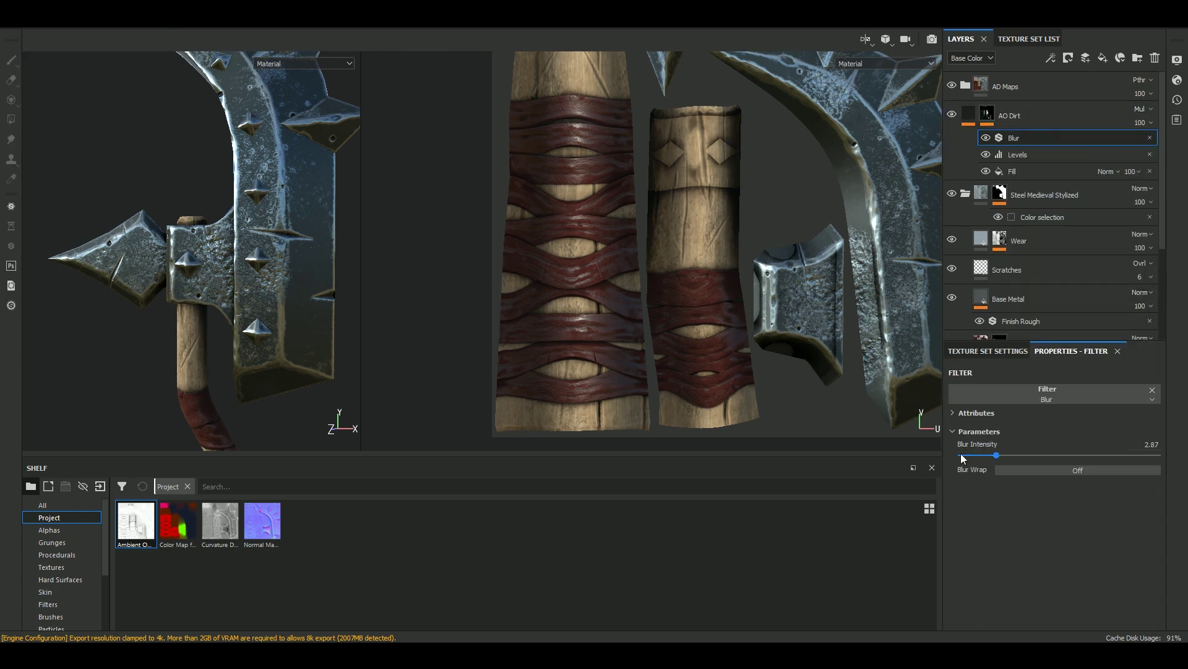
drag(975, 459, 970, 457)
click(1142, 123)
drag(1183, 144, 1159, 144)
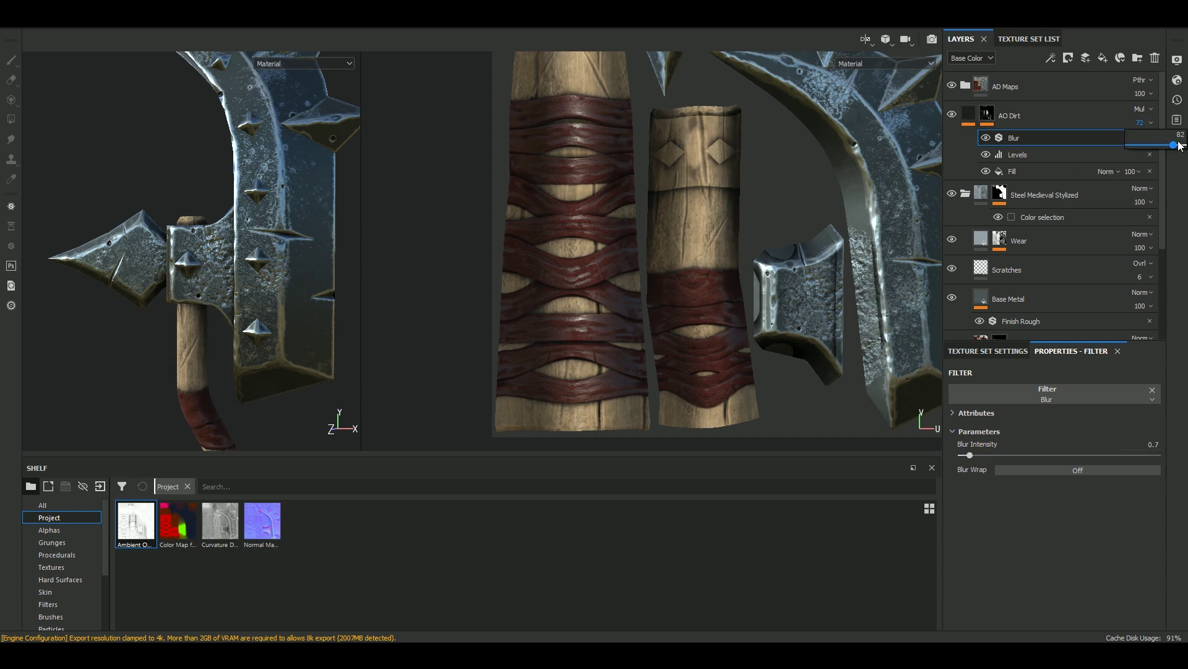
Push the AO mask's Levels midtone higher while checking the whole axe.
alt+drag(152, 222, 260, 266)
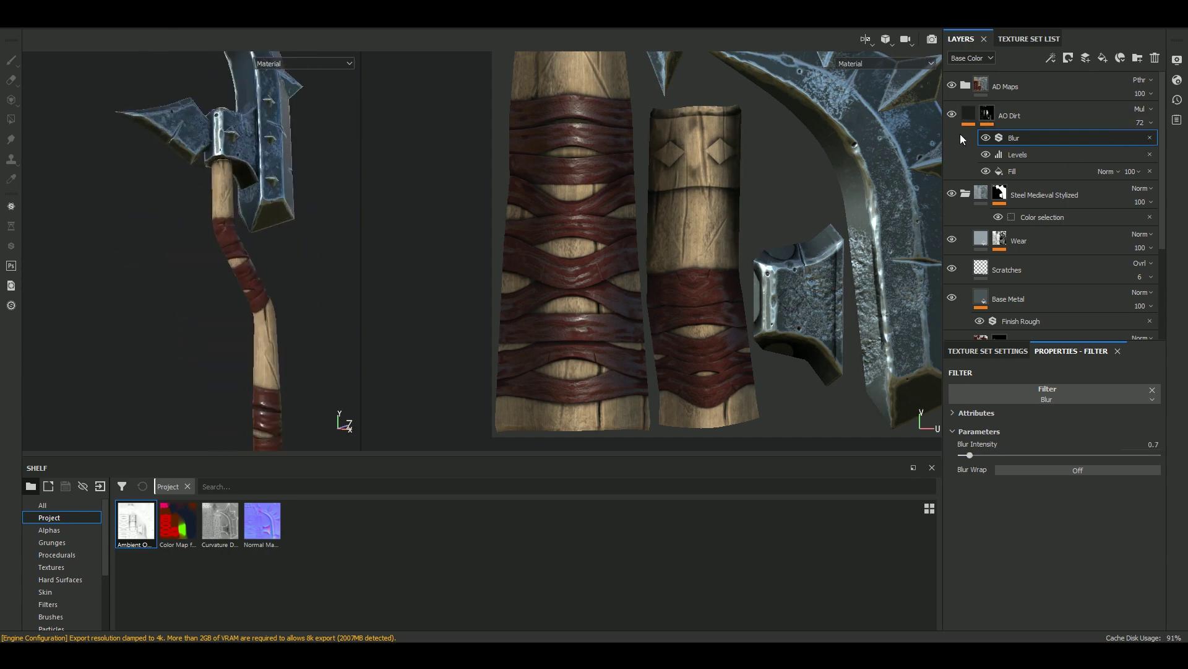
click(1065, 156)
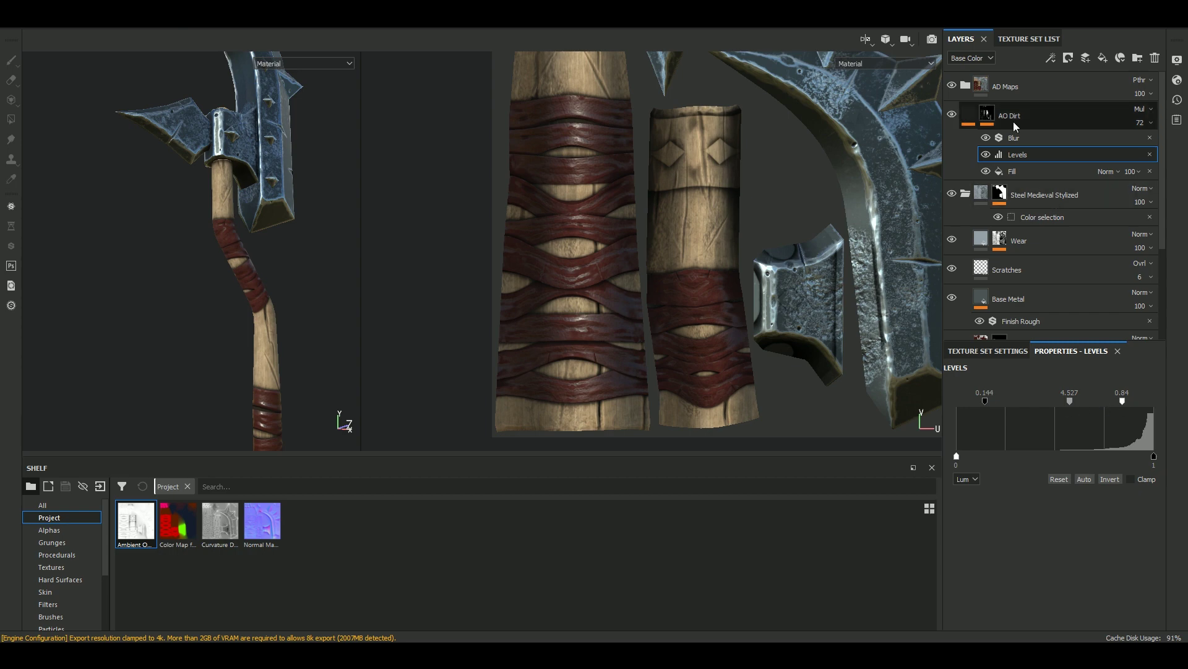
drag(1040, 401, 1100, 401)
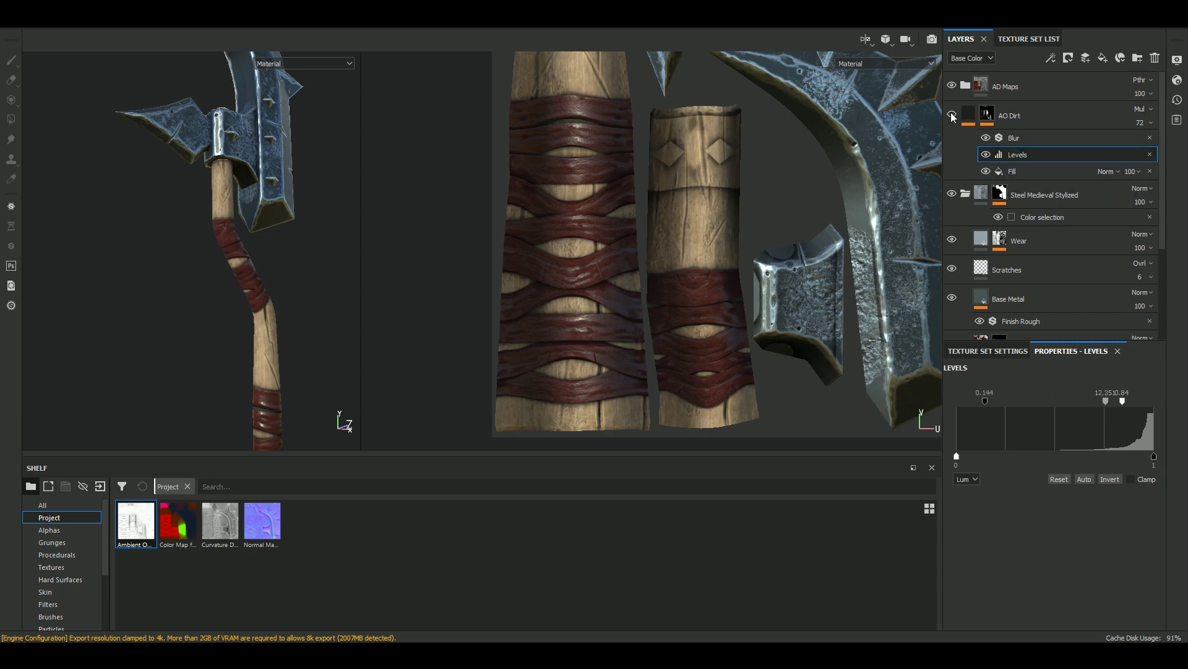
scroll(253, 135, up, 3)
scroll(339, 419, down, 5)
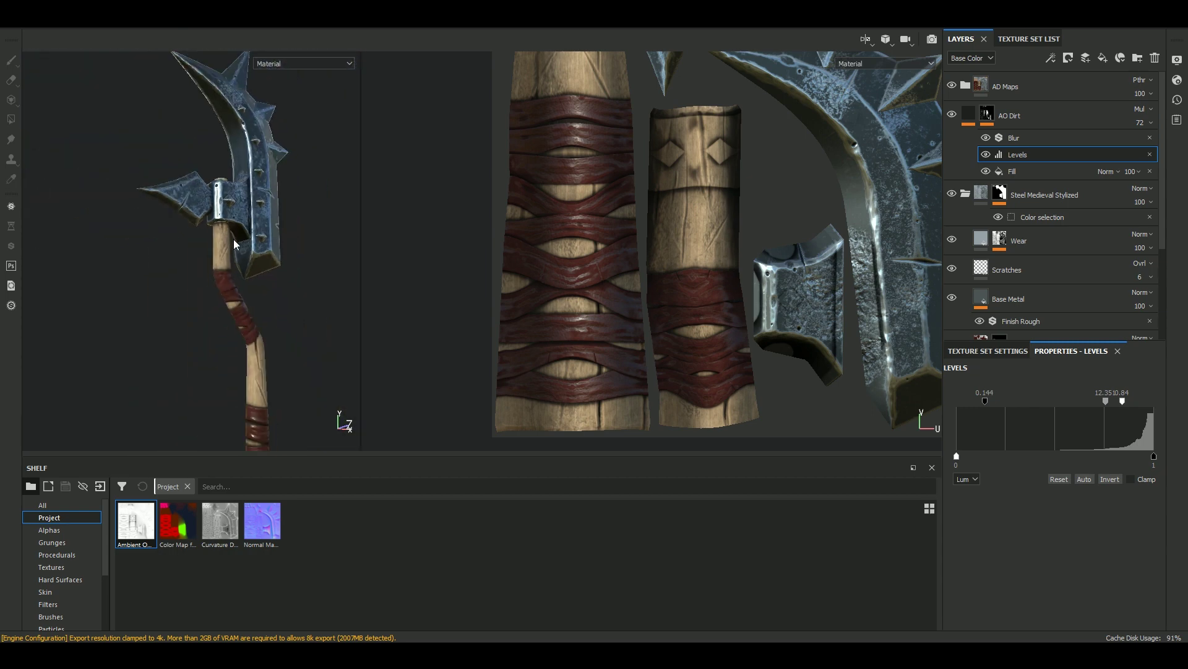
mouse_move(340, 419)
alt+mouse_down()
mouse_move(191, 265)
mouse_move(293, 243)
alt+mouse_up()
Replace the Leather Fine Aged group with the Leatherette Damaged smart material.
click(967, 196)
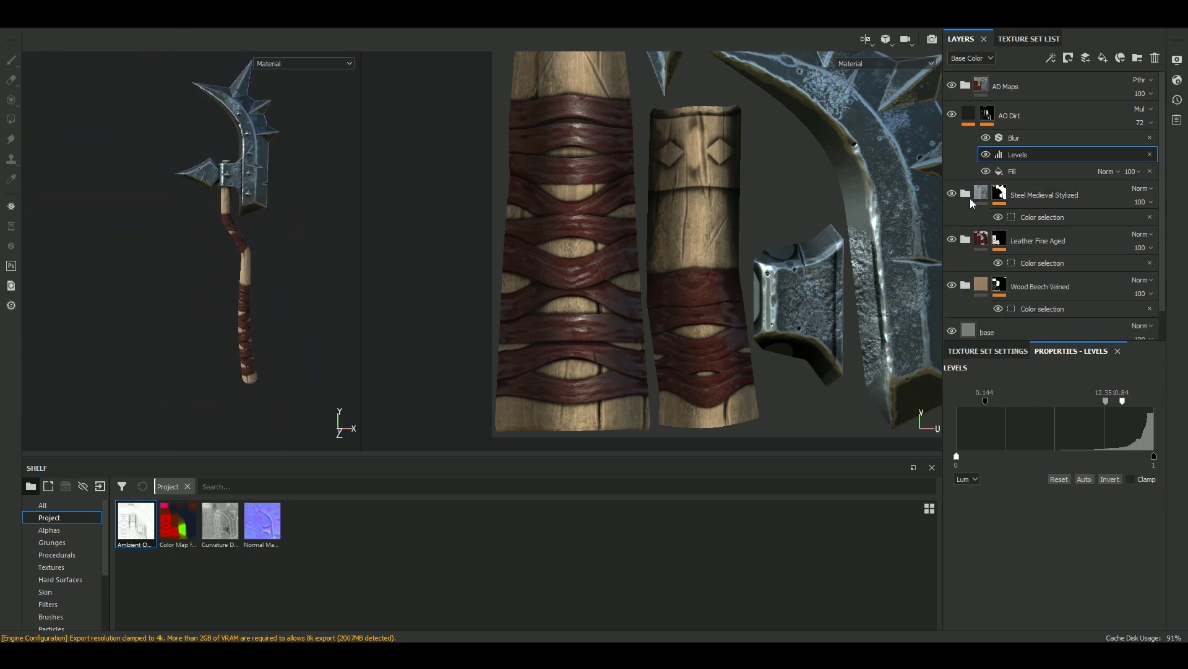
scroll(967, 243, down, 1)
scroll(1052, 290, down, 2)
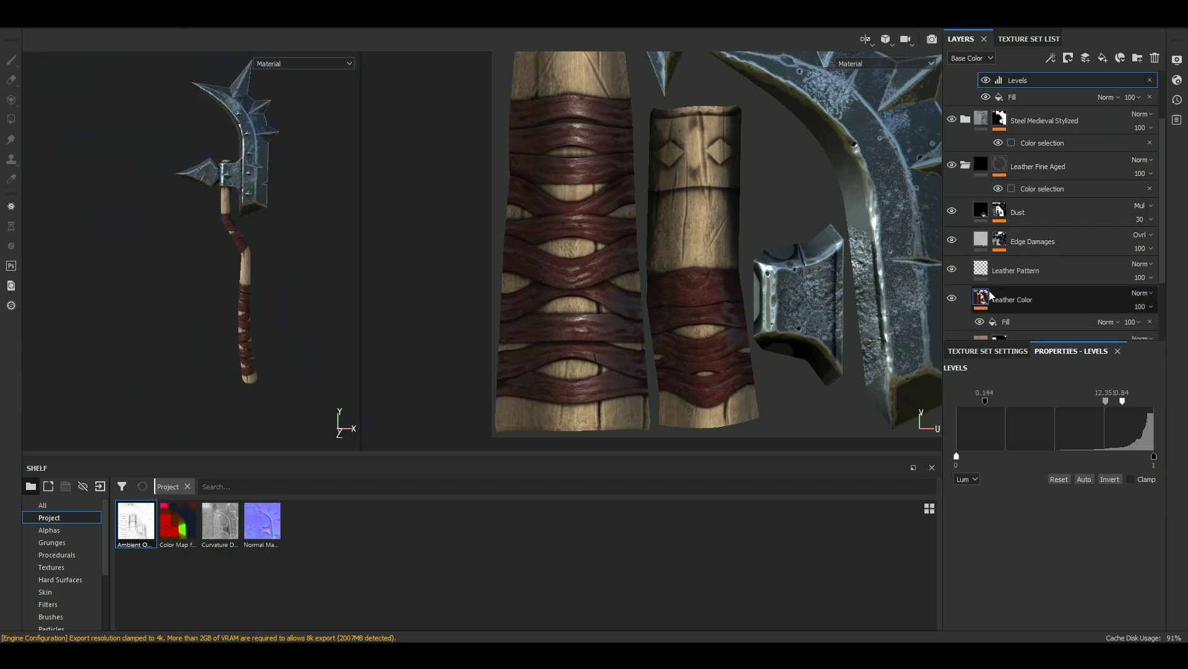
click(1015, 284)
scroll(347, 242, up, 3)
scroll(328, 229, up, 3)
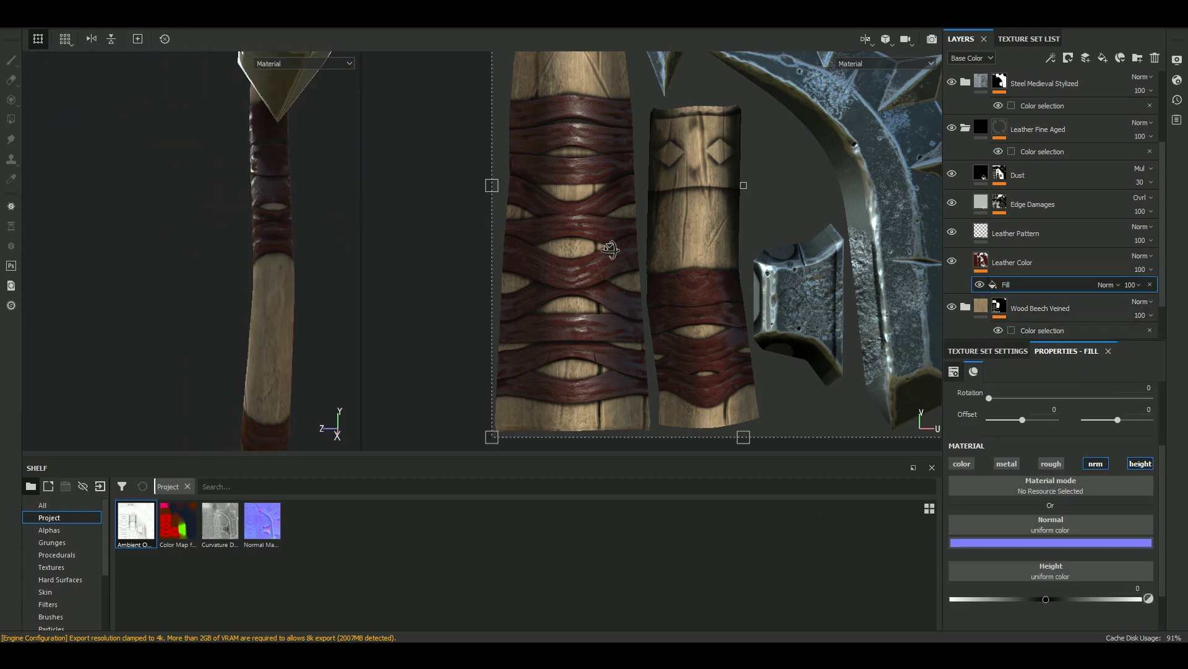
scroll(315, 220, up, 2)
scroll(312, 217, up, 2)
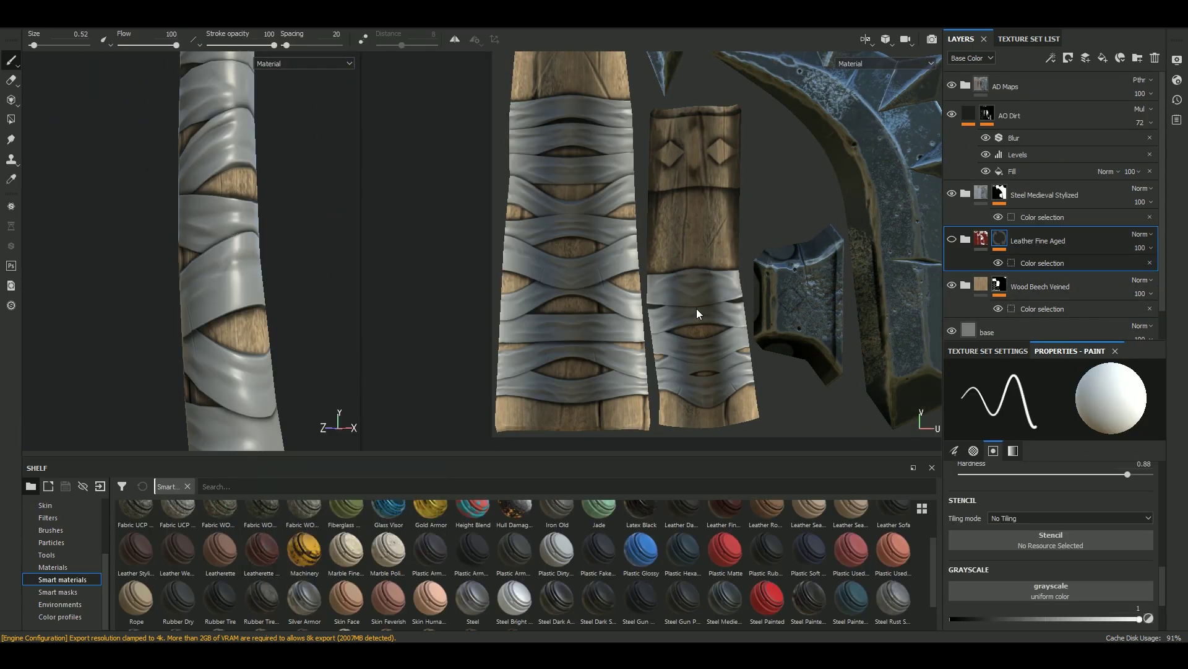
drag(1045, 203, 1068, 227)
click(1154, 59)
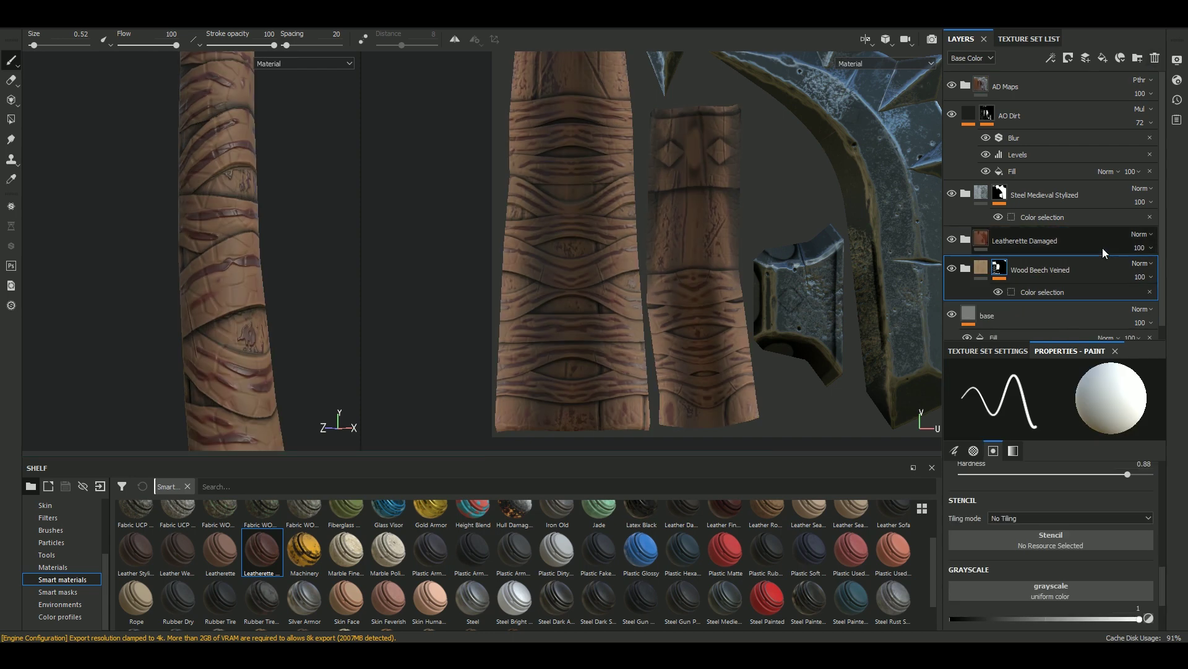
Mask Leatherette Damaged with a black mask and colour selection of the red ID.
right_click(1017, 246)
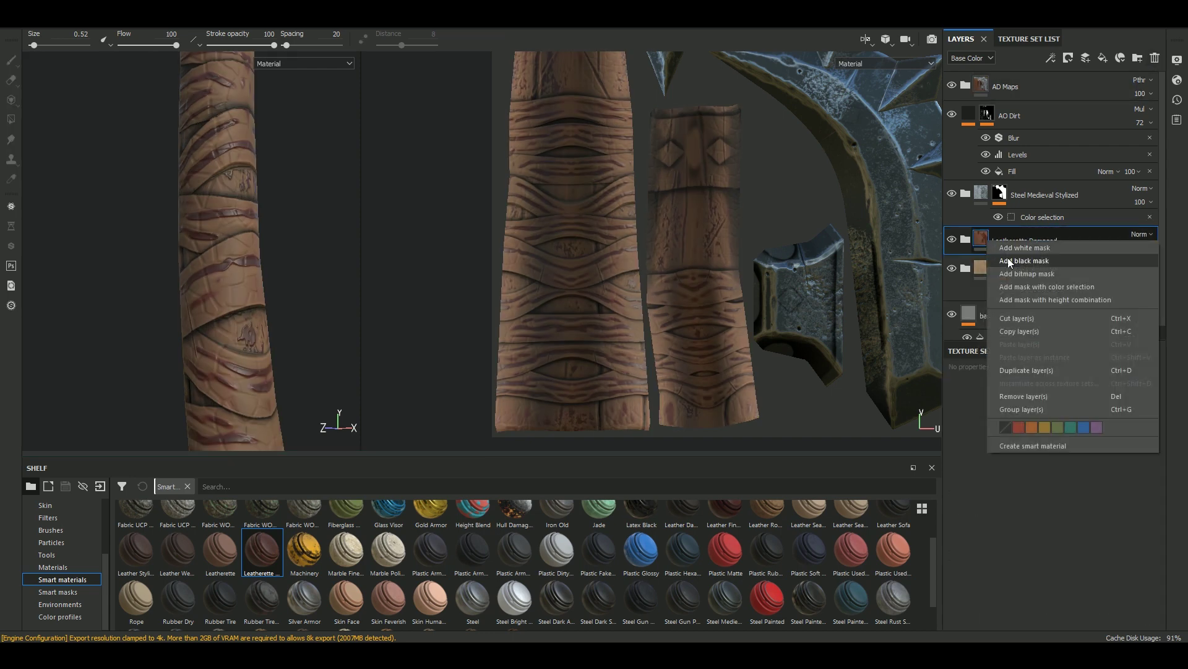
click(1040, 272)
right_click(999, 240)
click(1040, 291)
click(1136, 500)
click(644, 258)
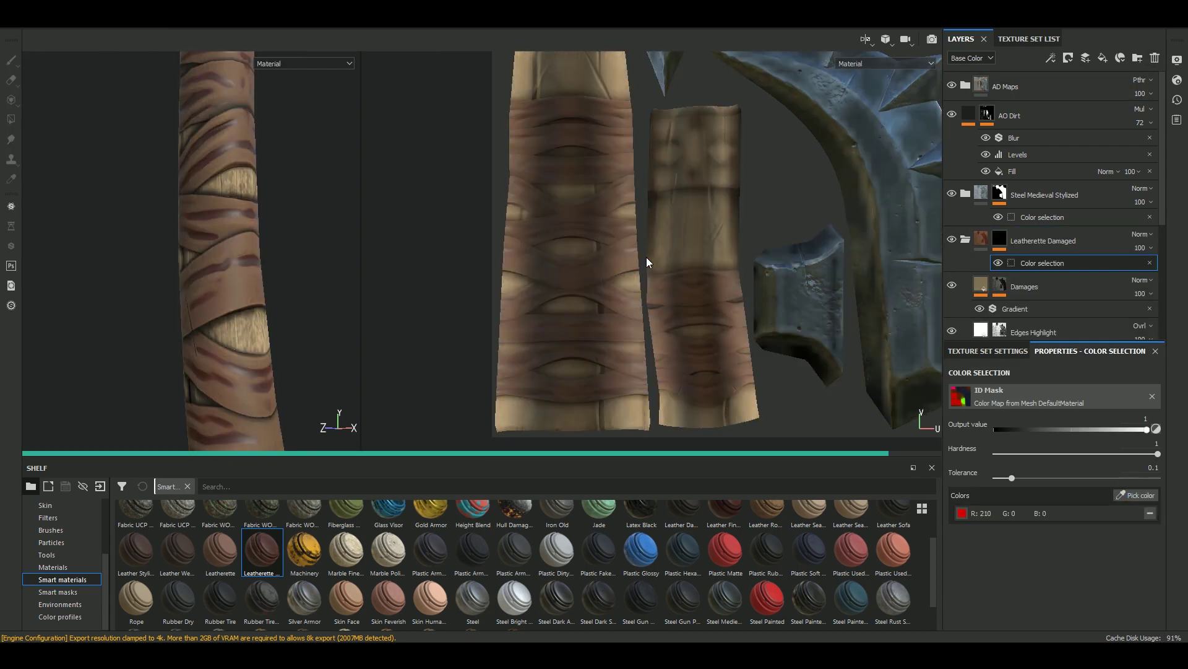
scroll(981, 296, down, 2)
Set the leather wraps' Base Color fill to a bright orange-red.
click(1007, 318)
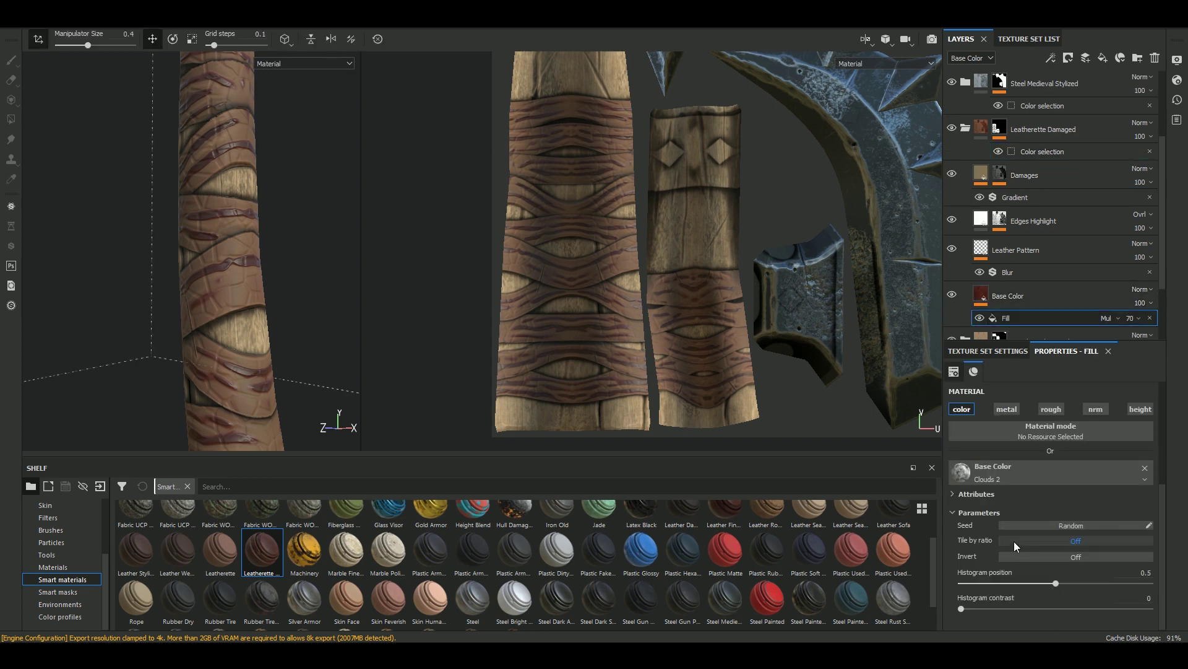
click(981, 296)
click(1052, 474)
click(1120, 548)
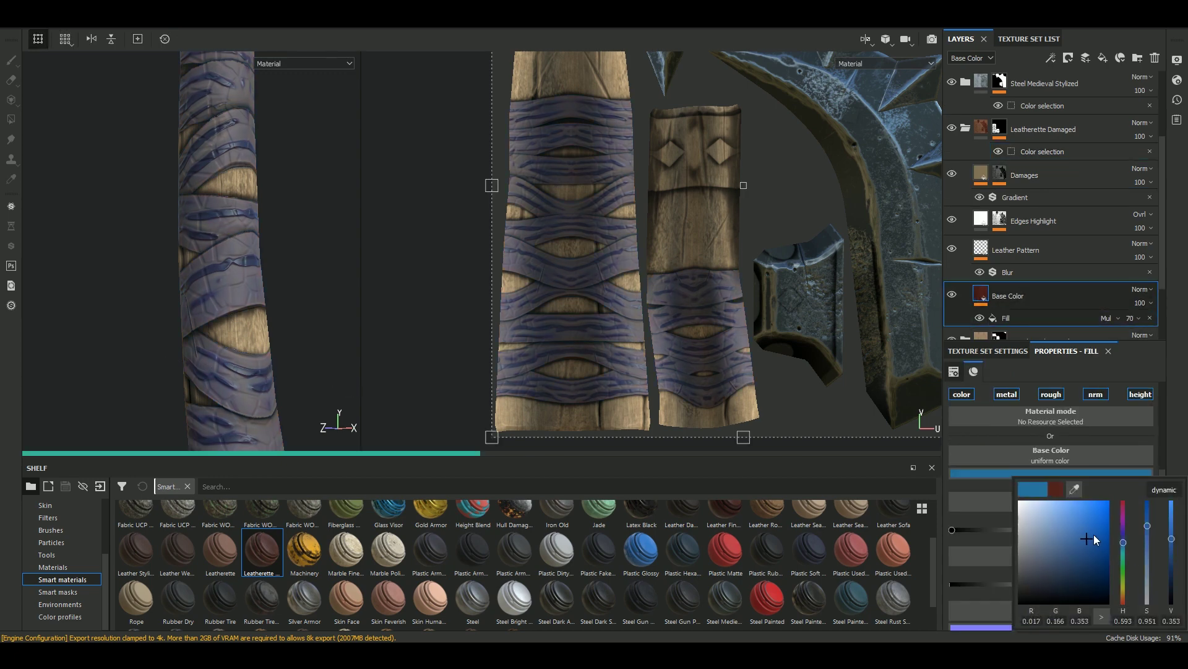
key(f)
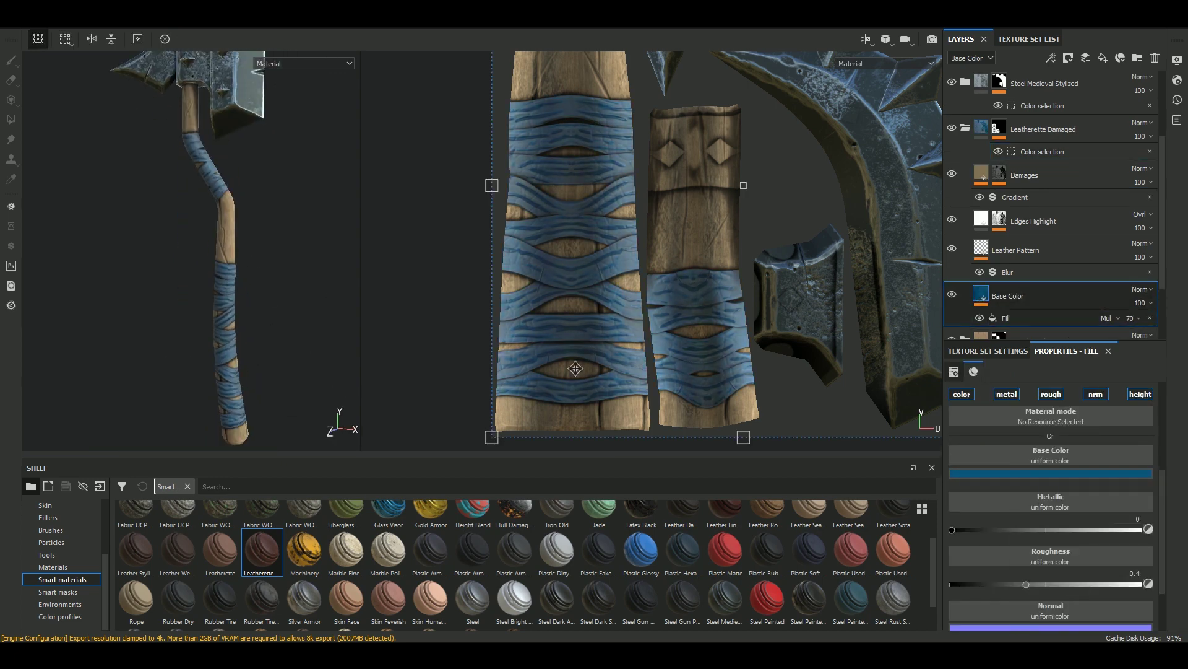
key(ctrl+z)
click(1052, 473)
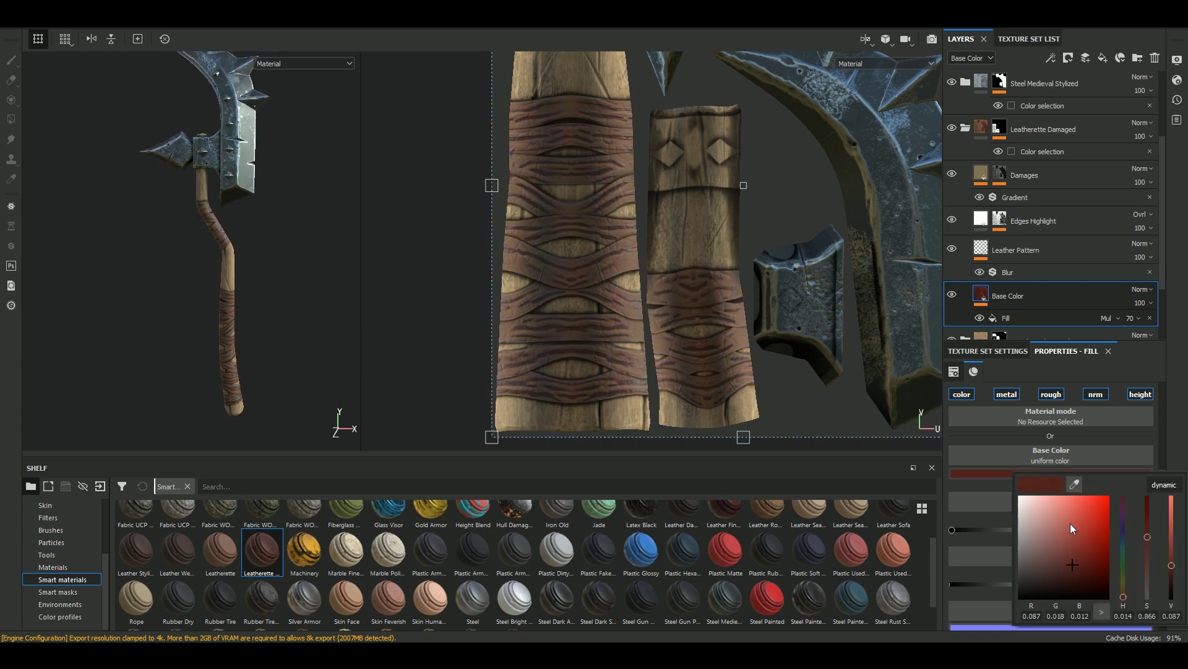
click(1094, 542)
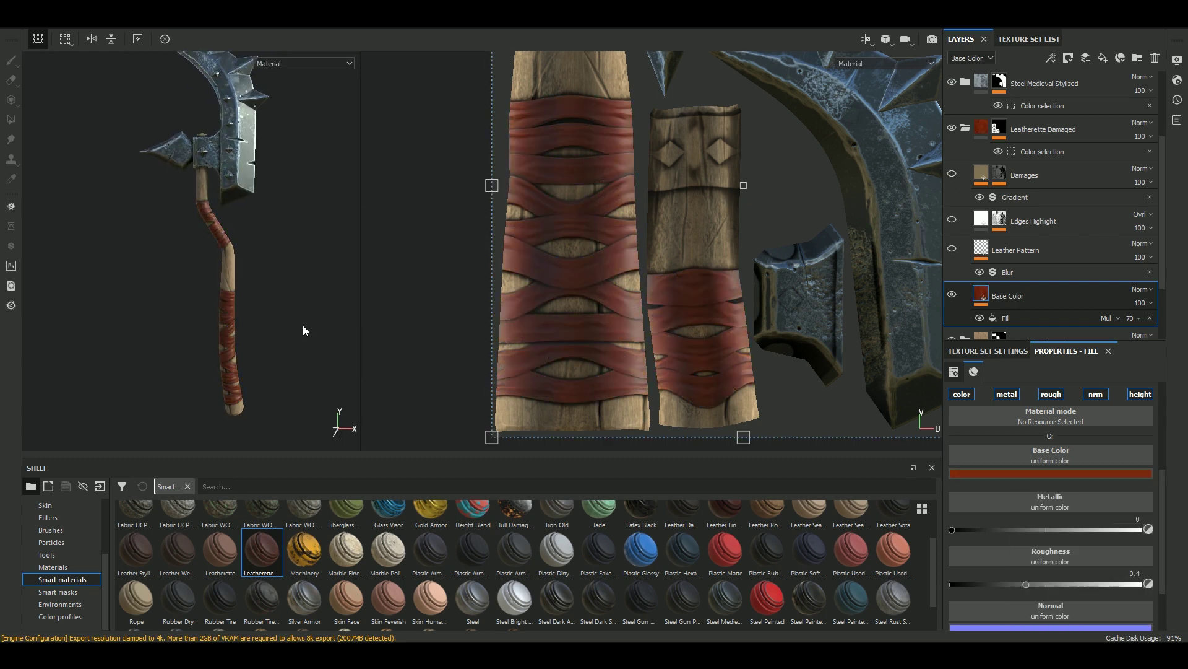
alt+drag(305, 332, 278, 210)
scroll(278, 210, up, 5)
click(1053, 474)
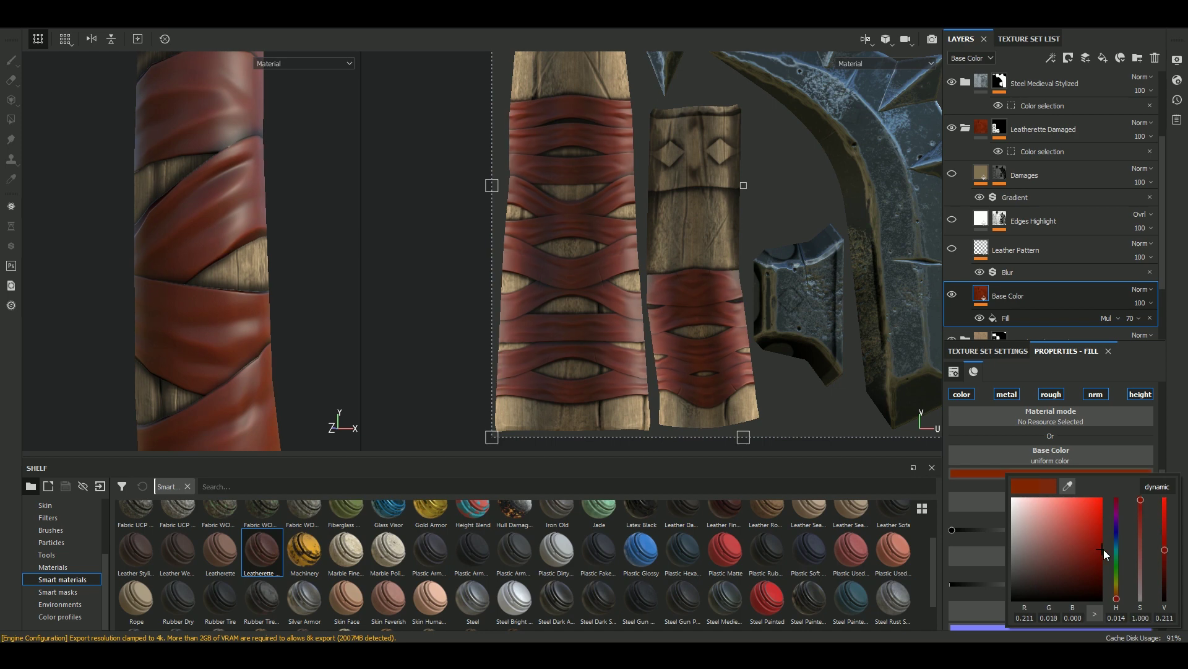
drag(1104, 548, 1098, 529)
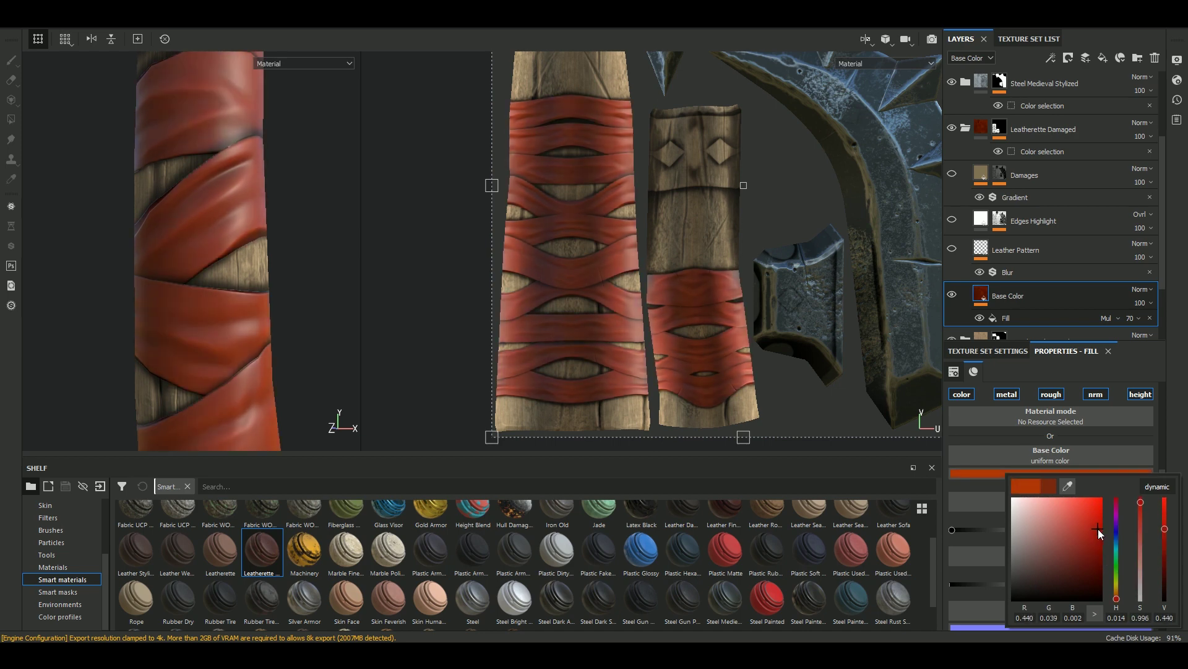
Raise Leather Pattern UV scale to about 21 and add a Mask Editor generator to Edges Highlight.
click(973, 255)
scroll(998, 577, up, 4)
drag(1021, 440, 1043, 440)
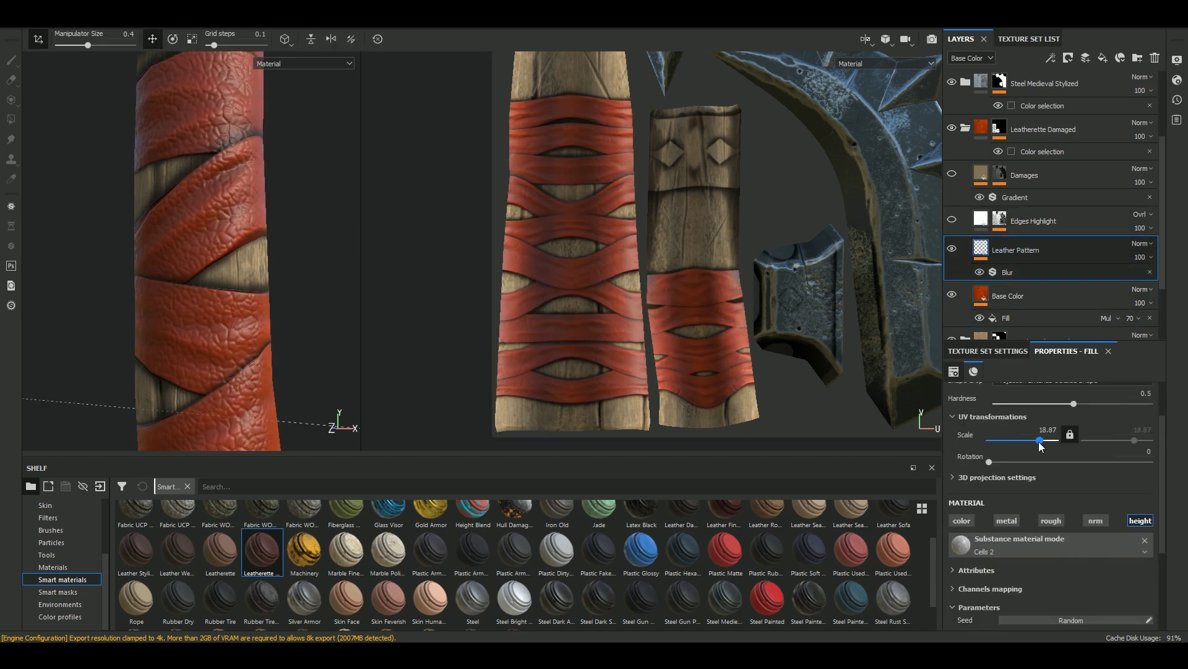
scroll(297, 305, down, 3)
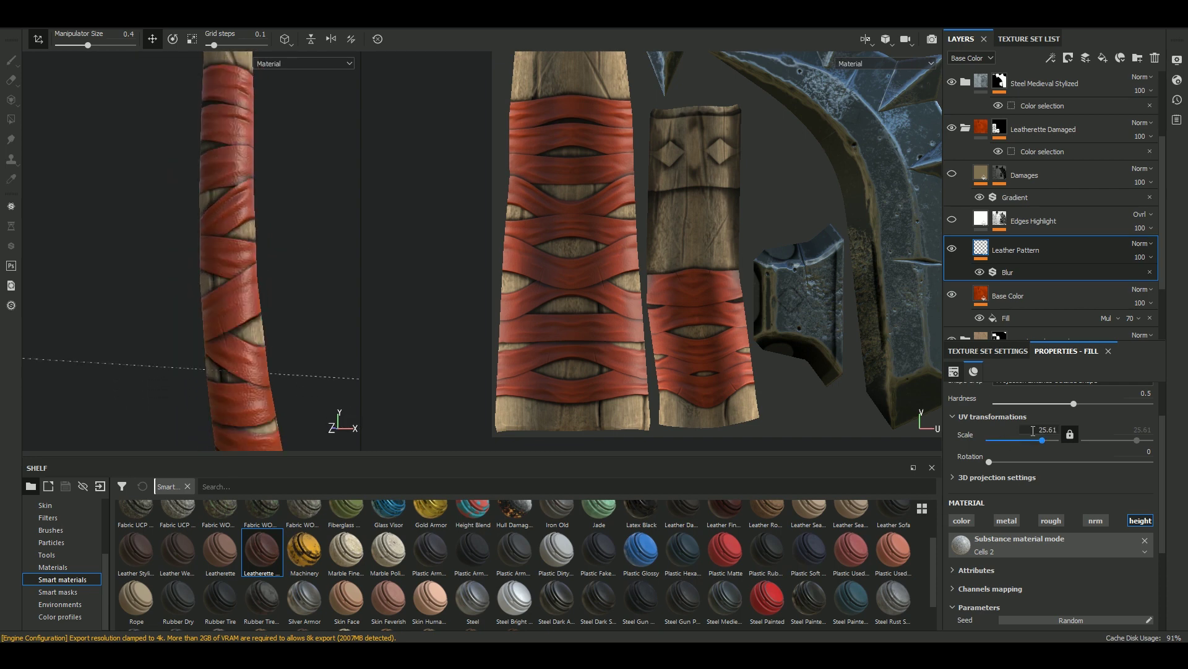
scroll(291, 178, up, 5)
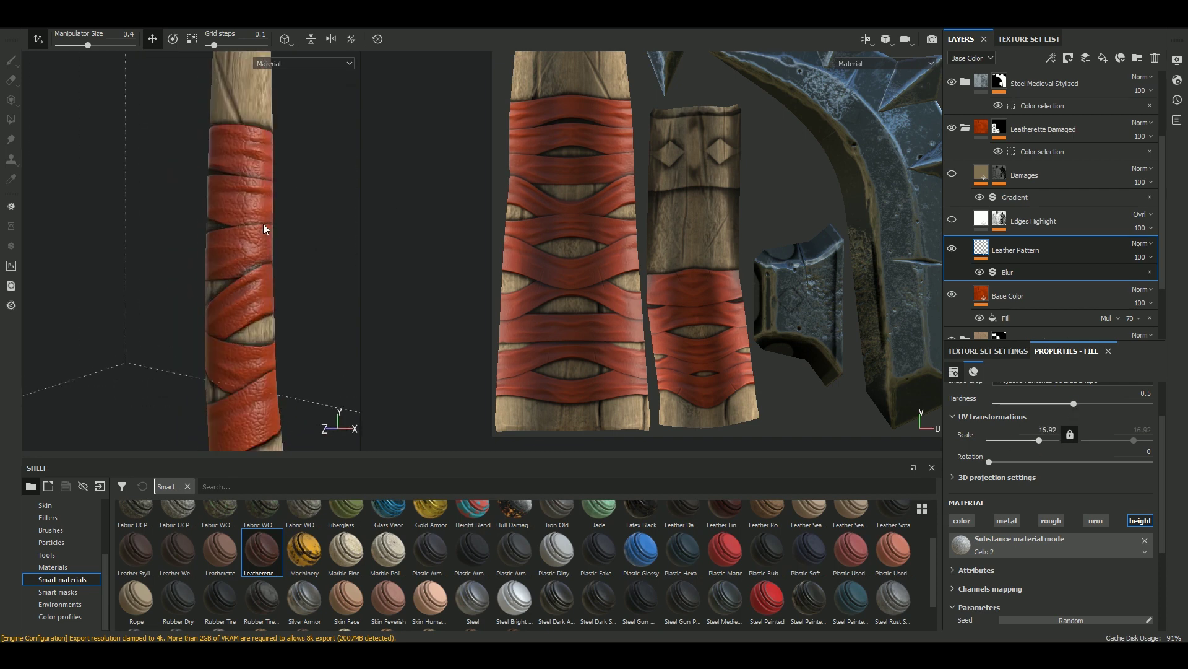
key(Return)
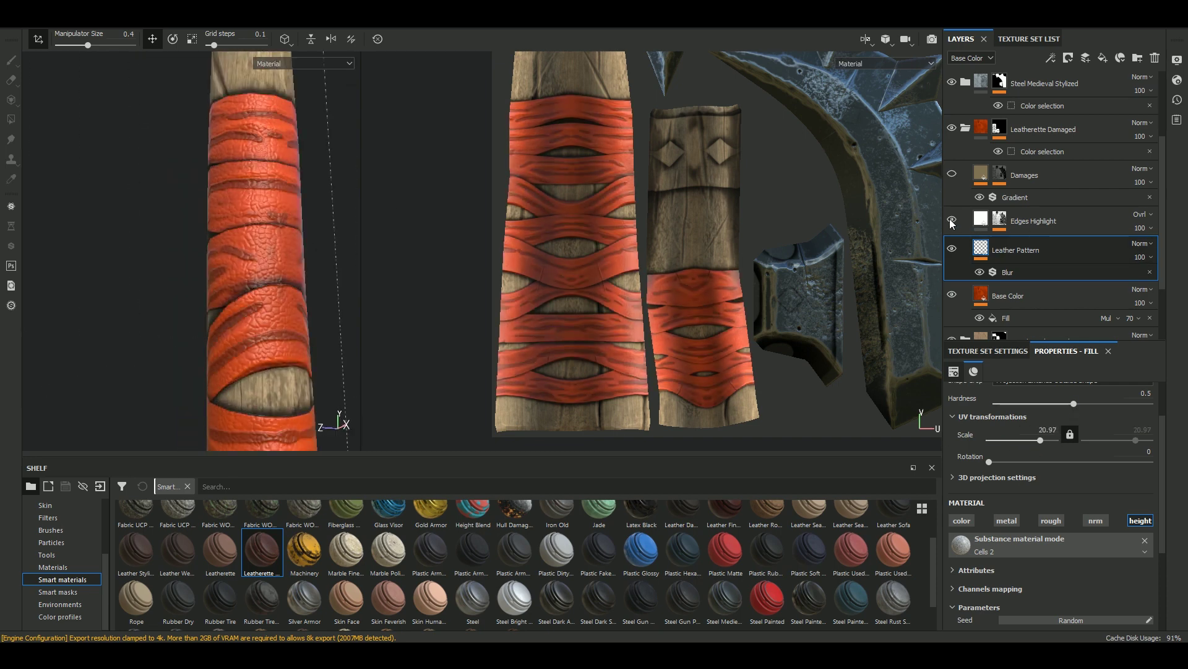
click(1017, 227)
Tune the Edges Highlight Mask Editor: no inversion, slight blur, global balance 0.23.
click(1056, 443)
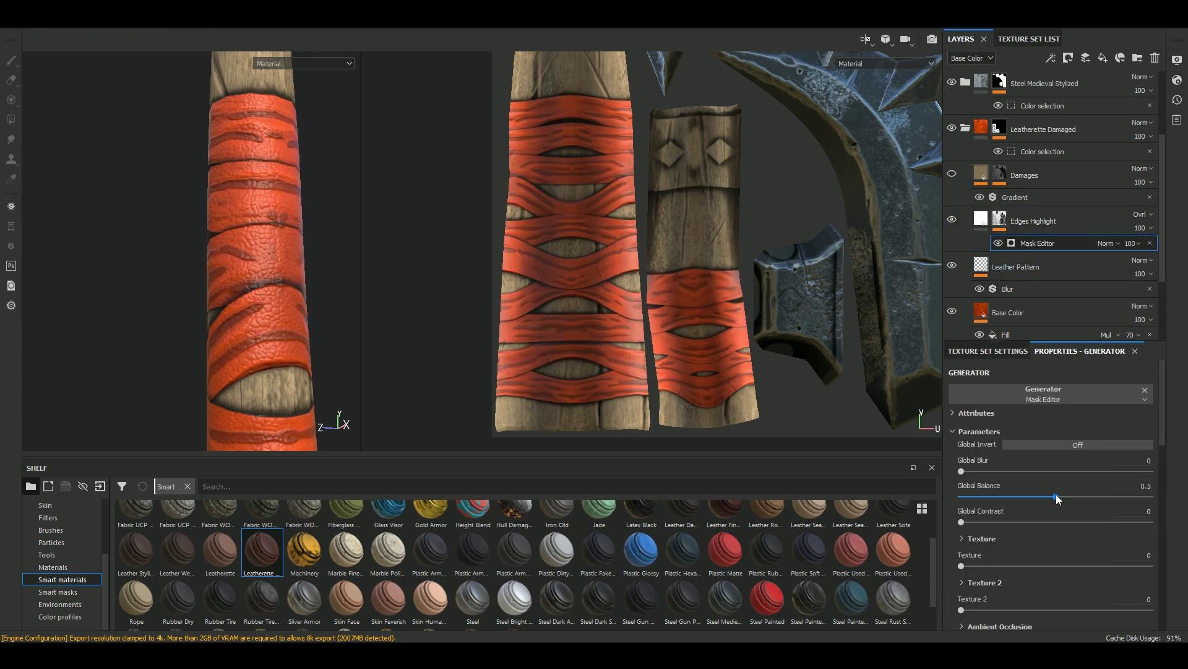
drag(1056, 495, 1052, 496)
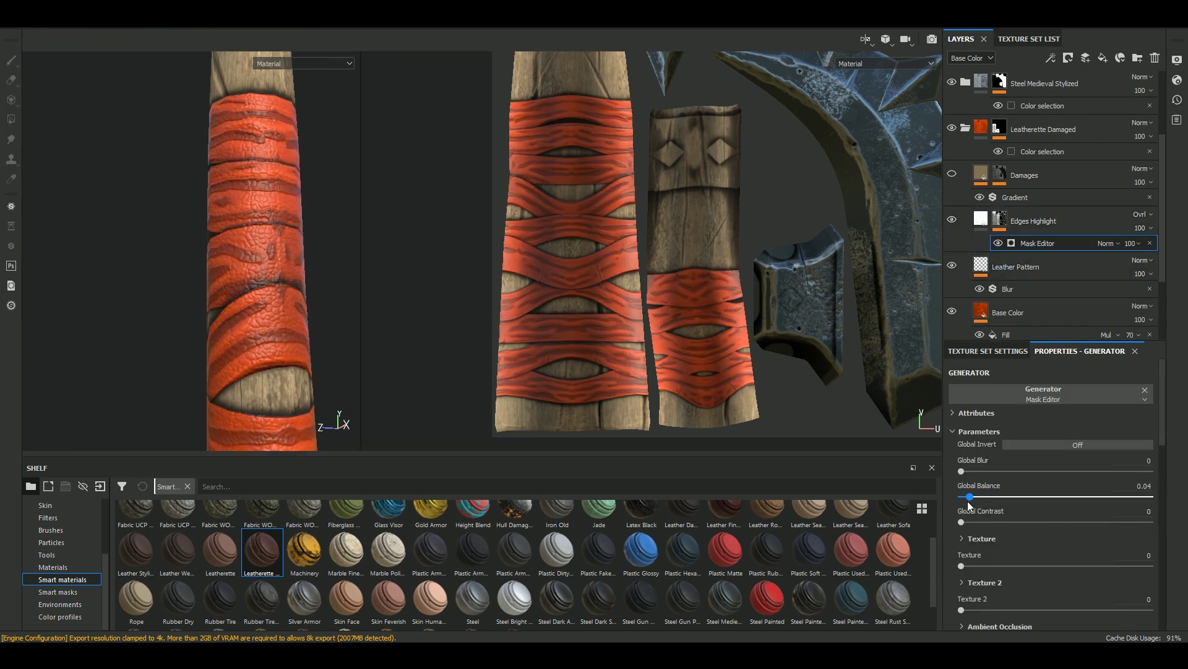
drag(969, 503, 1129, 503)
drag(962, 471, 1078, 471)
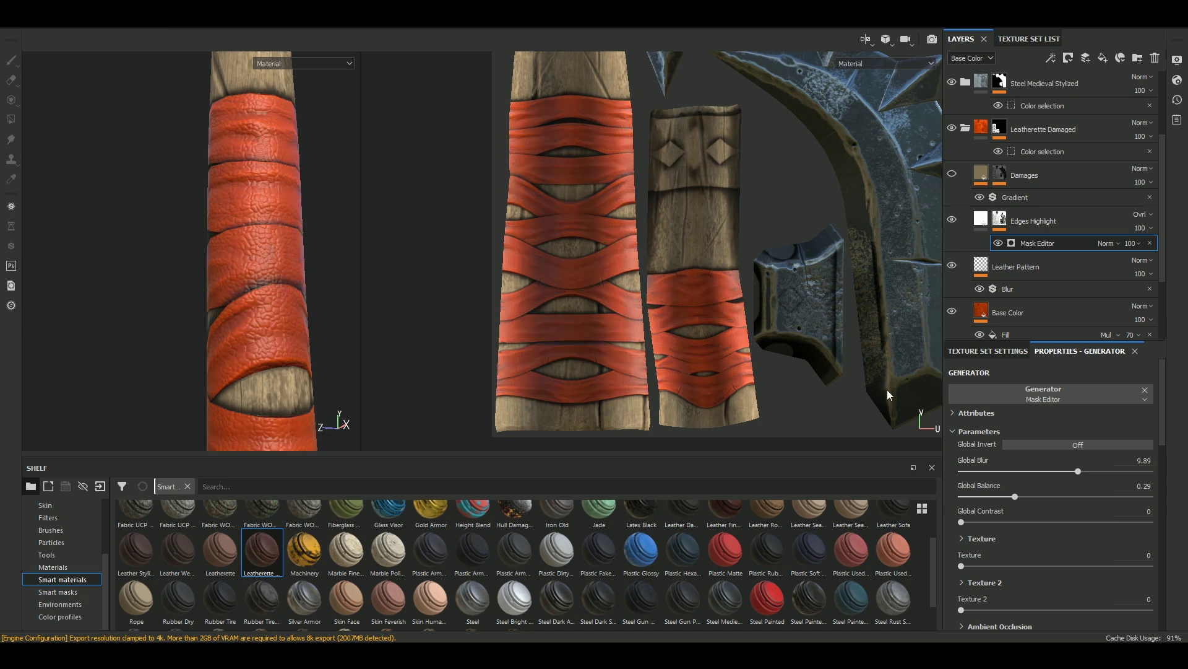
mouse_move(371, 262)
alt+mouse_down()
mouse_move(326, 226)
mouse_move(795, 321)
alt+mouse_up()
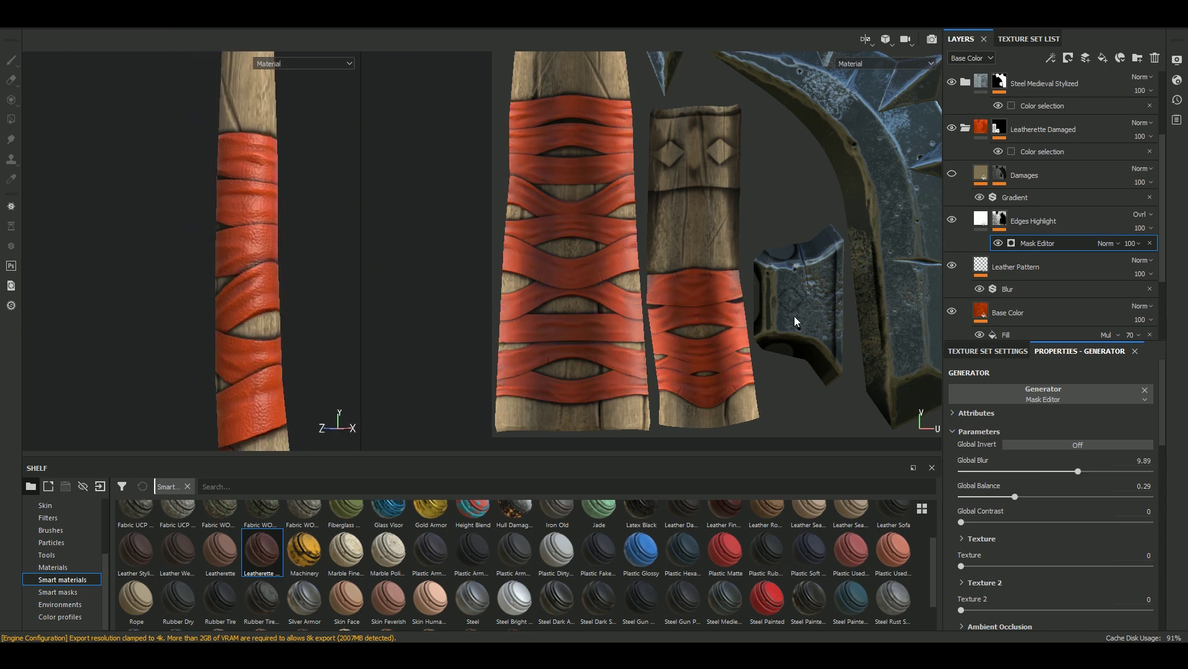
drag(1015, 501, 1022, 496)
drag(1078, 471, 984, 477)
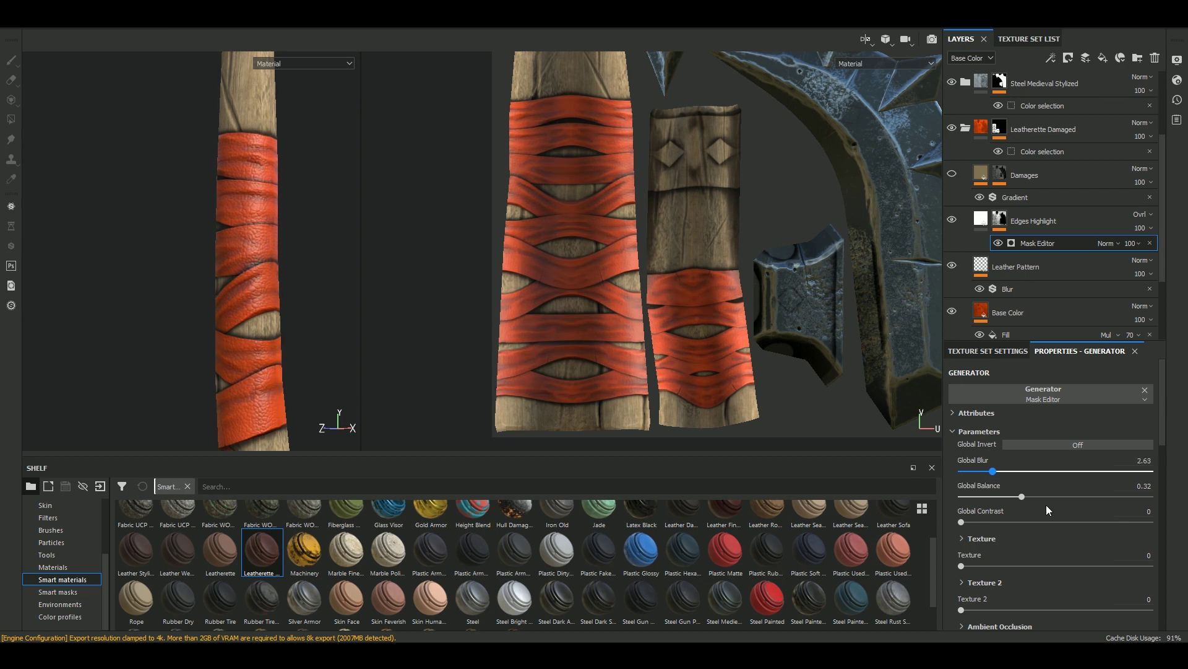
mouse_move(1084, 502)
mouse_down()
mouse_move(975, 504)
mouse_move(1006, 496)
mouse_up()
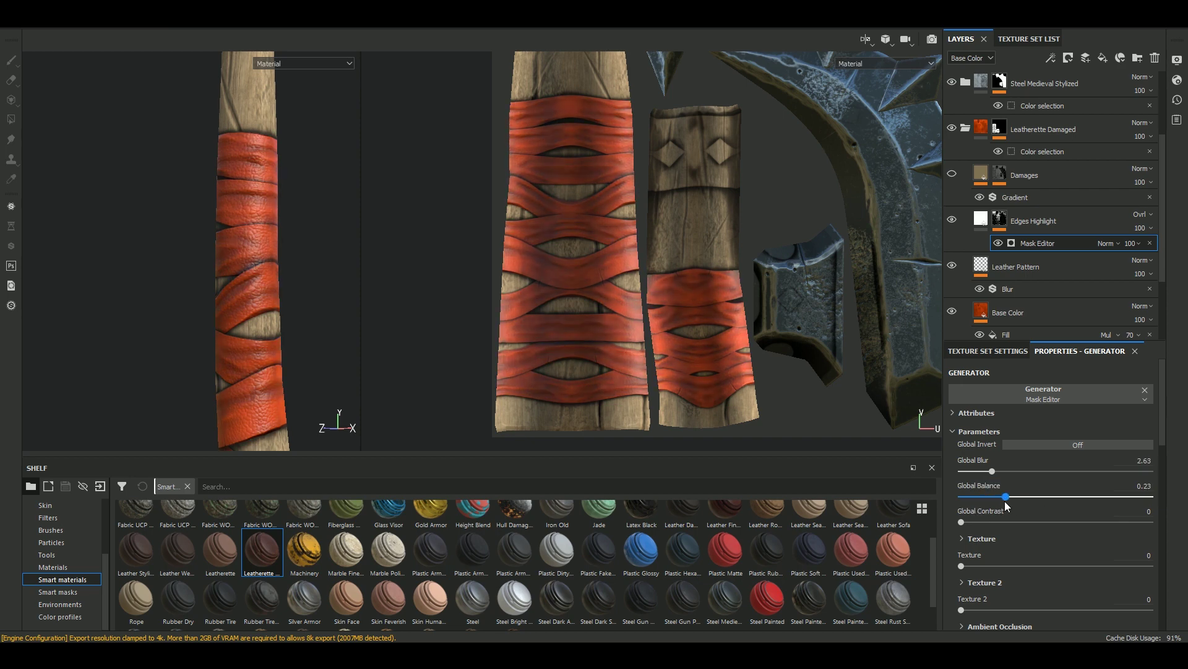
mouse_move(285, 272)
alt+mouse_down()
mouse_move(265, 278)
mouse_move(284, 333)
mouse_move(280, 225)
alt+mouse_up()
click(952, 220)
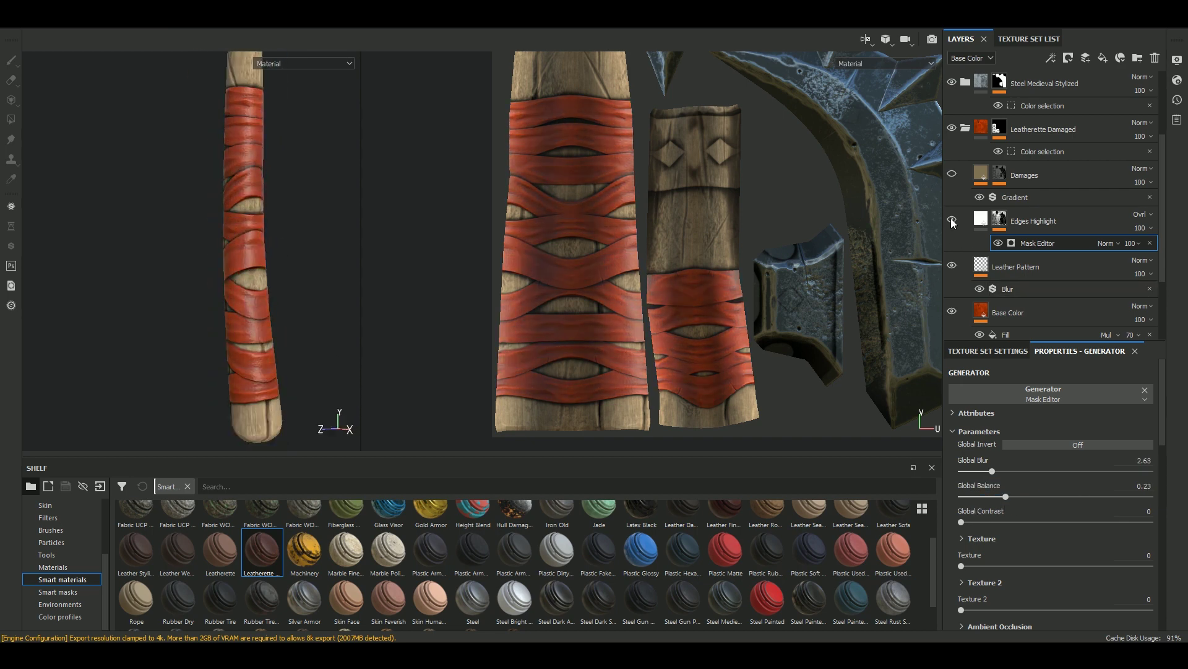
Tint the Edges Highlight fill a deep dark red.
click(976, 221)
click(1016, 588)
drag(1073, 540, 996, 505)
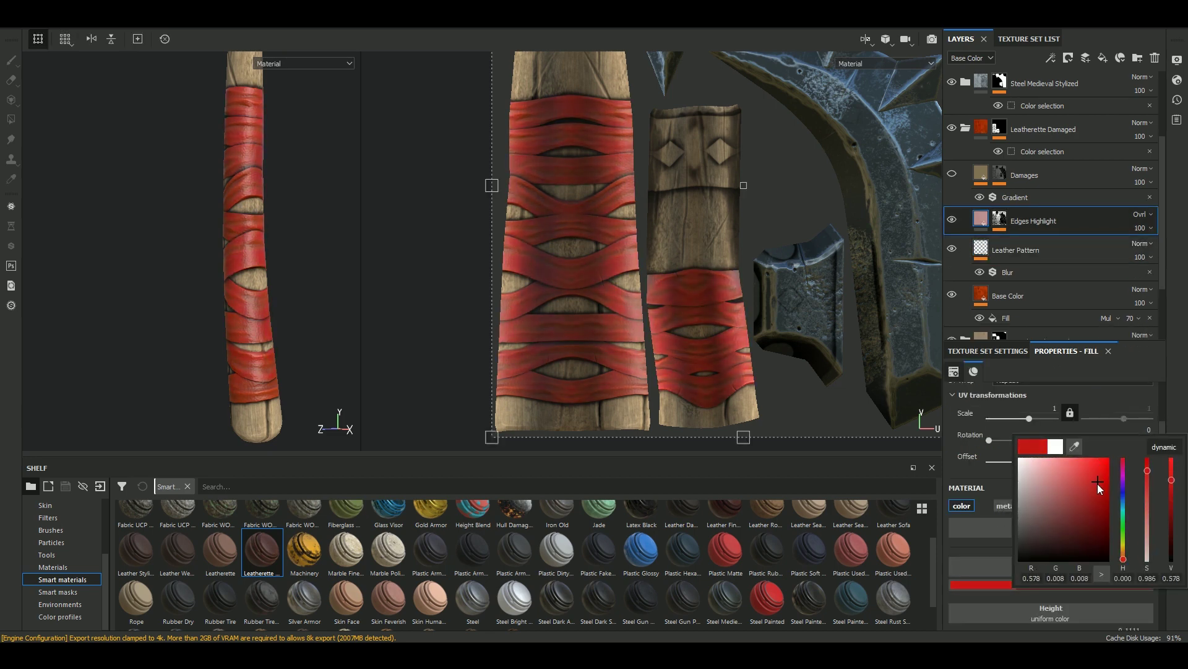
drag(1098, 484, 1097, 491)
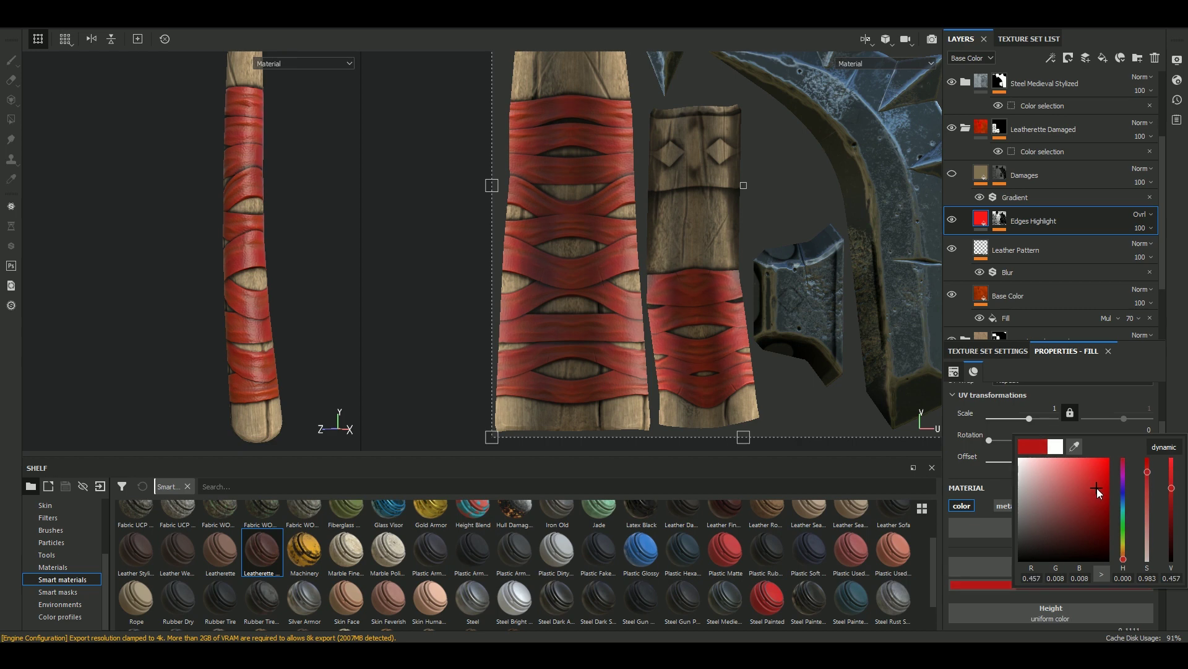
click(392, 307)
Delete the Damages layer and its Mask Editor from the Leatherette Damaged group.
scroll(379, 268, up, 2)
scroll(272, 357, up, 2)
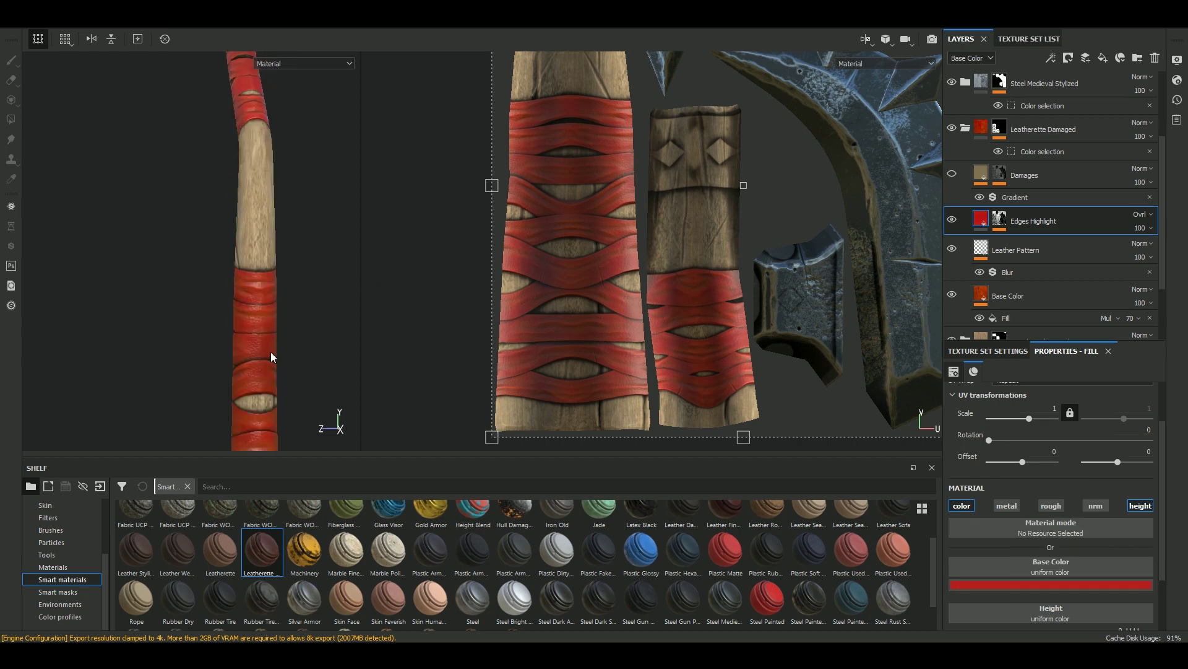
click(999, 175)
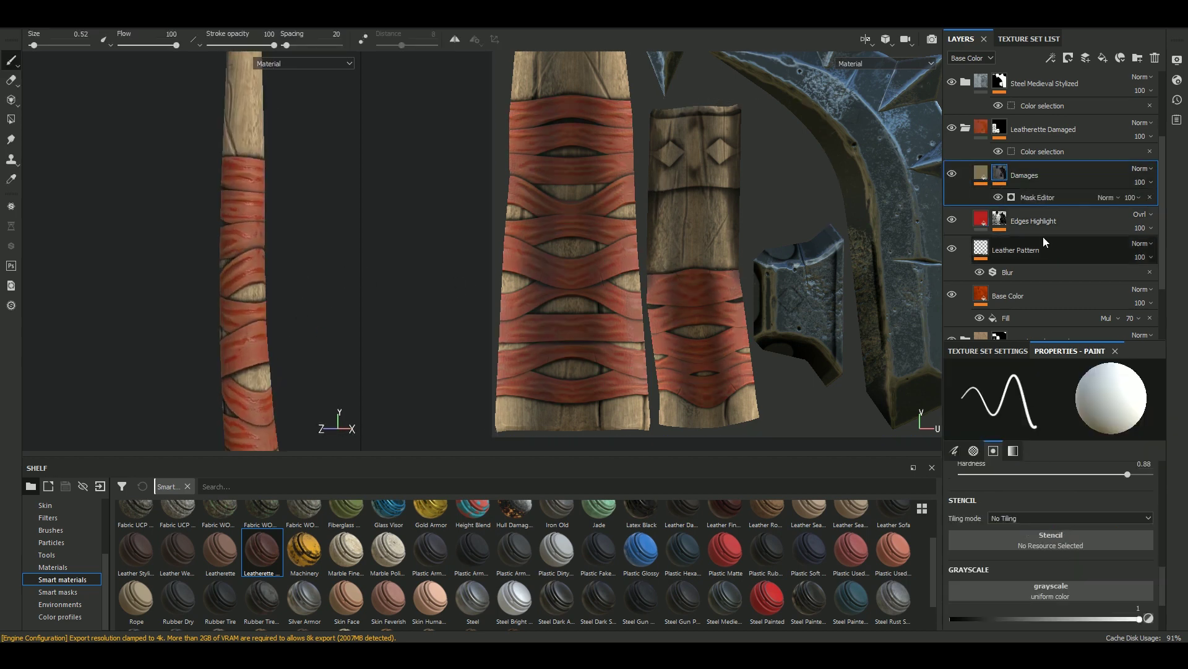
click(1037, 197)
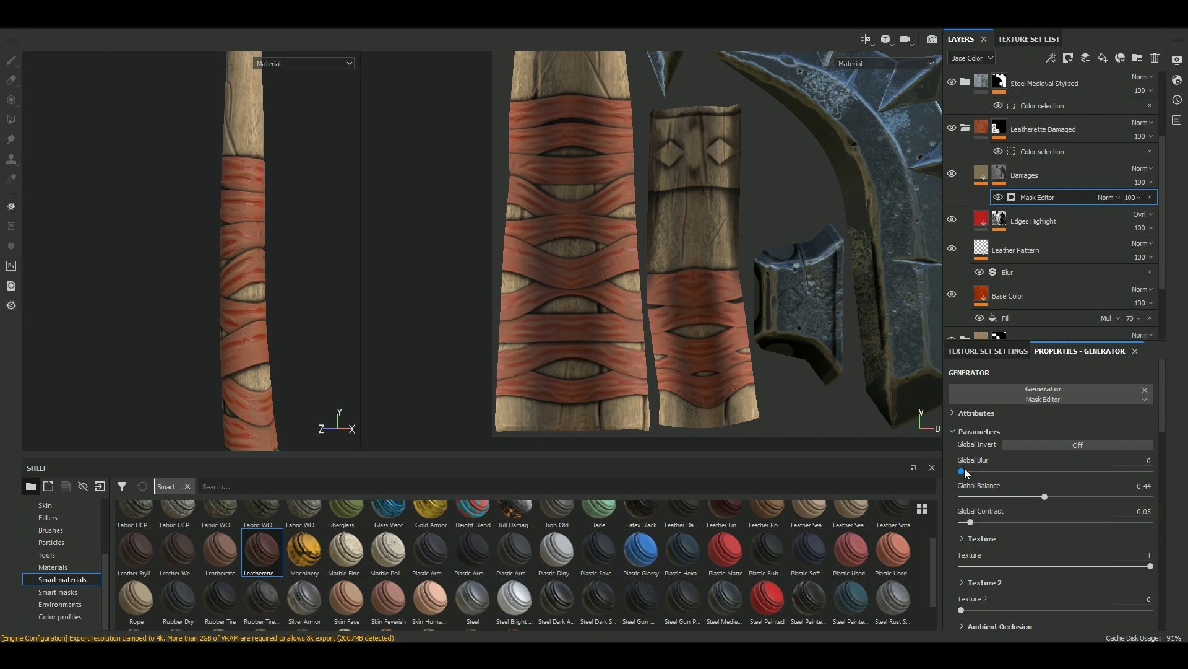
key(Delete)
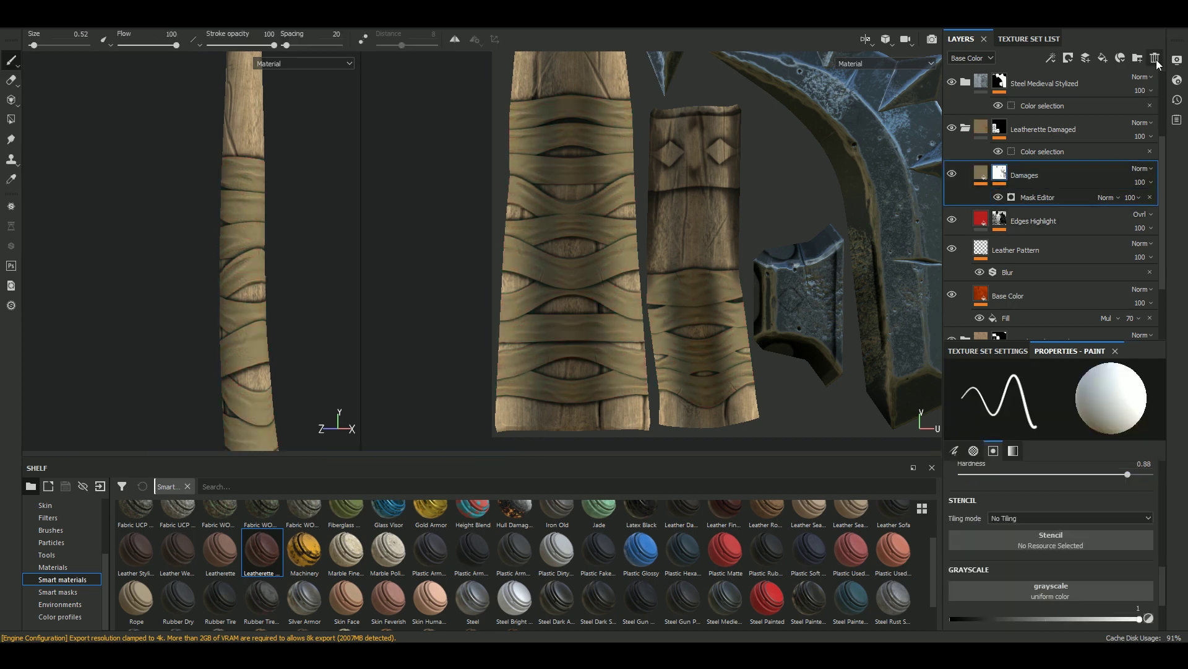
key(Delete)
key(f)
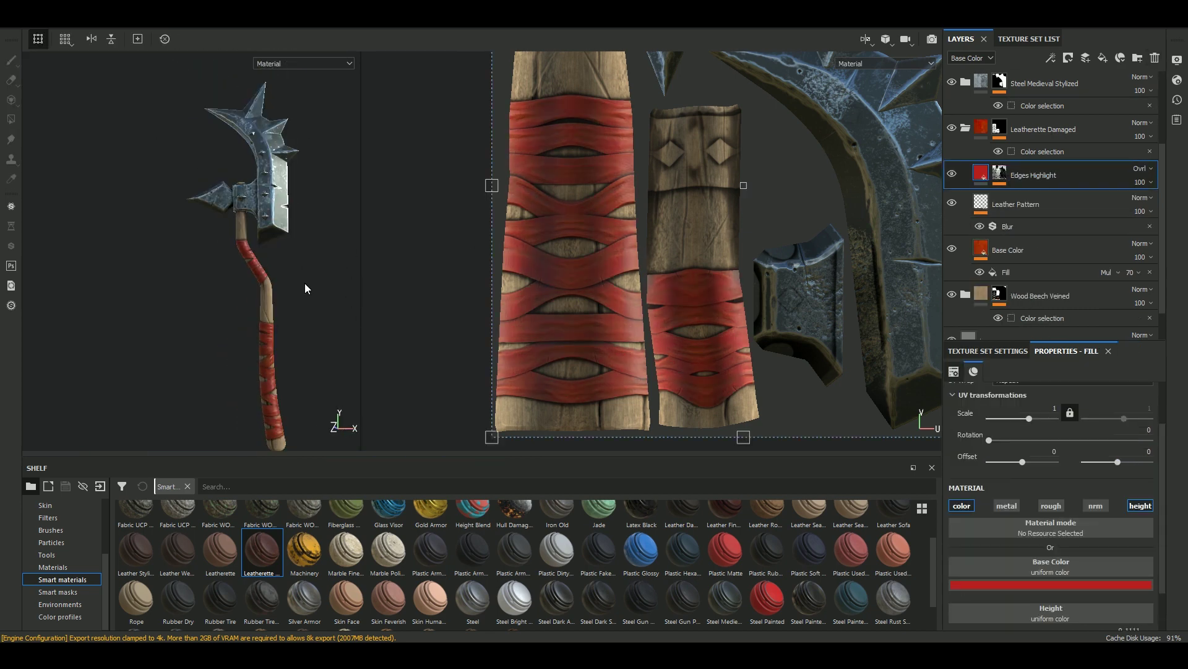
click(965, 128)
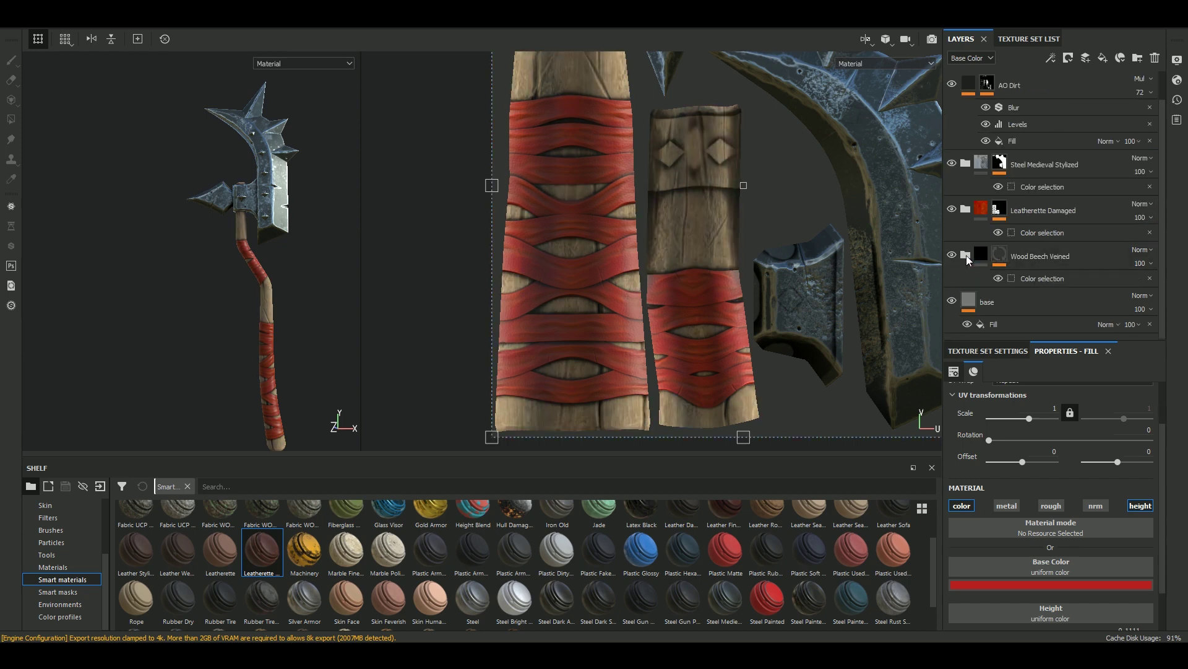
Make the Base Wood grain finer and switch it to tri-planar projection.
click(966, 254)
scroll(239, 271, up, 3)
scroll(239, 271, up, 3)
mouse_move(239, 271)
alt+mouse_down()
mouse_move(180, 319)
mouse_move(273, 239)
alt+mouse_up()
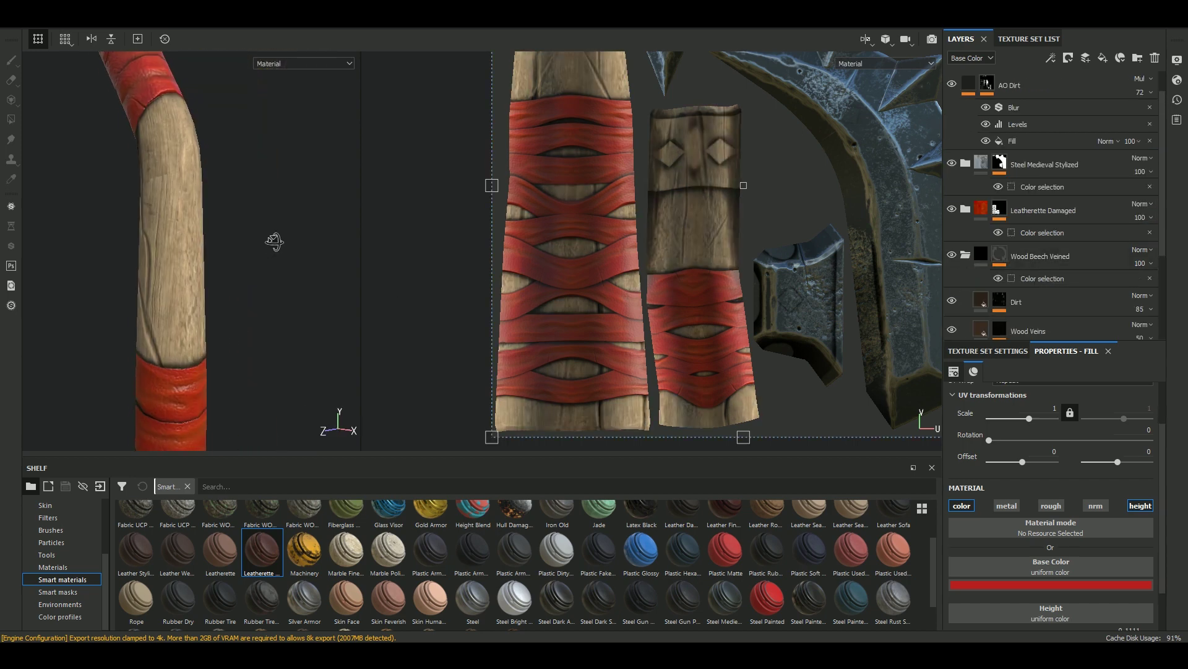
scroll(1019, 280, down, 3)
click(951, 255)
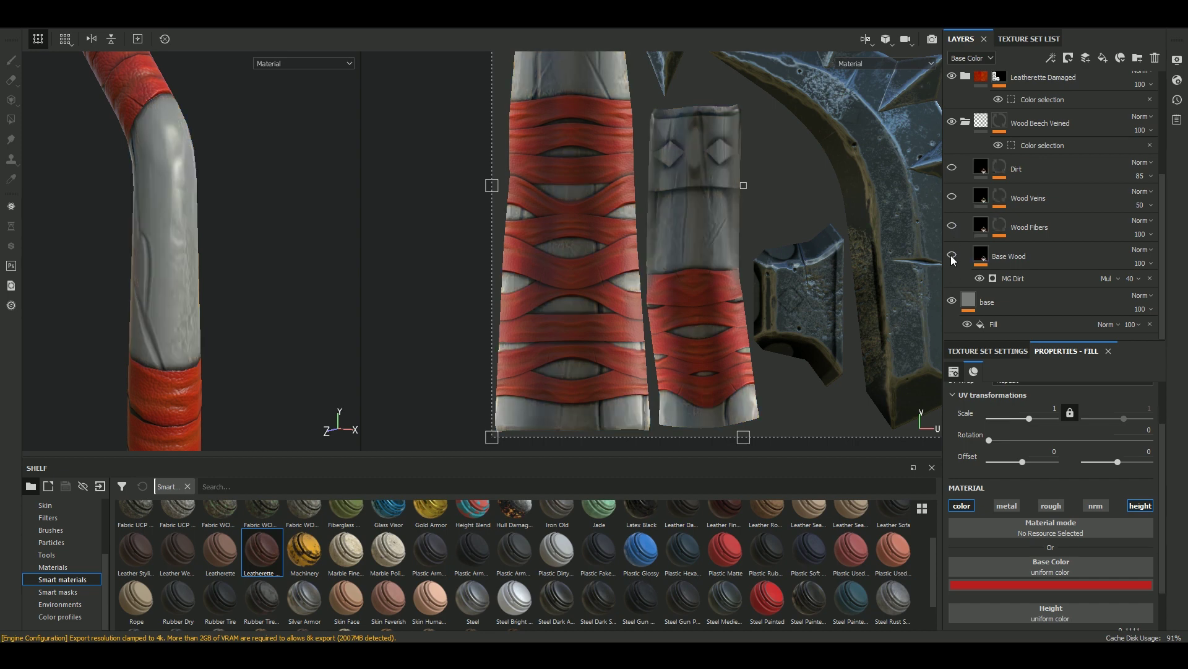
click(990, 257)
mouse_move(1029, 420)
mouse_down()
mouse_move(1041, 421)
mouse_move(1015, 422)
mouse_up()
scroll(1028, 396, up, 3)
click(1018, 408)
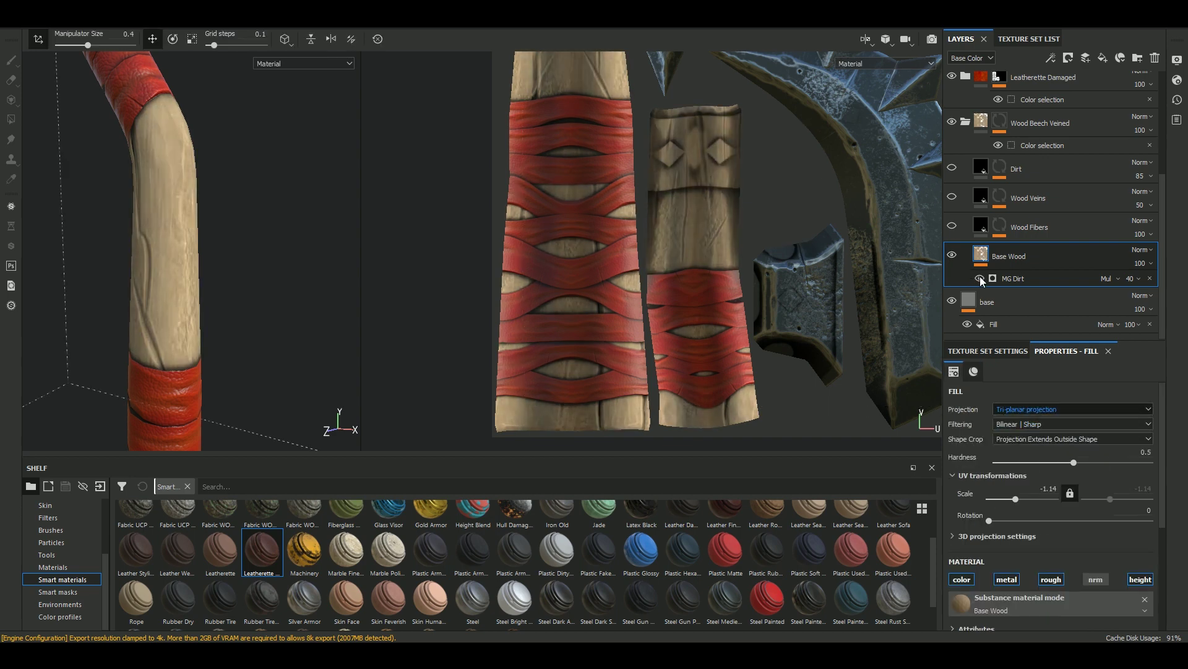
Rescale the Base Wood grain and raise the MG Dirt dirt level.
click(1021, 278)
scroll(1003, 455, down, 1)
click(1028, 257)
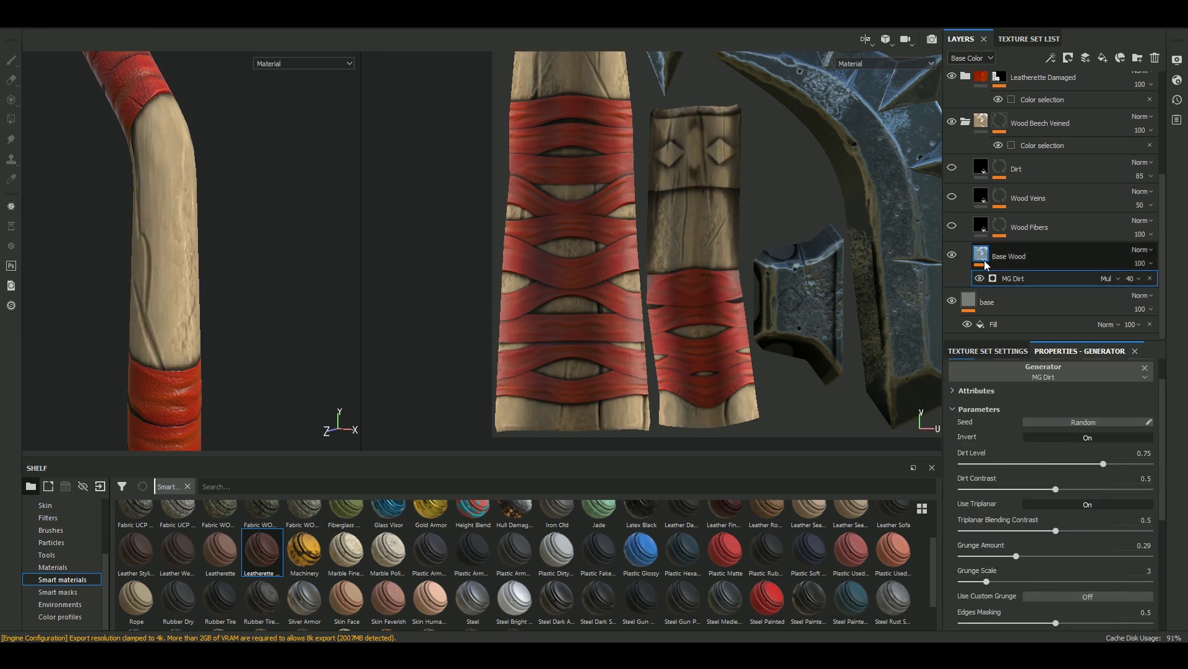
drag(1011, 499, 1017, 499)
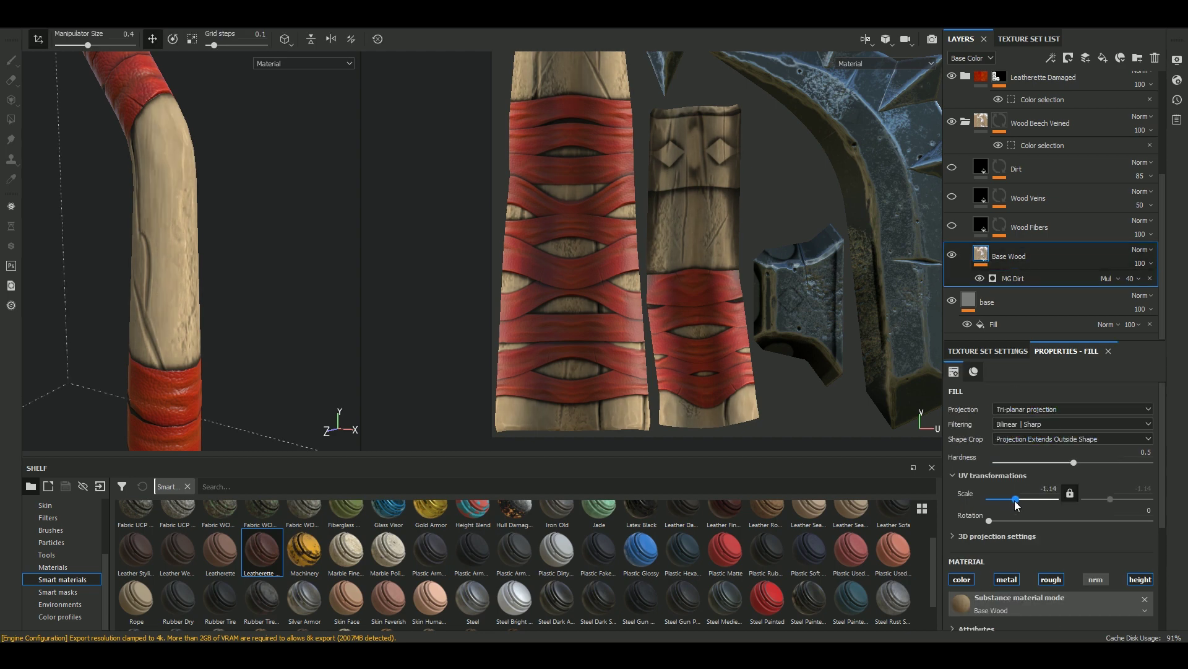
click(952, 255)
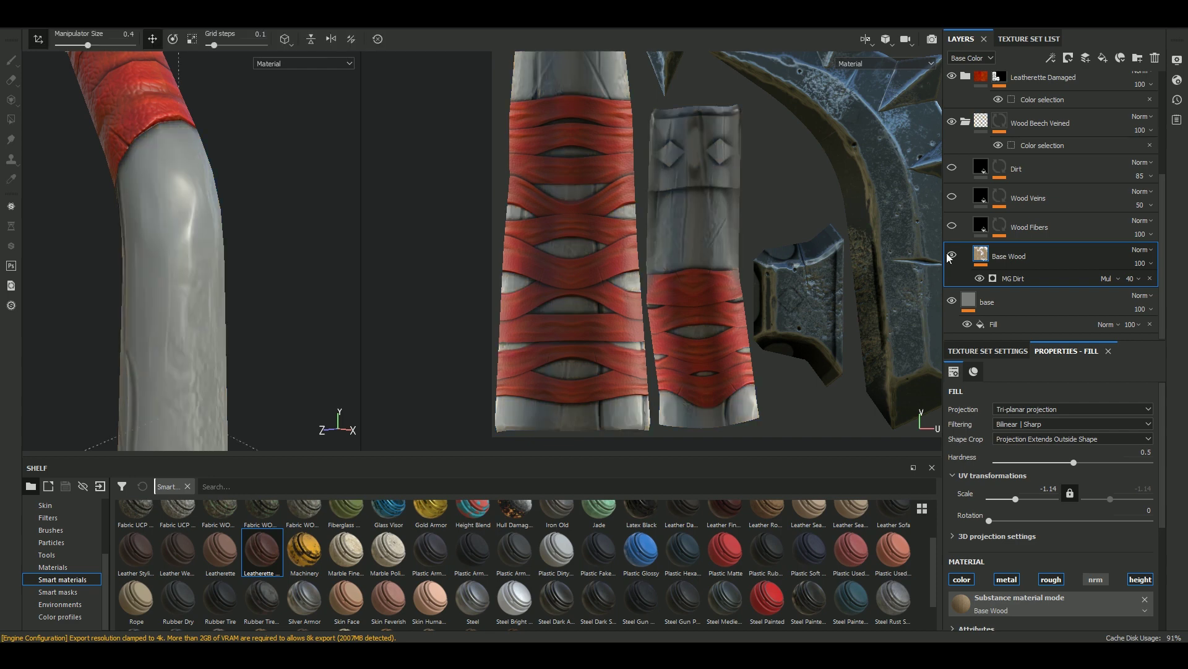
click(979, 276)
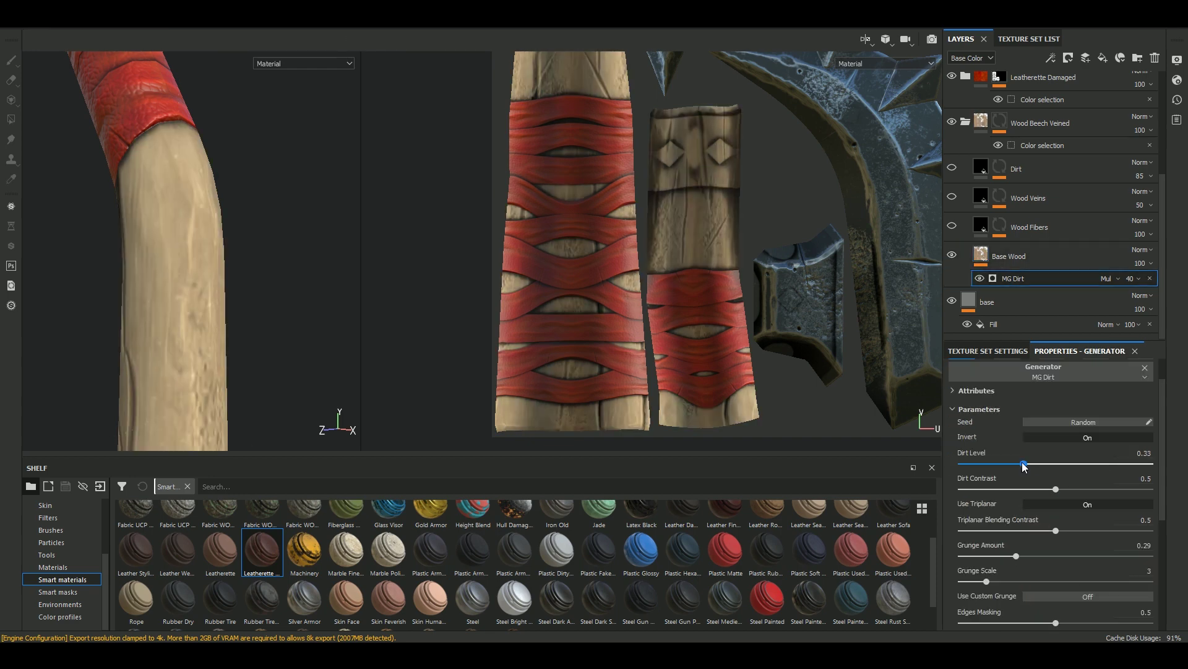
drag(1024, 464, 1104, 464)
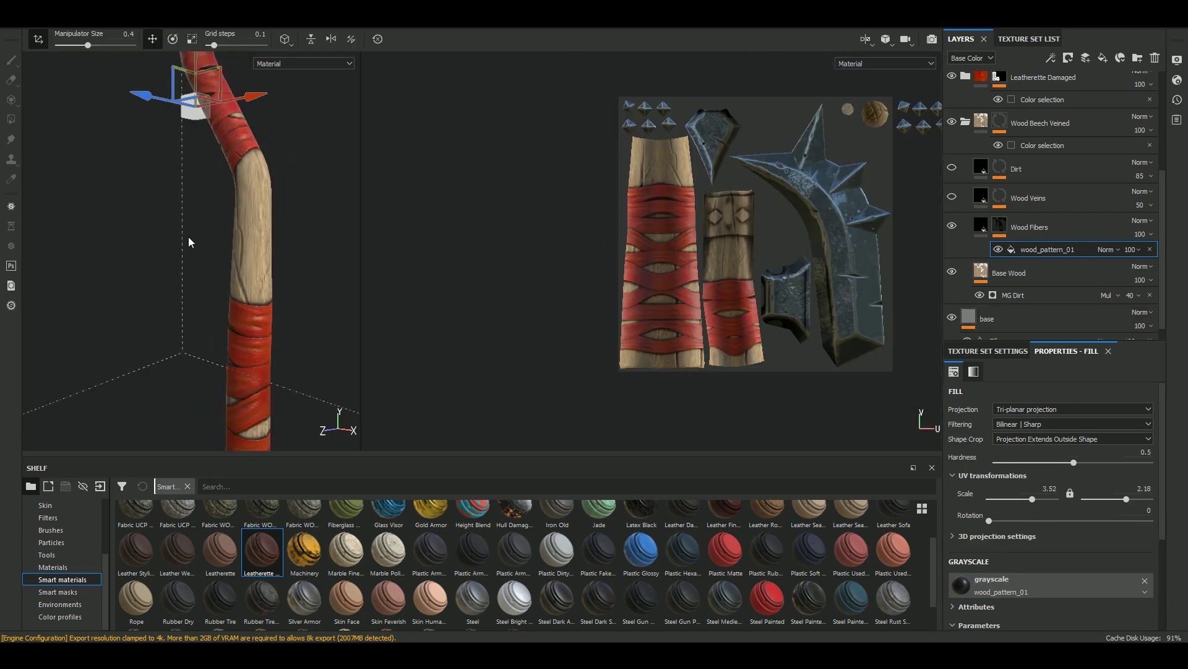
scroll(248, 261, up, 3)
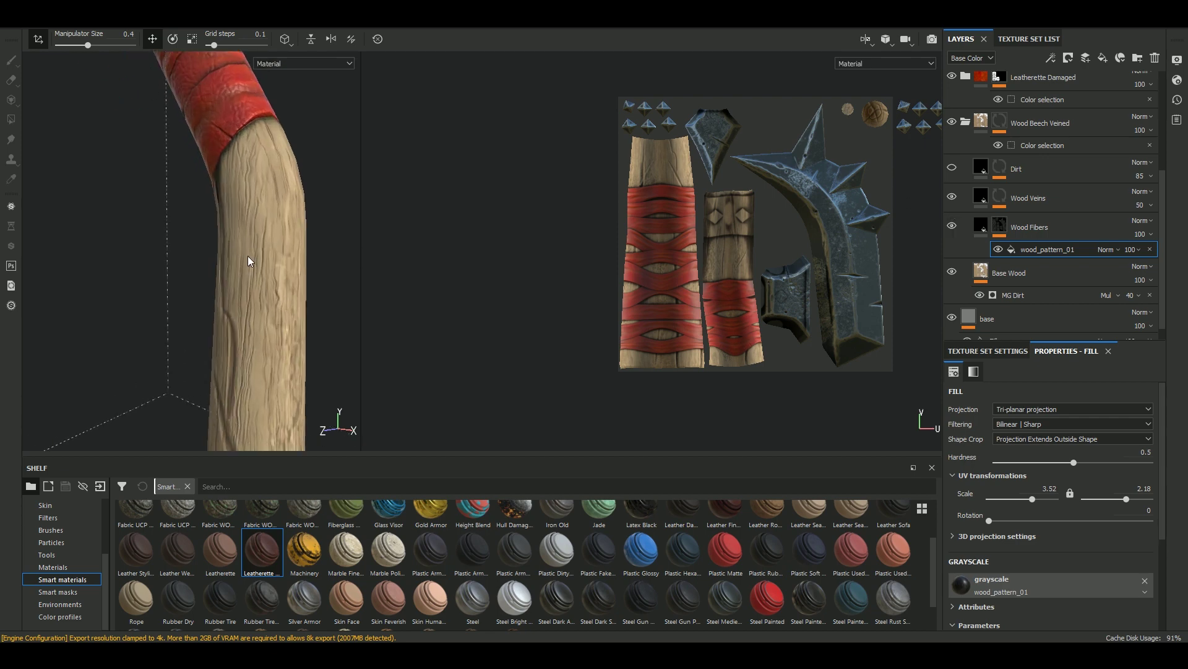
Resize the Wood Veins pattern to scale 2 and the Dirt grunge_map_014 to 3.52.
click(953, 227)
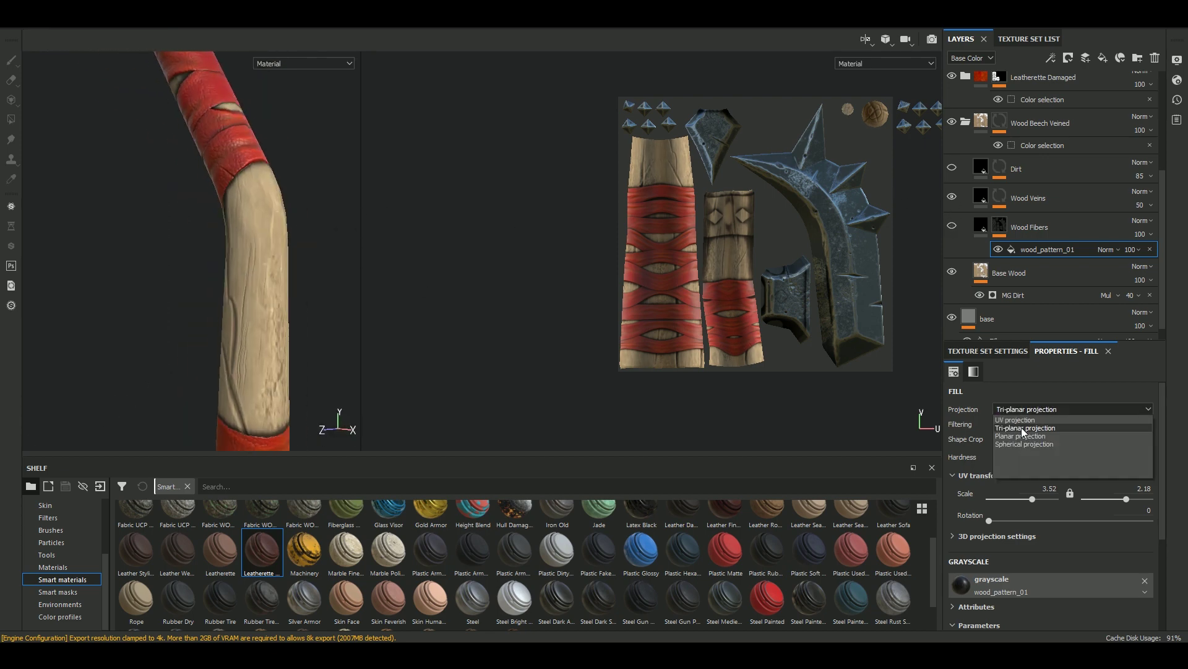
click(1001, 229)
click(1000, 197)
click(1046, 237)
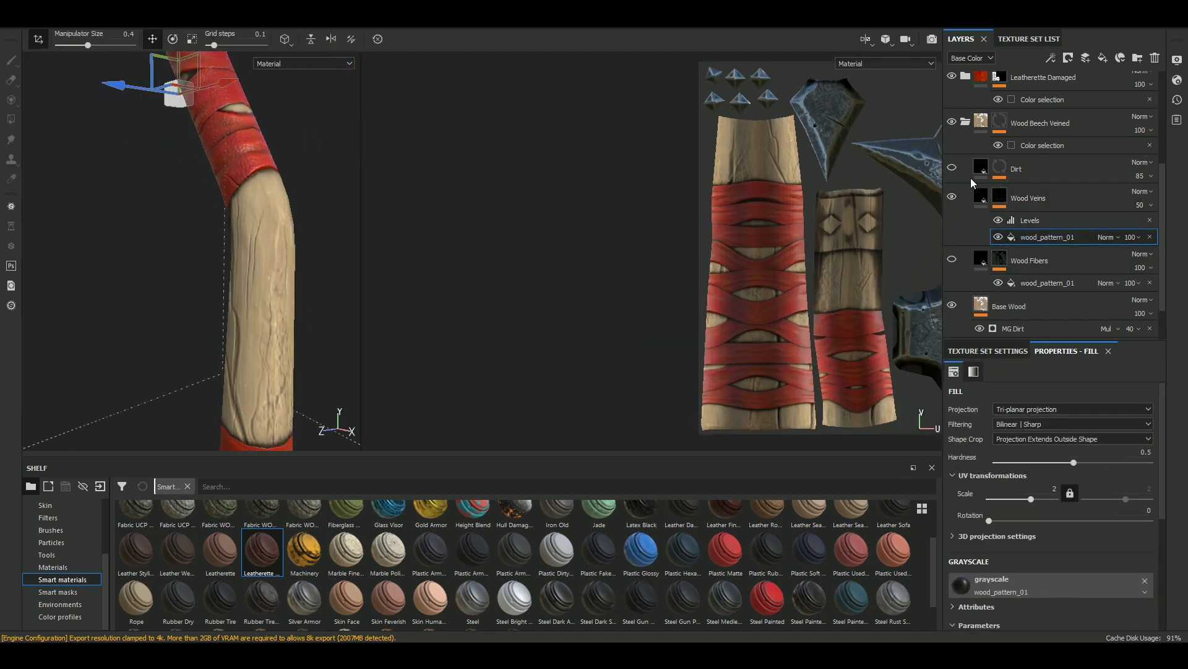
click(1000, 167)
click(1036, 193)
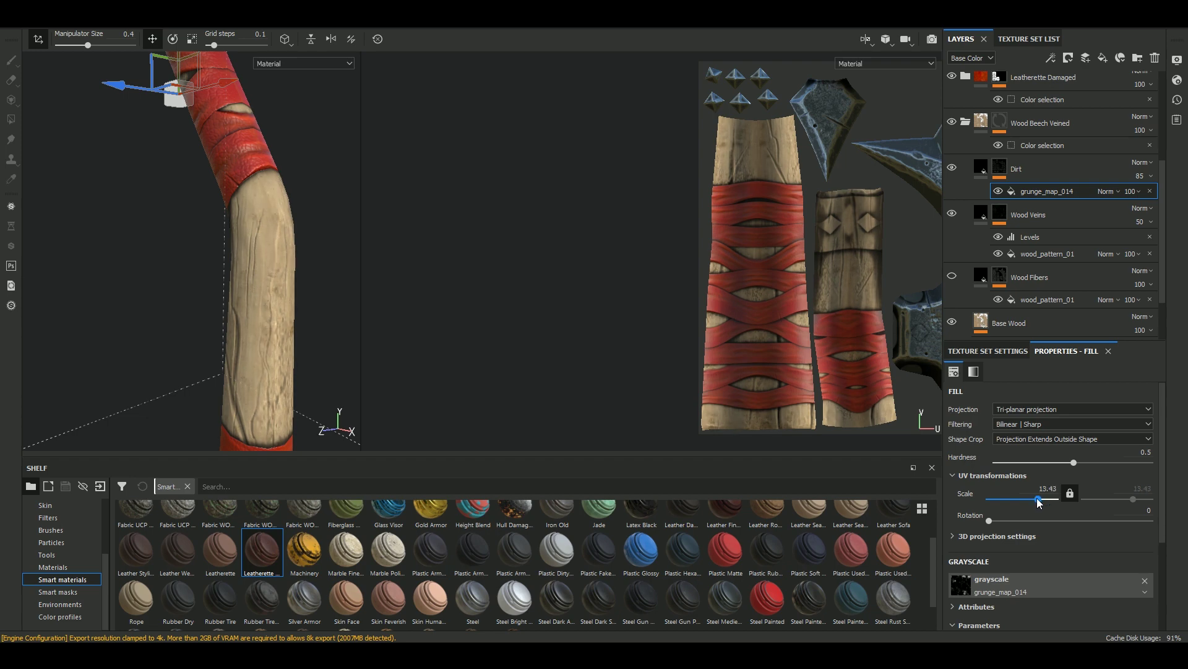
scroll(371, 207, down, 5)
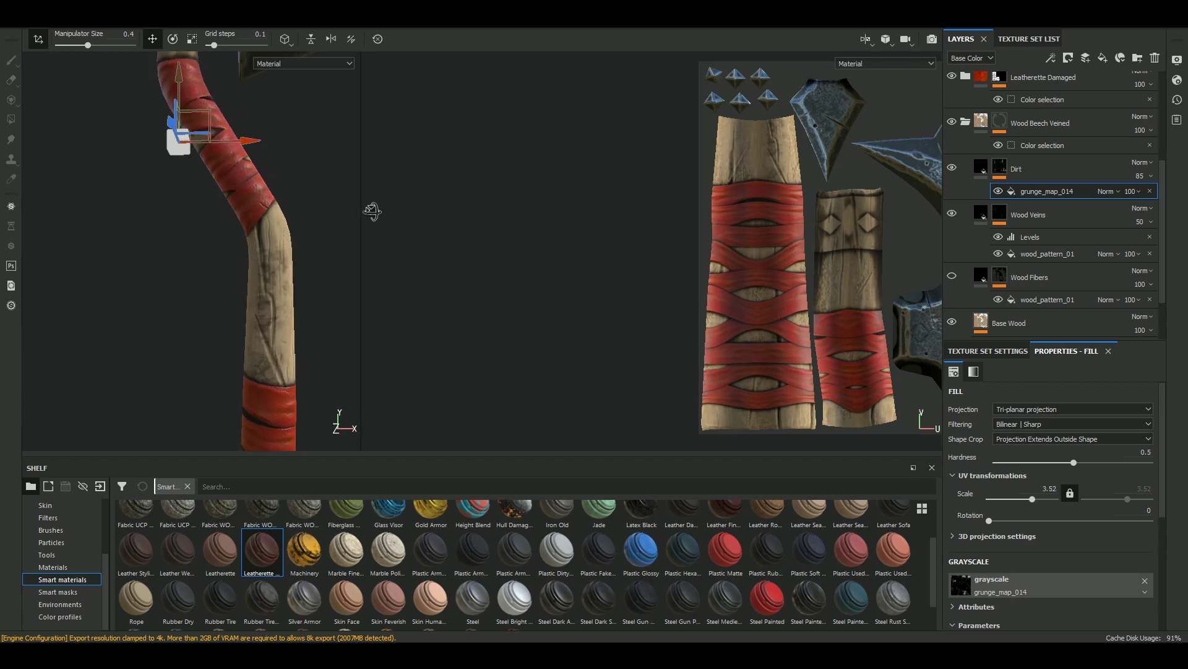
scroll(371, 207, down, 3)
Give Base Wood an orange-brown colour and roughness near 0.34.
scroll(1053, 248, down, 2)
click(1053, 260)
scroll(1004, 536, down, 3)
click(1053, 586)
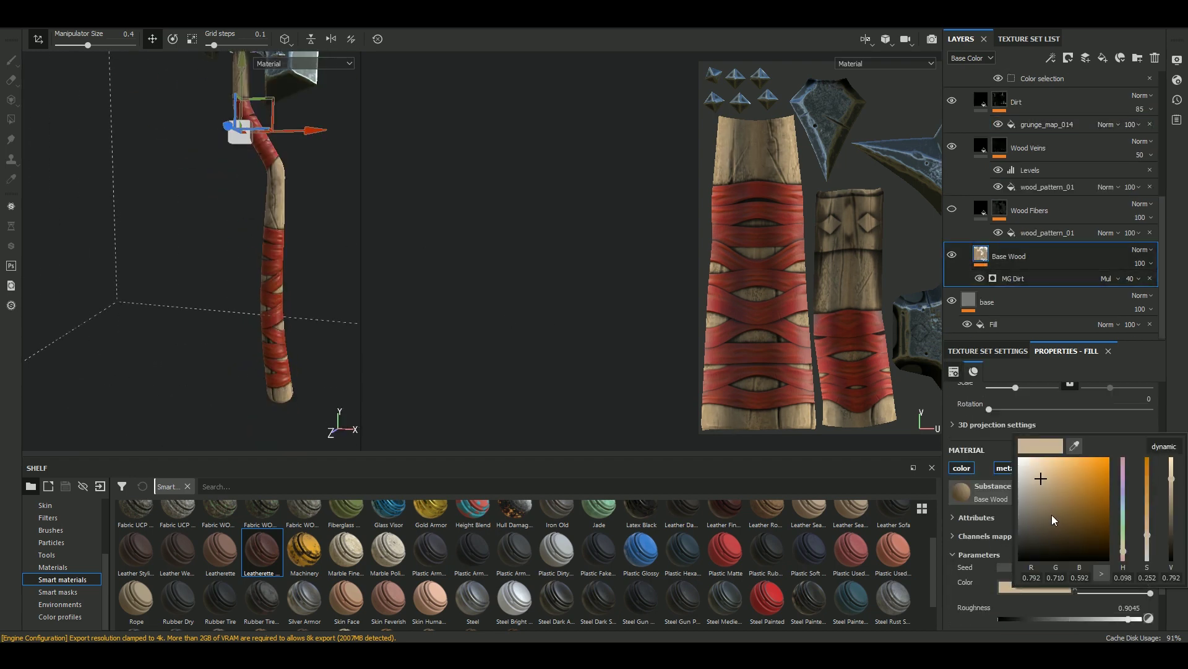
drag(1076, 489, 1066, 495)
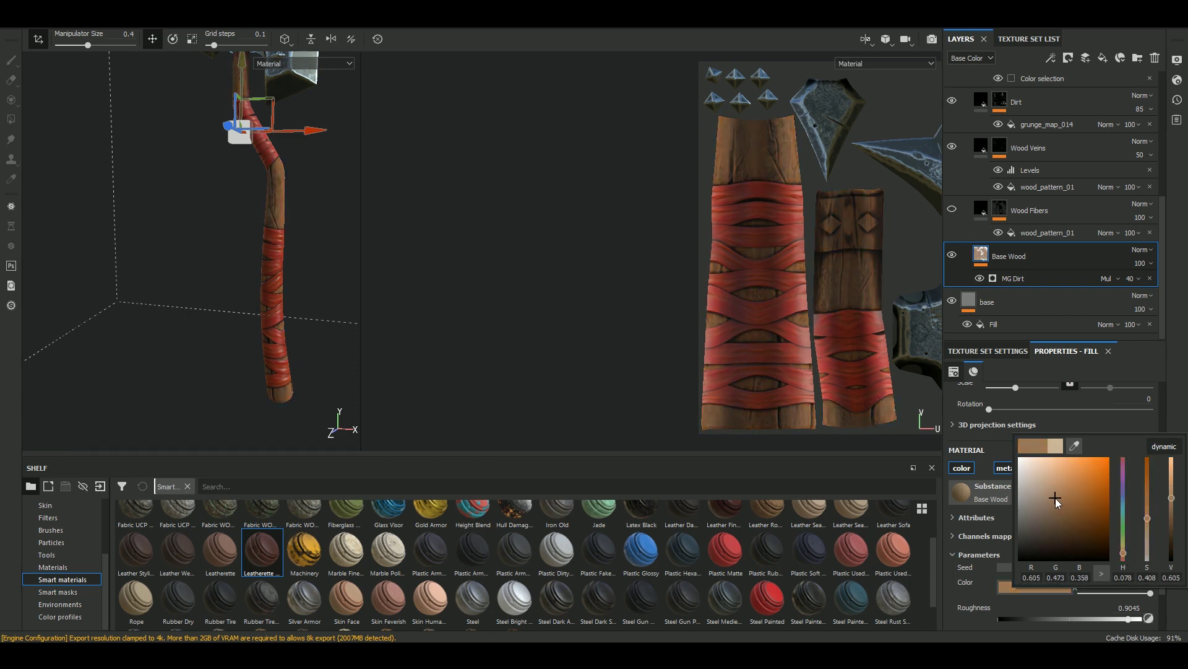
scroll(354, 251, up, 5)
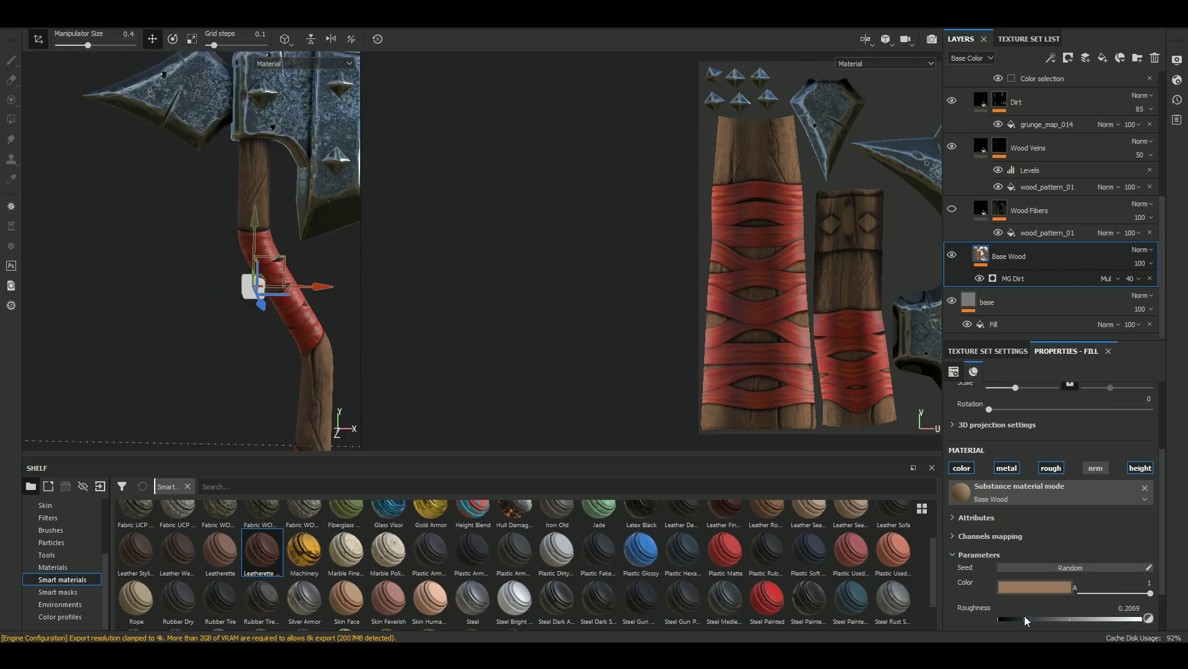
drag(1024, 615, 1035, 615)
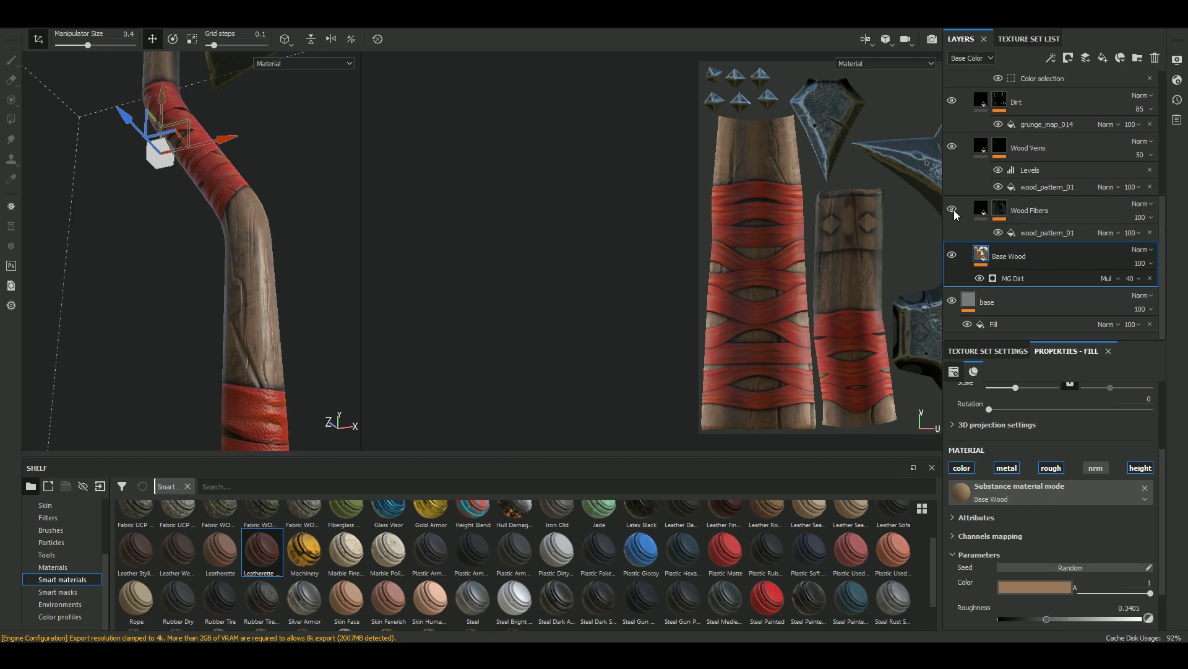
Enable roughness on the Wood Veins fill and set it to 0.93.
click(983, 148)
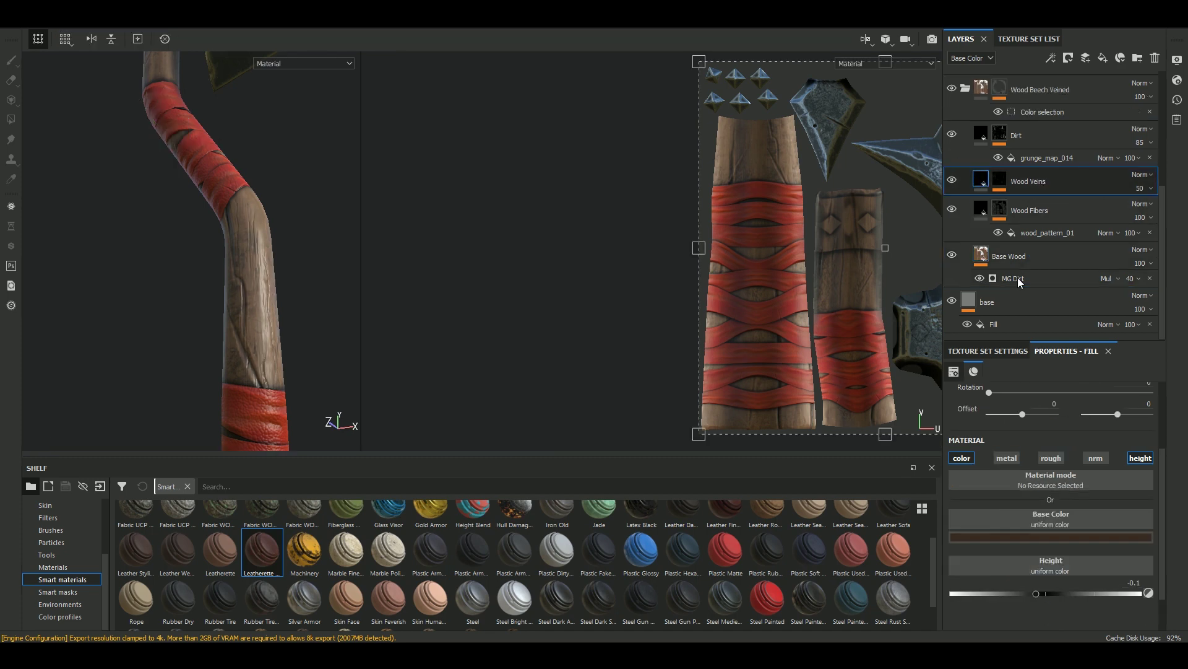
click(1051, 458)
drag(1042, 595, 1118, 594)
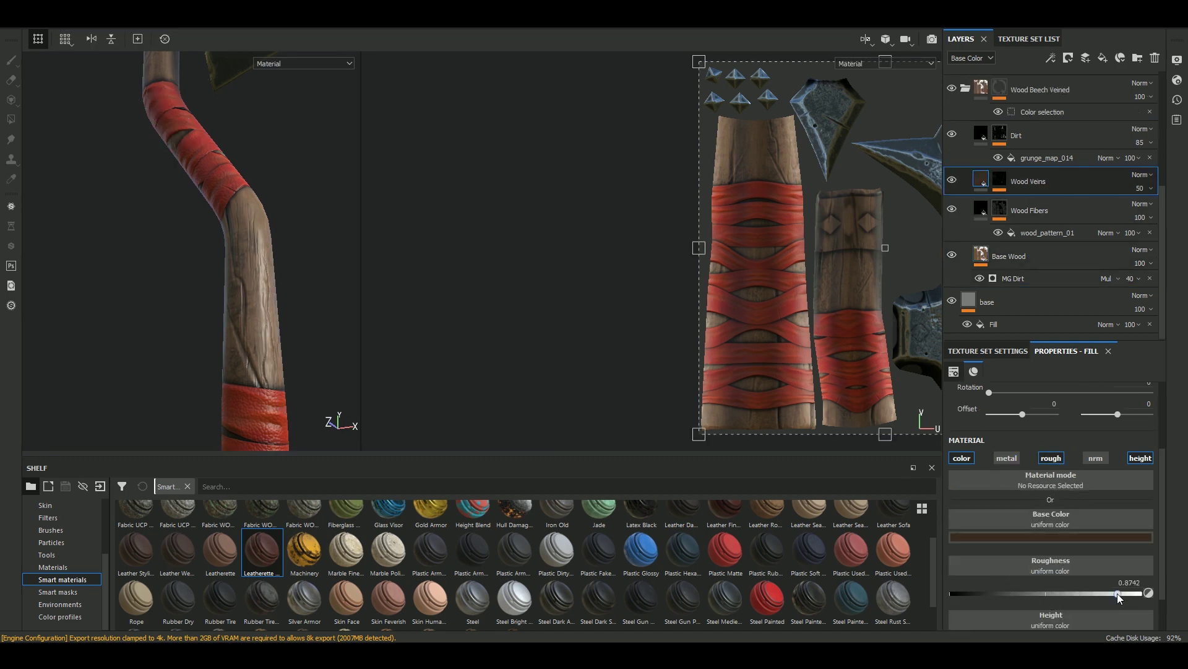
click(970, 212)
mouse_move(275, 271)
alt+mouse_down()
mouse_move(199, 302)
mouse_move(553, 310)
mouse_move(305, 264)
mouse_move(398, 283)
alt+mouse_up()
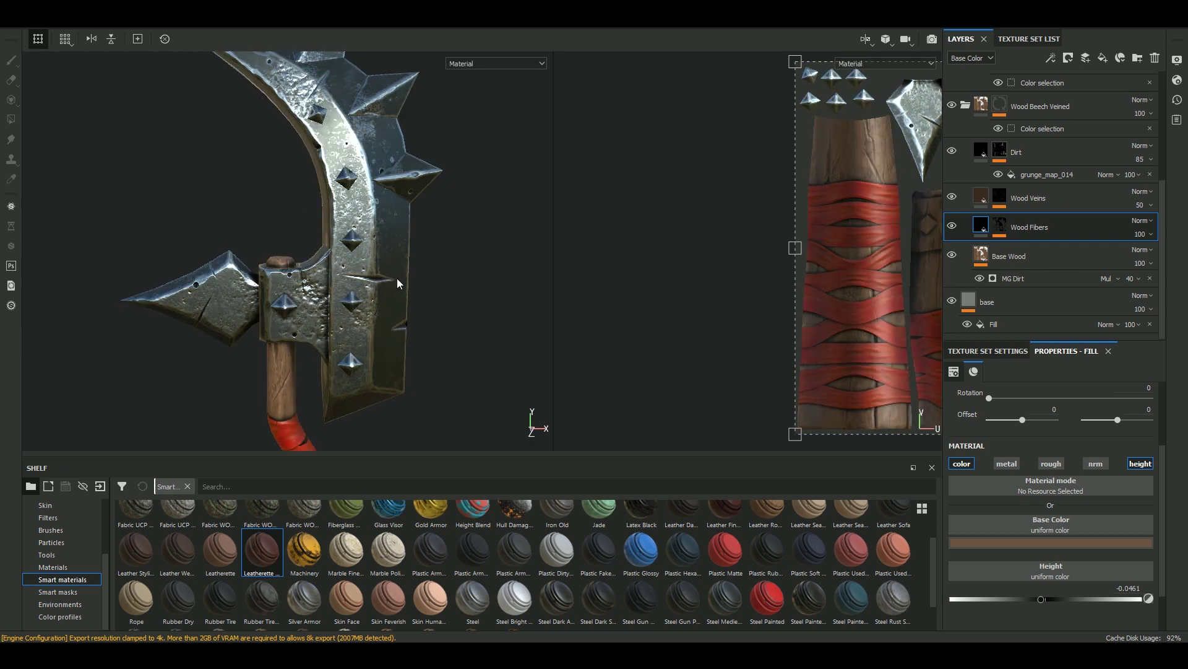
Expand the Steel Medieval Stylized group and increase its Finish Rough scale.
key(b)
scroll(965, 182, up, 2)
click(966, 183)
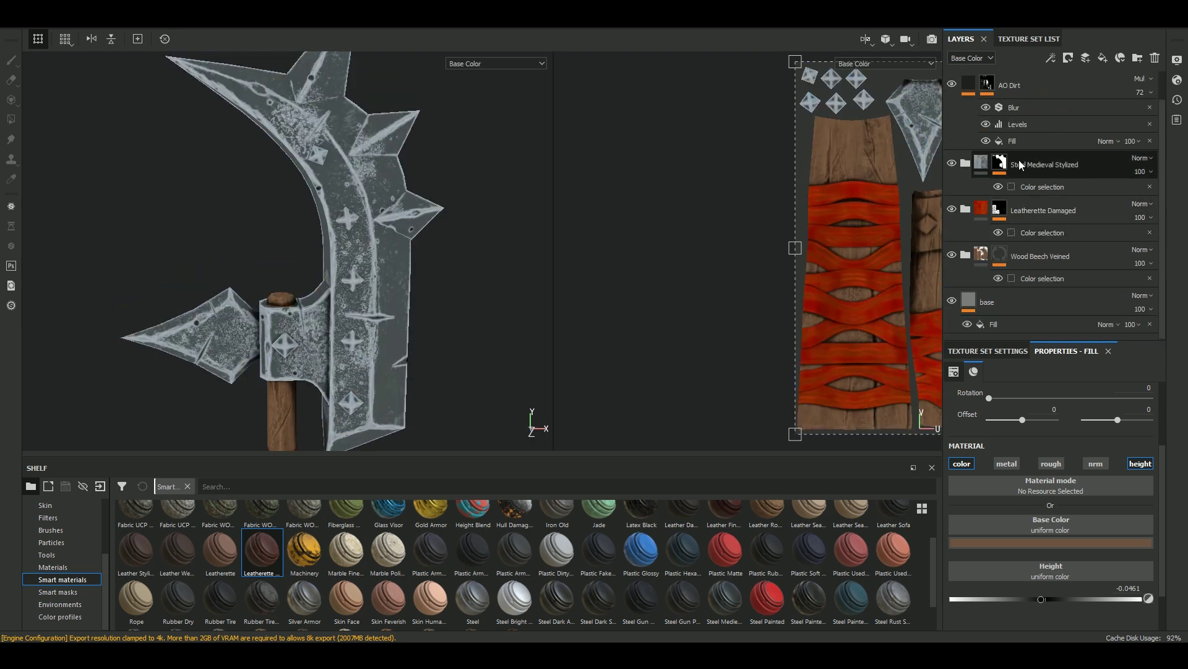
click(966, 164)
key(m)
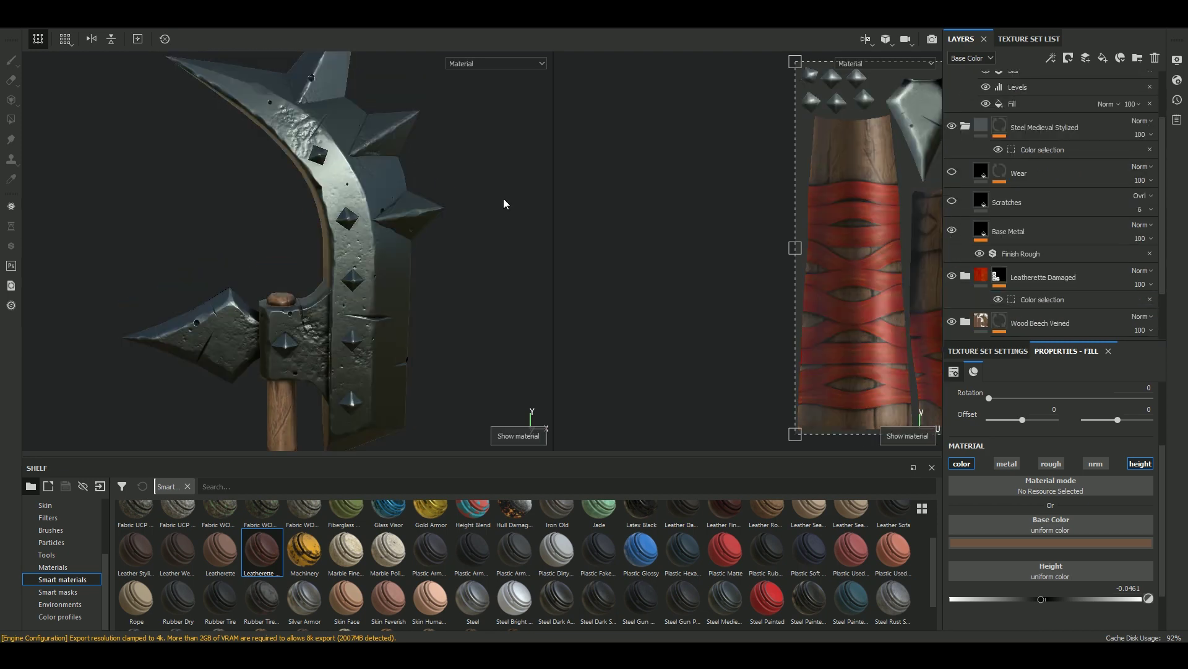
alt+drag(461, 266, 476, 275)
click(1022, 253)
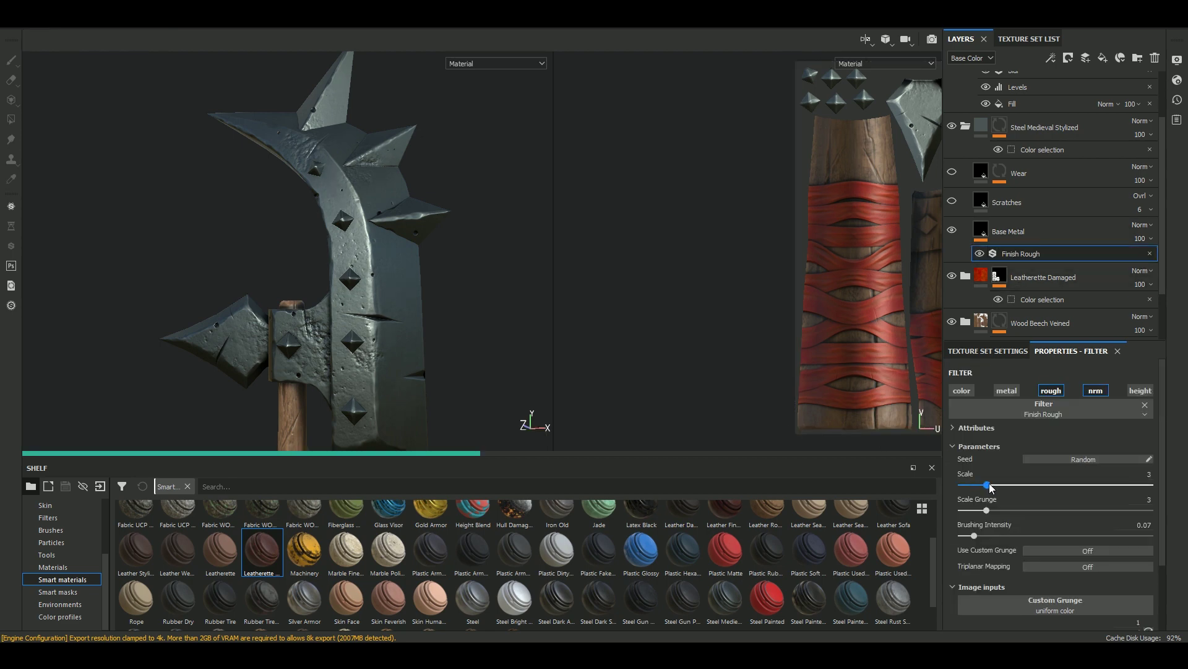
scroll(384, 287, up, 5)
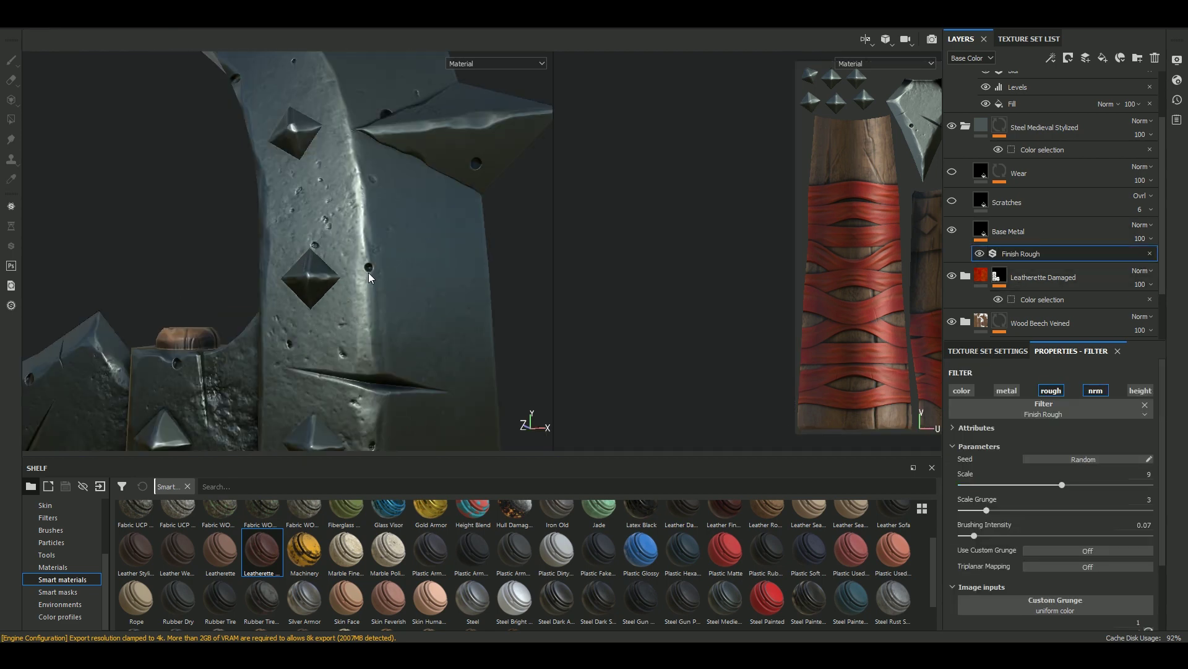
drag(1014, 488, 1036, 487)
Enable the Scratches layer and enlarge its pattern scale.
key(c)
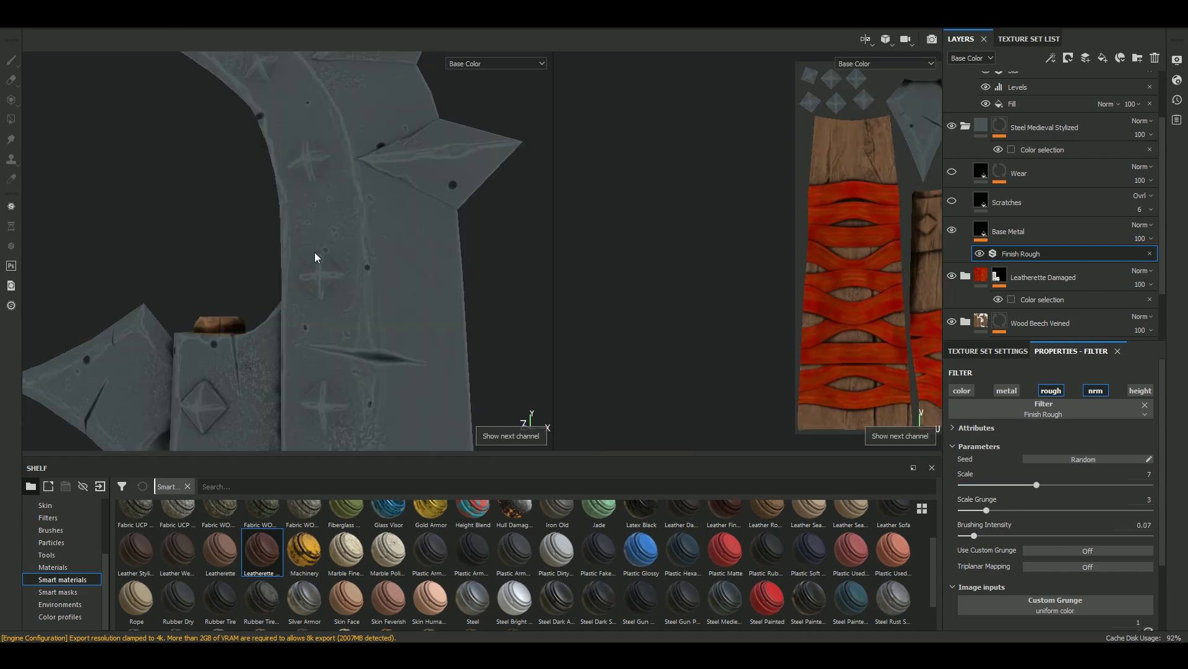
scroll(334, 266, up, 2)
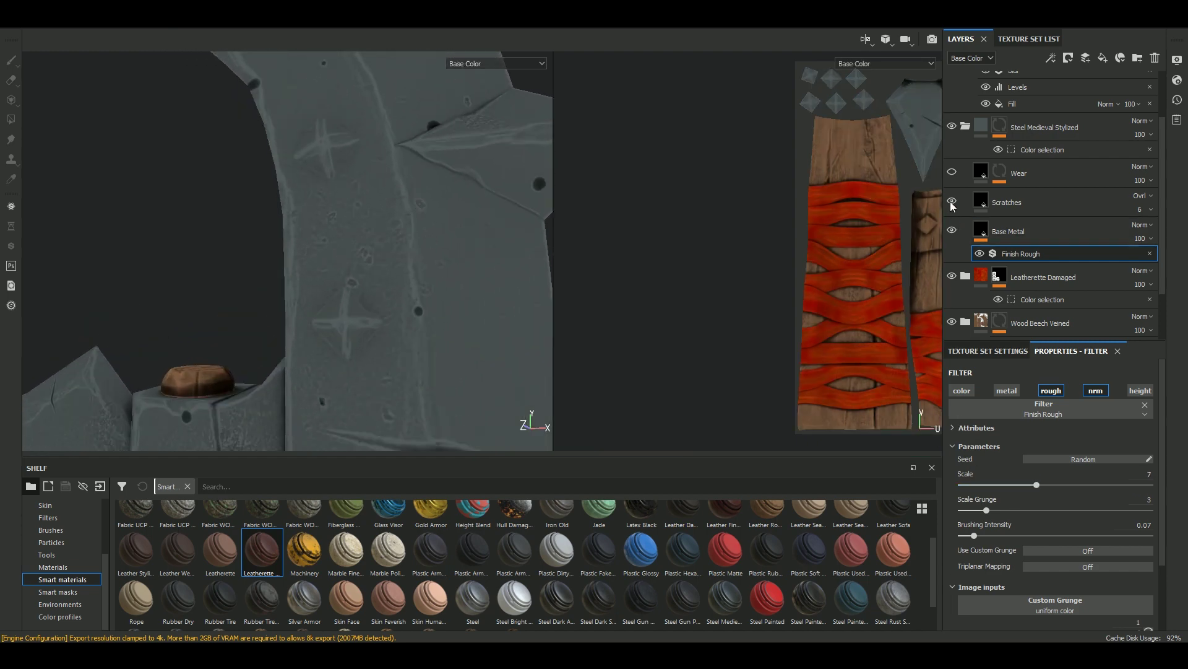
scroll(416, 251, down, 3)
key(m)
click(1039, 203)
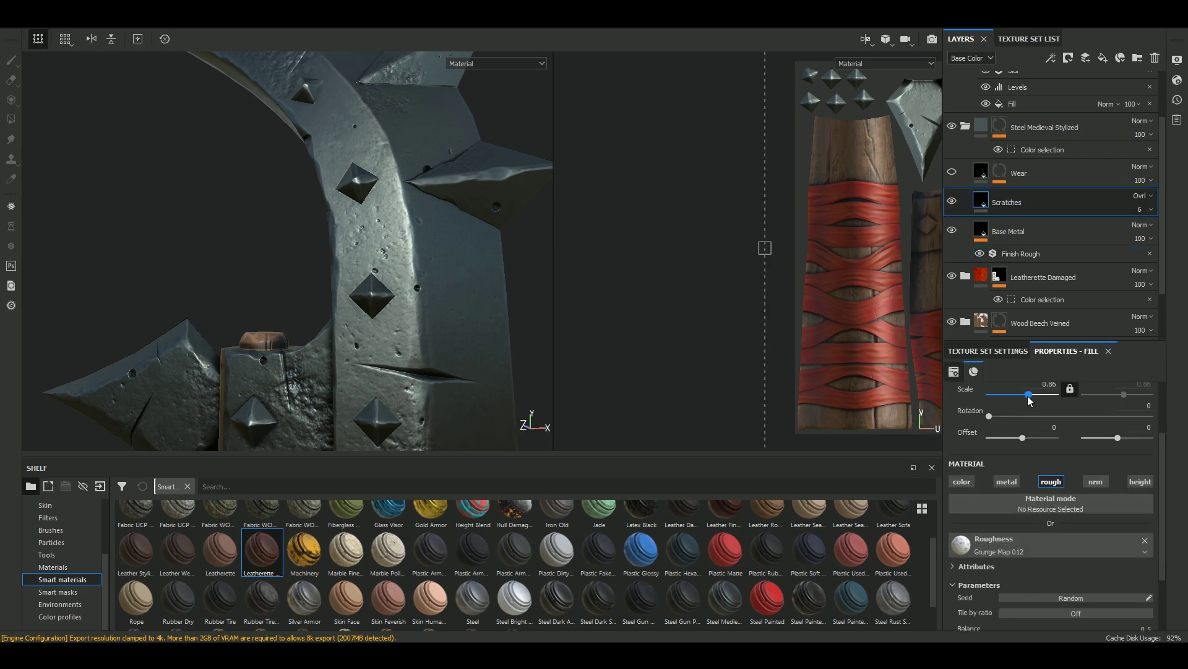
drag(1027, 399, 1029, 400)
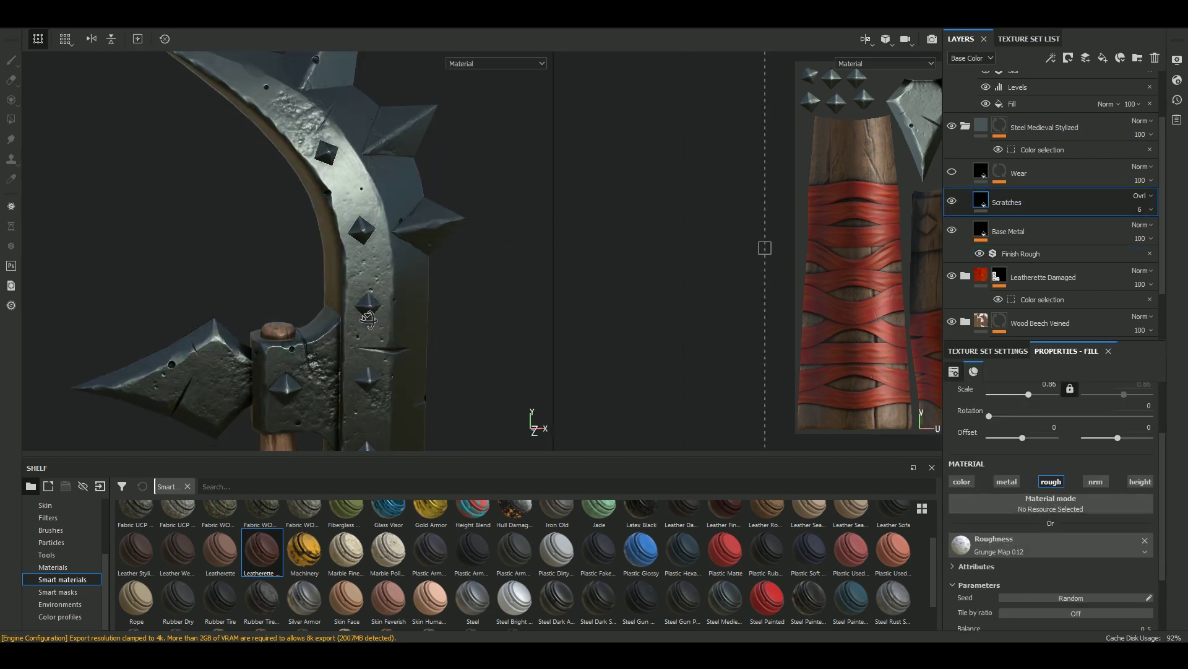
alt+drag(532, 321, 613, 337)
Enable Wear, raising edge wear level to 0.67 and lowering grunge amount to 0.13.
click(952, 172)
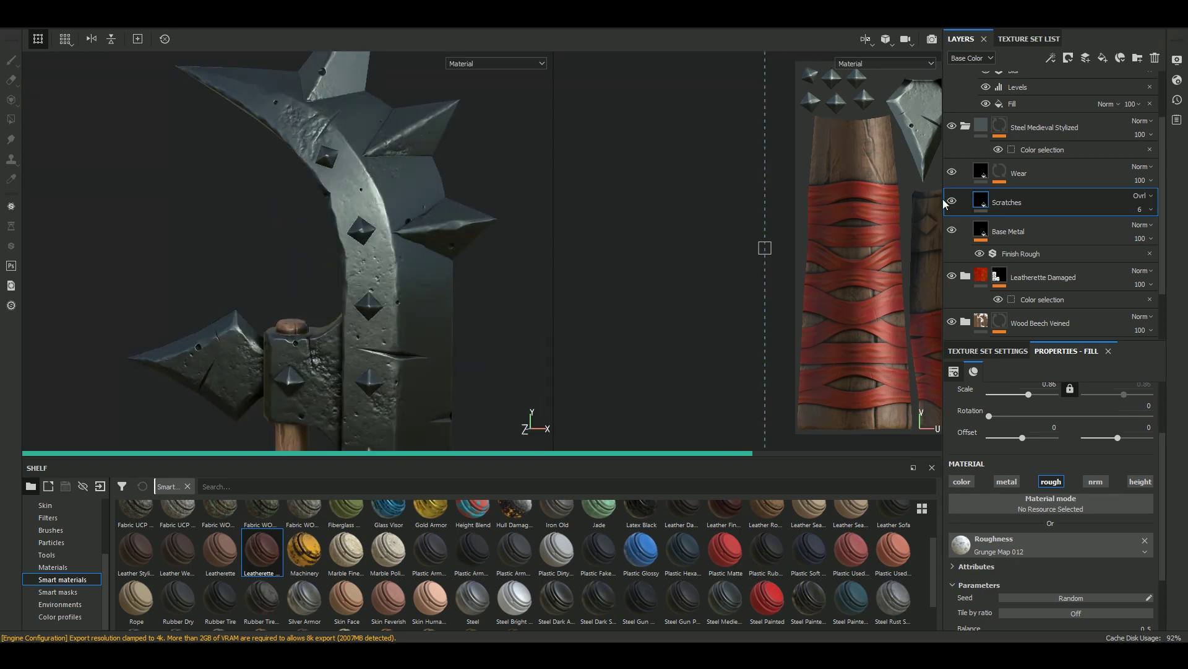
click(981, 173)
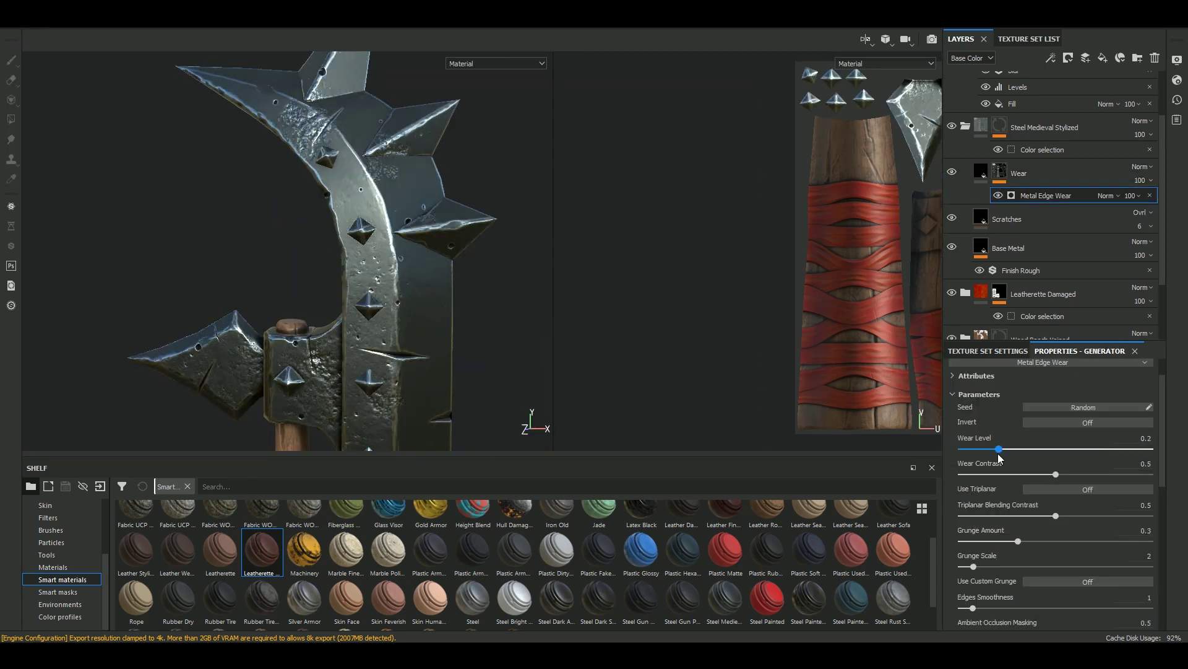
mouse_move(962, 450)
mouse_down()
mouse_move(1141, 451)
mouse_move(1029, 451)
mouse_up()
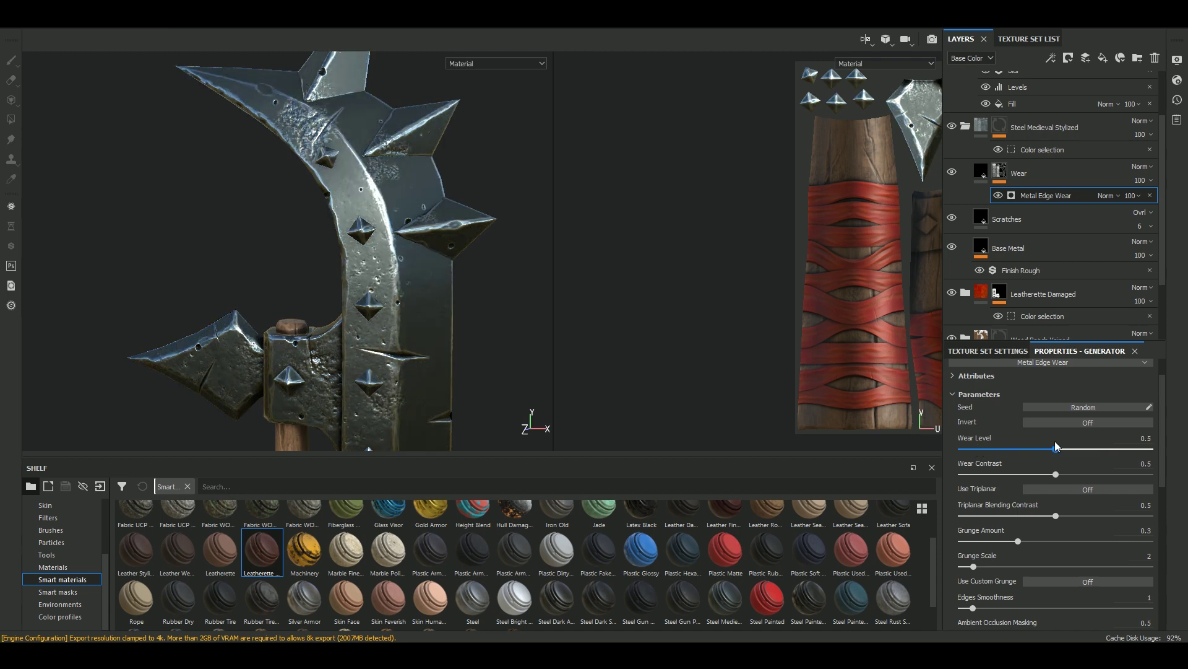
drag(1020, 543, 986, 543)
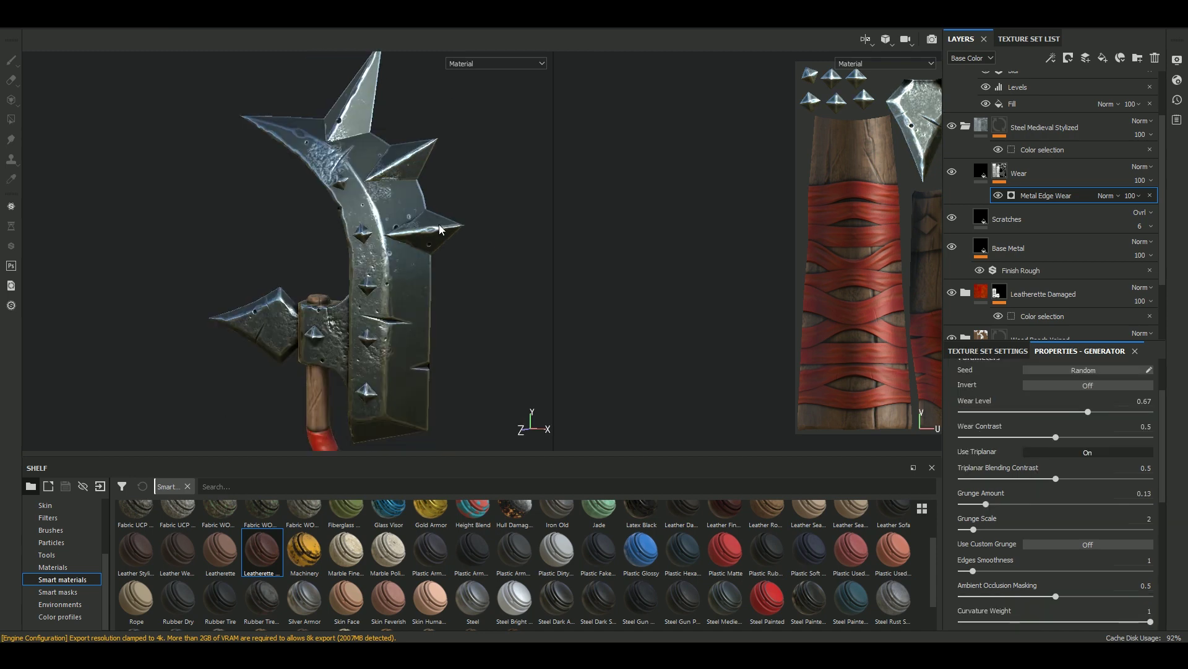
alt+drag(396, 247, 351, 205)
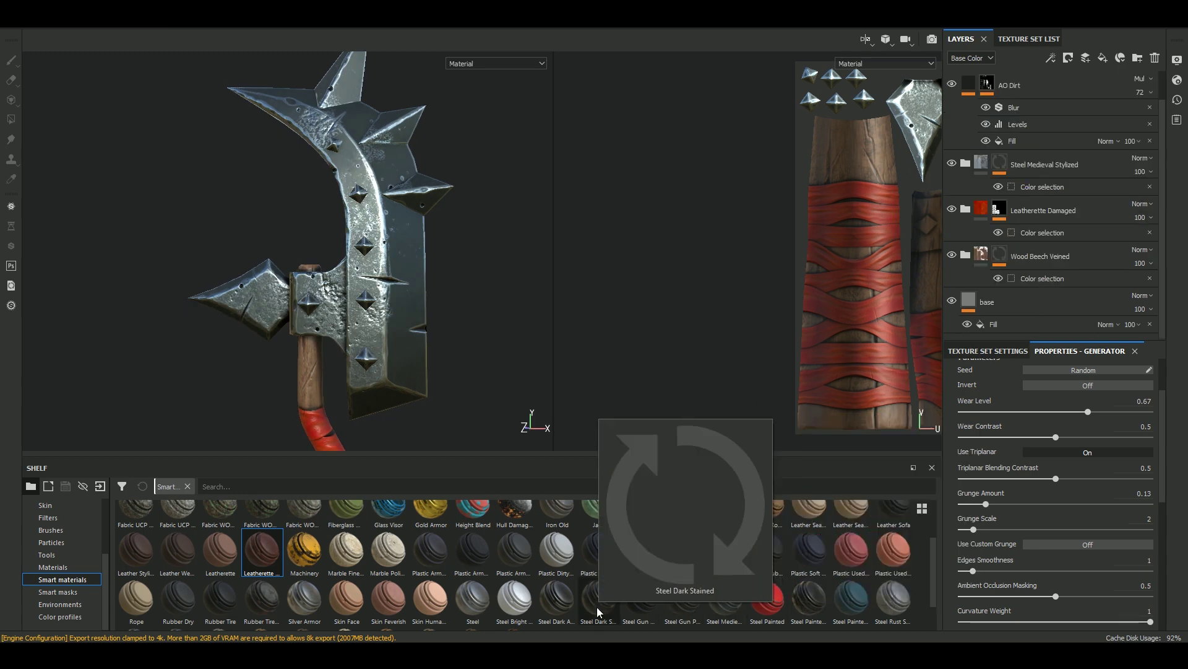
Add the Steel smart material as a layer with a paintable black mask.
drag(556, 599, 1021, 130)
click(1015, 163)
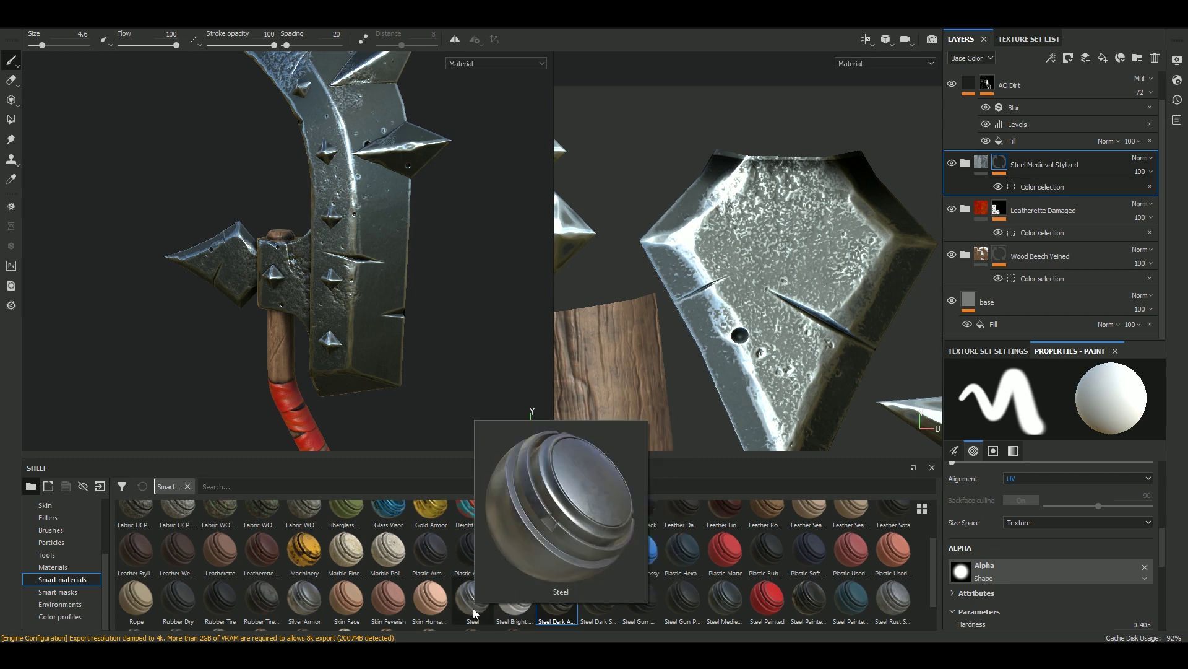
drag(472, 598, 984, 165)
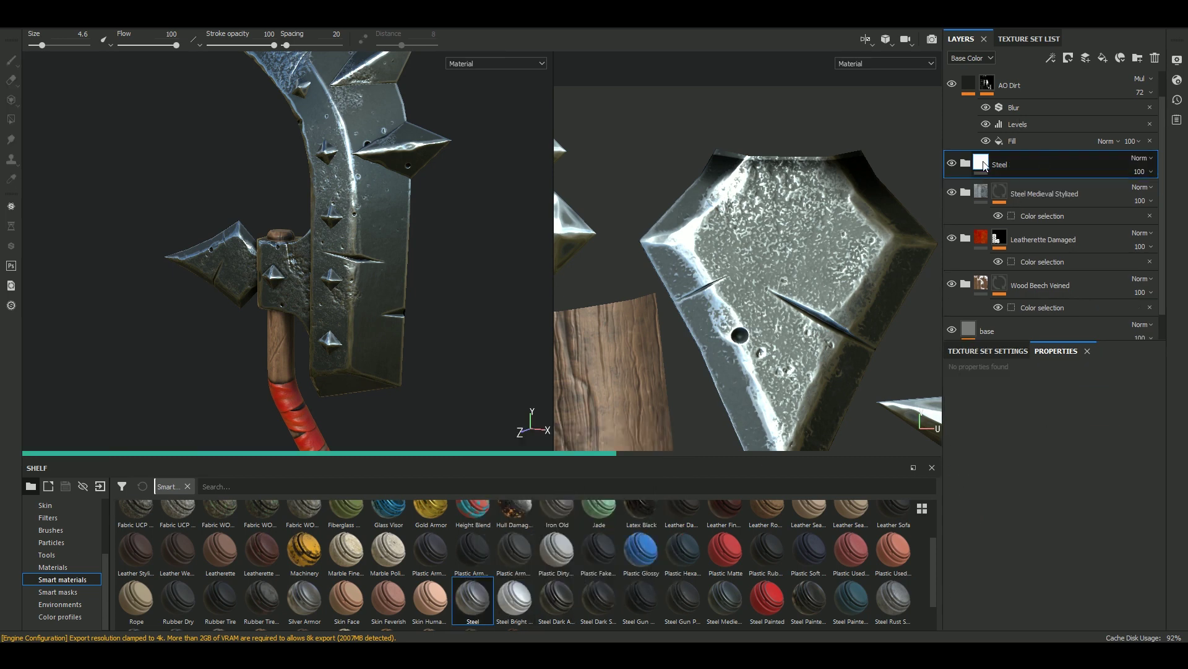
right_click(985, 165)
click(997, 168)
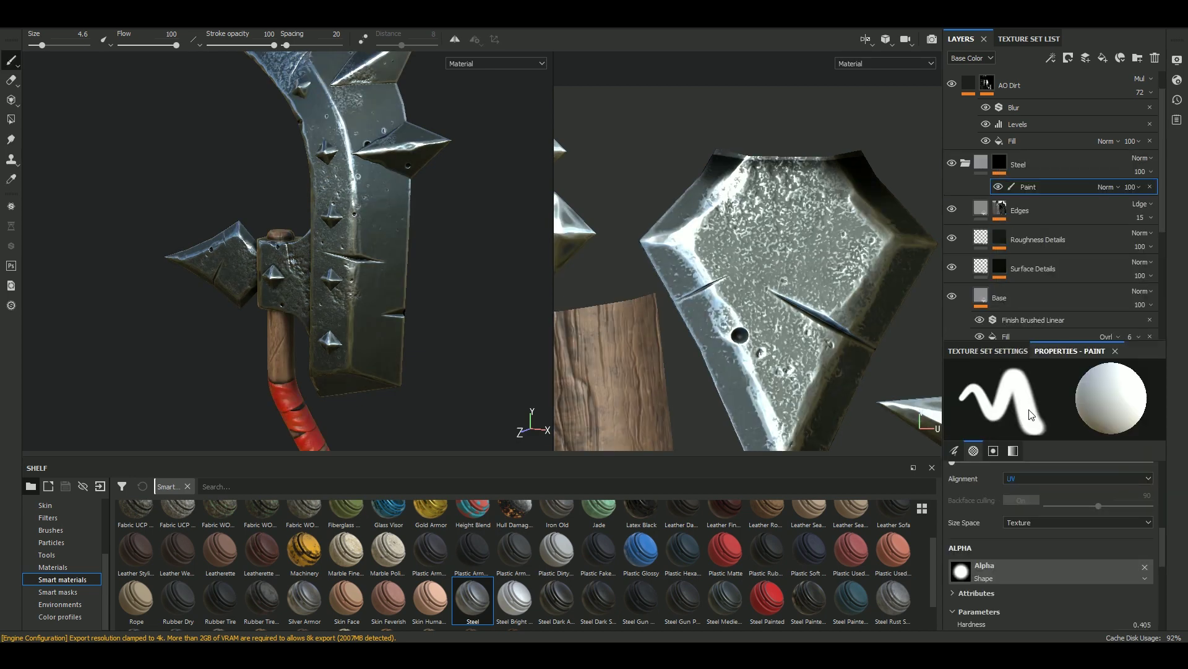
Paint the steel mask onto the blade face, a spike and the blade edge.
mouse_move(712, 324)
alt+mouse_down()
mouse_move(672, 379)
mouse_move(678, 238)
mouse_move(715, 349)
mouse_move(660, 121)
alt+mouse_up()
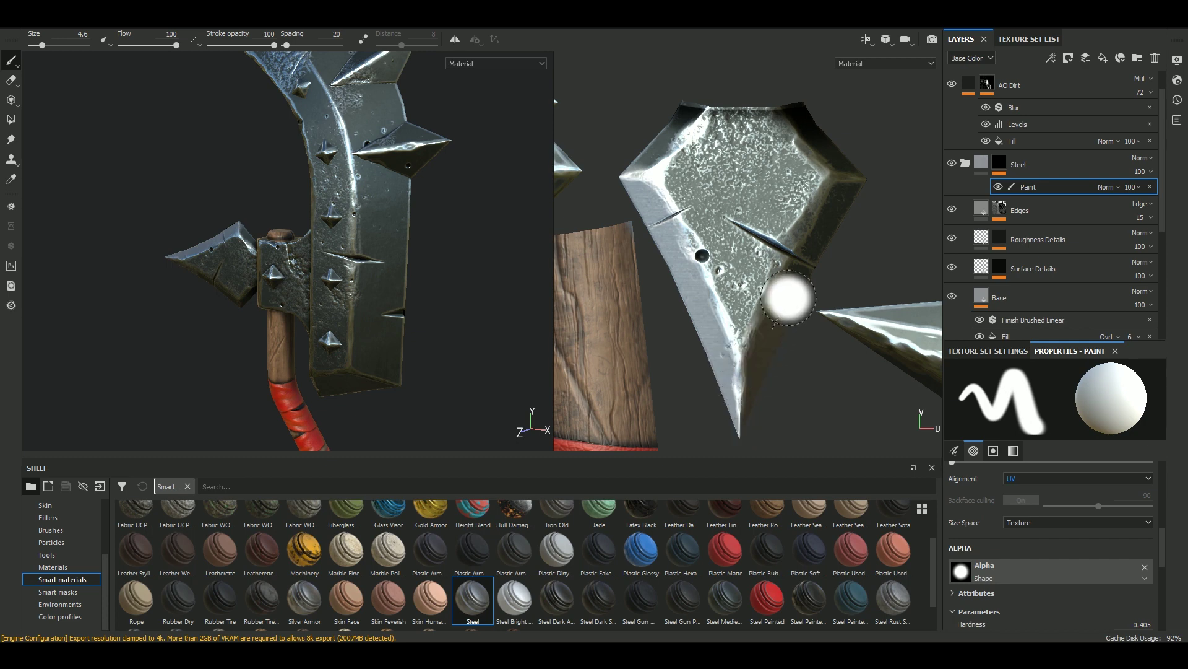
alt+drag(372, 248, 291, 241)
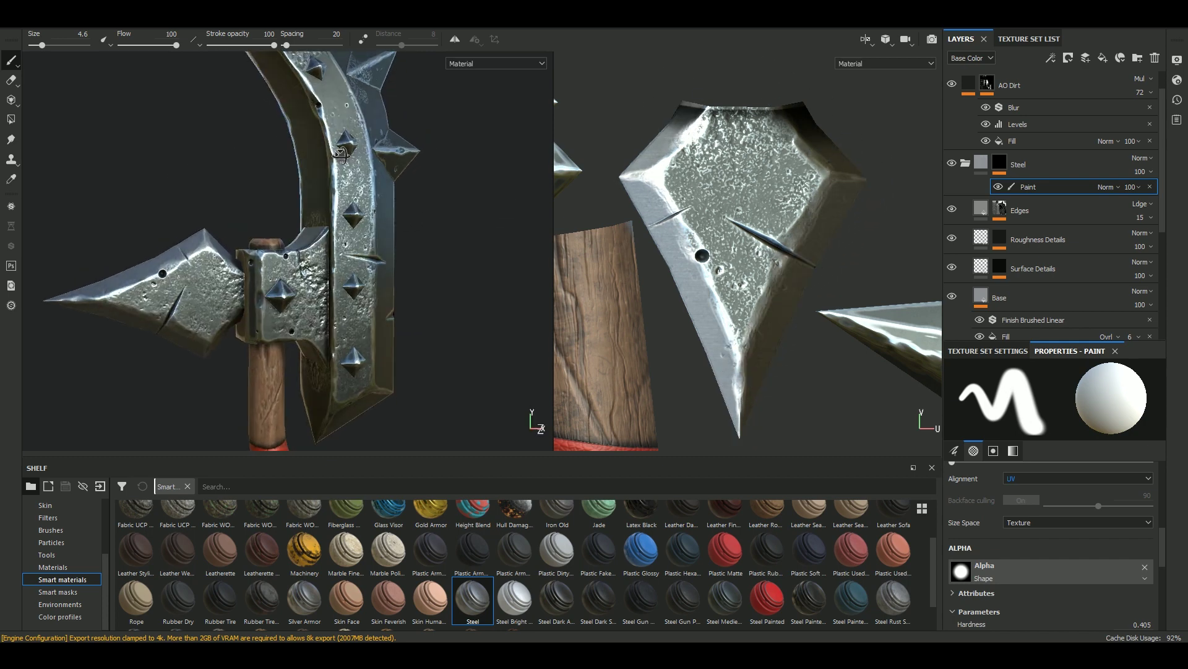
alt+right_drag(808, 252, 742, 276)
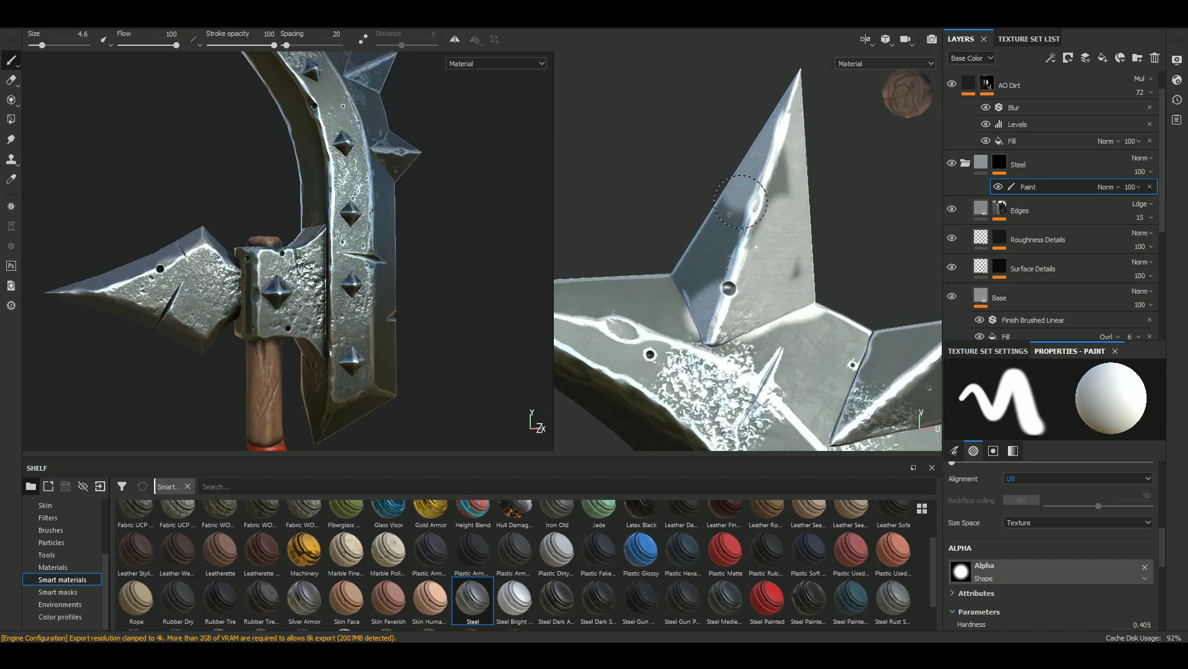
mouse_move(791, 273)
alt+mouse_down()
mouse_move(635, 230)
mouse_move(796, 265)
mouse_move(782, 273)
mouse_move(711, 233)
mouse_move(833, 288)
mouse_move(774, 260)
mouse_move(774, 322)
mouse_move(671, 222)
mouse_move(790, 345)
alt+mouse_up()
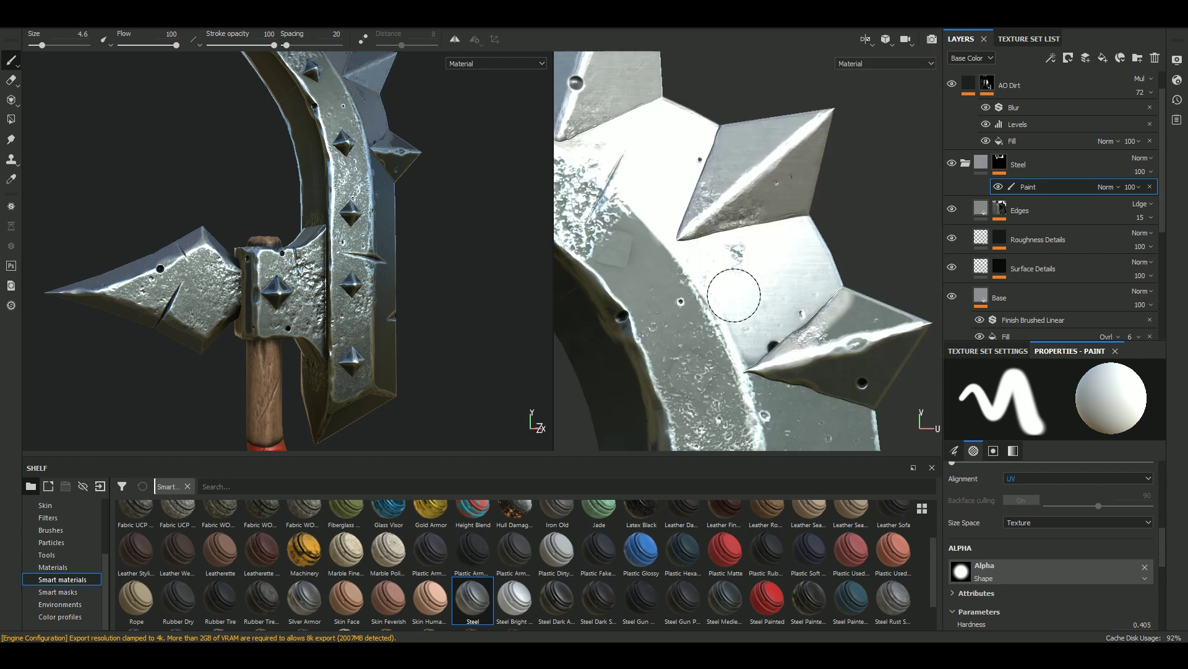
mouse_move(734, 295)
alt+mouse_down()
mouse_move(774, 297)
mouse_move(812, 345)
mouse_move(713, 177)
alt+mouse_up()
click(713, 177)
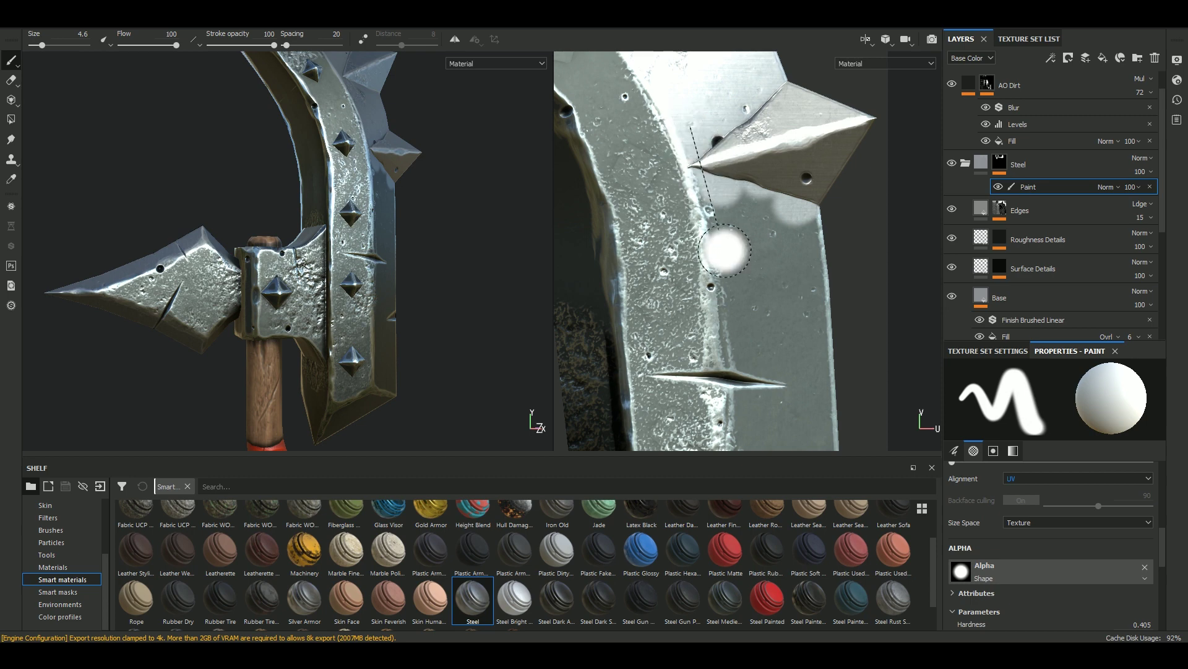
mouse_move(725, 249)
mouse_down()
mouse_move(777, 363)
mouse_move(784, 318)
mouse_move(729, 252)
mouse_move(767, 329)
mouse_move(716, 111)
mouse_up()
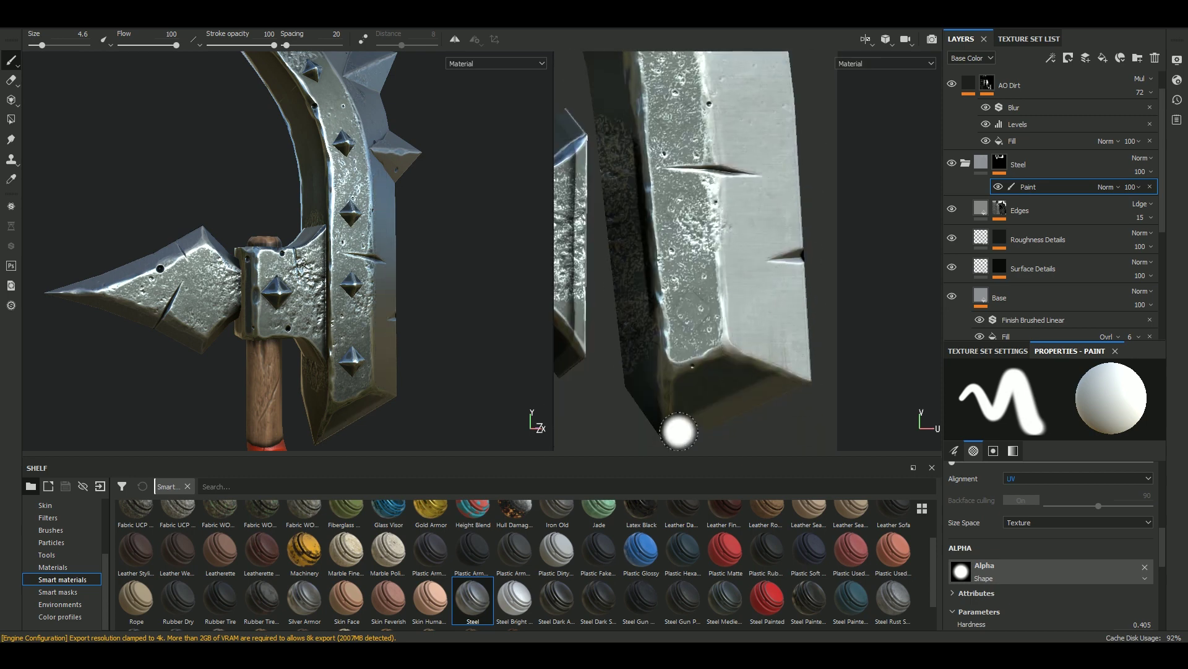
scroll(348, 234, down, 5)
mouse_move(349, 234)
alt+mouse_down()
mouse_move(324, 273)
mouse_move(308, 257)
alt+mouse_up()
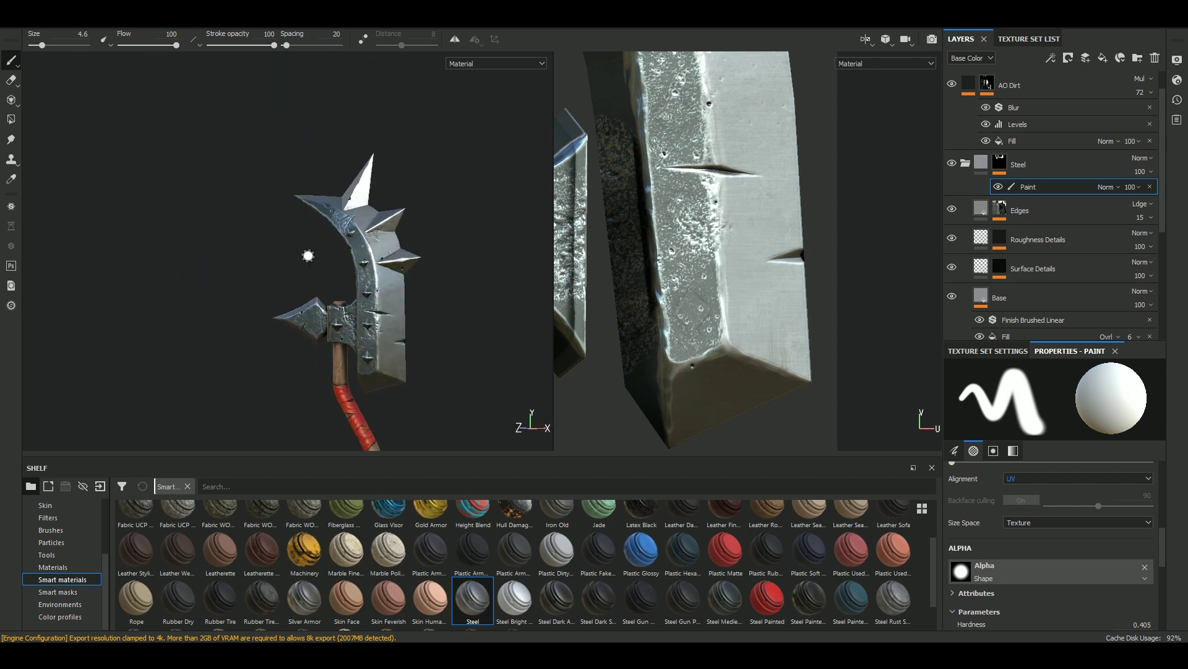
scroll(310, 256, up, 5)
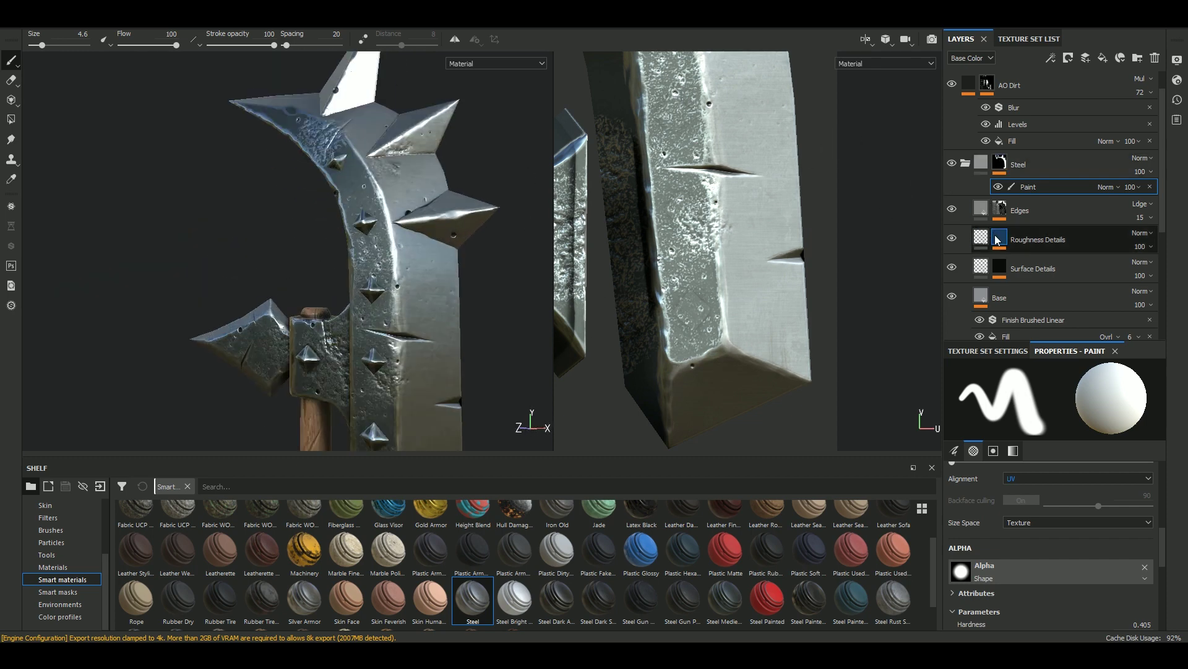
Select the Steel folder's Base fill and nudge its roughness up to 0.0581.
scroll(1053, 291, down, 1)
click(1015, 299)
scroll(1114, 590, down, 1)
scroll(1114, 590, down, 1)
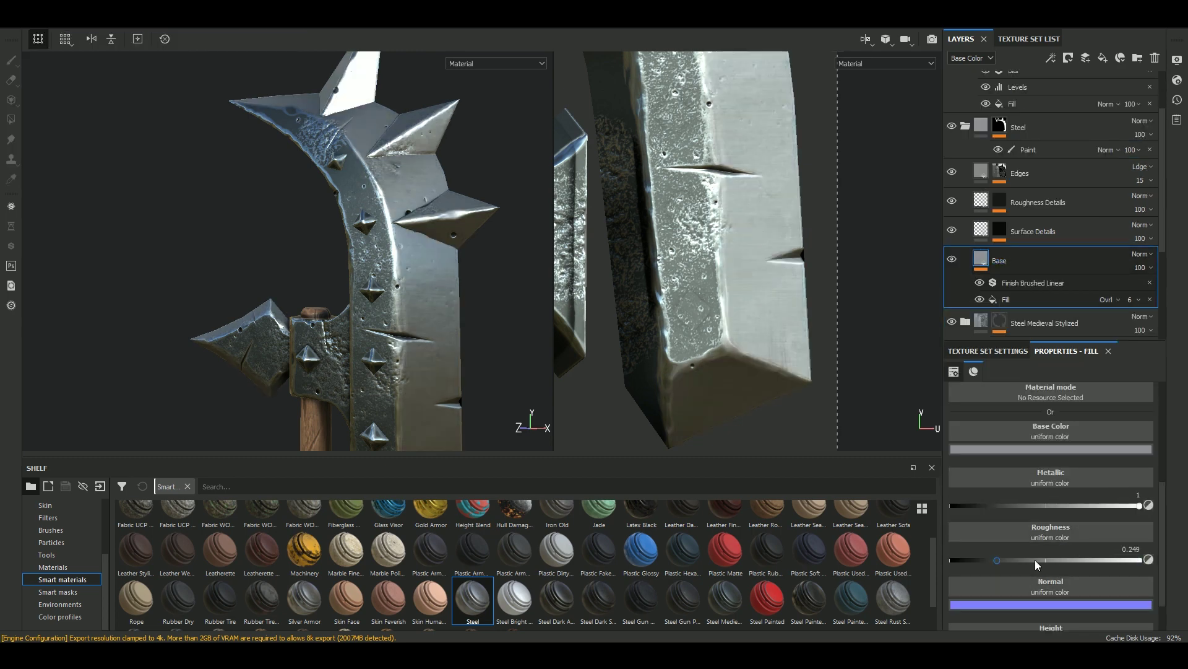
drag(997, 560, 961, 562)
mouse_move(371, 334)
alt+mouse_down()
mouse_move(503, 340)
mouse_move(408, 297)
alt+mouse_up()
scroll(401, 268, up, 5)
alt+middle_drag(384, 278, 401, 269)
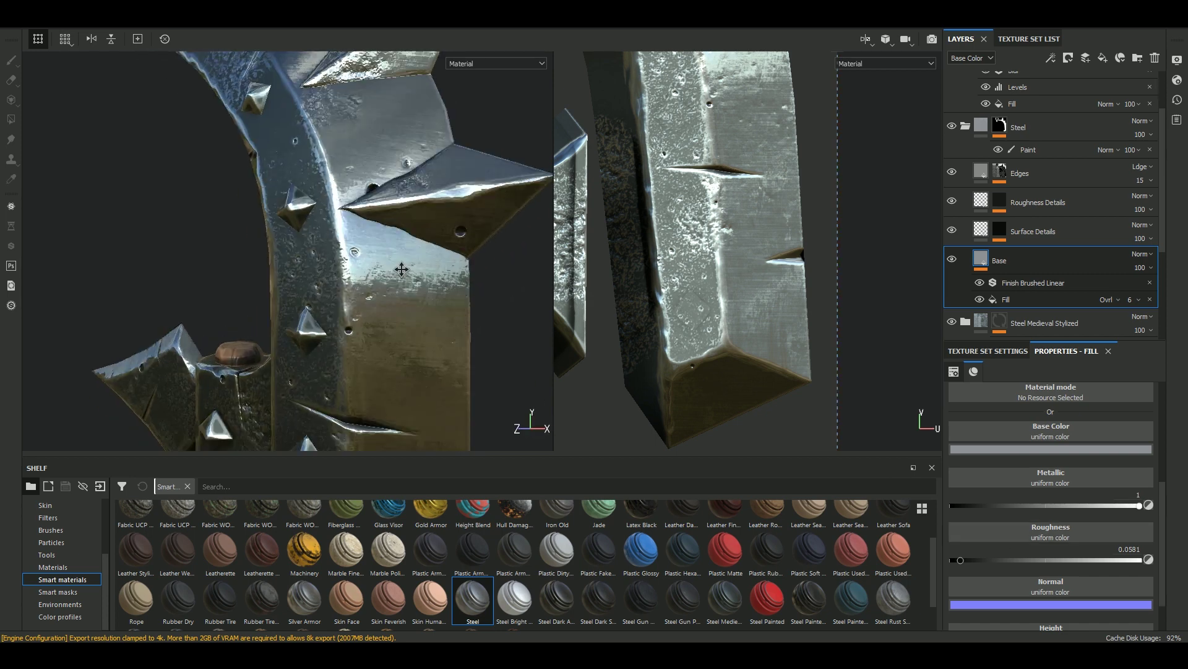
Review the axe head in the roughness and other display channels.
click(1021, 299)
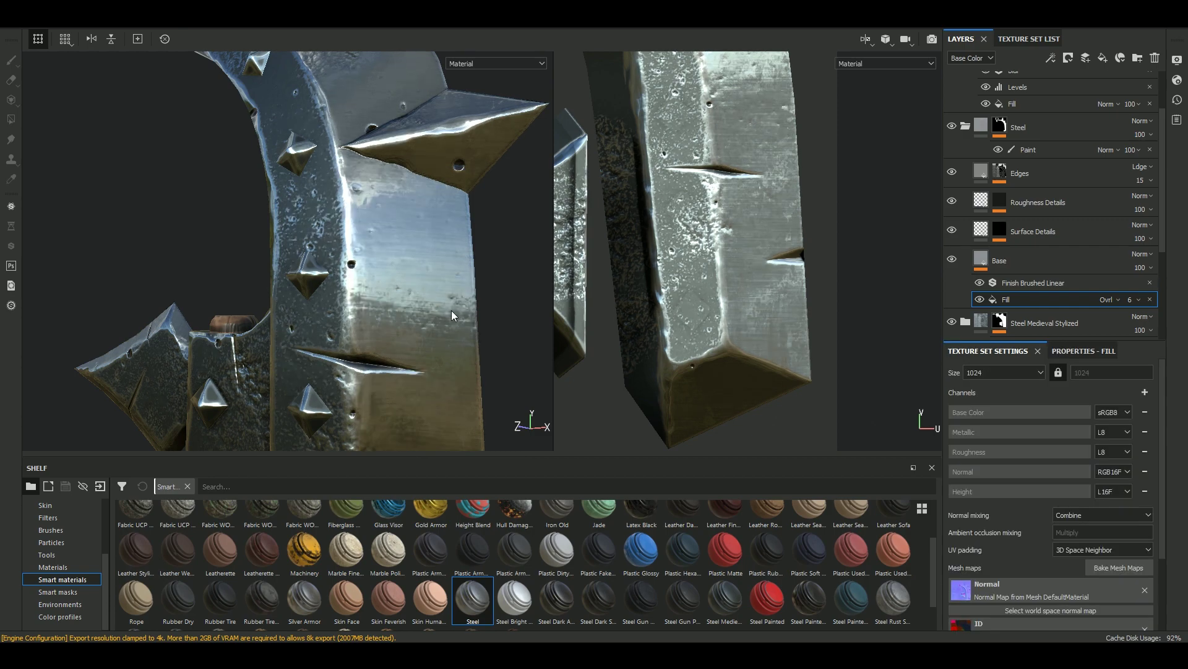
mouse_move(452, 310)
alt+mouse_down()
mouse_move(399, 281)
mouse_move(468, 287)
alt+mouse_up()
scroll(439, 298, down, 5)
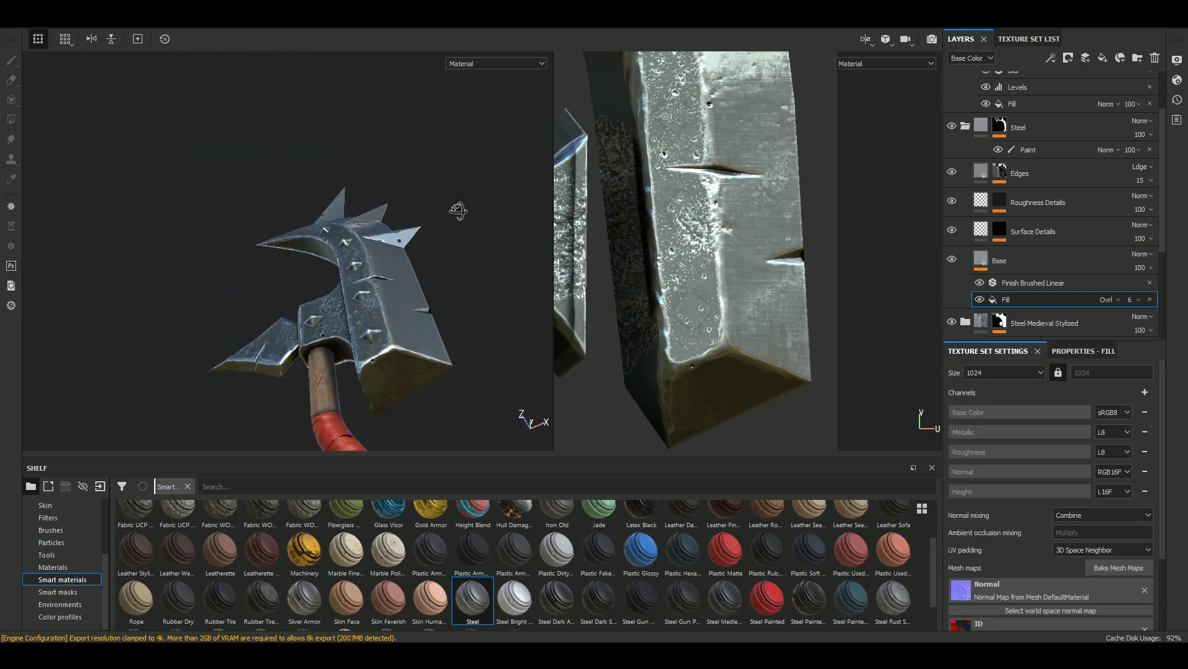
scroll(469, 287, up, 5)
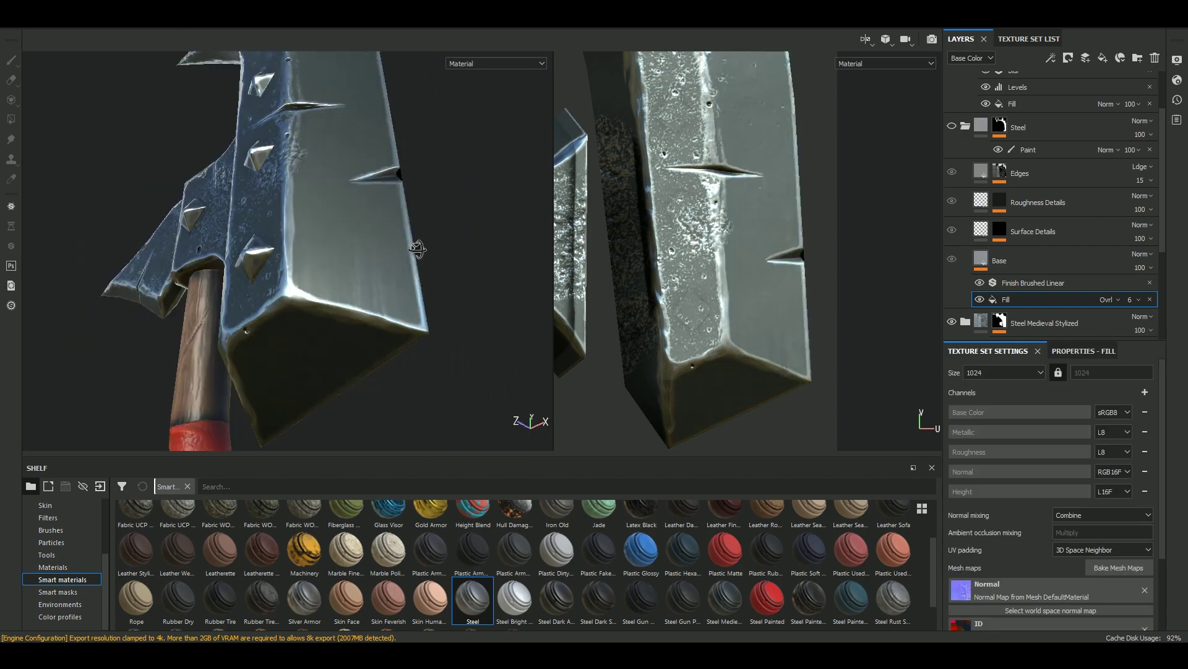
shift+right_drag(468, 286, 436, 267)
scroll(406, 252, down, 3)
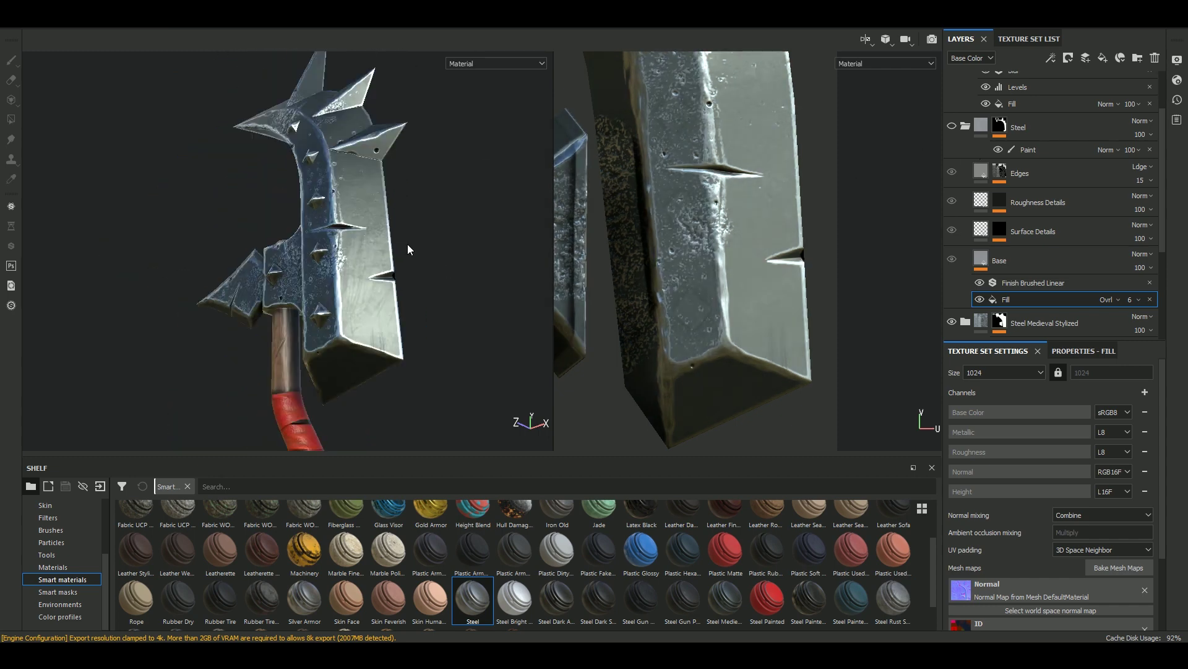
alt+drag(406, 252, 432, 265)
scroll(730, 310, up, 3)
key(c)
key(c)
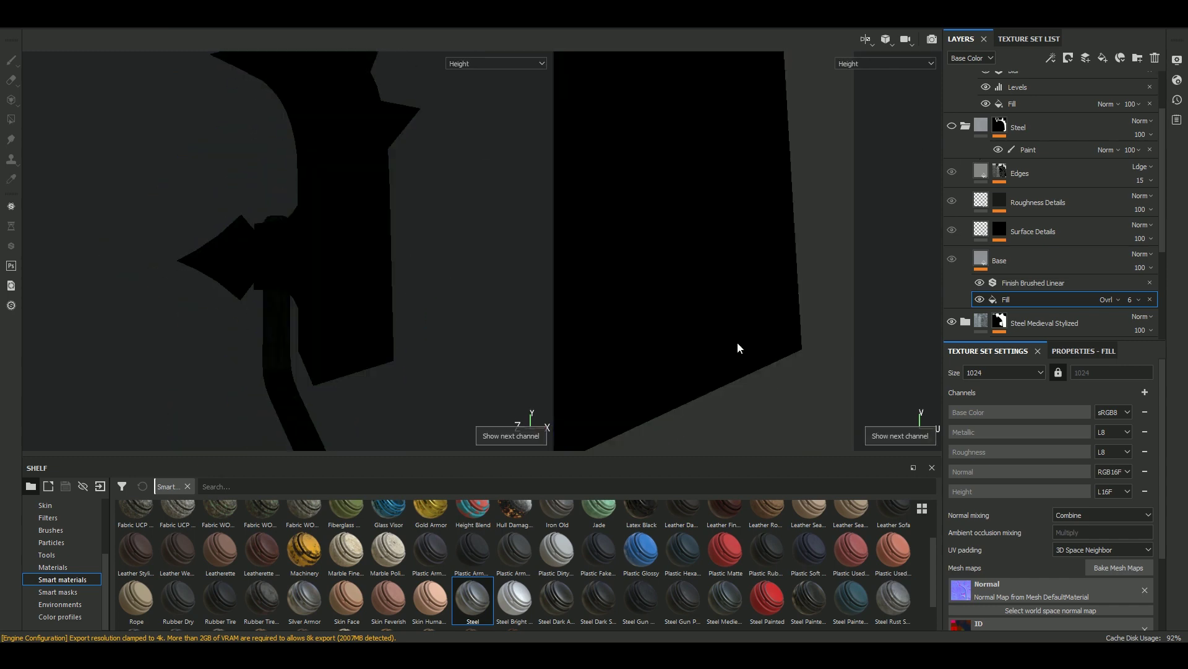
key(c)
key(m)
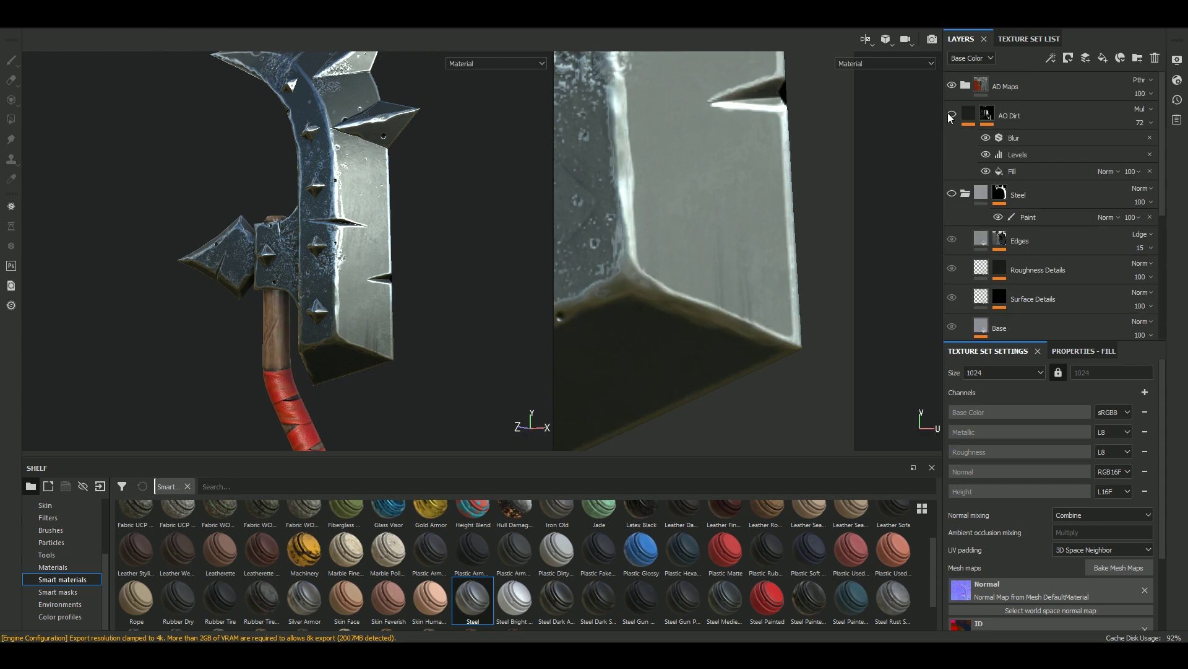
Hide a steel layer to compare, then raise the Base roughness to 0.2065.
click(952, 241)
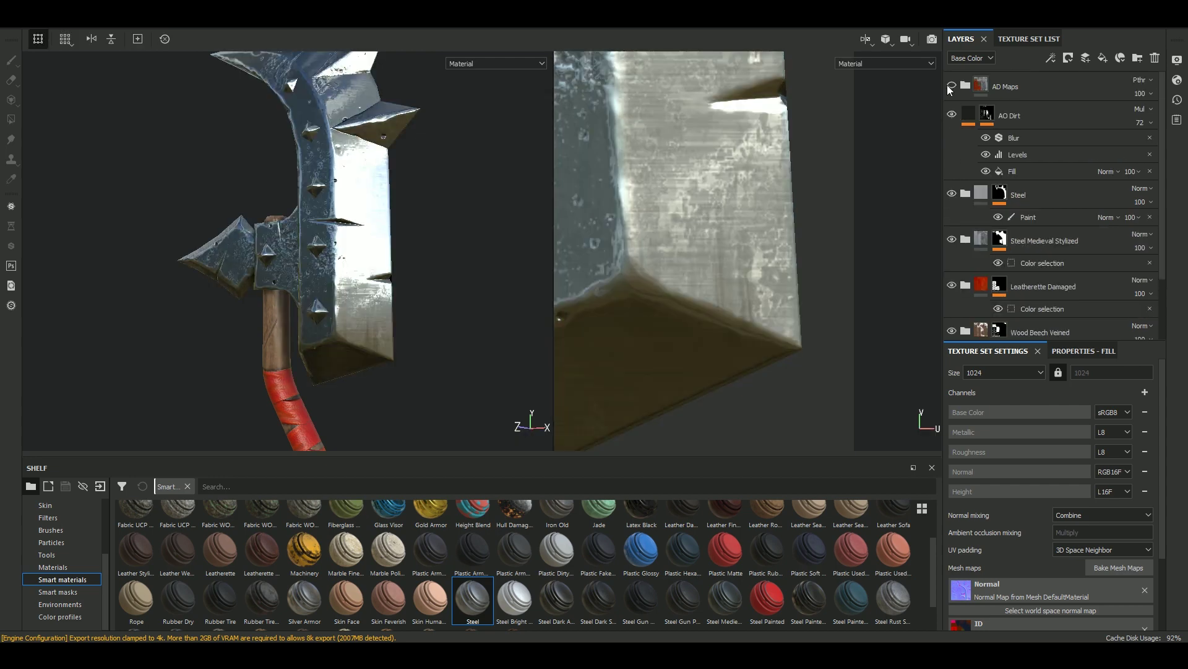
mouse_move(433, 223)
alt+mouse_down()
mouse_move(465, 227)
mouse_move(496, 174)
alt+mouse_up()
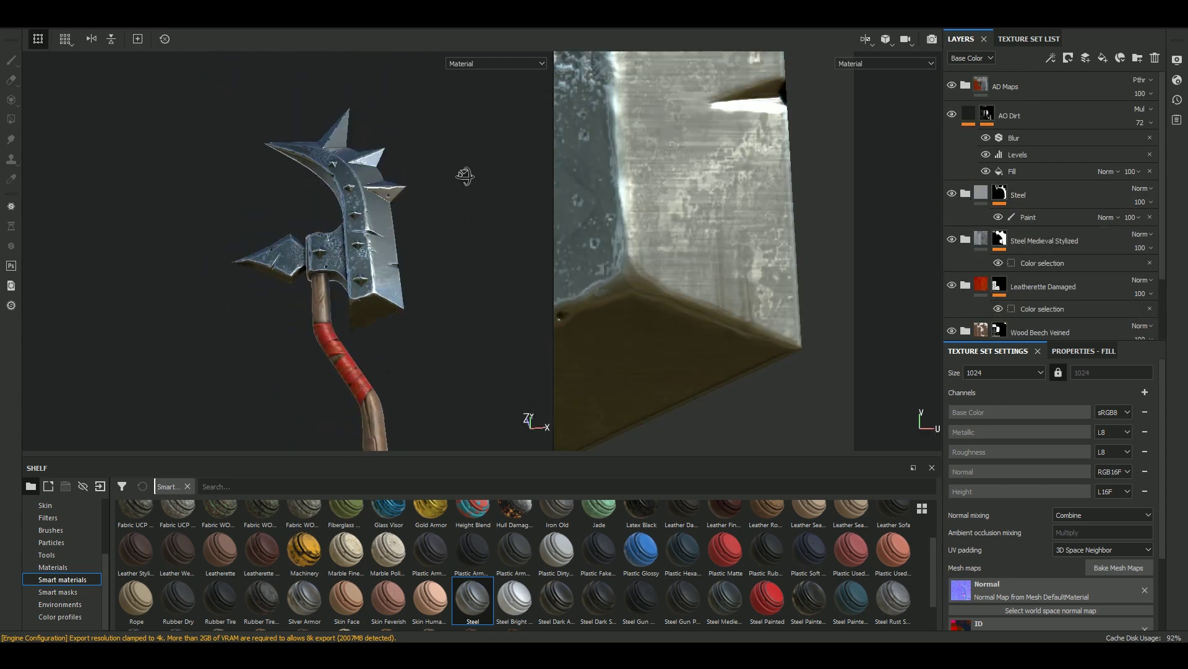
click(966, 194)
scroll(1009, 319, down, 1)
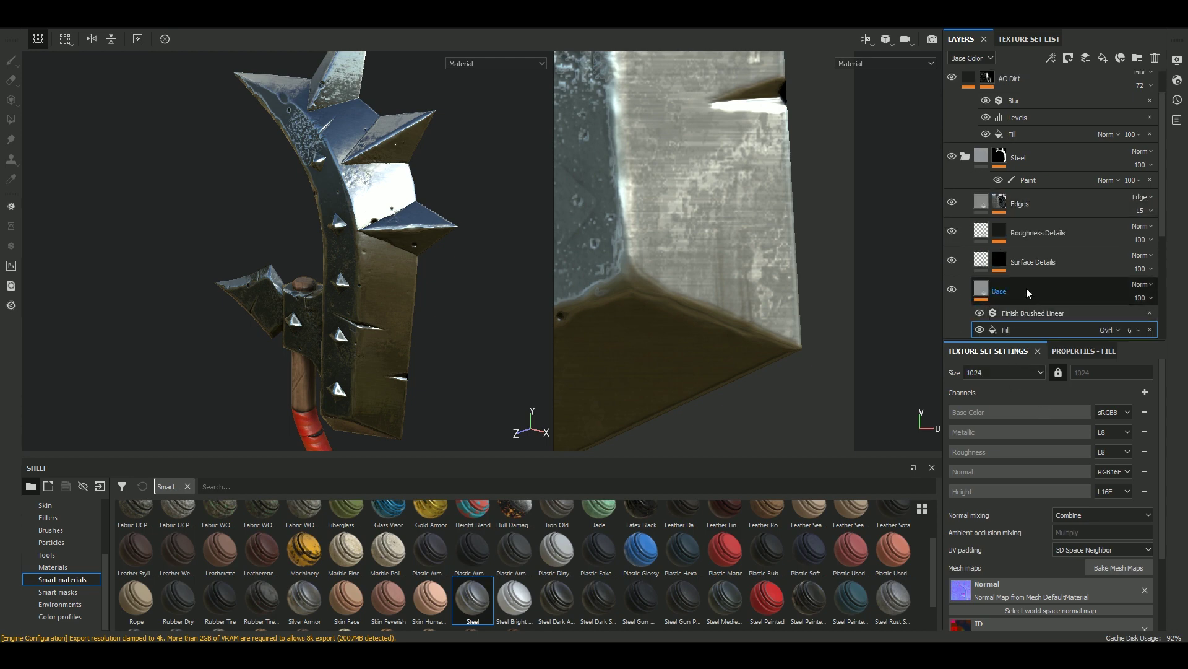
click(1083, 350)
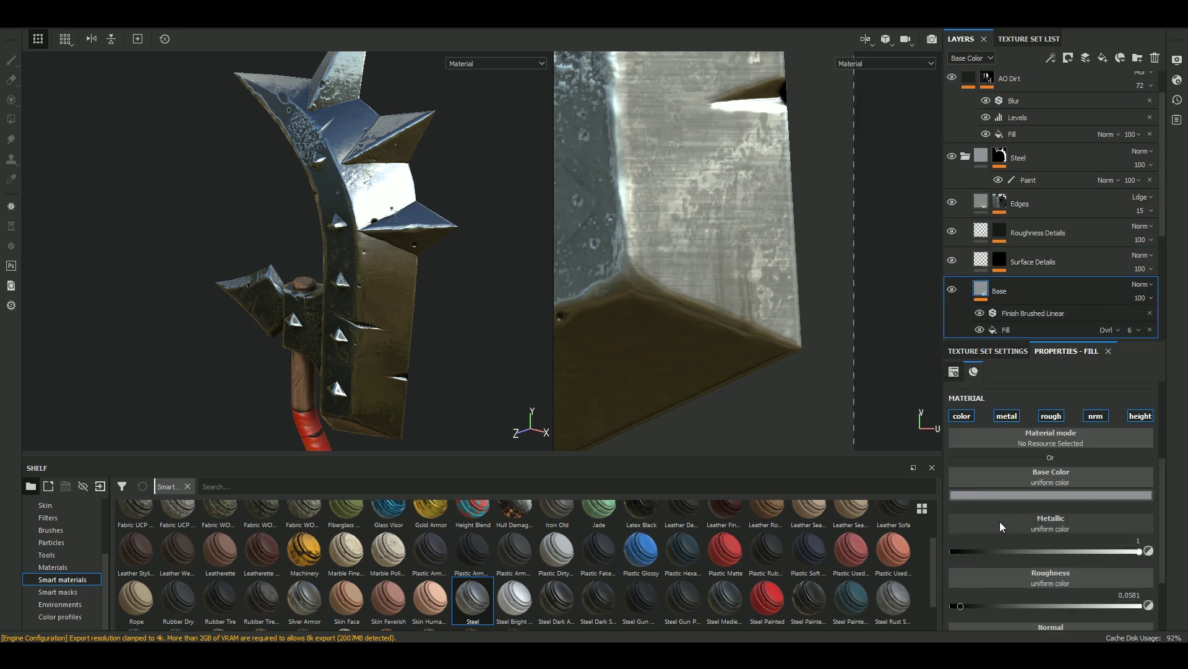
scroll(1000, 521, down, 2)
mouse_move(1061, 568)
mouse_down()
mouse_move(952, 567)
mouse_move(988, 568)
mouse_up()
alt+drag(384, 259, 459, 259)
Check the Metallic channel and full material, then collapse the Steel folder.
key(c)
key(c)
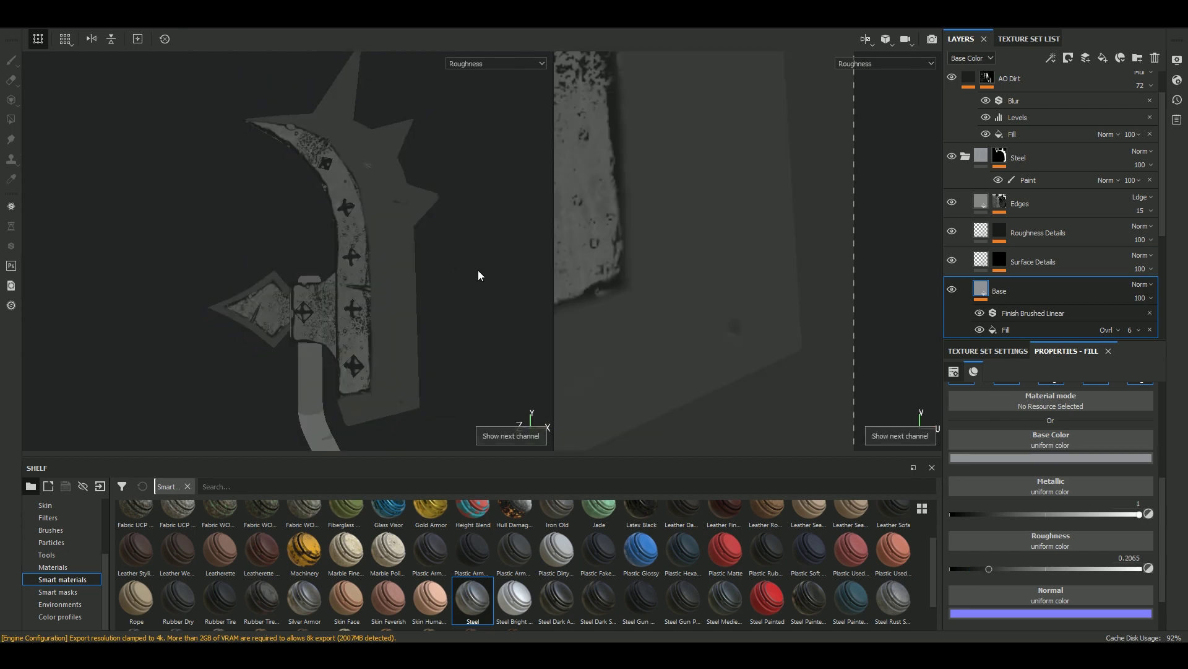
key(c)
key(c)
key(c)
key(c)
key(m)
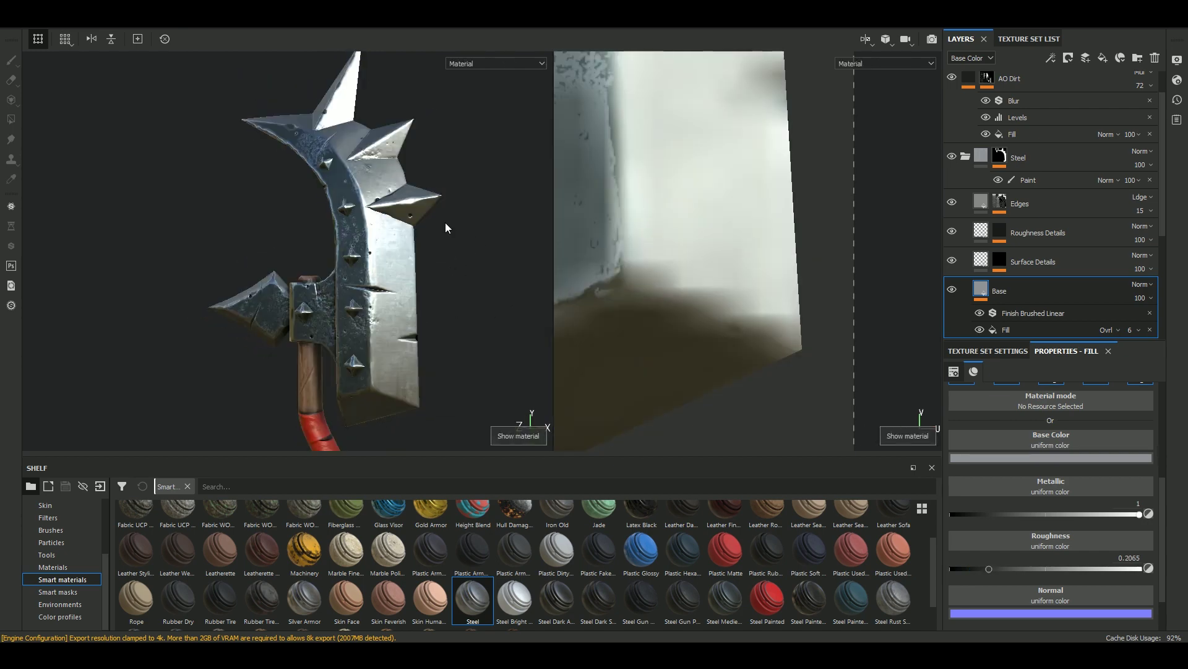
alt+drag(444, 222, 386, 189)
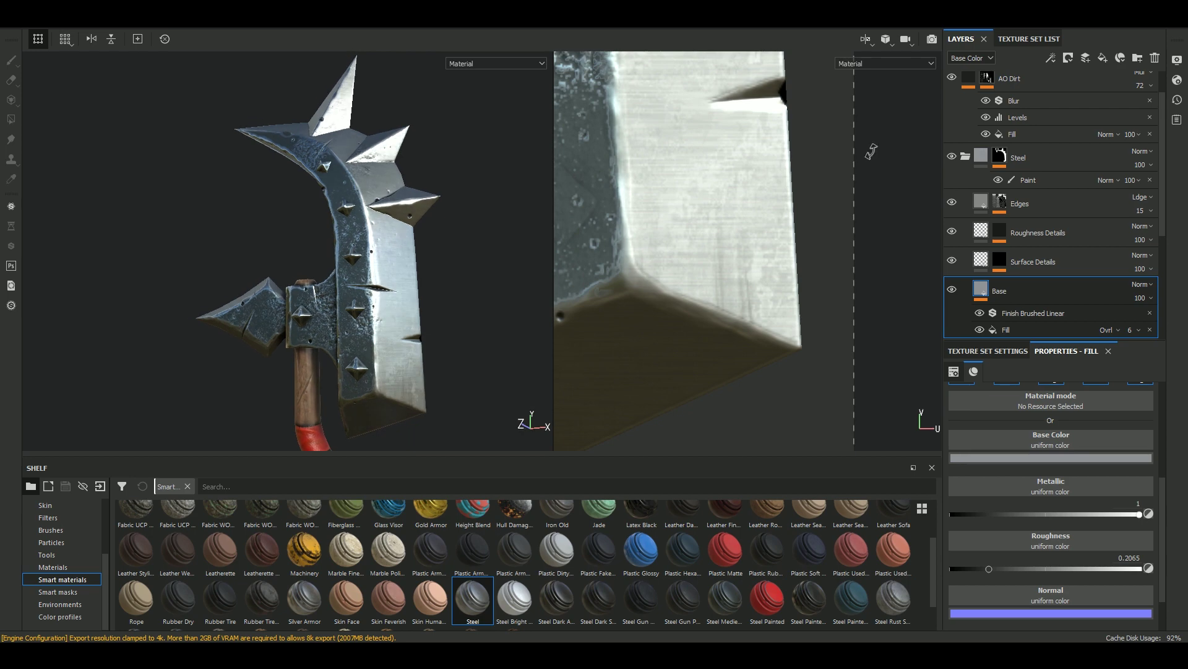
click(966, 157)
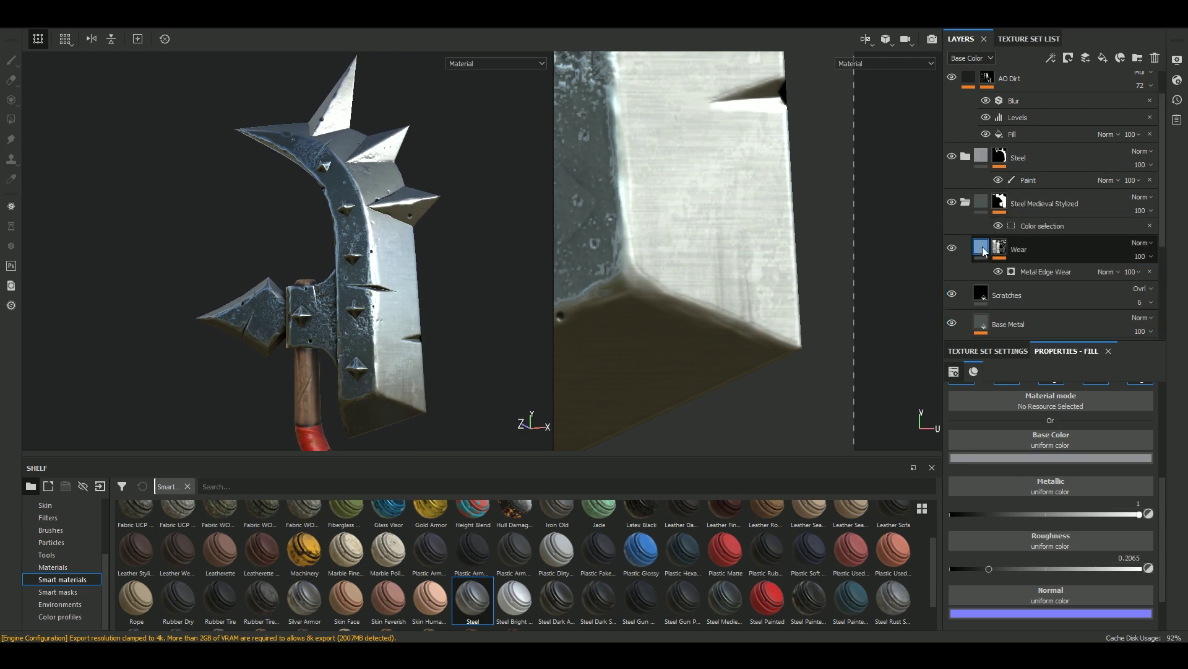
Inspect the Metallic channel and adjust a setting on the AO Dirt fill effect.
click(985, 249)
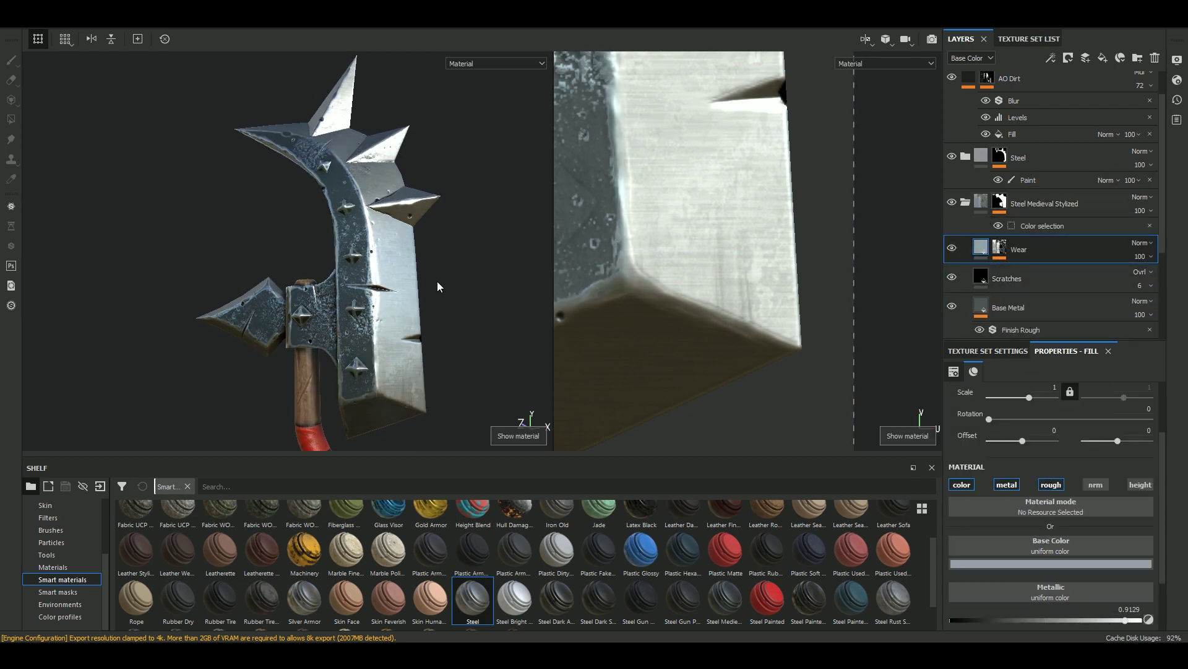
key(c)
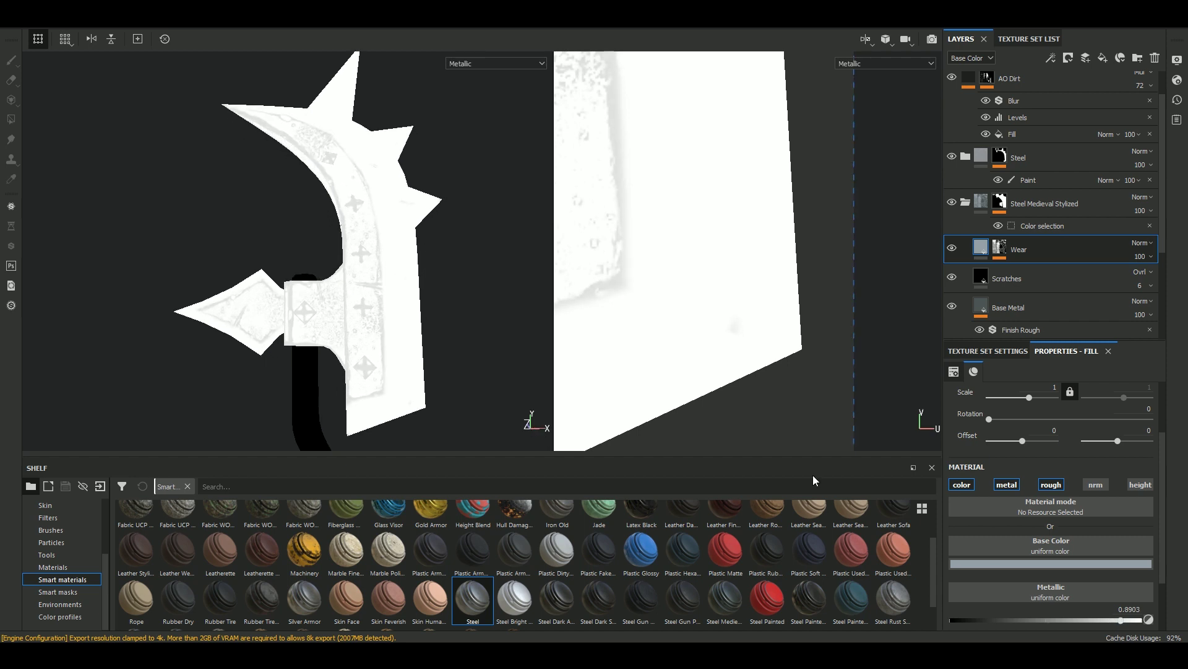
scroll(994, 254, up, 1)
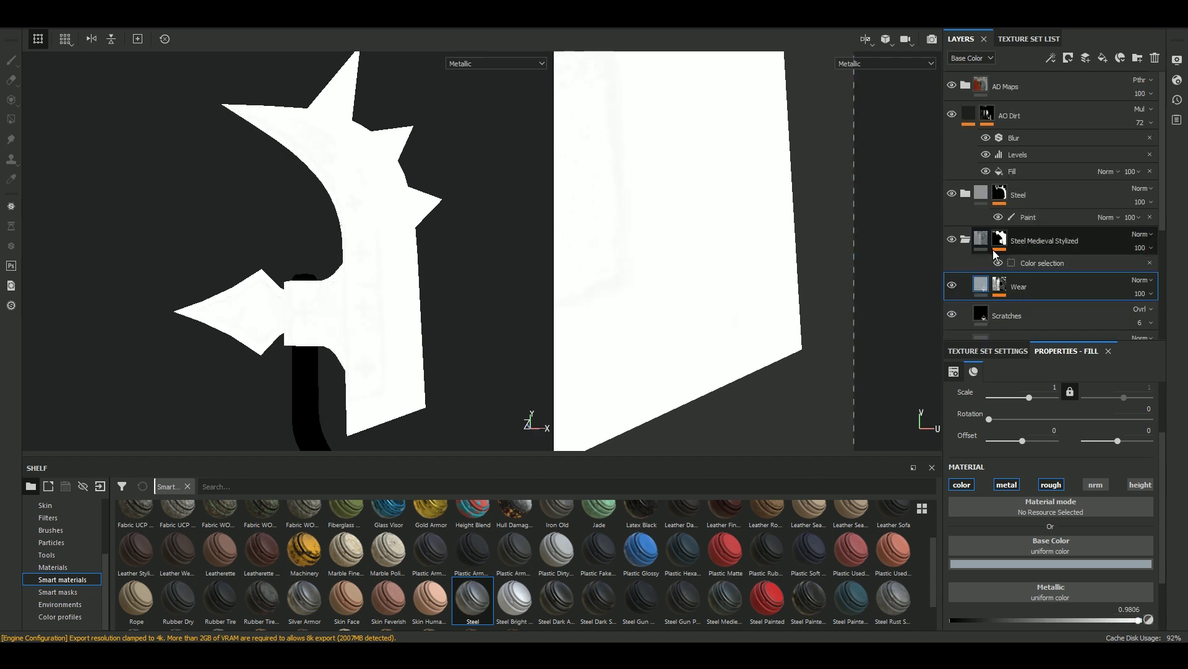
click(964, 120)
click(994, 137)
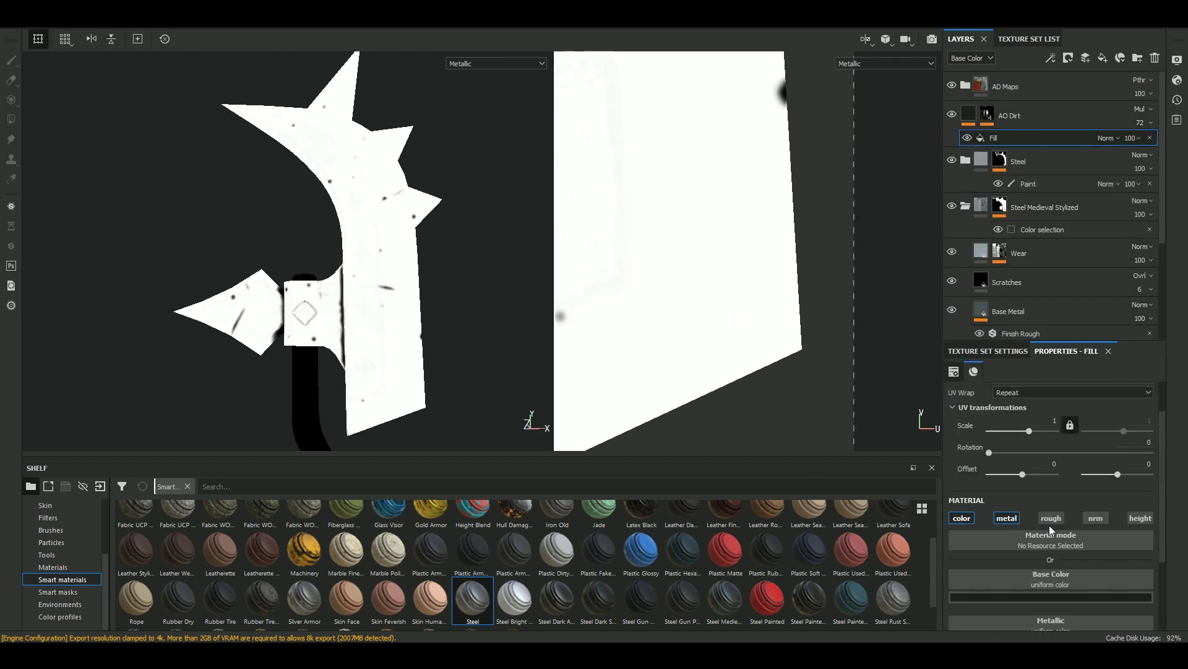
alt+drag(475, 306, 421, 291)
scroll(996, 544, down, 2)
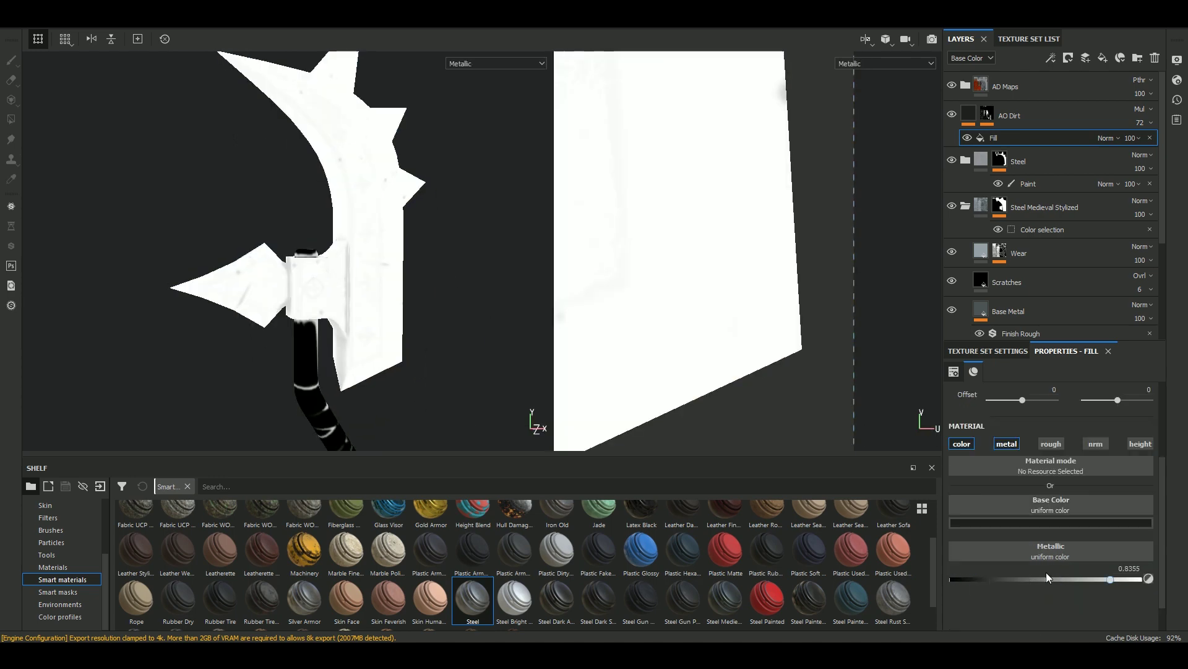
scroll(1056, 468, down, 1)
drag(998, 599, 1057, 591)
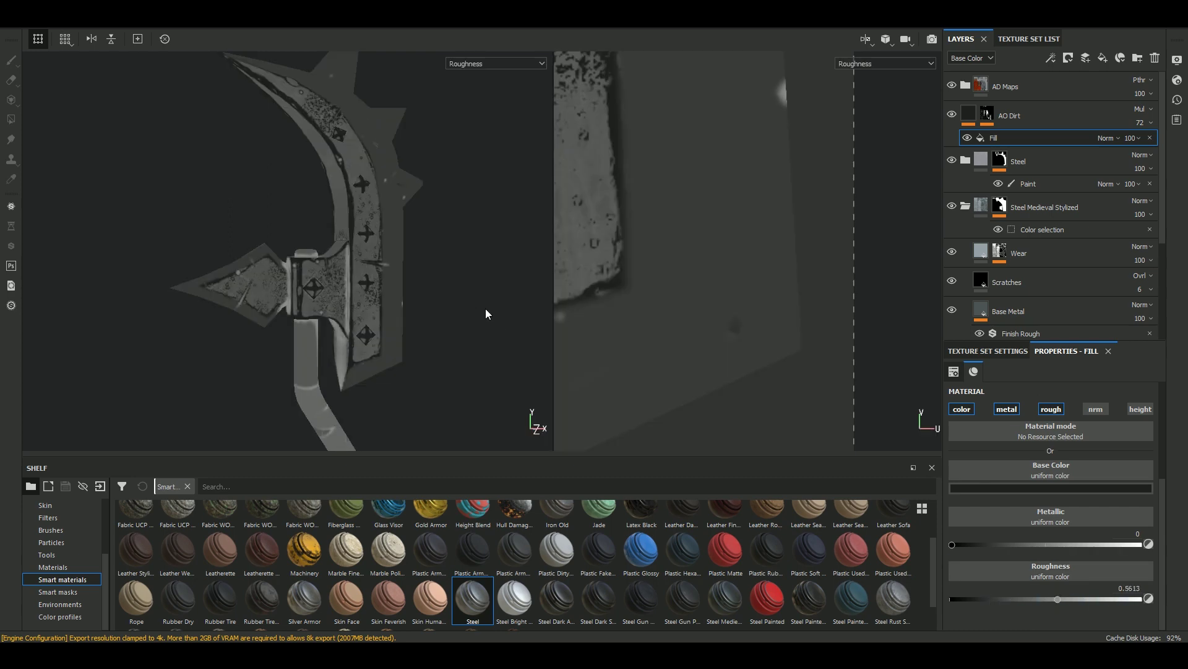
key(m)
In Base Color view, darken the handle's leather wrap to a deep red.
alt+drag(495, 299, 398, 262)
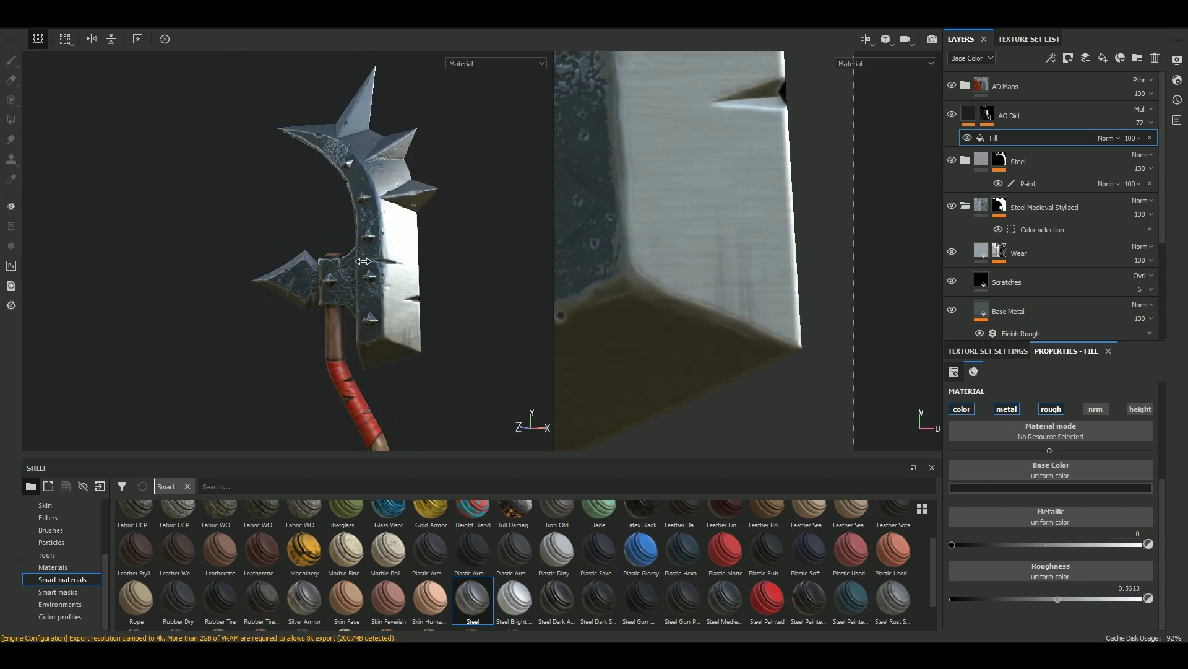
scroll(389, 268, up, 5)
alt+drag(389, 267, 433, 260)
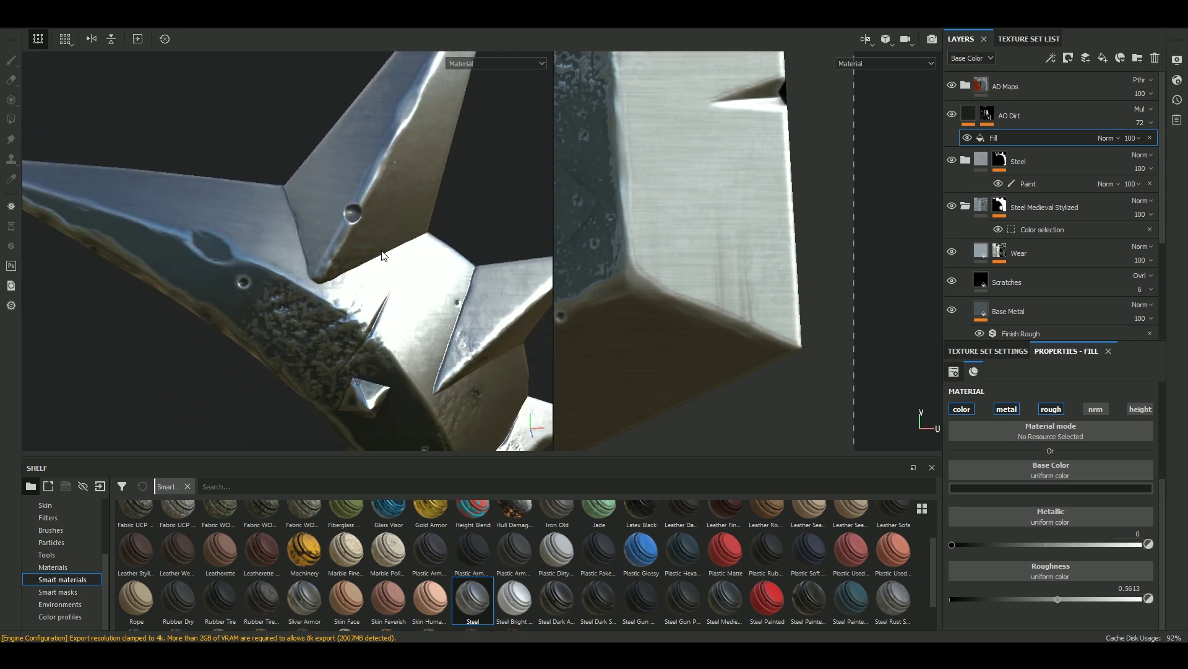
key(c)
key(c)
key(c)
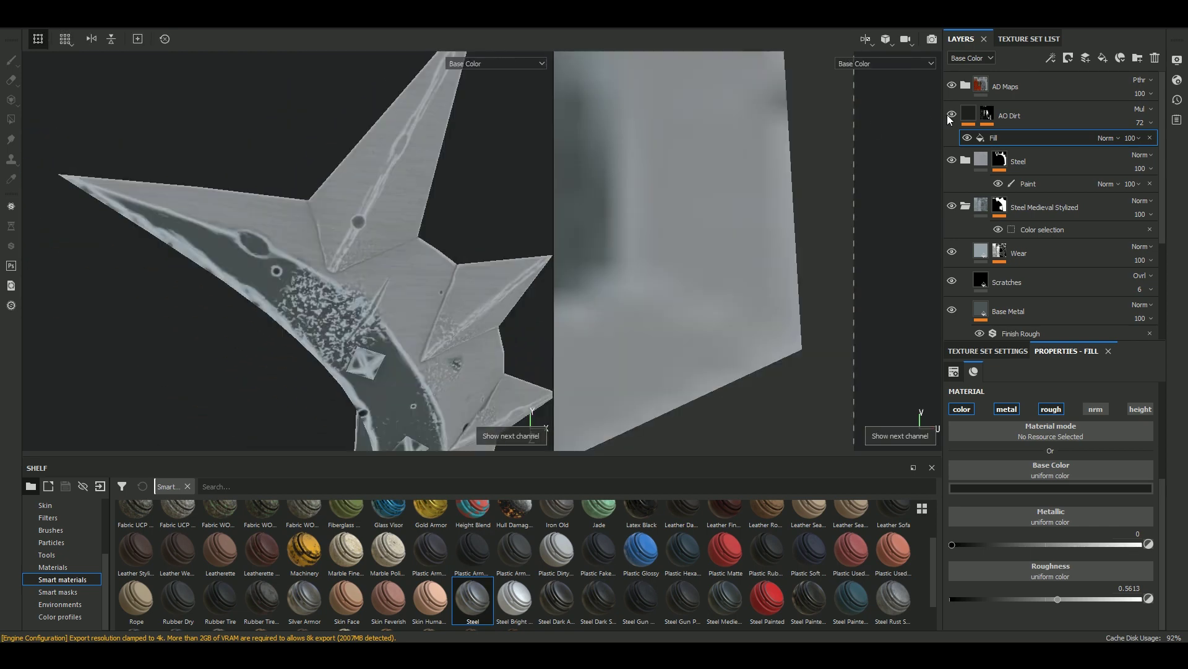
scroll(424, 119, down, 5)
alt+drag(424, 120, 423, 243)
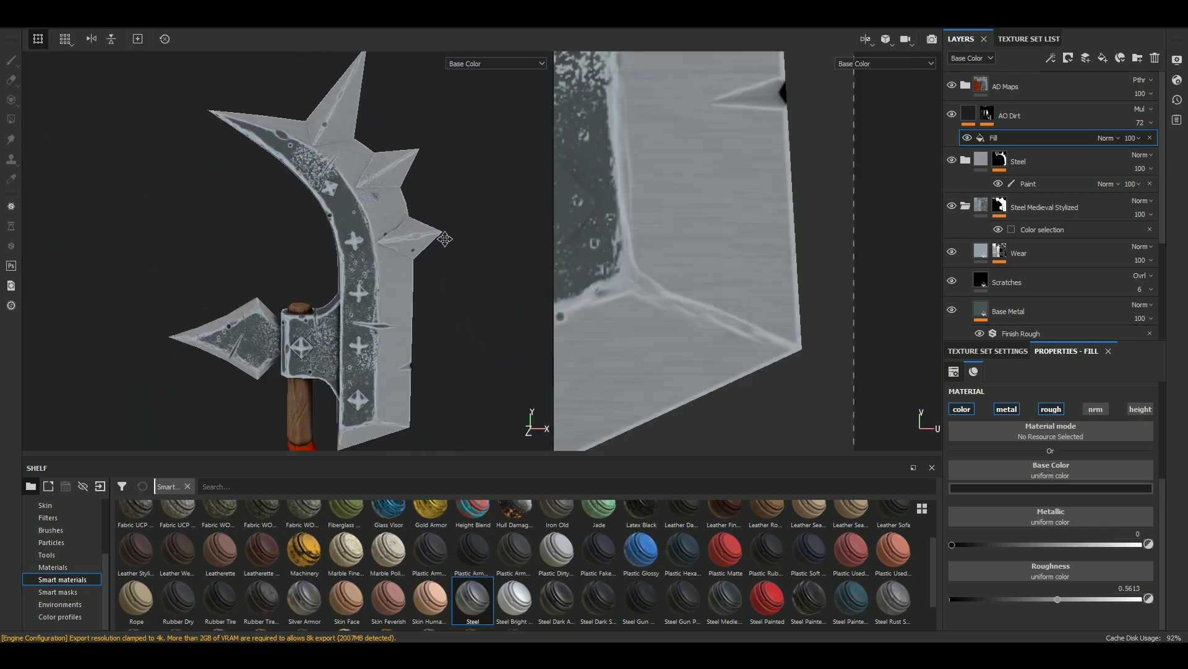
scroll(984, 247, down, 3)
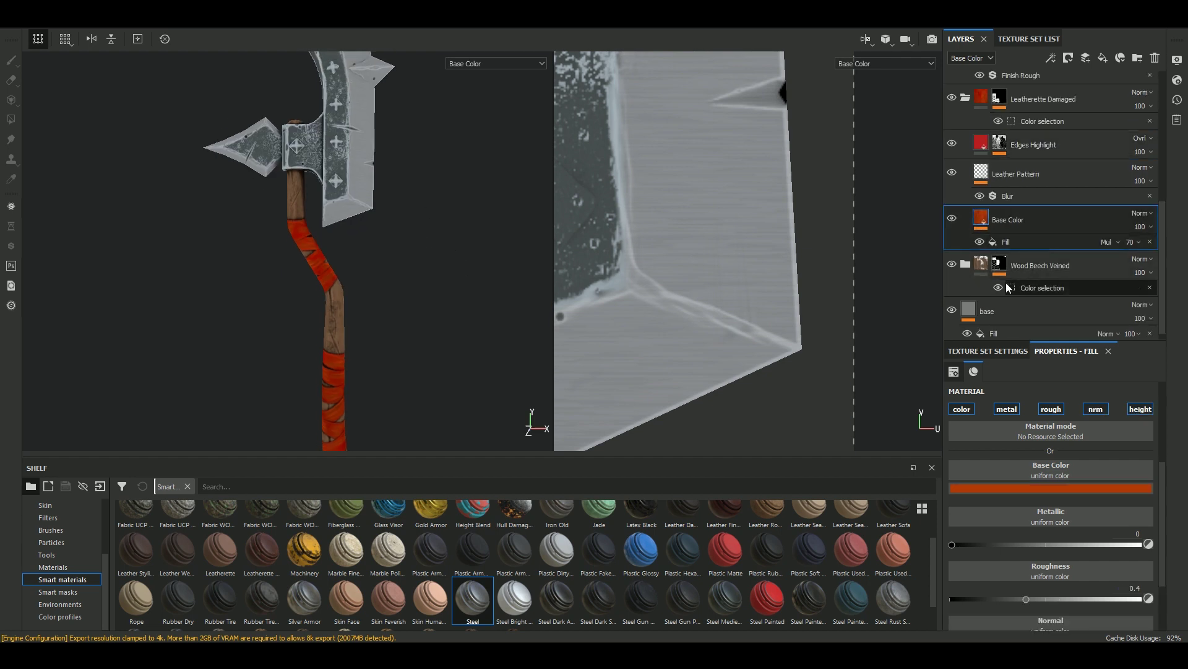
drag(1071, 557, 1053, 560)
key(m)
Fine-tune the wrap colour in the picker to about RGB 0.317, 0.066, 0.042.
alt+drag(388, 340, 315, 265)
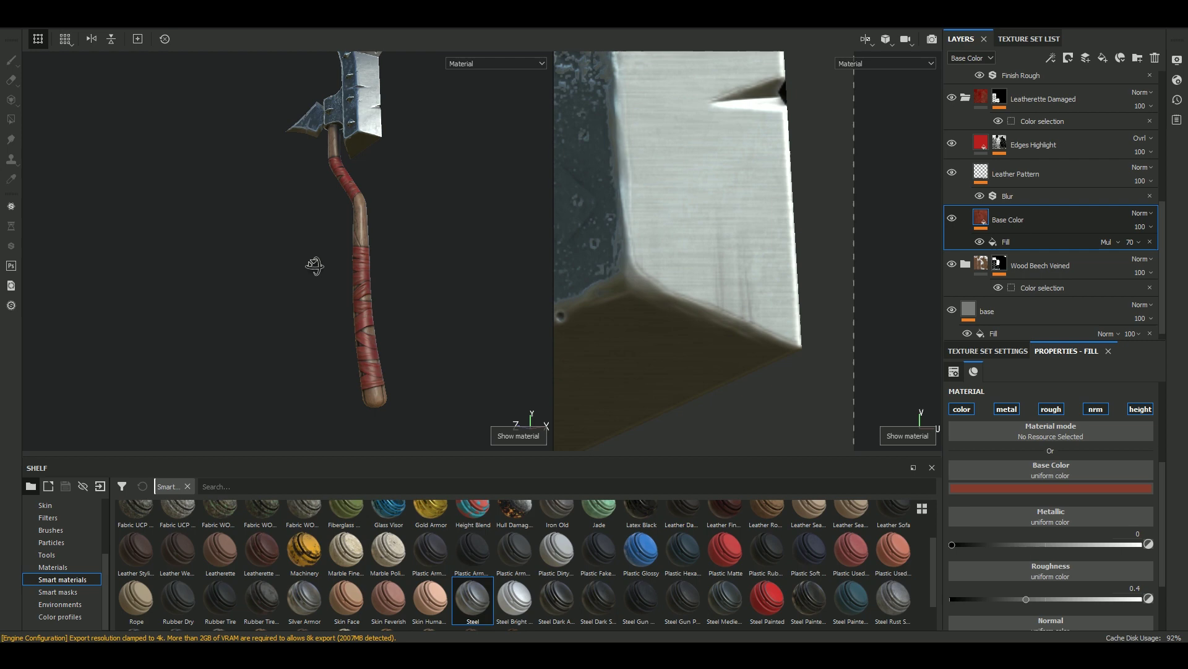
click(1010, 488)
mouse_move(431, 205)
alt+mouse_down()
mouse_move(396, 260)
mouse_move(539, 234)
mouse_move(433, 248)
alt+mouse_up()
scroll(458, 252, up, 2)
scroll(371, 266, up, 3)
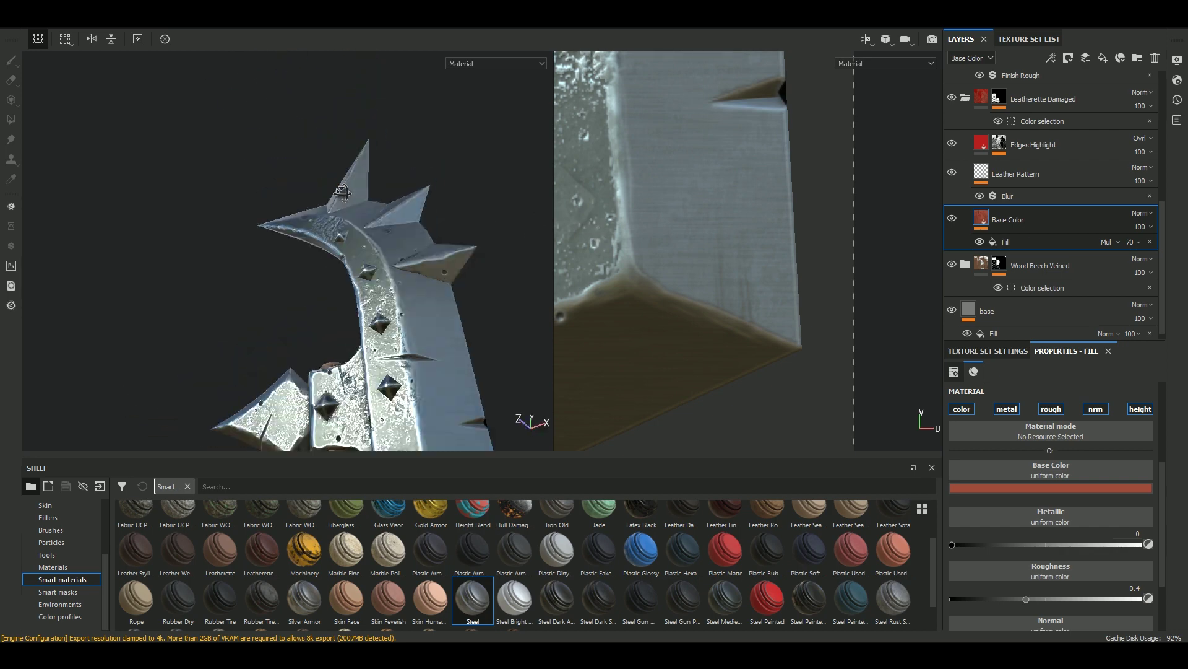
mouse_move(434, 248)
alt+right_down()
mouse_move(411, 257)
mouse_move(435, 270)
alt+right_up()
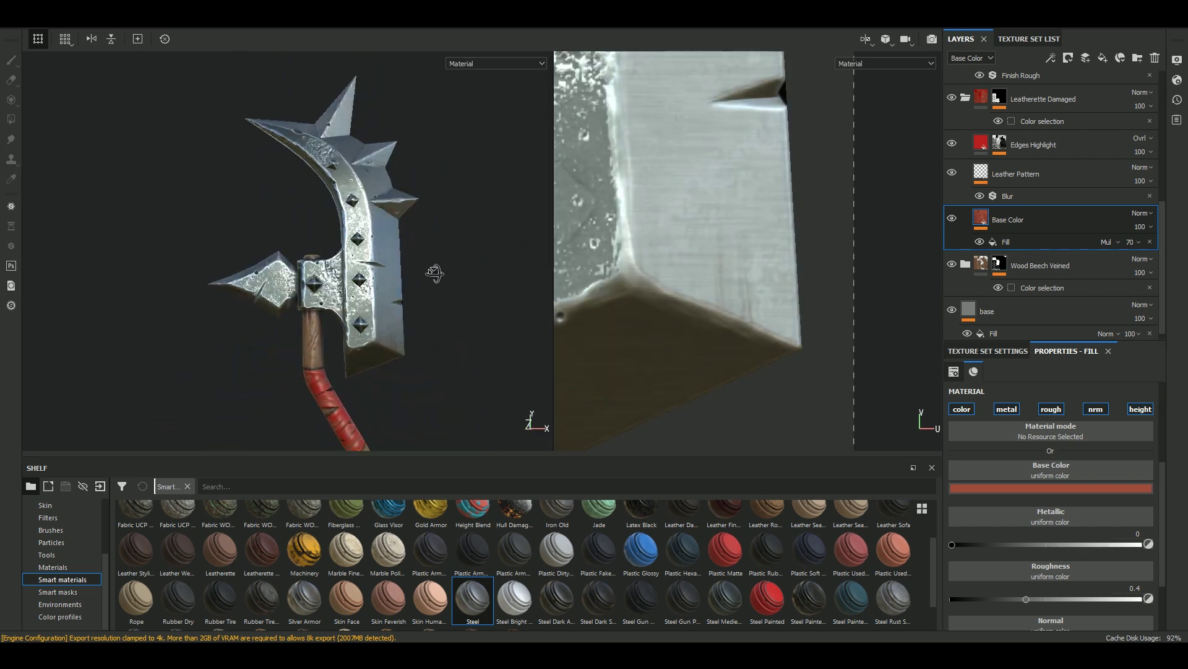
scroll(955, 268, up, 3)
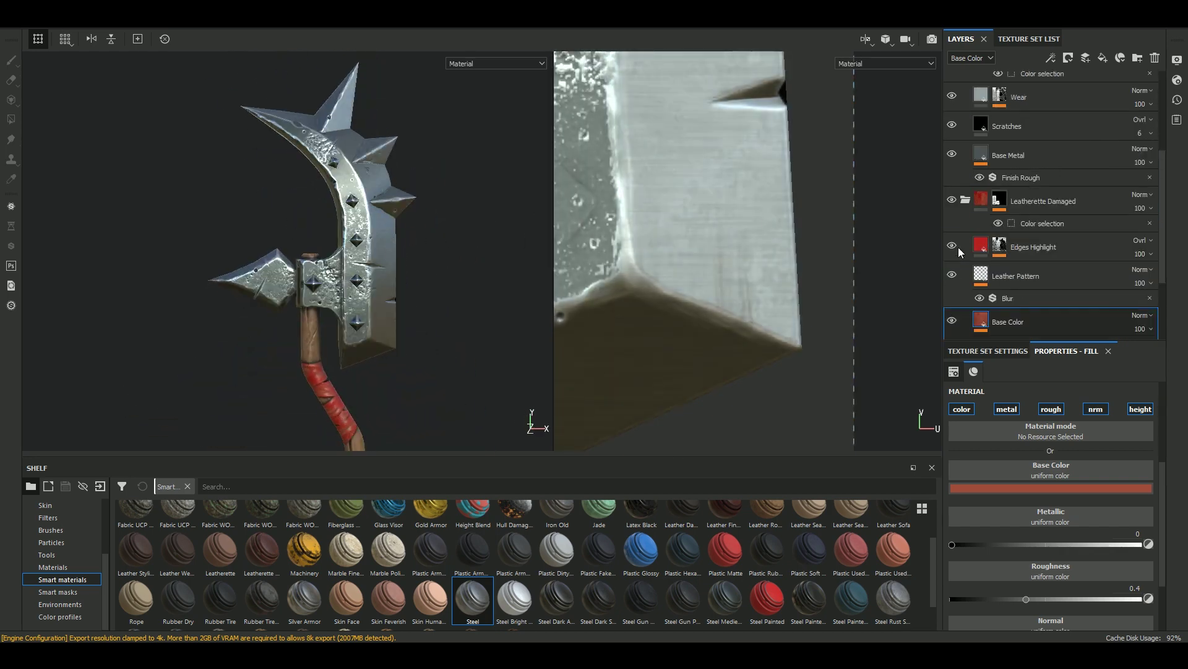
scroll(958, 186, up, 3)
click(1053, 185)
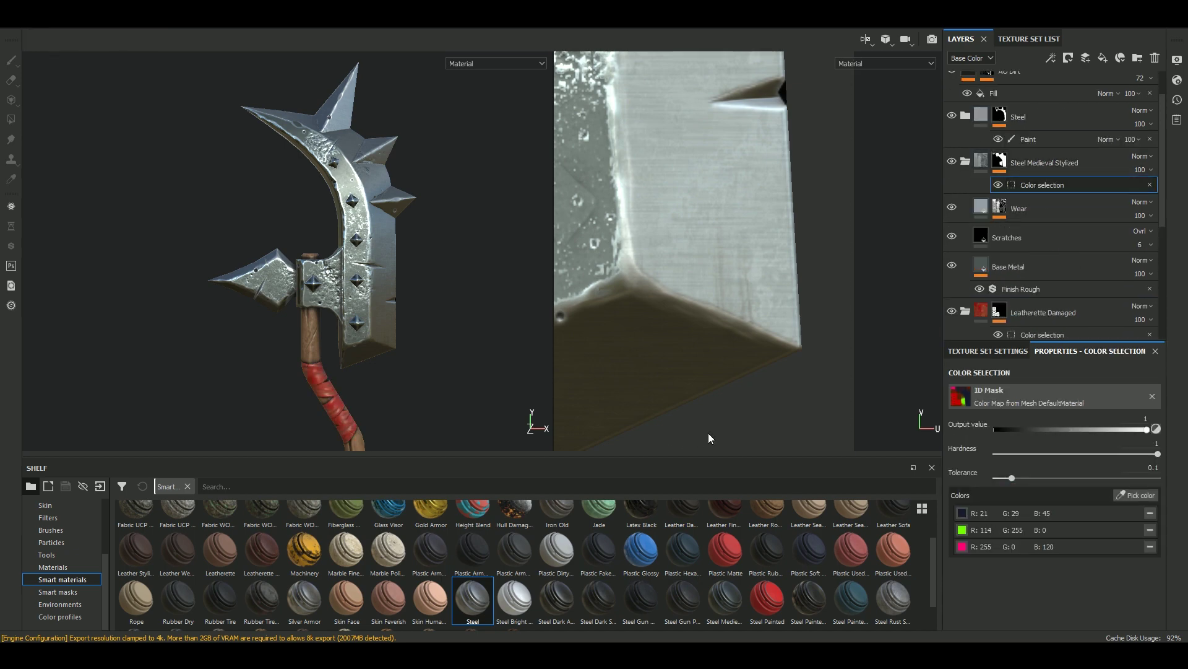
Add a Gold Armor layer with a colour-selection mask on the pink stud regions.
click(1136, 495)
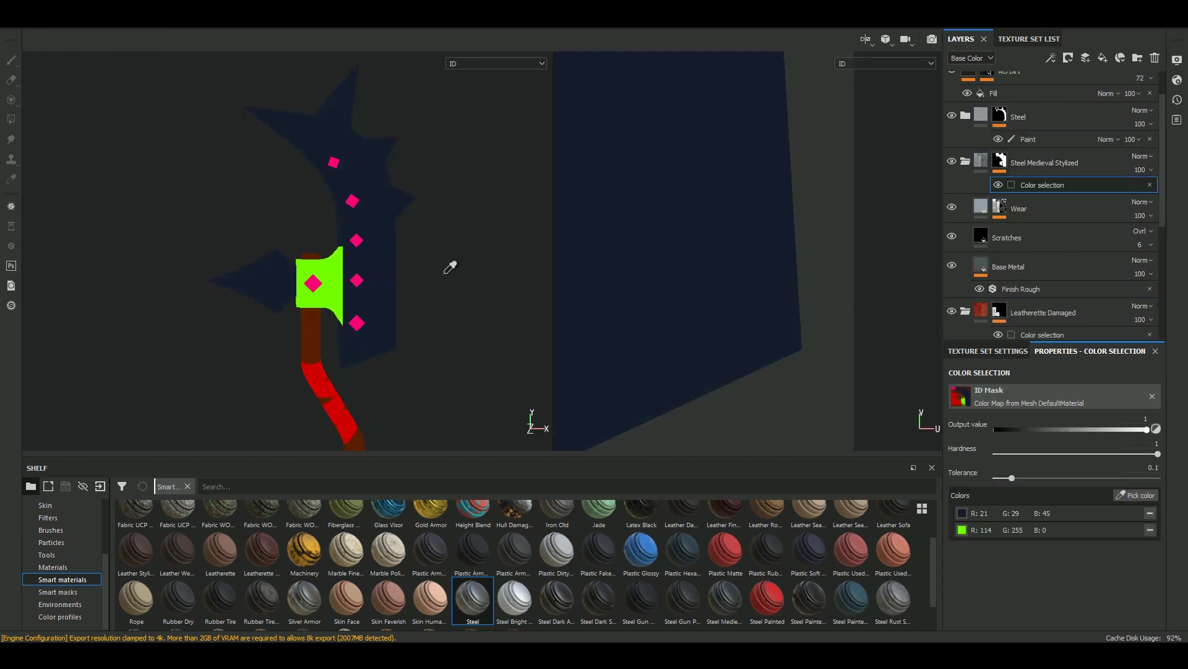
click(450, 267)
click(1040, 139)
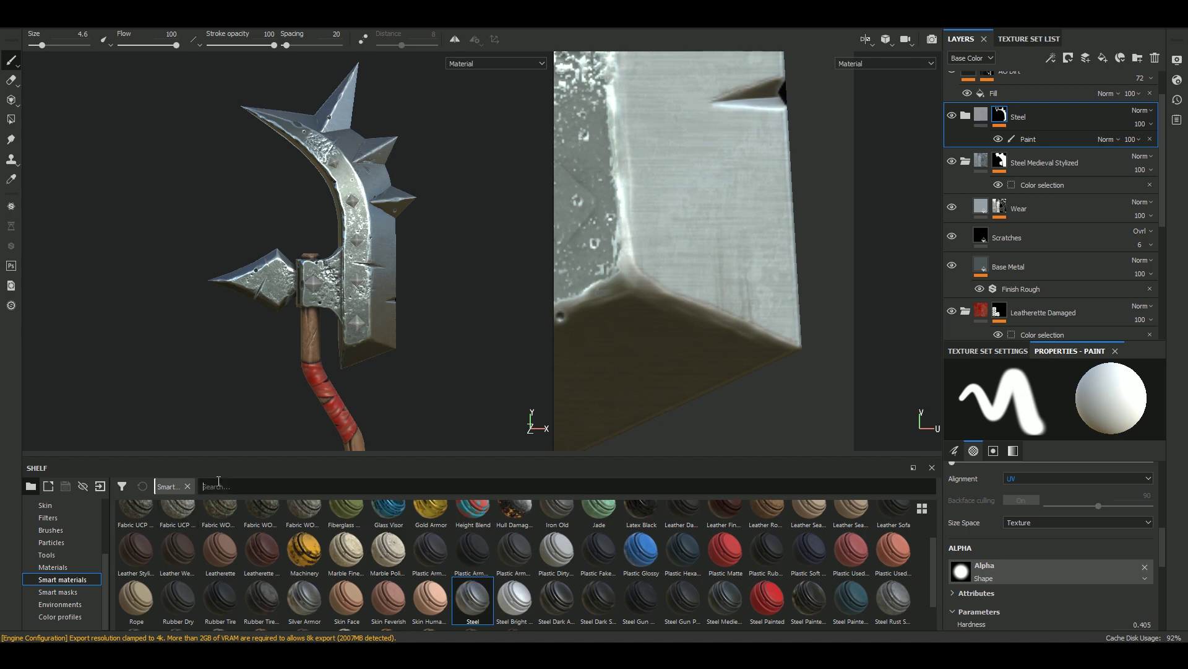
text(gol)
drag(981, 77, 1014, 83)
right_click(981, 114)
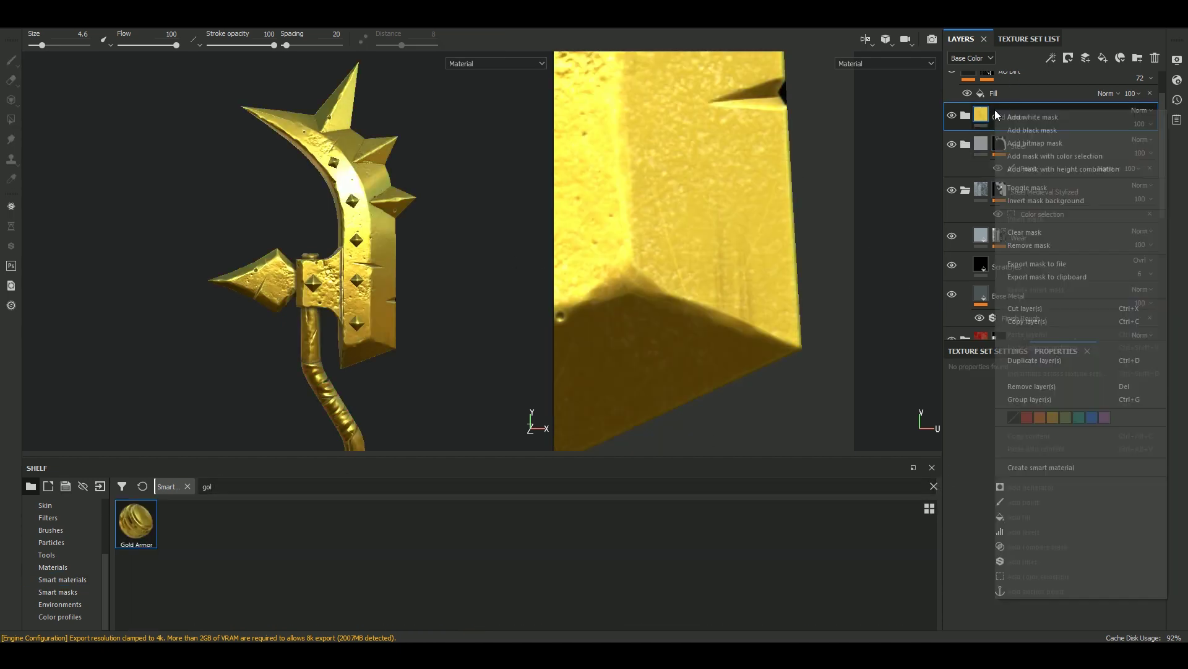
click(1049, 158)
click(357, 280)
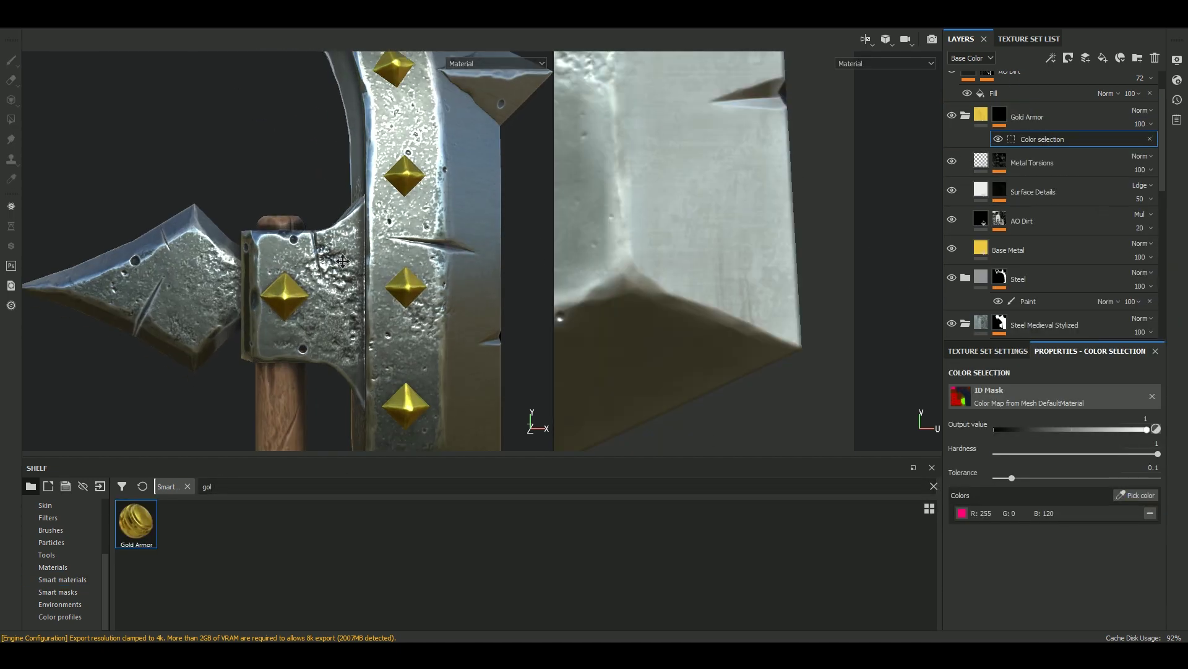
Darken the gold's Base Metal colour and enable its Surface Details layer.
click(1002, 160)
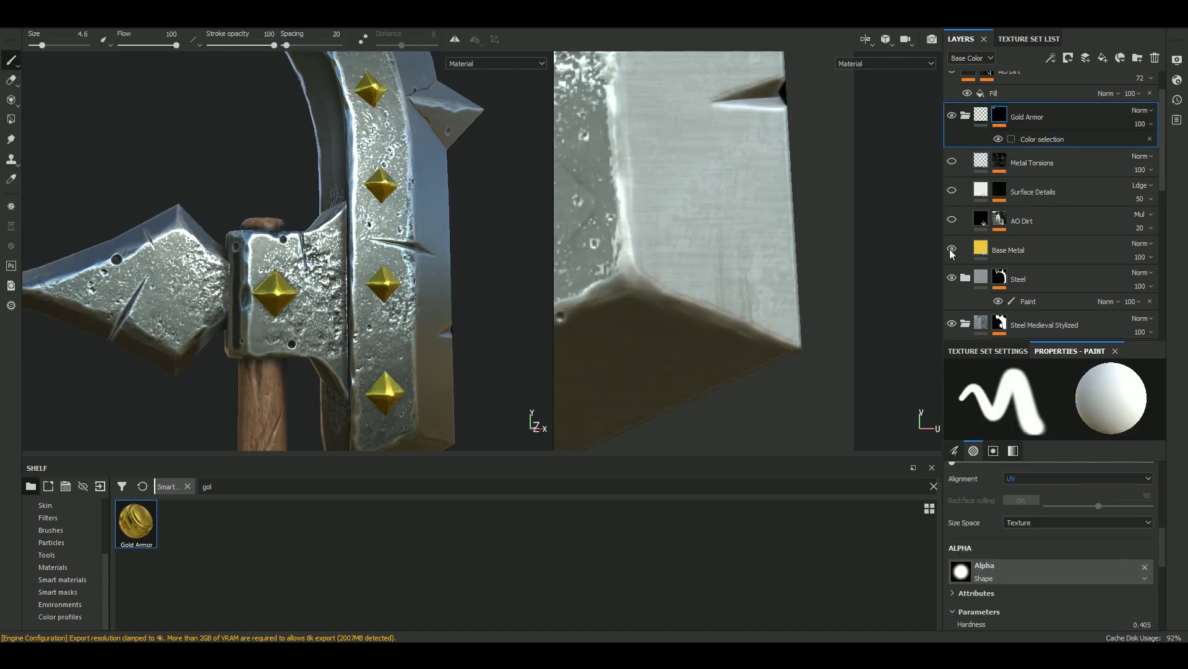
click(997, 251)
click(1051, 488)
click(1091, 544)
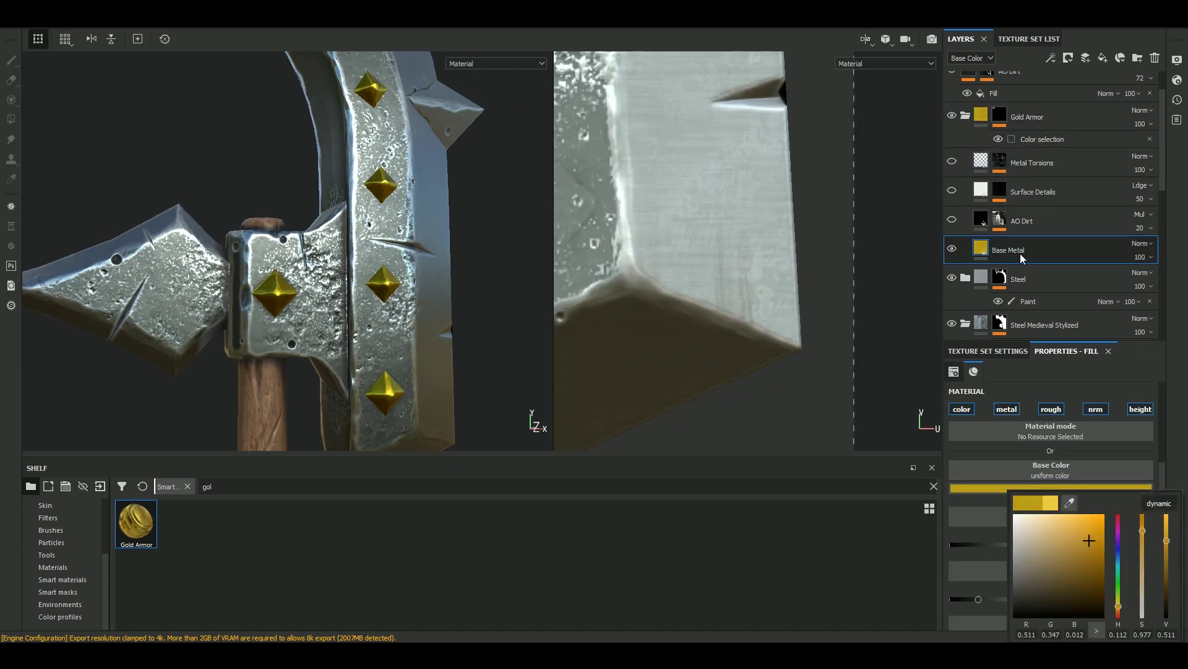
click(952, 191)
click(977, 189)
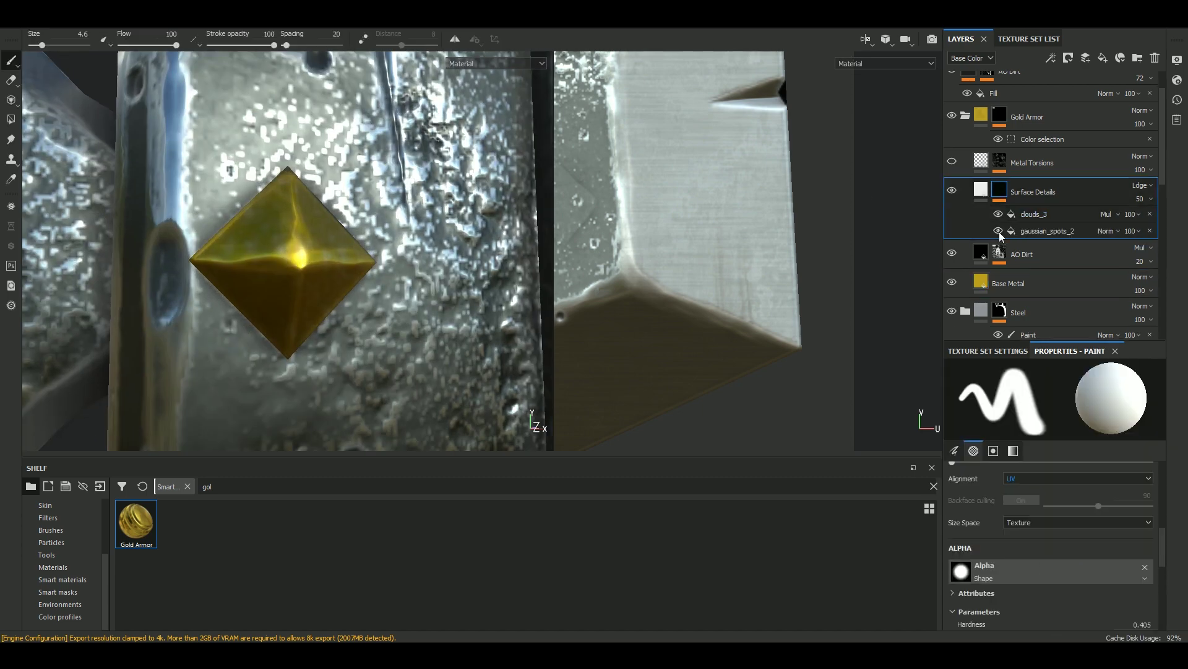
click(991, 162)
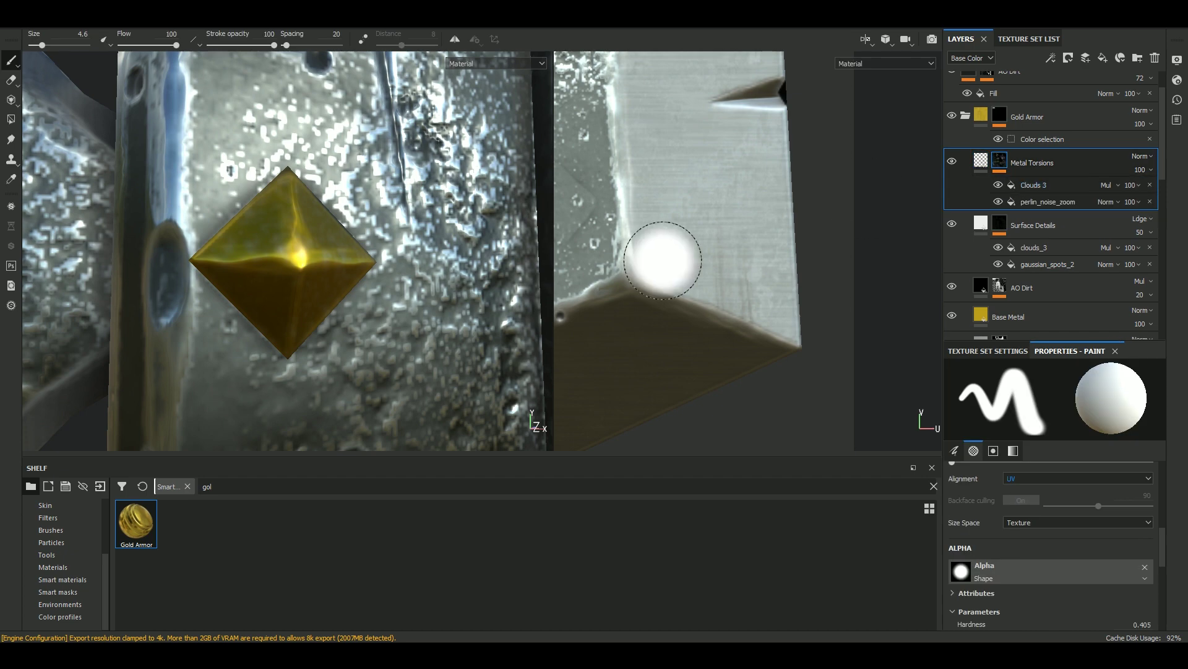
alt+drag(298, 260, 347, 273)
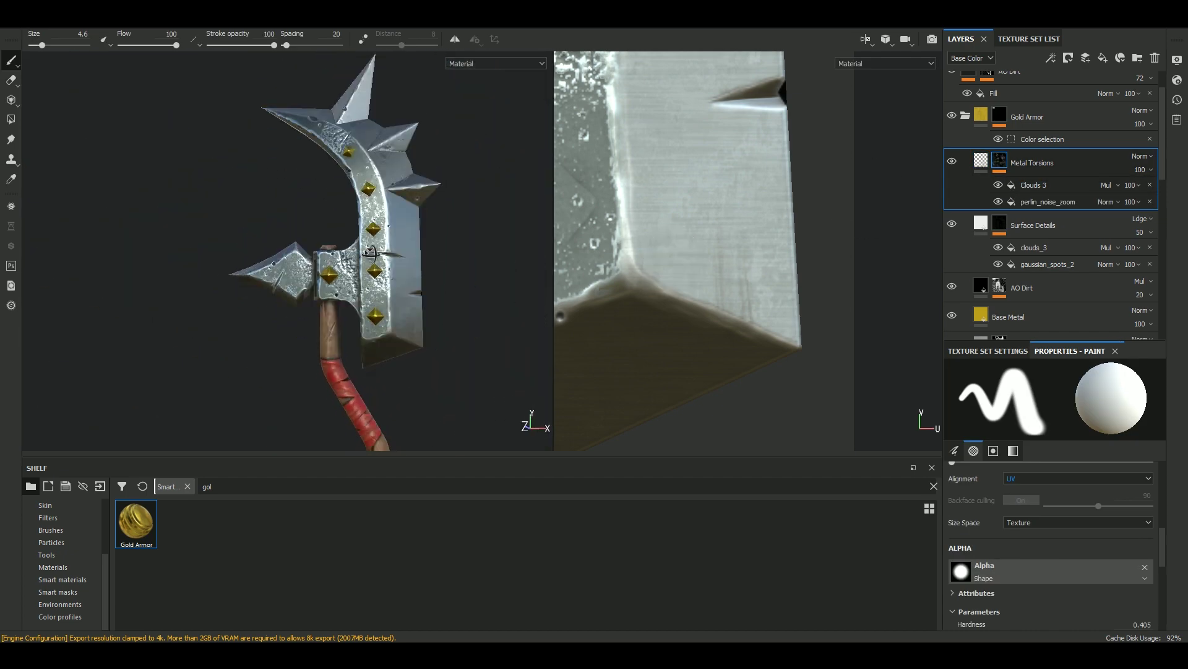
Add a paint effect to the Gold Armor mask with brush size 0.86.
right_click(1001, 114)
click(1032, 359)
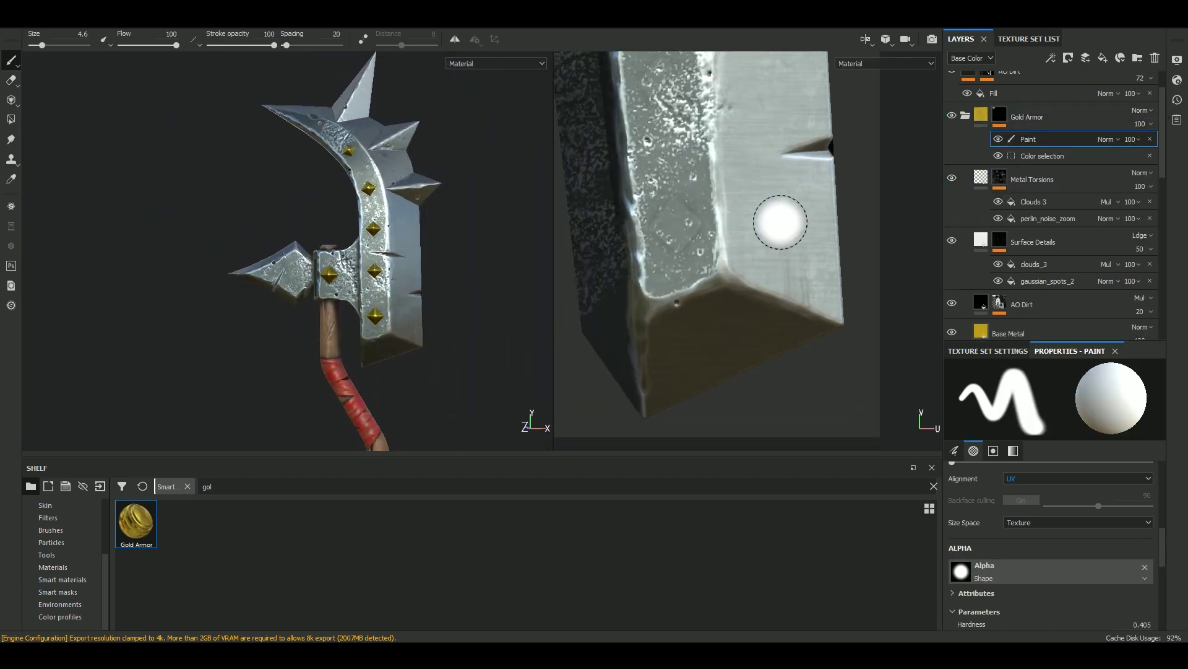
alt+drag(496, 242, 383, 226)
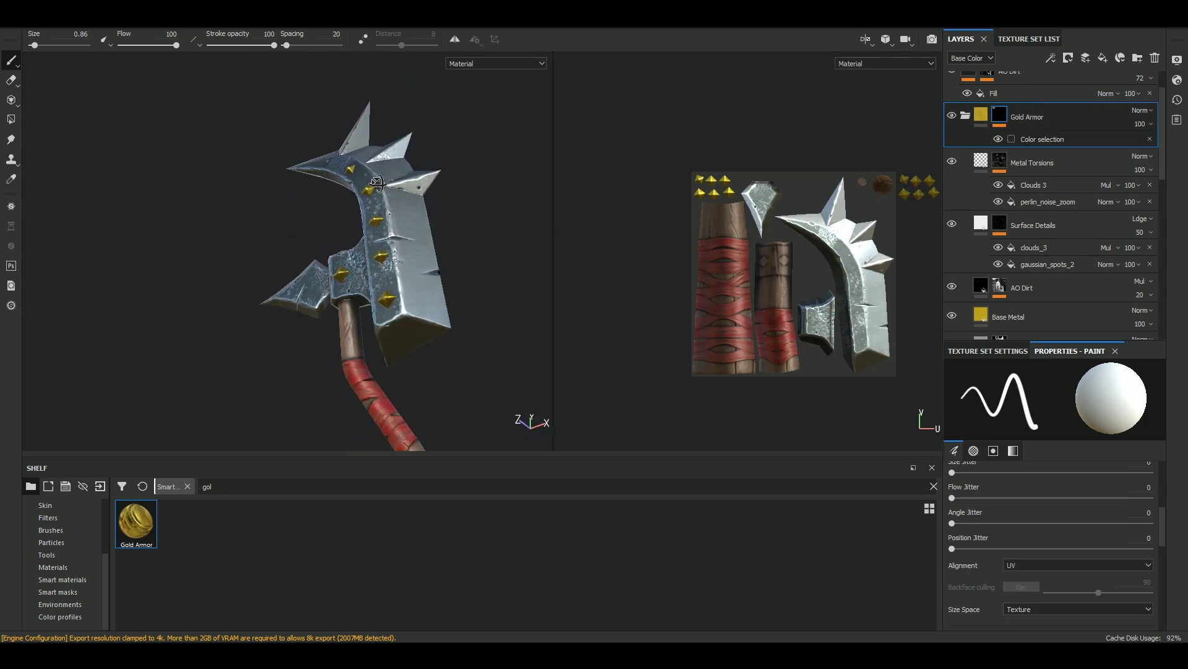
scroll(954, 107, up, 2)
alt+right_drag(515, 234, 392, 239)
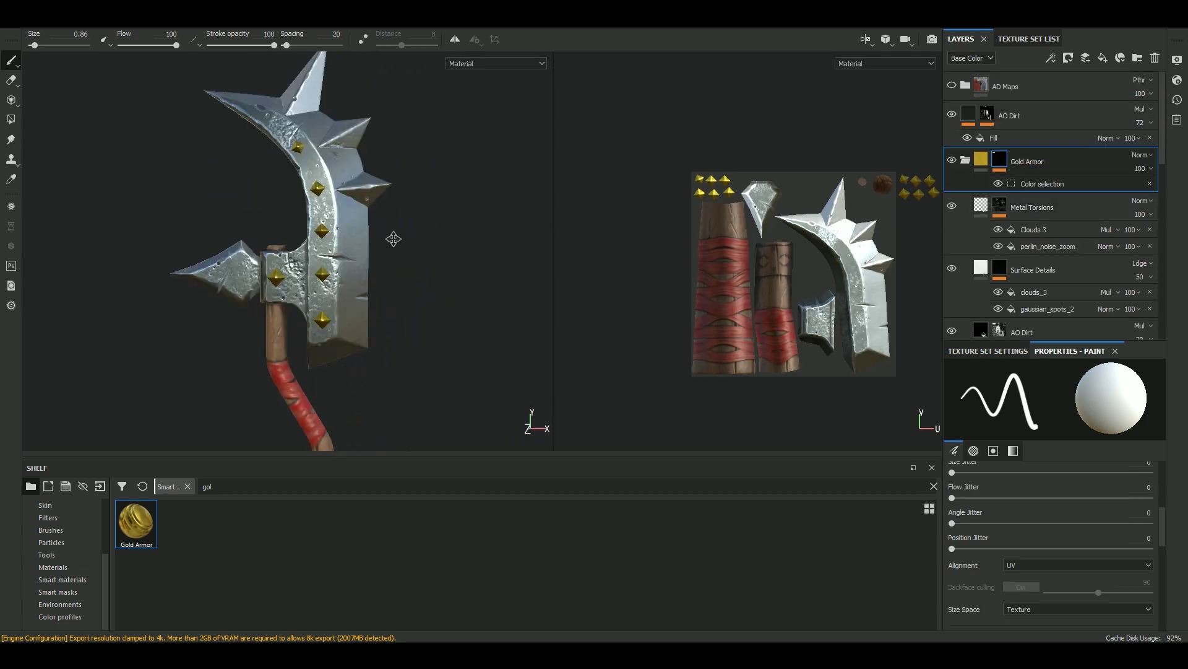
scroll(993, 153, up, 4)
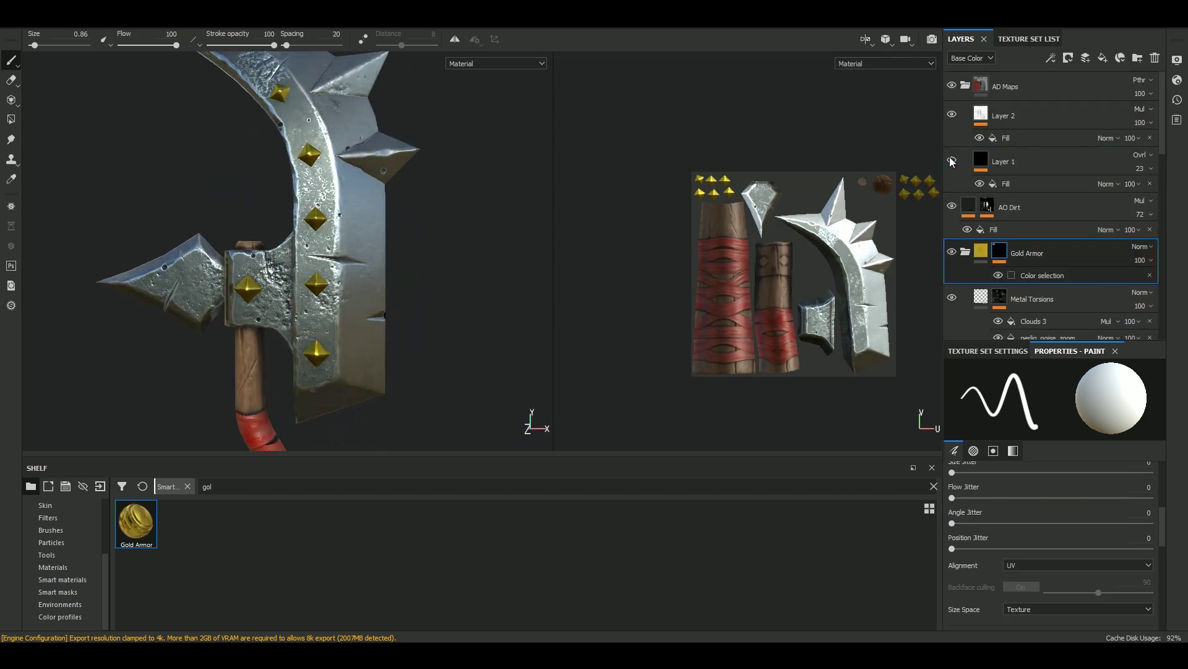
Duplicate Layer 2 in the layer stack.
right_click(991, 115)
click(1017, 326)
scroll(442, 218, down, 5)
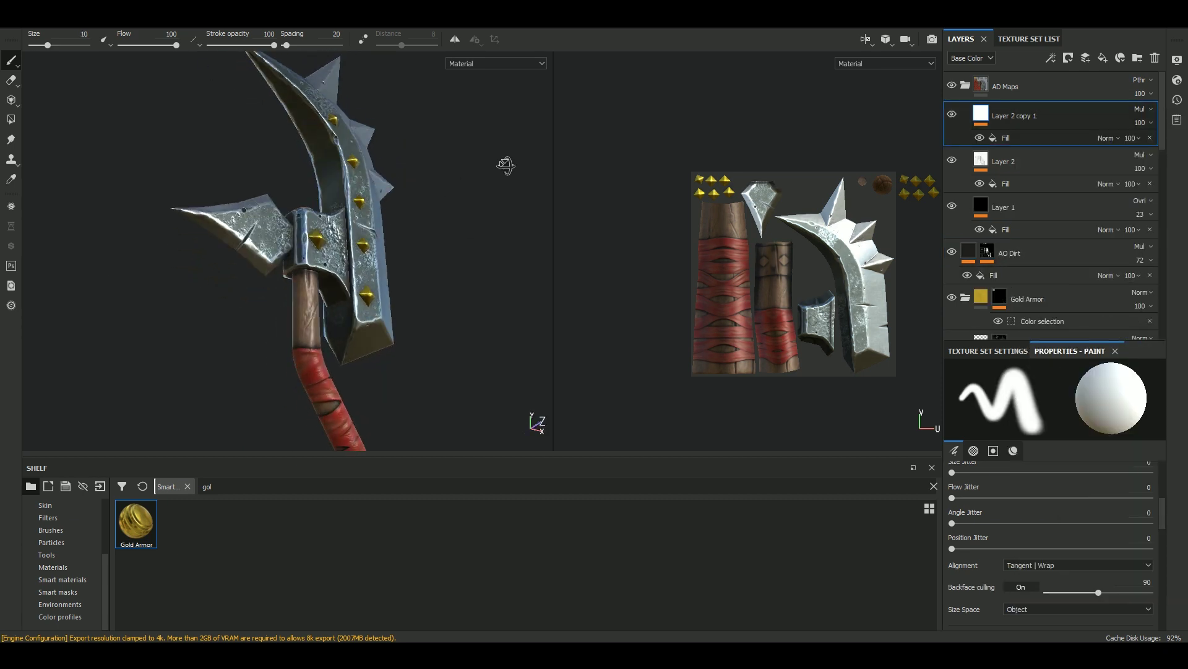
scroll(441, 218, down, 3)
Export DefaultMaterial maps as 8-bit 2048x2048 PNGs to G:/axe/Texture and open the folder.
key(ctrl+shift+e)
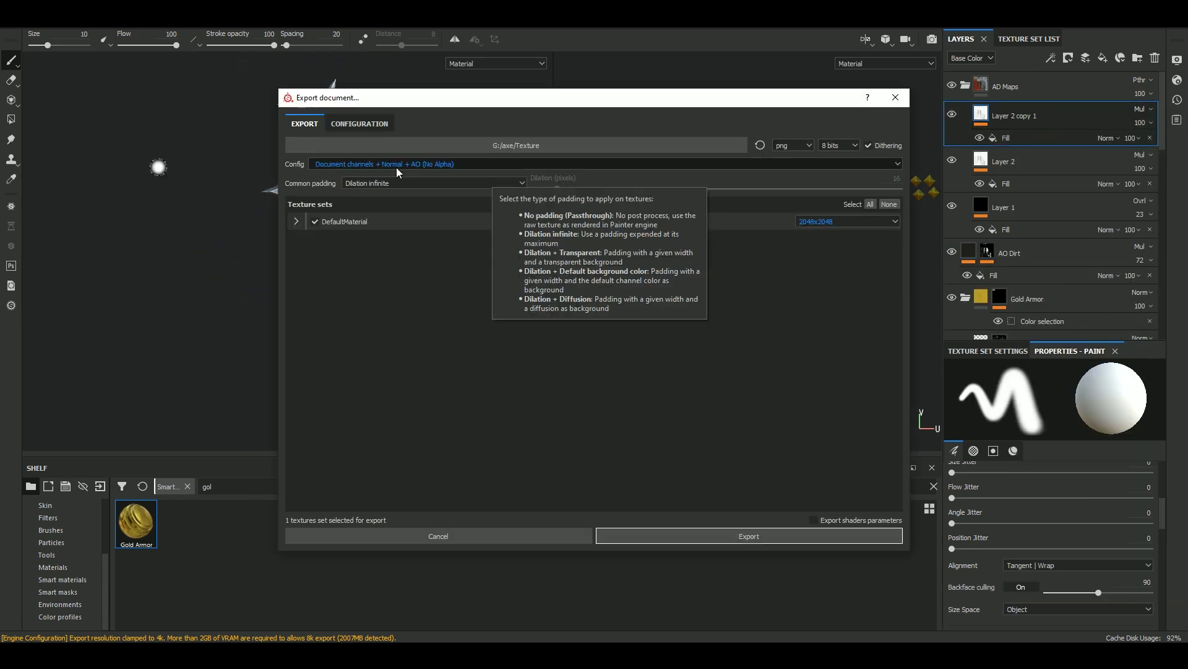
click(296, 221)
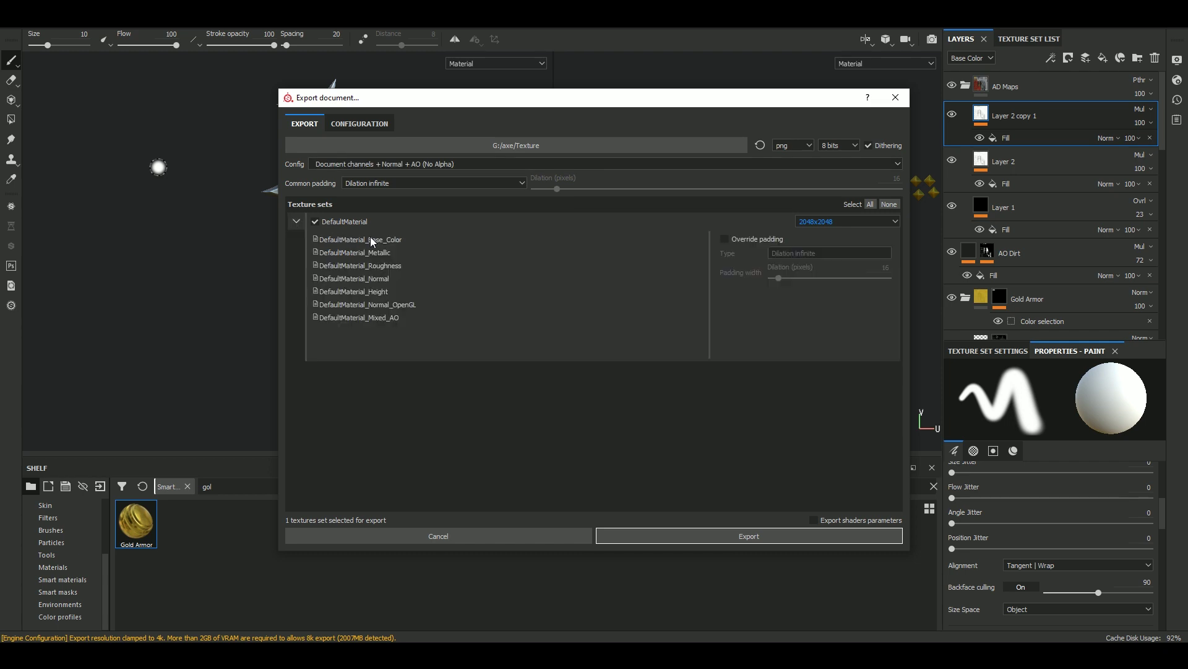
click(674, 542)
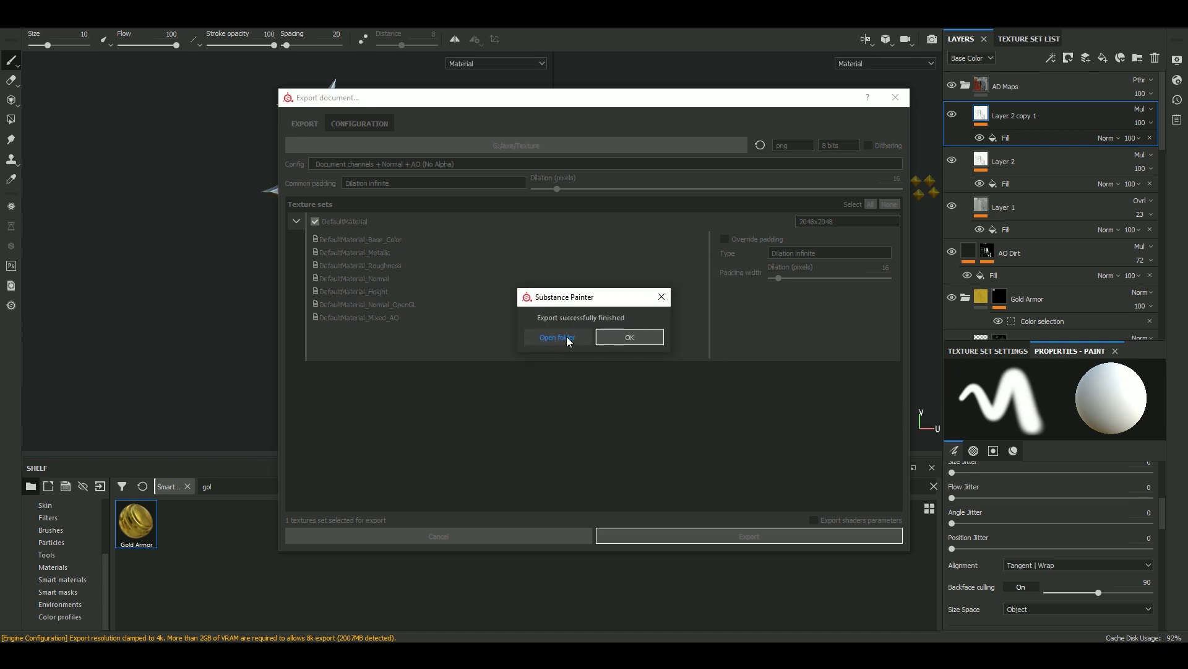
click(557, 337)
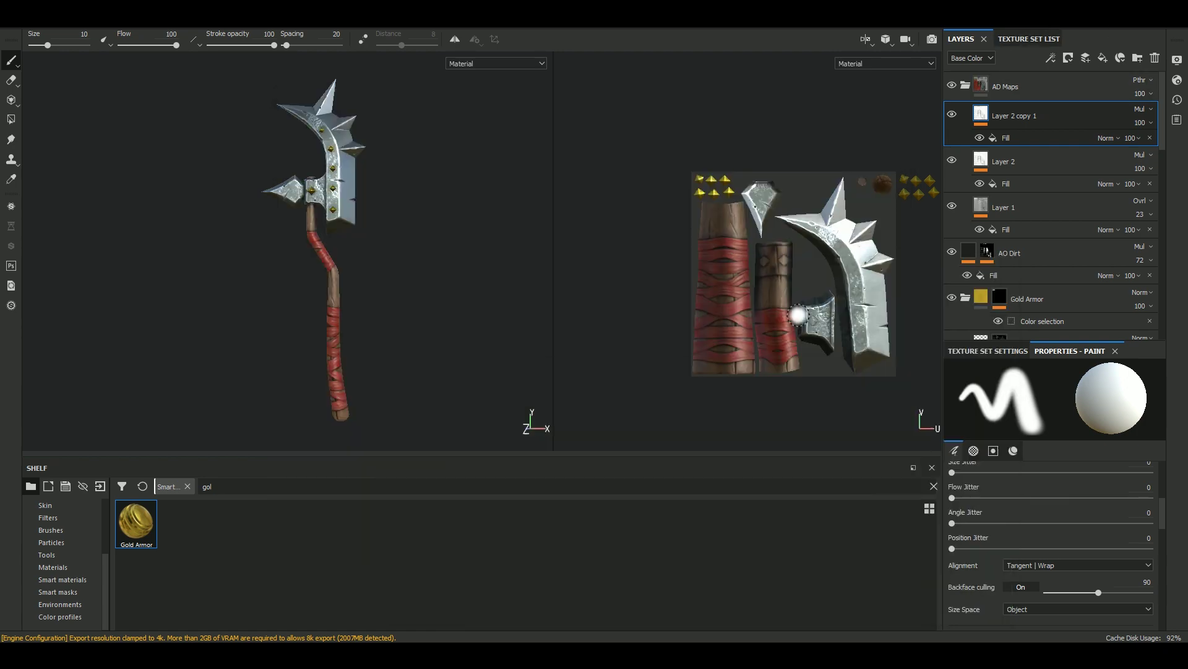